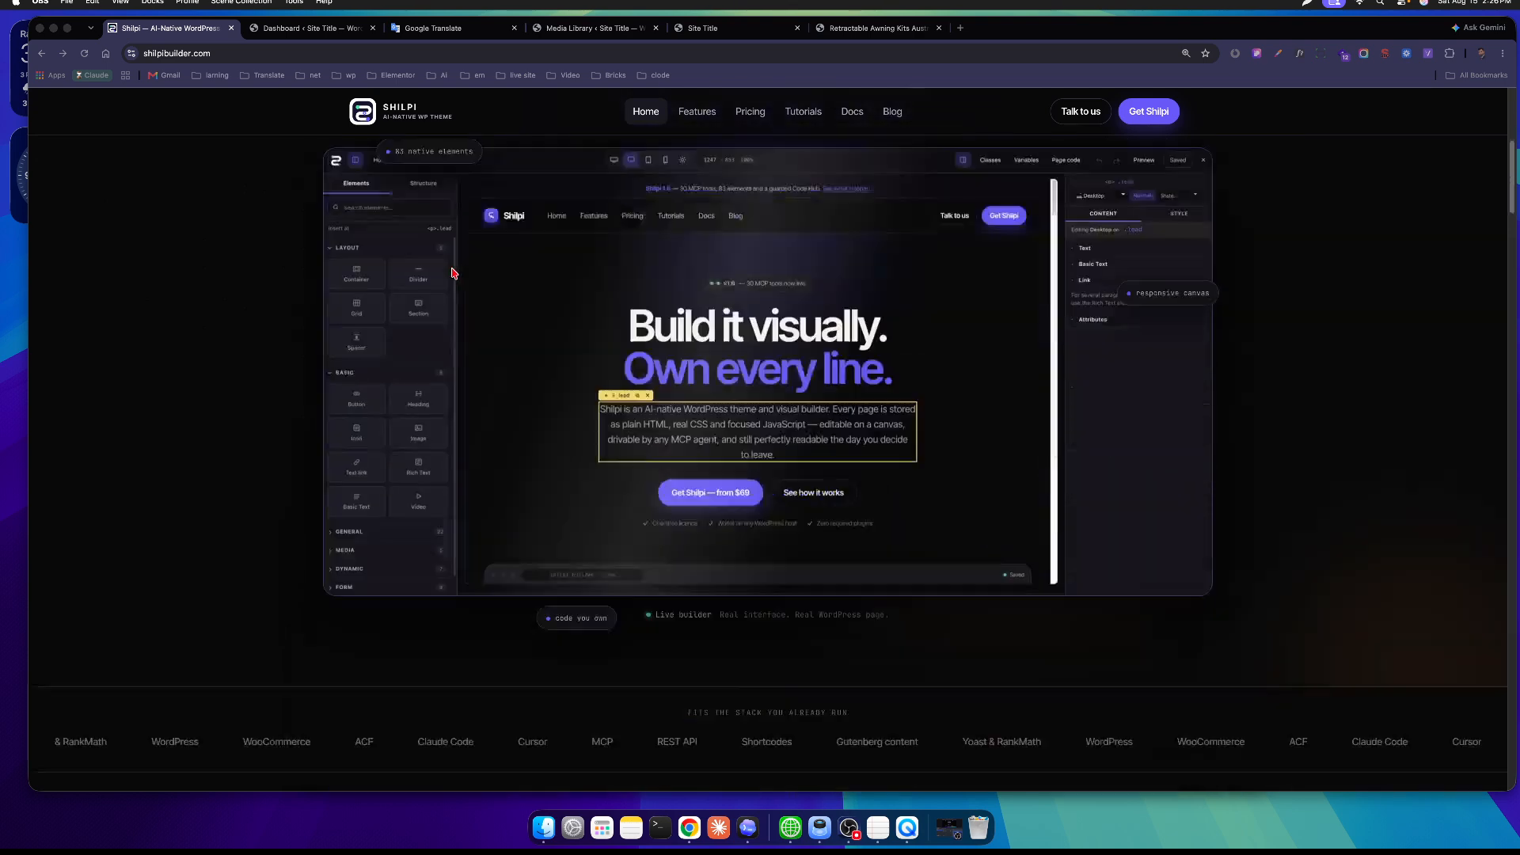
Open the Shilpi pricing page and review the one-time prices of the Personal and Pro plans.
{"action": "left_click", "coordinate": [748, 112]}
{"action": "scroll", "coordinate": [608, 285], "scroll_direction": "down", "scroll_amount": 3}
{"action": "scroll", "coordinate": [607, 285], "scroll_direction": "down", "scroll_amount": 1}
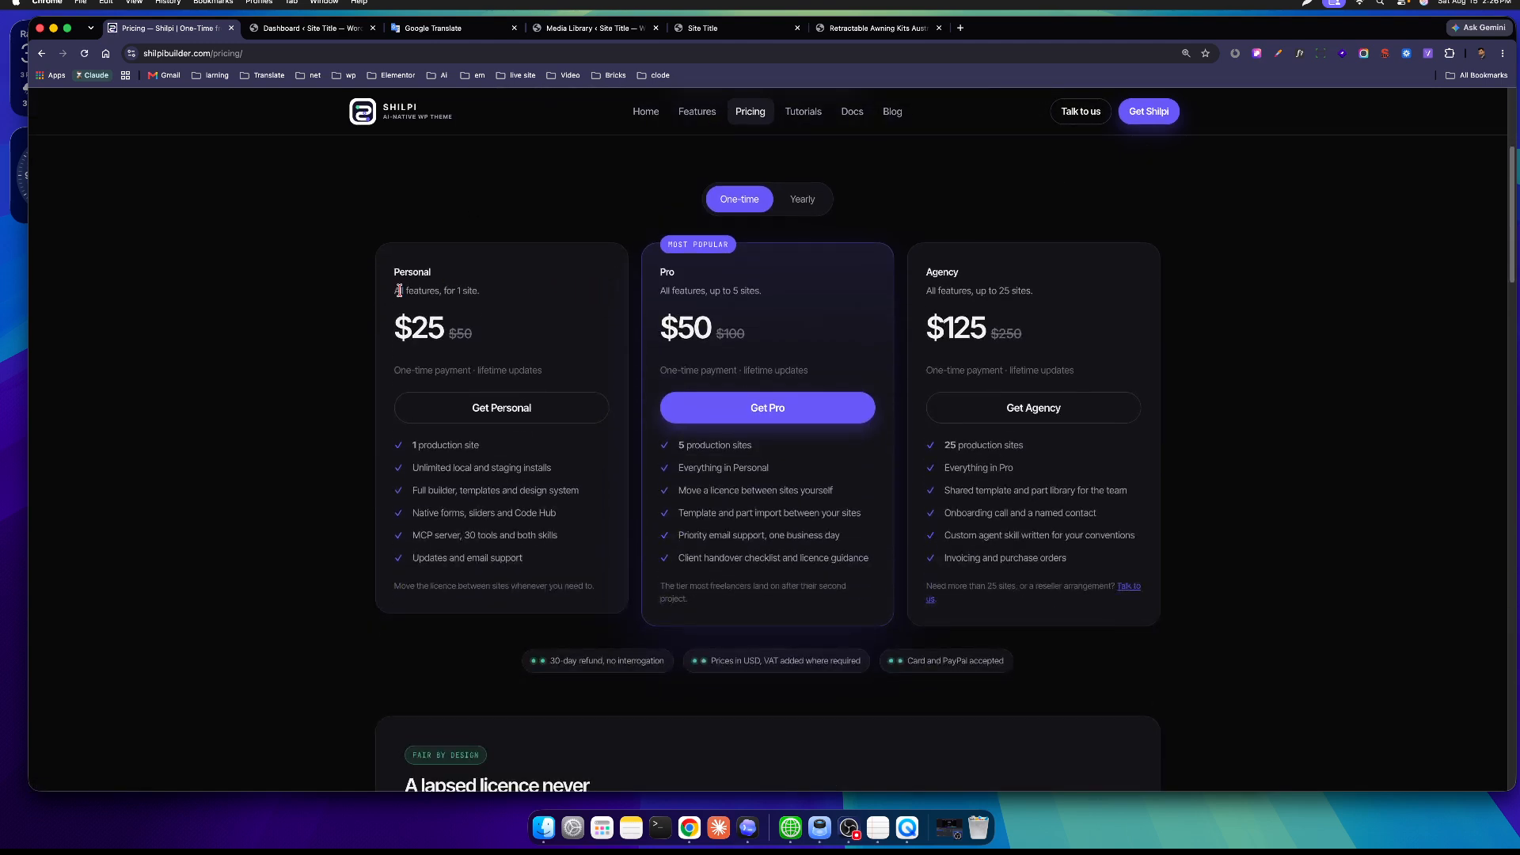
{"action": "left_click_drag", "start_coordinate": [446, 338], "coordinate": [393, 326]}
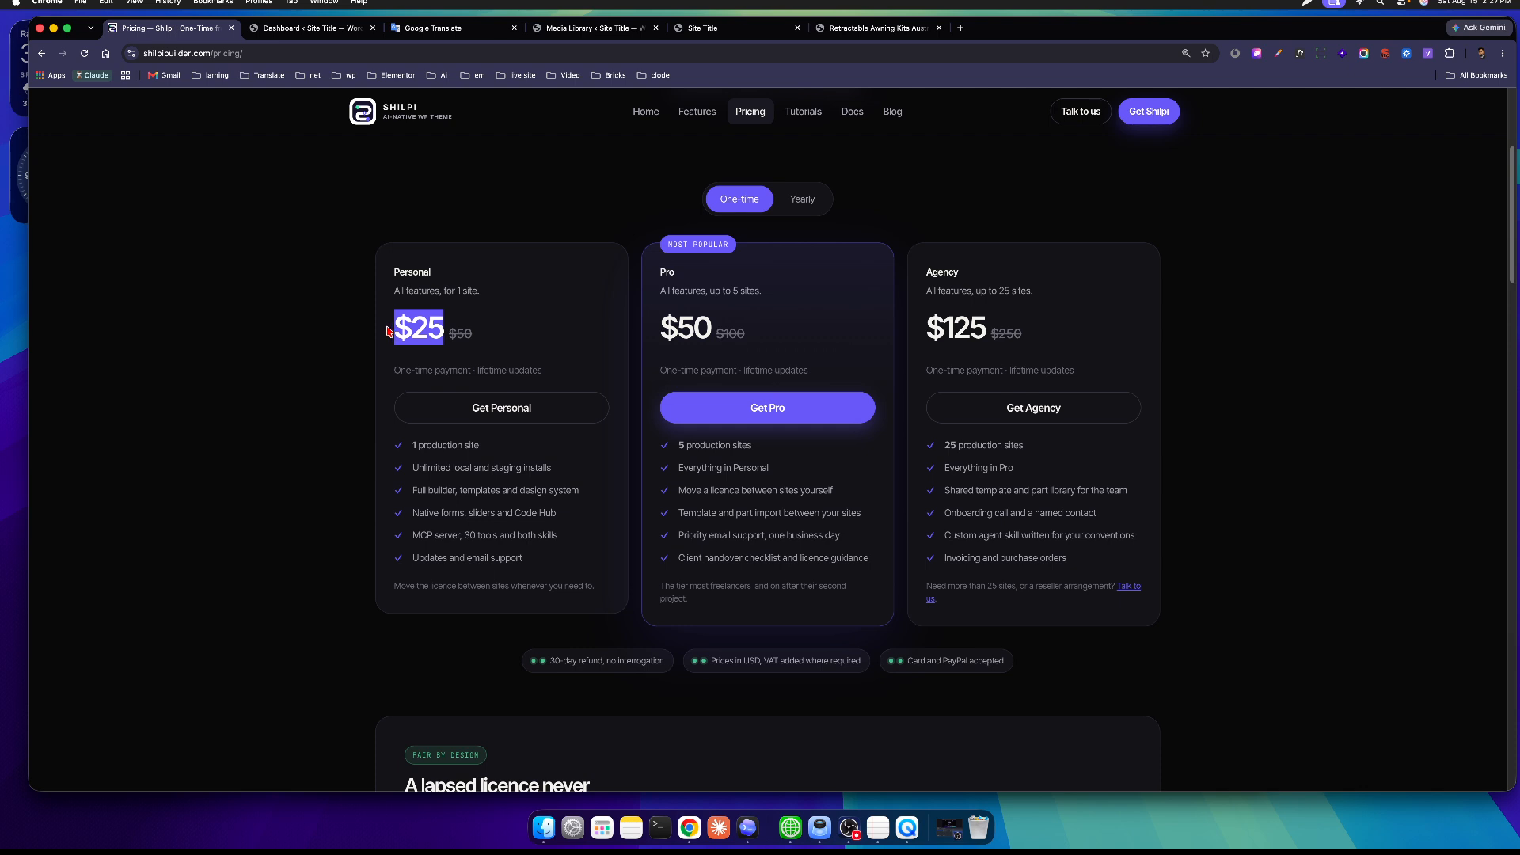
{"action": "left_click", "coordinate": [388, 302]}
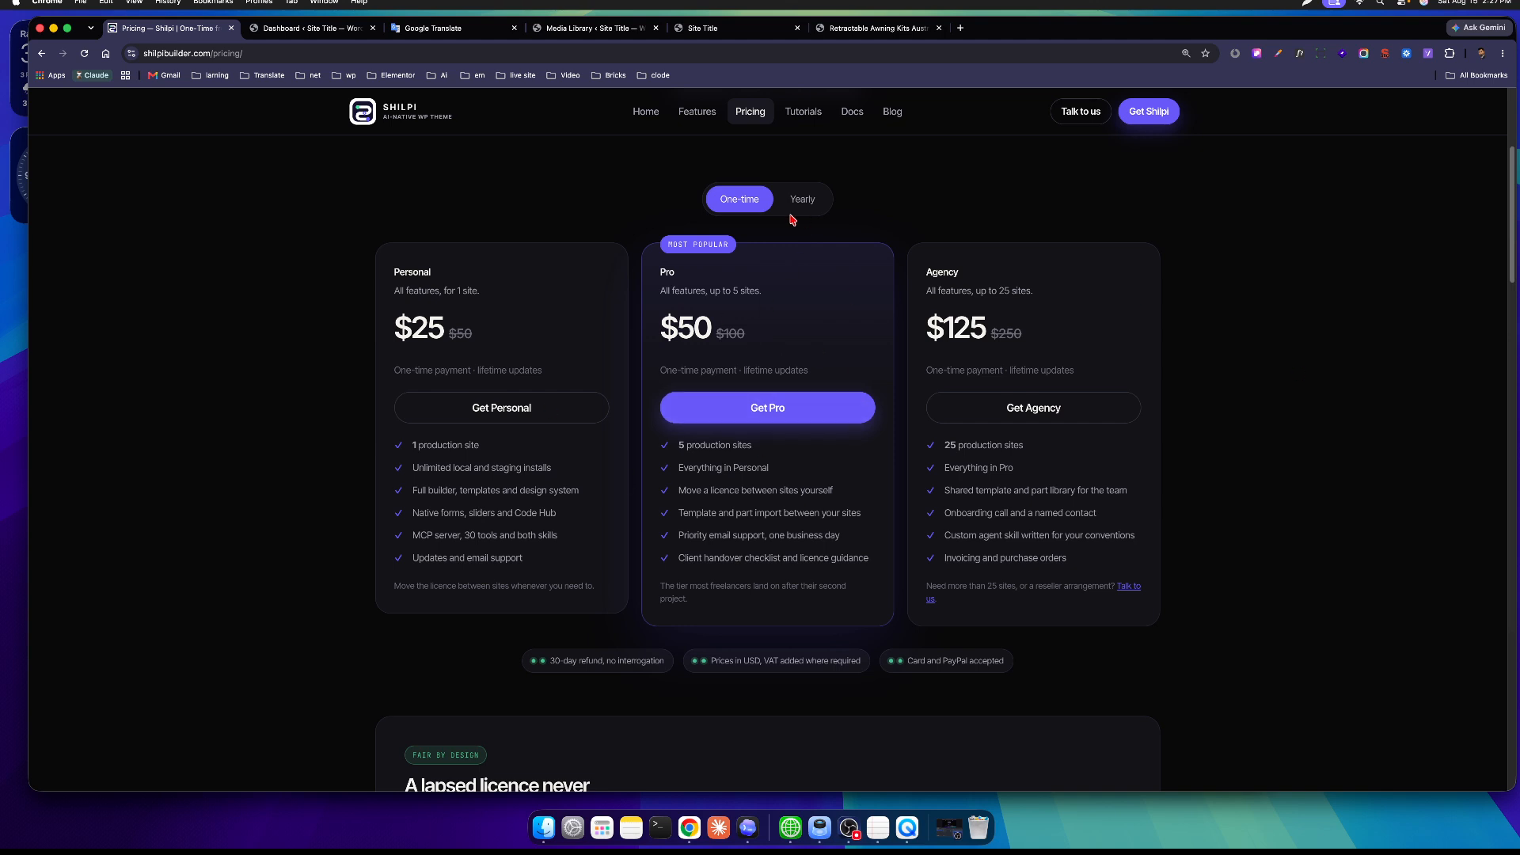
{"action": "double_click", "coordinate": [430, 330]}
{"action": "left_click", "coordinate": [437, 329]}
{"action": "mouse_move", "coordinate": [441, 328]}
{"action": "left_mouse_down"}
{"action": "mouse_move", "coordinate": [402, 331]}
{"action": "mouse_move", "coordinate": [451, 331]}
{"action": "left_mouse_up"}
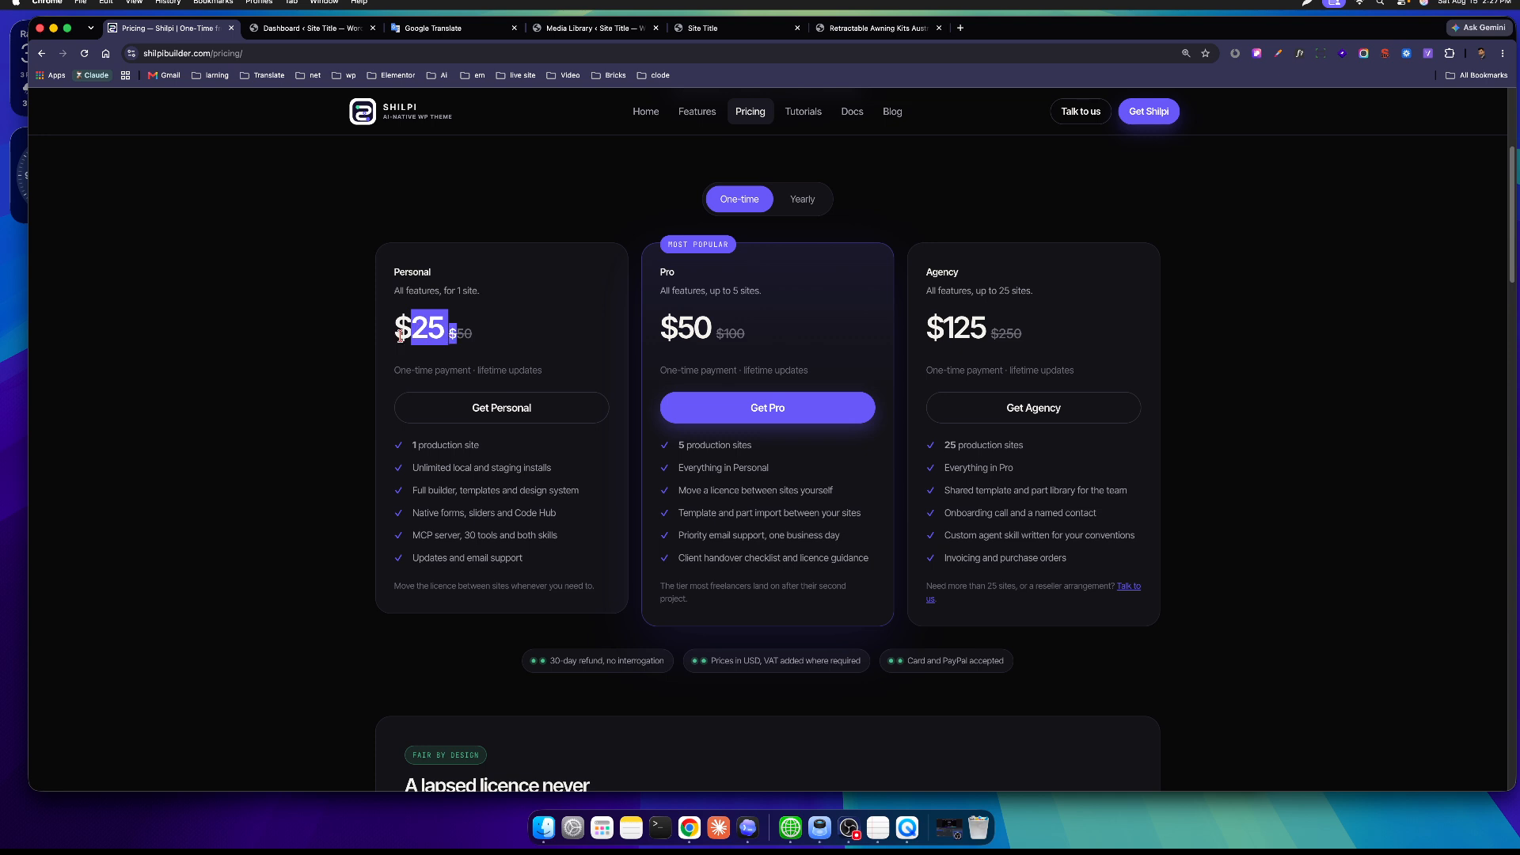
{"action": "left_click_drag", "start_coordinate": [752, 295], "coordinate": [698, 317]}
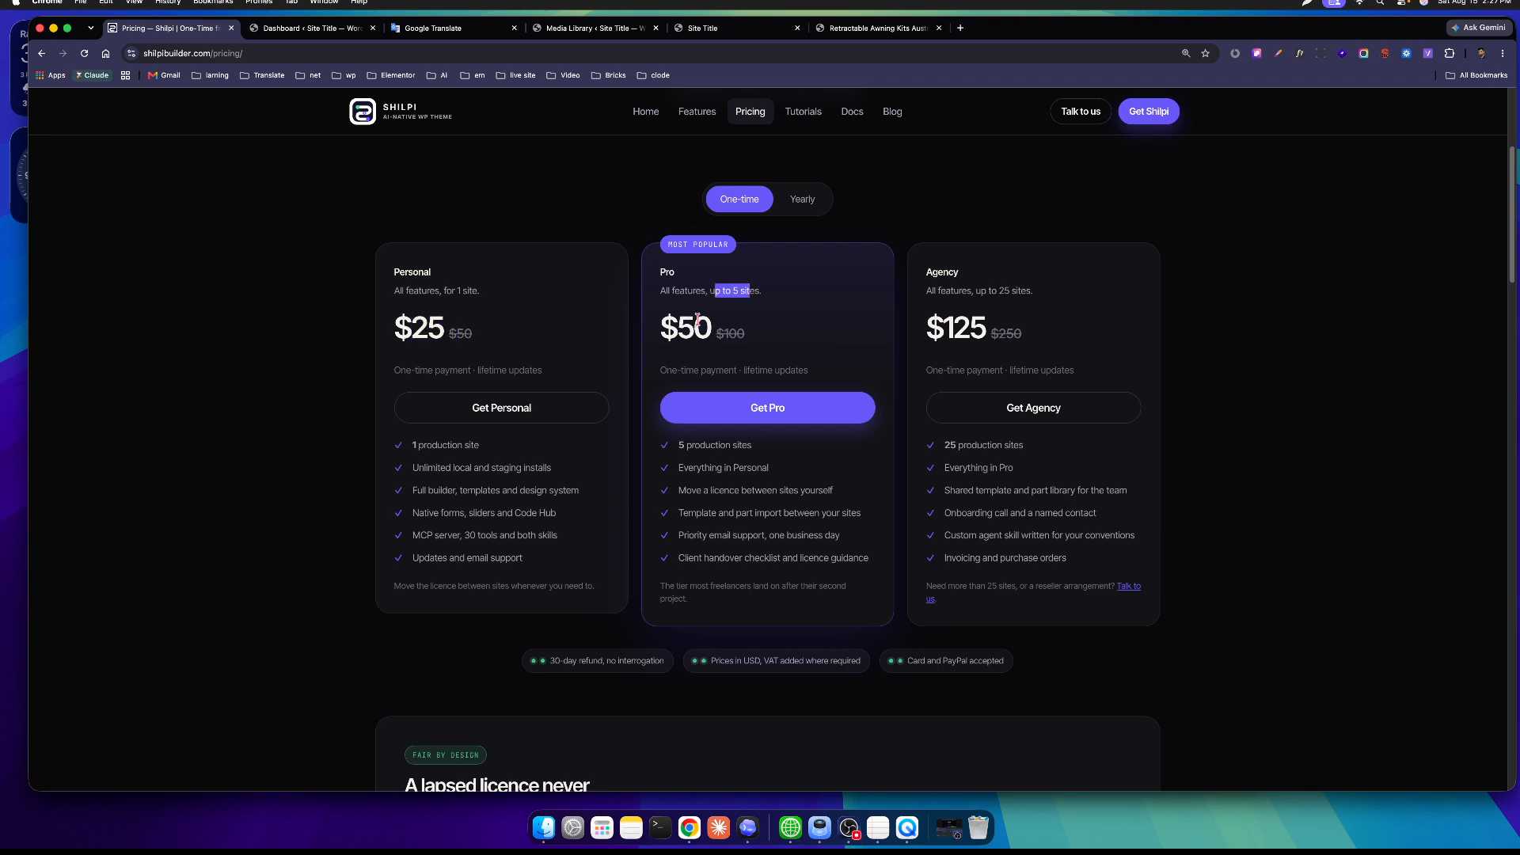
{"action": "left_click", "coordinate": [698, 302]}
Show the yearly prices and examine the Personal plan, the tier comparison and the licensing questions.
{"action": "left_click", "coordinate": [803, 204]}
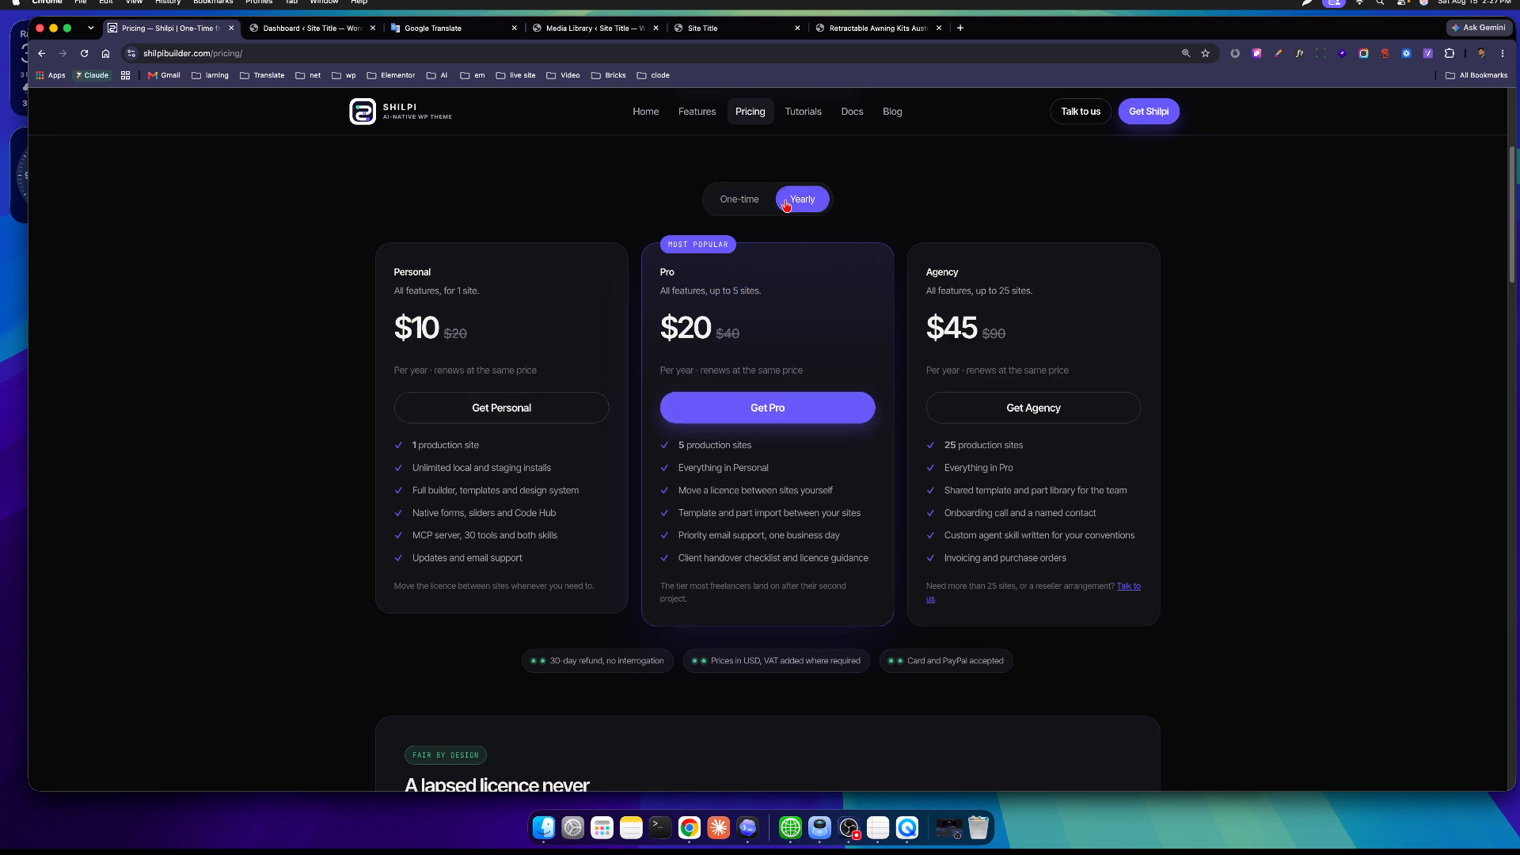
{"action": "left_click_drag", "start_coordinate": [441, 329], "coordinate": [392, 271]}
{"action": "left_click", "coordinate": [424, 327]}
{"action": "left_click", "coordinate": [459, 307]}
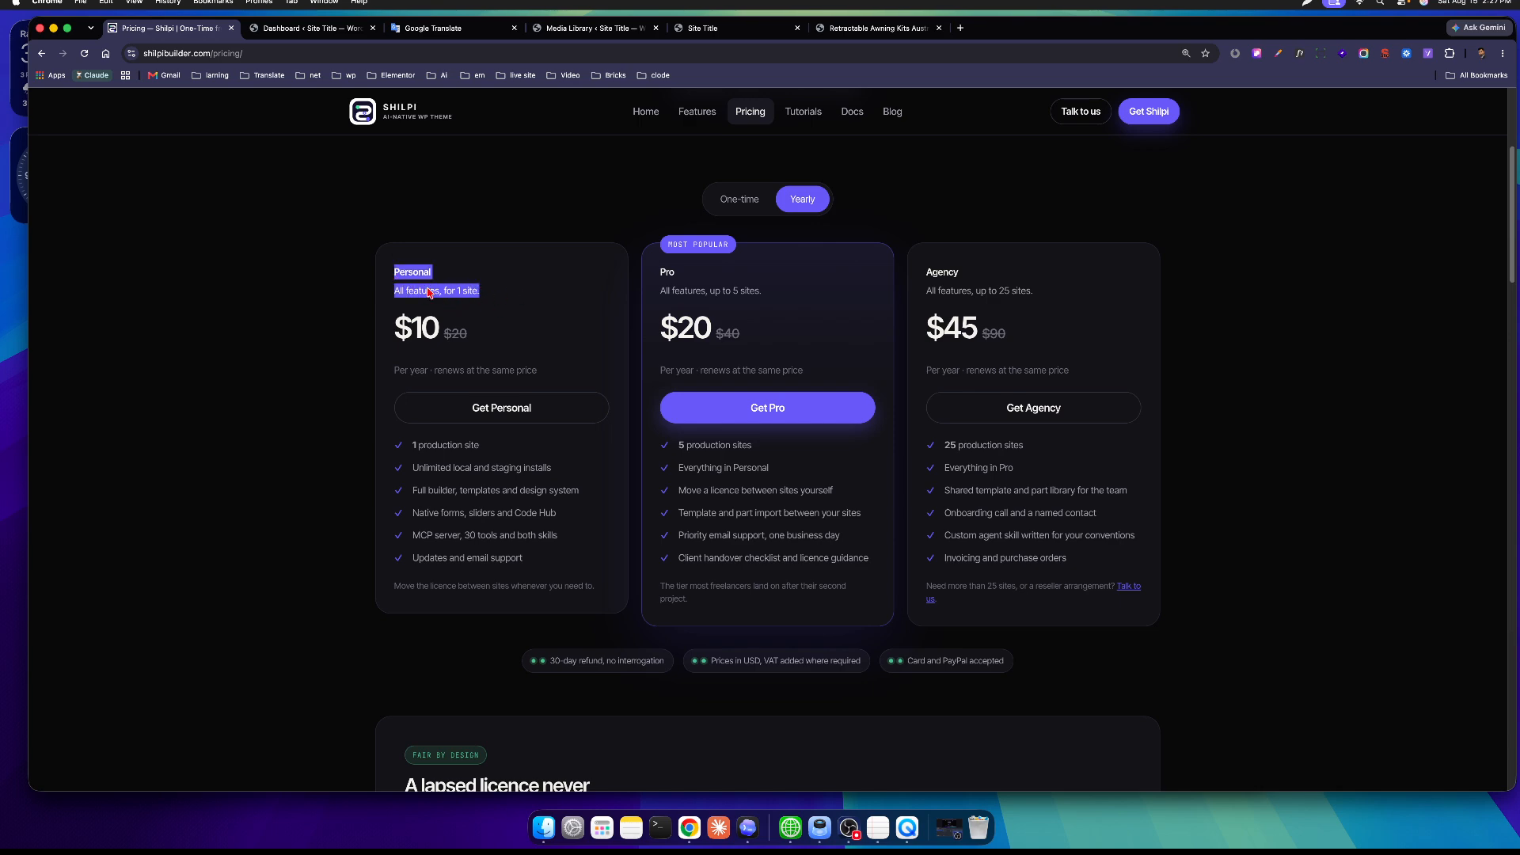
{"action": "left_click", "coordinate": [492, 293]}
{"action": "scroll", "coordinate": [569, 337], "scroll_direction": "down", "scroll_amount": 5}
{"action": "scroll", "coordinate": [569, 337], "scroll_direction": "down", "scroll_amount": 20}
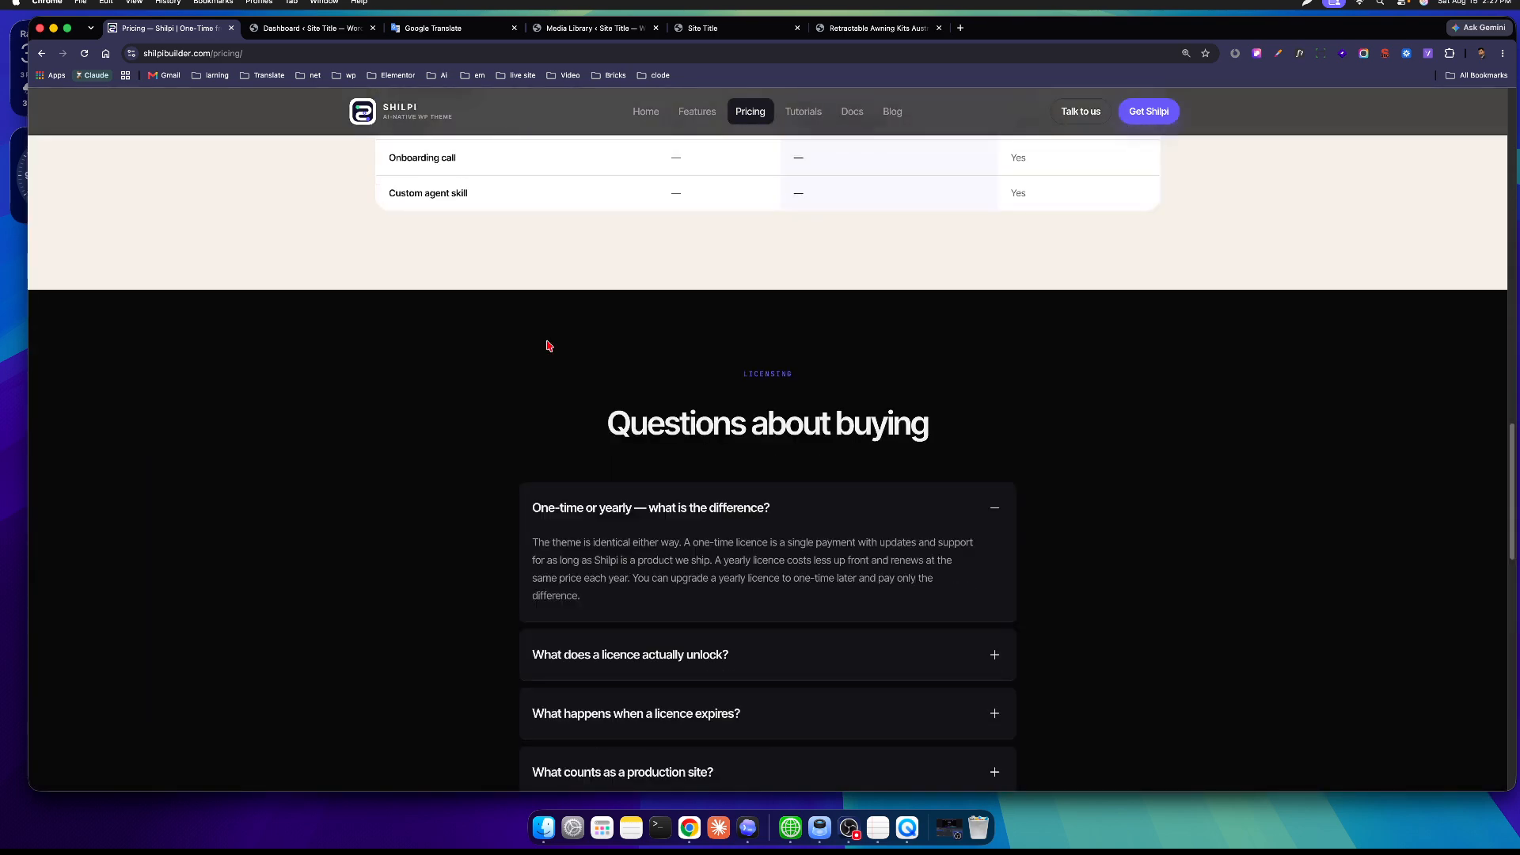
{"action": "scroll", "coordinate": [322, 210], "scroll_direction": "up", "scroll_amount": 15}
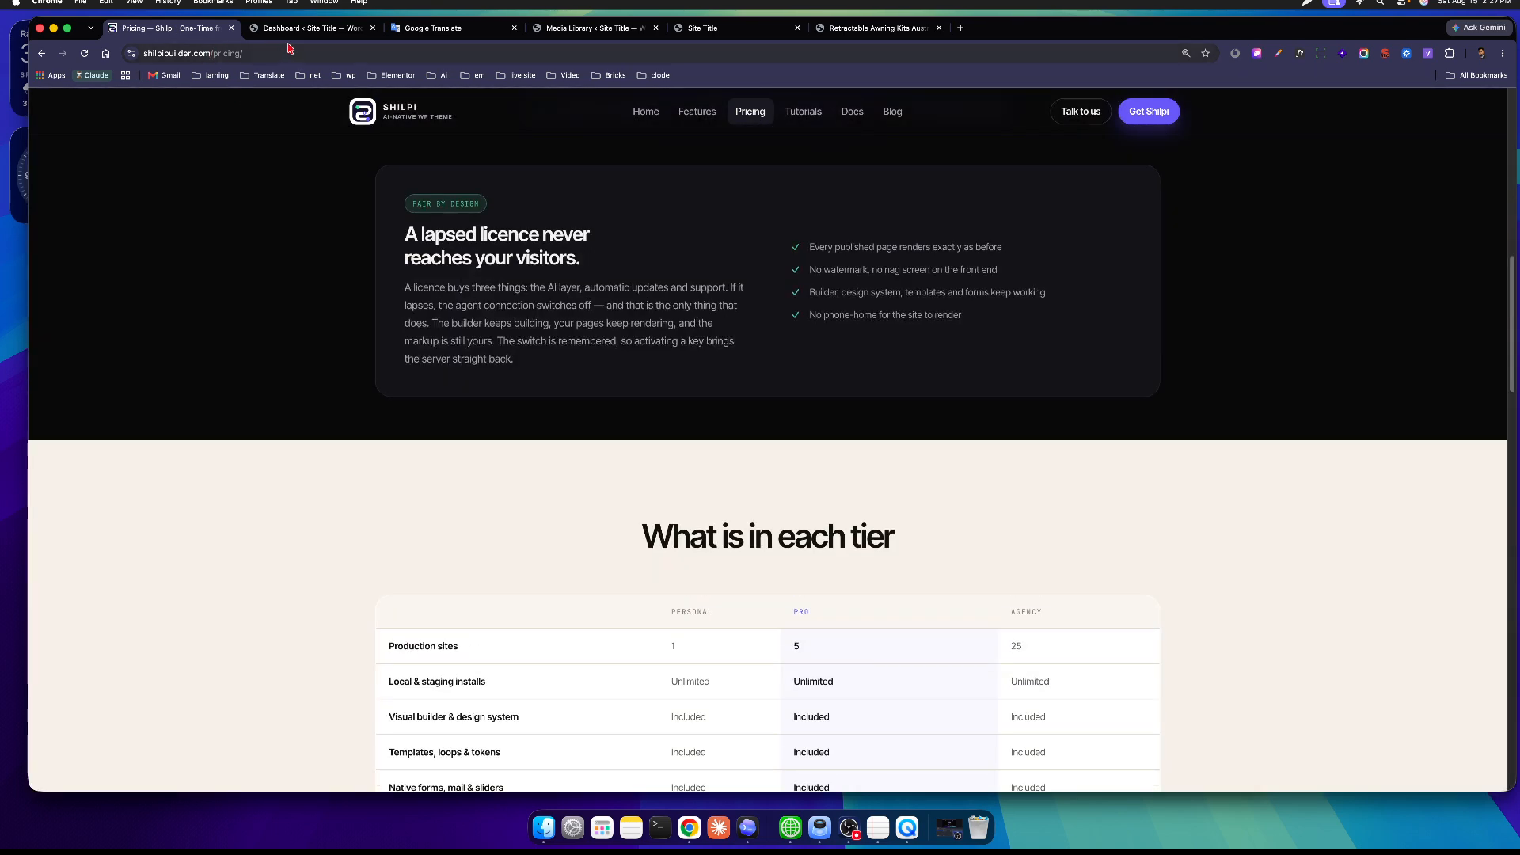
Switch to the WordPress admin dashboard, look it over and open the list of installed themes.
{"action": "key", "text": "ctrl+Tab"}
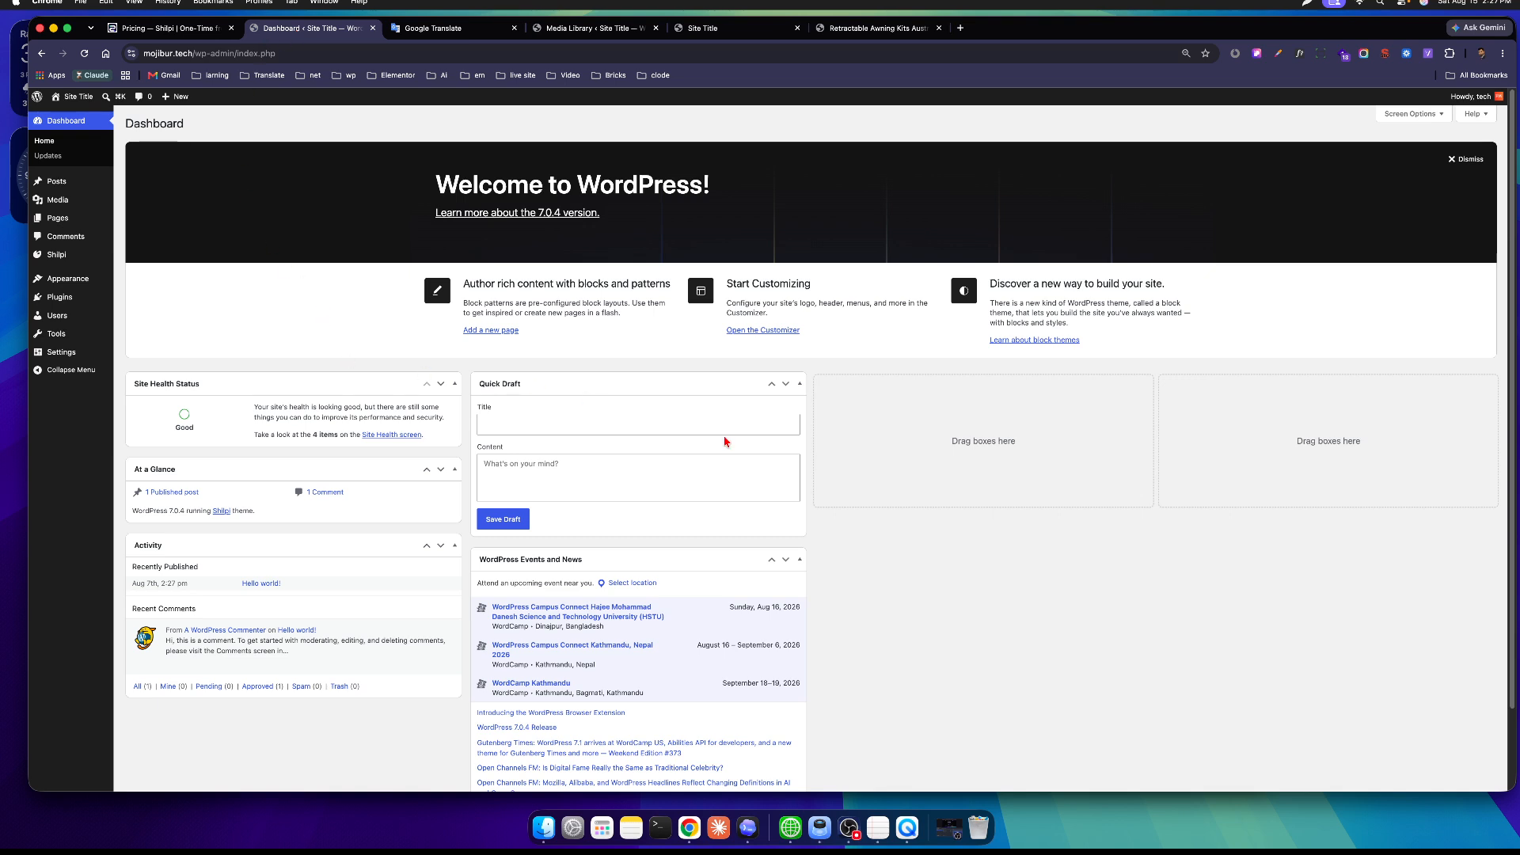
{"action": "scroll", "coordinate": [975, 586], "scroll_direction": "down", "scroll_amount": 3}
{"action": "scroll", "coordinate": [1045, 610], "scroll_direction": "up", "scroll_amount": 3}
{"action": "scroll", "coordinate": [336, 380], "scroll_direction": "down", "scroll_amount": 3}
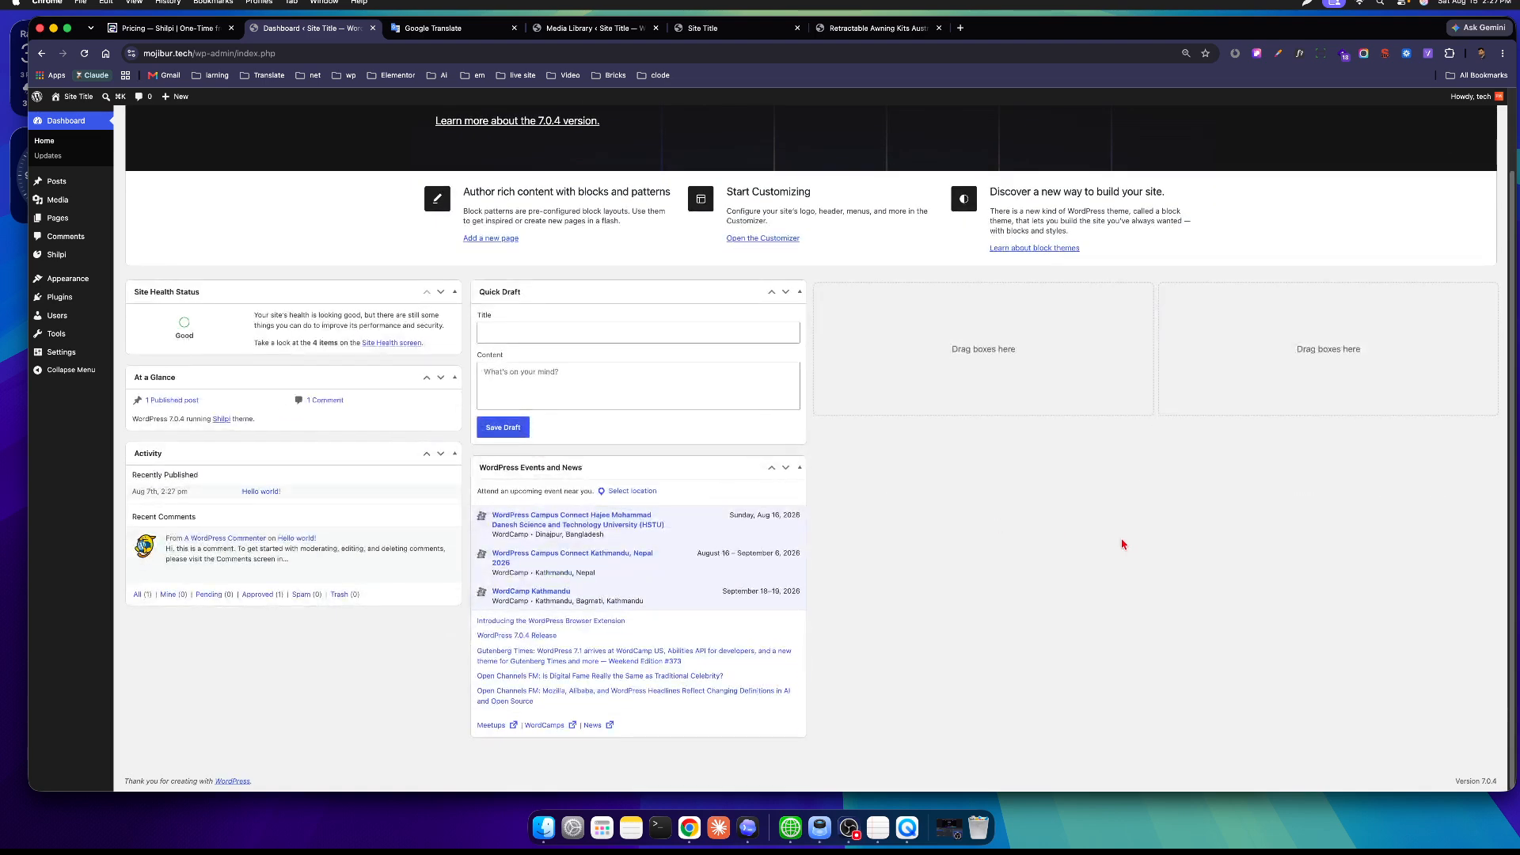
{"action": "scroll", "coordinate": [1123, 544], "scroll_direction": "up", "scroll_amount": 3}
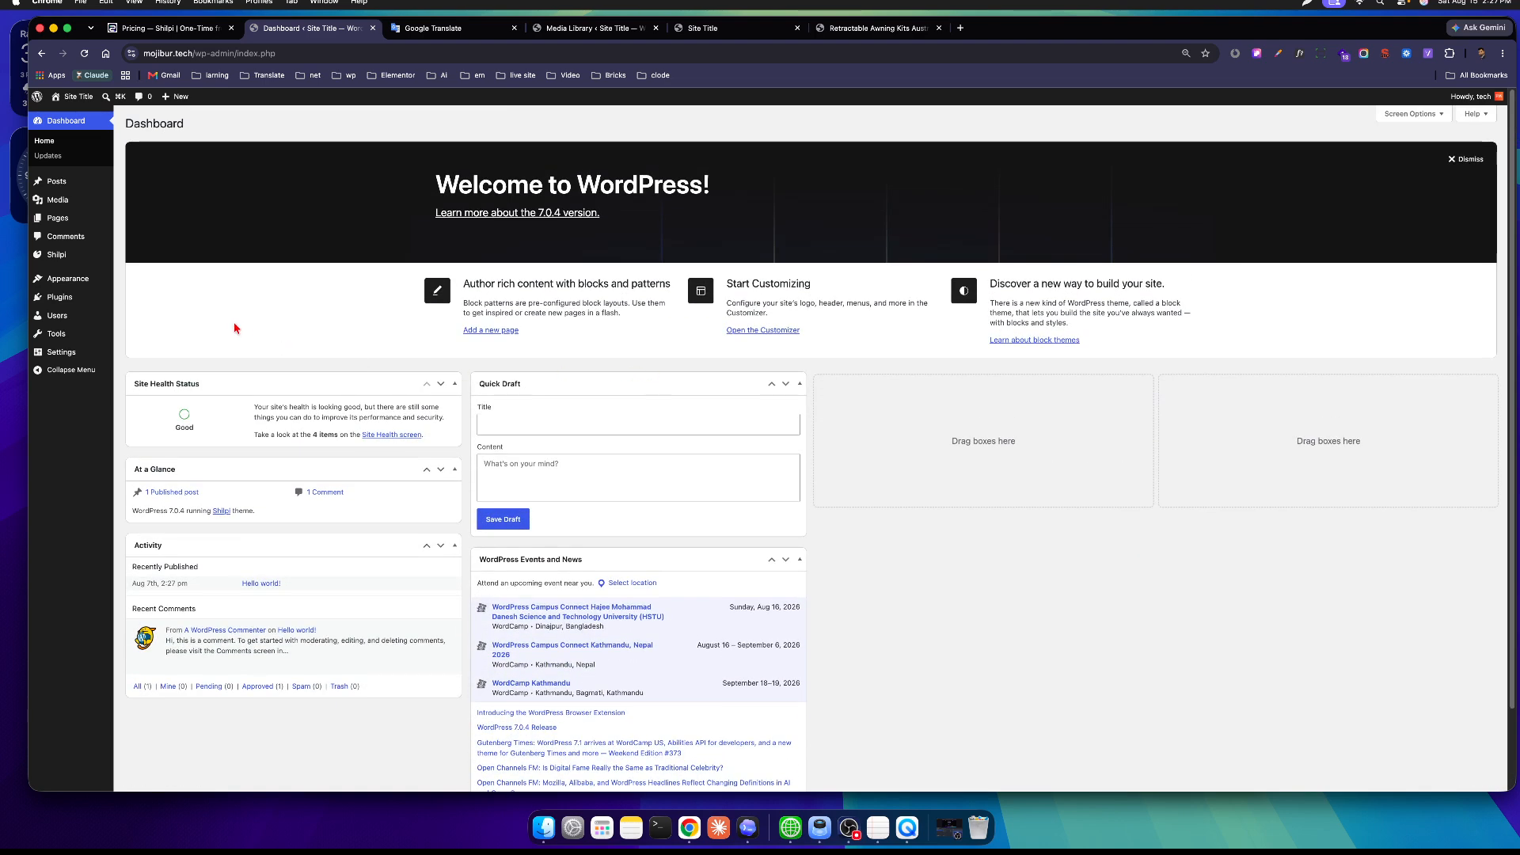
{"action": "mouse_move", "coordinate": [90, 284]}
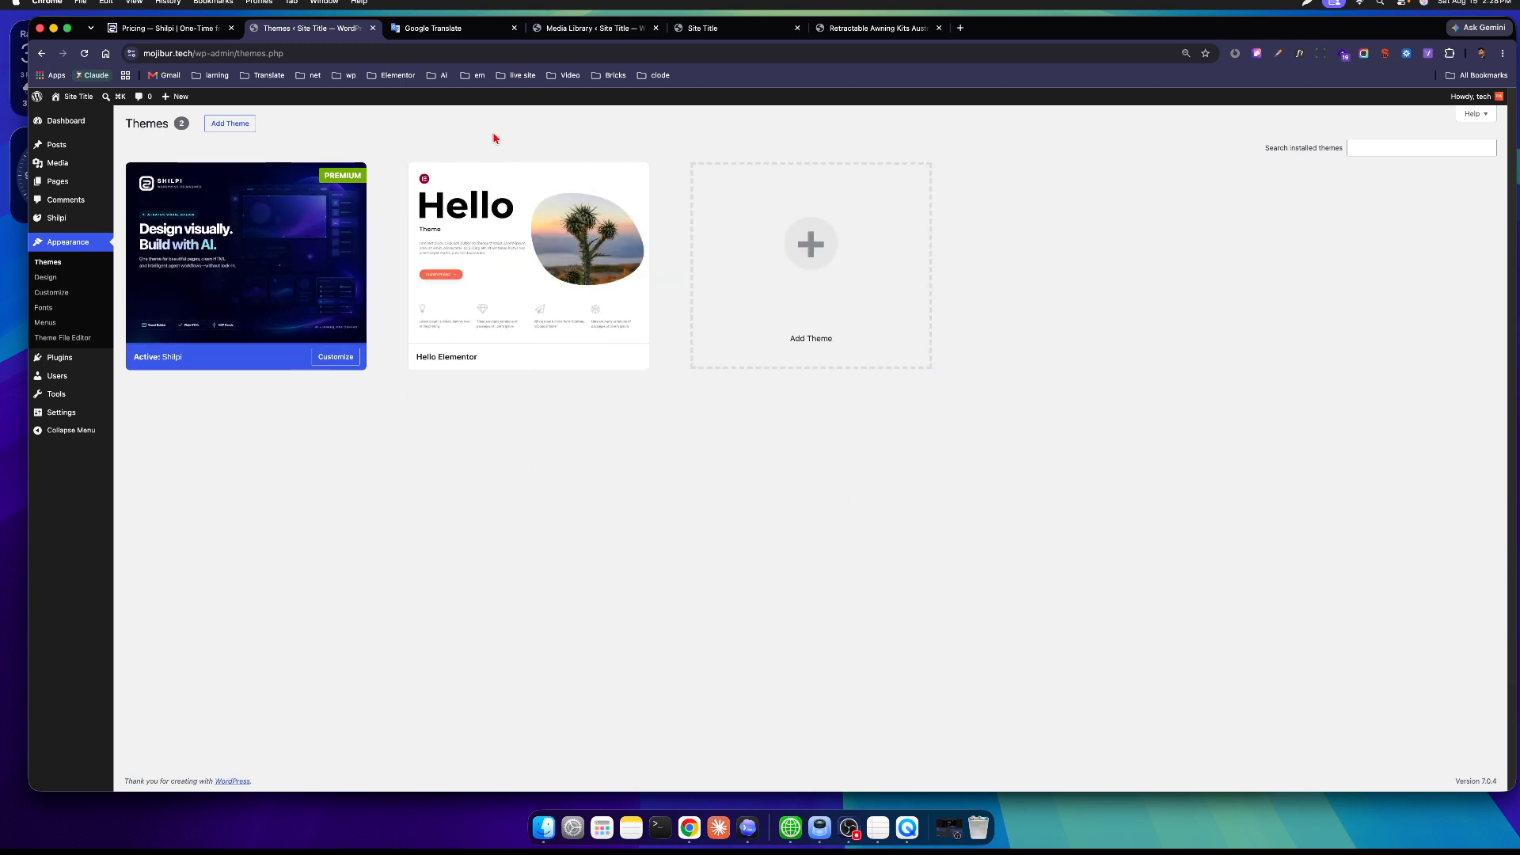
Open the Shilpi theme's dashboard and check the product licence's status, site activations and renewal date.
{"action": "mouse_move", "coordinate": [71, 220]}
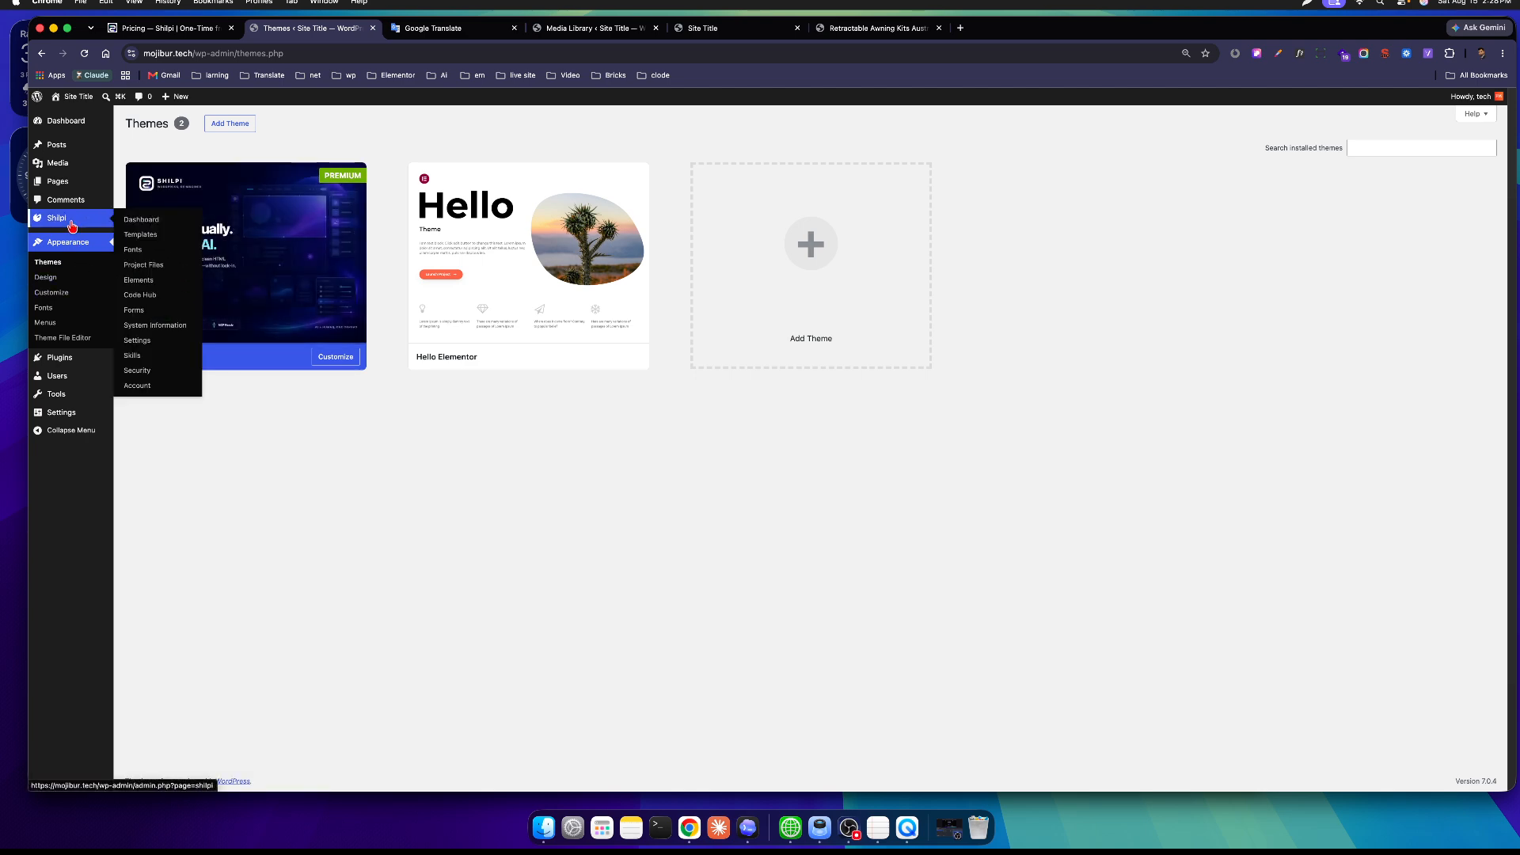
{"action": "left_click", "coordinate": [132, 222]}
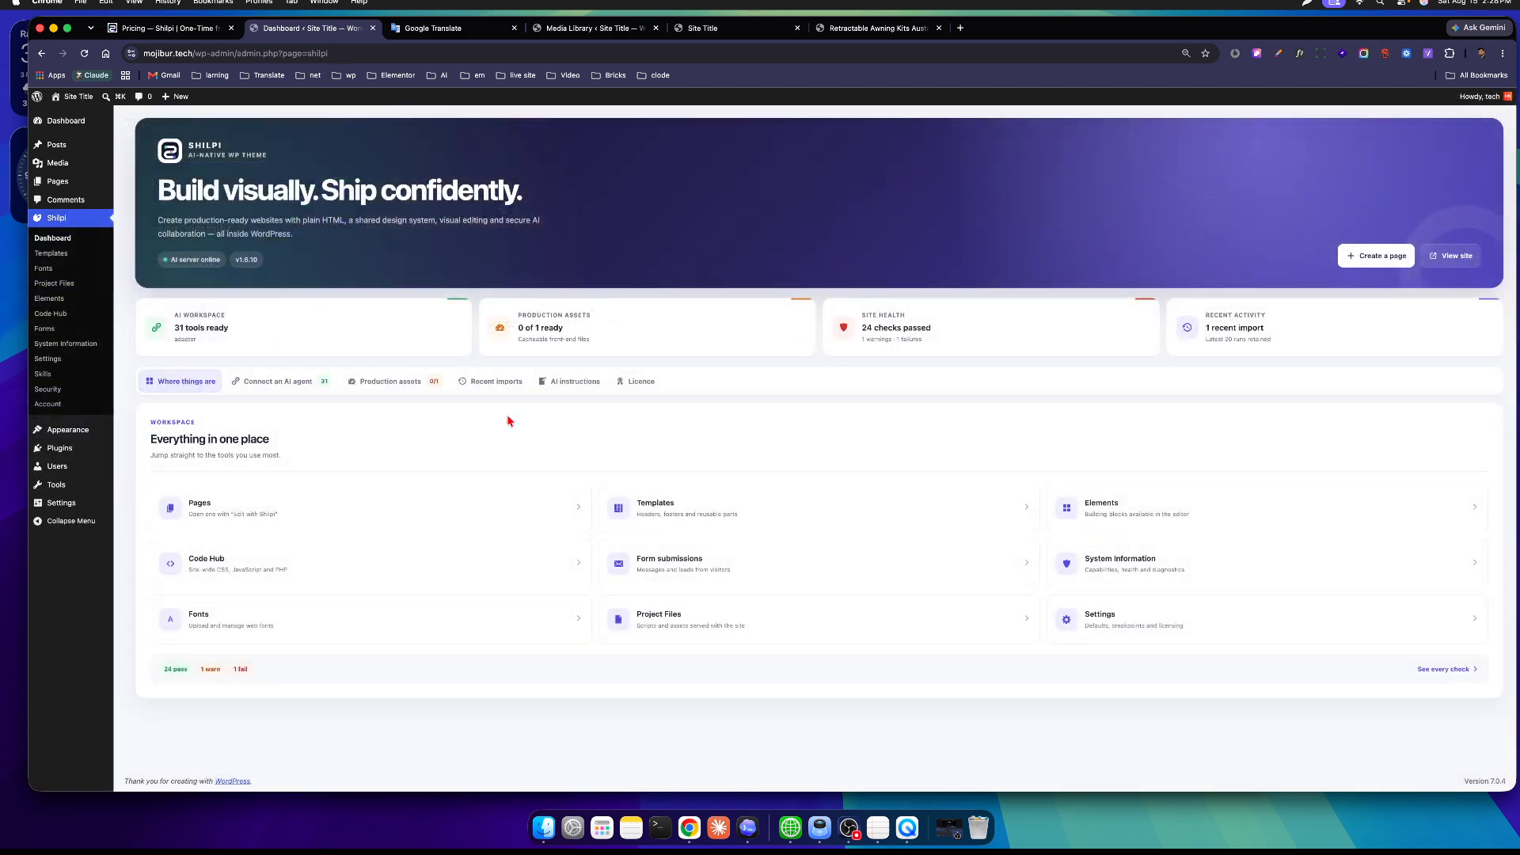
{"action": "left_click", "coordinate": [644, 382]}
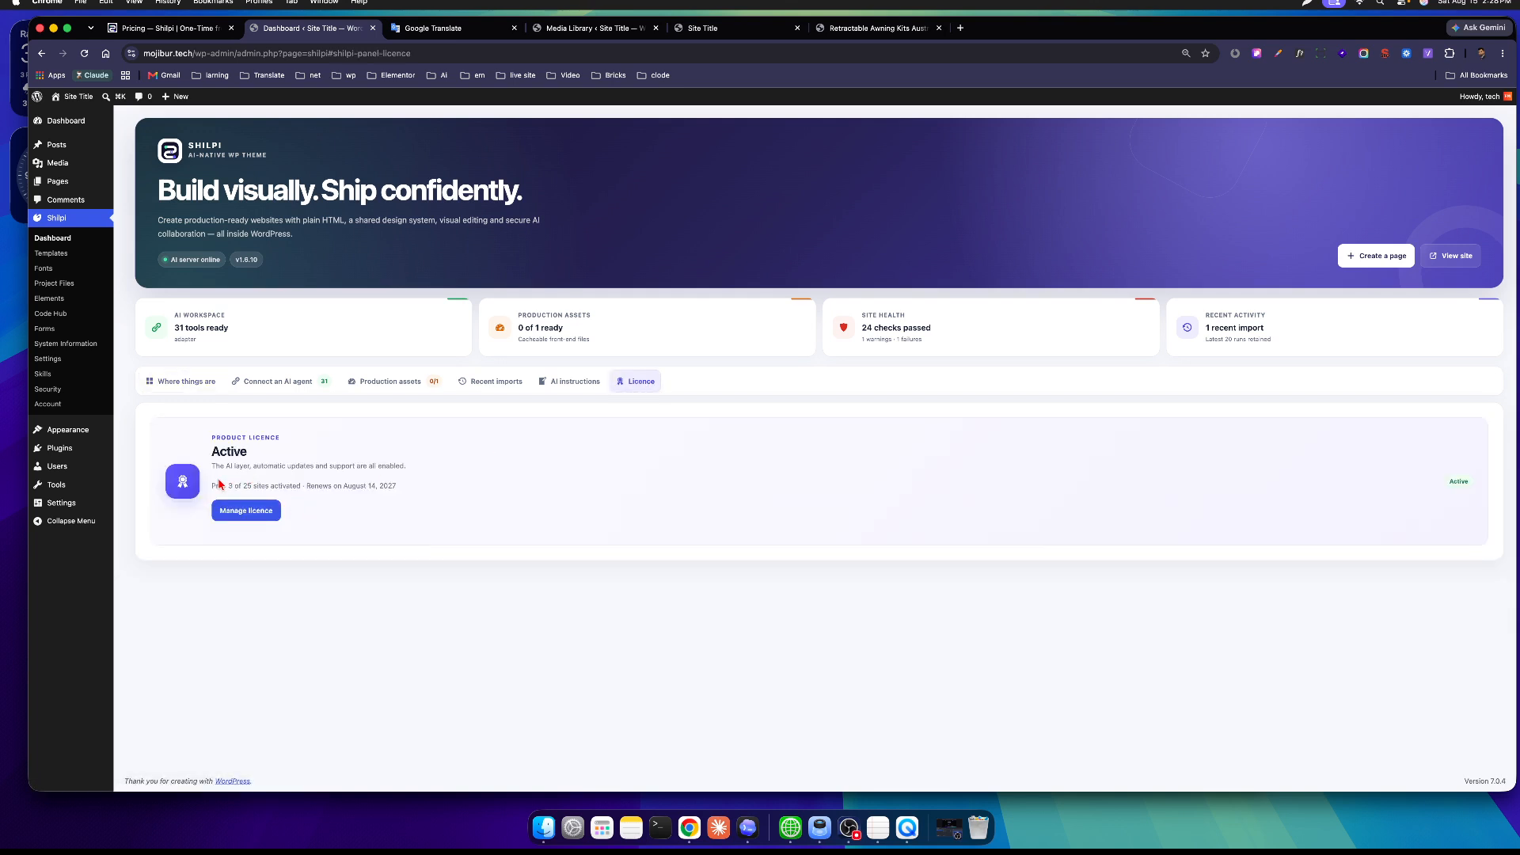
{"action": "left_click_drag", "start_coordinate": [224, 486], "coordinate": [255, 466]}
{"action": "left_click", "coordinate": [368, 492]}
{"action": "left_click", "coordinate": [295, 469]}
Compare Application Password with OAuth in the AI agent connection settings, and copy the Codex configuration for OAuth.
{"action": "left_click", "coordinate": [283, 382]}
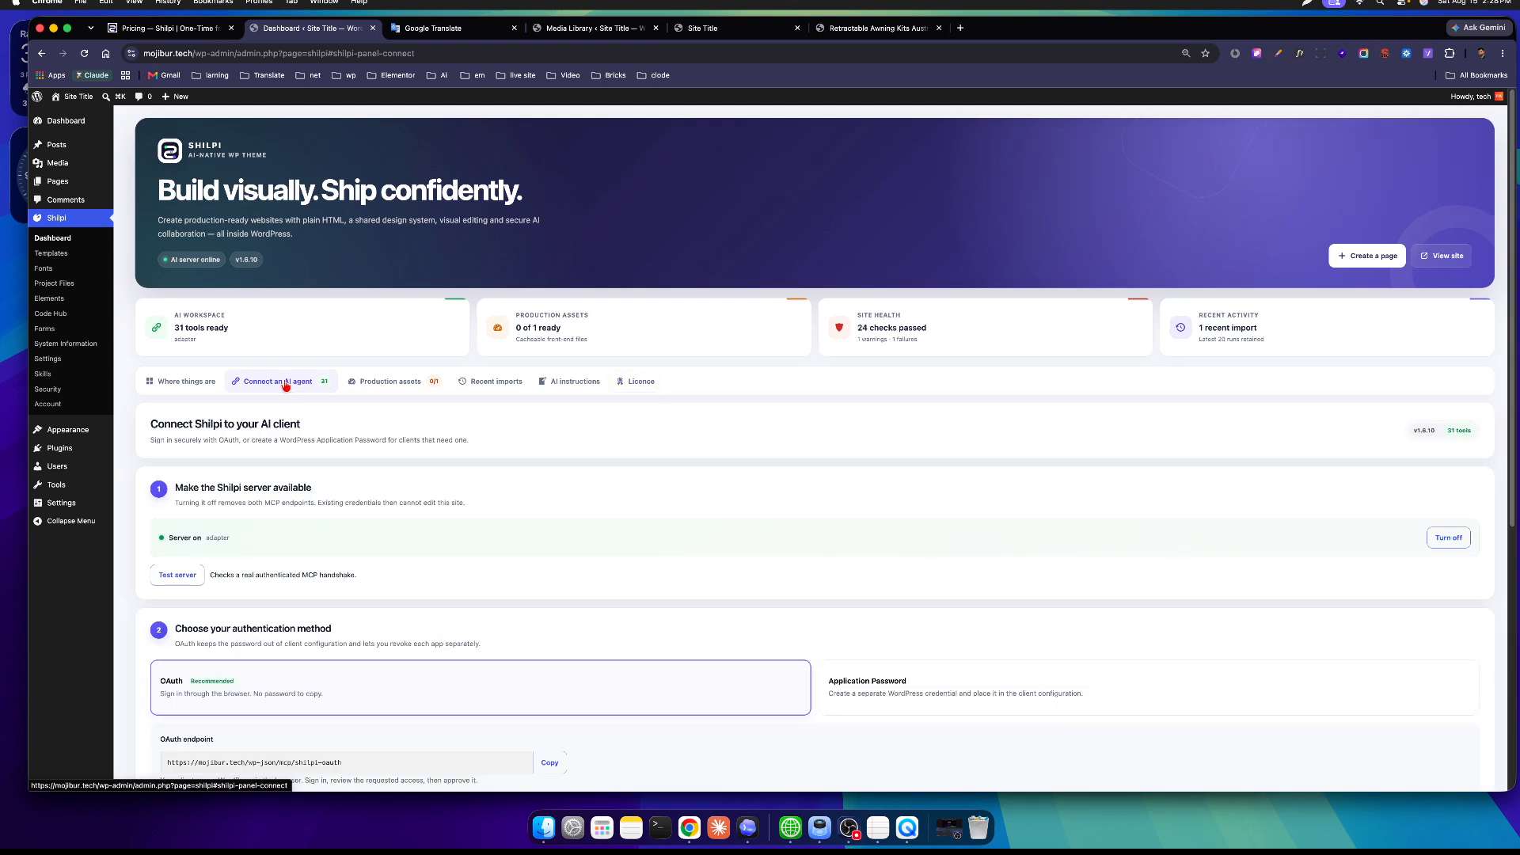
{"action": "scroll", "coordinate": [286, 386], "scroll_direction": "down", "scroll_amount": 5}
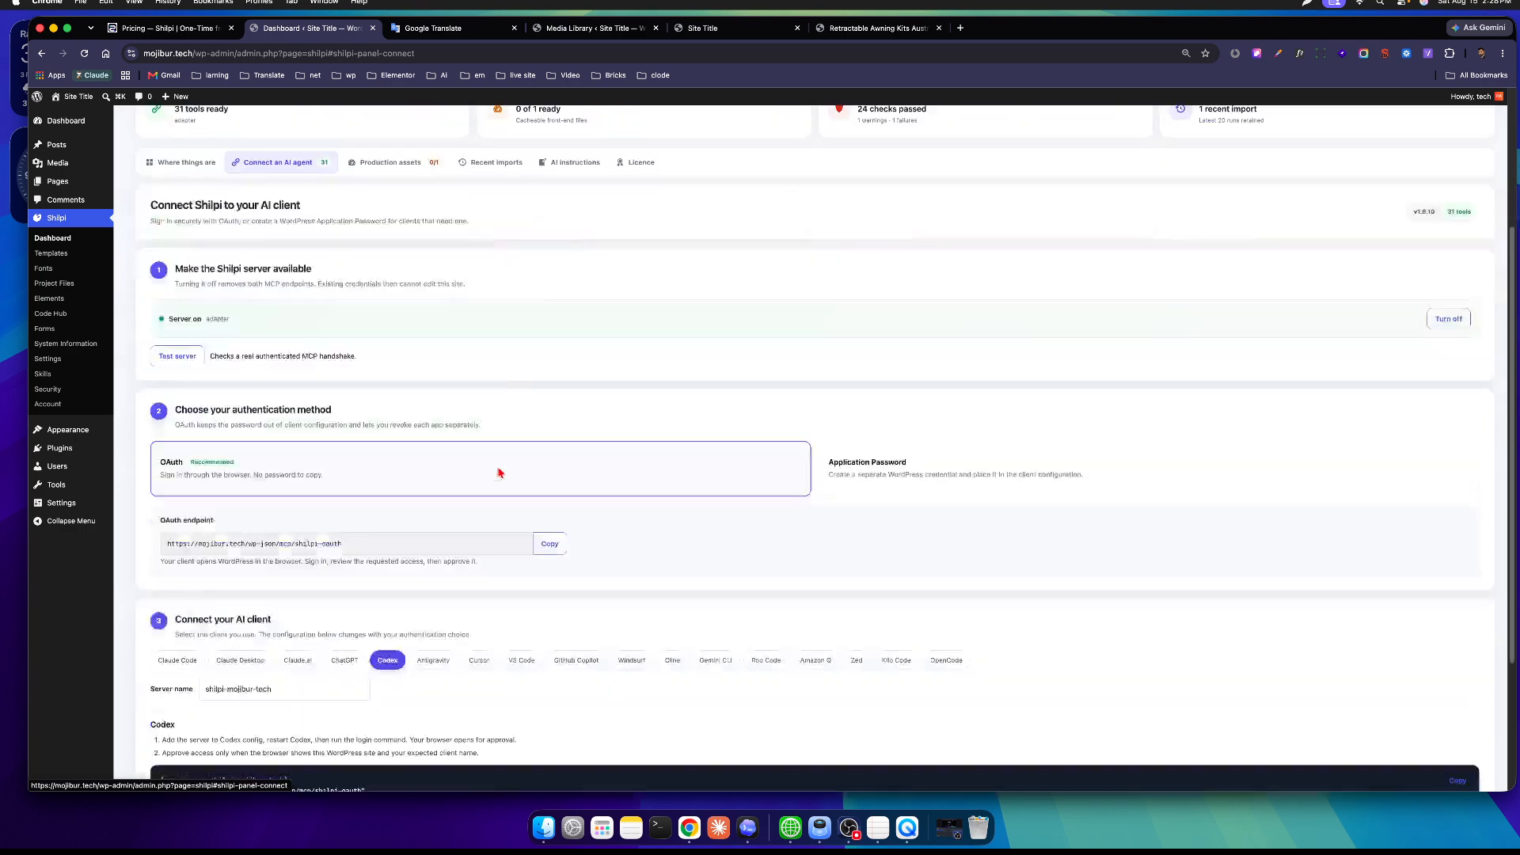
{"action": "scroll", "coordinate": [470, 485], "scroll_direction": "up", "scroll_amount": 1}
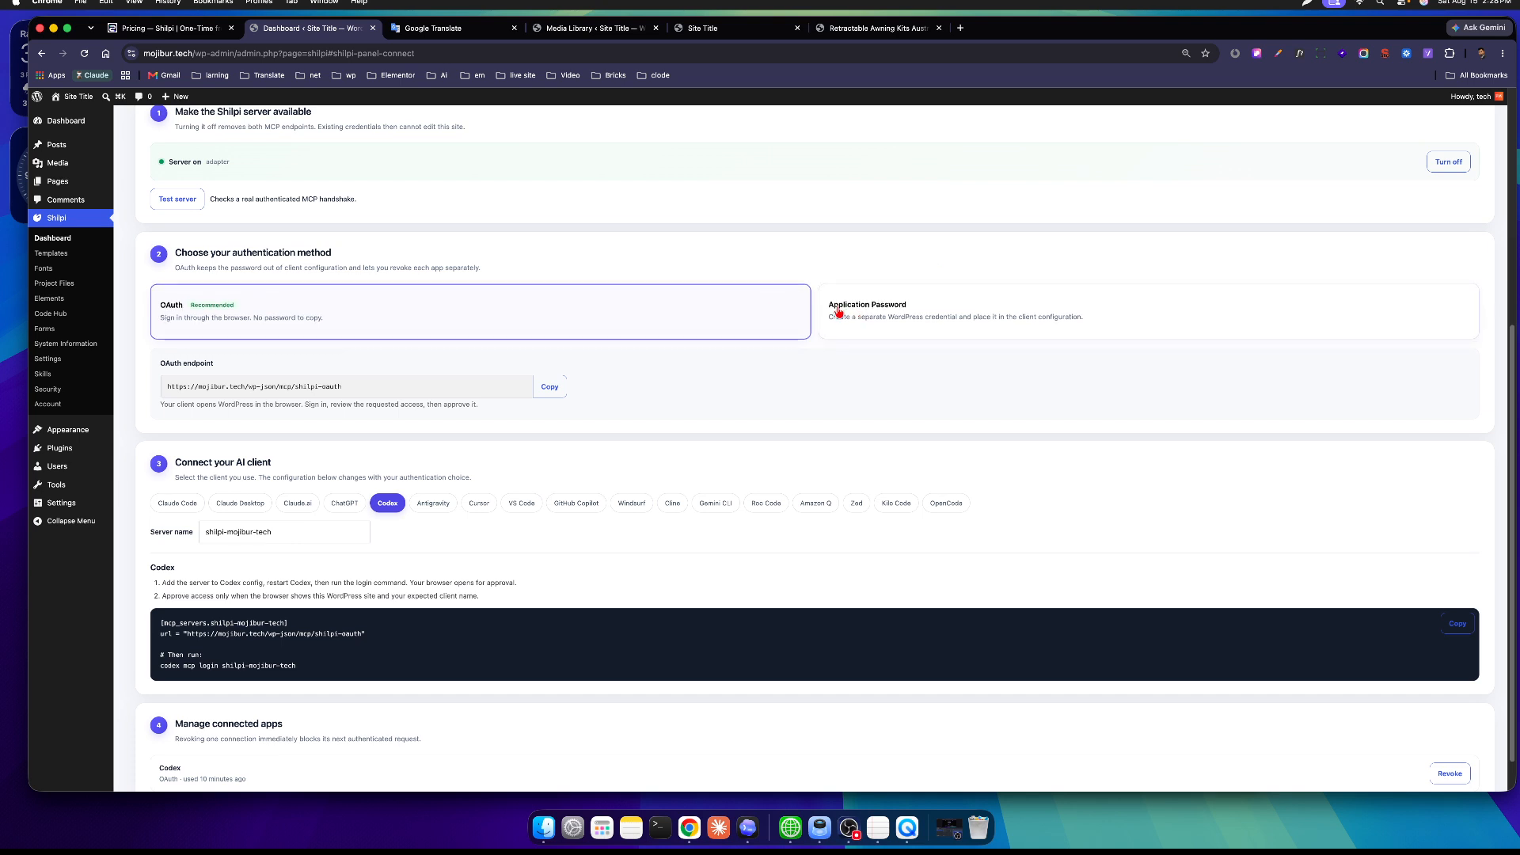
{"action": "left_click", "coordinate": [981, 307]}
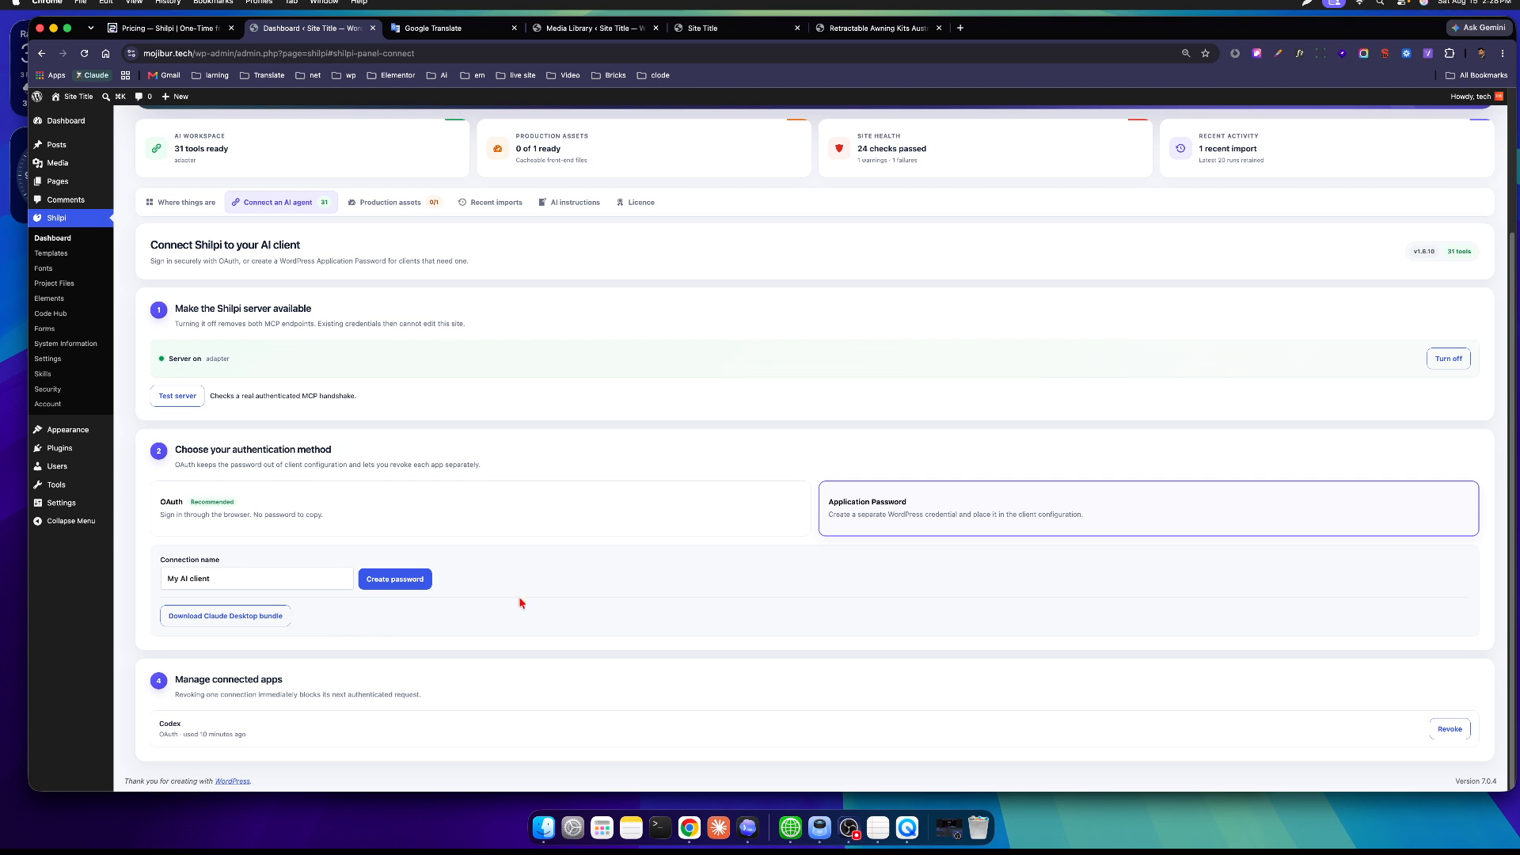
{"action": "left_click", "coordinate": [464, 511]}
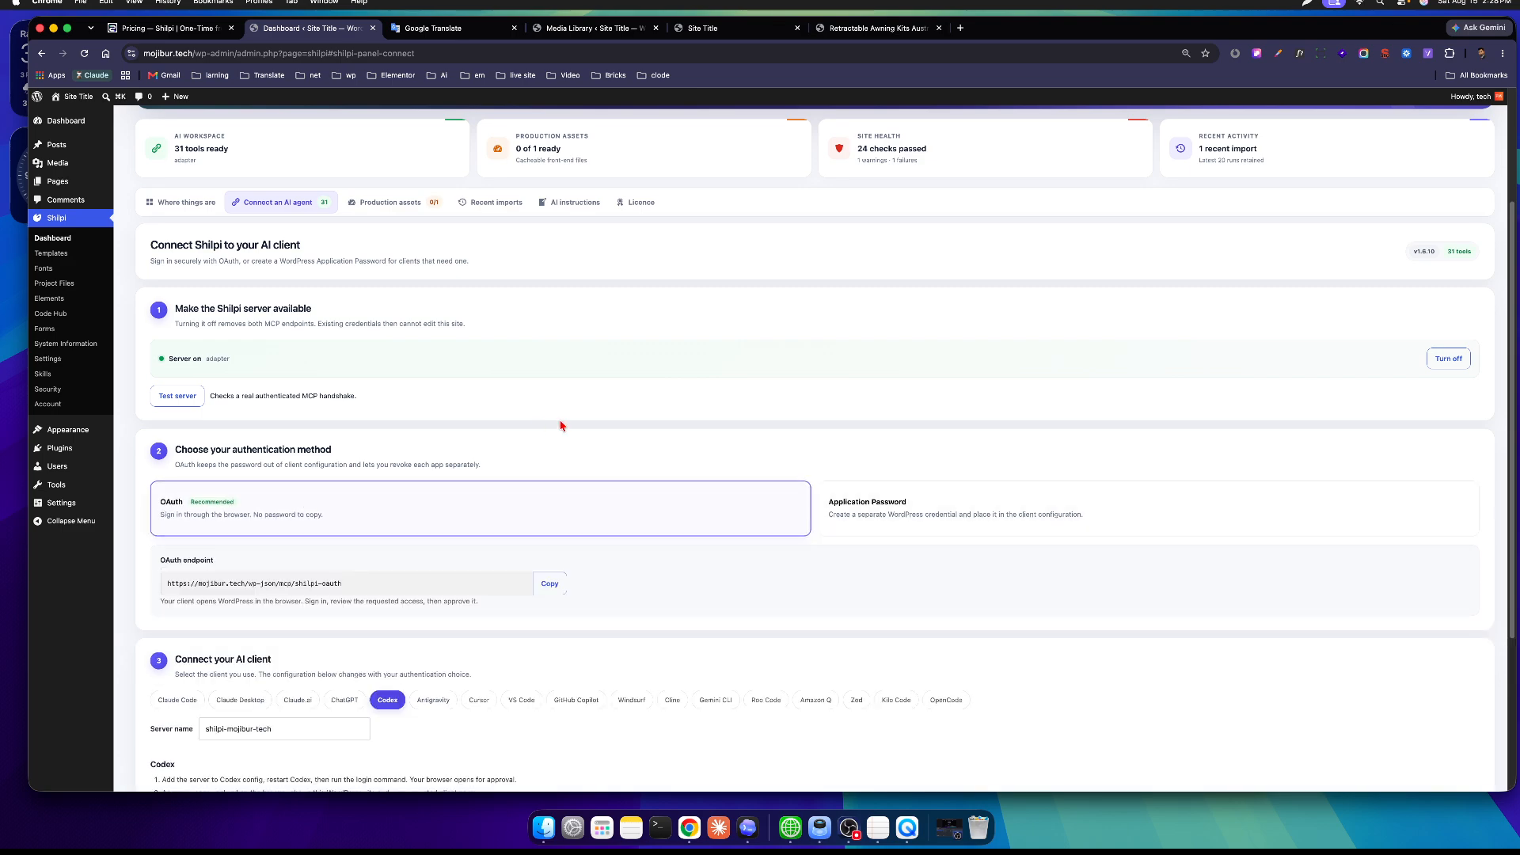
{"action": "scroll", "coordinate": [561, 426], "scroll_direction": "down", "scroll_amount": 5}
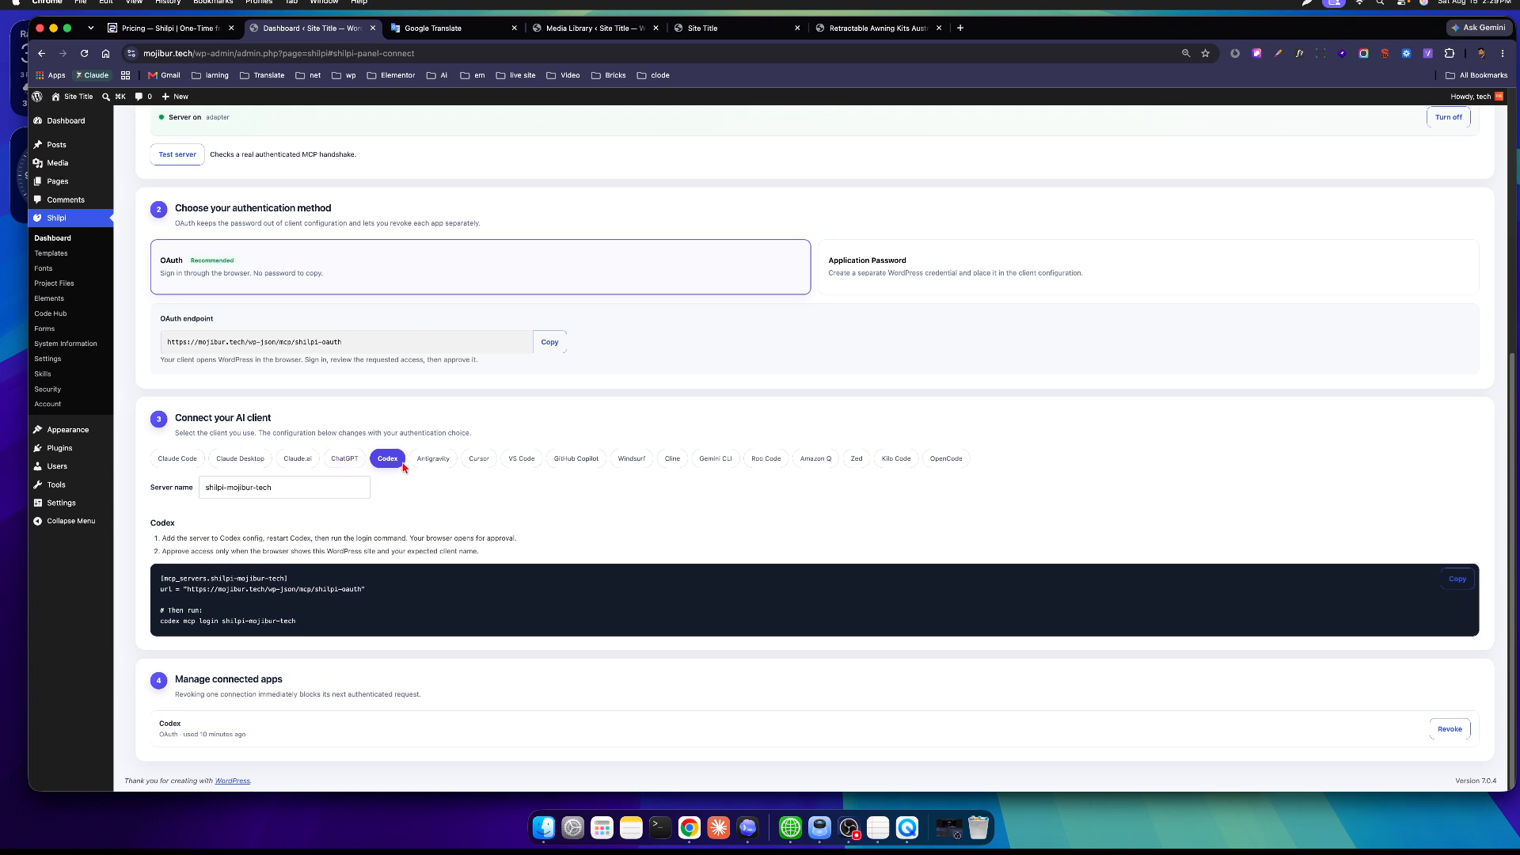
{"action": "left_click", "coordinate": [1458, 579]}
Switch to the Codex app and review the "Configure Shilpi MCP login" chat and the HTML homepage chat in the test project.
{"action": "left_click", "coordinate": [747, 824]}
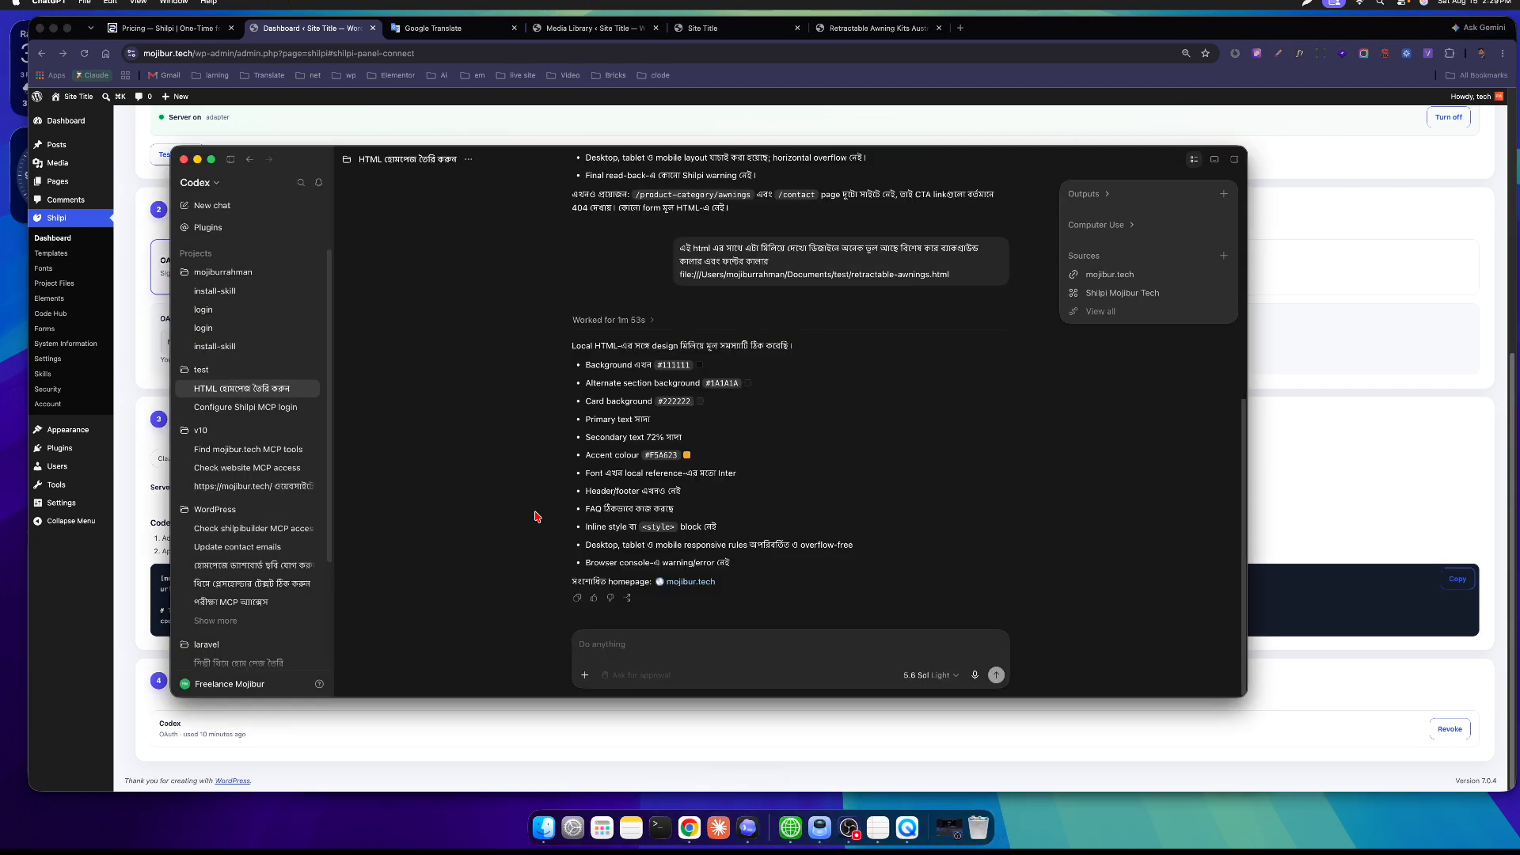
{"action": "mouse_move", "coordinate": [215, 374]}
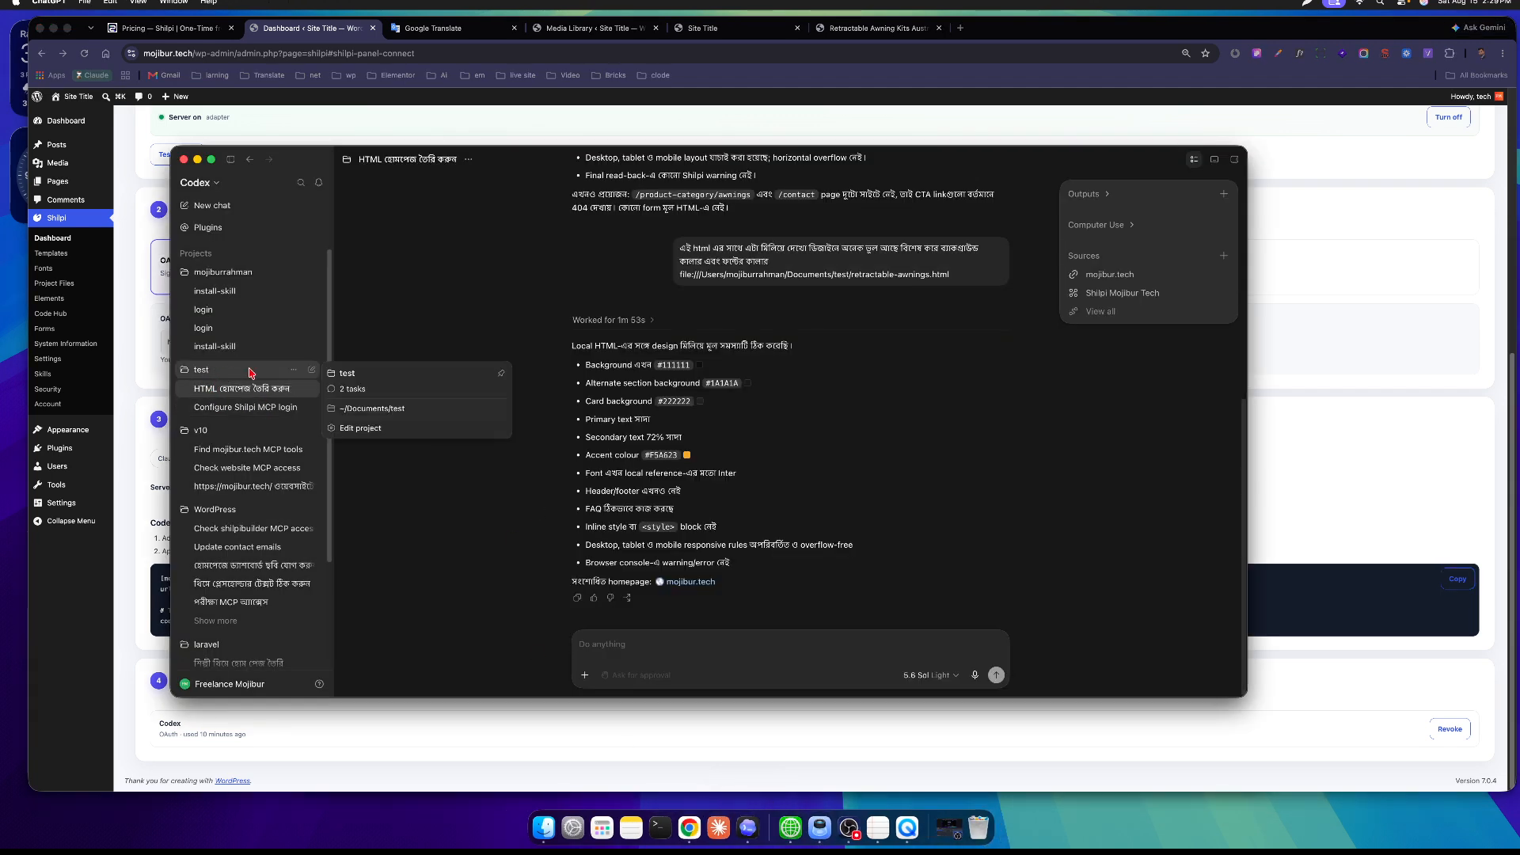
{"action": "left_click", "coordinate": [245, 407]}
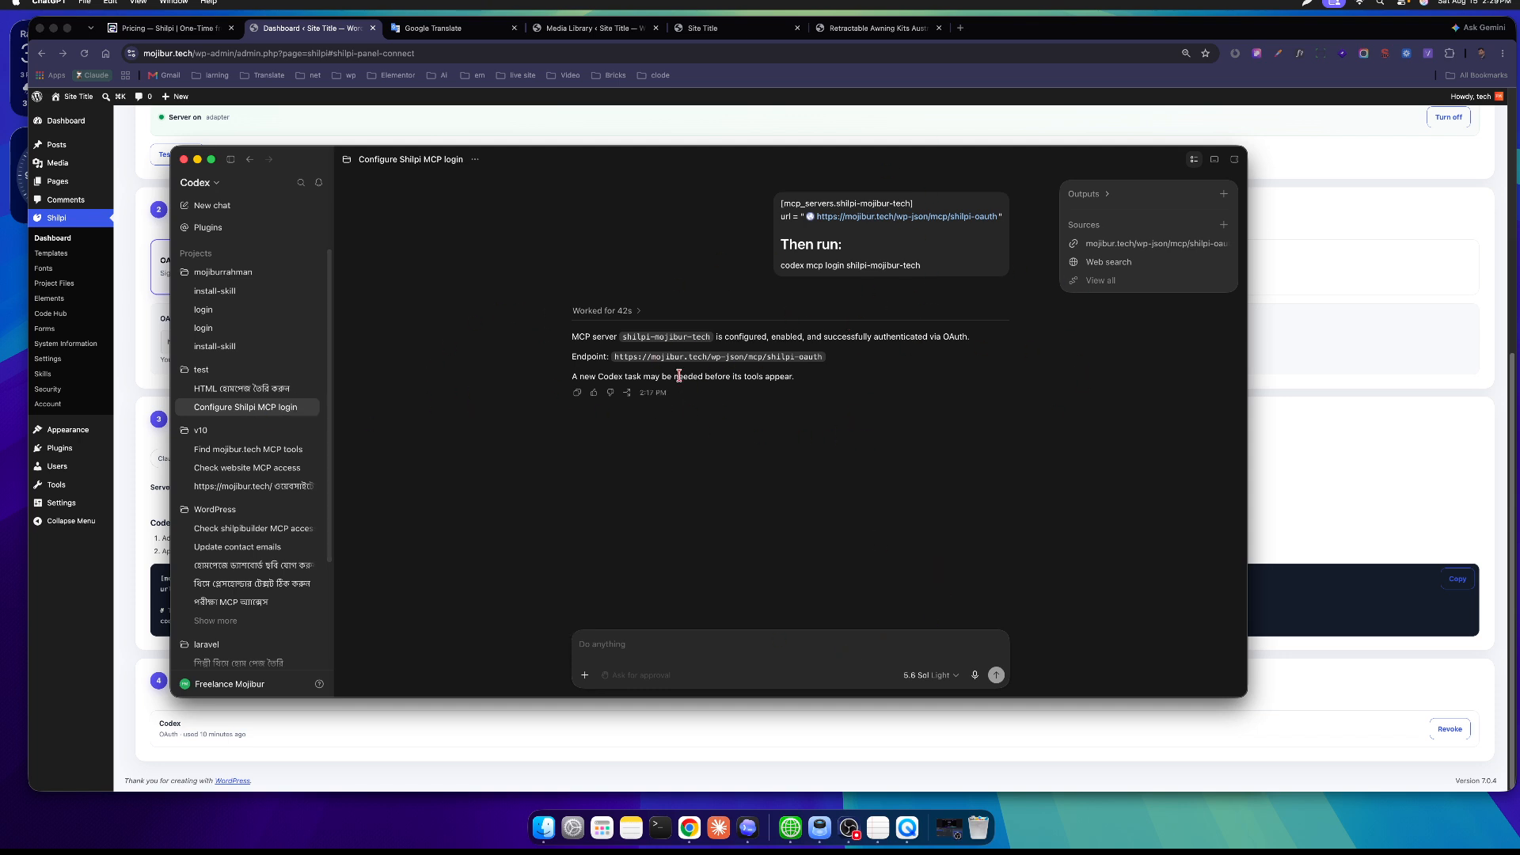
{"action": "left_click_drag", "start_coordinate": [575, 377], "coordinate": [696, 376]}
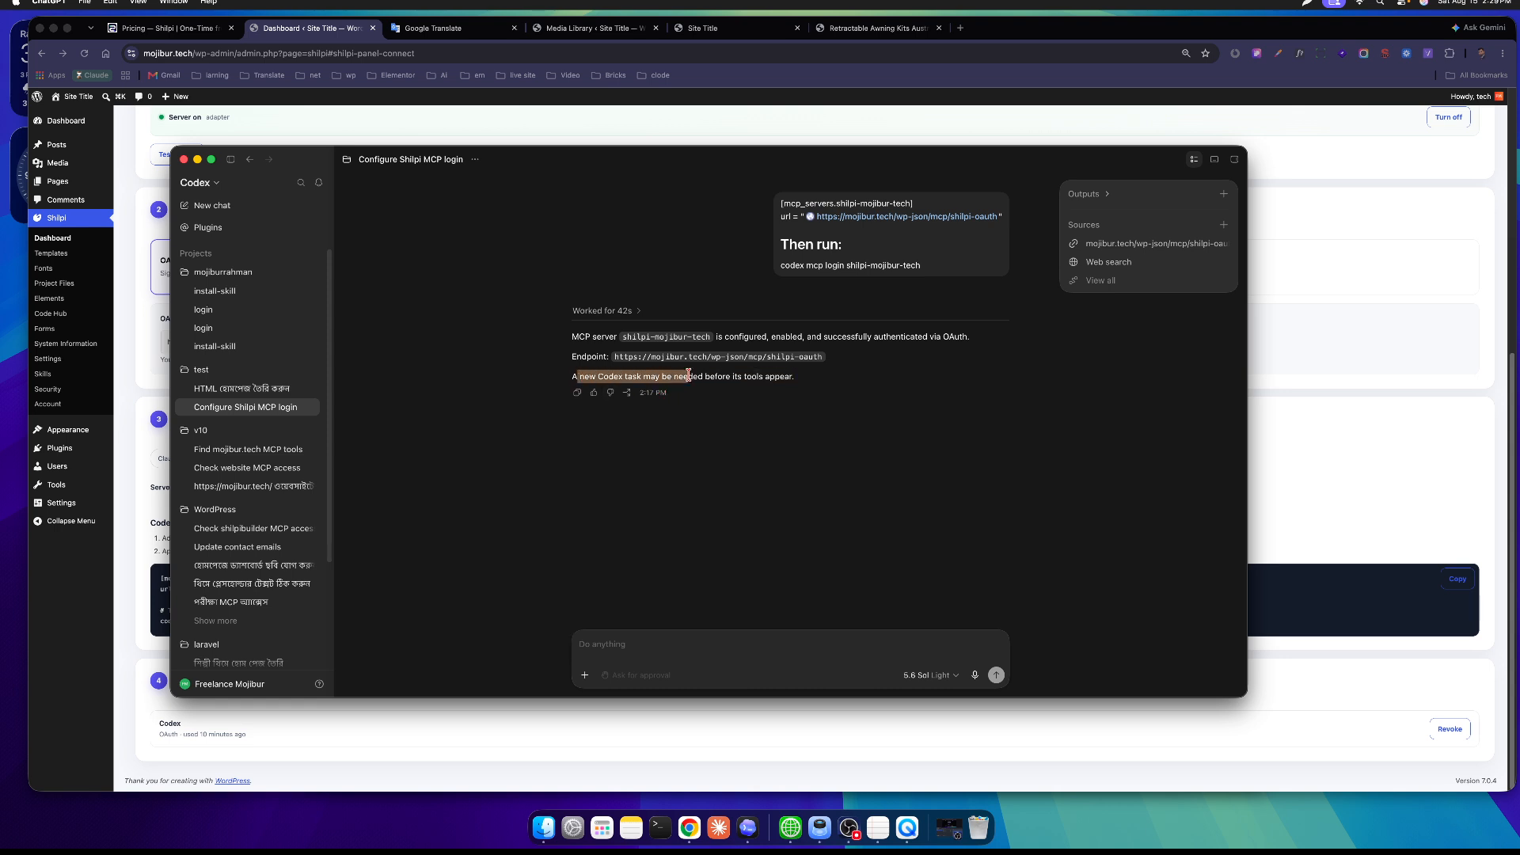
{"action": "left_click", "coordinate": [760, 390]}
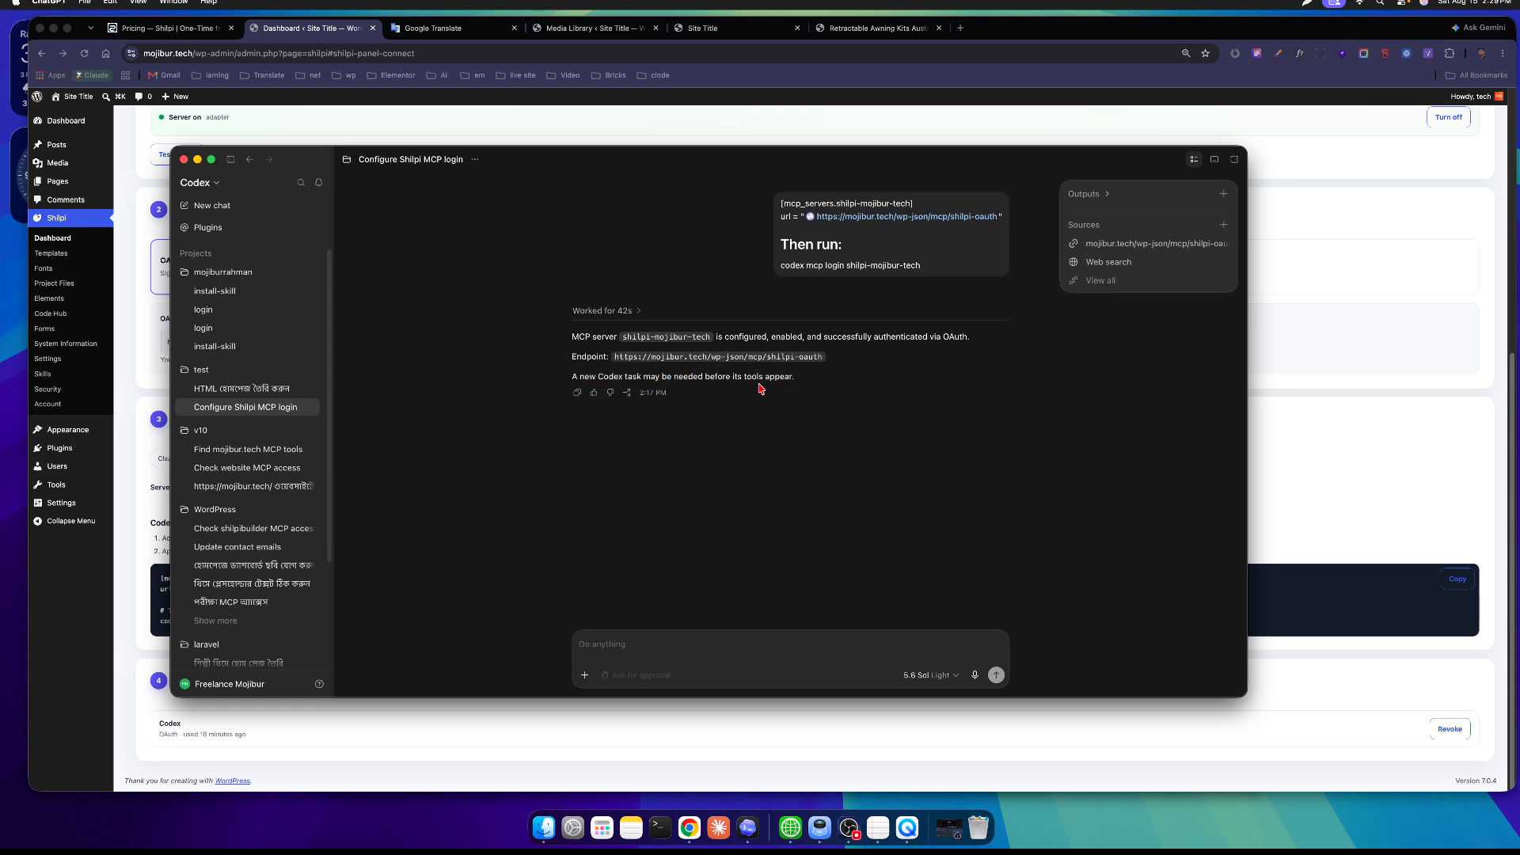
{"action": "left_click", "coordinate": [241, 389]}
{"action": "scroll", "coordinate": [895, 408], "scroll_direction": "up", "scroll_amount": 6}
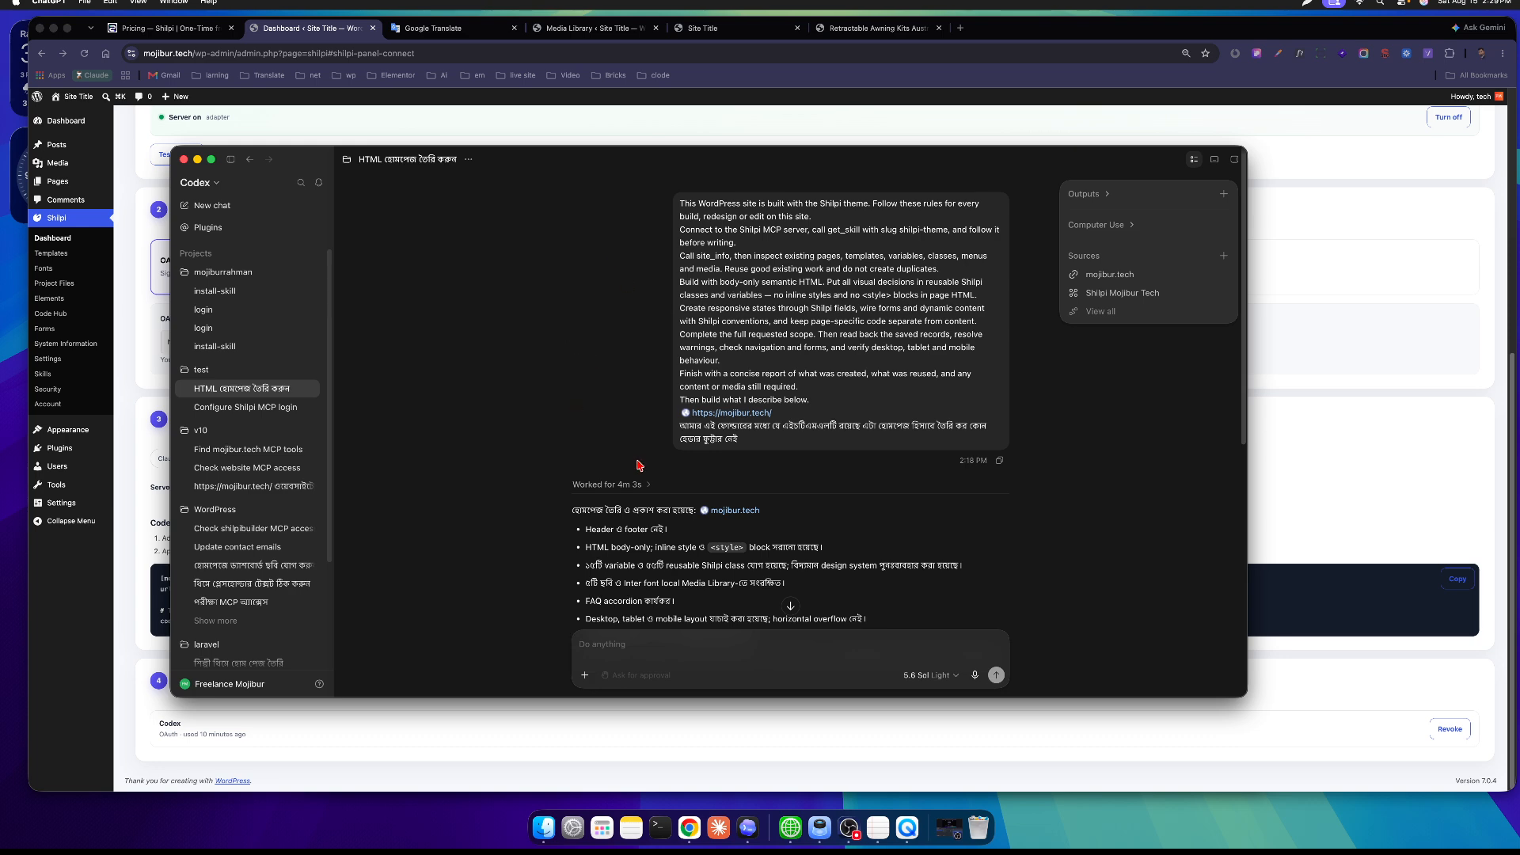
Open retractable-awnings.html from the test folder in Documents using Finder, and look through the whole page in the browser.
{"action": "left_click", "coordinate": [543, 828]}
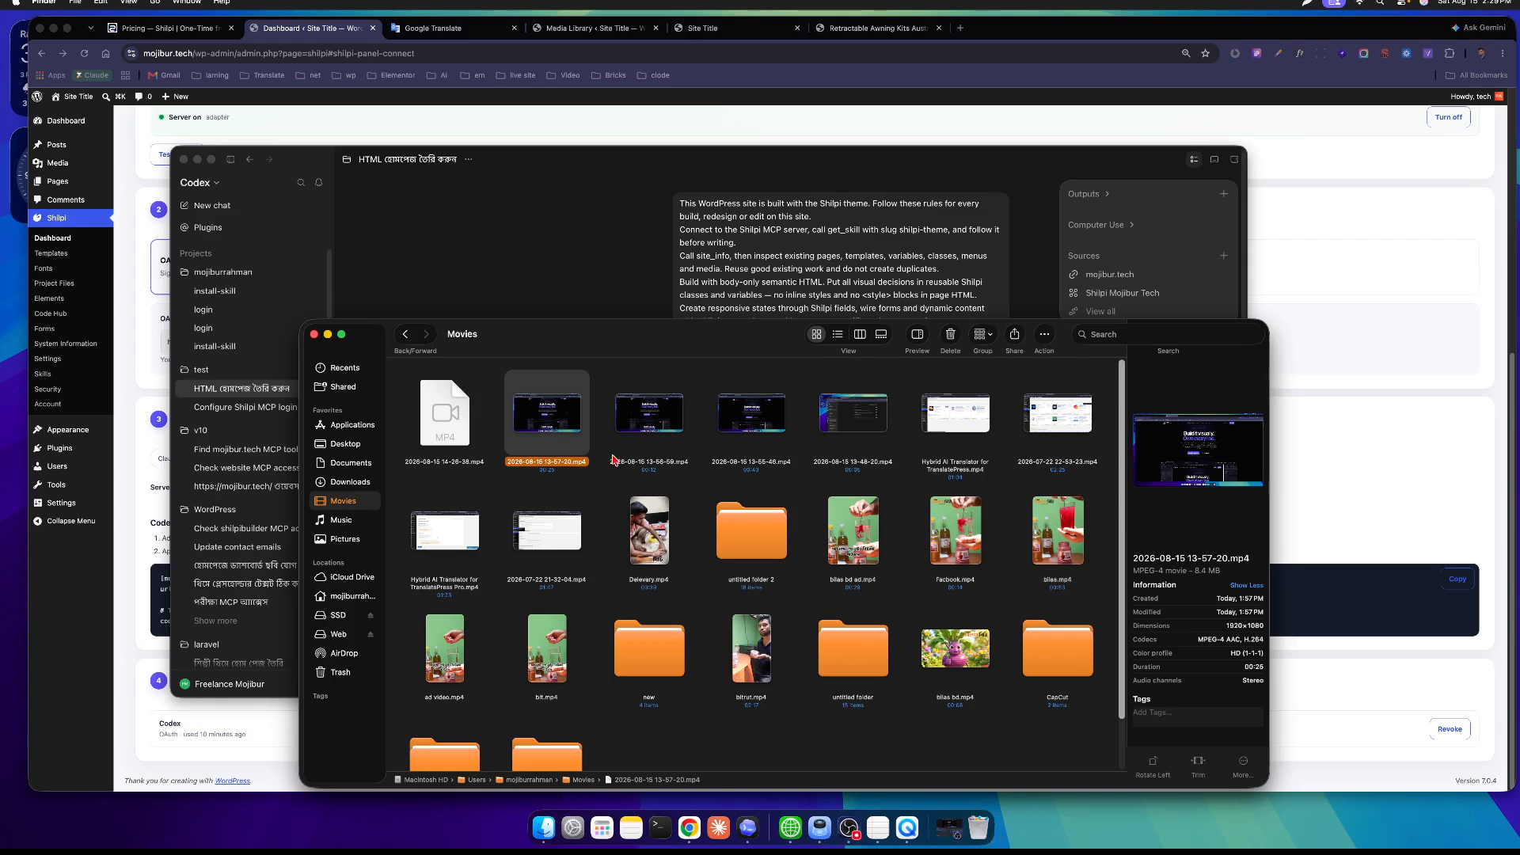
{"action": "left_click", "coordinate": [349, 466]}
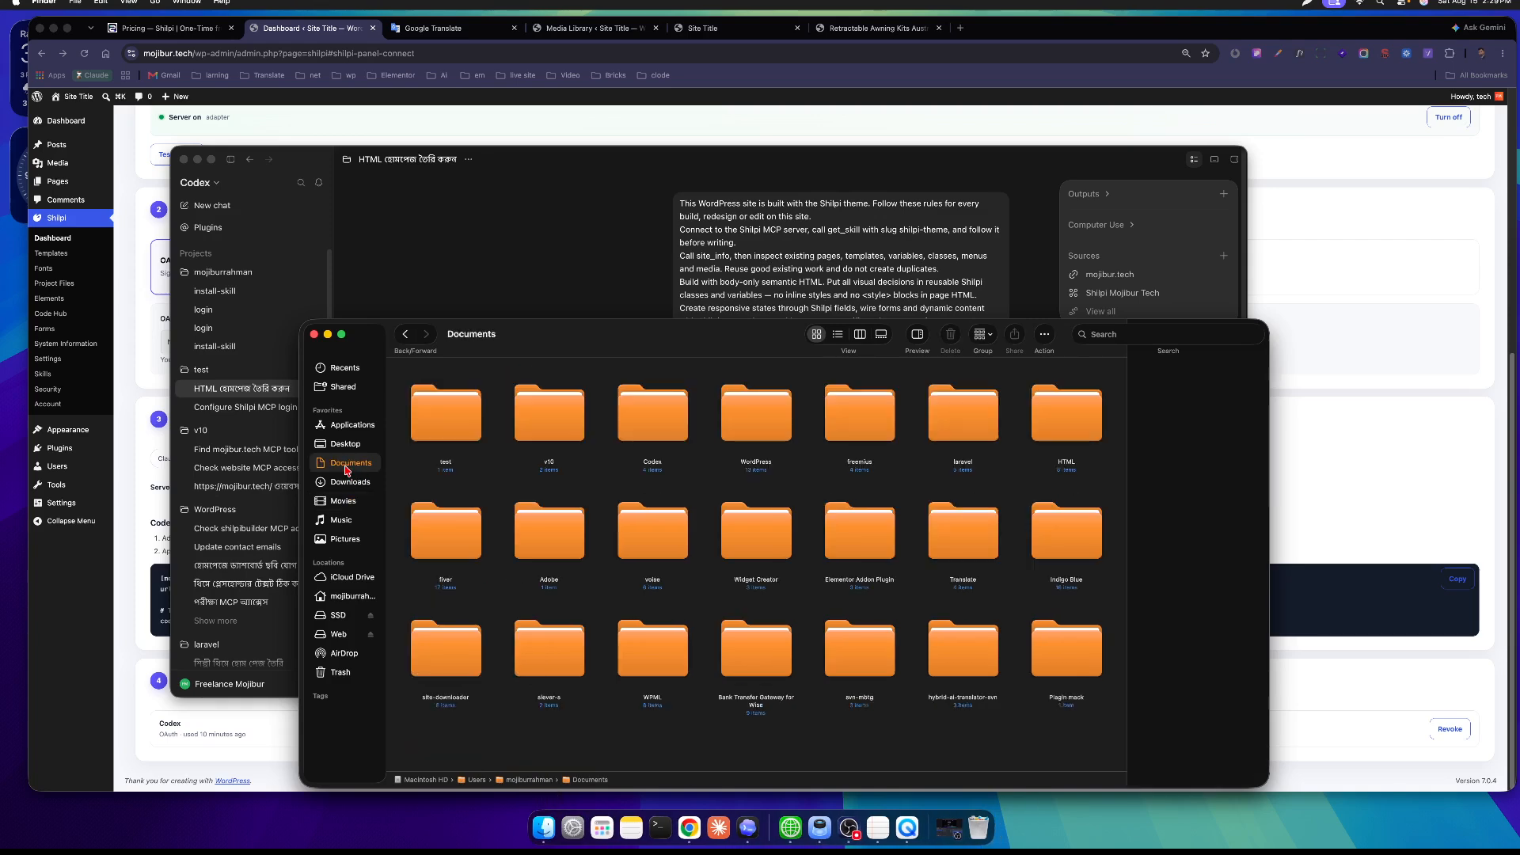
{"action": "double_click", "coordinate": [441, 413]}
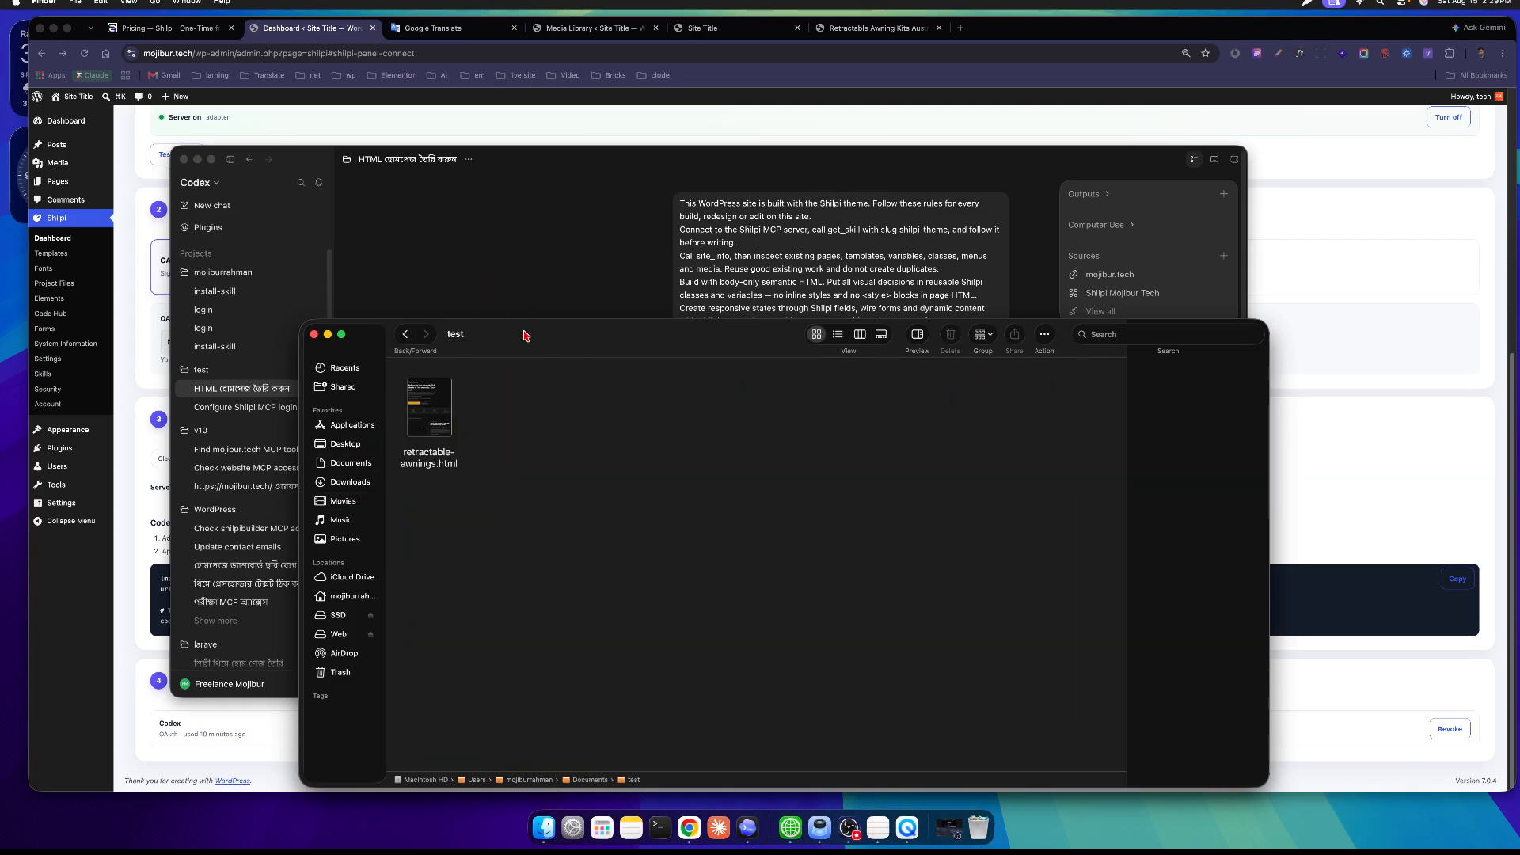
{"action": "double_click", "coordinate": [434, 409]}
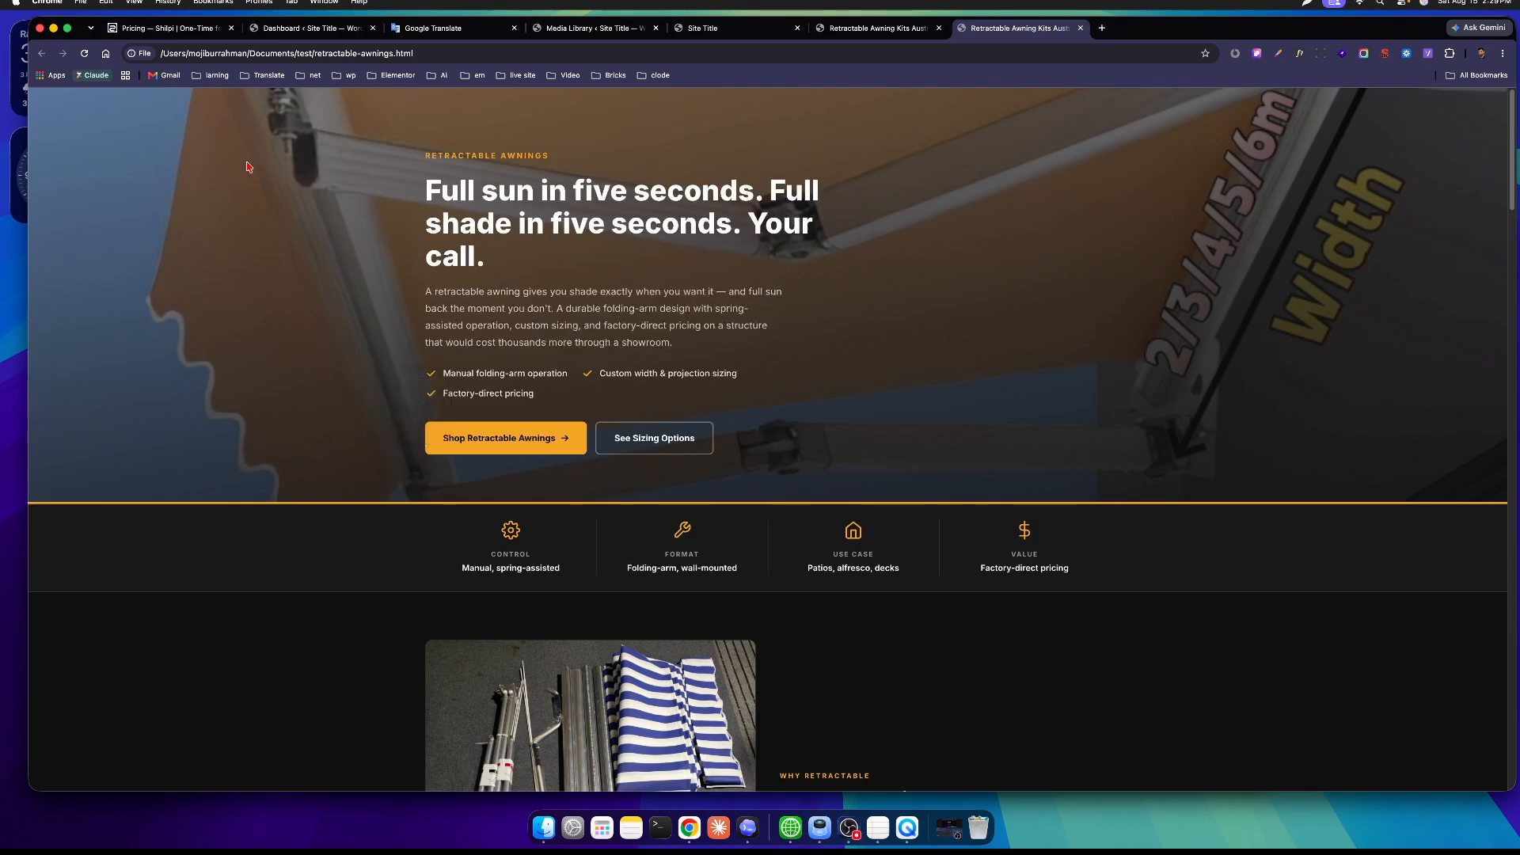
{"action": "scroll", "coordinate": [1161, 169], "scroll_direction": "down", "scroll_amount": 20}
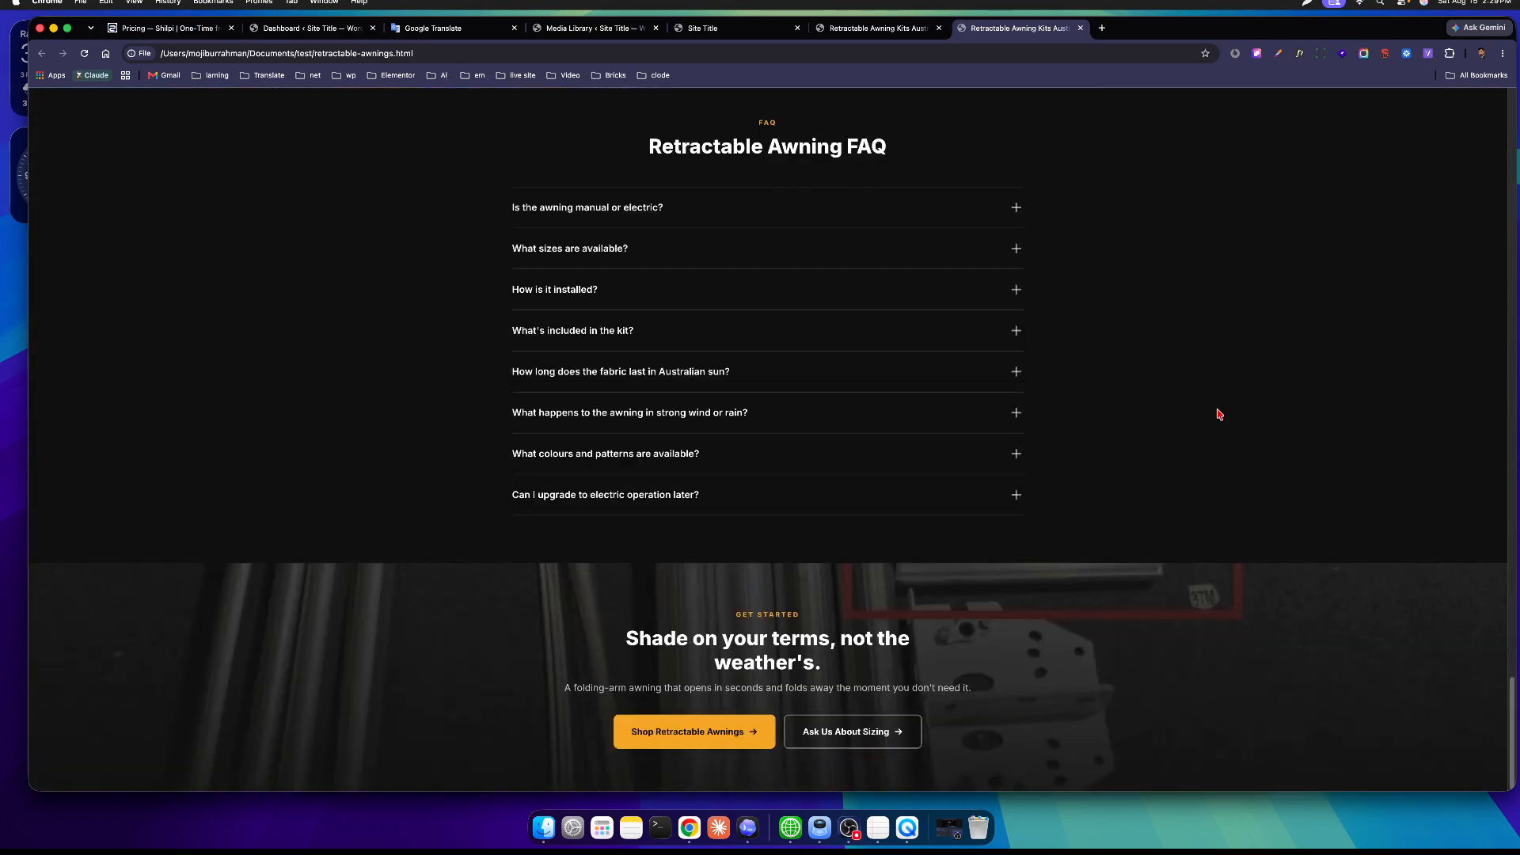
{"action": "scroll", "coordinate": [824, 380], "scroll_direction": "up", "scroll_amount": 20}
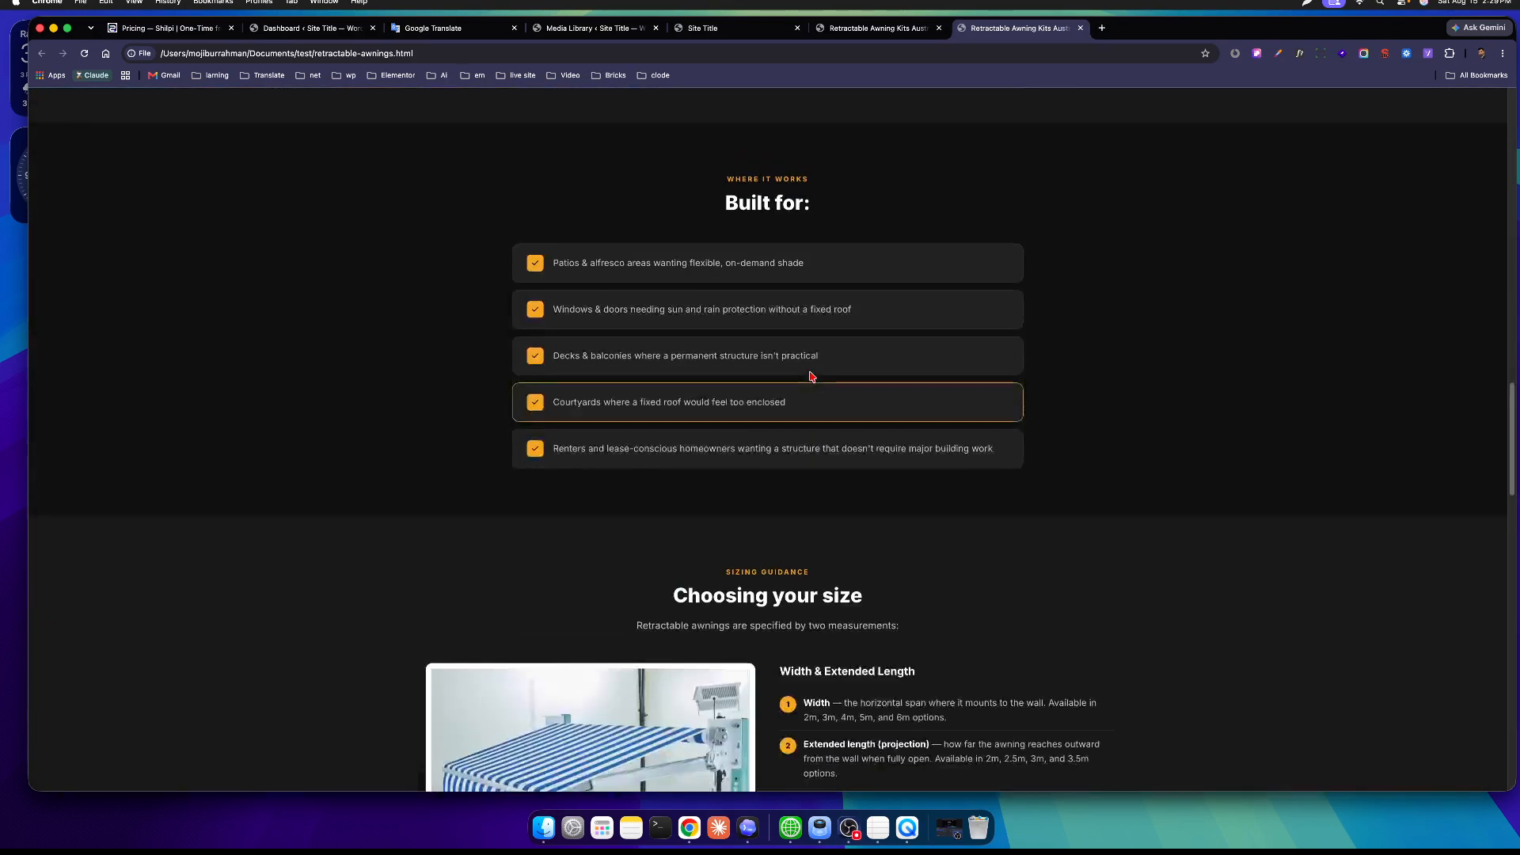
{"action": "scroll", "coordinate": [424, 328], "scroll_direction": "up", "scroll_amount": 8}
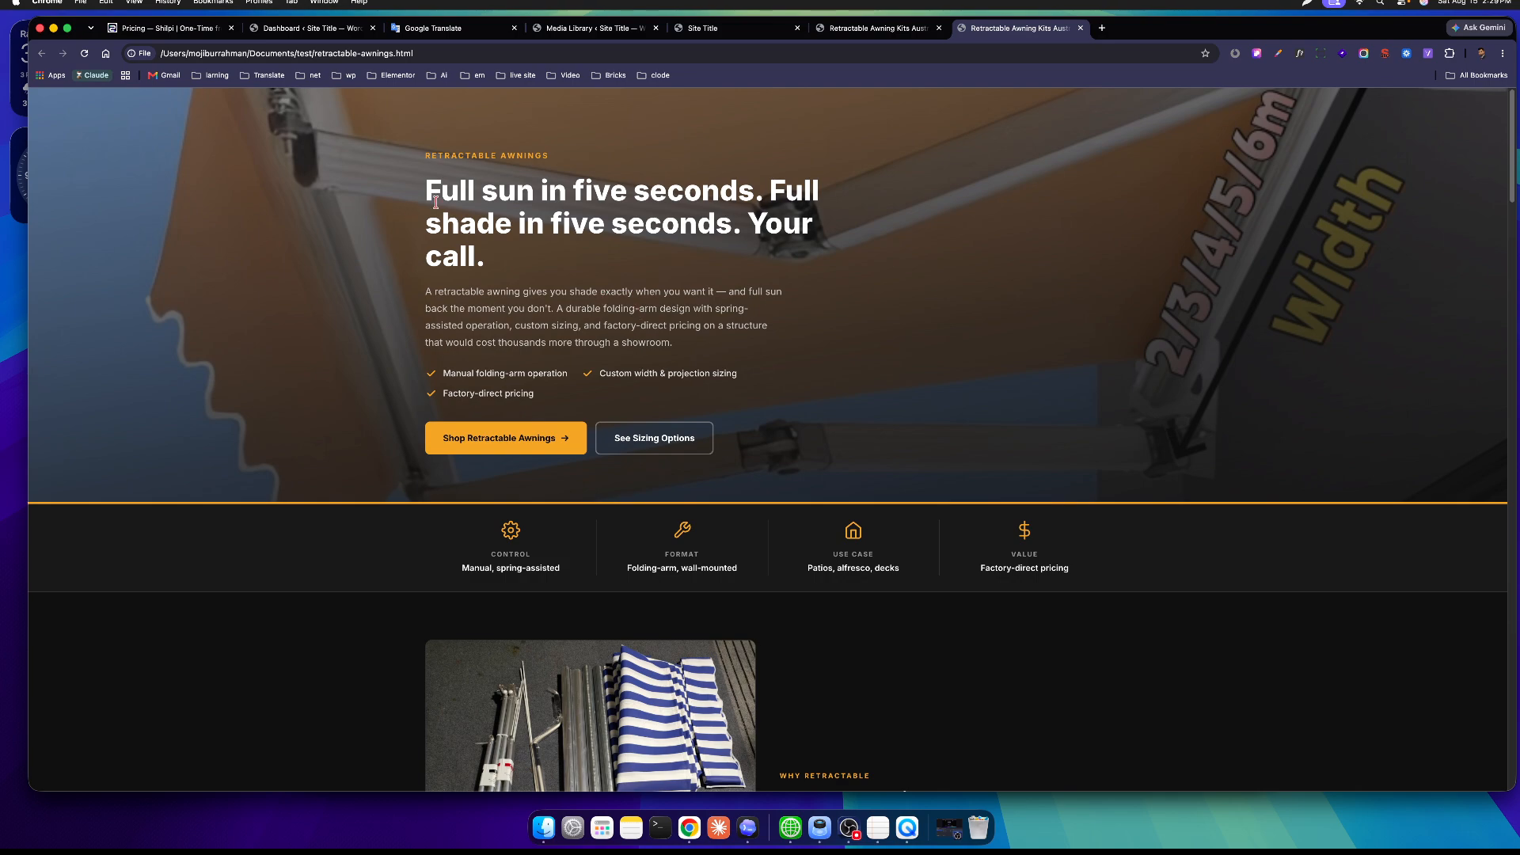
Examine the hero text, the background image and the "Why Retractable" section of the local awnings page.
{"action": "left_click_drag", "start_coordinate": [435, 202], "coordinate": [530, 283]}
{"action": "left_click", "coordinate": [530, 284]}
{"action": "scroll", "coordinate": [617, 345], "scroll_direction": "down", "scroll_amount": 20}
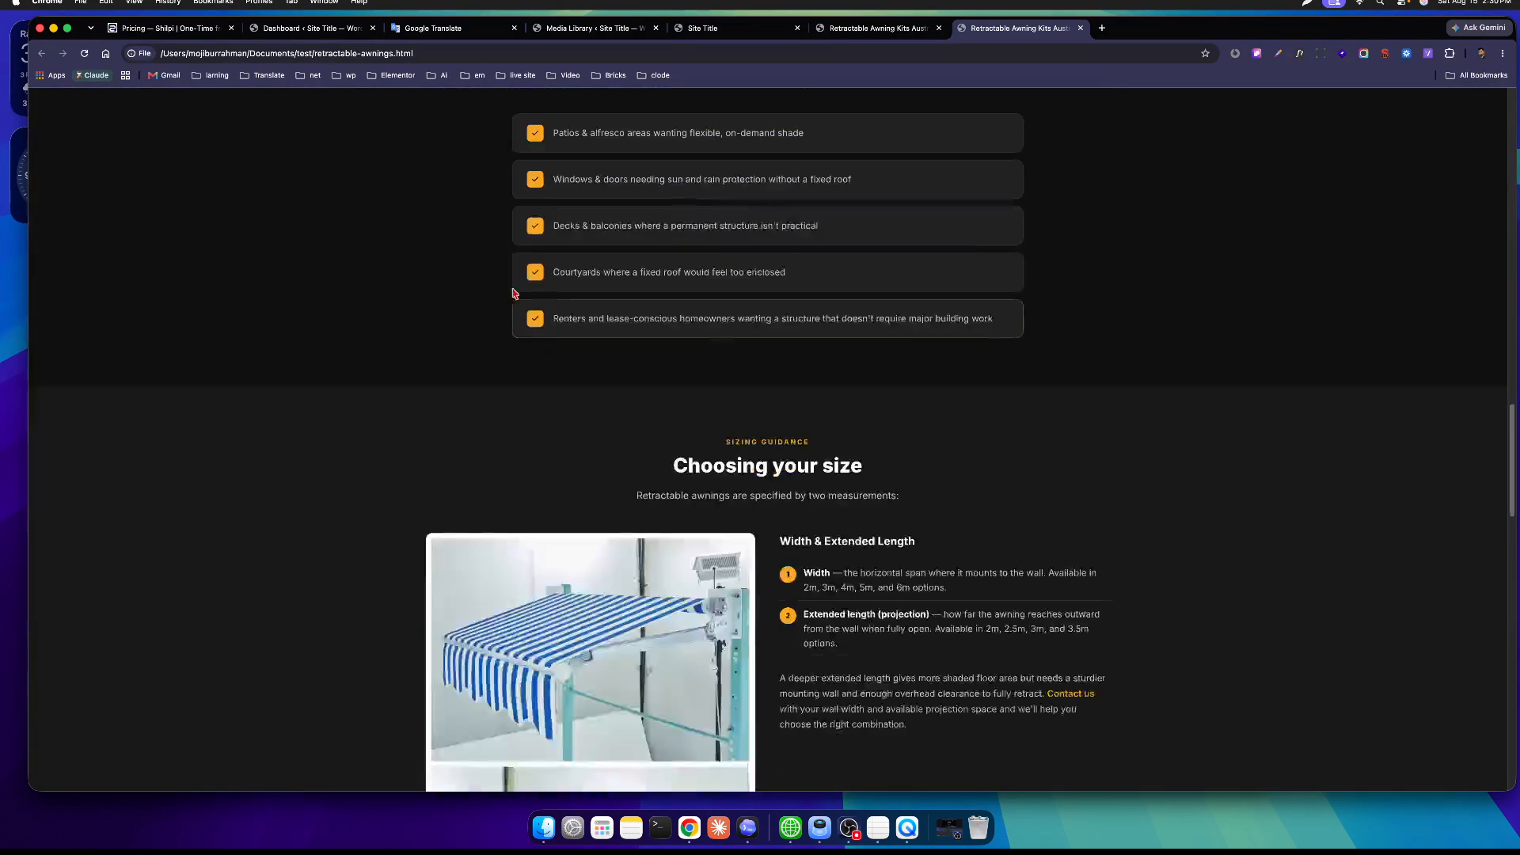
{"action": "scroll", "coordinate": [513, 293], "scroll_direction": "up", "scroll_amount": 20}
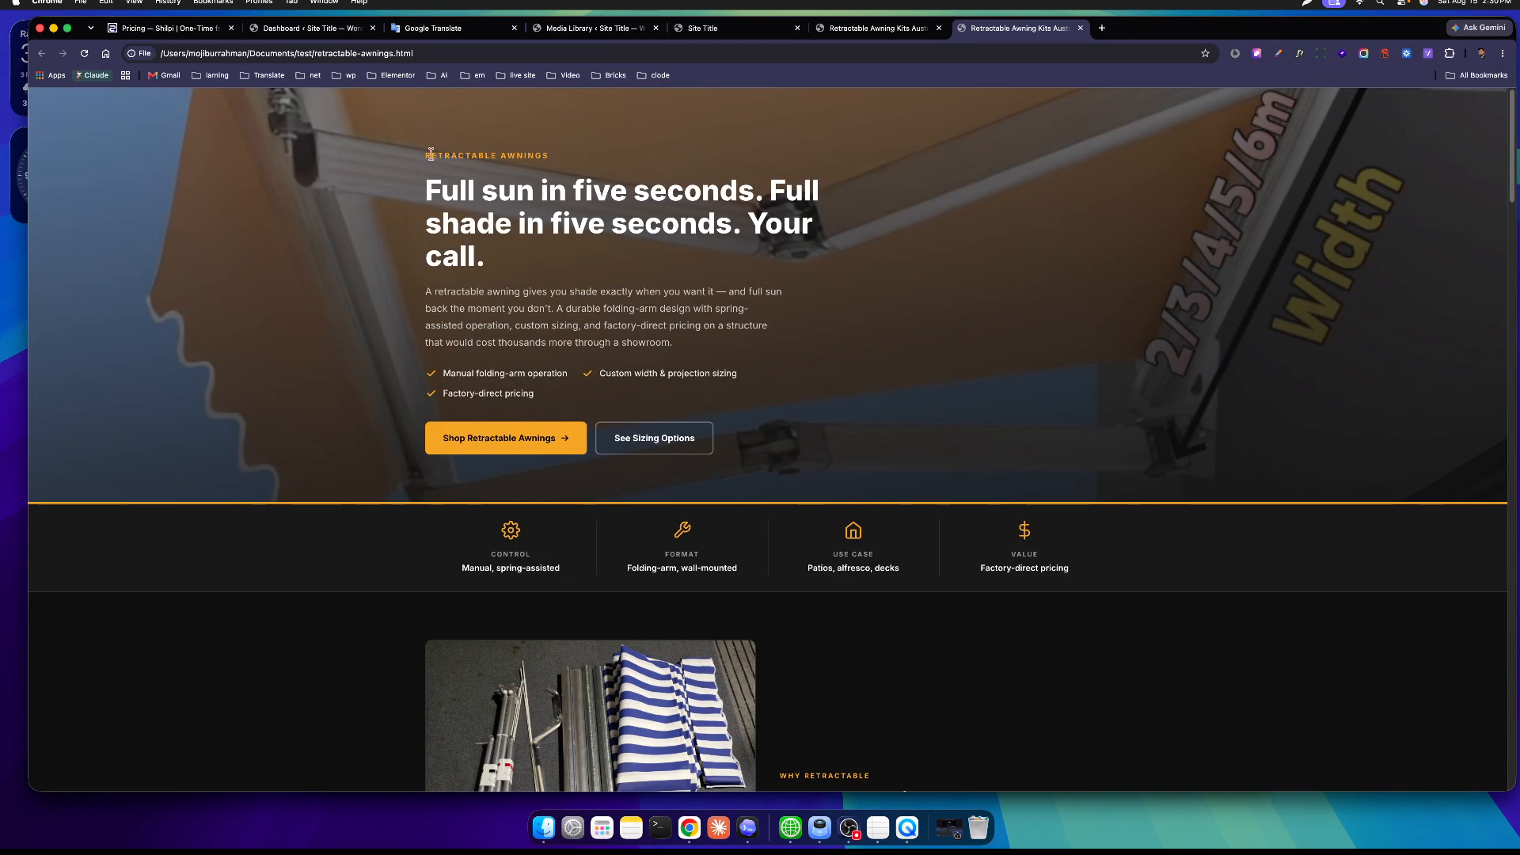
{"action": "left_click_drag", "start_coordinate": [431, 153], "coordinate": [523, 283]}
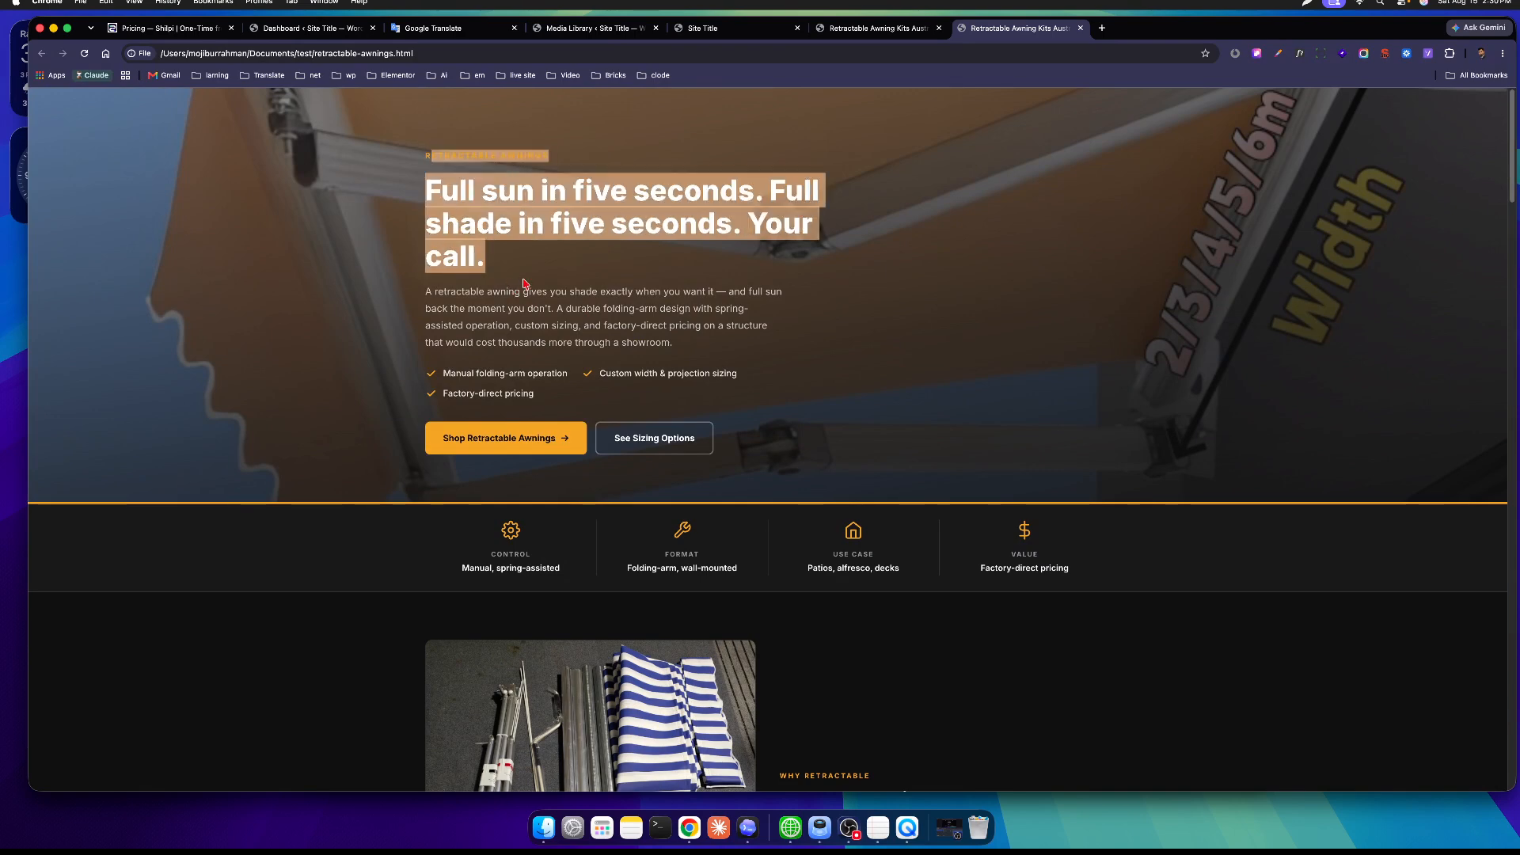
{"action": "left_click", "coordinate": [497, 359]}
{"action": "scroll", "coordinate": [497, 358], "scroll_direction": "down", "scroll_amount": 9}
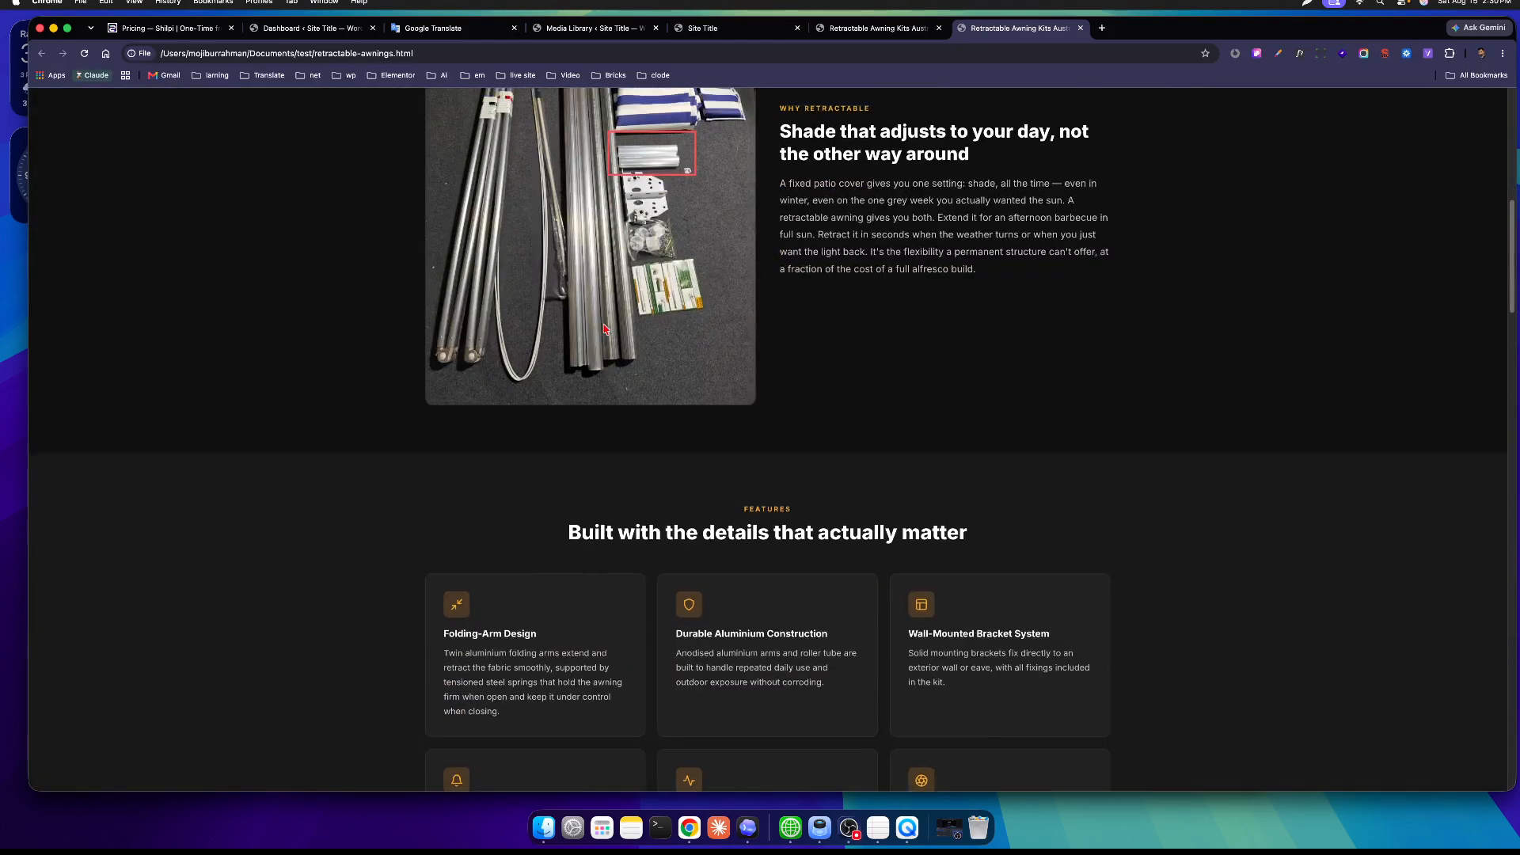
{"action": "scroll", "coordinate": [604, 329], "scroll_direction": "up", "scroll_amount": 9}
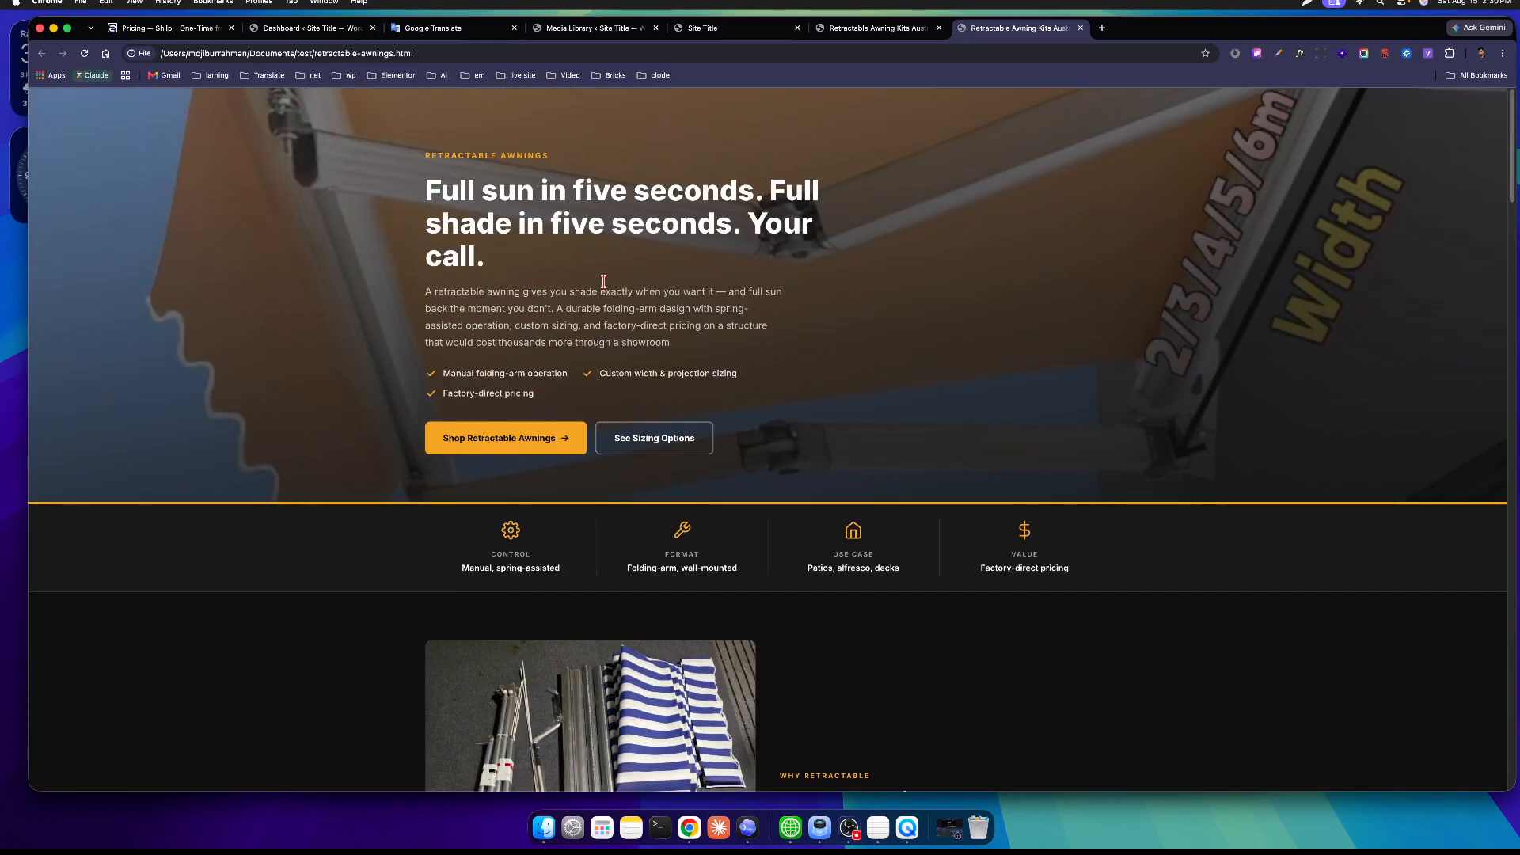
{"action": "scroll", "coordinate": [603, 281], "scroll_direction": "down", "scroll_amount": 5}
{"action": "left_click_drag", "start_coordinate": [393, 409], "coordinate": [665, 421]}
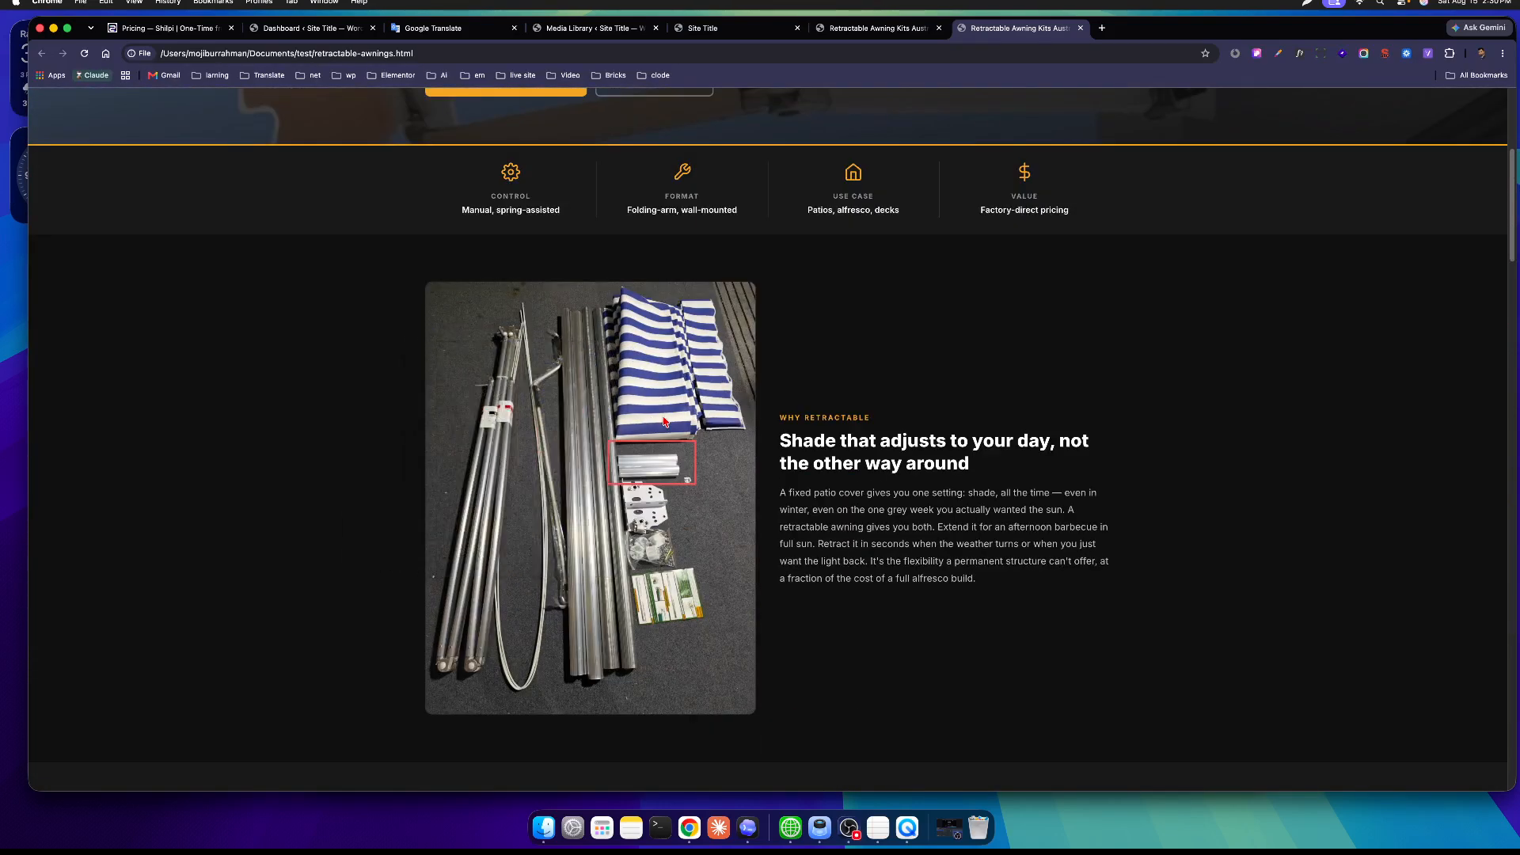
{"action": "scroll", "coordinate": [665, 422], "scroll_direction": "up", "scroll_amount": 4}
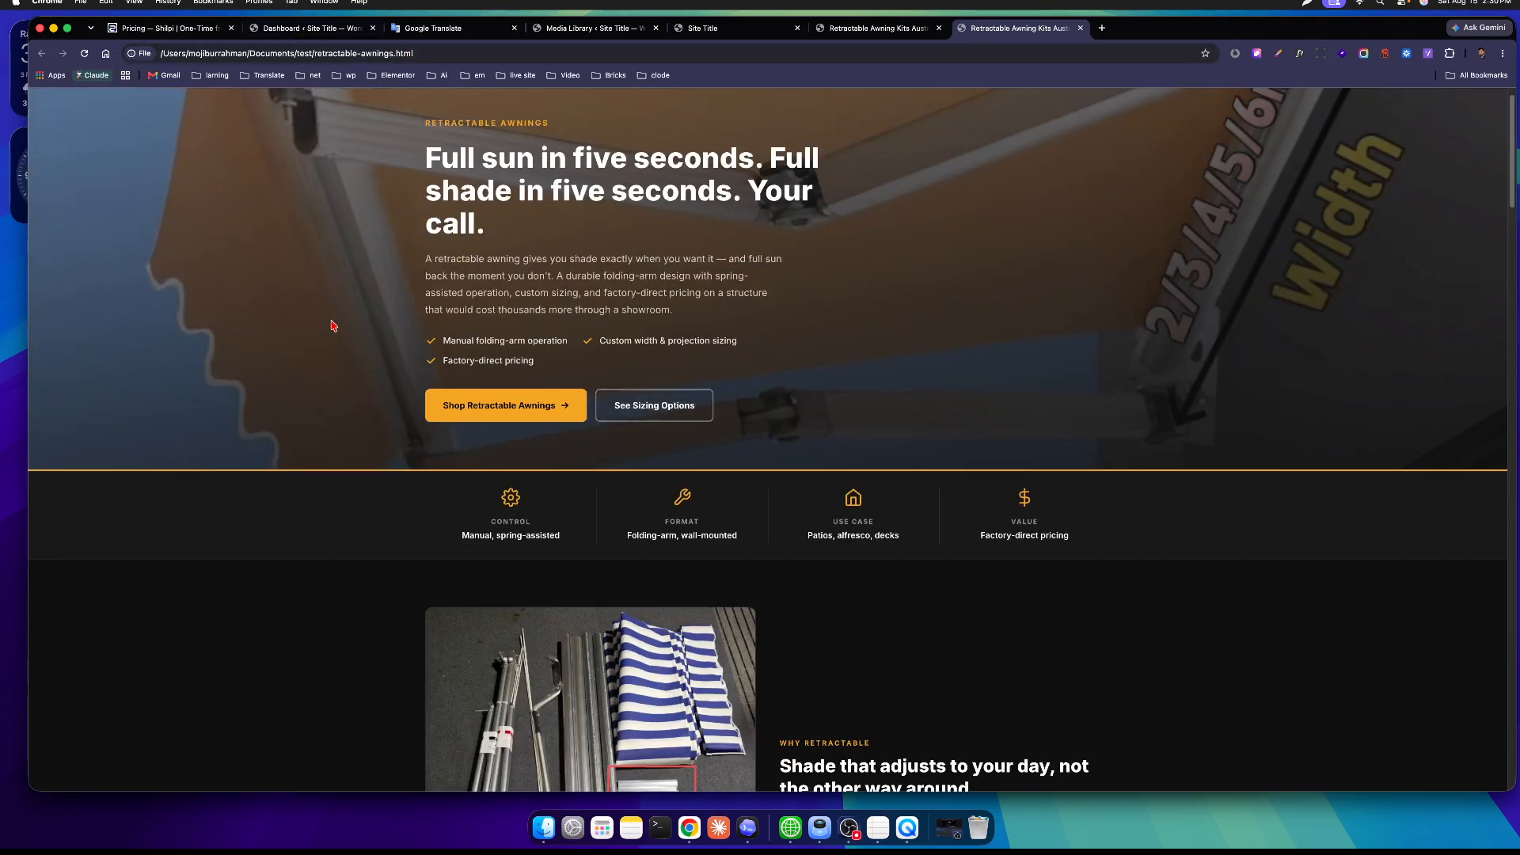
{"action": "scroll", "coordinate": [117, 281], "scroll_direction": "down", "scroll_amount": 4}
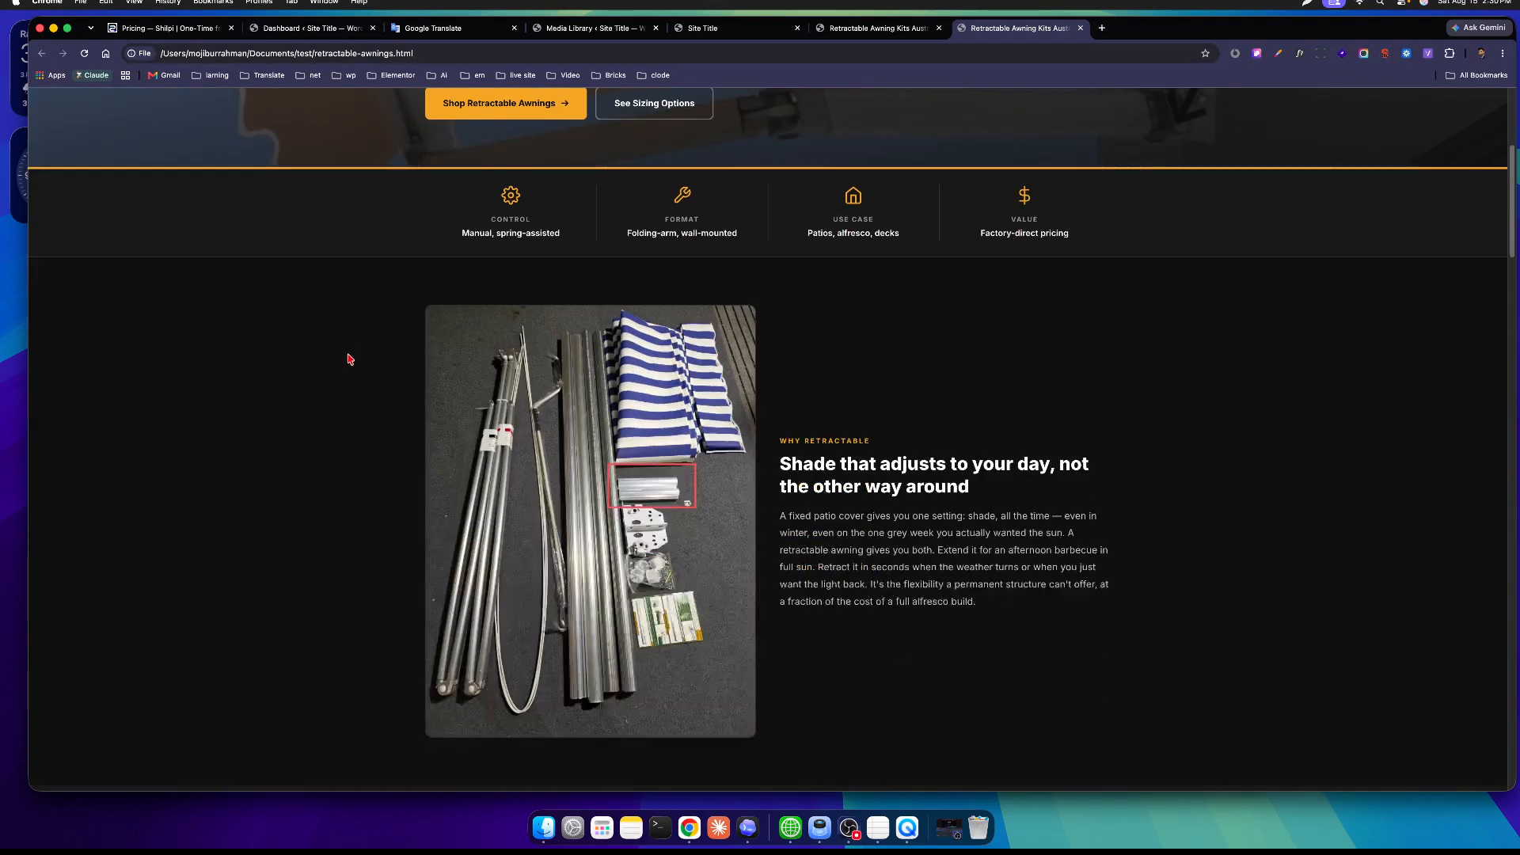
{"action": "left_click_drag", "start_coordinate": [783, 446], "coordinate": [979, 599]}
{"action": "left_click", "coordinate": [1029, 610]}
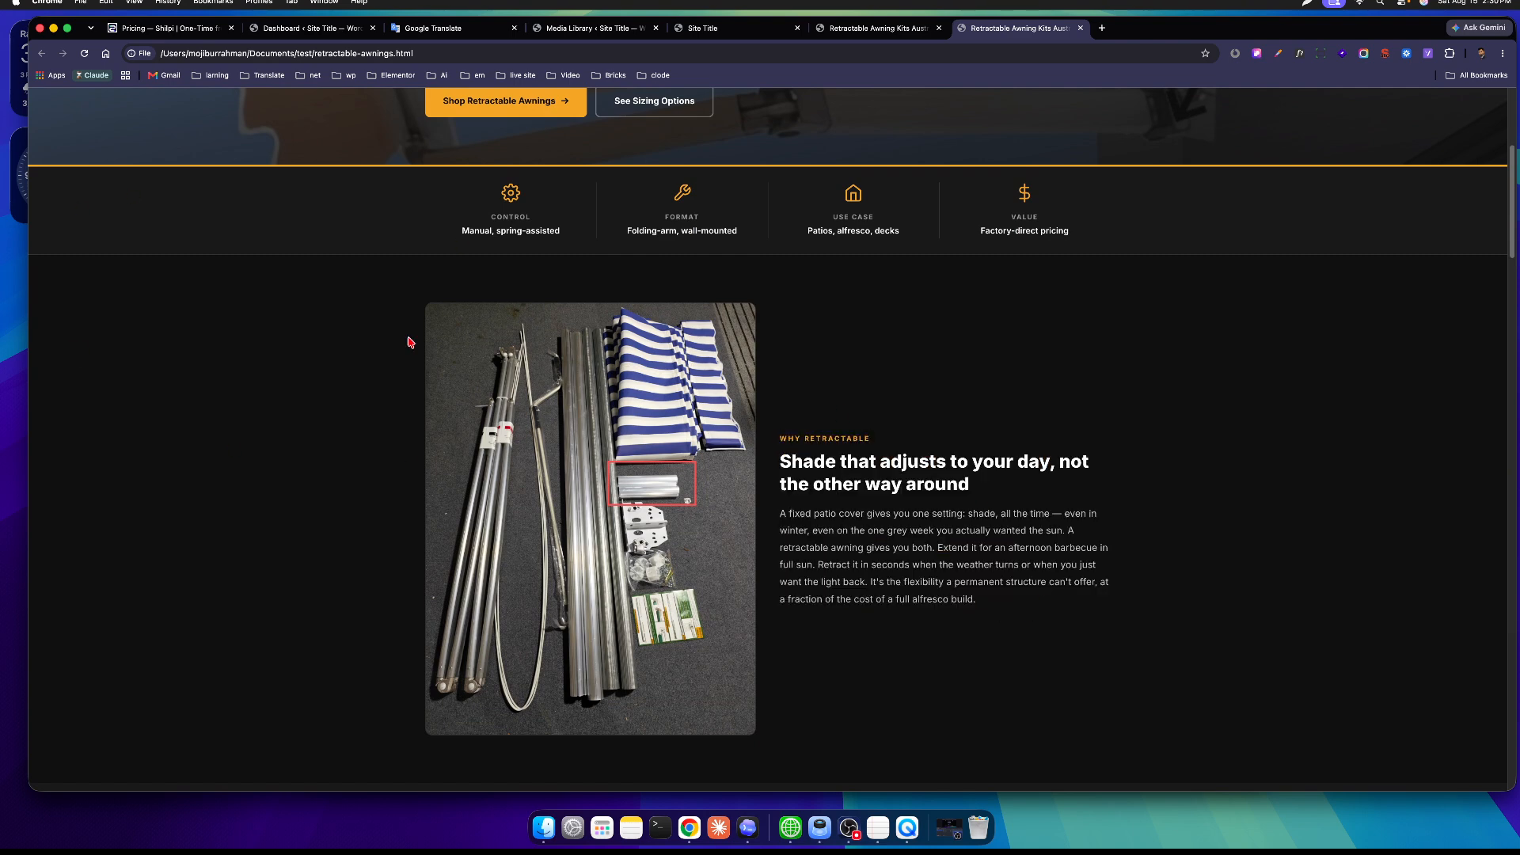
Look through the local page's feature cards, awning photos and remaining sections down to the FAQ.
{"action": "scroll", "coordinate": [405, 450], "scroll_direction": "down", "scroll_amount": 3}
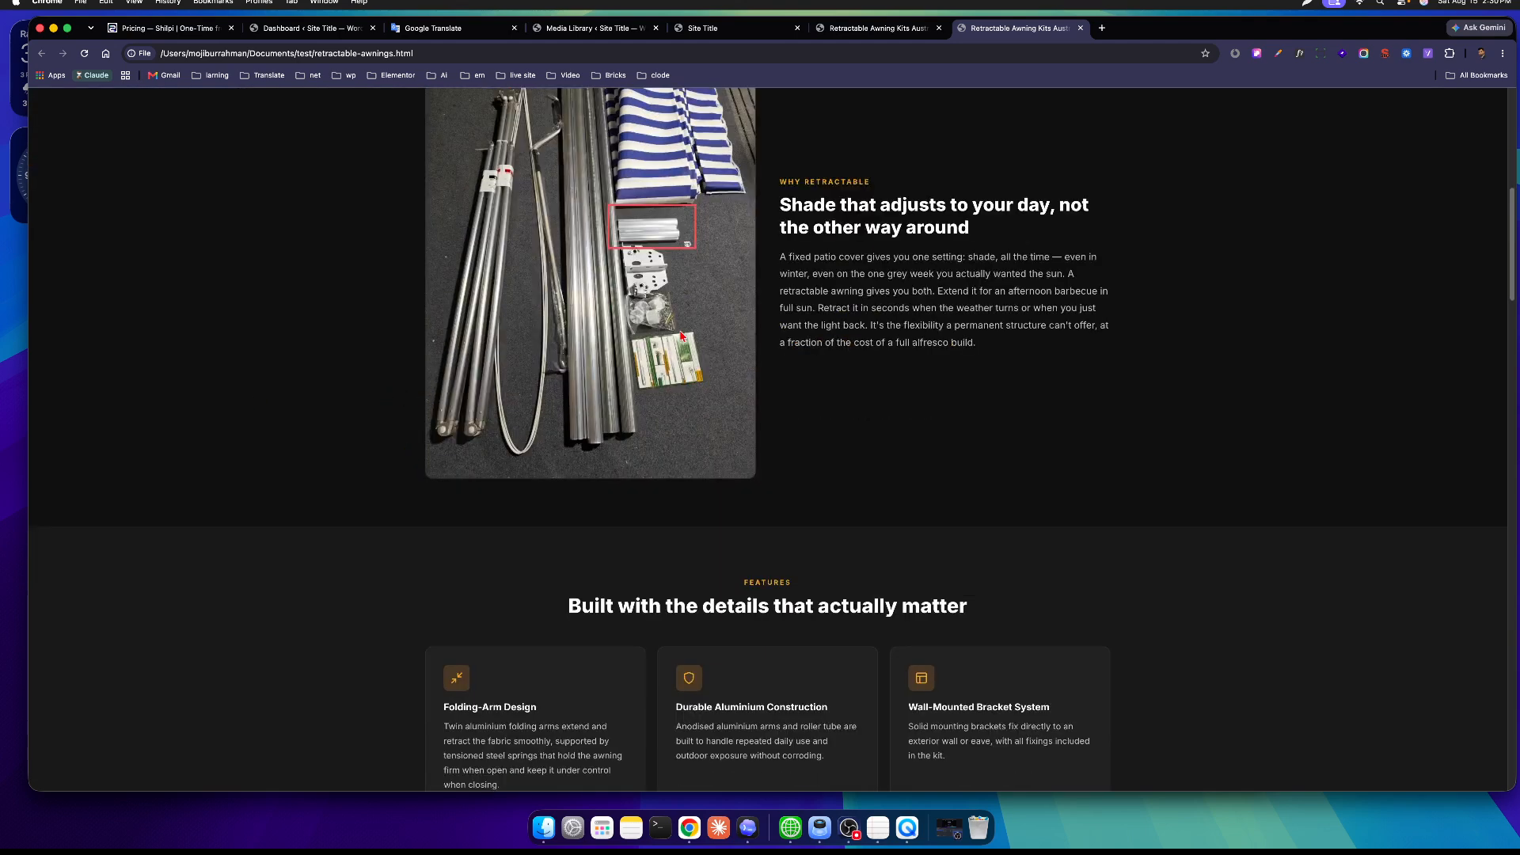
{"action": "scroll", "coordinate": [689, 334], "scroll_direction": "down", "scroll_amount": 5}
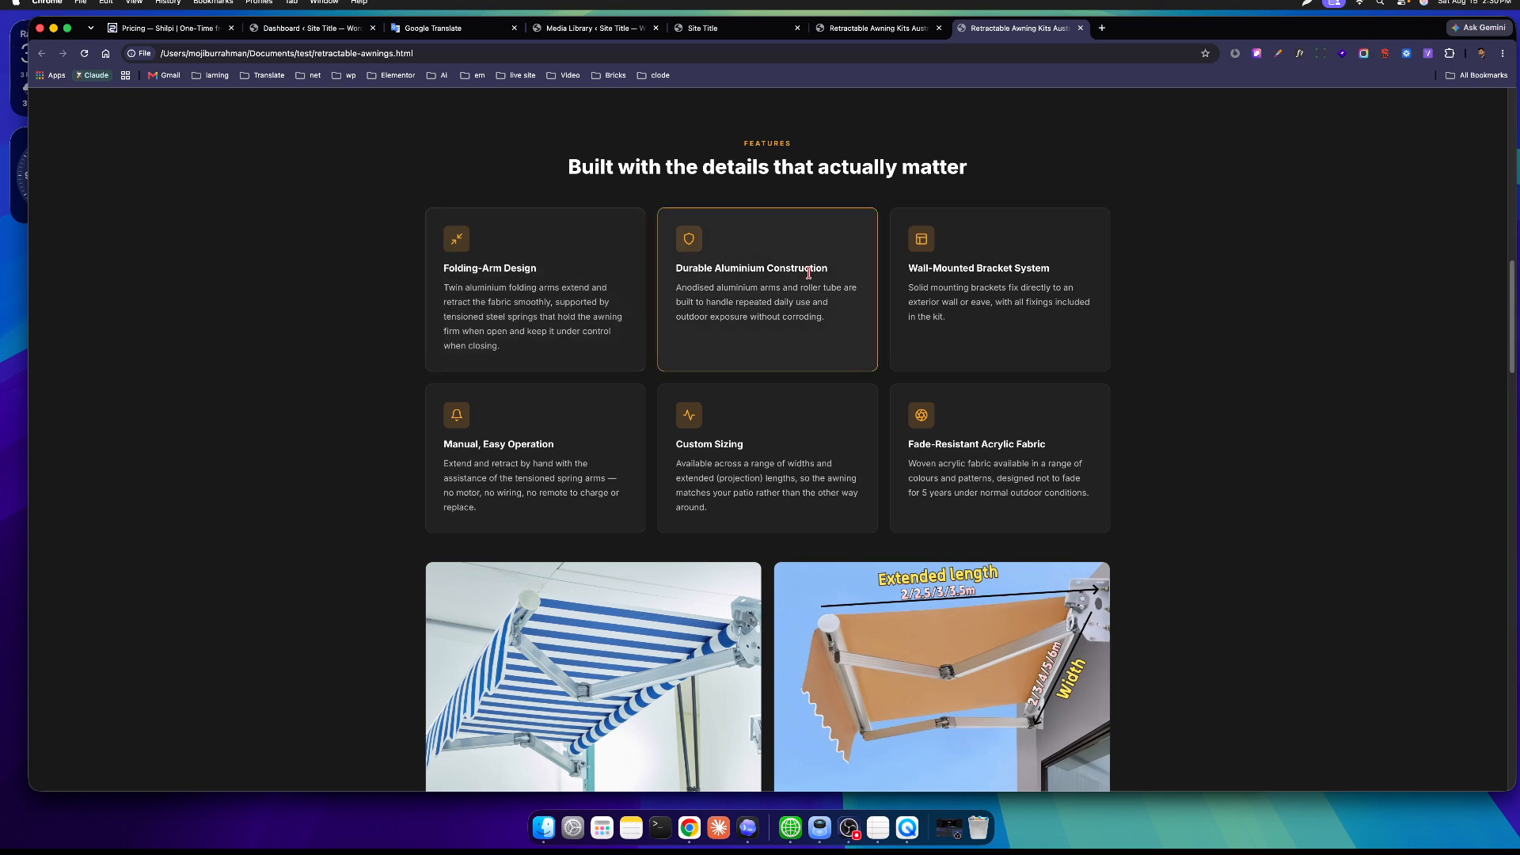
{"action": "scroll", "coordinate": [910, 261], "scroll_direction": "down", "scroll_amount": 2}
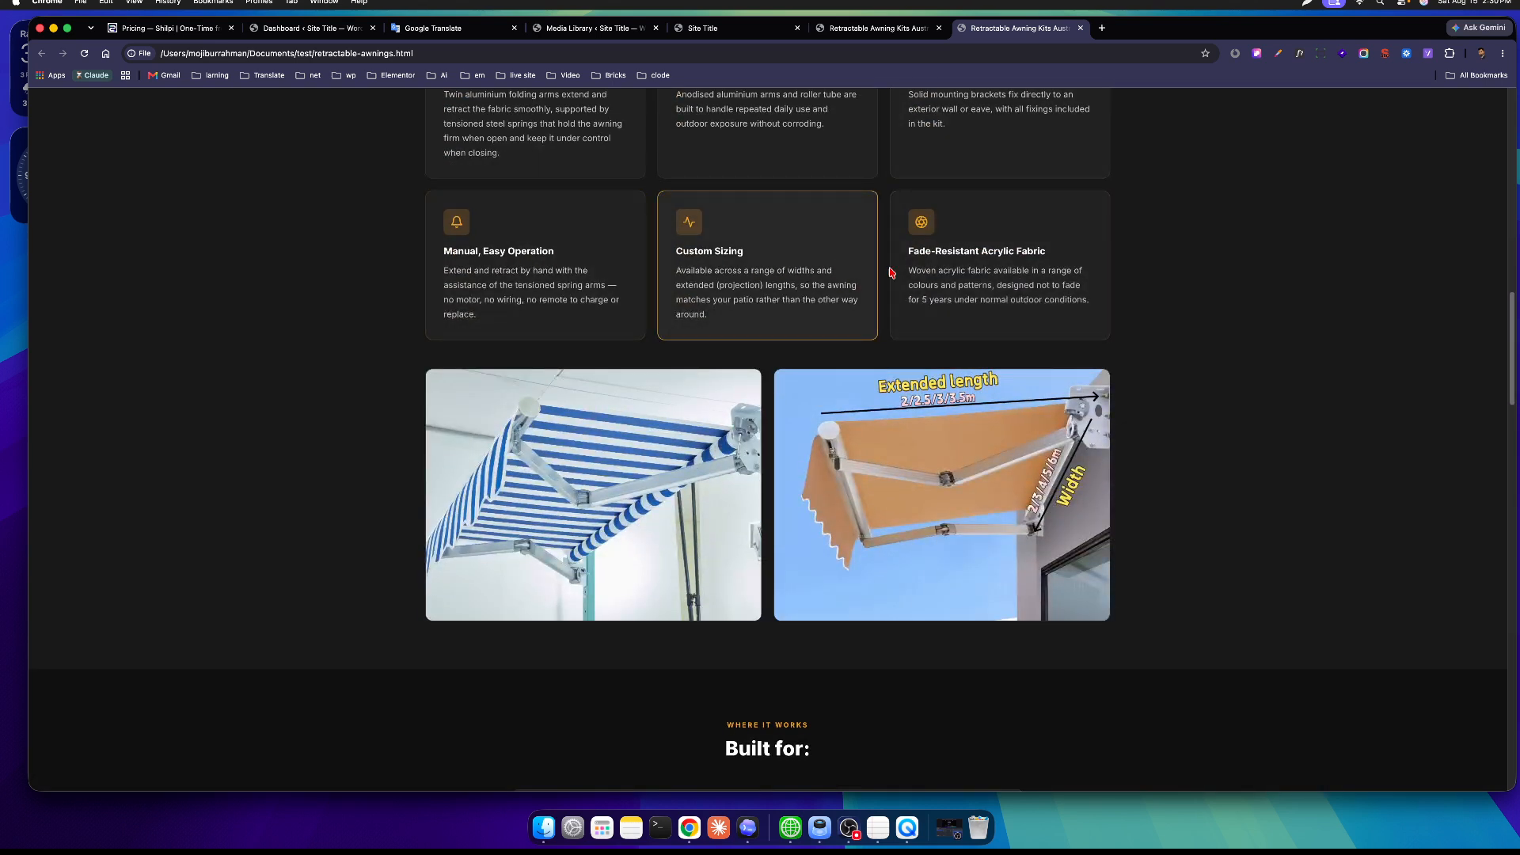
{"action": "scroll", "coordinate": [890, 231], "scroll_direction": "down", "scroll_amount": 11}
{"action": "scroll", "coordinate": [957, 289], "scroll_direction": "up", "scroll_amount": 7}
{"action": "scroll", "coordinate": [1059, 486], "scroll_direction": "down", "scroll_amount": 20}
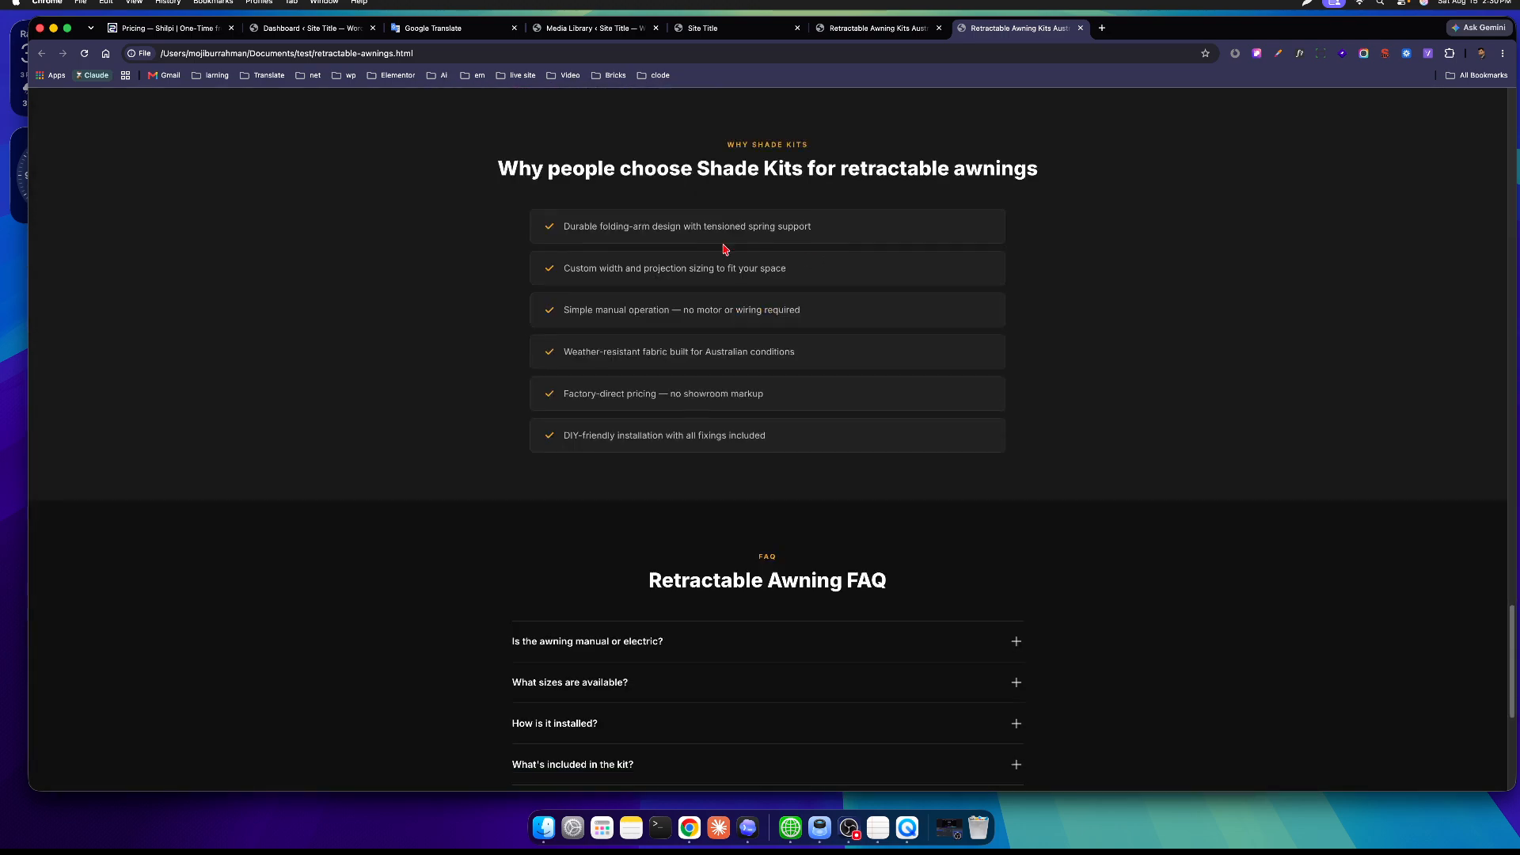
Switch to Codex and review the Shilpi rules that open the HTML homepage prompt.
{"action": "left_click", "coordinate": [747, 823]}
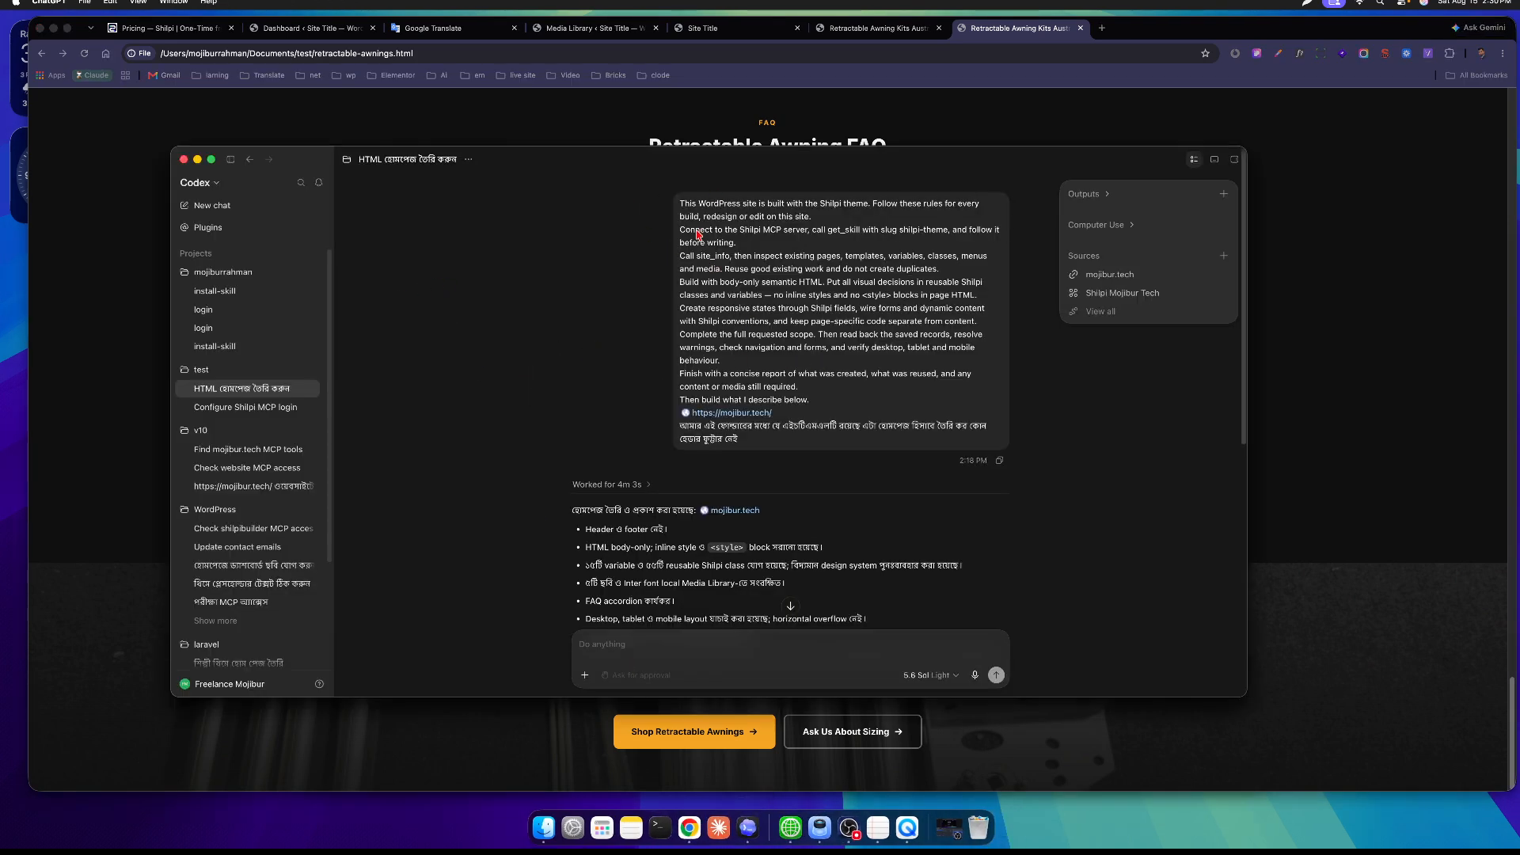
{"action": "left_click_drag", "start_coordinate": [682, 203], "coordinate": [779, 333]}
{"action": "left_click", "coordinate": [824, 338]}
Return to the Shilpi dashboard in Chrome and copy the AI instructions for the agent.
{"action": "left_click", "coordinate": [294, 32]}
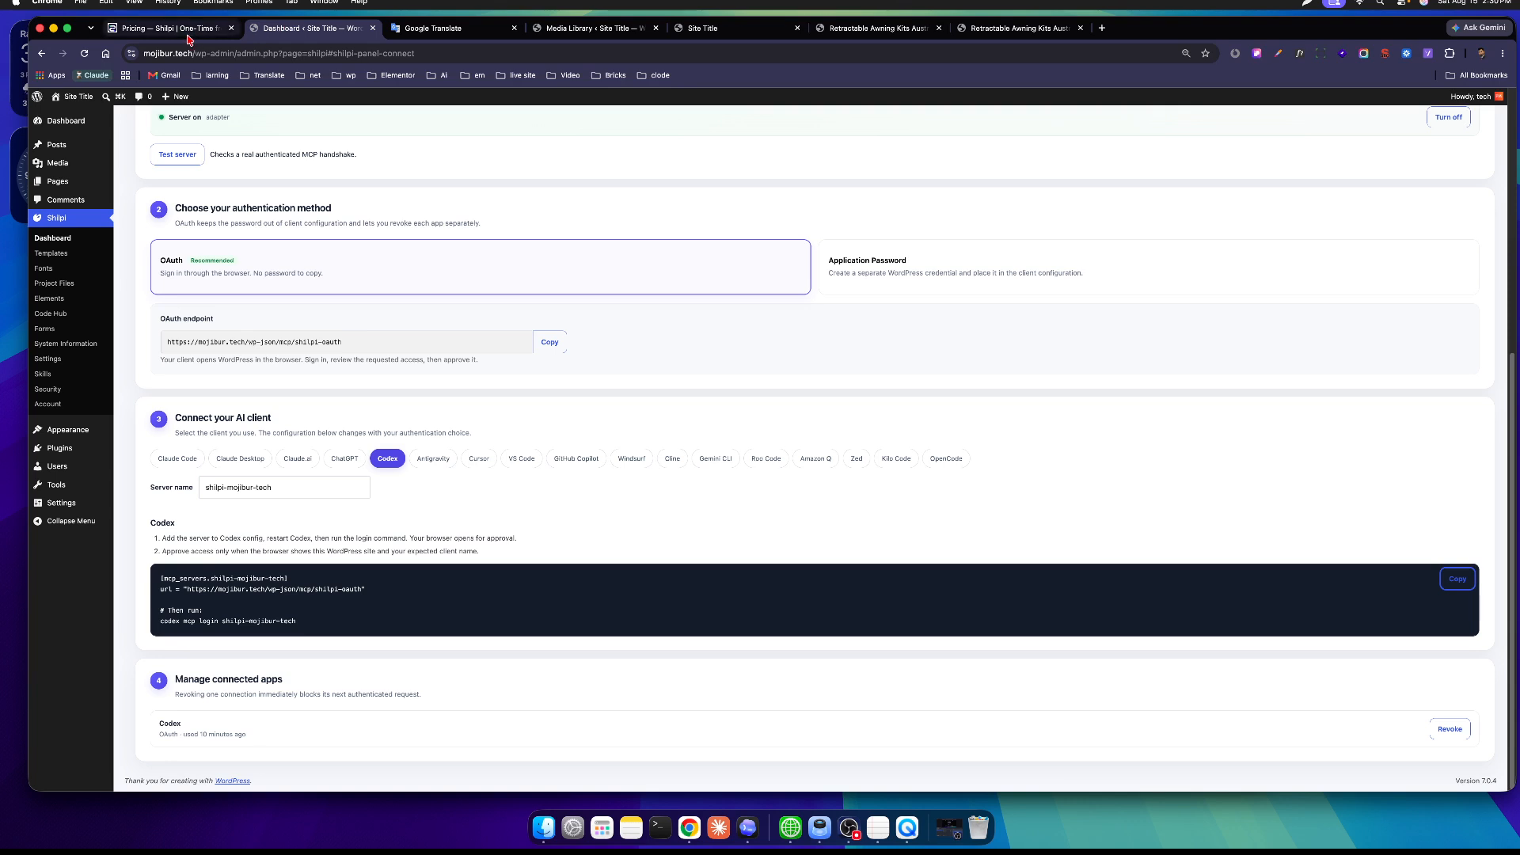
{"action": "scroll", "coordinate": [529, 301], "scroll_direction": "up", "scroll_amount": 5}
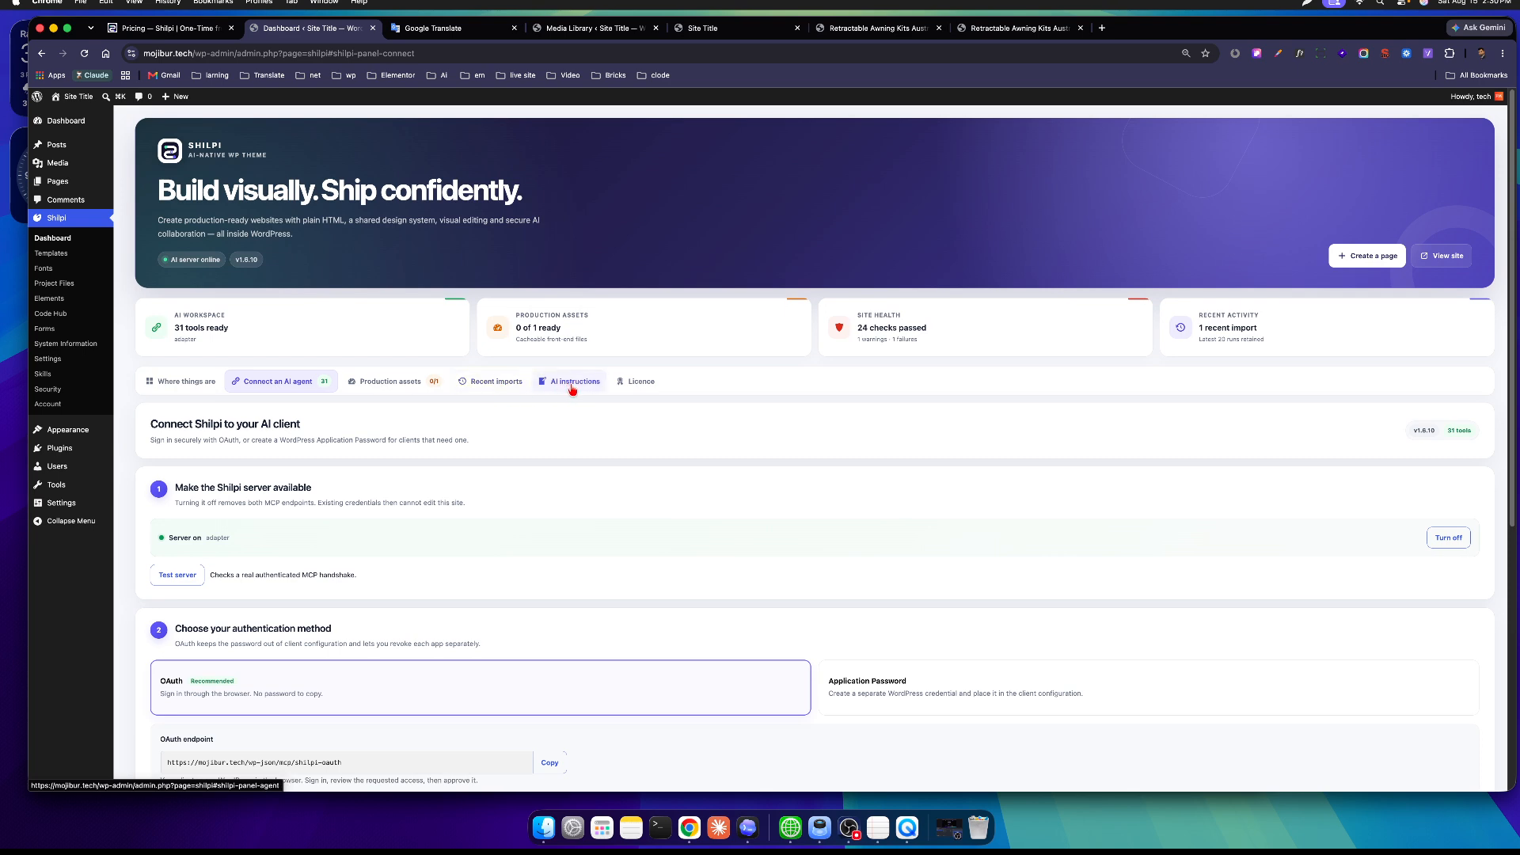
{"action": "left_click", "coordinate": [572, 383]}
{"action": "scroll", "coordinate": [230, 648], "scroll_direction": "down", "scroll_amount": 1}
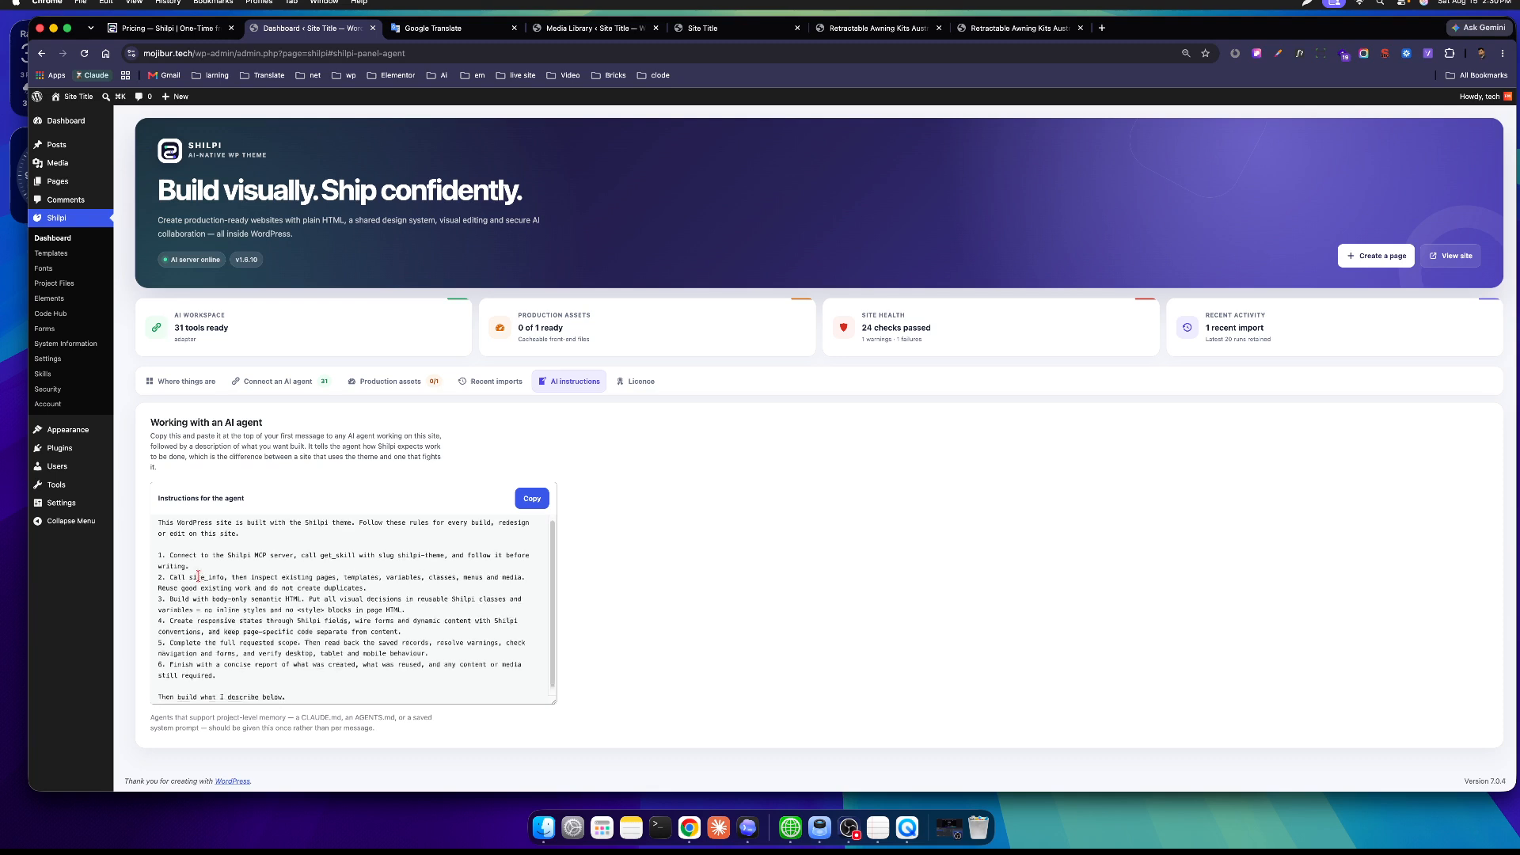
{"action": "left_click", "coordinate": [532, 499]}
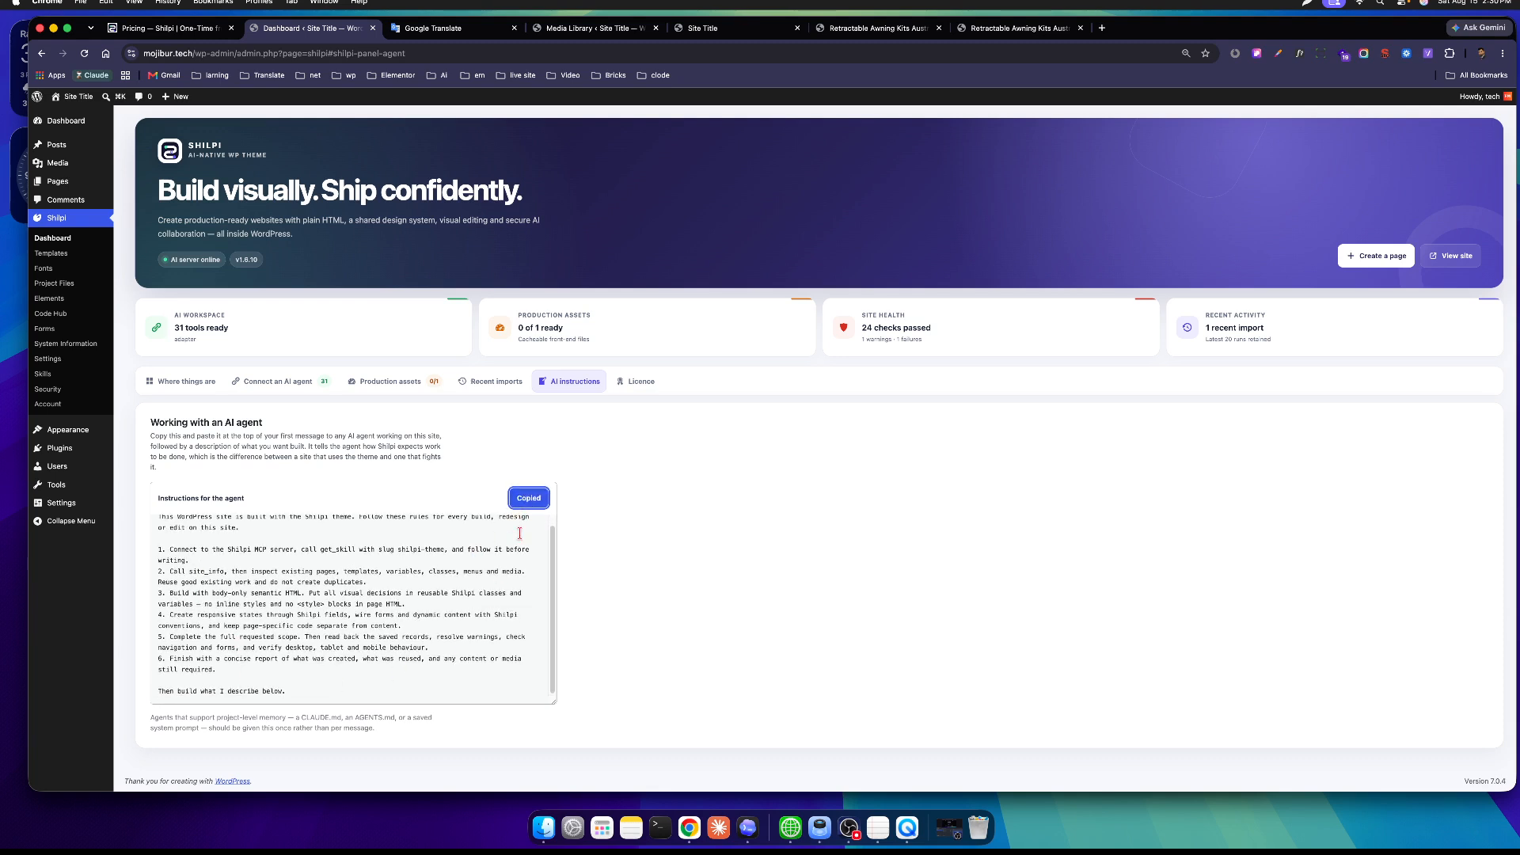
Switch to Codex and examine the Bengali request that follows the copied rules, covering the folder's HTML file and the homepage without header or footer.
{"action": "left_click", "coordinate": [747, 827]}
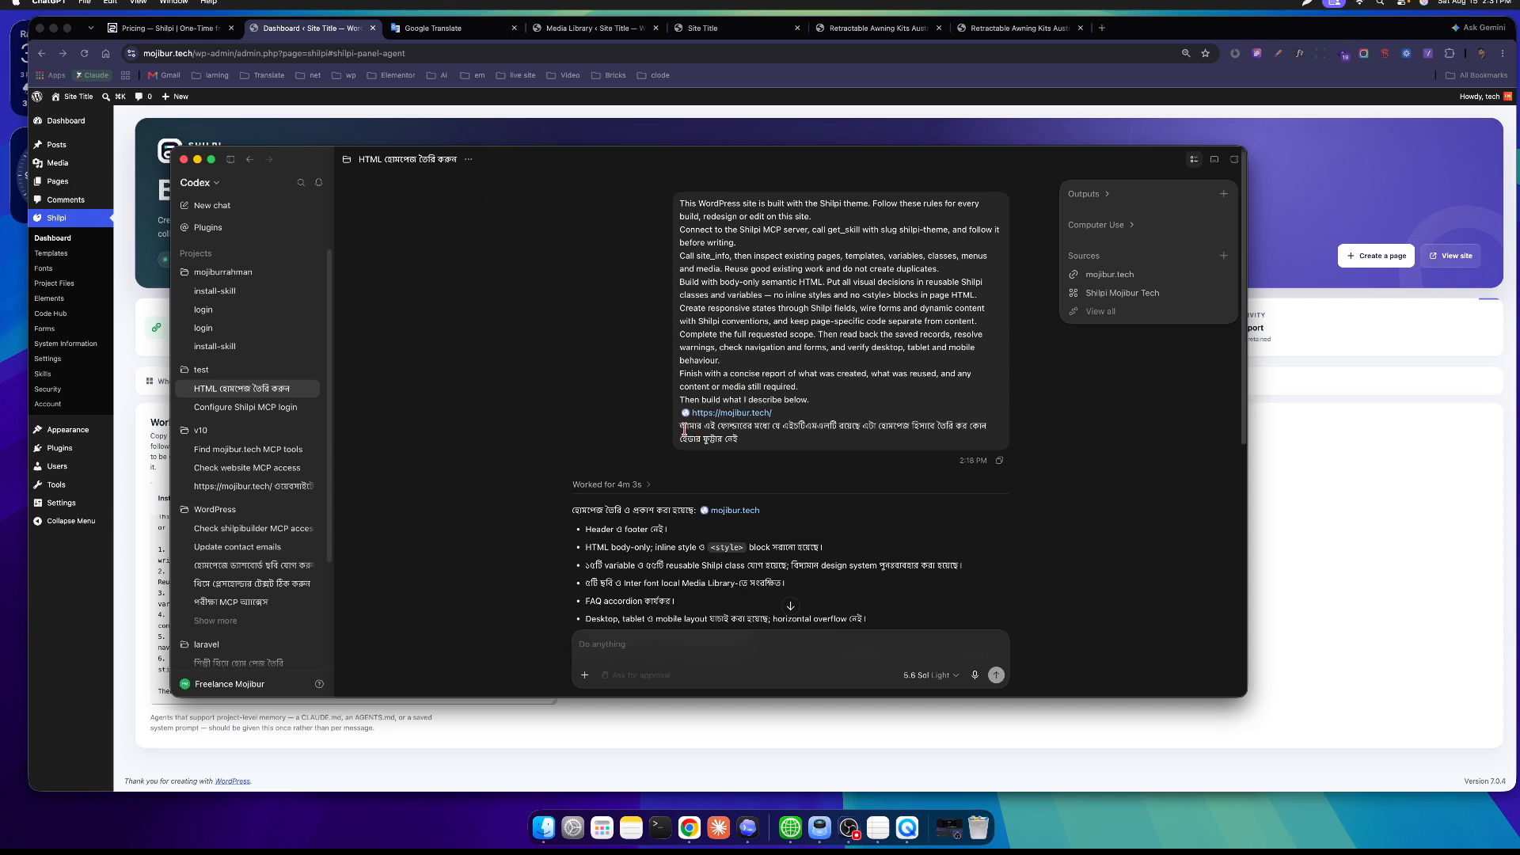
{"action": "left_click_drag", "start_coordinate": [684, 427], "coordinate": [861, 426]}
{"action": "left_click", "coordinate": [876, 428]}
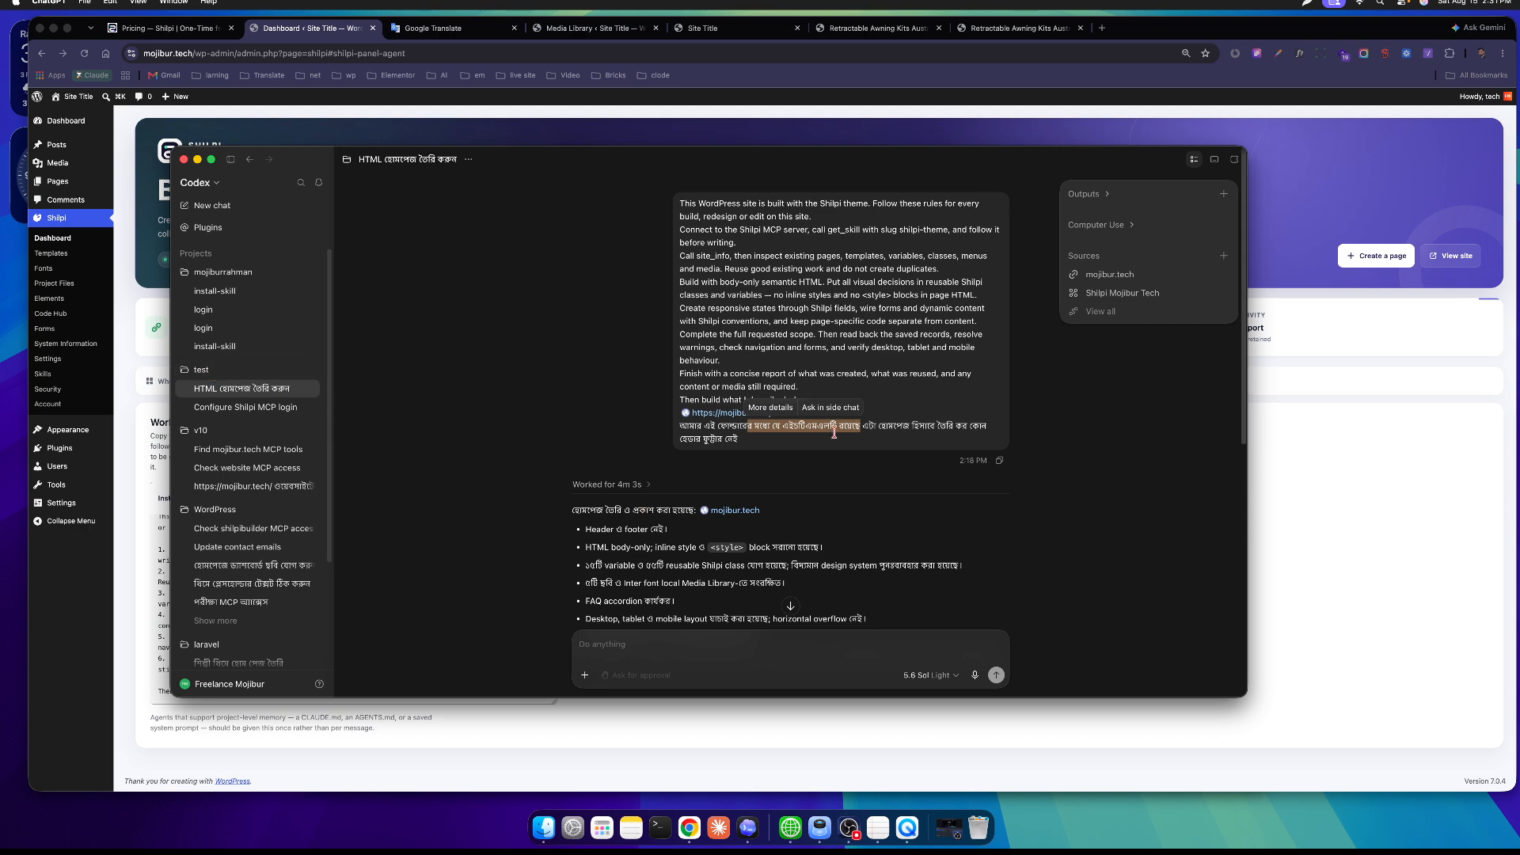
{"action": "left_click", "coordinate": [863, 428]}
{"action": "left_click_drag", "start_coordinate": [817, 426], "coordinate": [992, 437]}
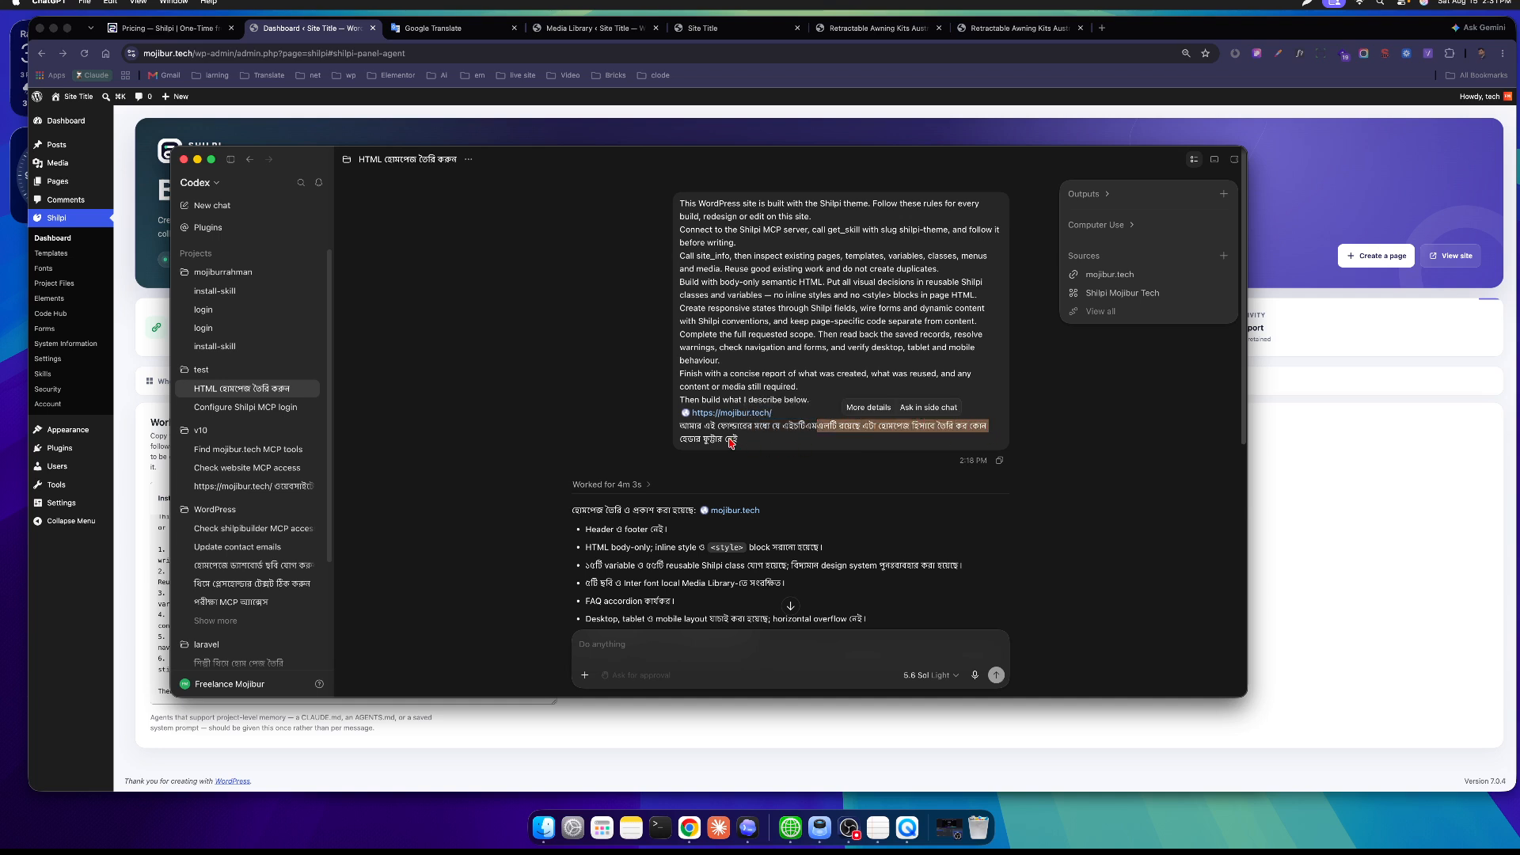
{"action": "left_click", "coordinate": [724, 439]}
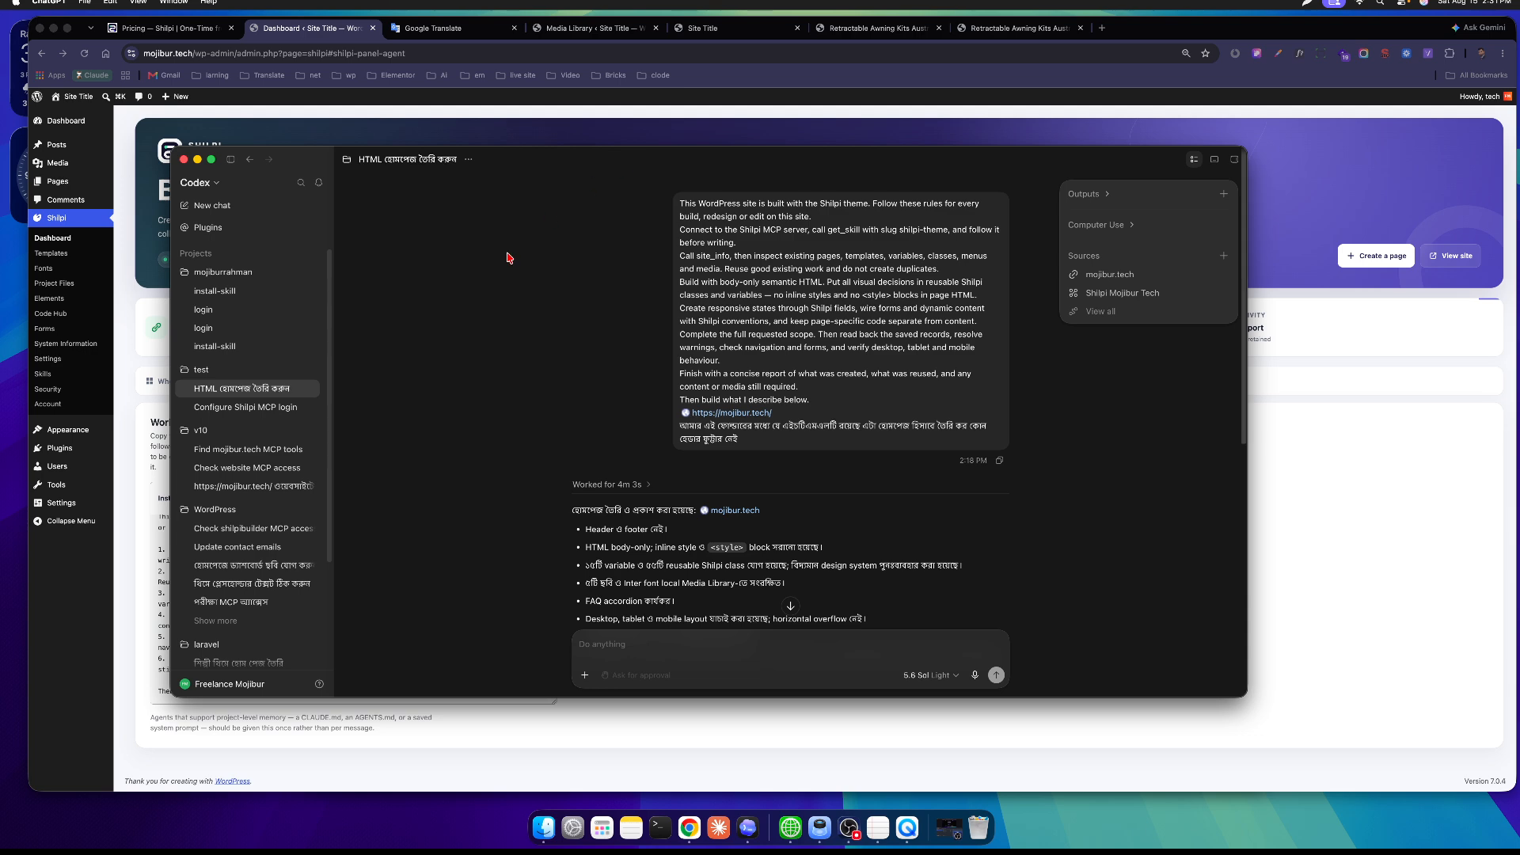
Read through Codex's homepage build report and its reply to the follow-up message in the chat.
{"action": "scroll", "coordinate": [751, 447], "scroll_direction": "down", "scroll_amount": 3}
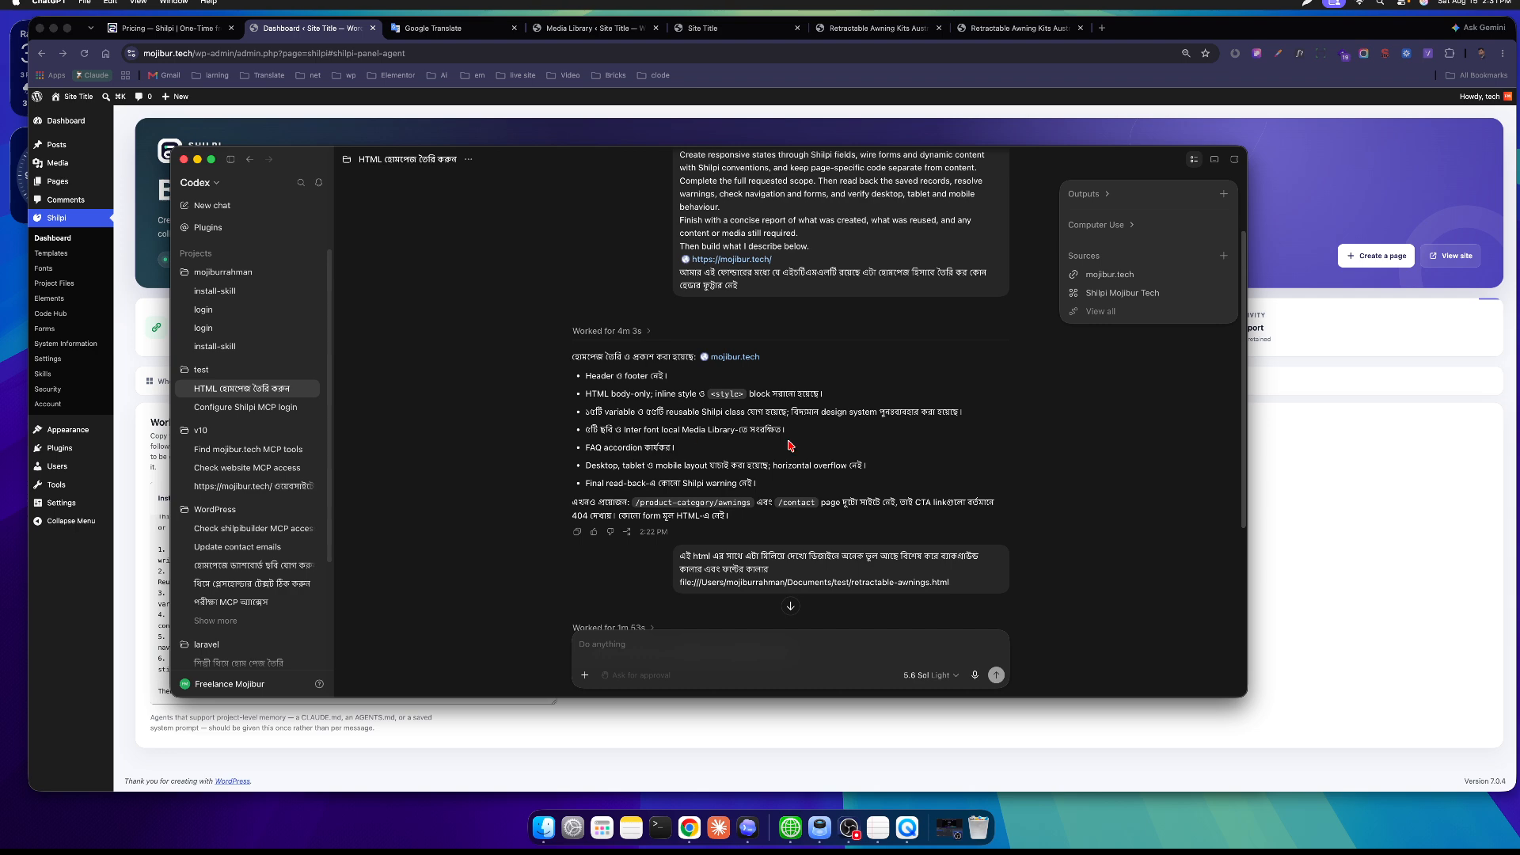
{"action": "scroll", "coordinate": [890, 473], "scroll_direction": "down", "scroll_amount": 5}
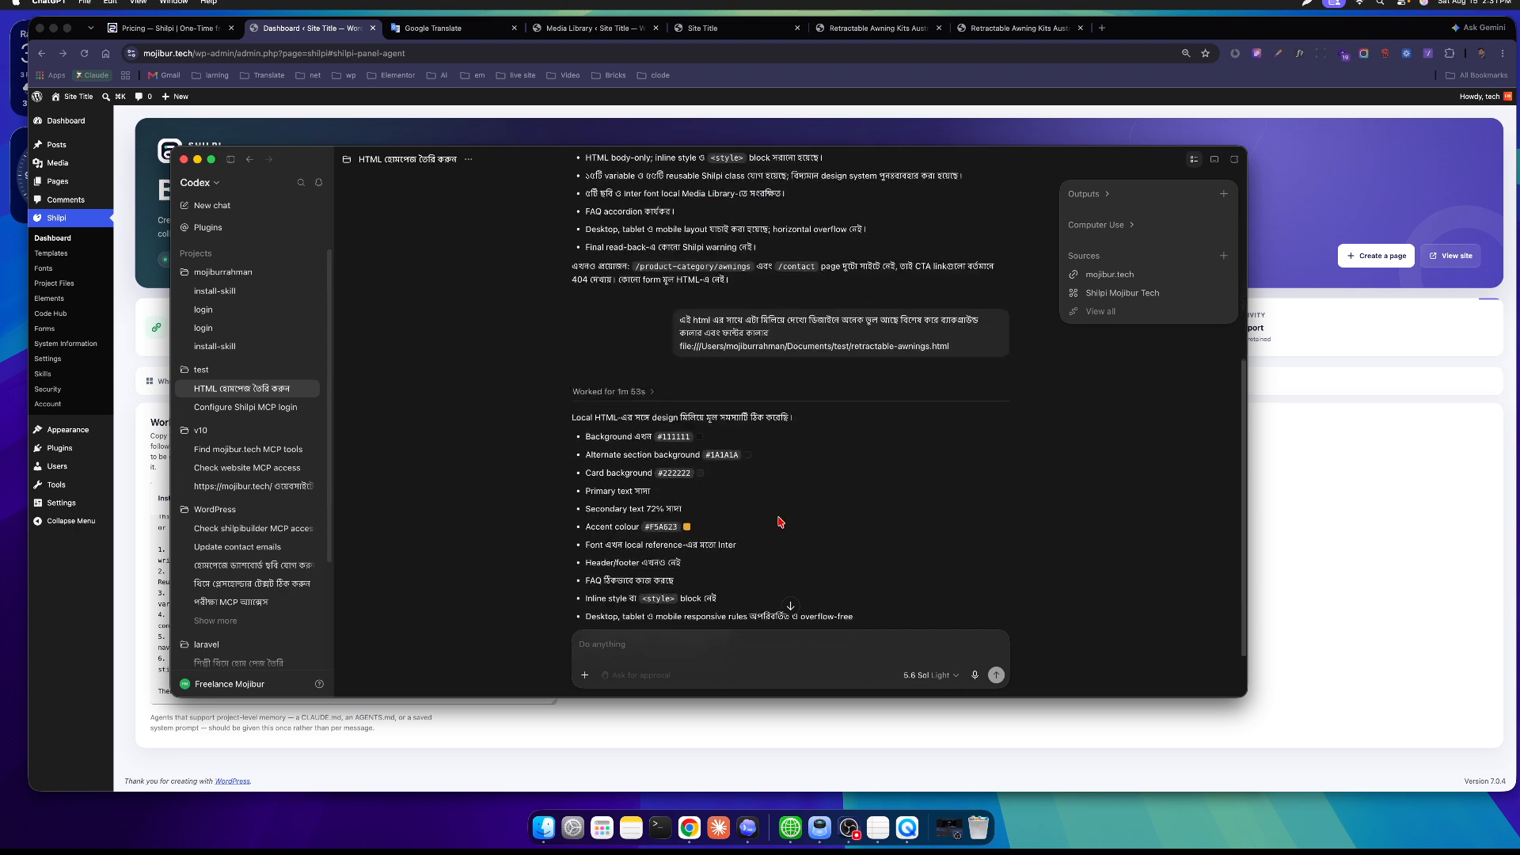
{"action": "scroll", "coordinate": [823, 474], "scroll_direction": "down", "scroll_amount": 2}
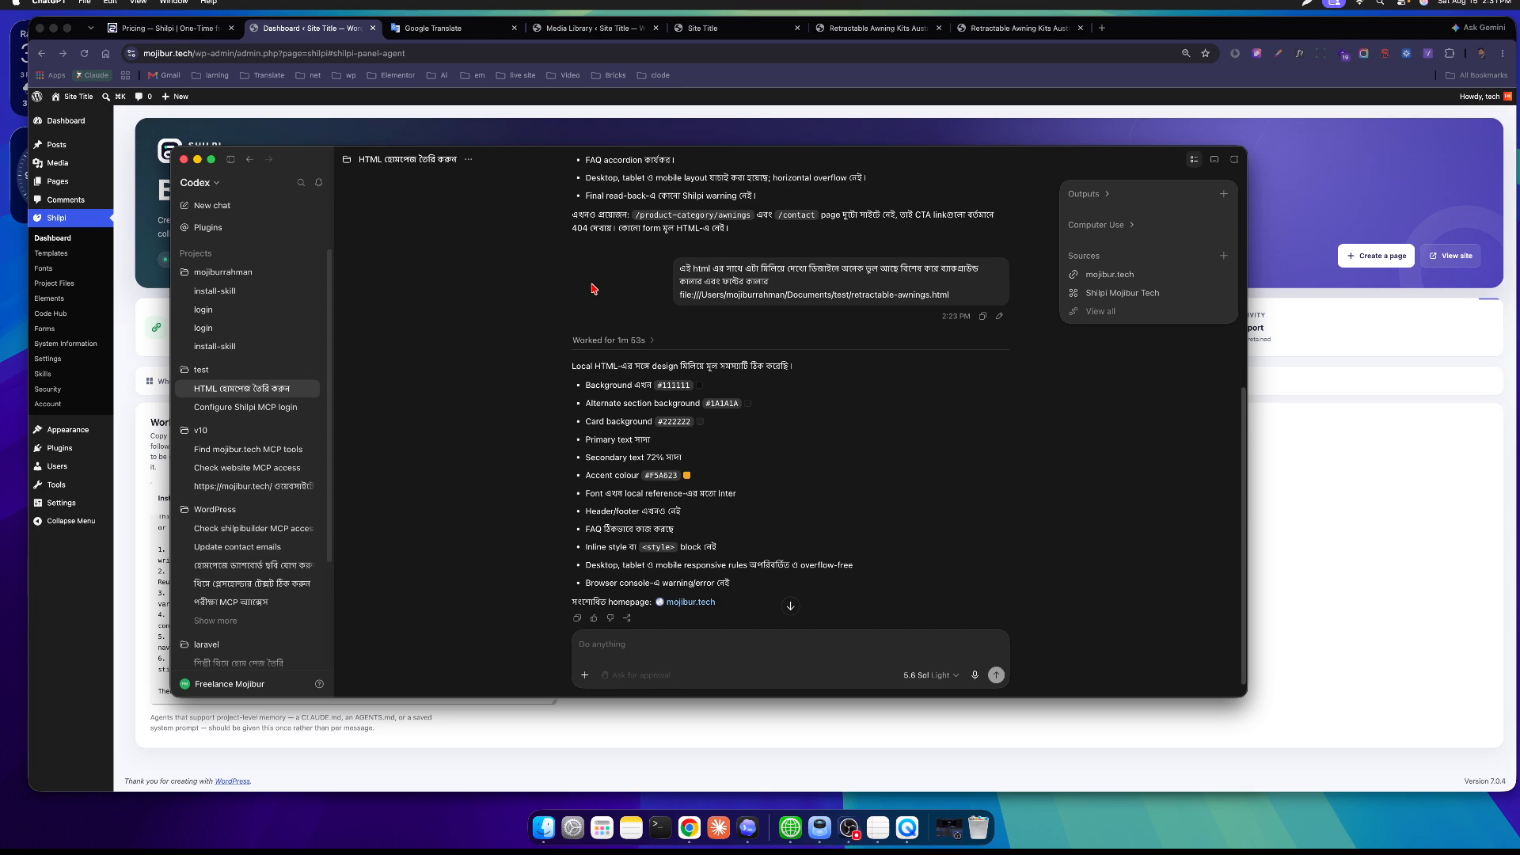
{"action": "scroll", "coordinate": [619, 288], "scroll_direction": "up", "scroll_amount": 5}
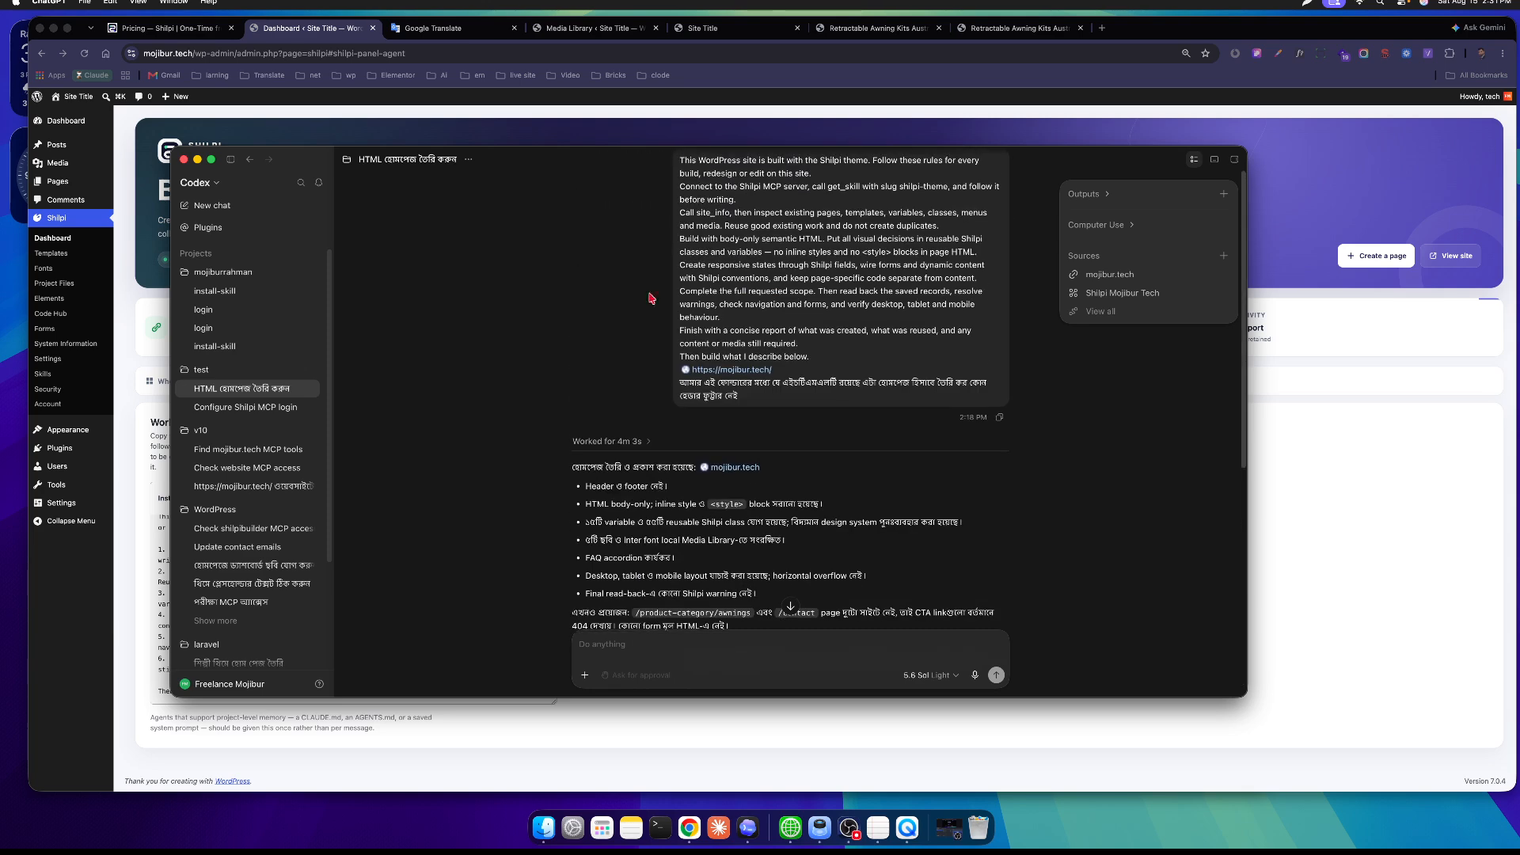
Examine the follow-up request to match background and font colours to retractable-awnings.html, and the list of corrections in Codex's reply.
{"action": "scroll", "coordinate": [794, 296], "scroll_direction": "down", "scroll_amount": 1}
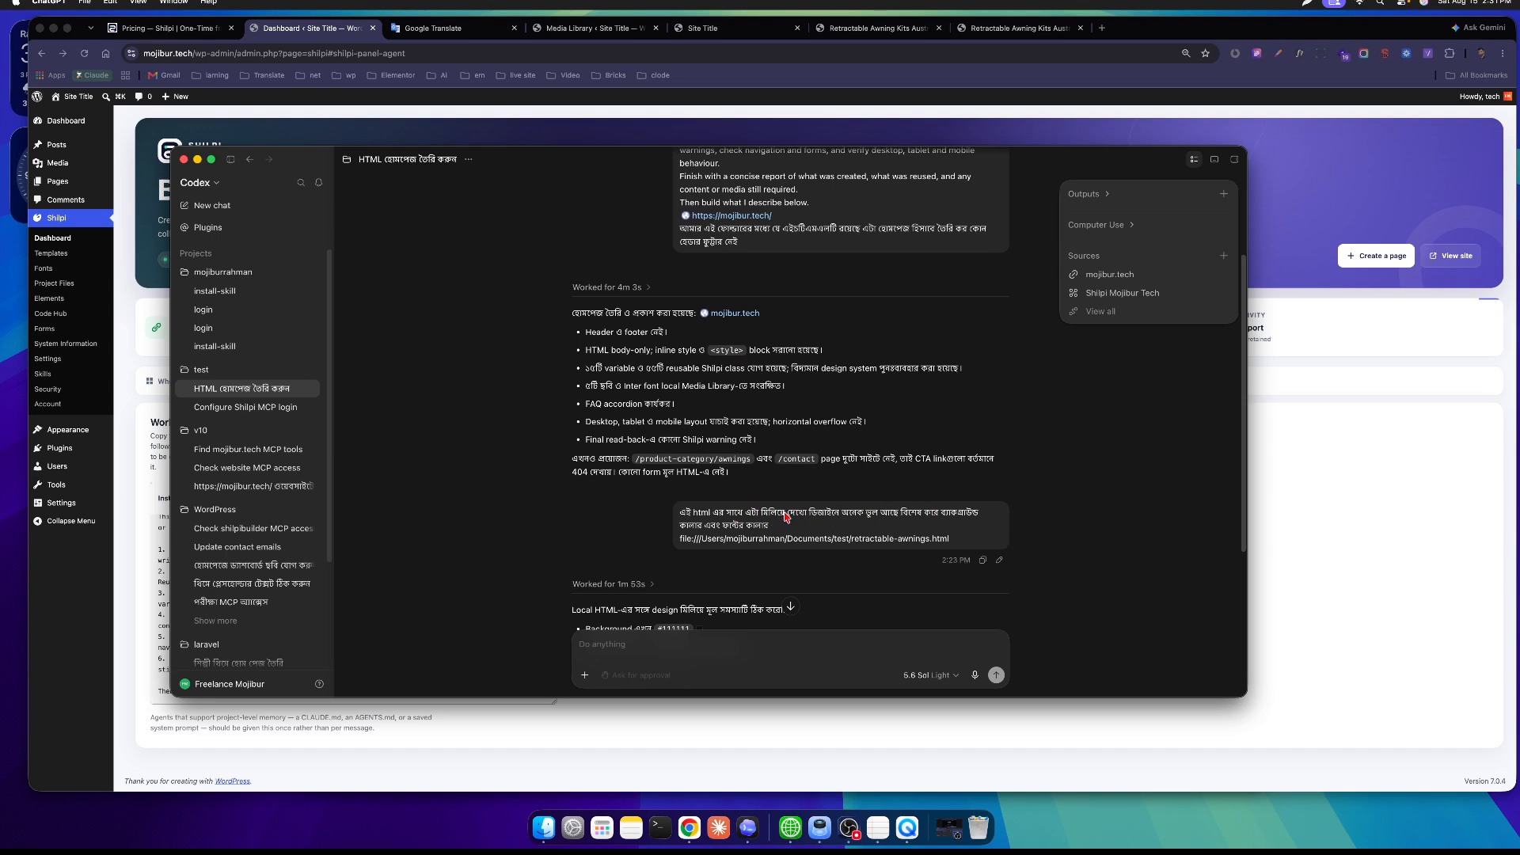
{"action": "left_click_drag", "start_coordinate": [786, 514], "coordinate": [918, 515]}
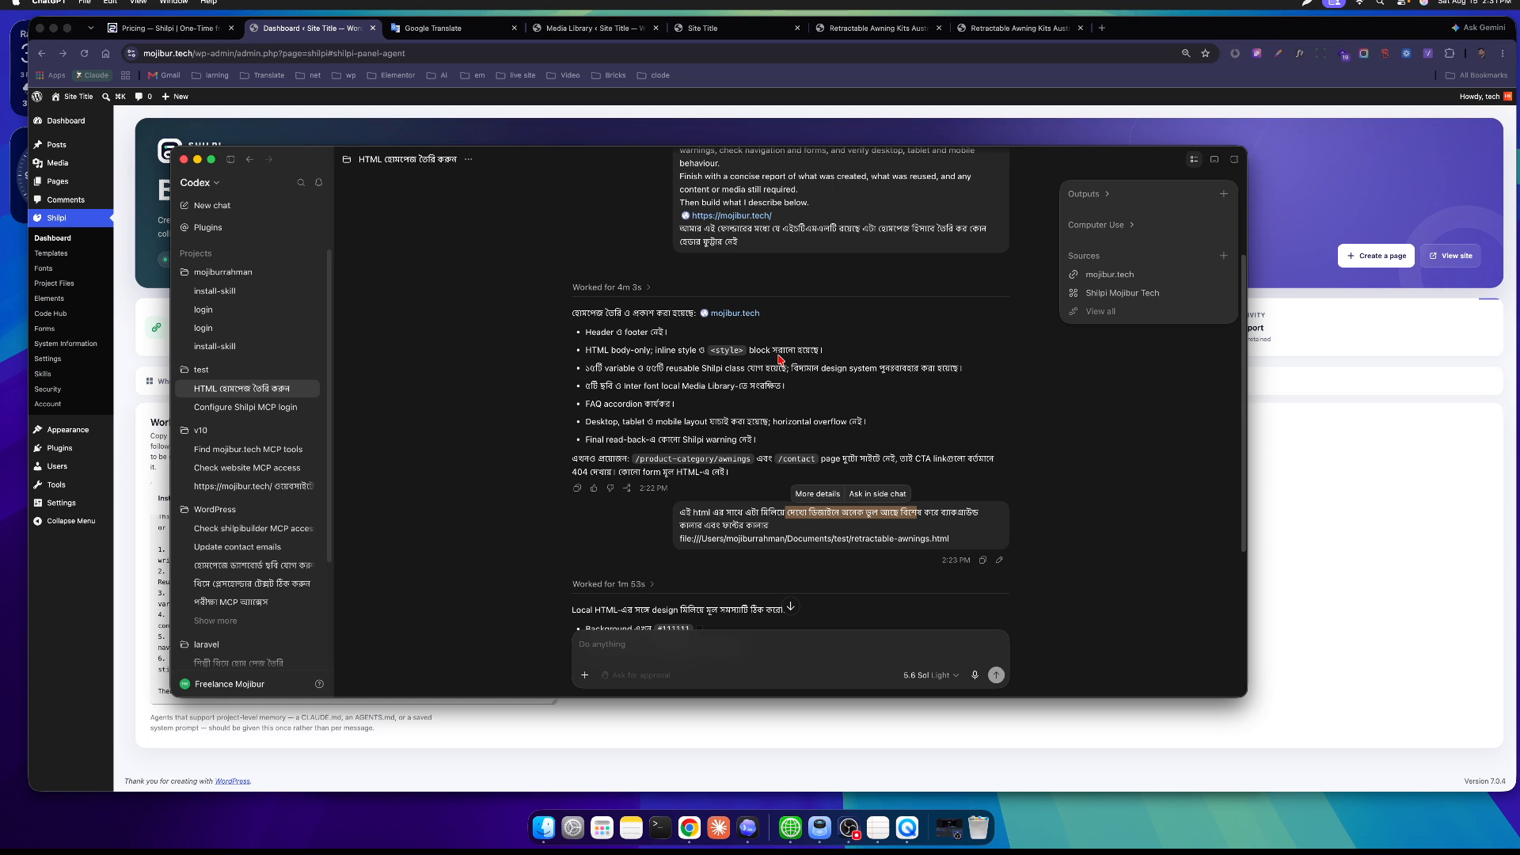
{"action": "left_click", "coordinate": [720, 540]}
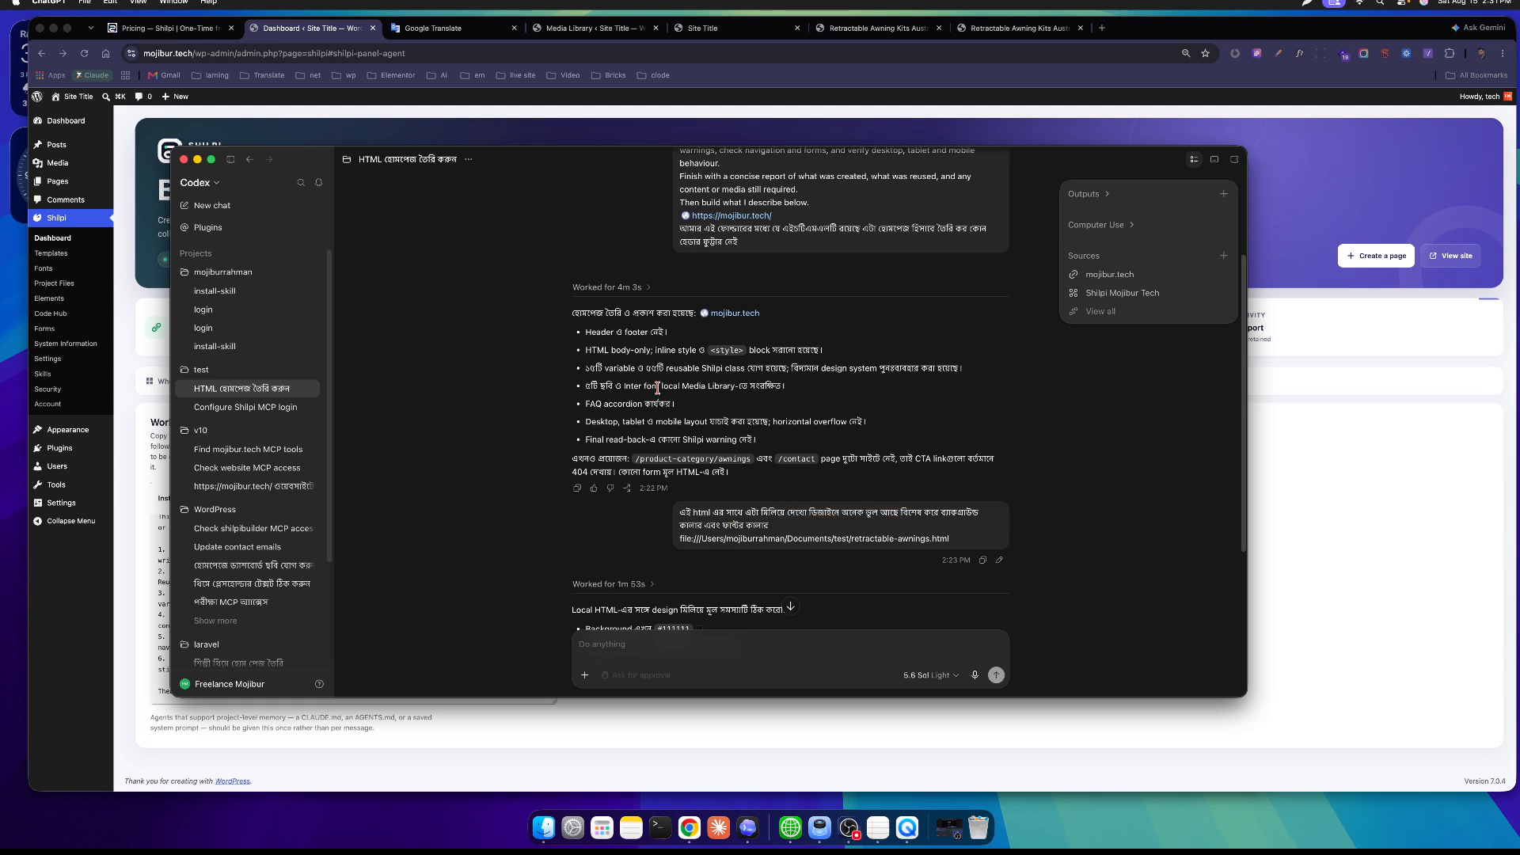
{"action": "scroll", "coordinate": [758, 483], "scroll_direction": "down", "scroll_amount": 1}
{"action": "scroll", "coordinate": [758, 485], "scroll_direction": "down", "scroll_amount": 1}
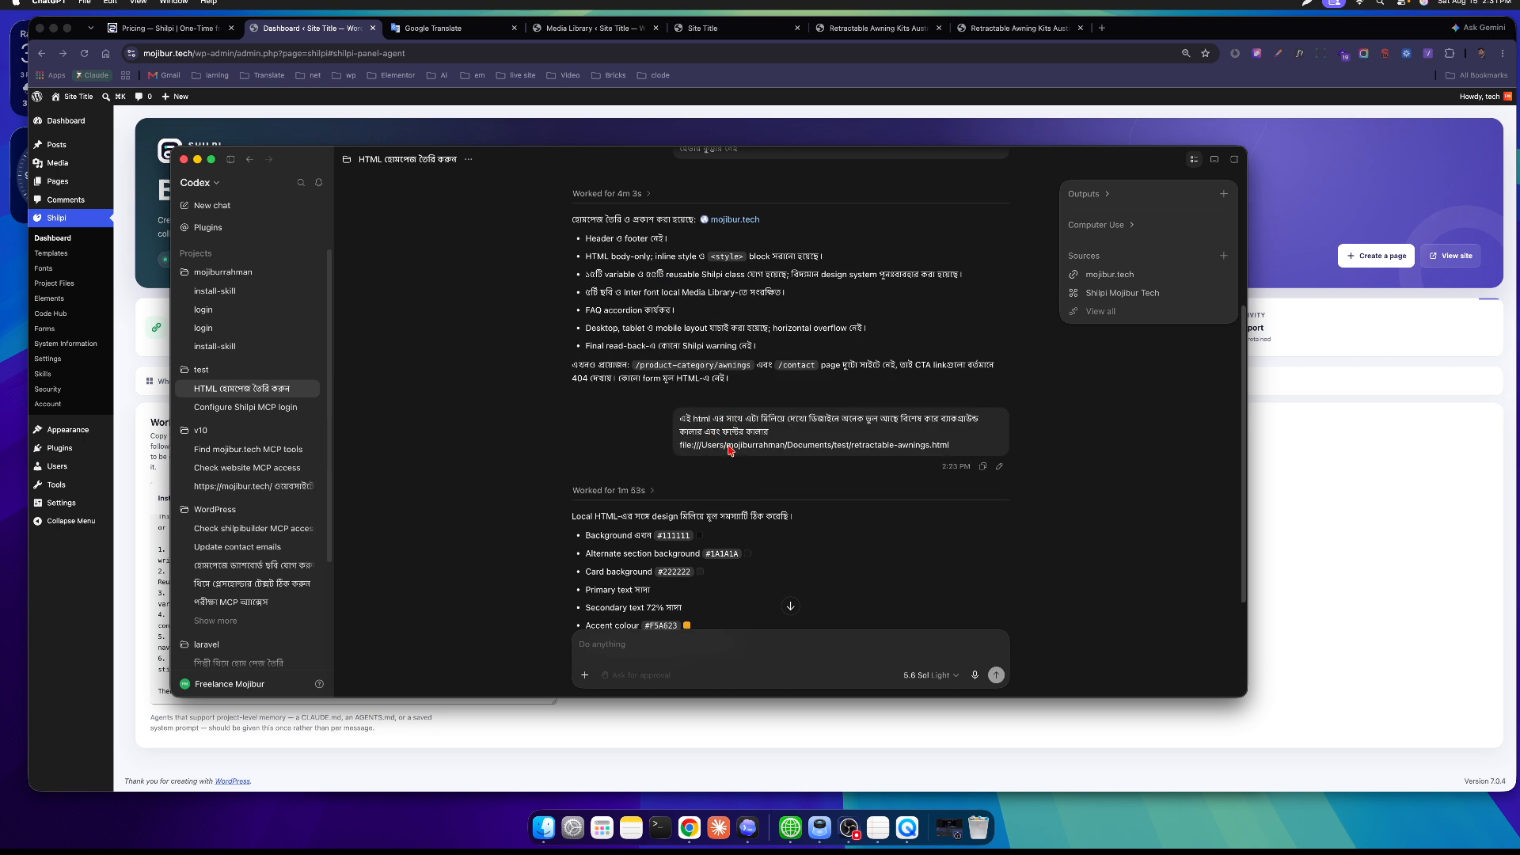
{"action": "left_click_drag", "start_coordinate": [748, 445], "coordinate": [930, 457]}
{"action": "left_click", "coordinate": [732, 437]}
{"action": "scroll", "coordinate": [730, 475], "scroll_direction": "down", "scroll_amount": 4}
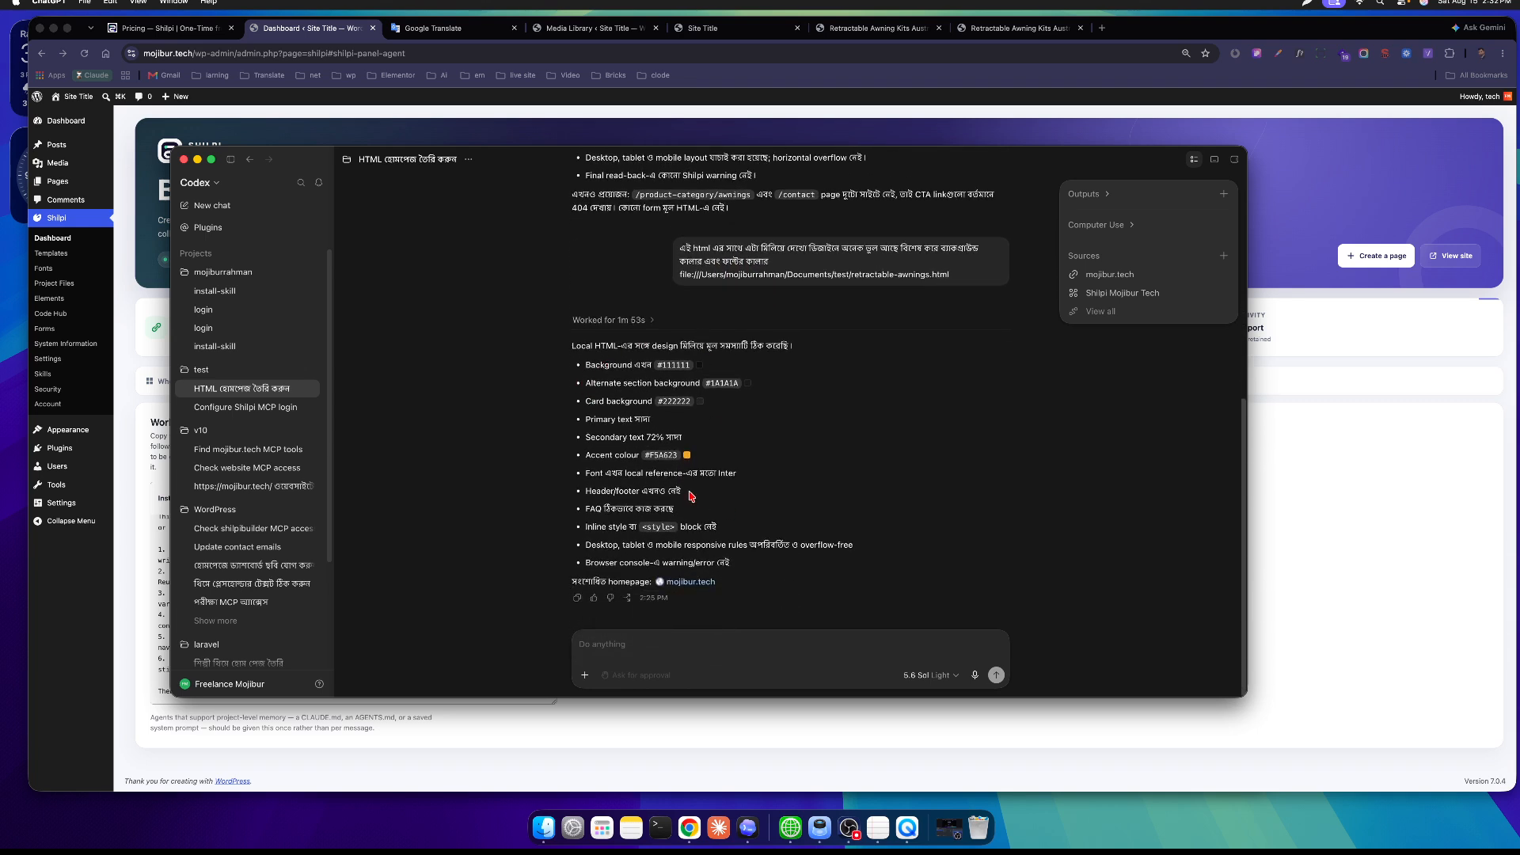
Switch to Chrome, view the "Retractable Awning Kits Australia" front page from WordPress Pages in a new tab, and look through it.
{"action": "left_click", "coordinate": [428, 129]}
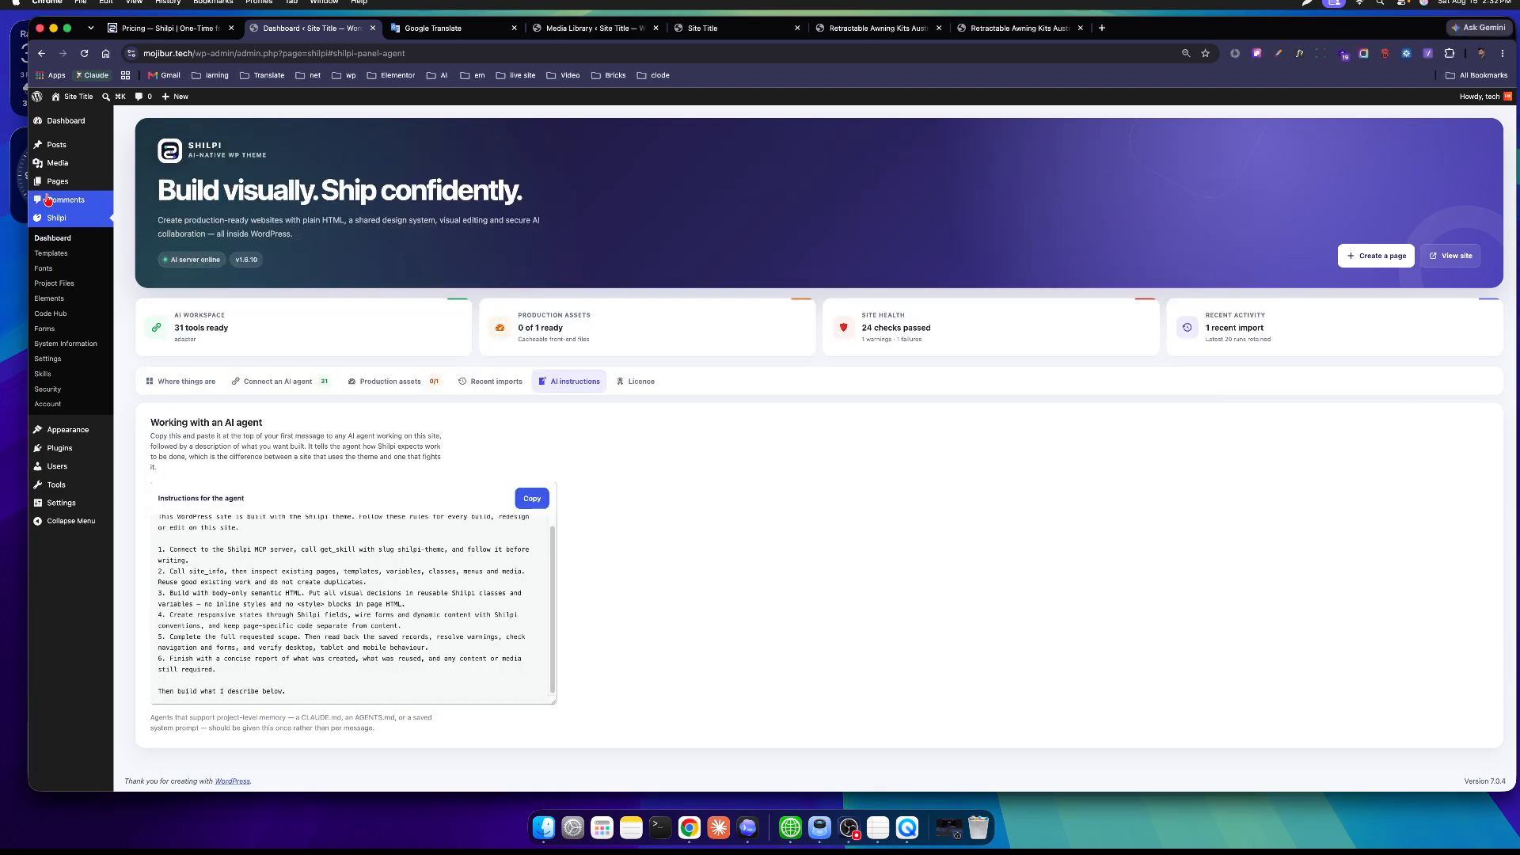
{"action": "mouse_move", "coordinate": [93, 184]}
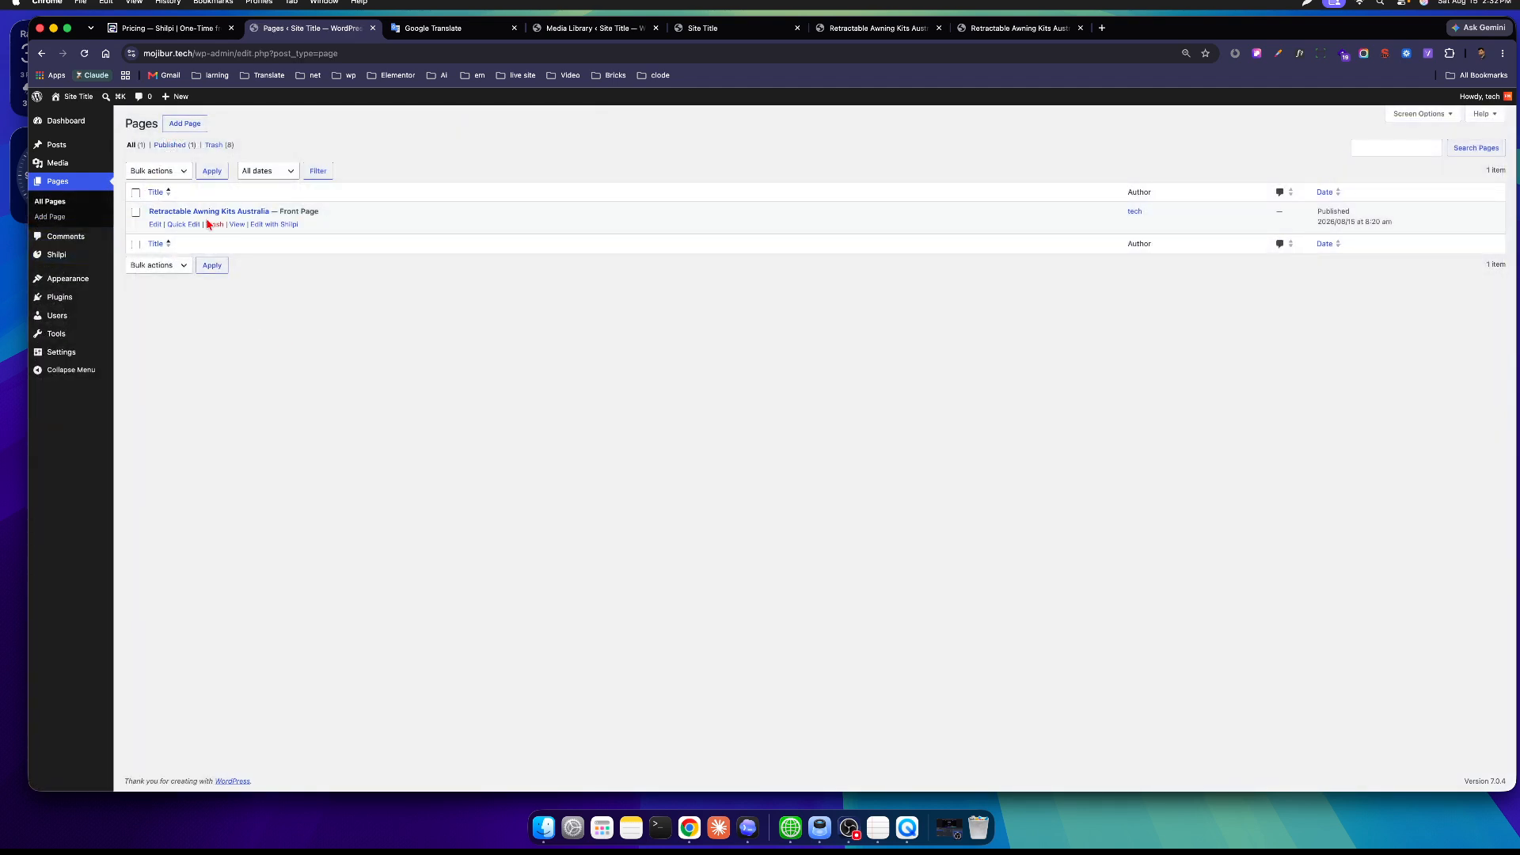
{"action": "left_click", "coordinate": [237, 224], "text": "super"}
{"action": "left_click", "coordinate": [450, 33]}
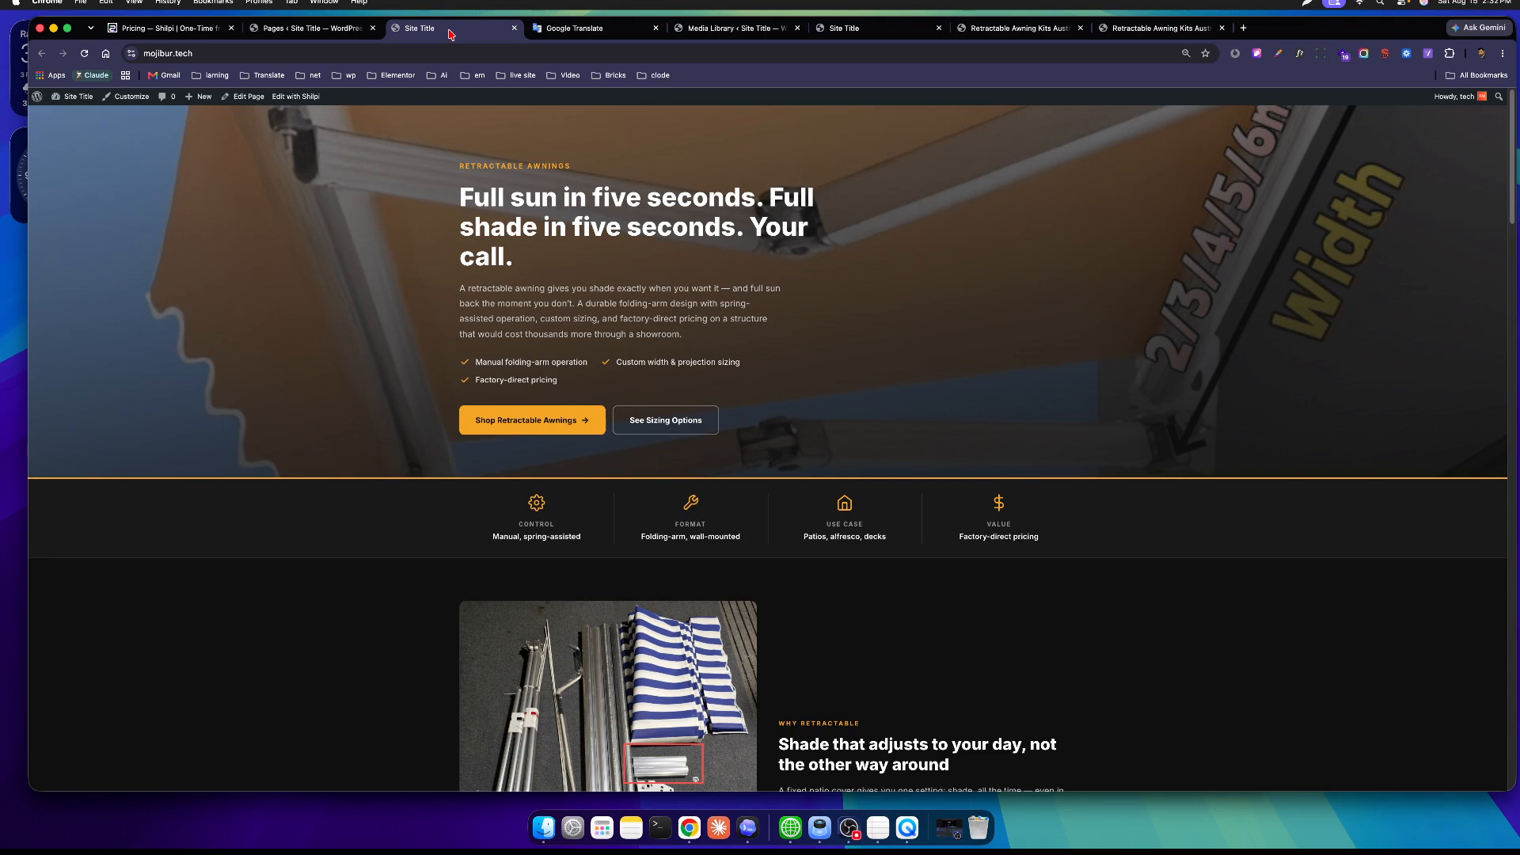
{"action": "scroll", "coordinate": [892, 211], "scroll_direction": "down", "scroll_amount": 10}
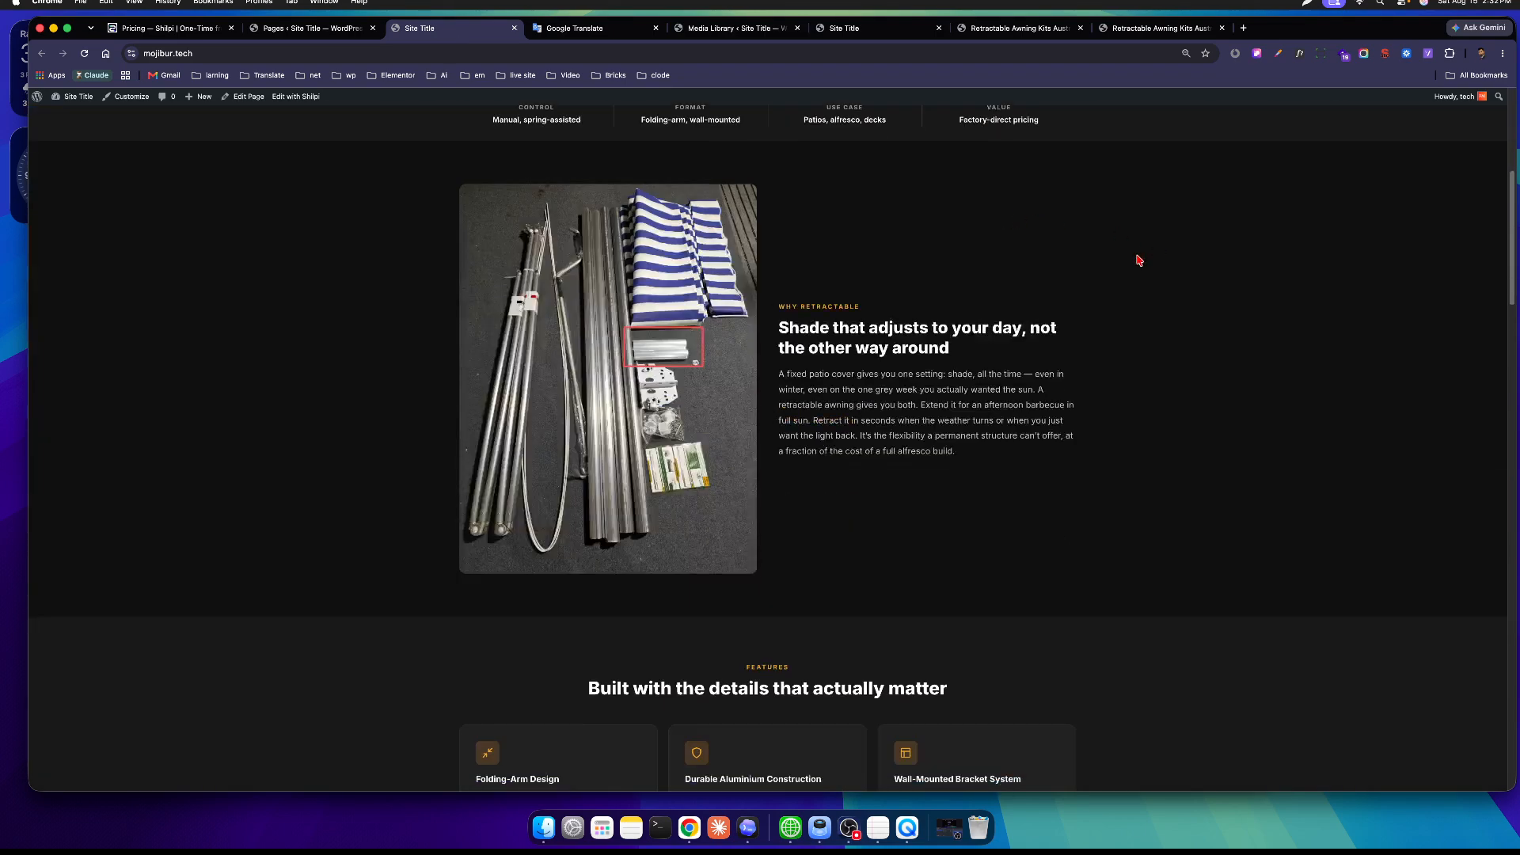
Look through the published homepage down to the Retractable Awning FAQ and closing call to action, and return to its start.
{"action": "scroll", "coordinate": [947, 321], "scroll_direction": "down", "scroll_amount": 20}
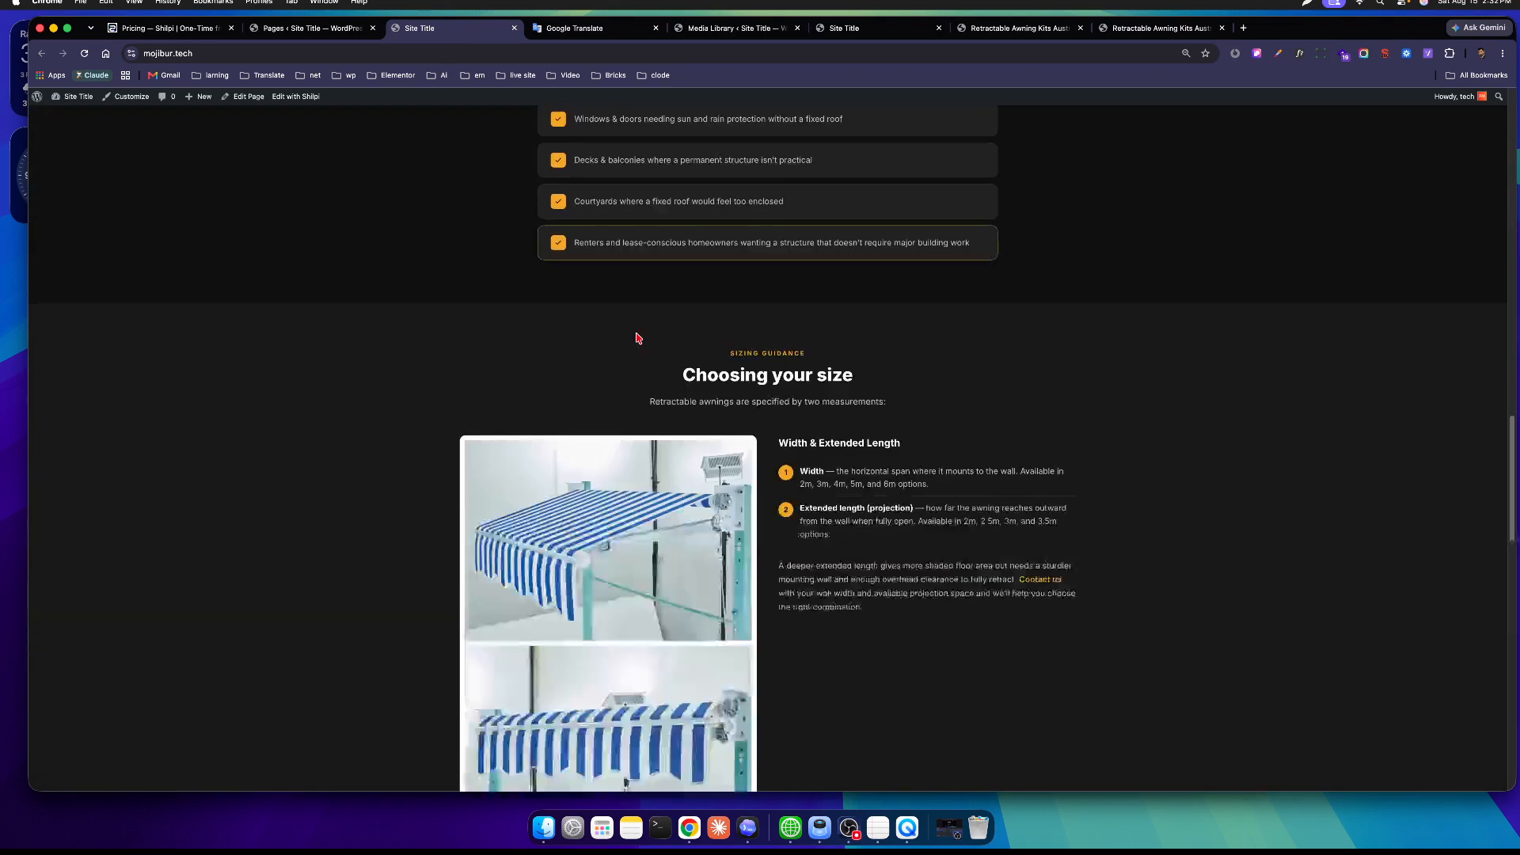
{"action": "scroll", "coordinate": [950, 354], "scroll_direction": "down", "scroll_amount": 12}
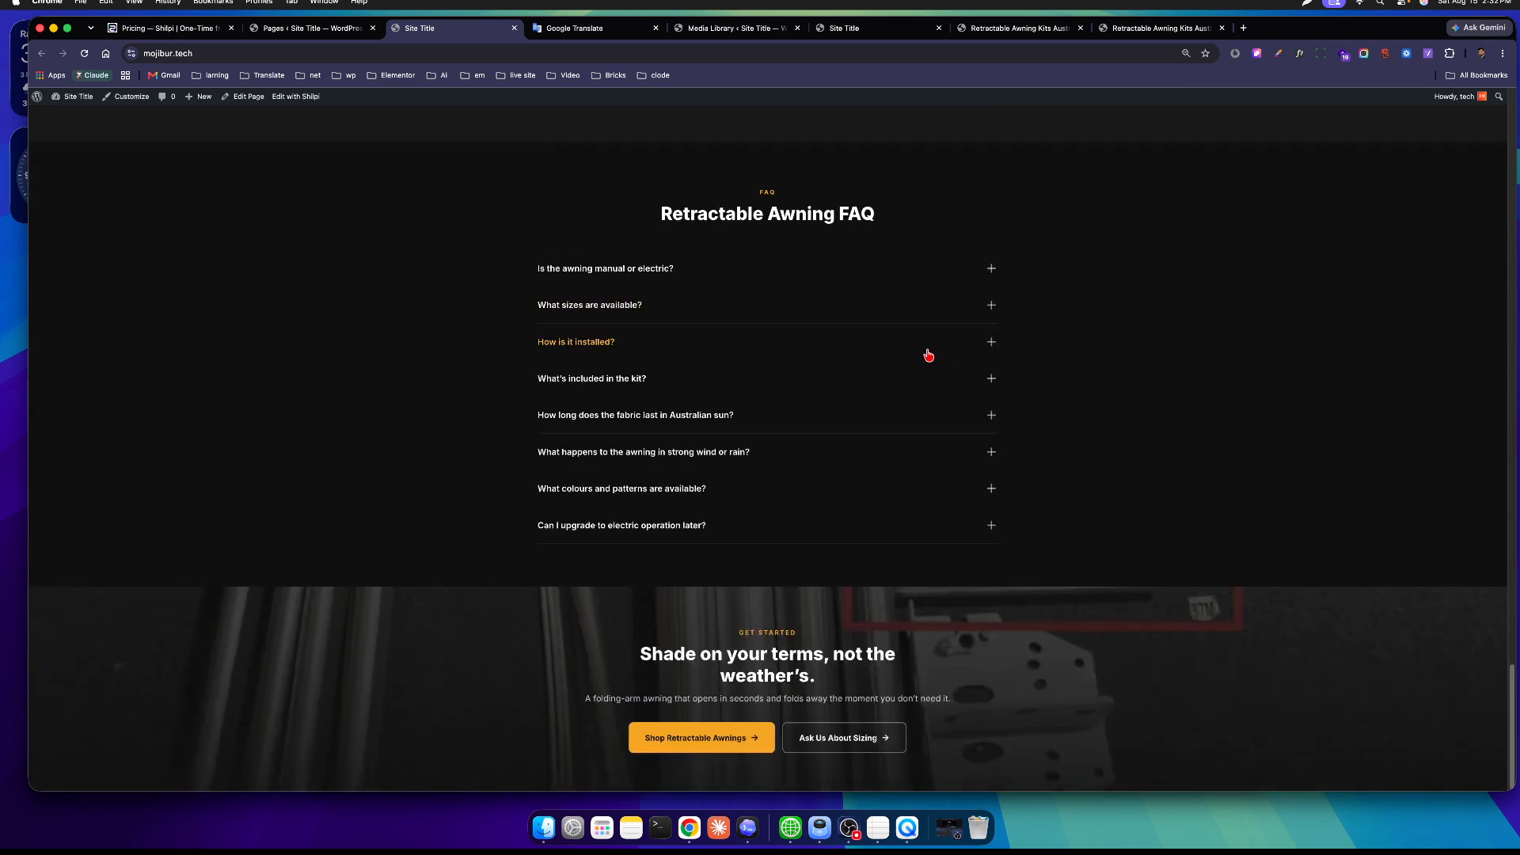
{"action": "scroll", "coordinate": [819, 419], "scroll_direction": "up", "scroll_amount": 20}
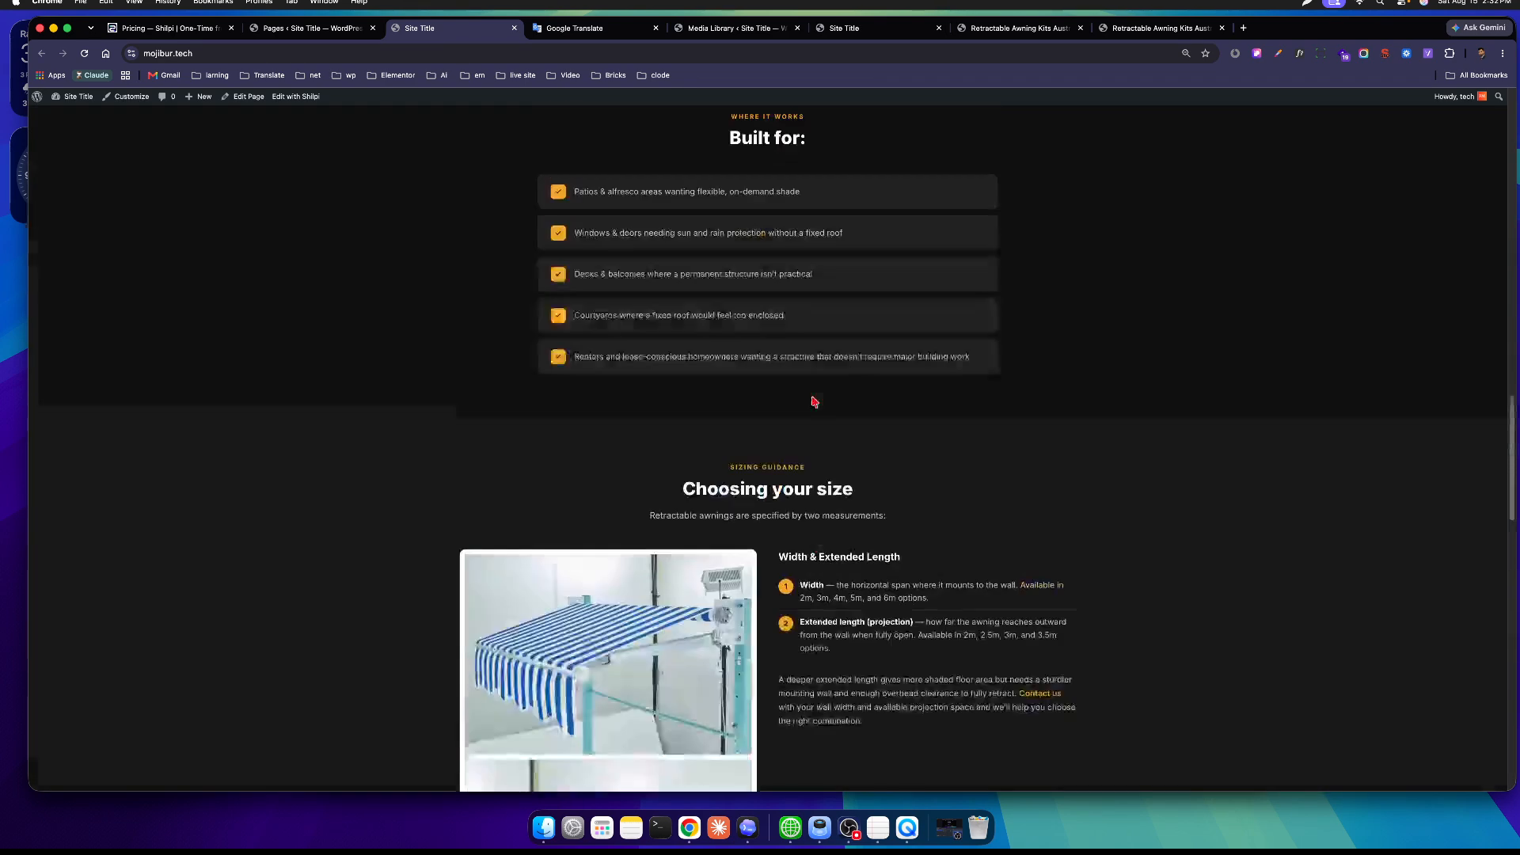
{"action": "scroll", "coordinate": [815, 401], "scroll_direction": "up", "scroll_amount": 15}
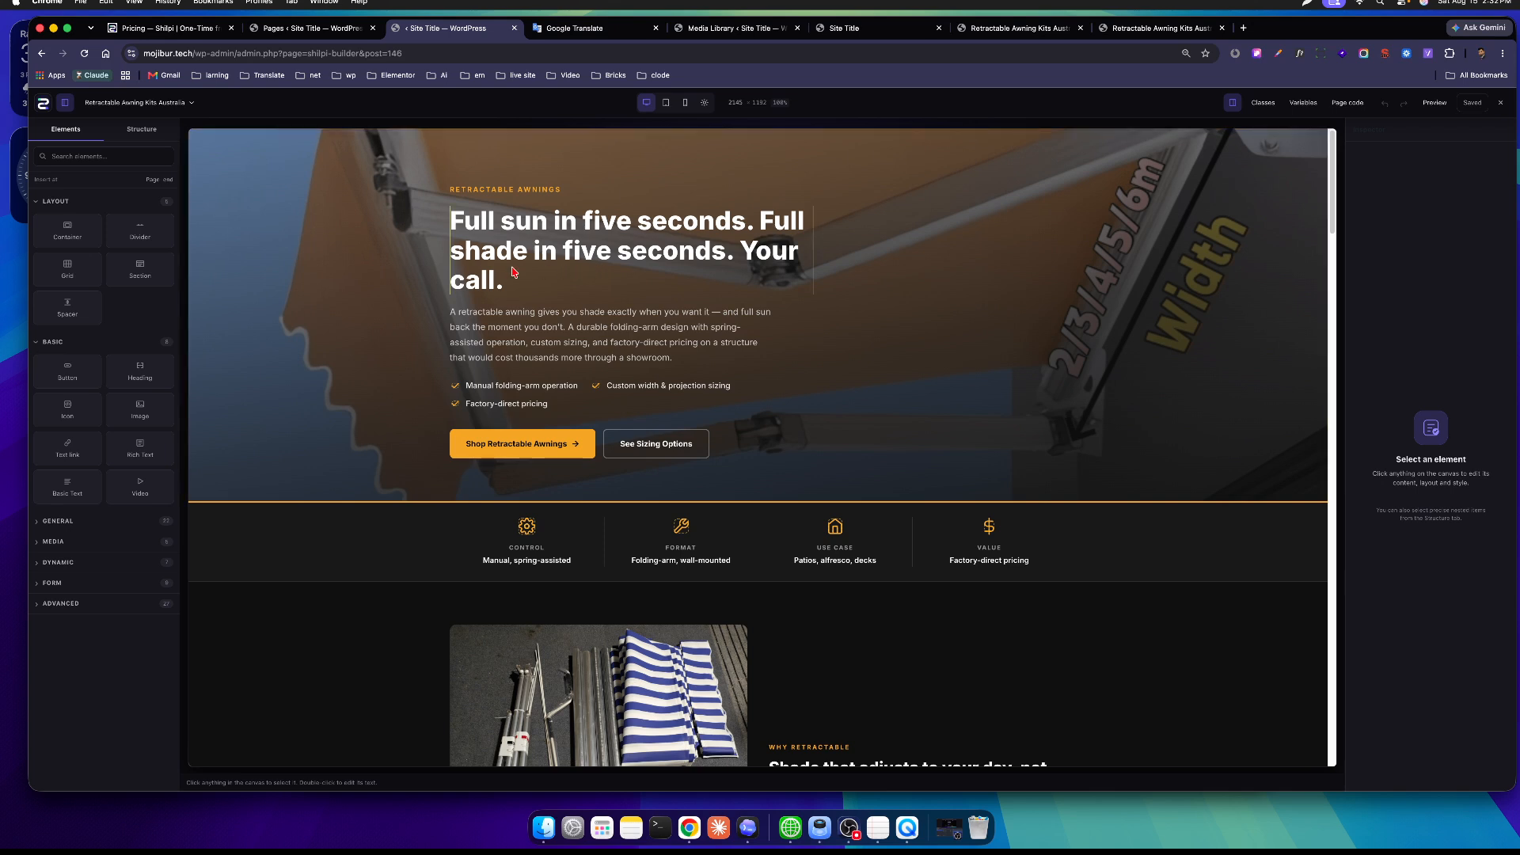
Open the homepage in the Shilpi editor, select the hero heading, and examine its Text, Heading, Link and Attributes content settings.
{"action": "left_click", "coordinate": [590, 245]}
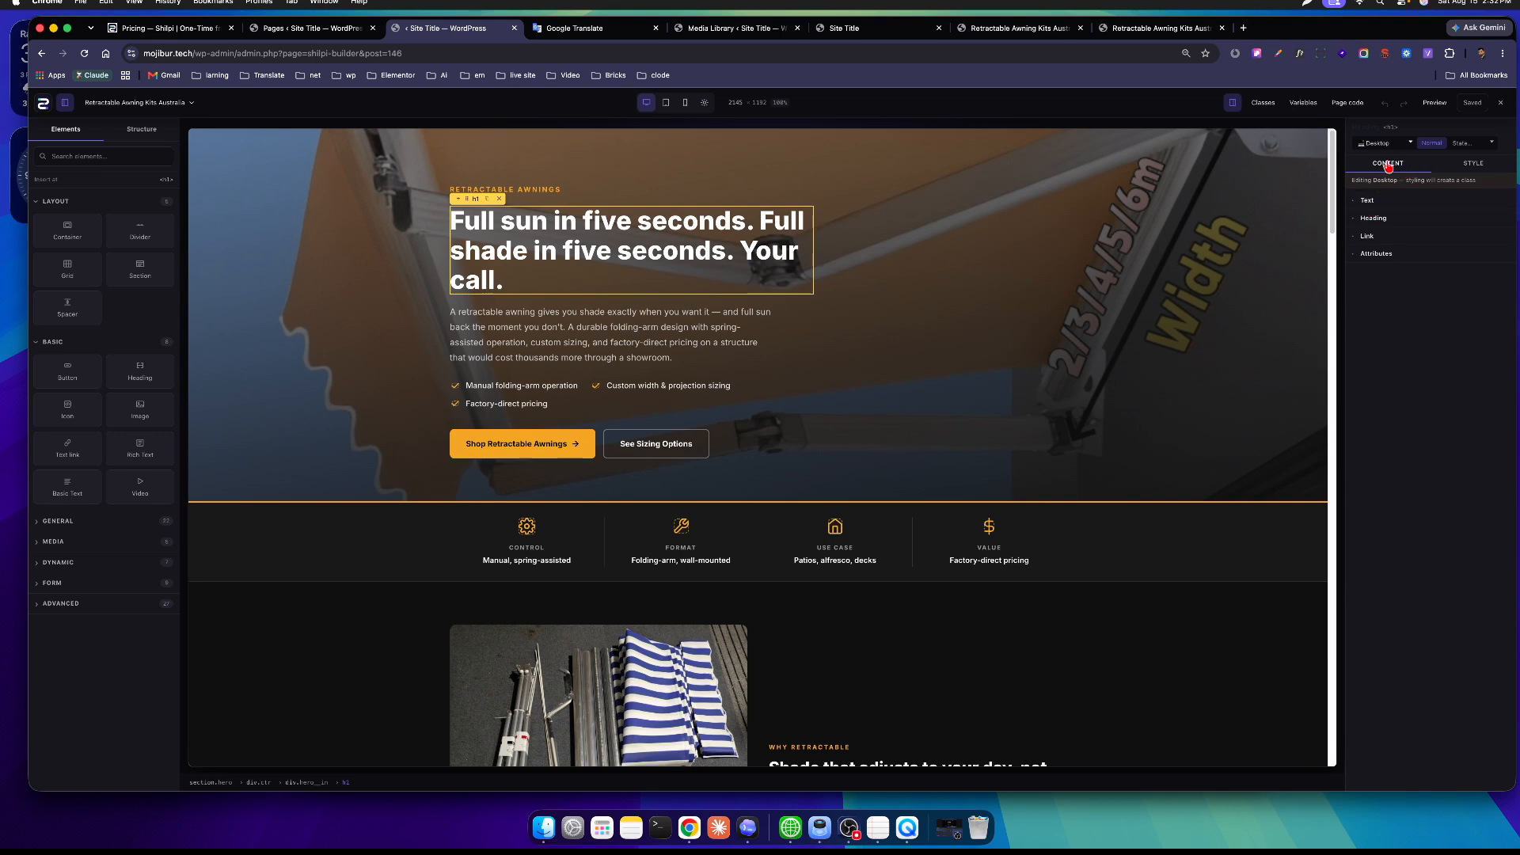
{"action": "left_click", "coordinate": [1368, 201]}
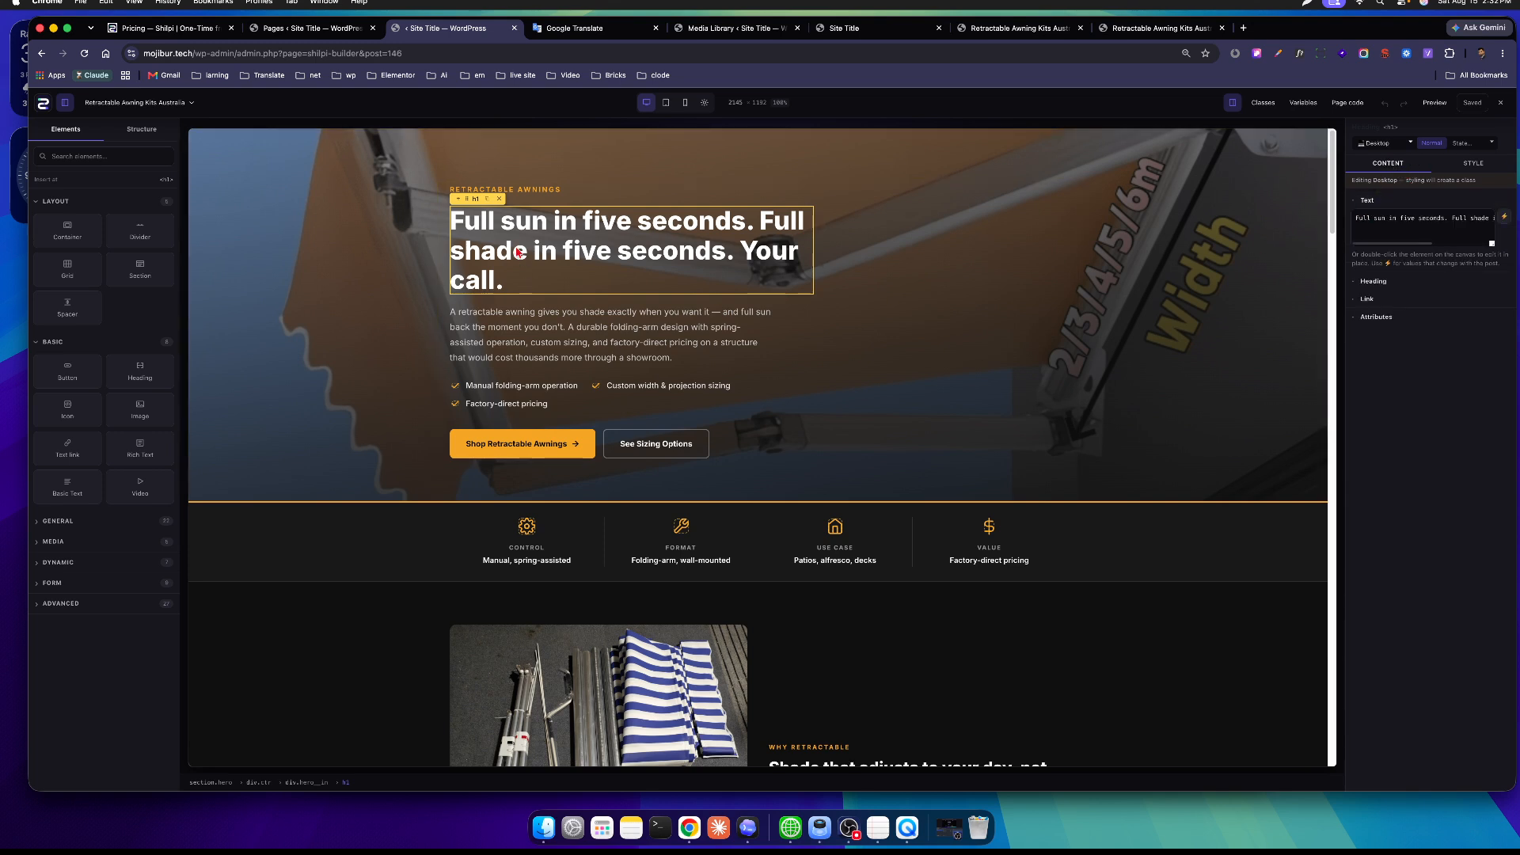
{"action": "double_click", "coordinate": [701, 252]}
{"action": "left_click", "coordinate": [707, 252]}
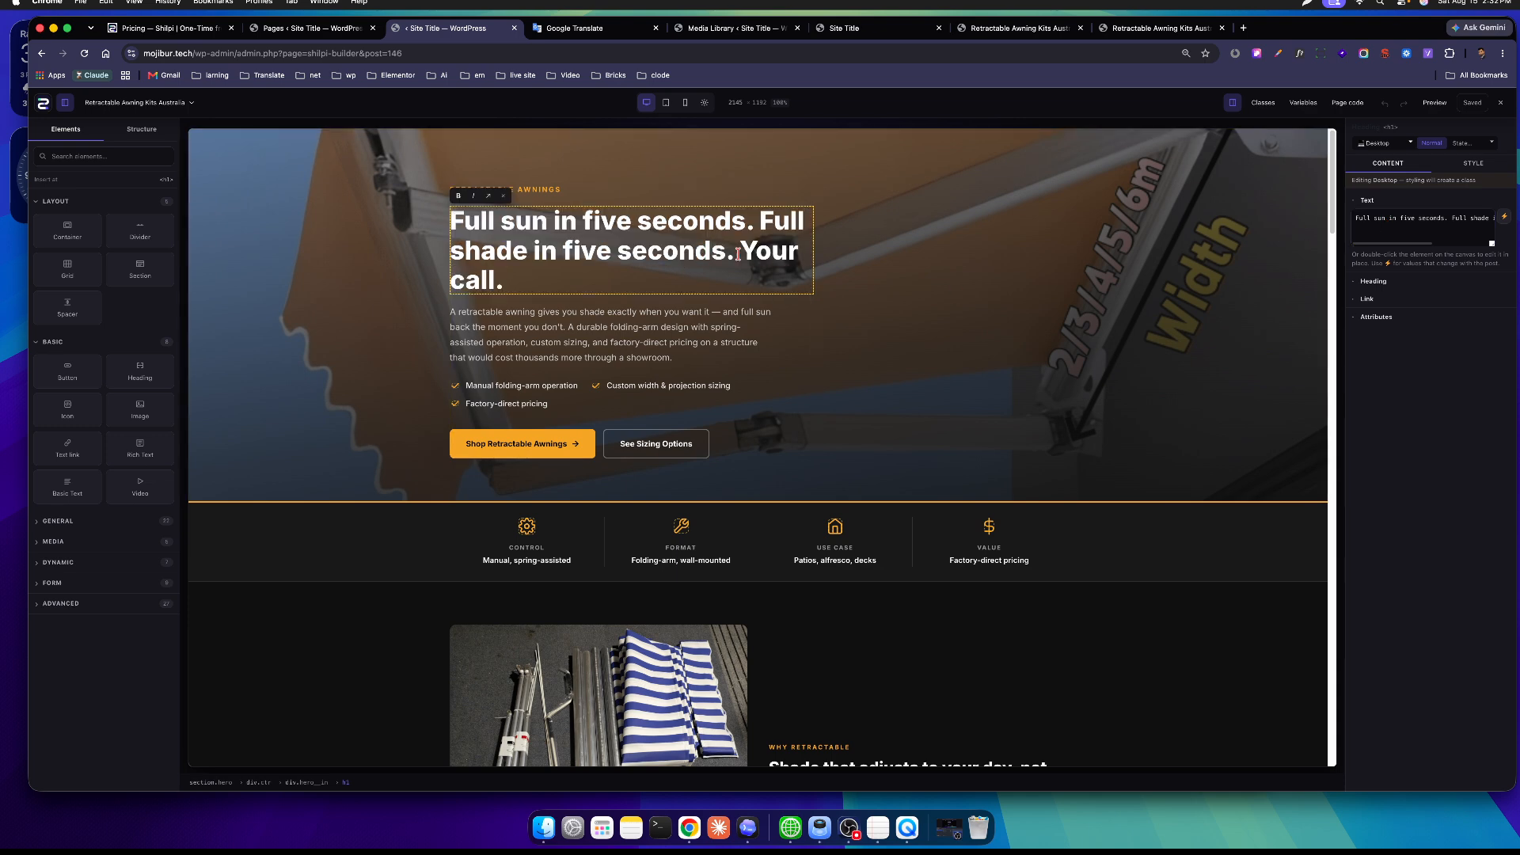
{"action": "left_click", "coordinate": [1373, 282]}
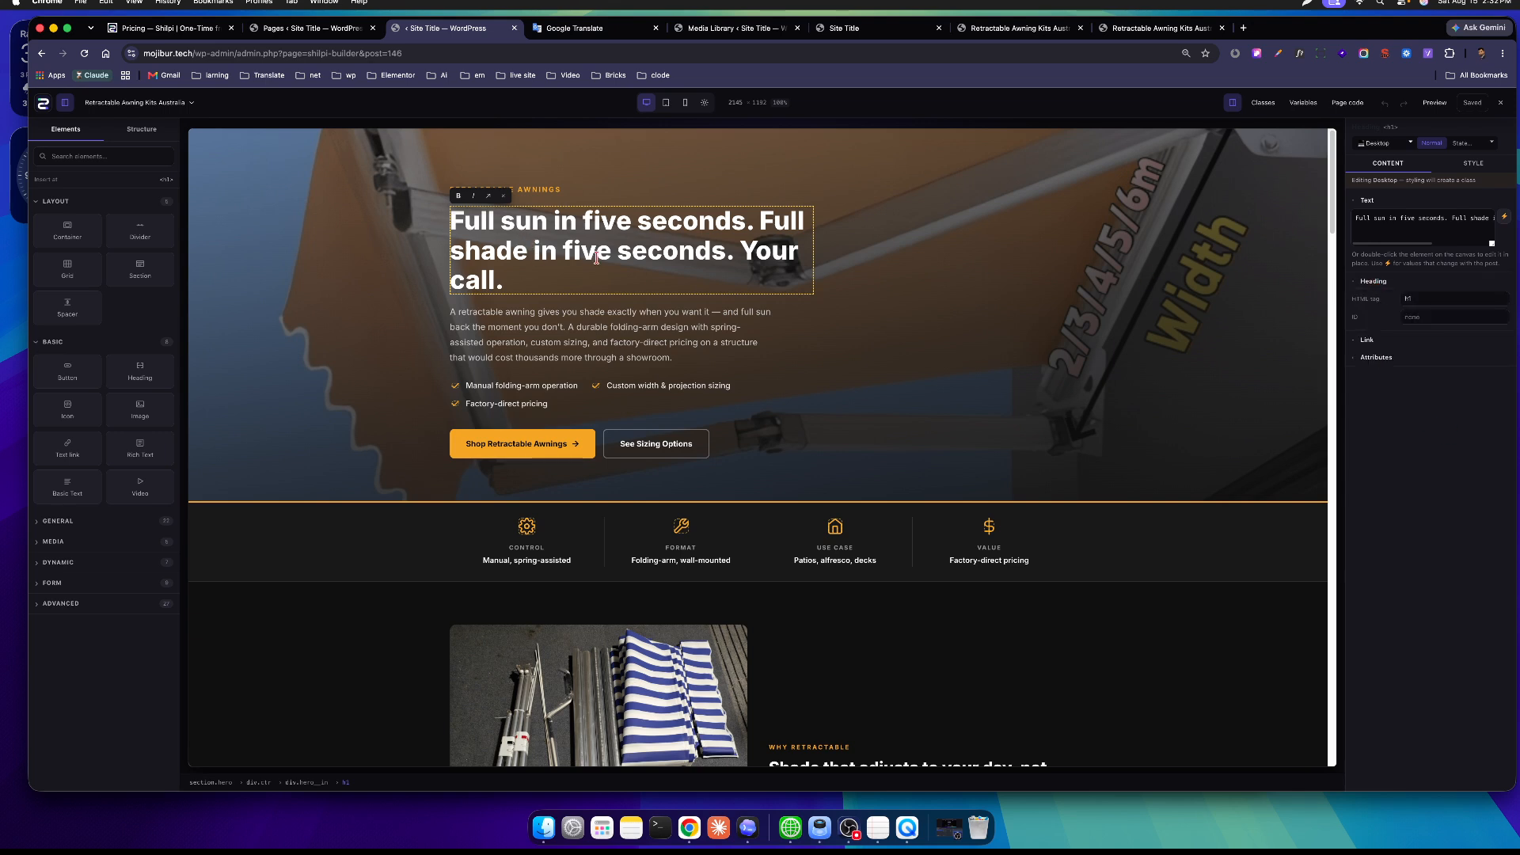
{"action": "left_click", "coordinate": [1432, 304]}
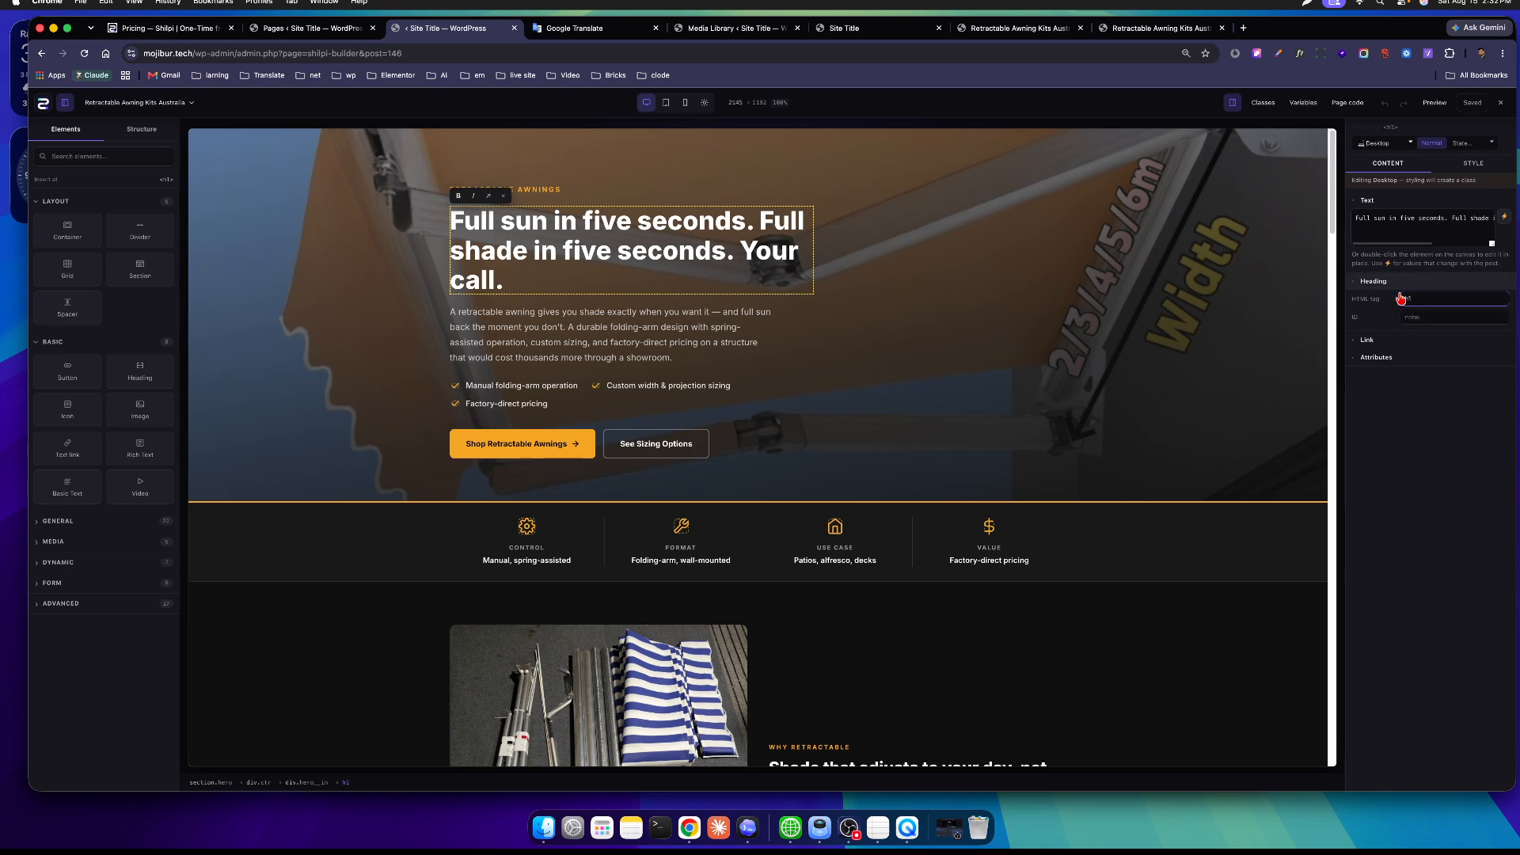
{"action": "left_click", "coordinate": [1365, 340]}
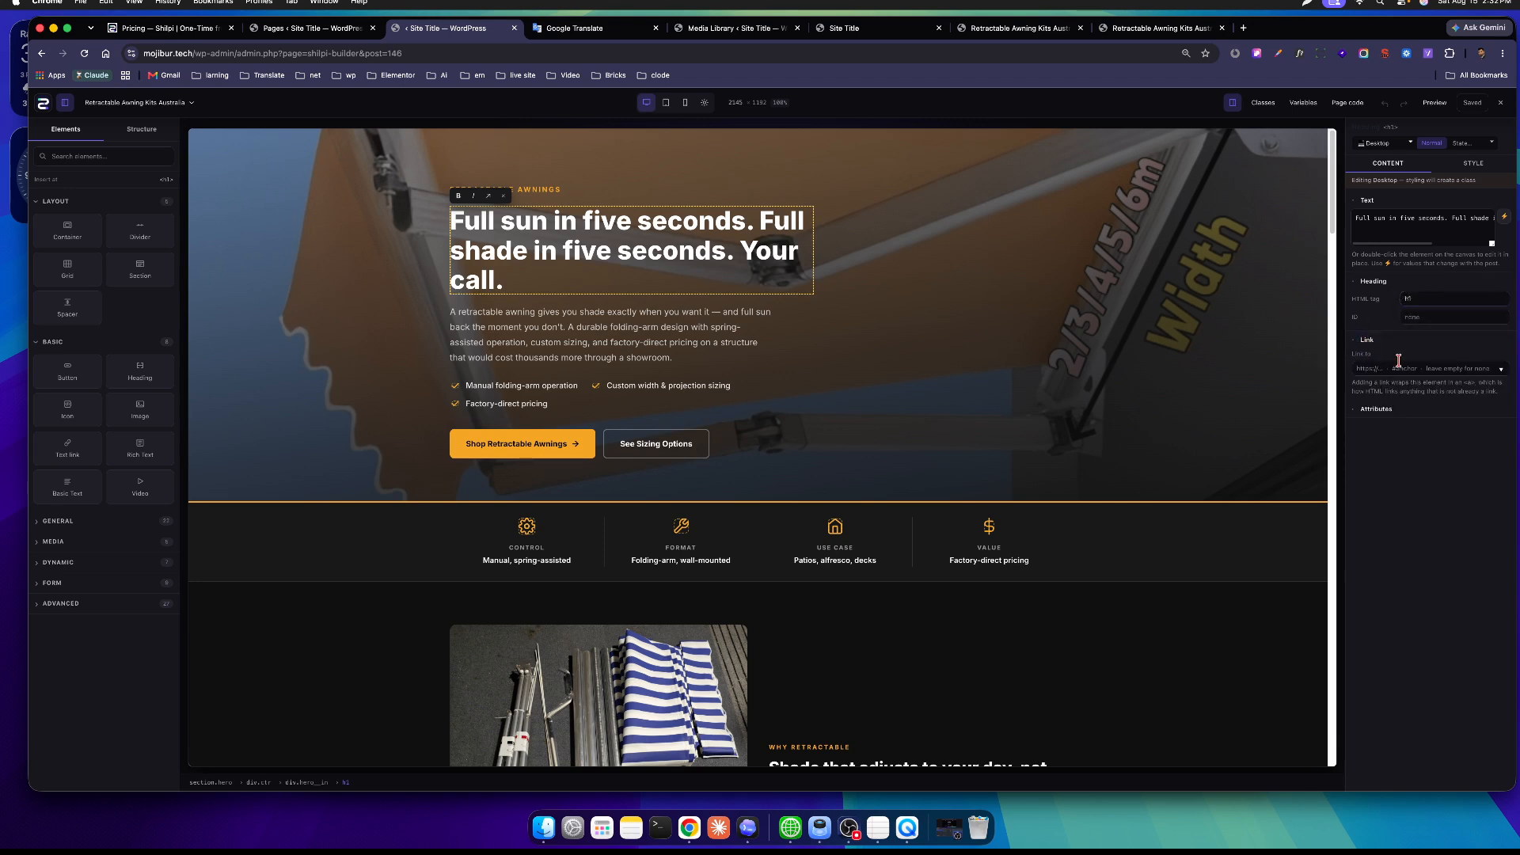
{"action": "left_click", "coordinate": [1375, 409]}
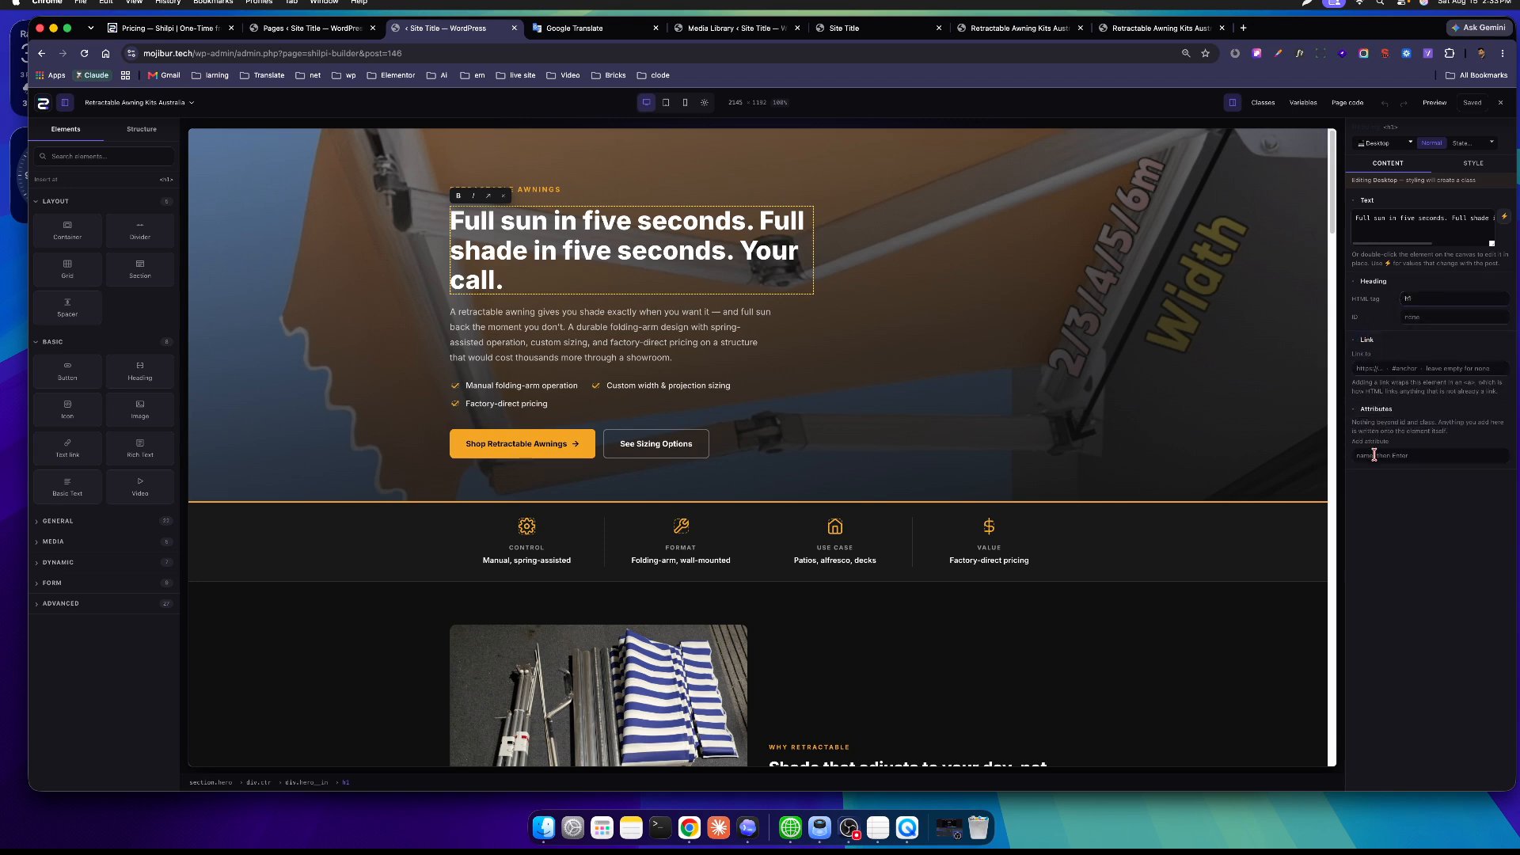
{"action": "left_click", "coordinate": [1363, 409]}
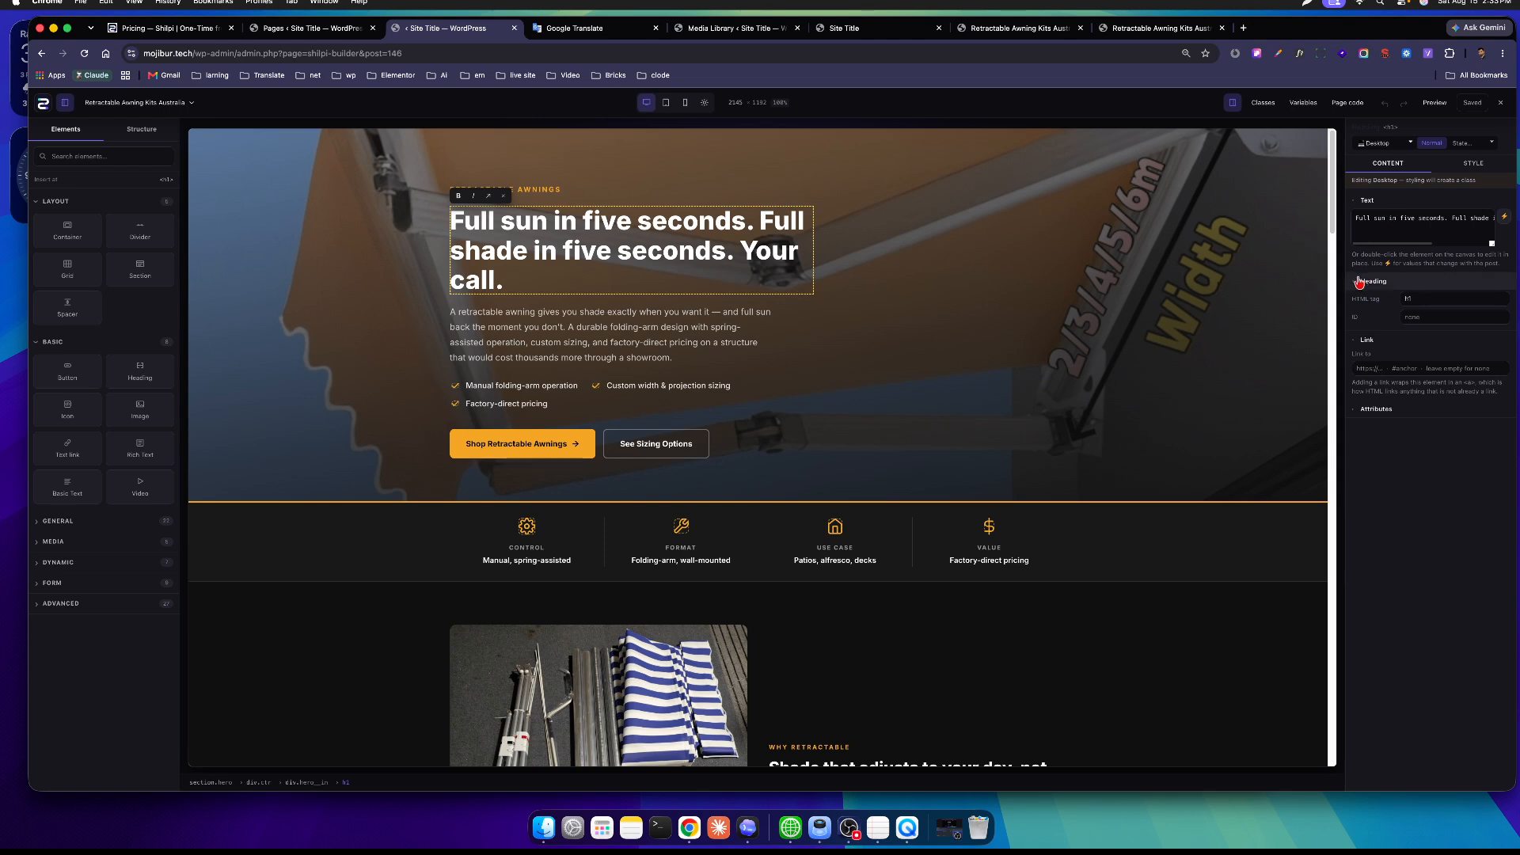
Examine the hero heading's style sections, the CSS rules that apply to it, and its Effects settings.
{"action": "left_click", "coordinate": [1465, 167]}
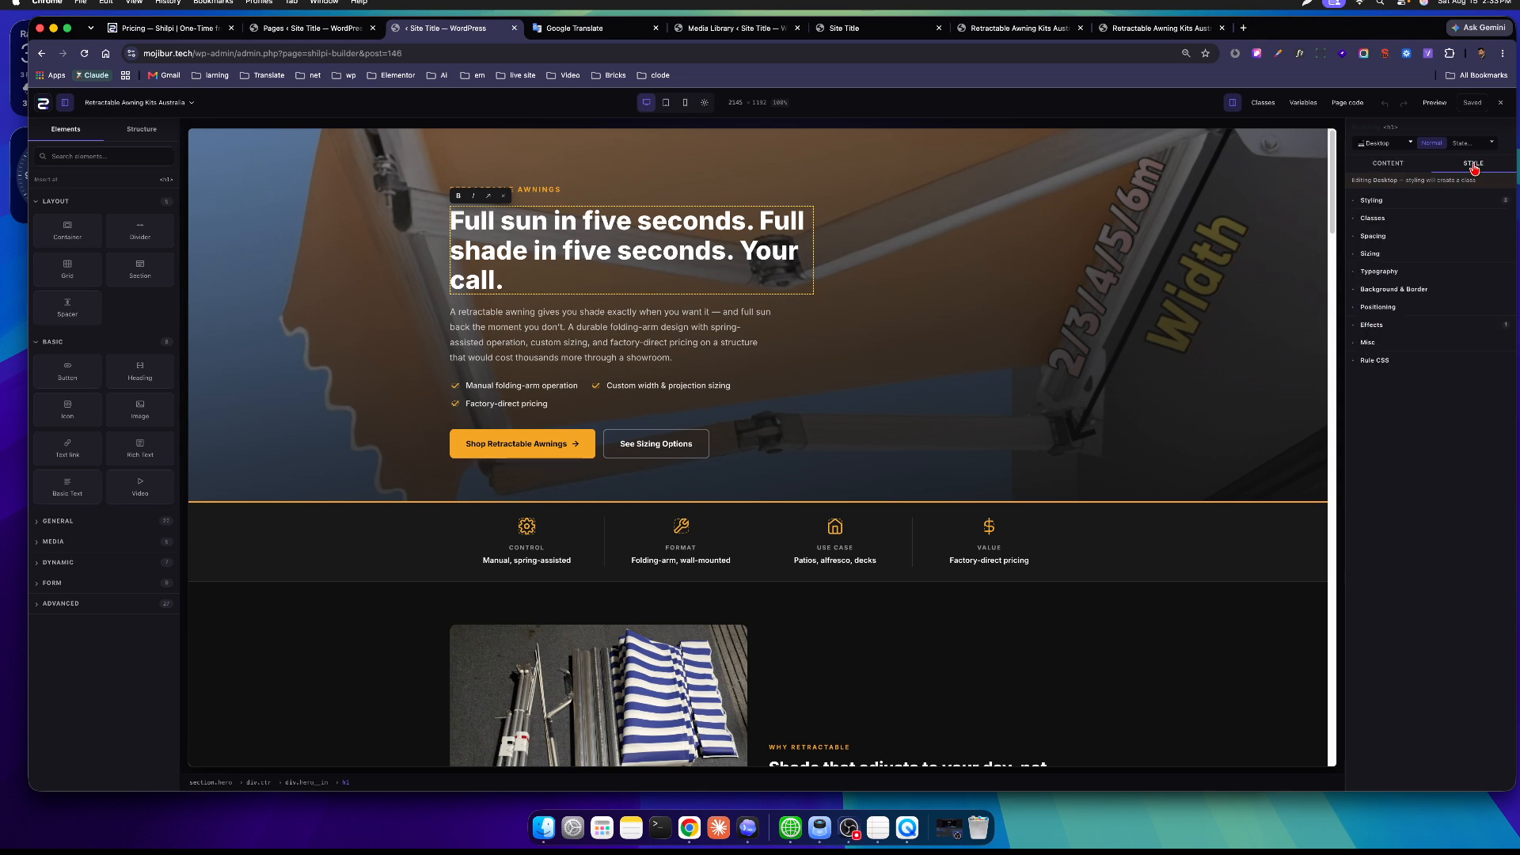
{"action": "left_click", "coordinate": [1372, 202]}
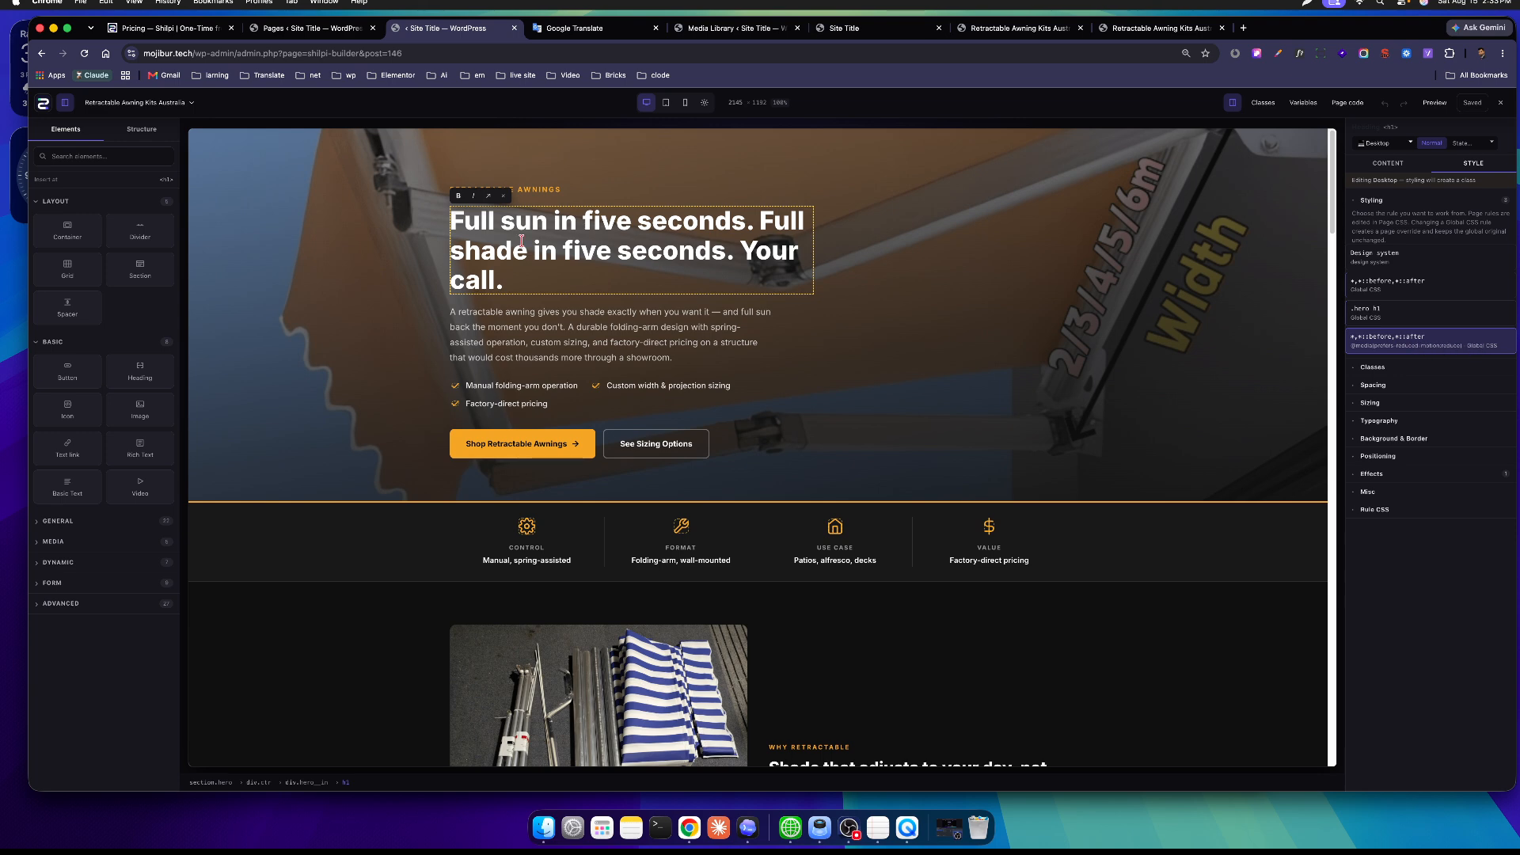
{"action": "left_click", "coordinate": [1366, 474]}
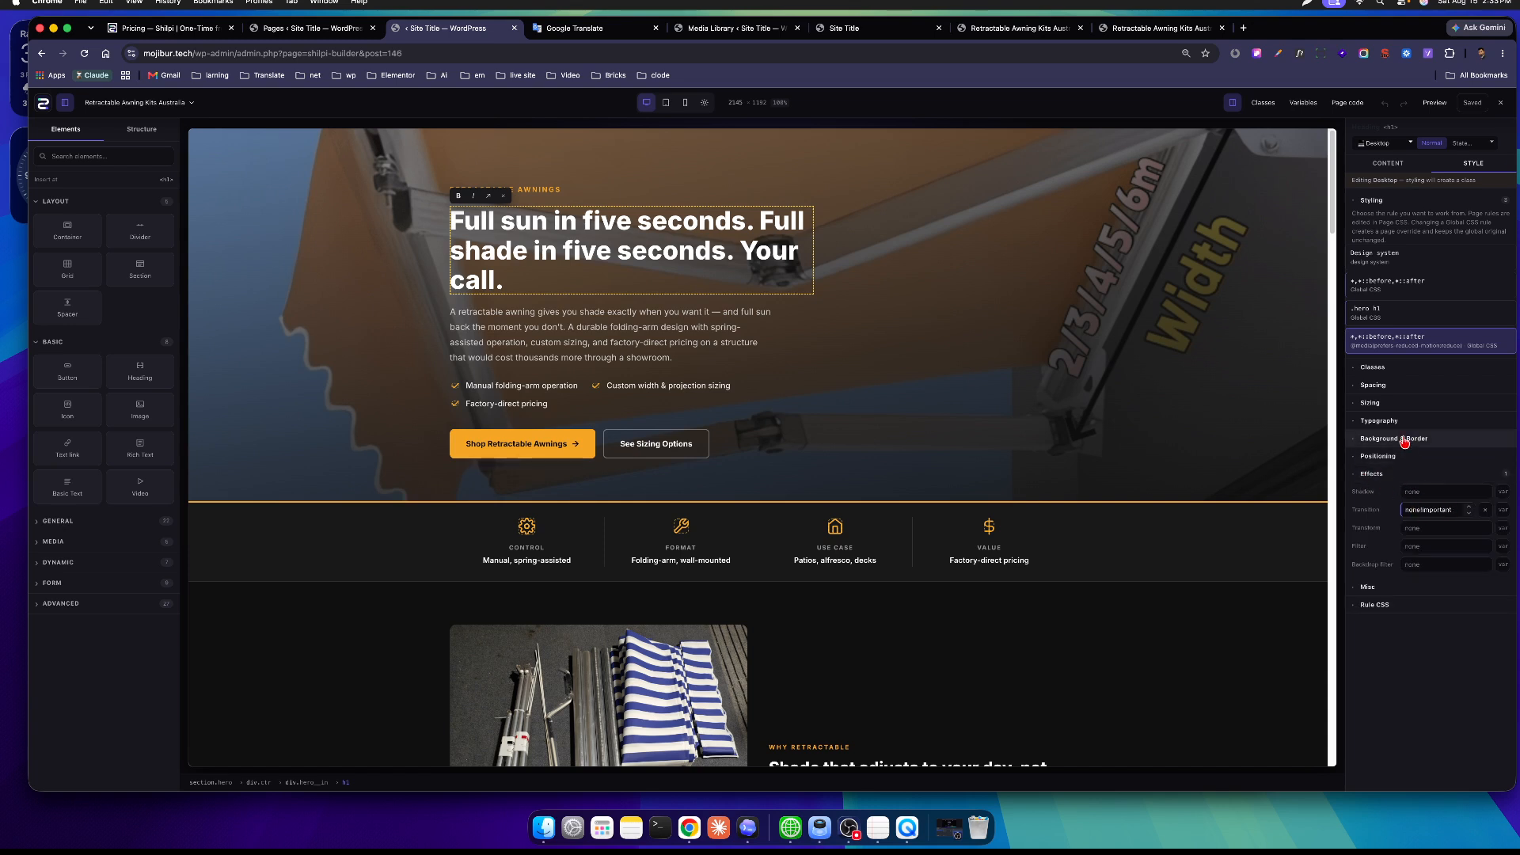
{"action": "left_click", "coordinate": [1366, 475]}
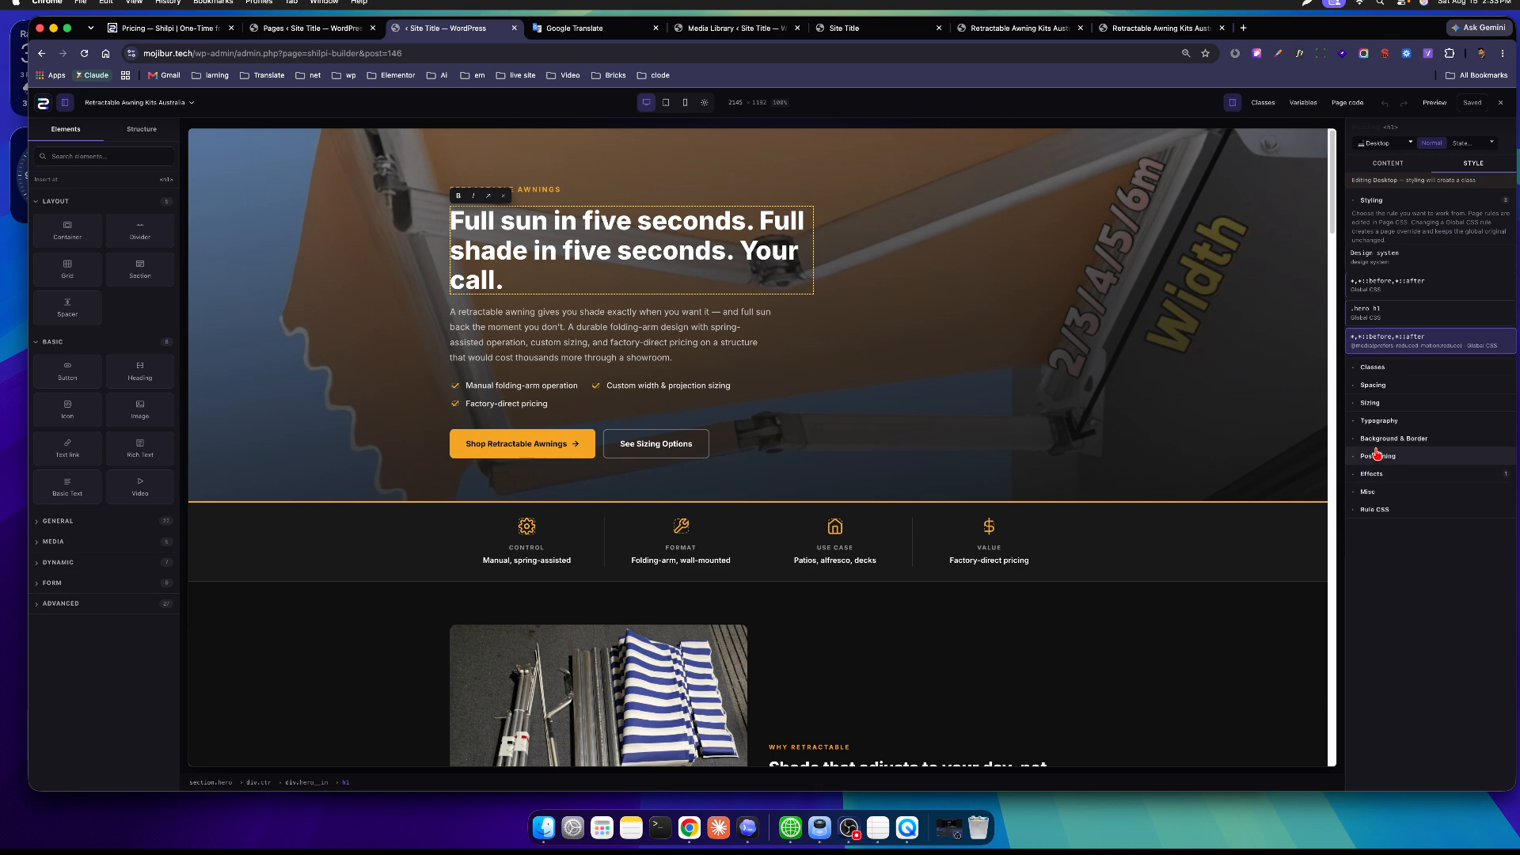
Change the font family in the hero heading's global .hero h1 rule to Abyssinica SIL and check the page.
{"action": "left_click", "coordinate": [1432, 315]}
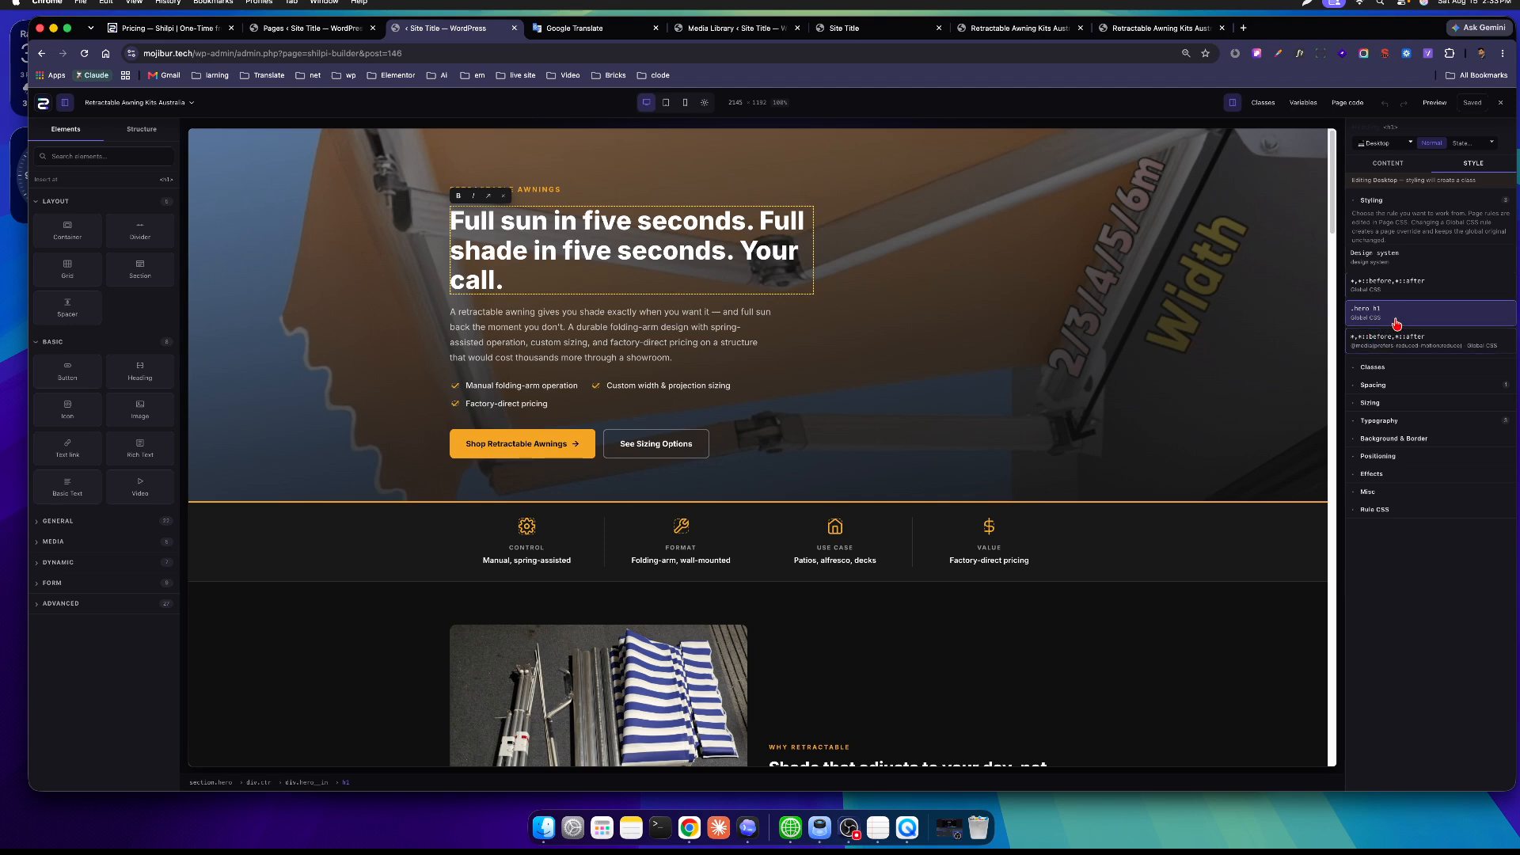
{"action": "left_click", "coordinate": [1373, 422]}
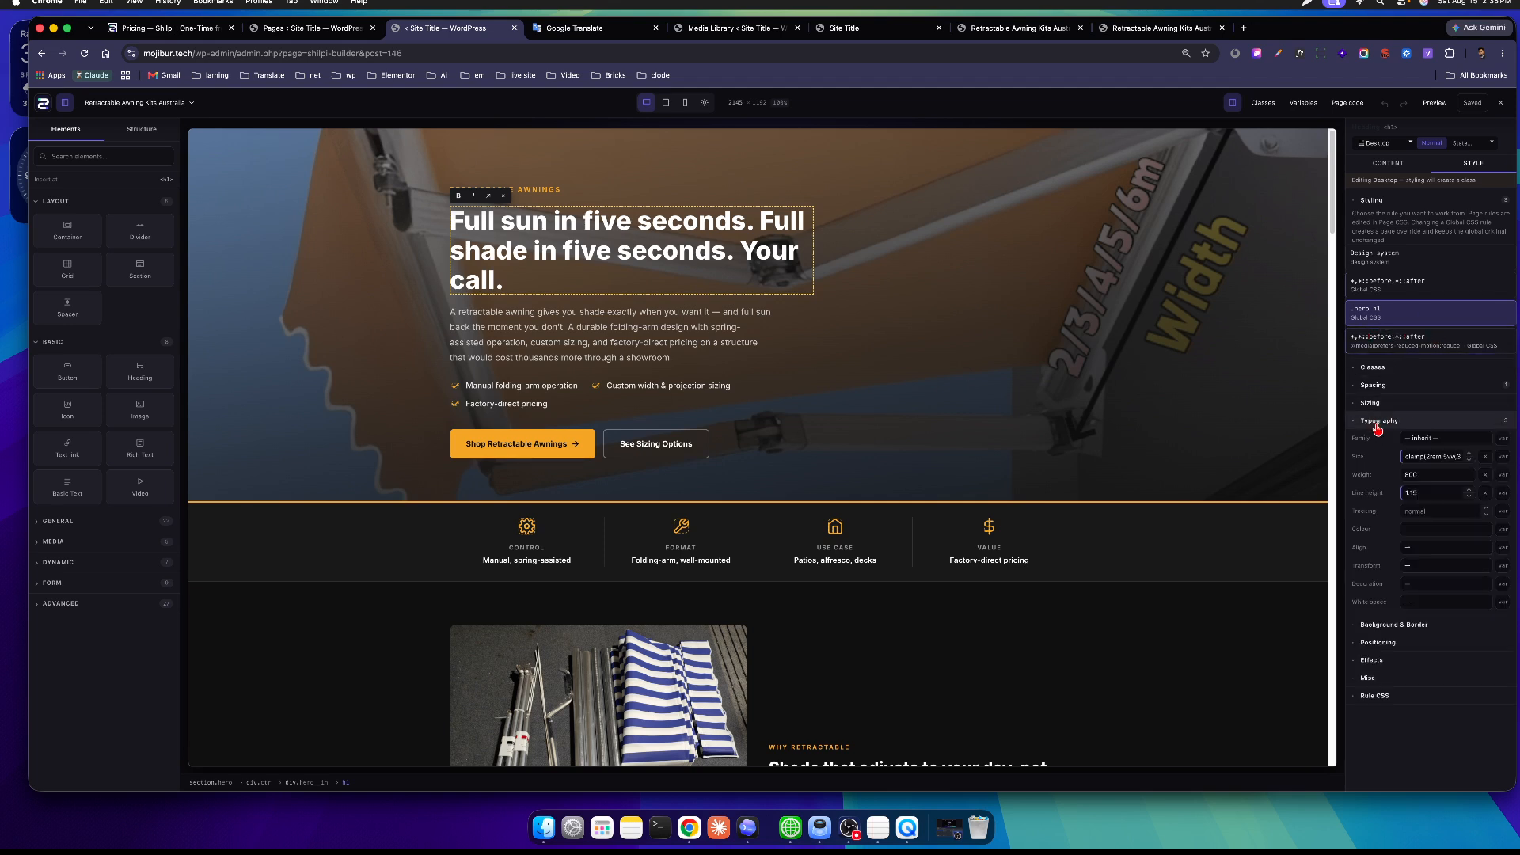
{"action": "left_click", "coordinate": [1461, 442]}
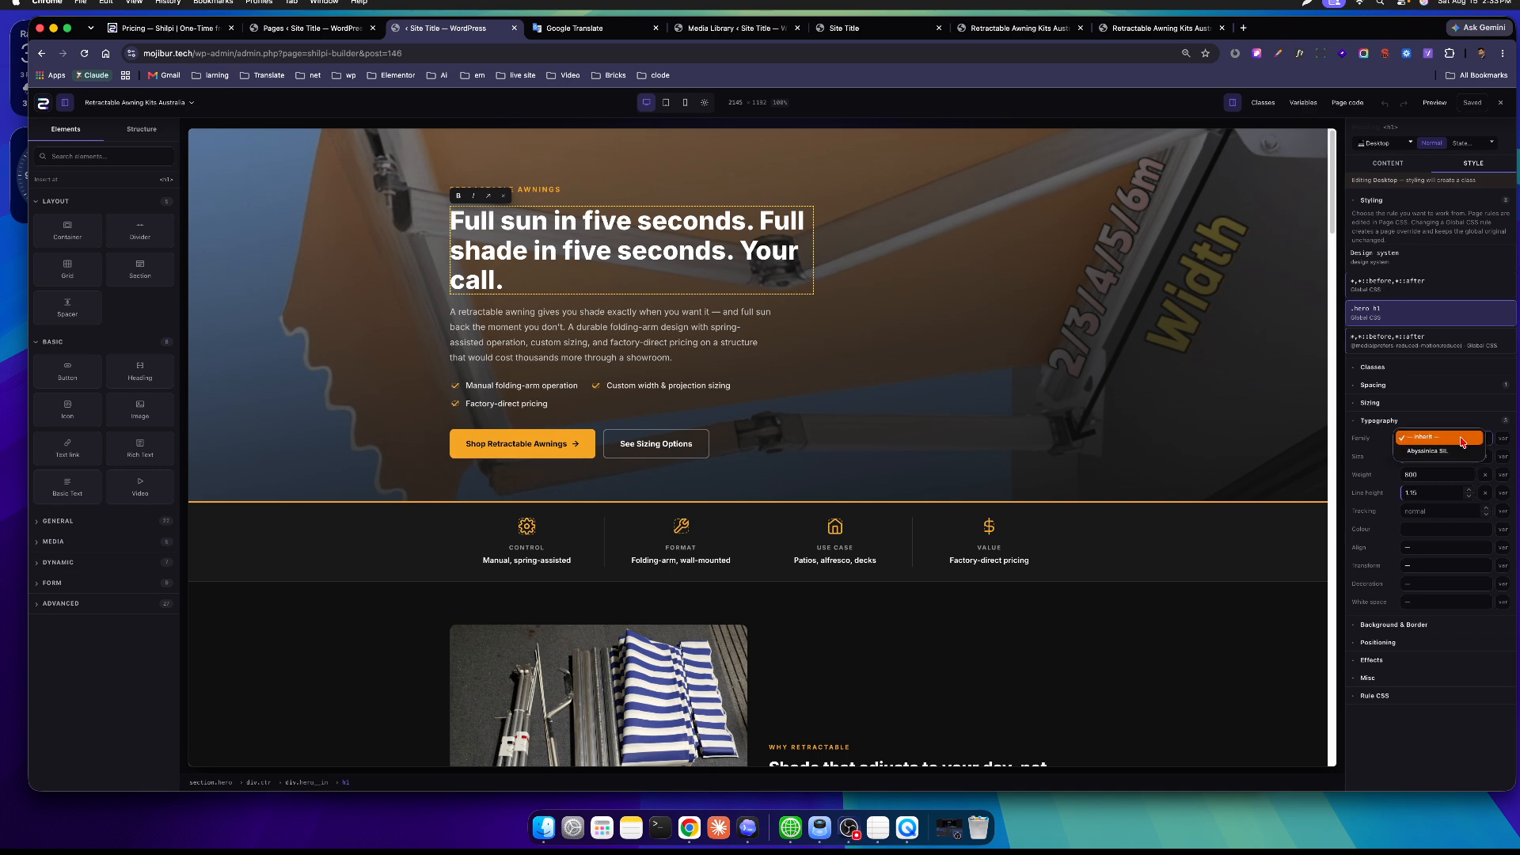
{"action": "key", "text": "Escape"}
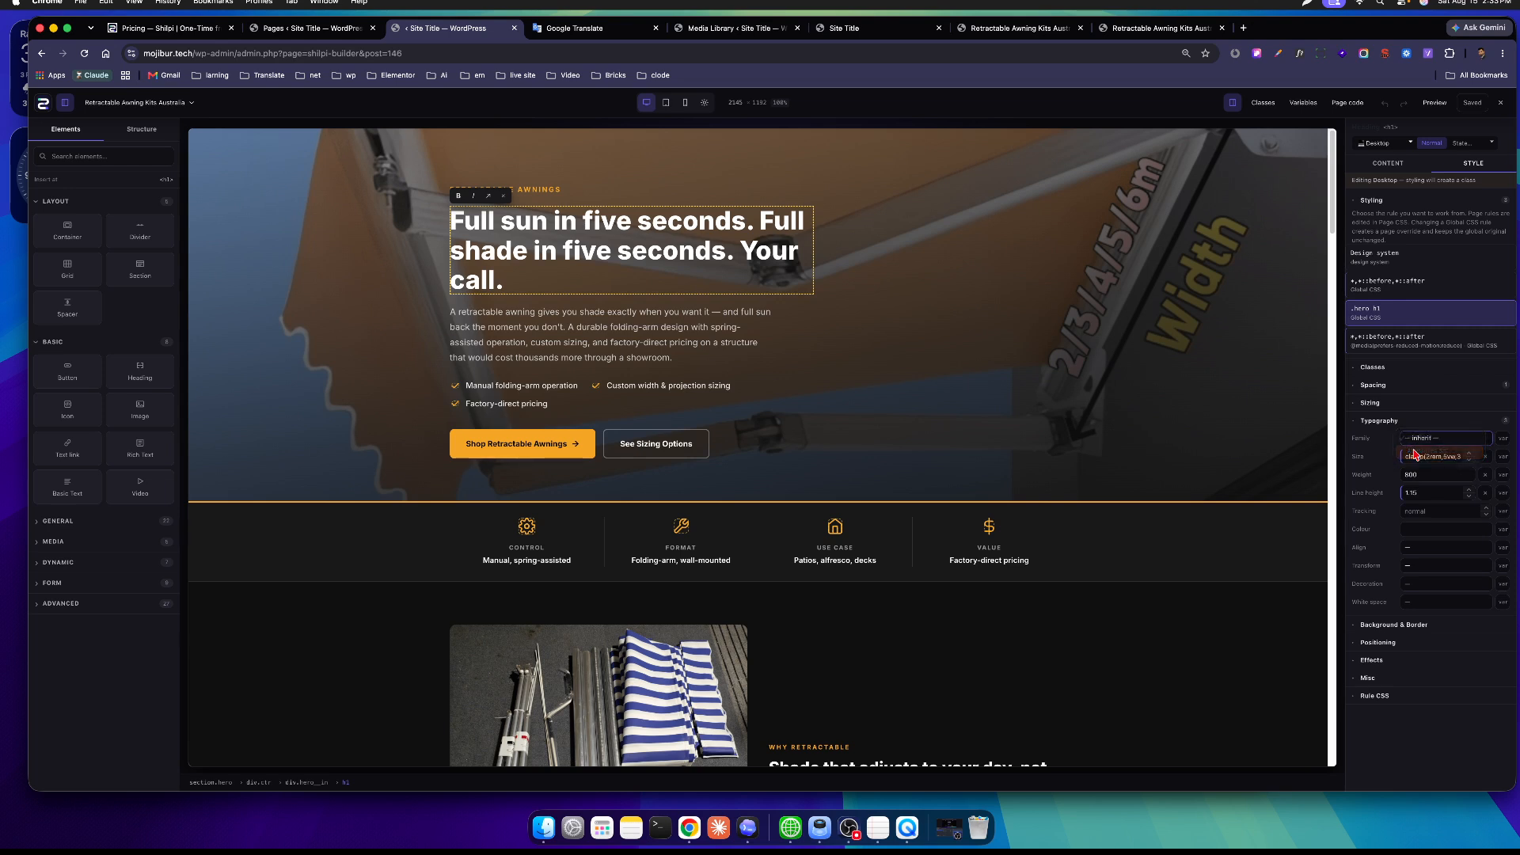
{"action": "left_click", "coordinate": [1415, 455]}
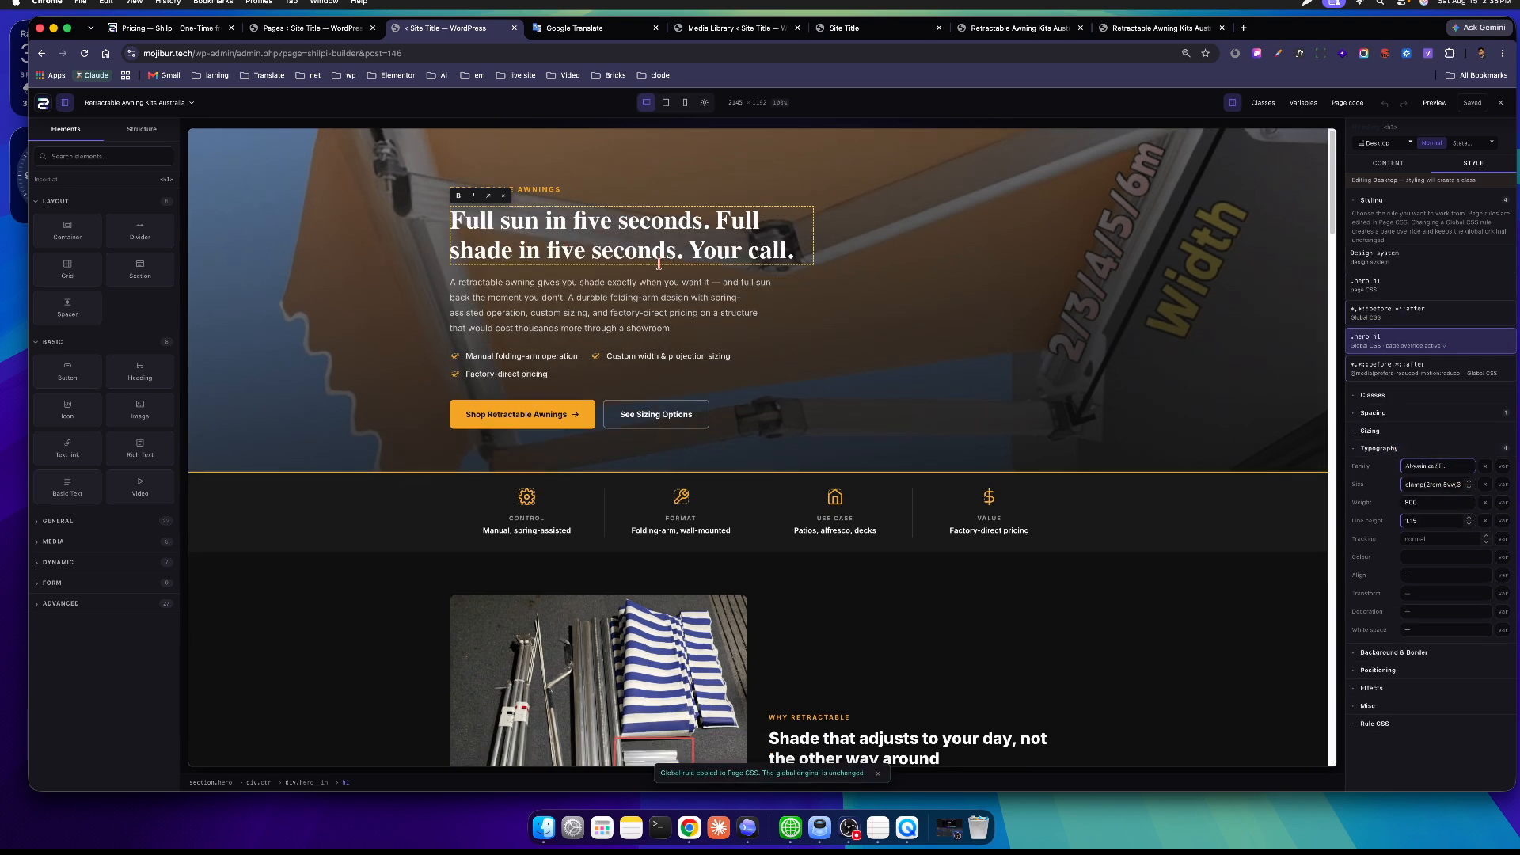
{"action": "scroll", "coordinate": [665, 277], "scroll_direction": "down", "scroll_amount": 6}
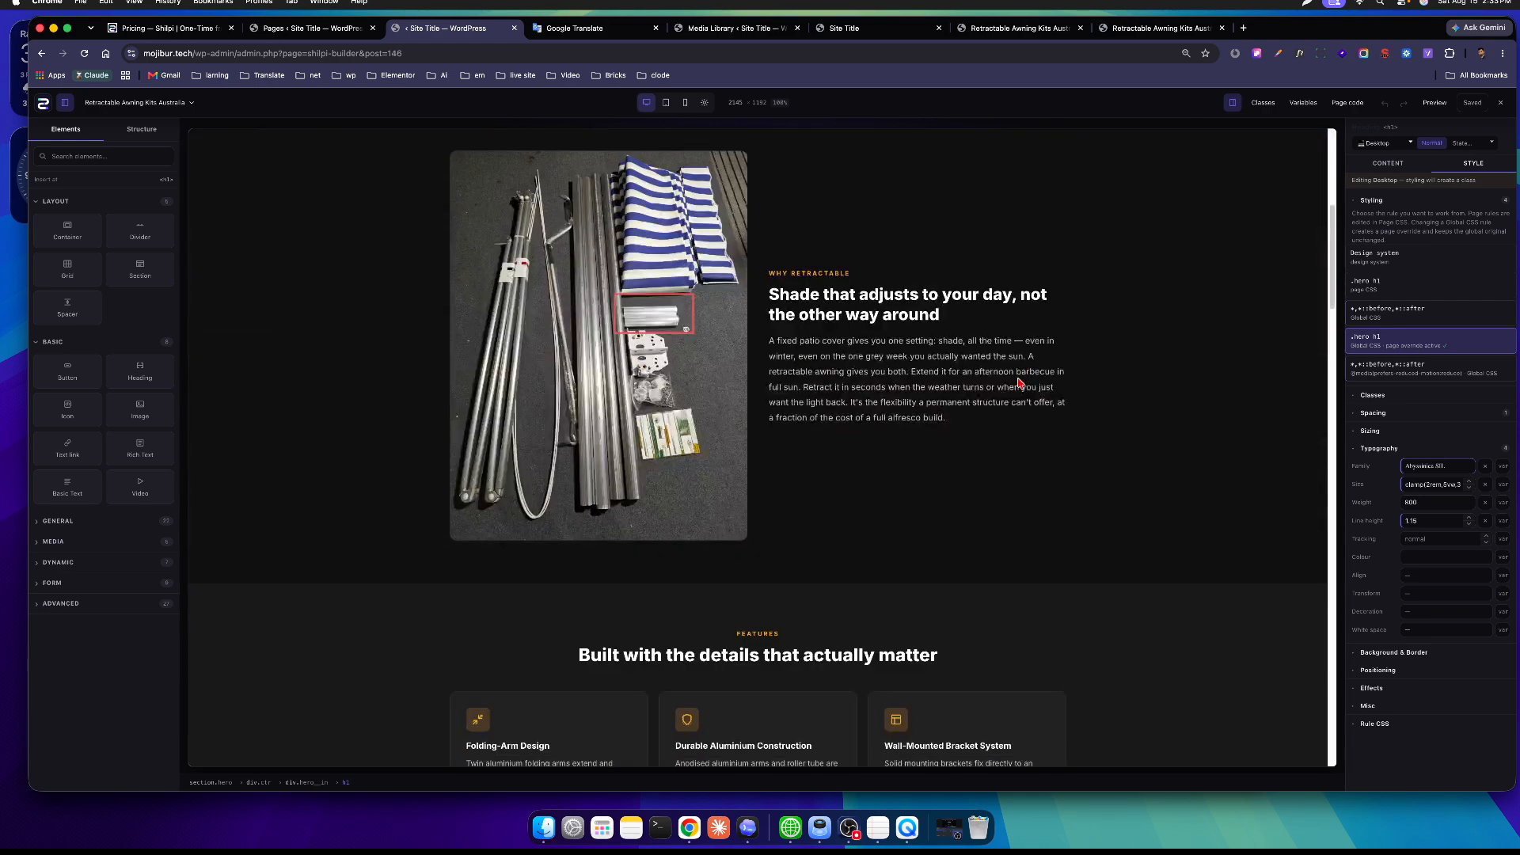
{"action": "scroll", "coordinate": [1017, 388], "scroll_direction": "up", "scroll_amount": 5}
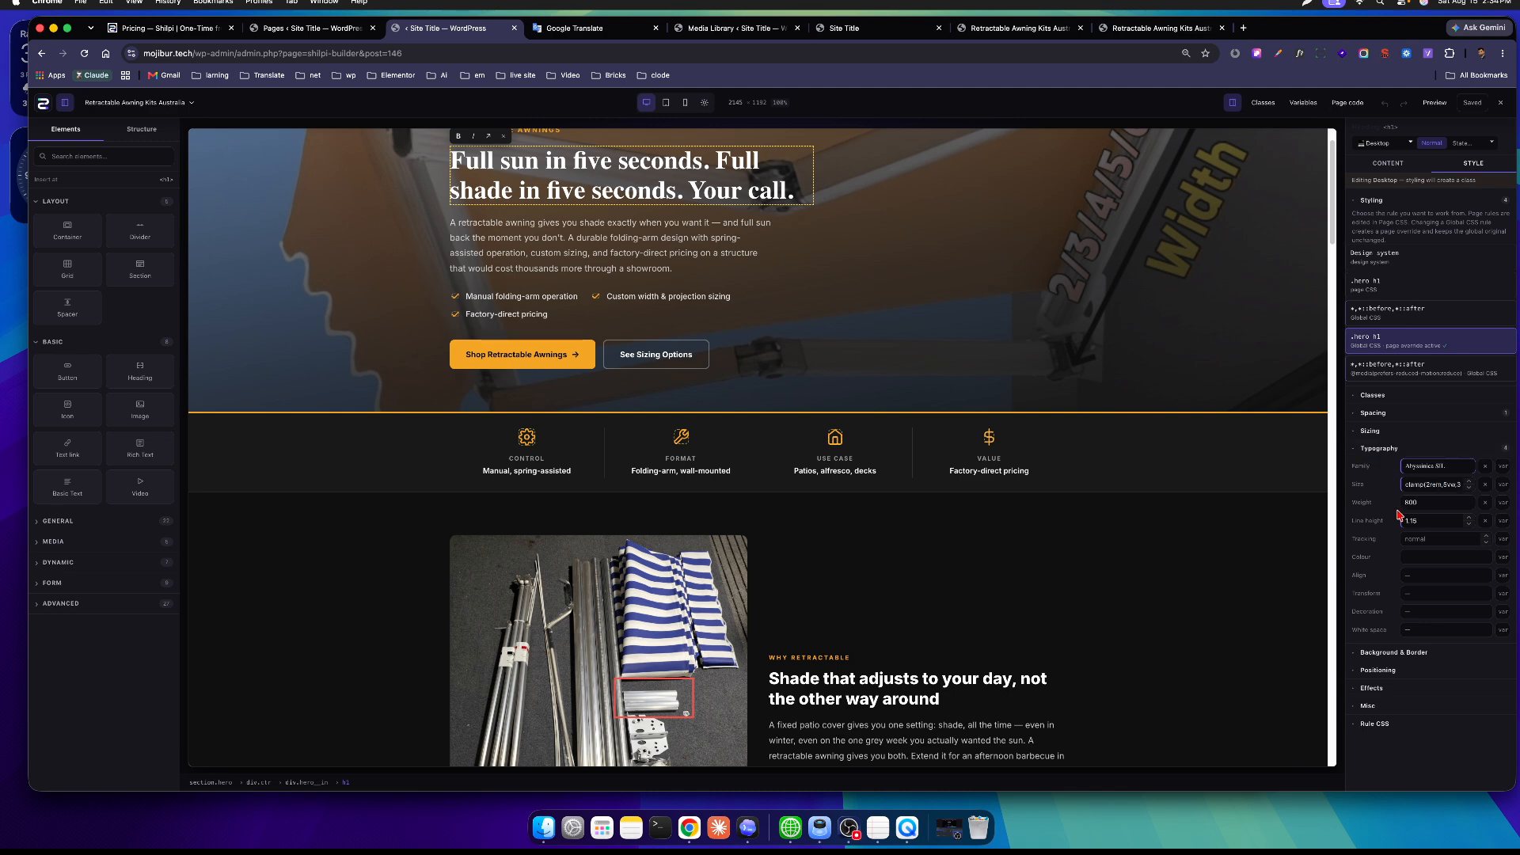
Examine the font weight options, Spacing settings and written CSS declarations of the .hero h1 rule.
{"action": "left_click", "coordinate": [1443, 507]}
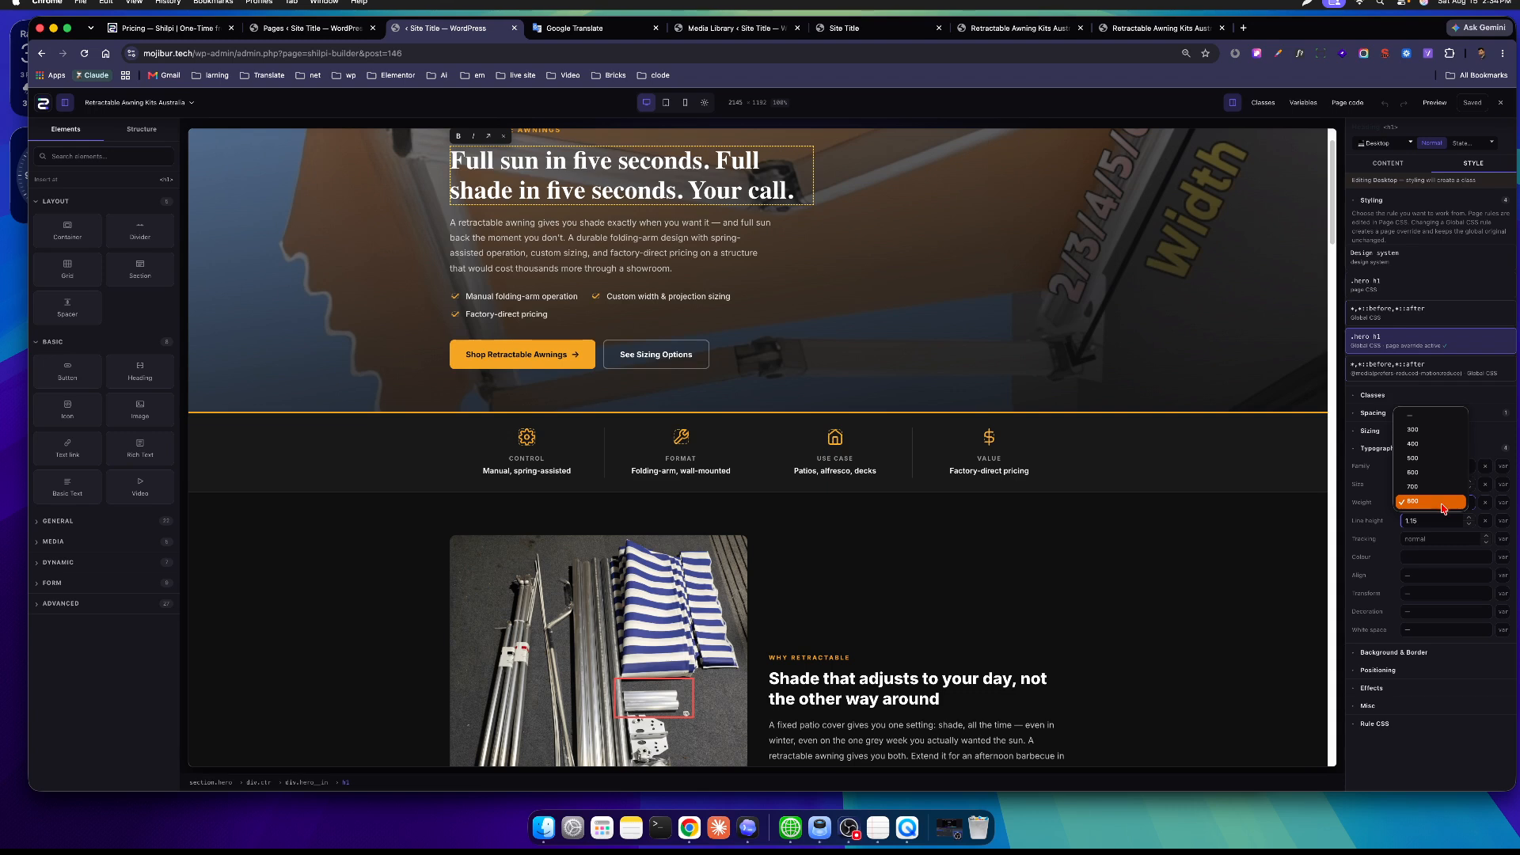
{"action": "left_click", "coordinate": [1388, 448]}
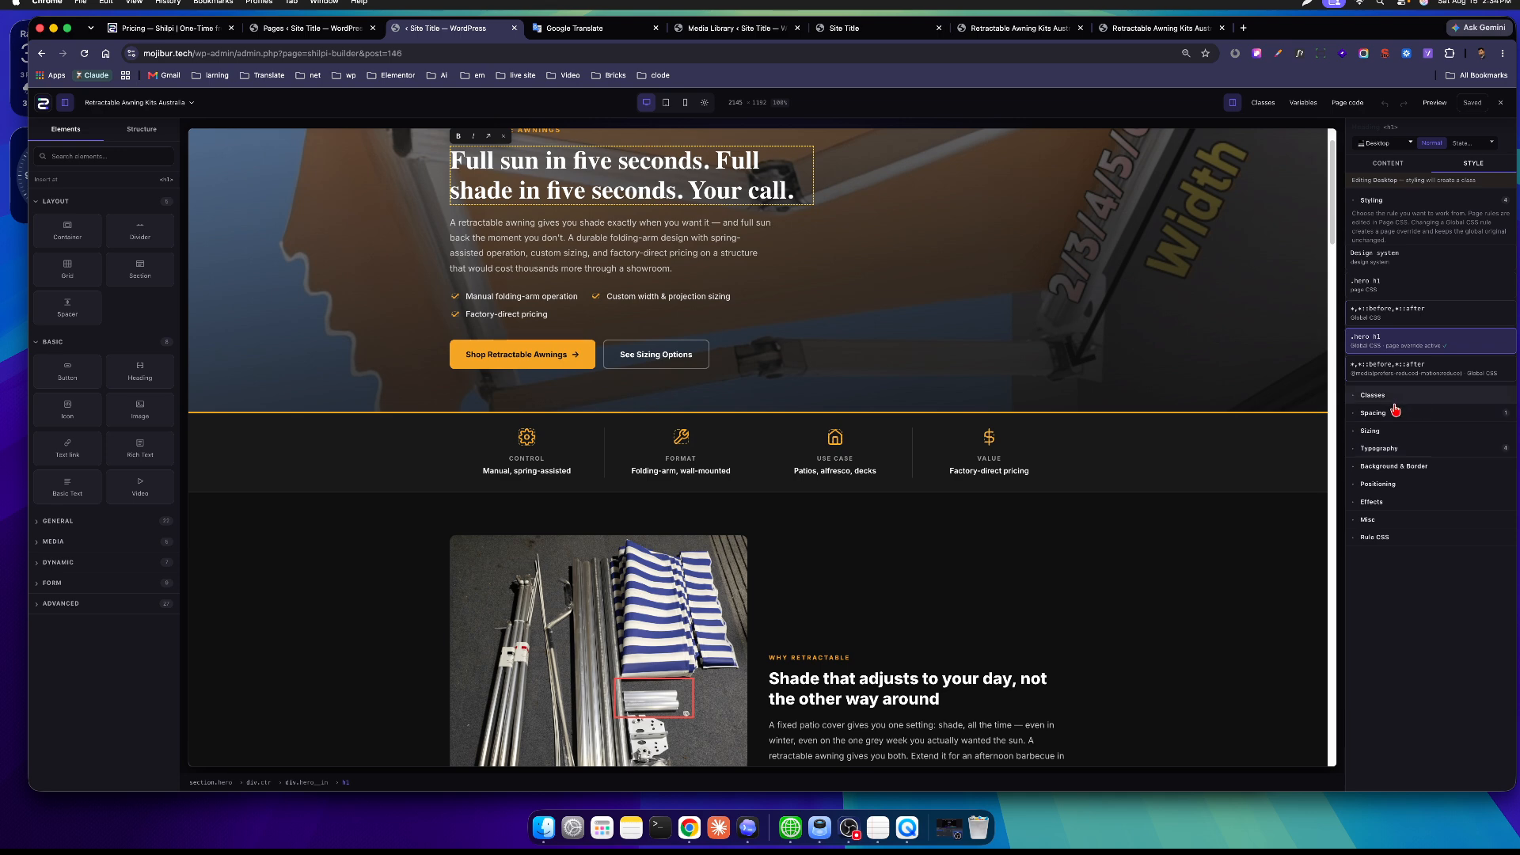
{"action": "left_click", "coordinate": [1364, 417]}
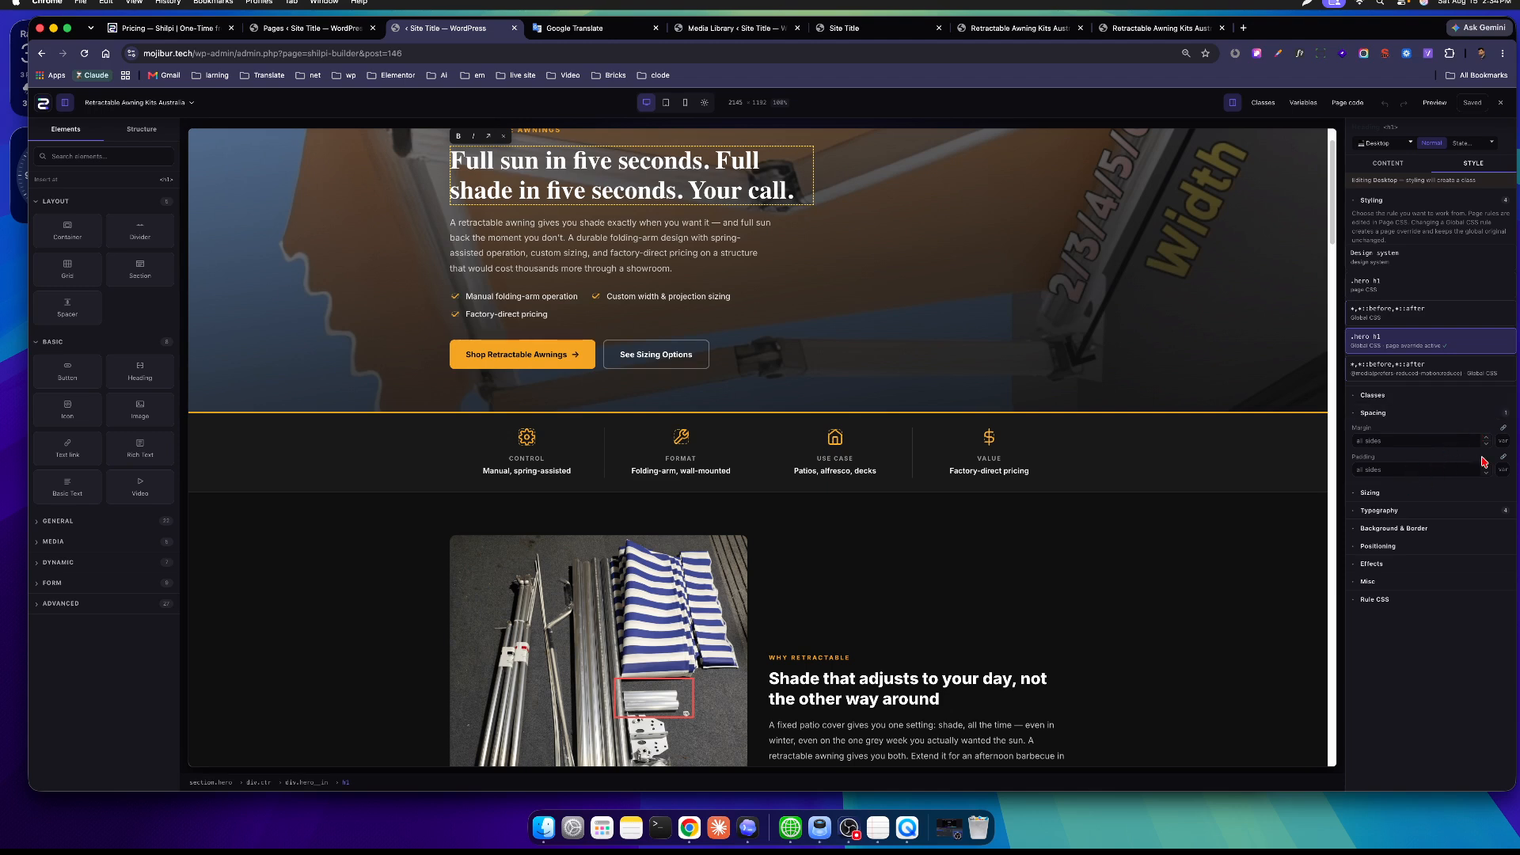
{"action": "left_click", "coordinate": [1377, 420]}
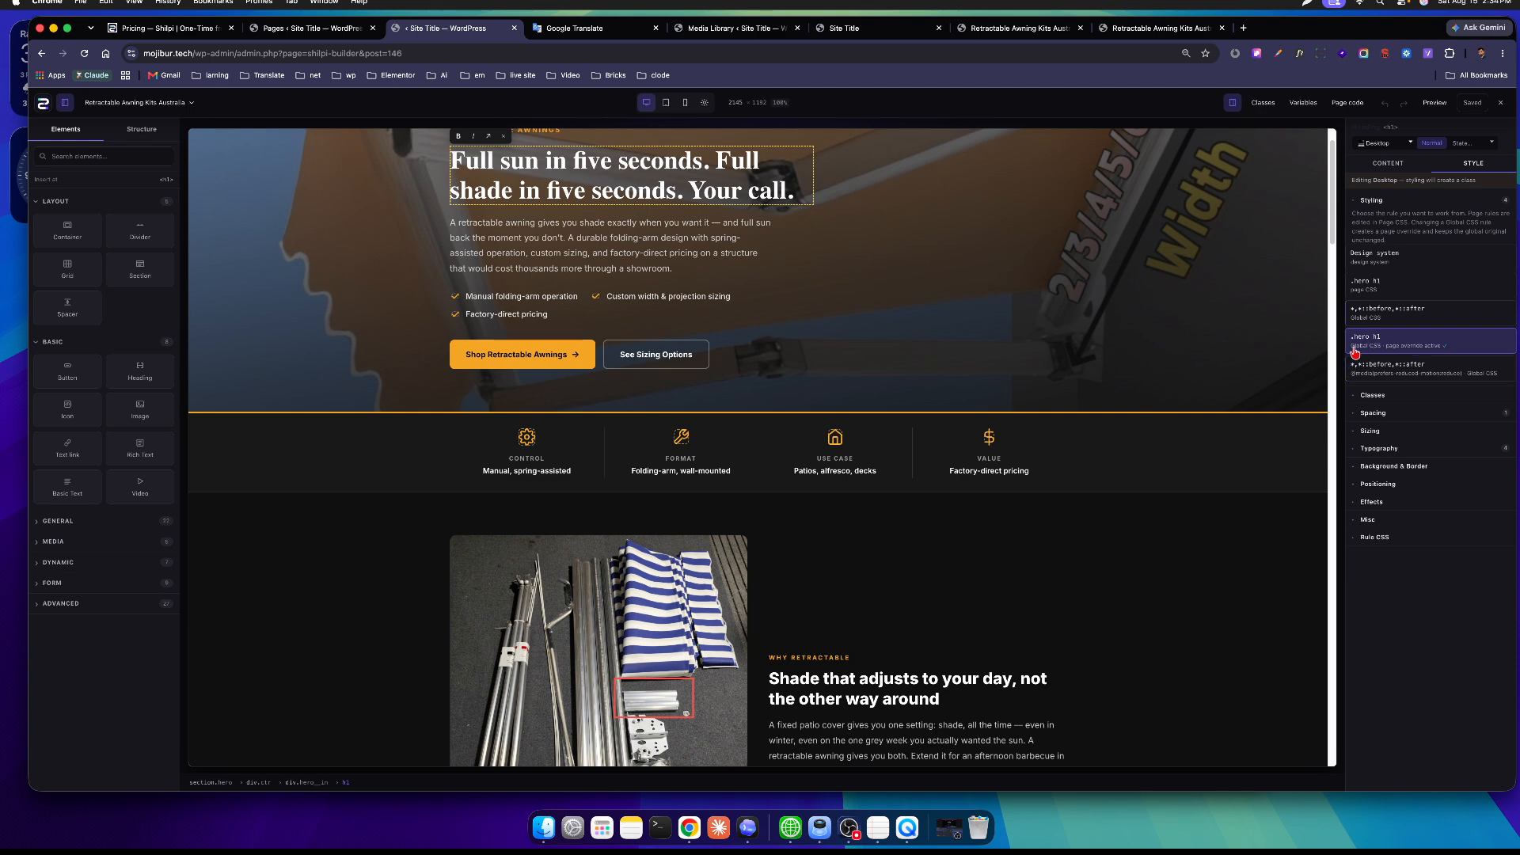
{"action": "left_click", "coordinate": [1370, 539]}
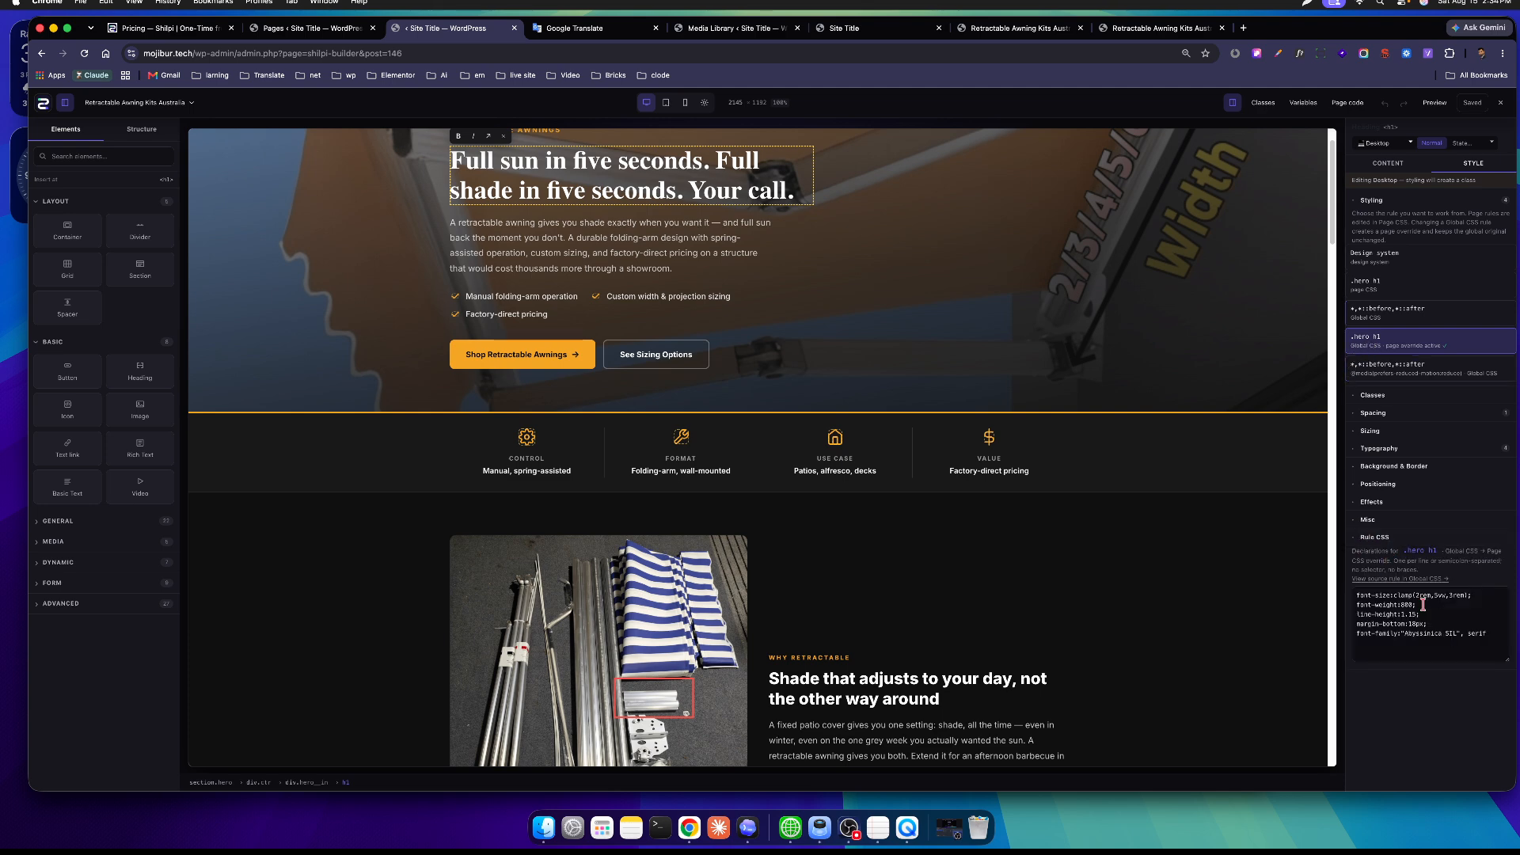
{"action": "scroll", "coordinate": [627, 269], "scroll_direction": "up", "scroll_amount": 1}
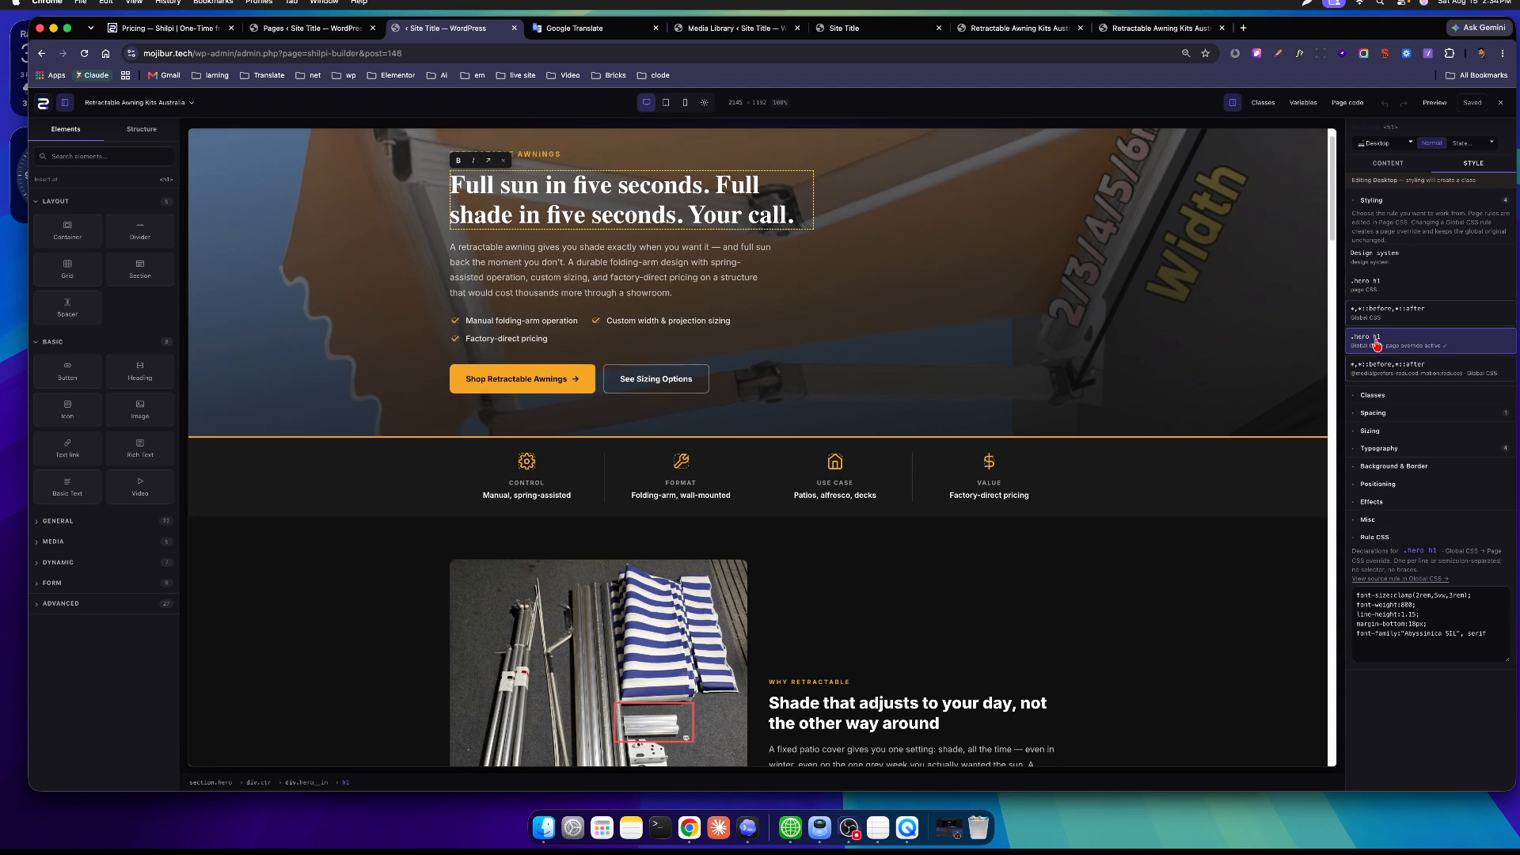
Try adding a display: none declaration to the global .hero h1 rule's CSS, and delete it again.
{"action": "left_click_drag", "start_coordinate": [1493, 633], "coordinate": [1350, 595]}
{"action": "left_click", "coordinate": [1421, 650]}
{"action": "type", "text": "d"}
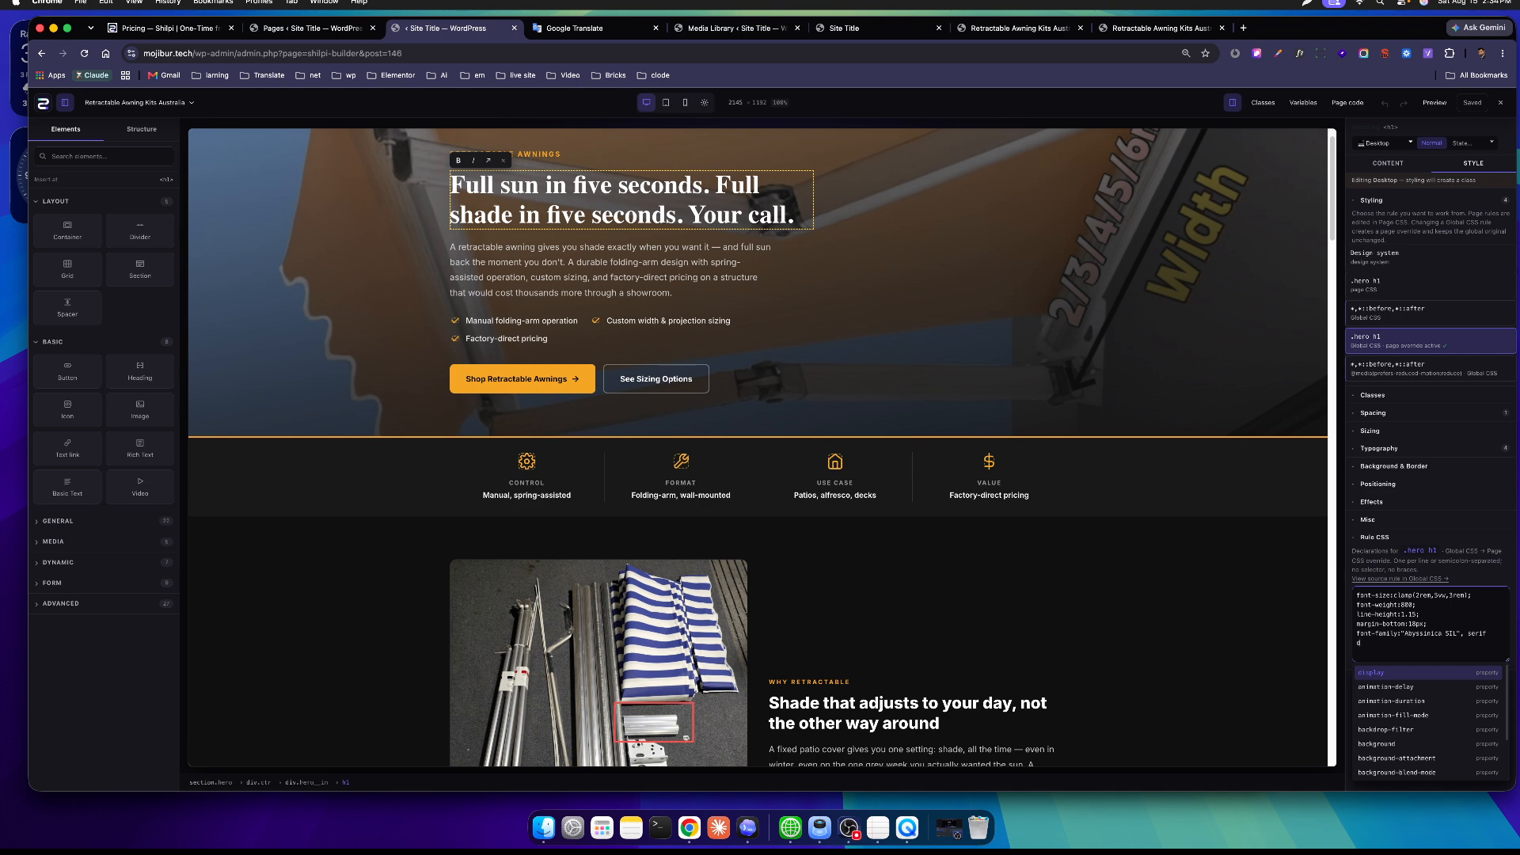
{"action": "key", "text": "Return"}
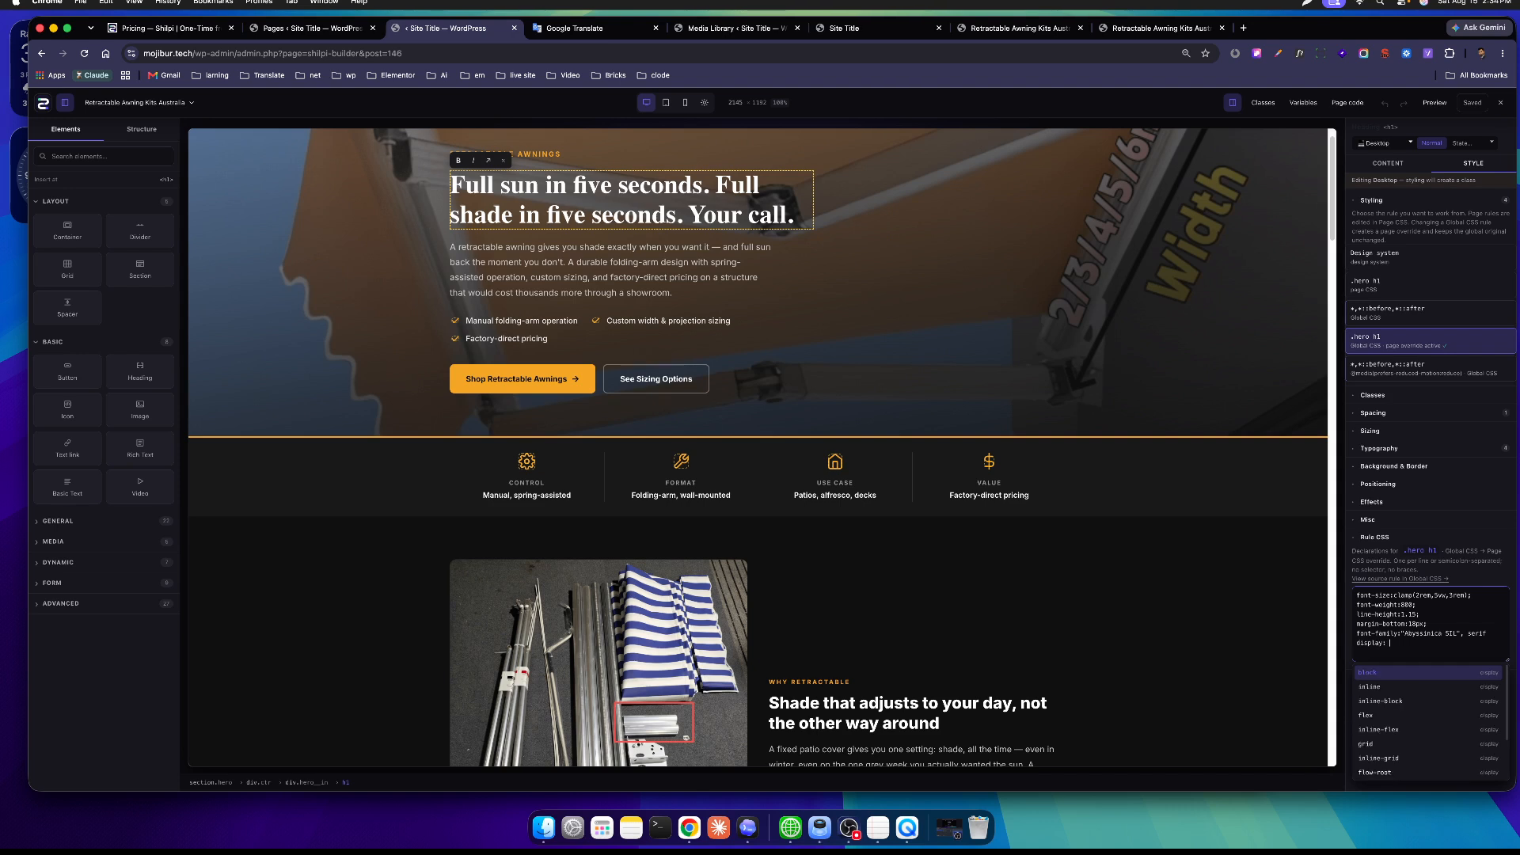
{"action": "type", "text": "n"}
{"action": "key", "text": "Return"}
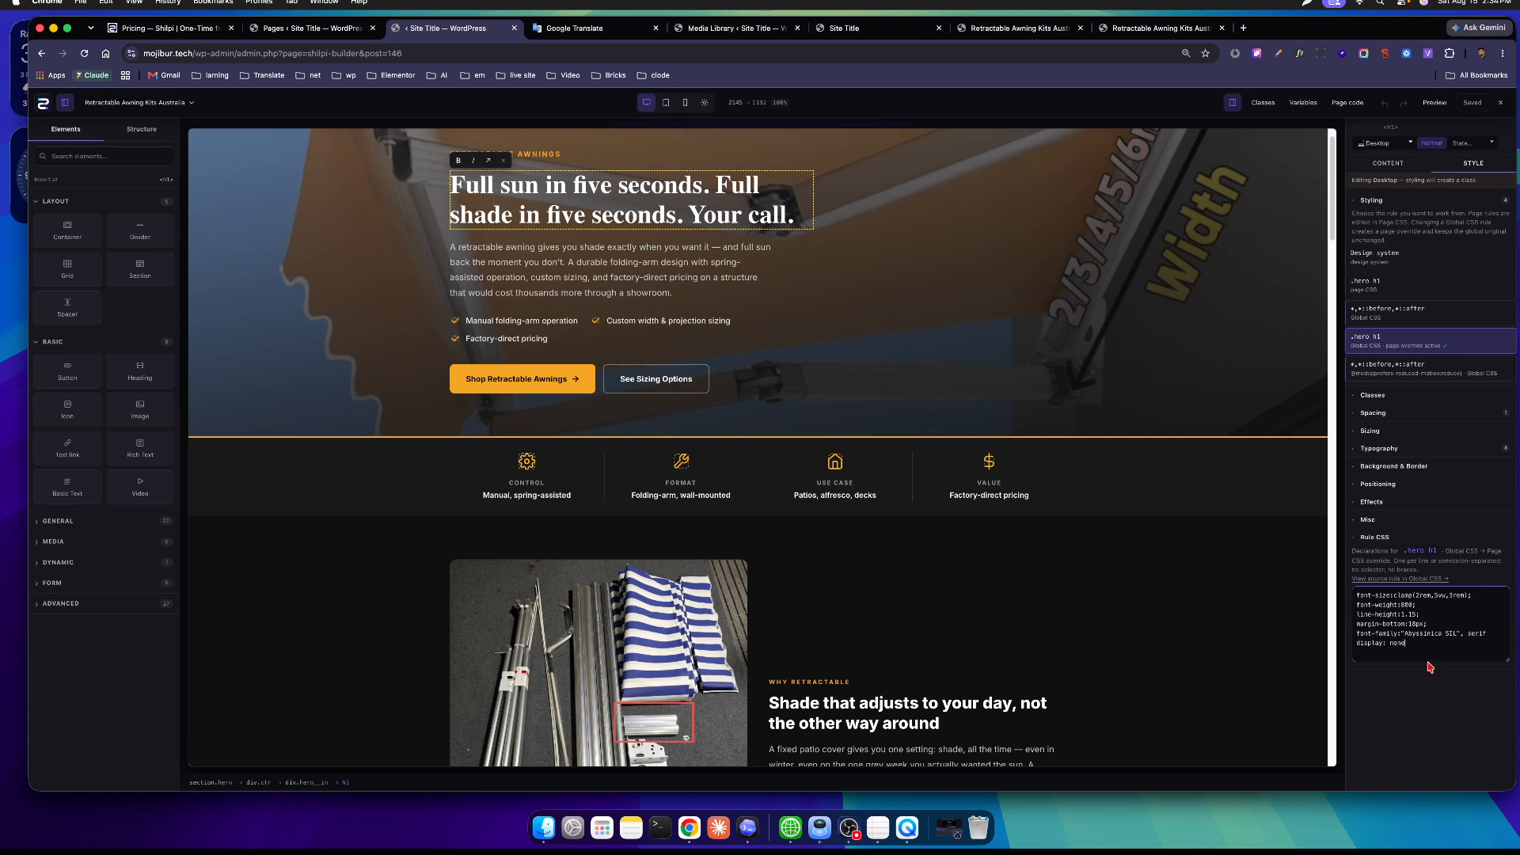
{"action": "left_click_drag", "start_coordinate": [1417, 646], "coordinate": [1355, 643]}
{"action": "key", "text": "BackSpace"}
Select the Page CSS version of the .hero h1 rule and examine its declarations and Typography settings.
{"action": "left_click", "coordinate": [1443, 287]}
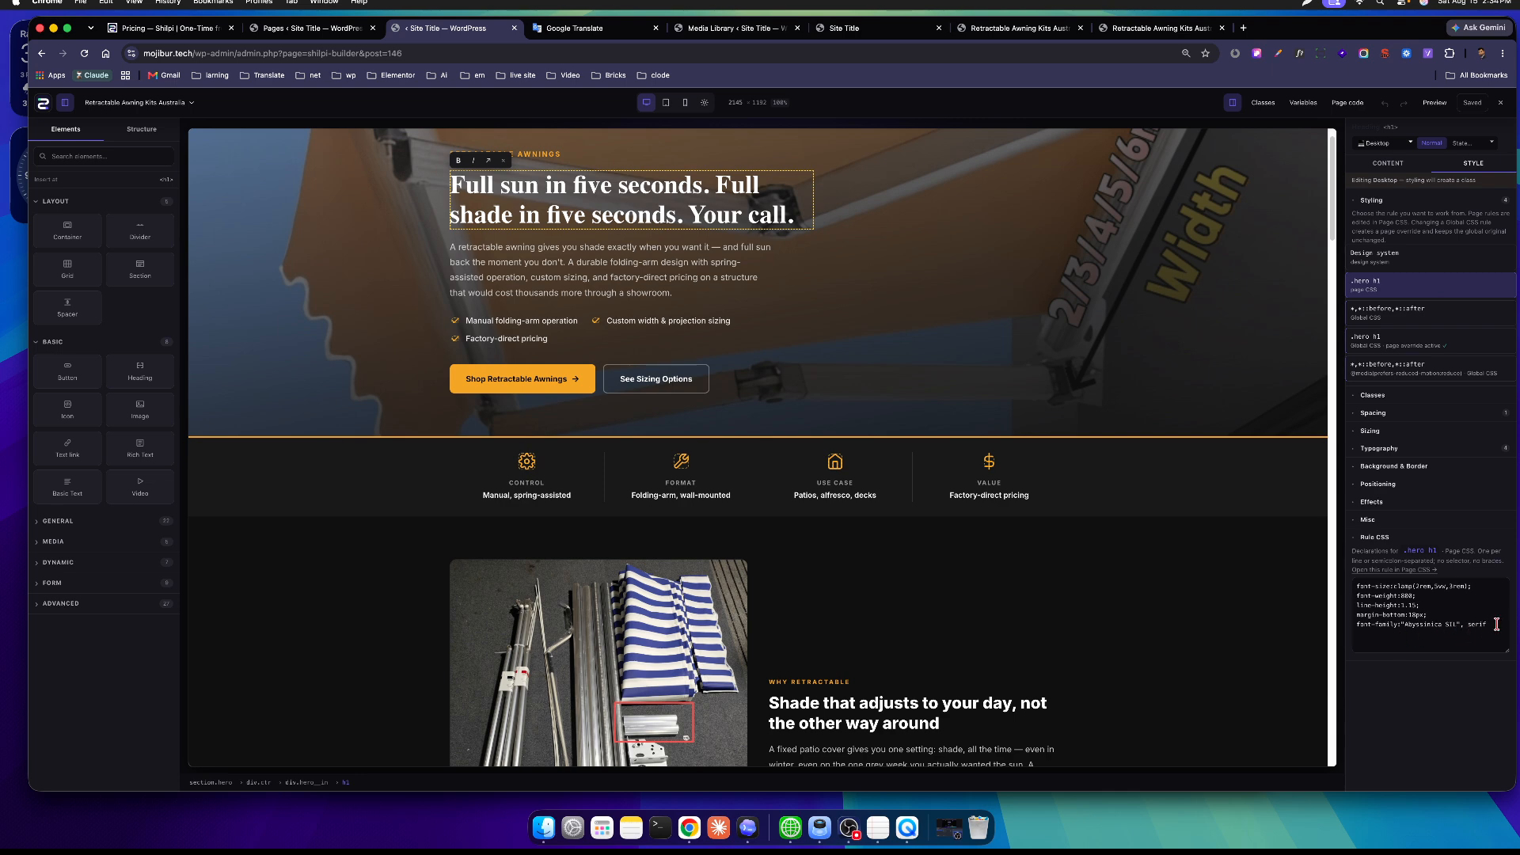
{"action": "left_click_drag", "start_coordinate": [1496, 624], "coordinate": [1350, 589]}
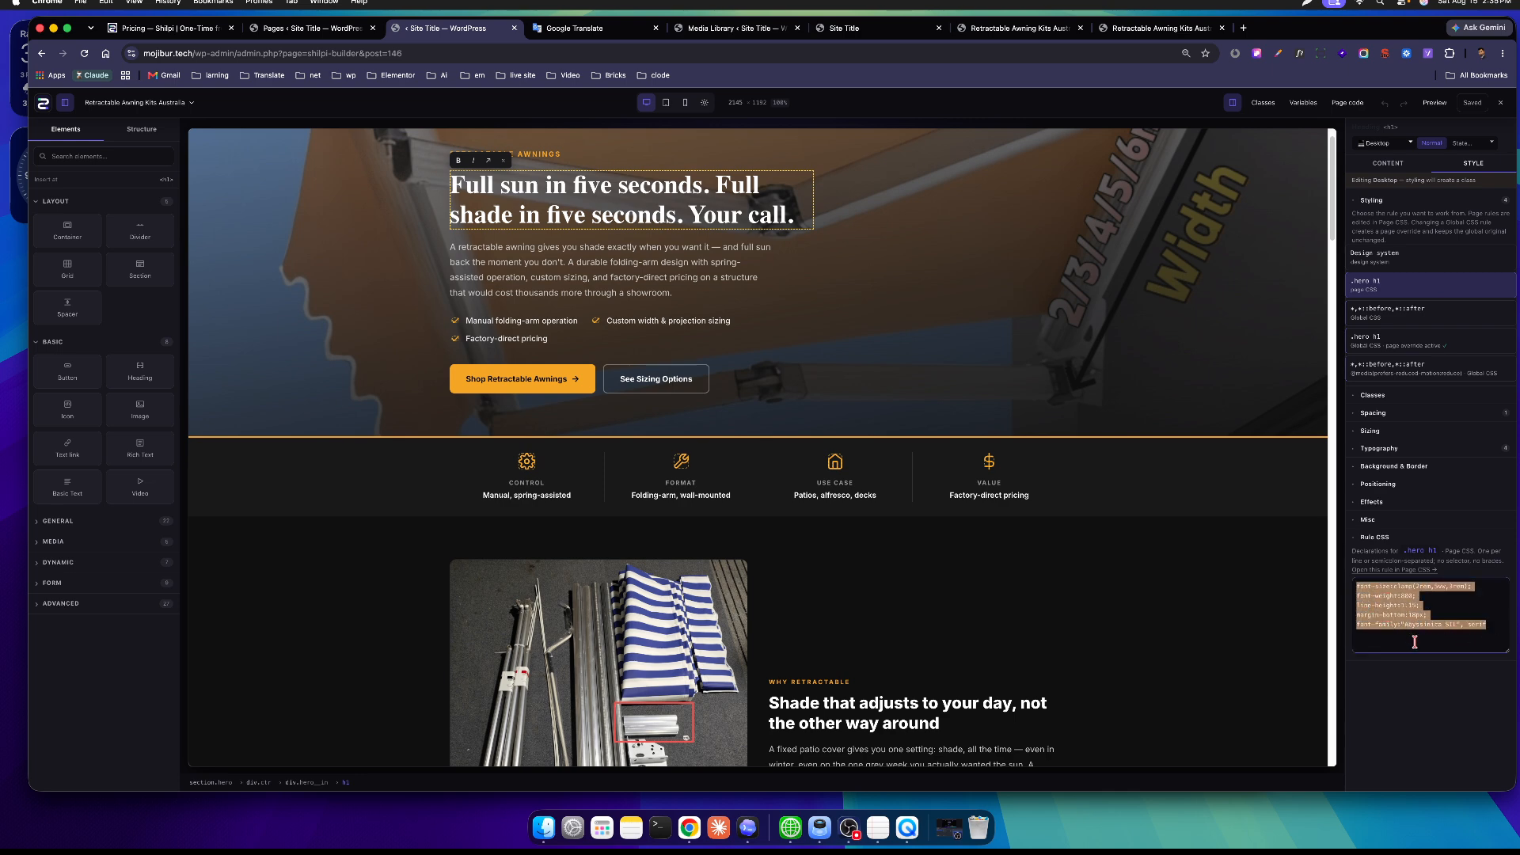
{"action": "left_click", "coordinate": [1376, 448]}
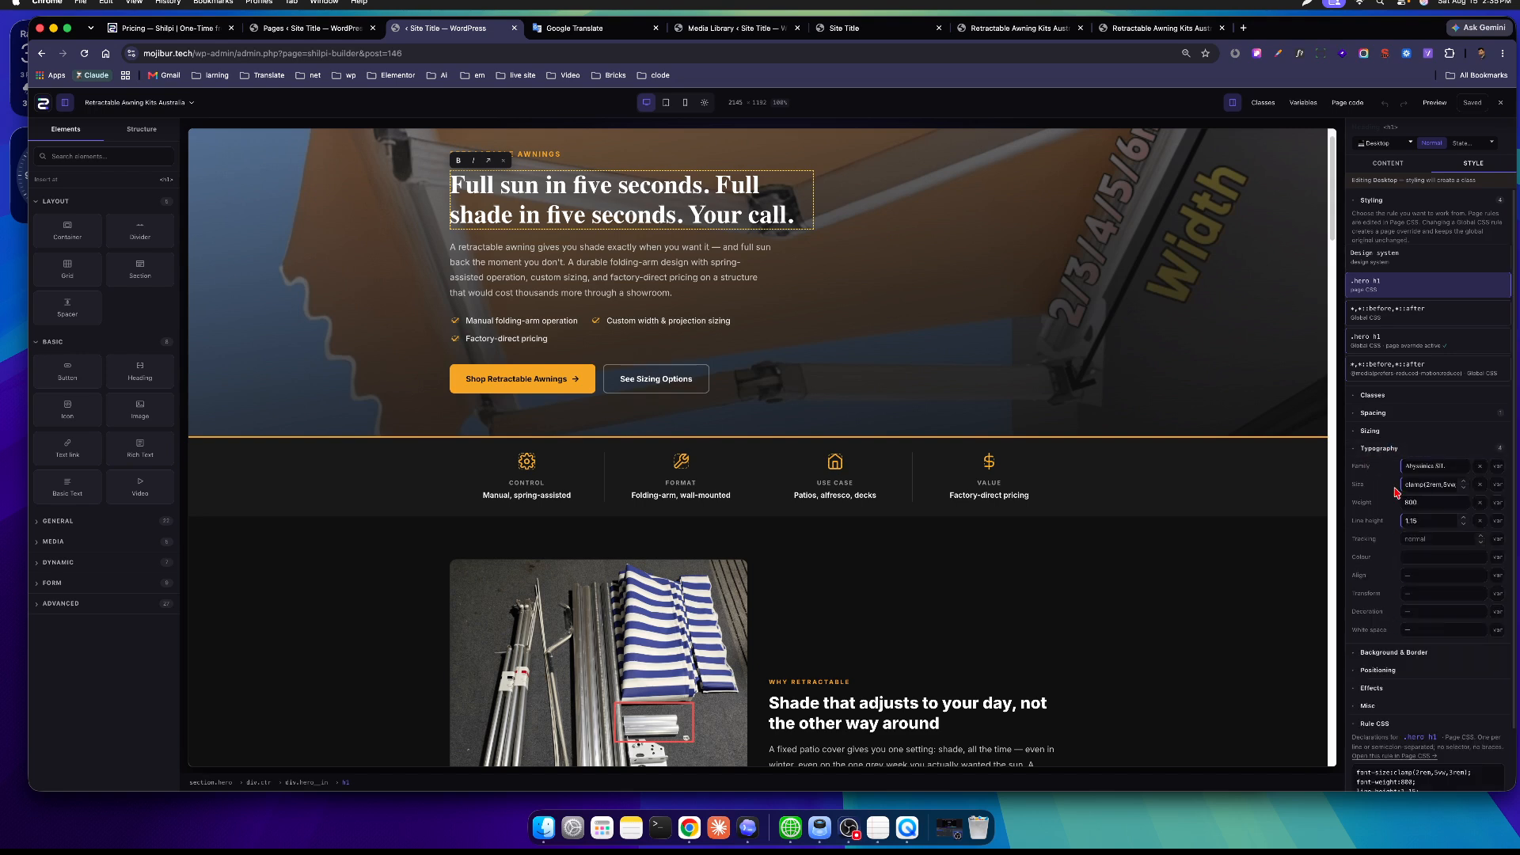
Switch the hero heading's styling to the Design system entry and open its Typography settings.
{"action": "left_click", "coordinate": [1357, 450]}
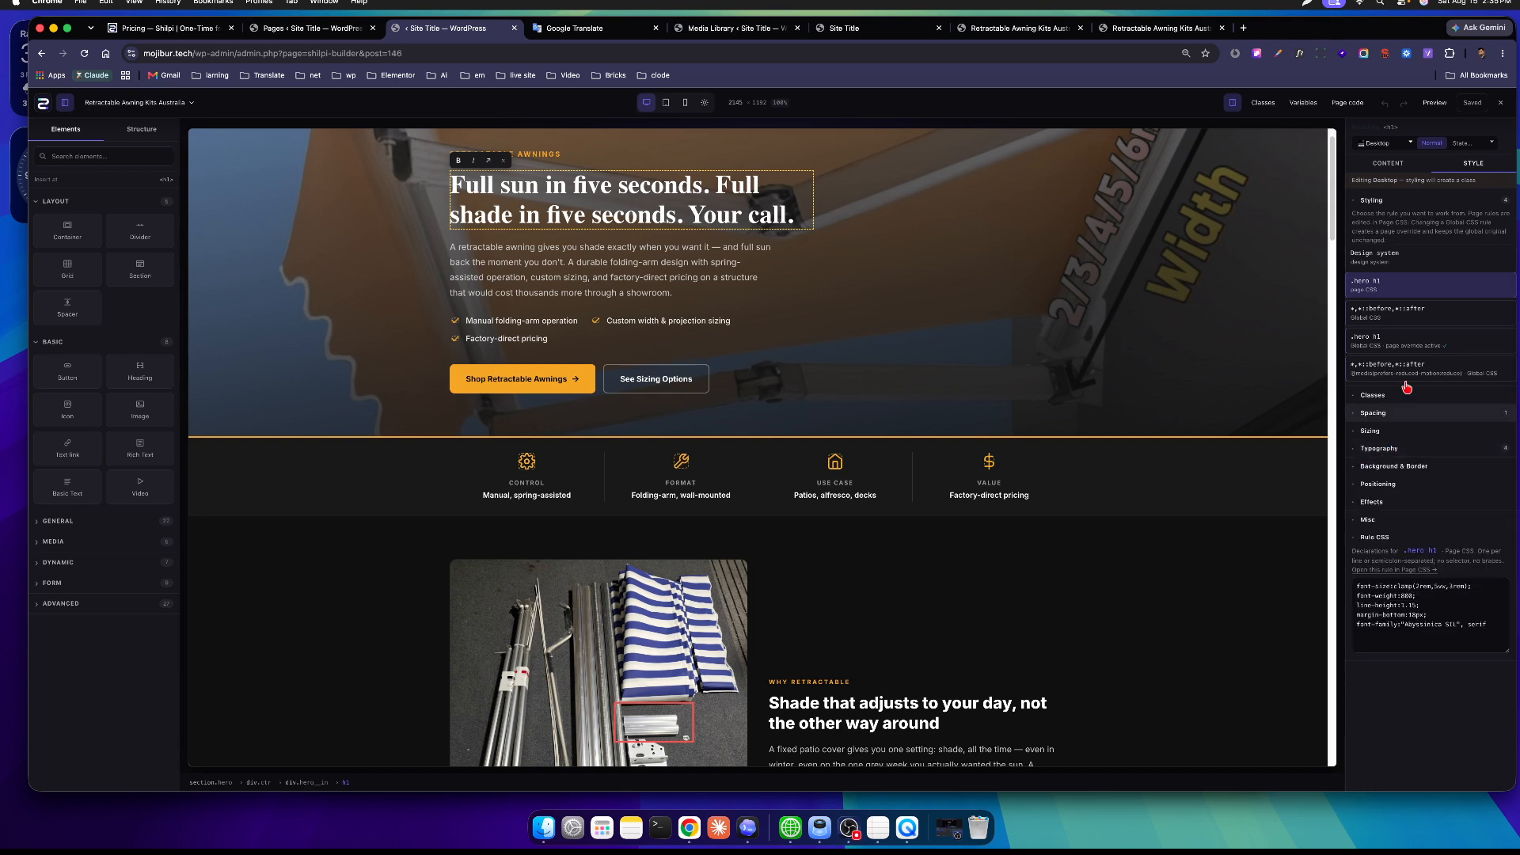
{"action": "left_click", "coordinate": [1442, 264]}
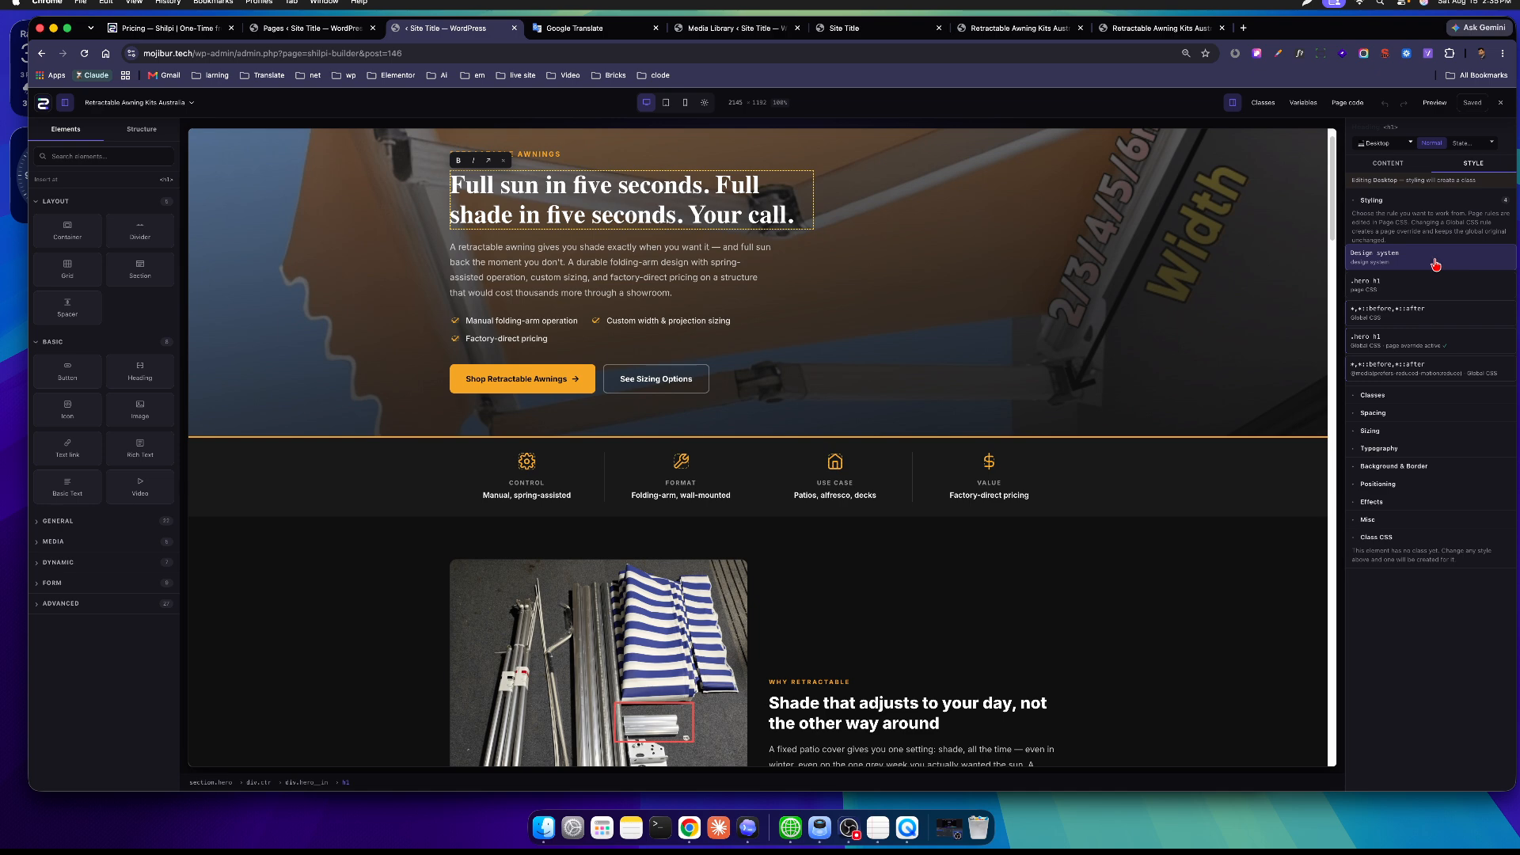
{"action": "left_click", "coordinate": [1385, 540]}
{"action": "left_click", "coordinate": [1356, 450]}
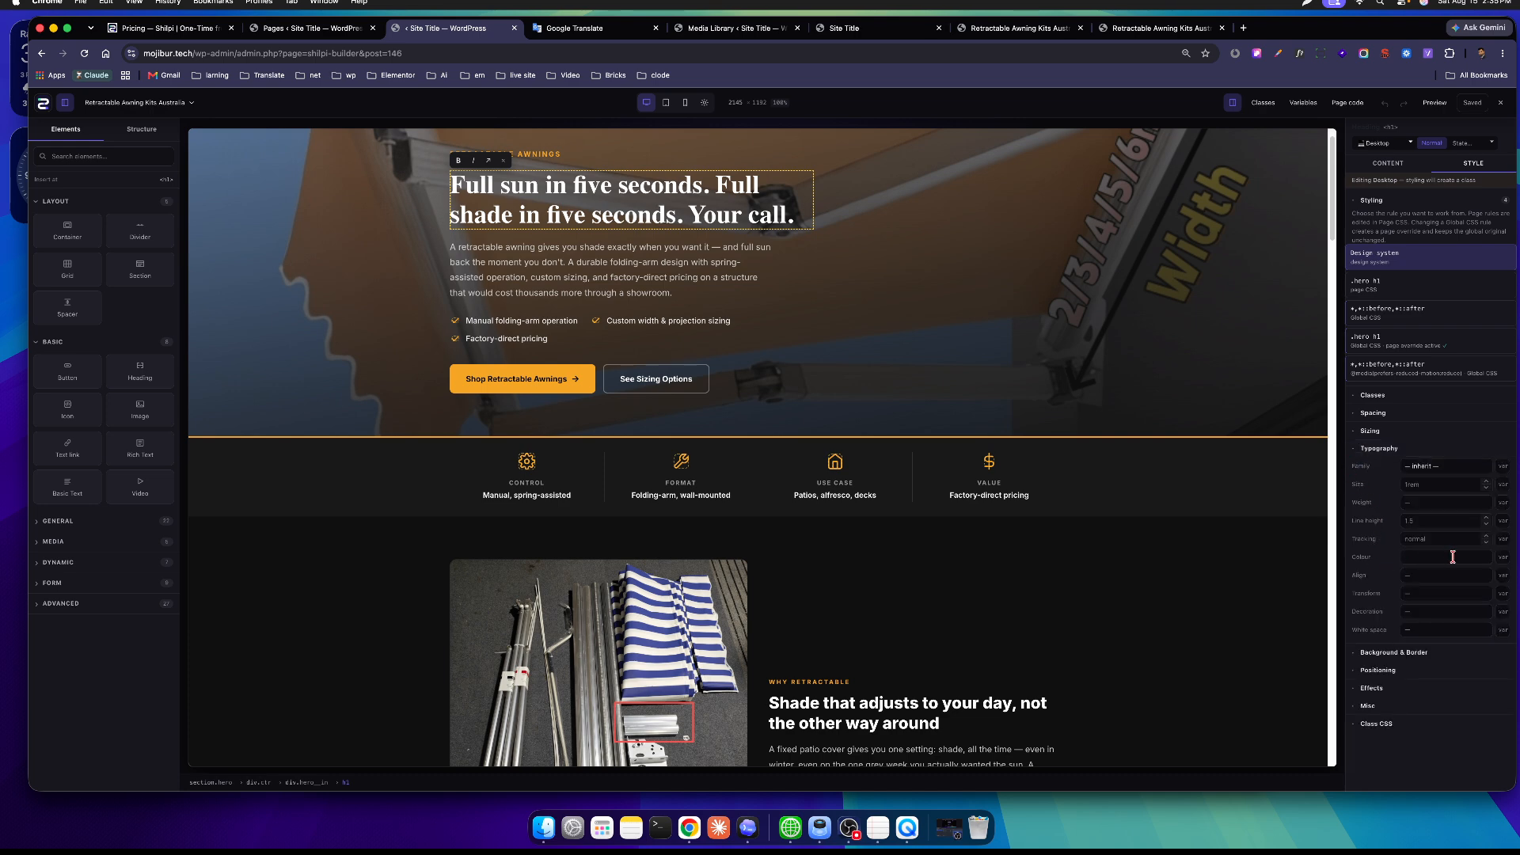
Try the --color-primary variable as the hero heading's text colour, check it on the page, and clear it again.
{"action": "left_click", "coordinate": [1502, 559]}
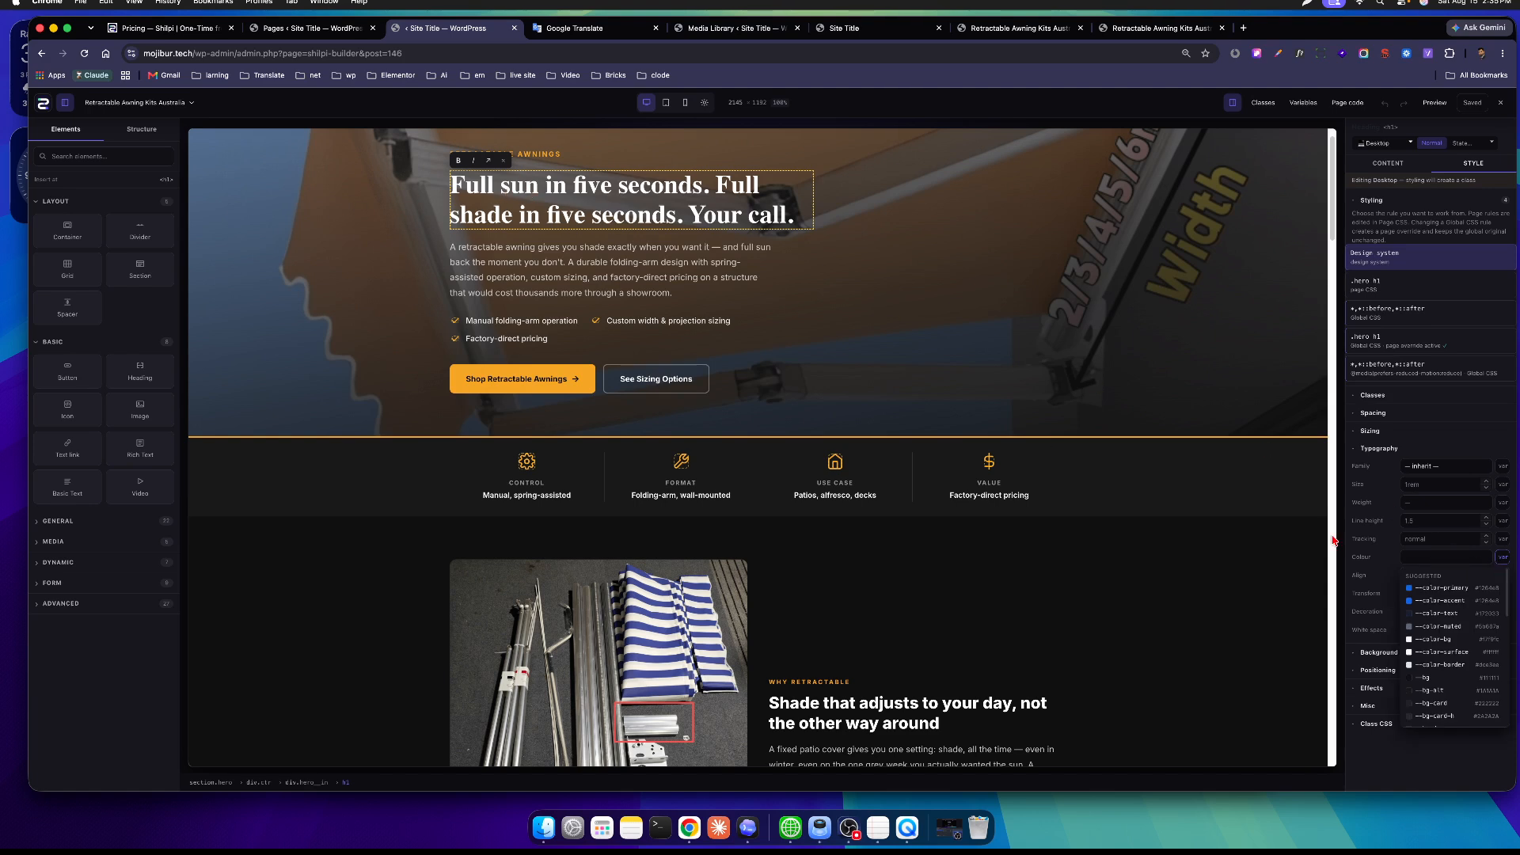
{"action": "left_click", "coordinate": [1436, 588]}
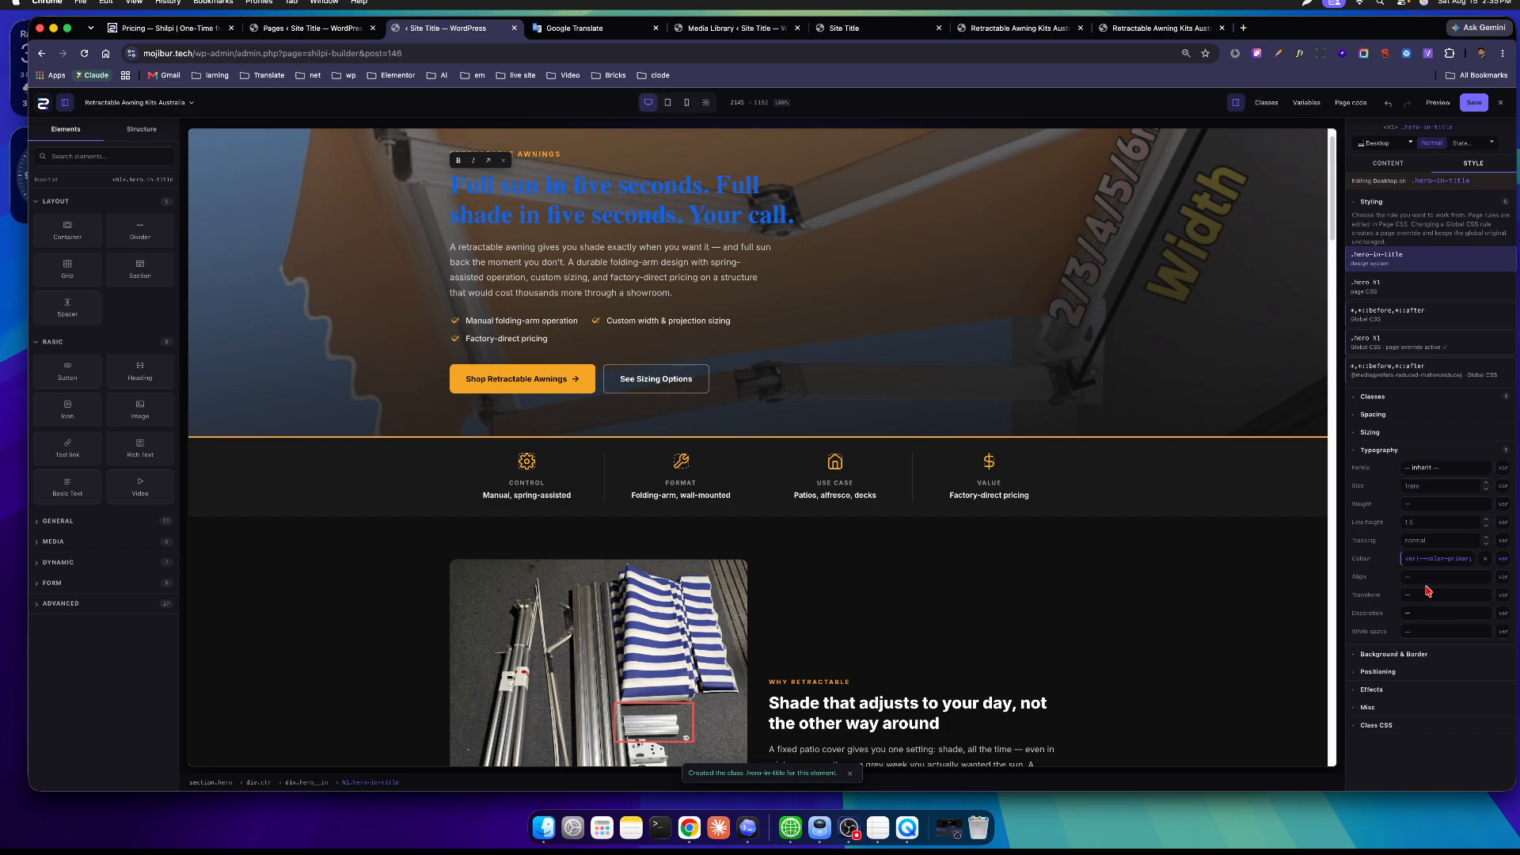
{"action": "scroll", "coordinate": [1002, 333], "scroll_direction": "down", "scroll_amount": 15}
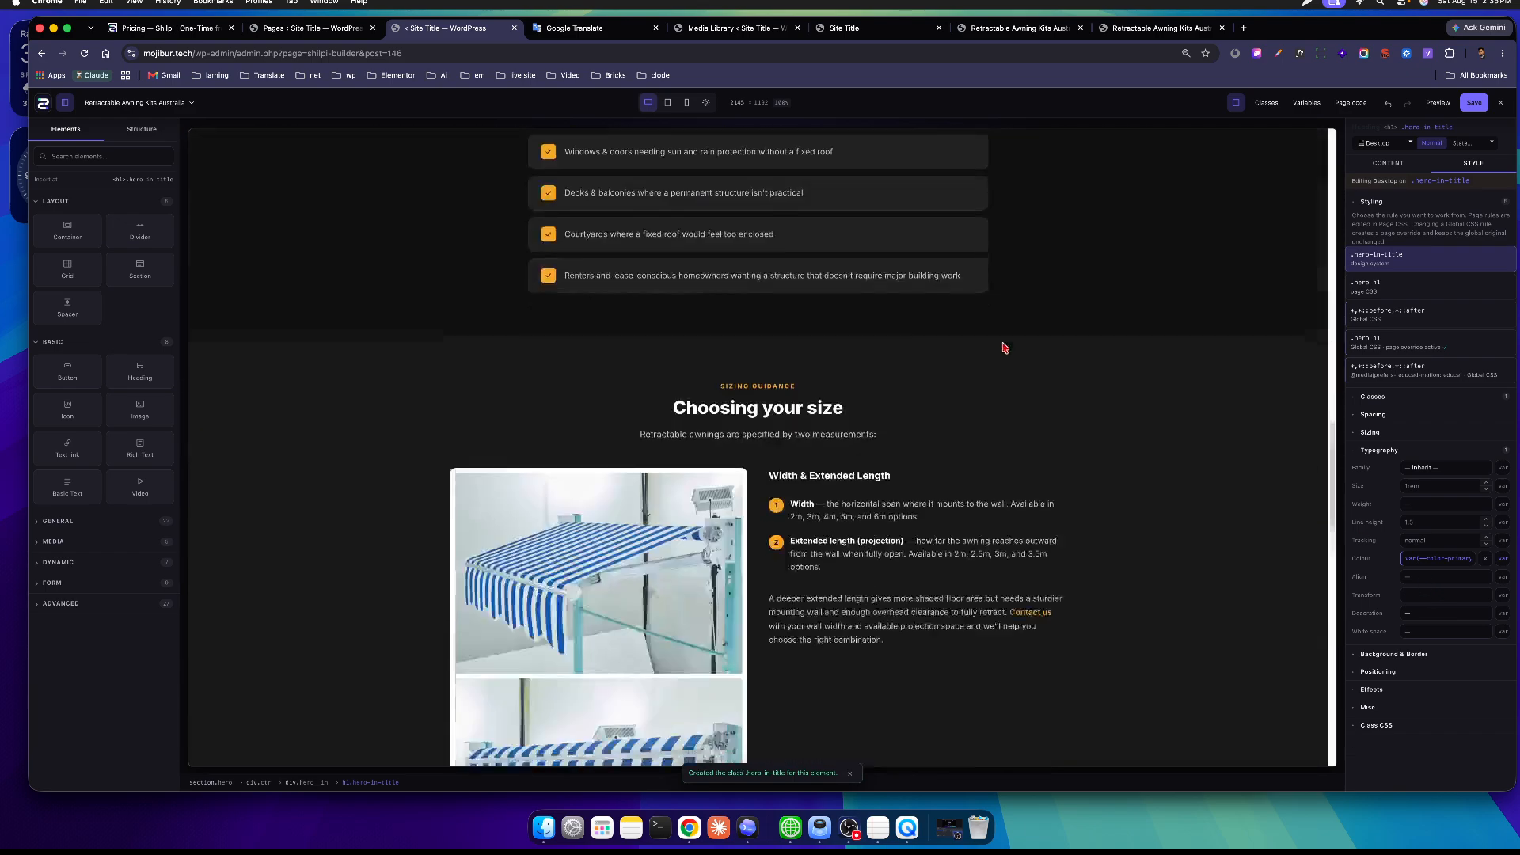
{"action": "scroll", "coordinate": [995, 346], "scroll_direction": "up", "scroll_amount": 15}
{"action": "scroll", "coordinate": [799, 306], "scroll_direction": "up", "scroll_amount": 2}
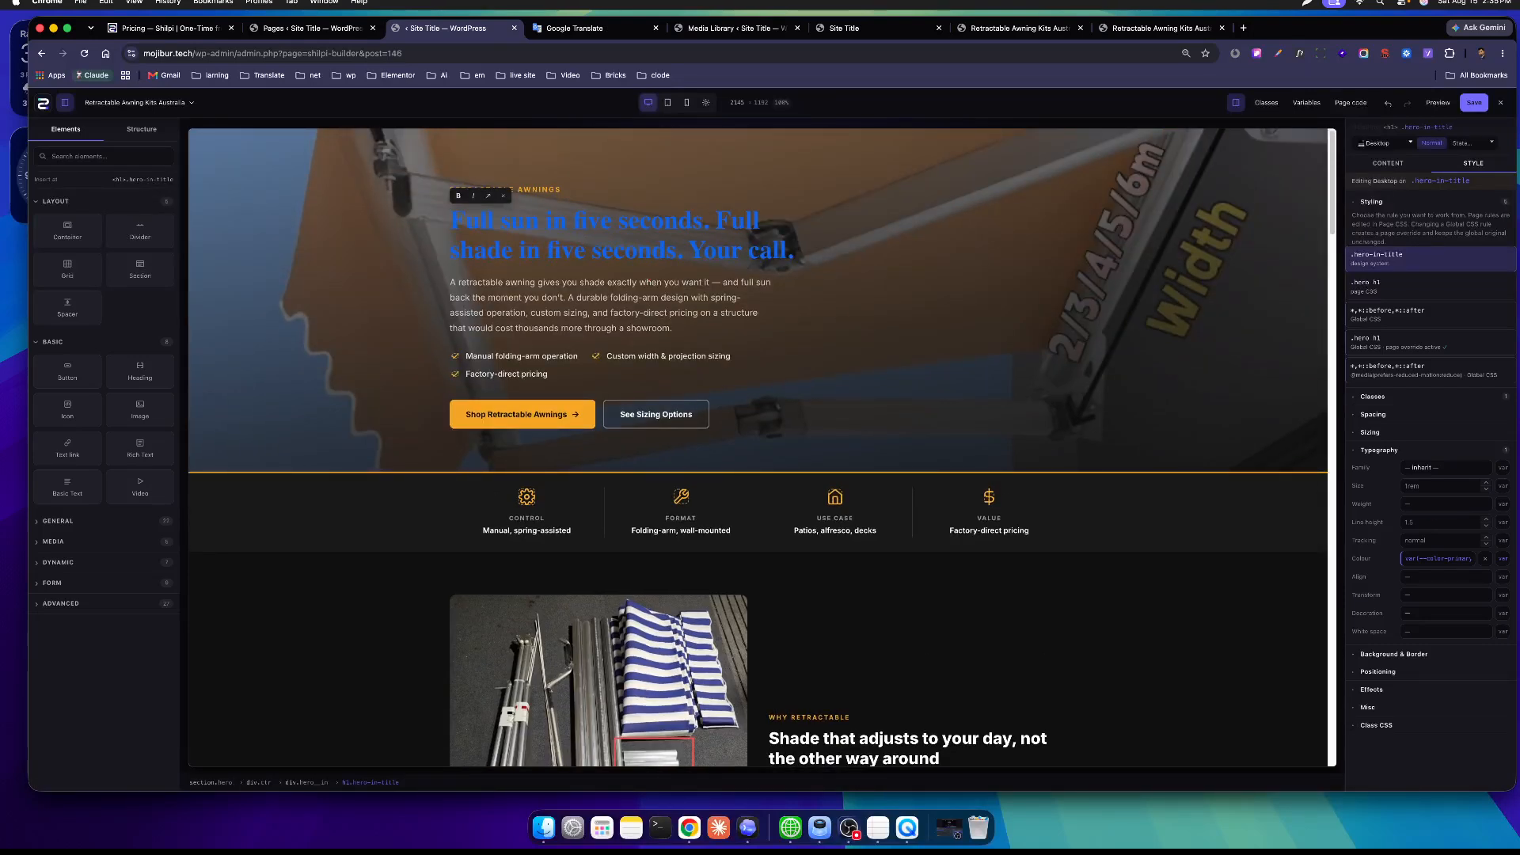
{"action": "left_click", "coordinate": [1486, 559]}
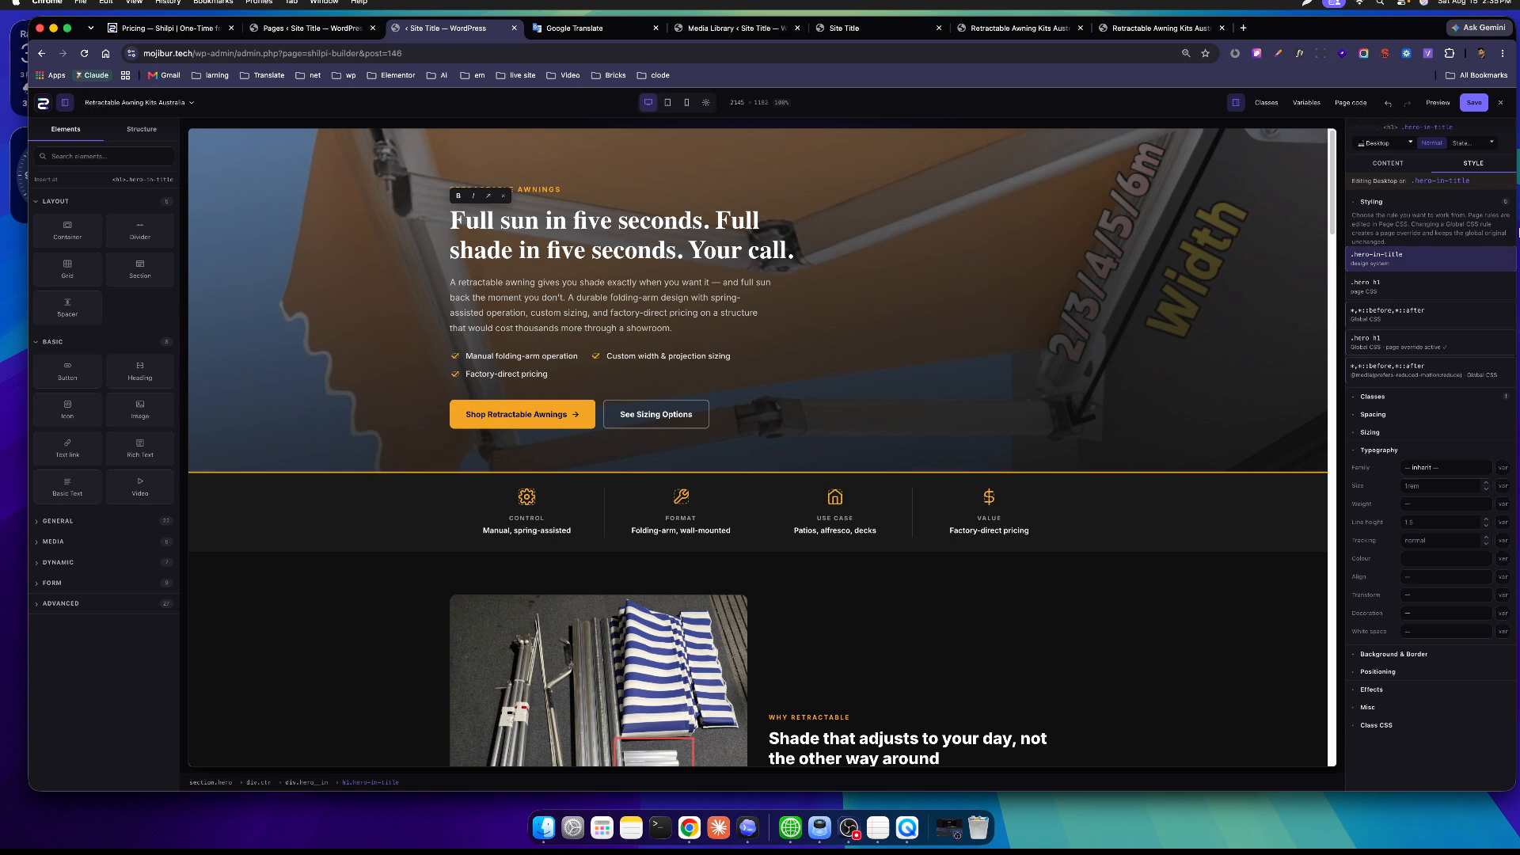
Try --color-primary as the hero heading's Hover state colour, clear it, and return to the Normal state.
{"action": "left_click", "coordinate": [1483, 146]}
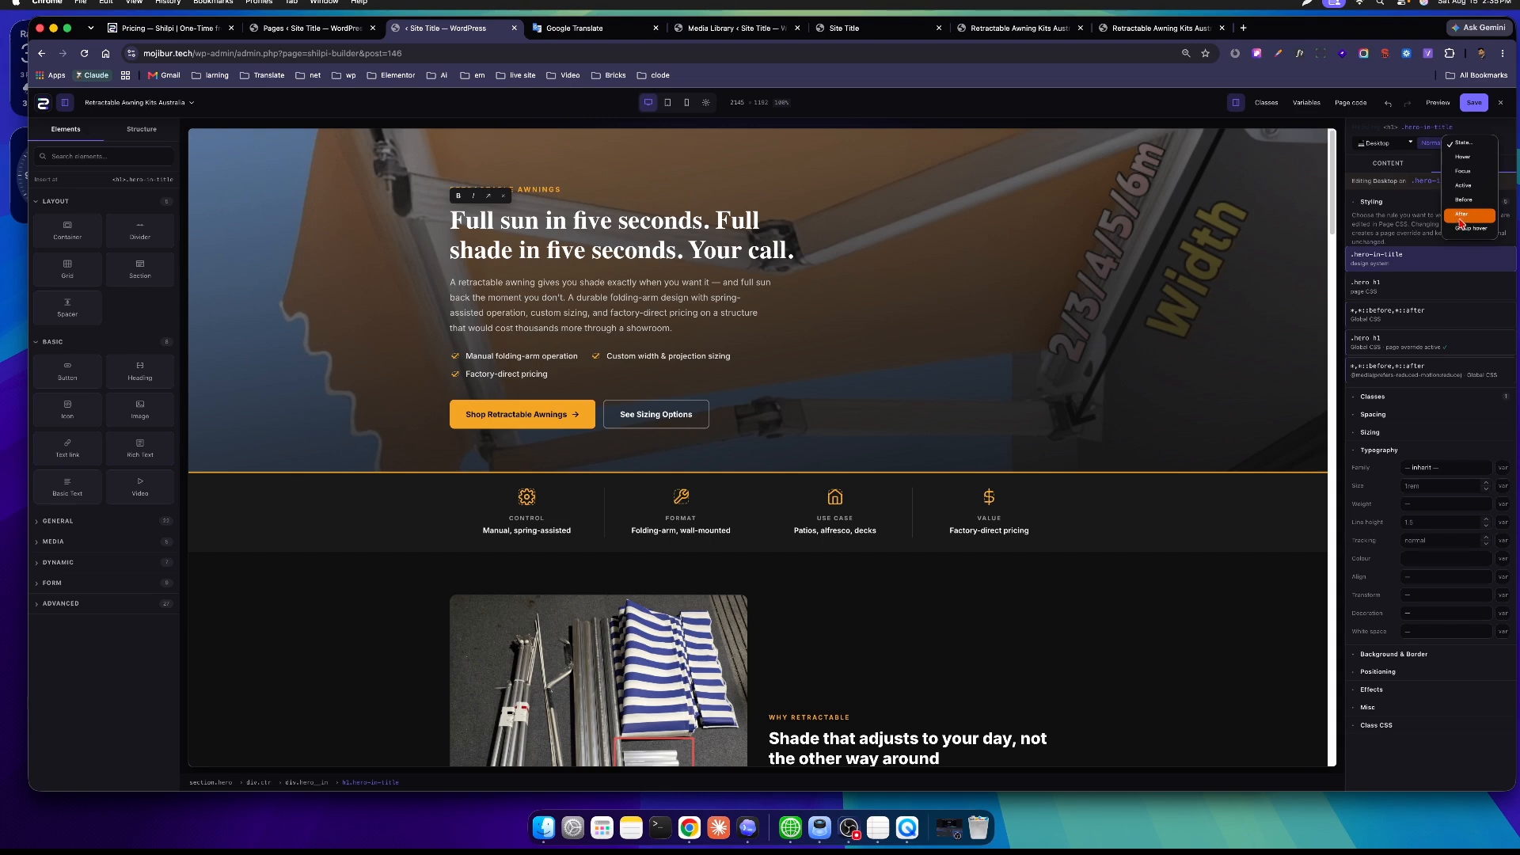
{"action": "left_click", "coordinate": [1462, 157]}
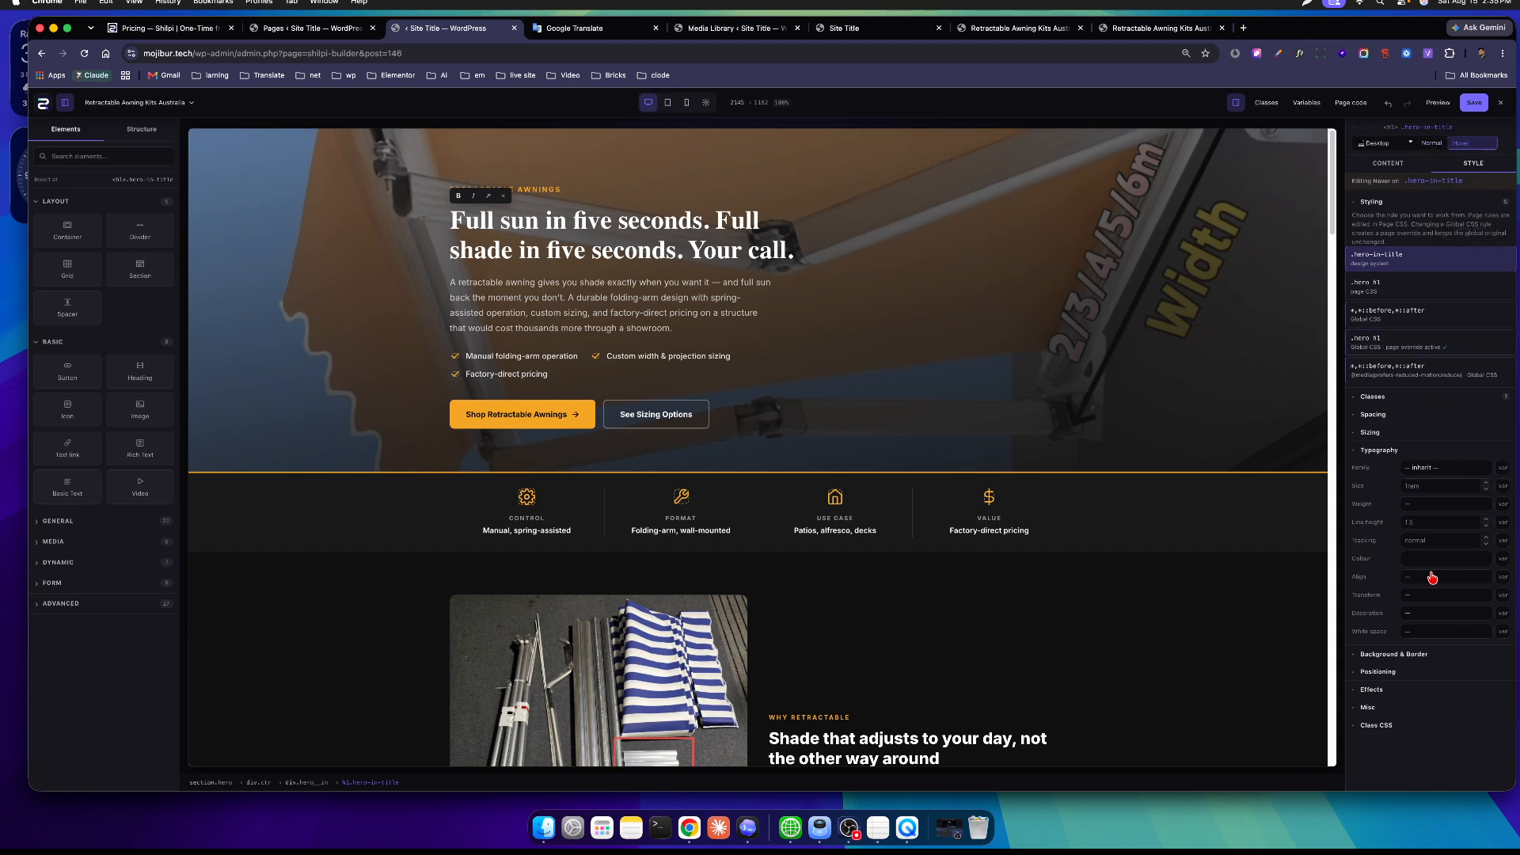
{"action": "left_click", "coordinate": [1503, 559]}
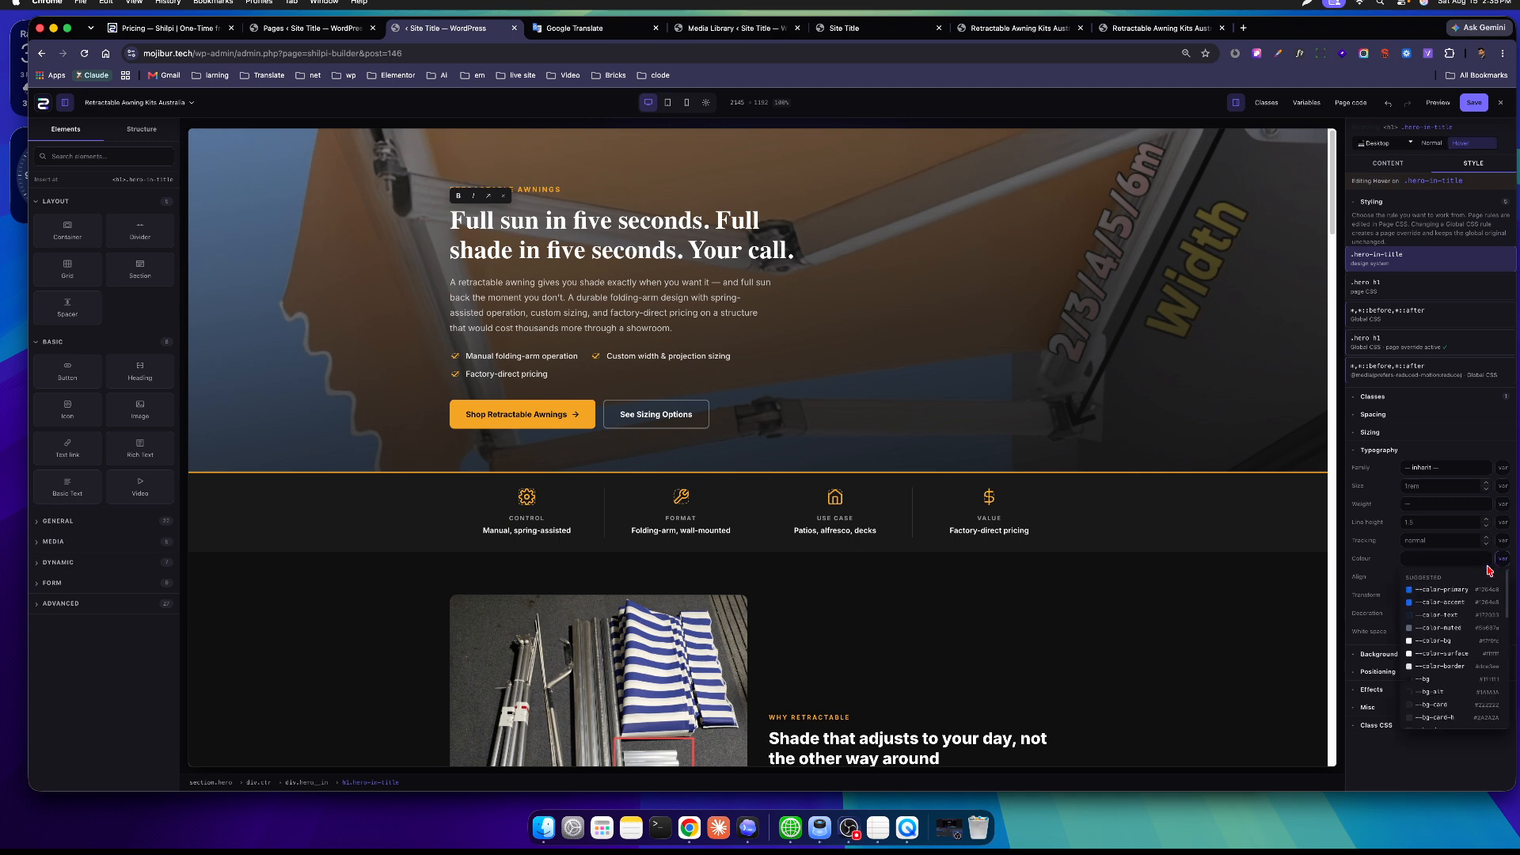
{"action": "left_click", "coordinate": [1443, 597]}
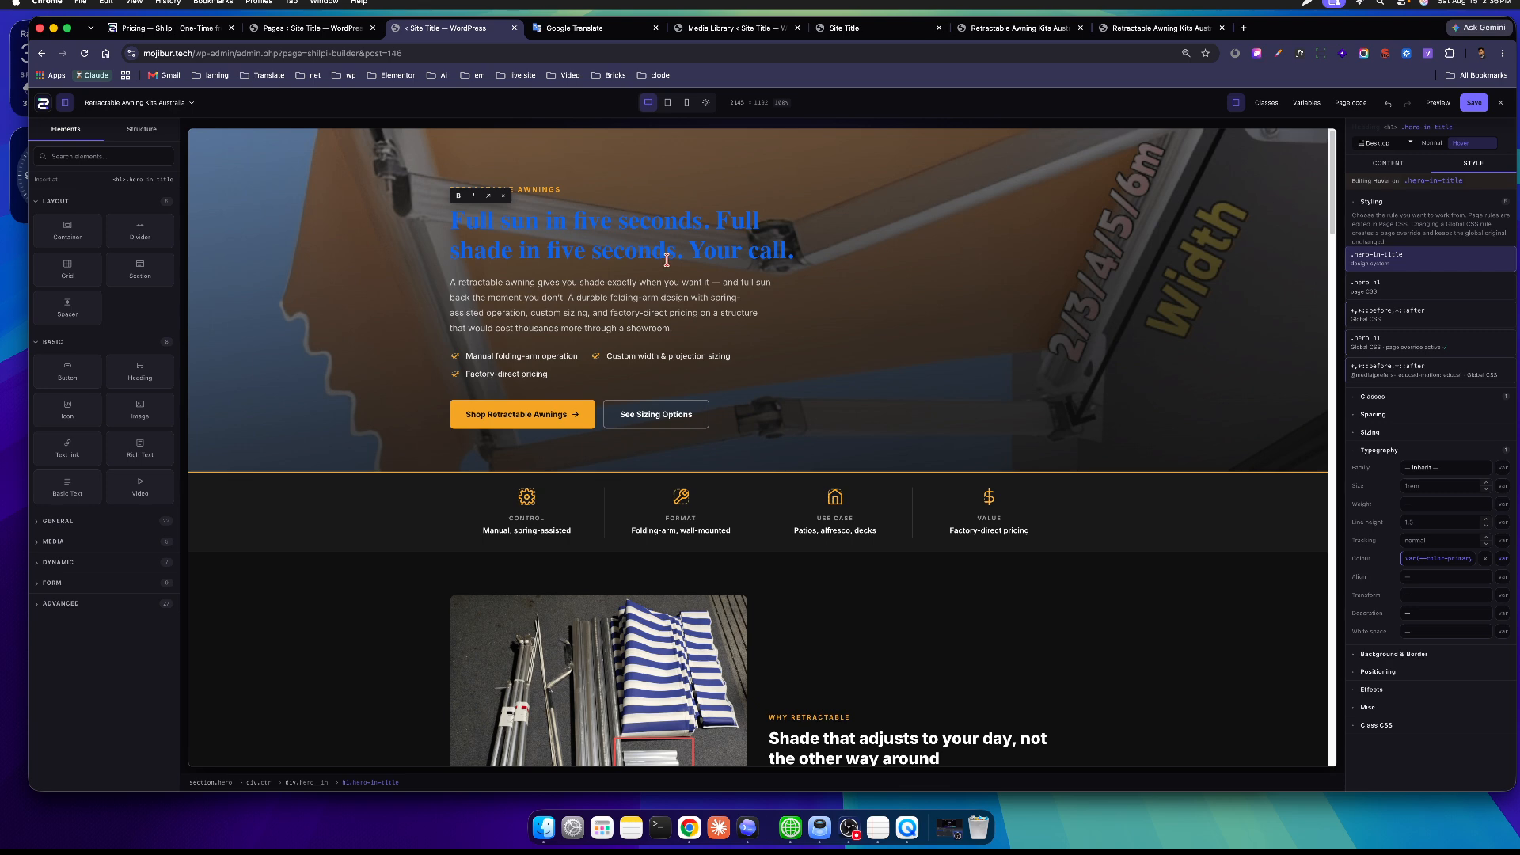
{"action": "left_click", "coordinate": [1485, 561]}
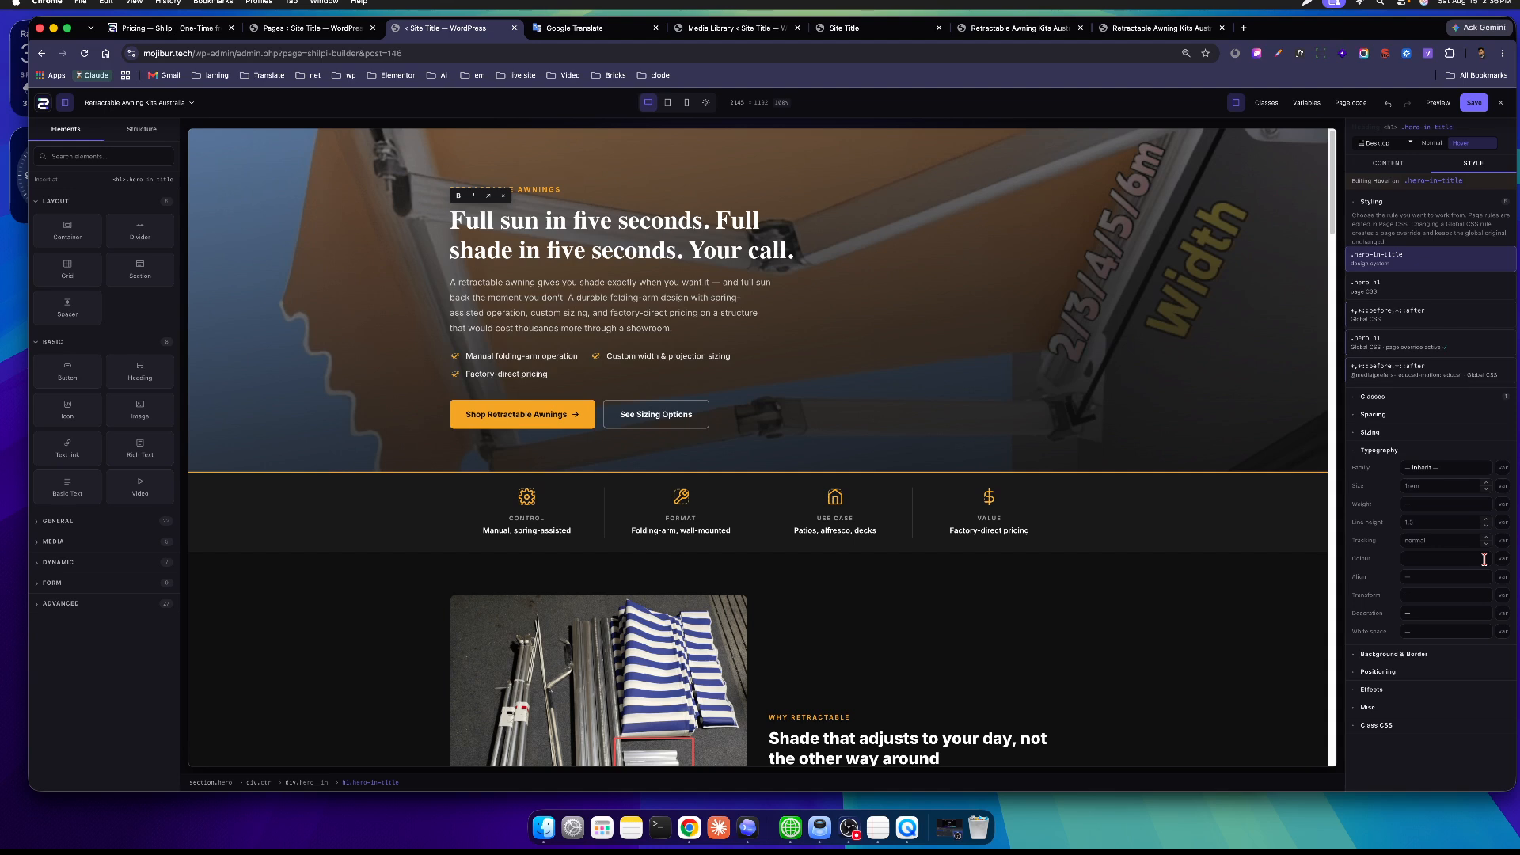
{"action": "left_click", "coordinate": [1431, 145]}
Preview the page at the Tablet and Mobile breakpoints.
{"action": "left_click", "coordinate": [1384, 144]}
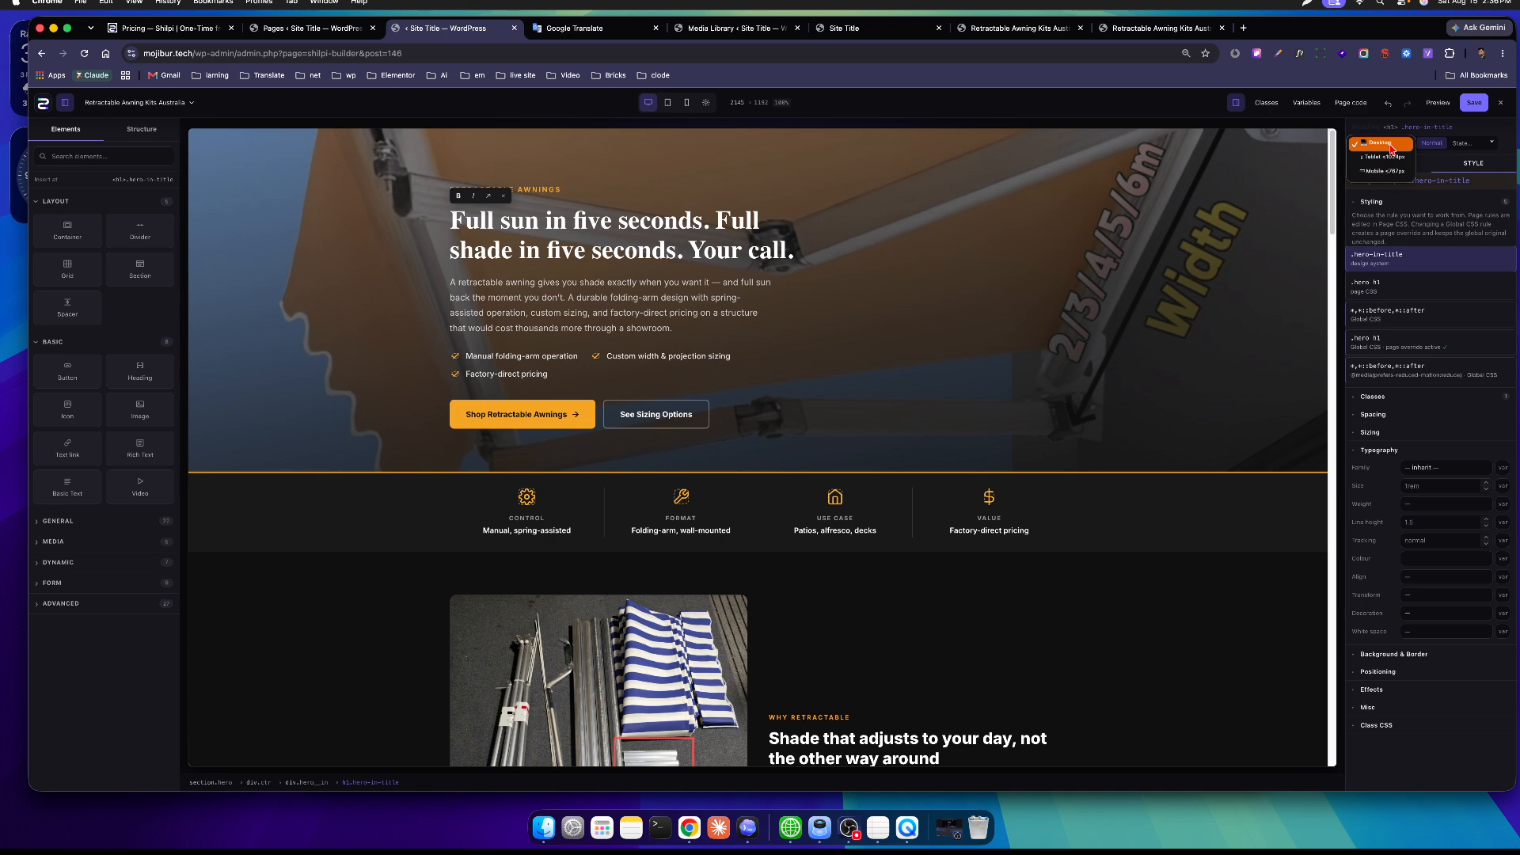
{"action": "left_click", "coordinate": [1379, 158]}
{"action": "left_click", "coordinate": [1382, 143]}
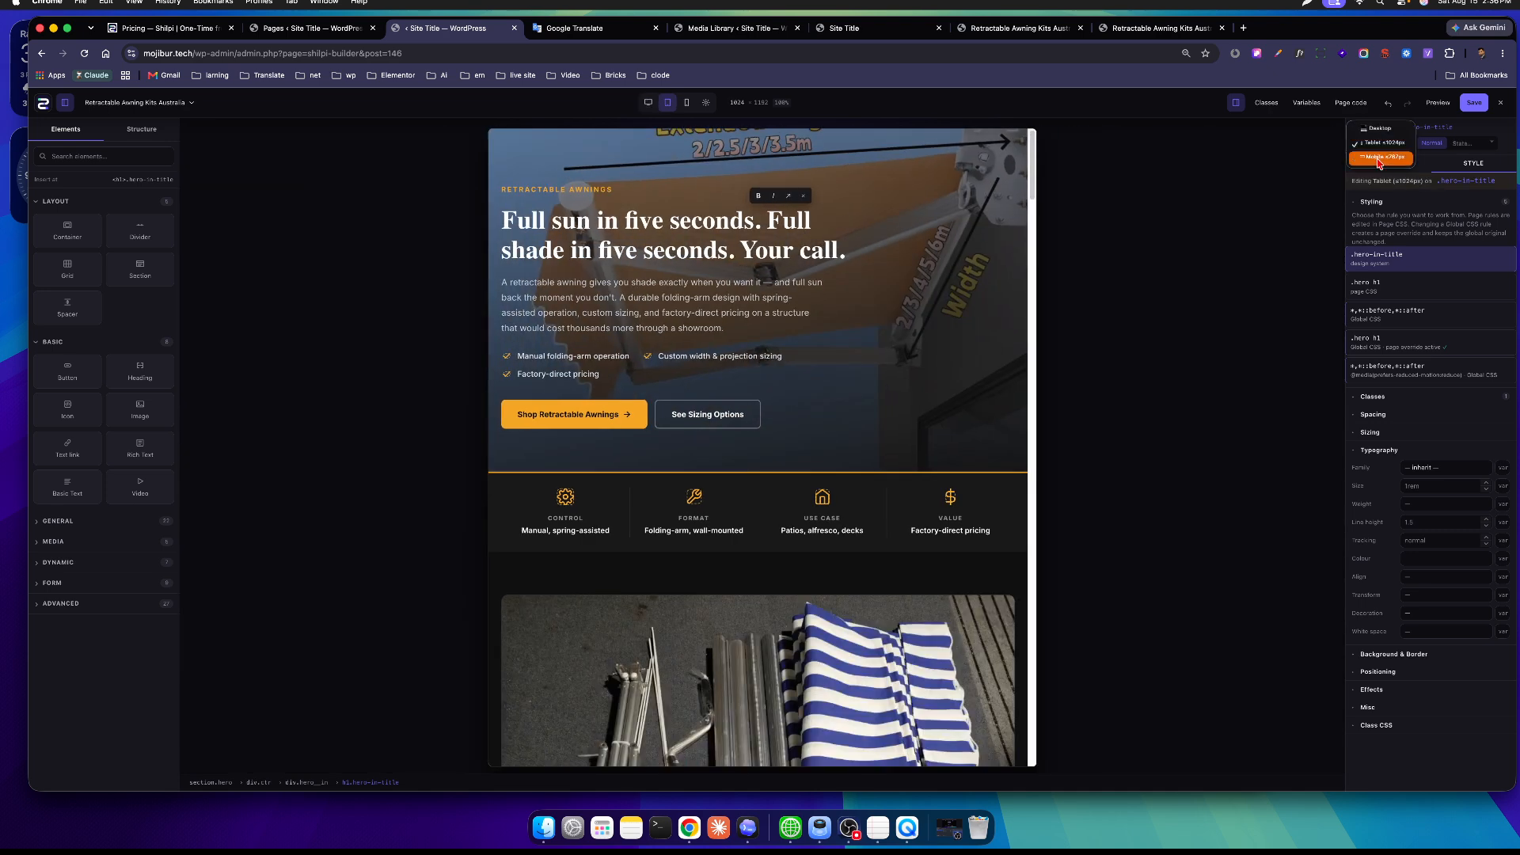
{"action": "left_click", "coordinate": [1378, 157]}
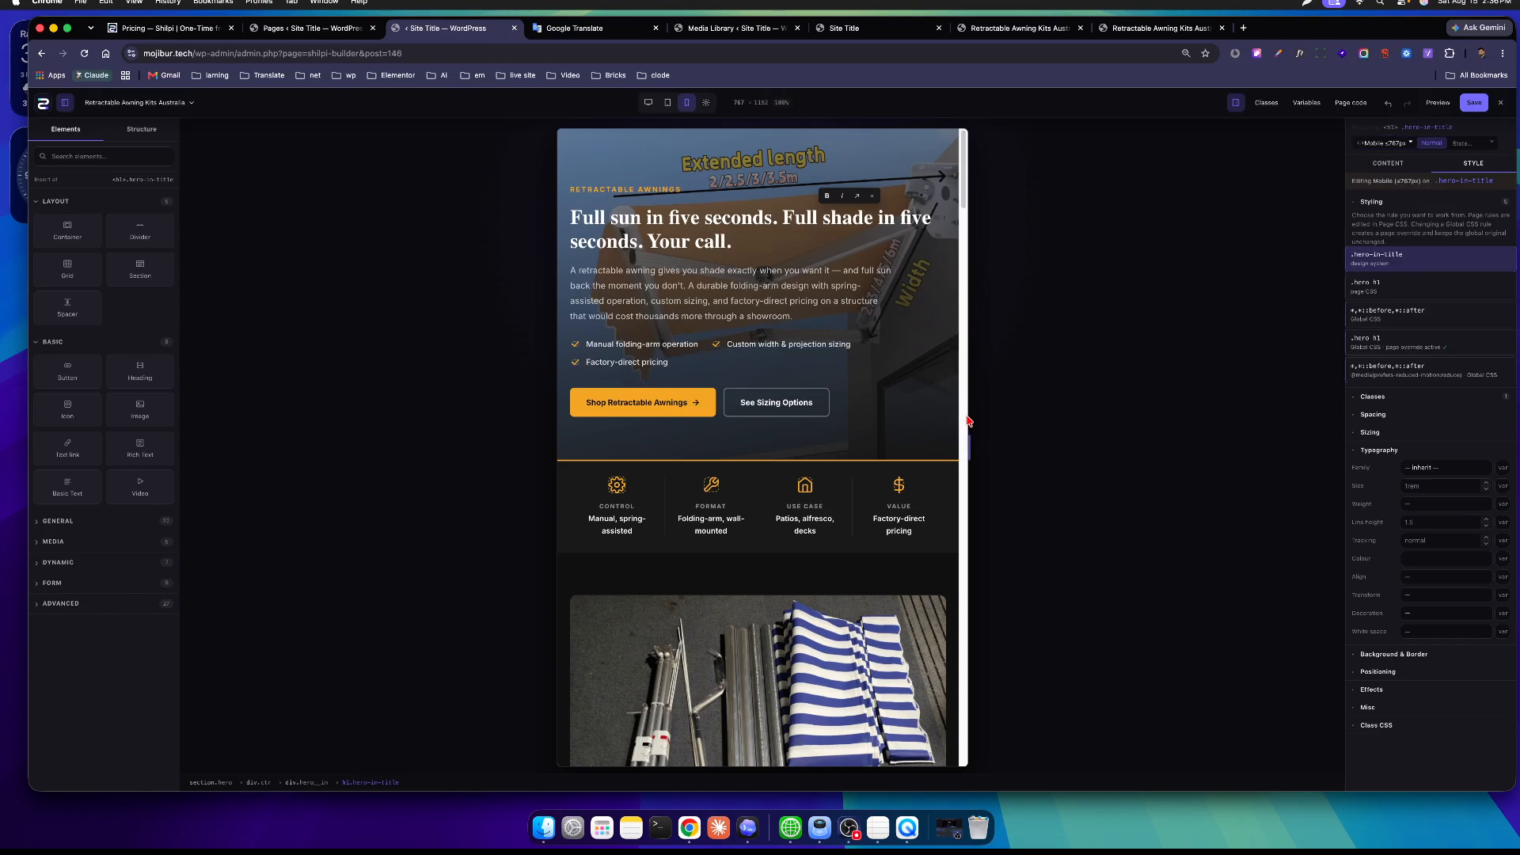
Stretch the mobile preview canvas wider to check the responsive layout, and return to the desktop view.
{"action": "left_click_drag", "start_coordinate": [968, 422], "coordinate": [986, 416]}
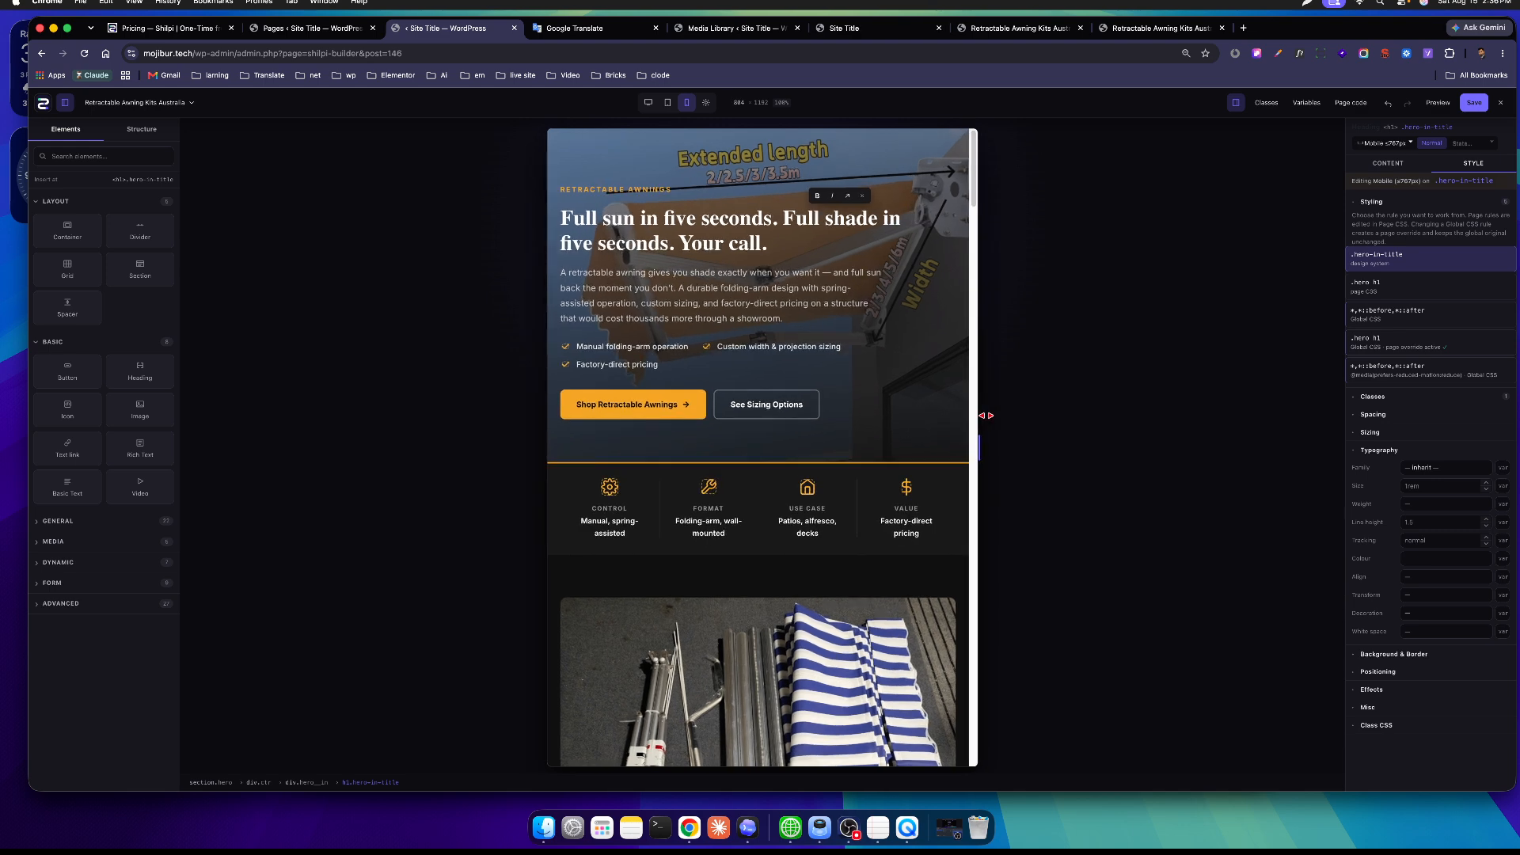
{"action": "left_click_drag", "start_coordinate": [981, 417], "coordinate": [1139, 419]}
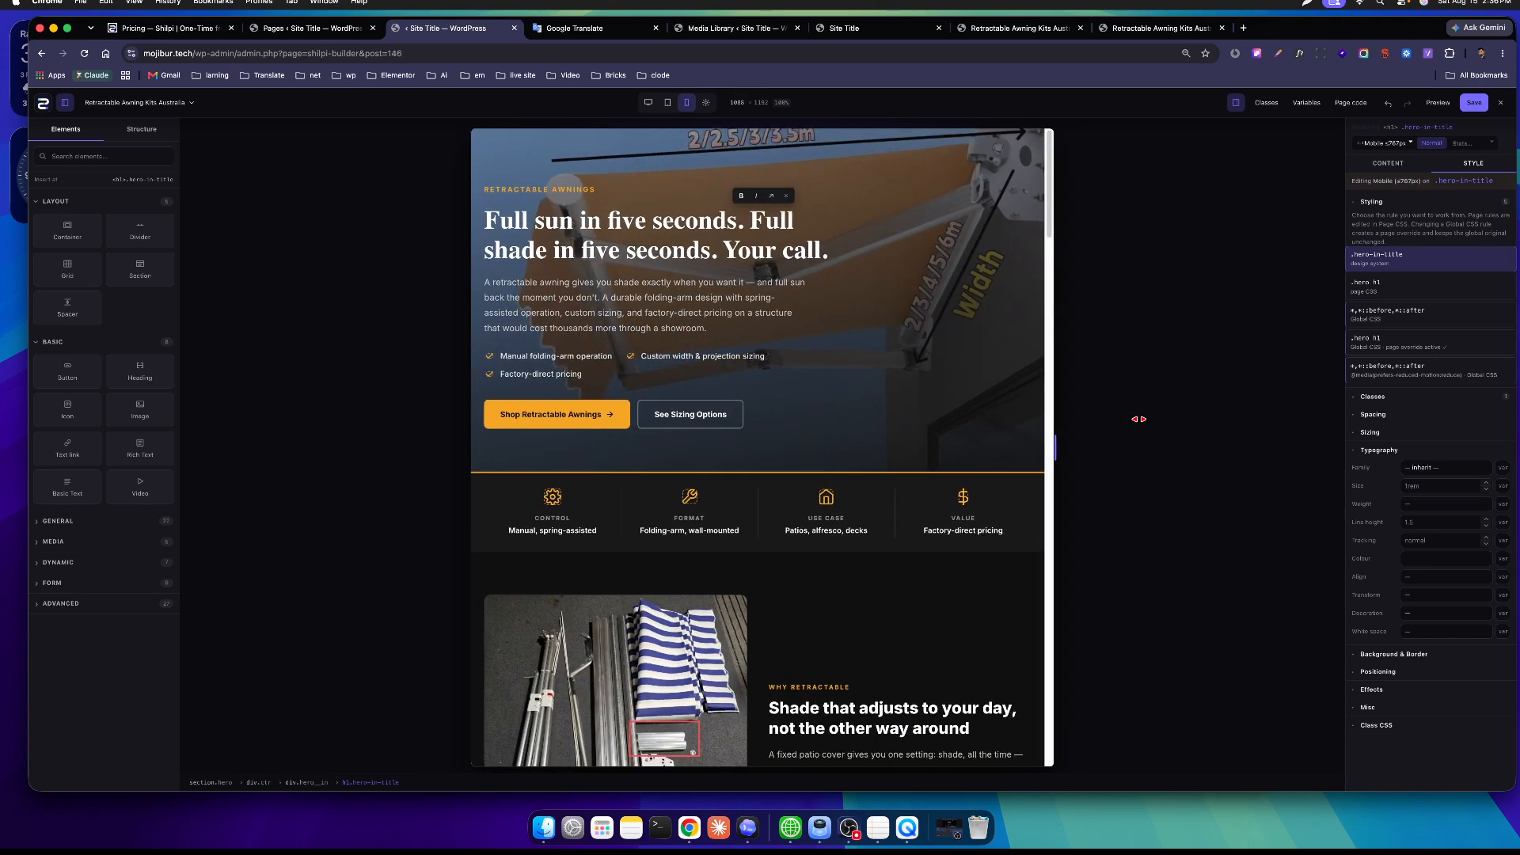
{"action": "left_click", "coordinate": [669, 104]}
{"action": "left_click", "coordinate": [647, 105]}
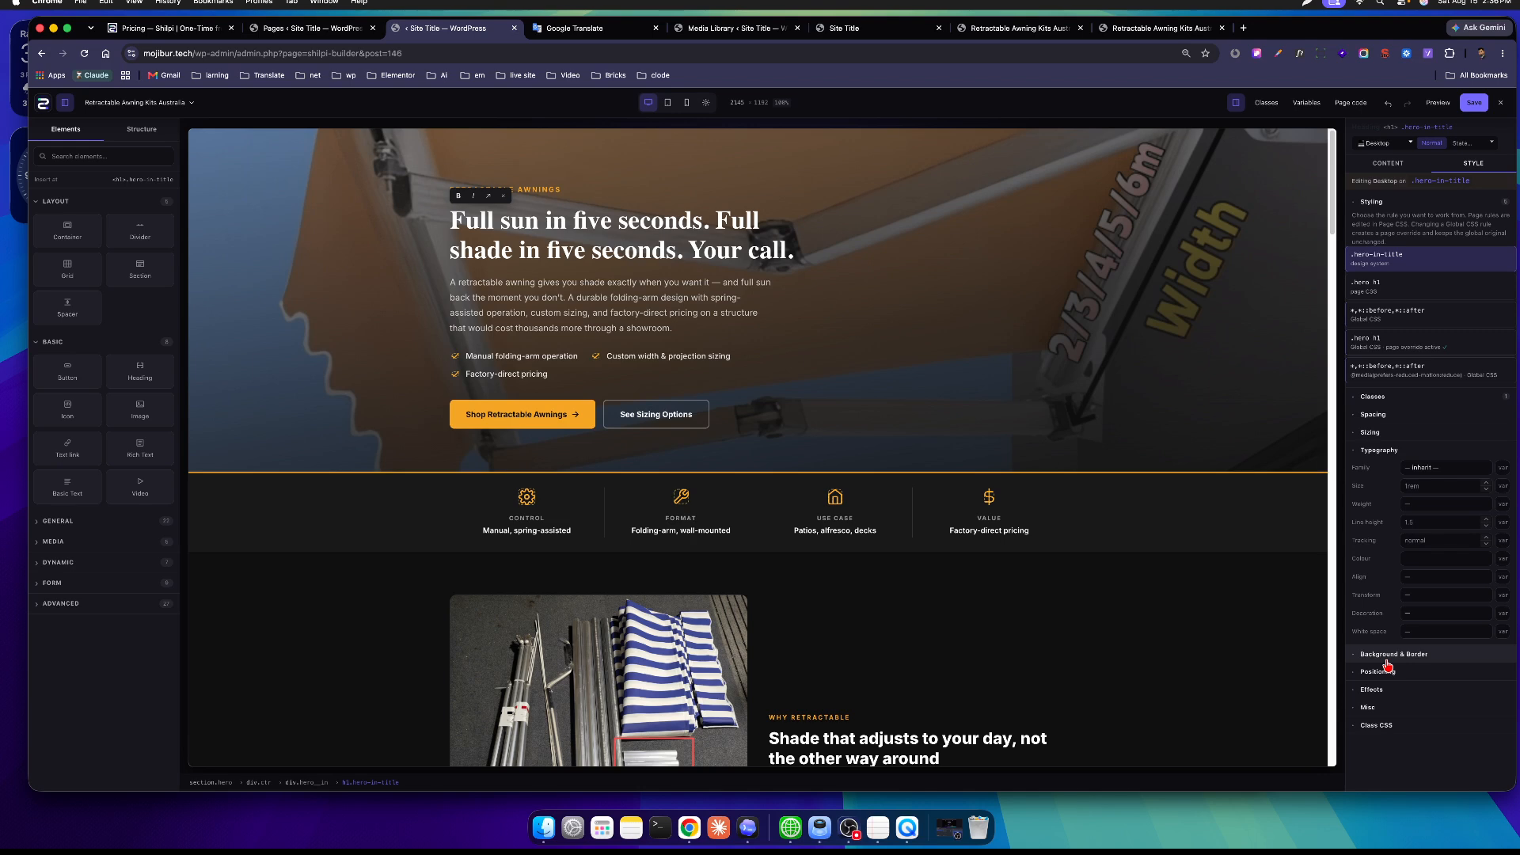
Show the page's structure tree and select the hero content div and its feature checklist to locate them in it.
{"action": "left_click", "coordinate": [142, 132]}
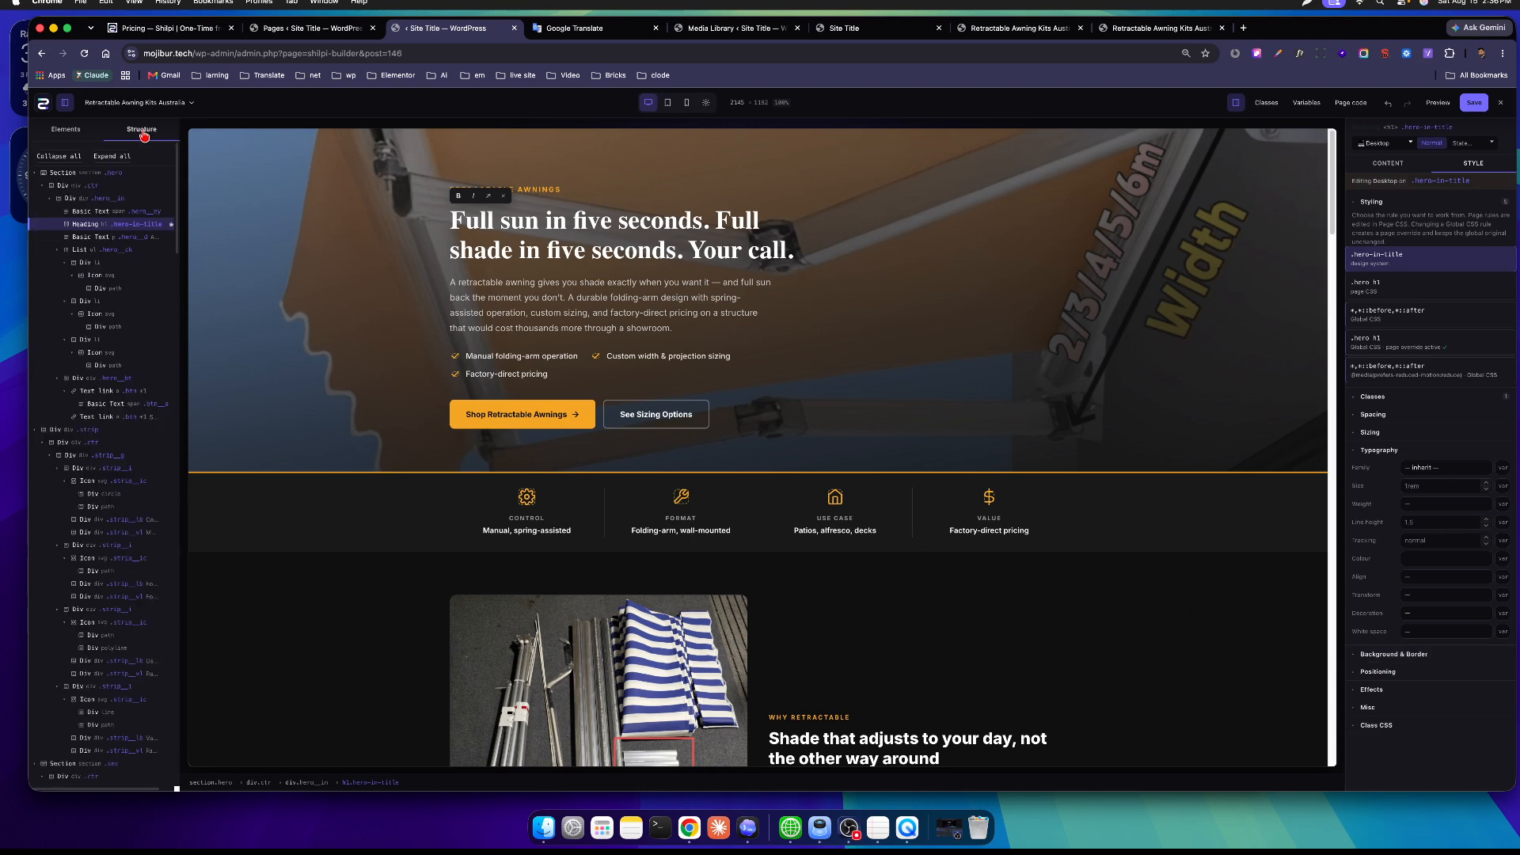
{"action": "scroll", "coordinate": [598, 320], "scroll_direction": "down", "scroll_amount": 1}
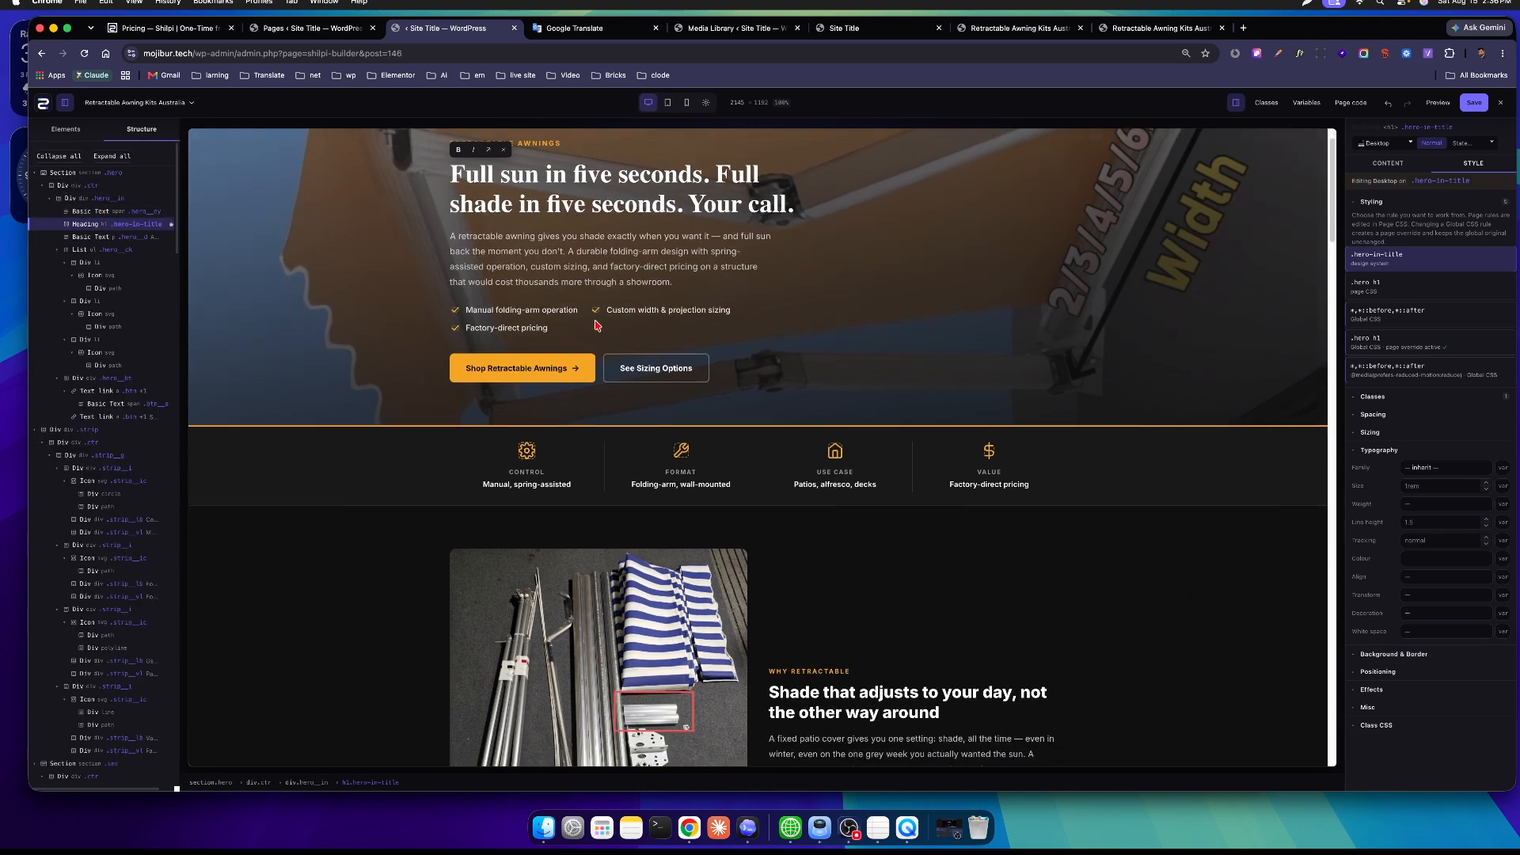
{"action": "triple_click", "coordinate": [599, 250]}
{"action": "left_click", "coordinate": [795, 340]}
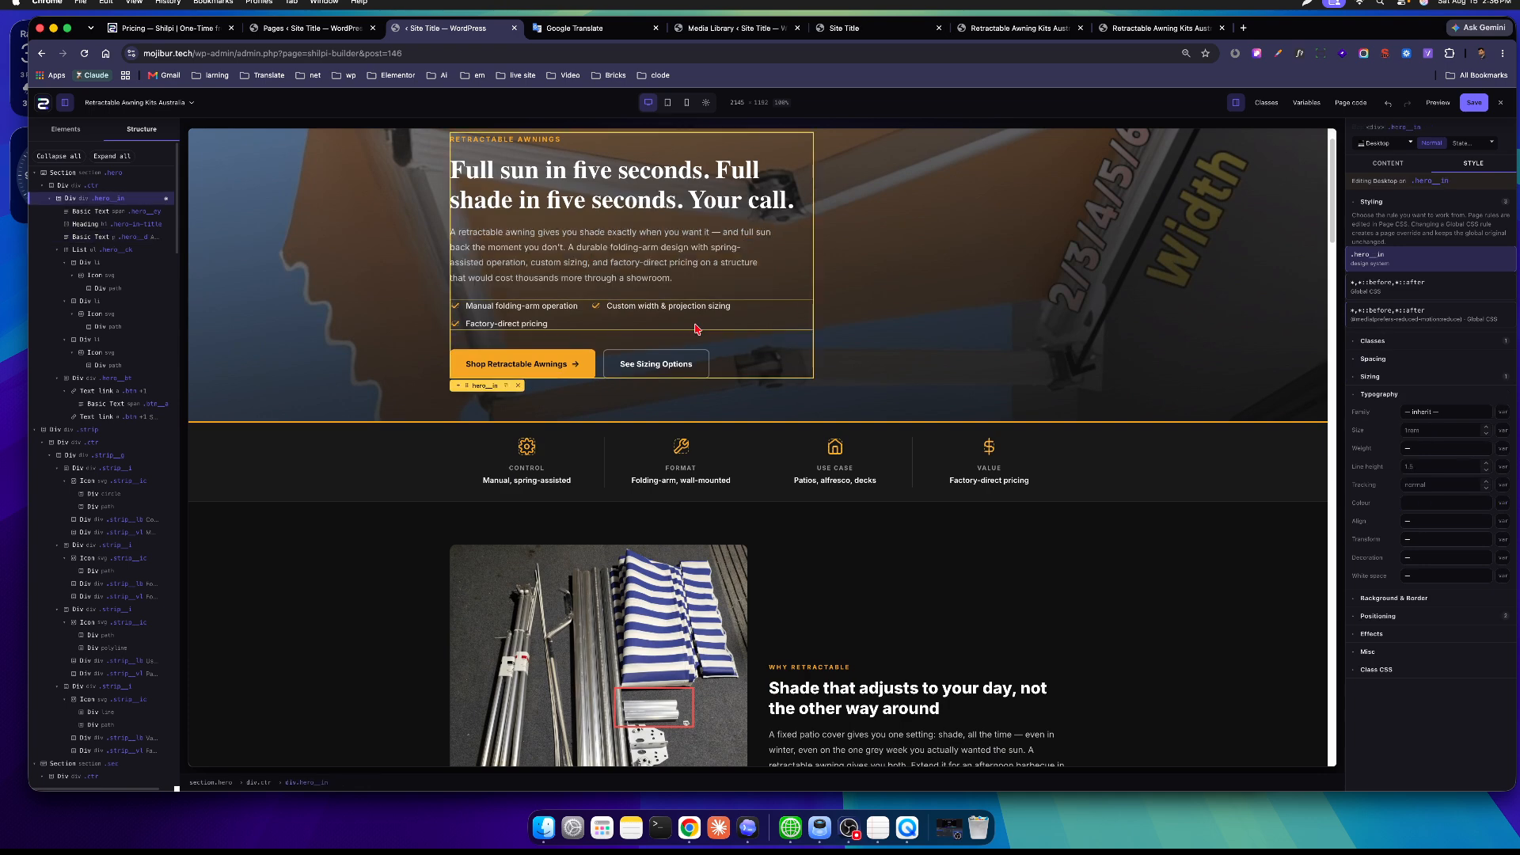
{"action": "left_click", "coordinate": [697, 320]}
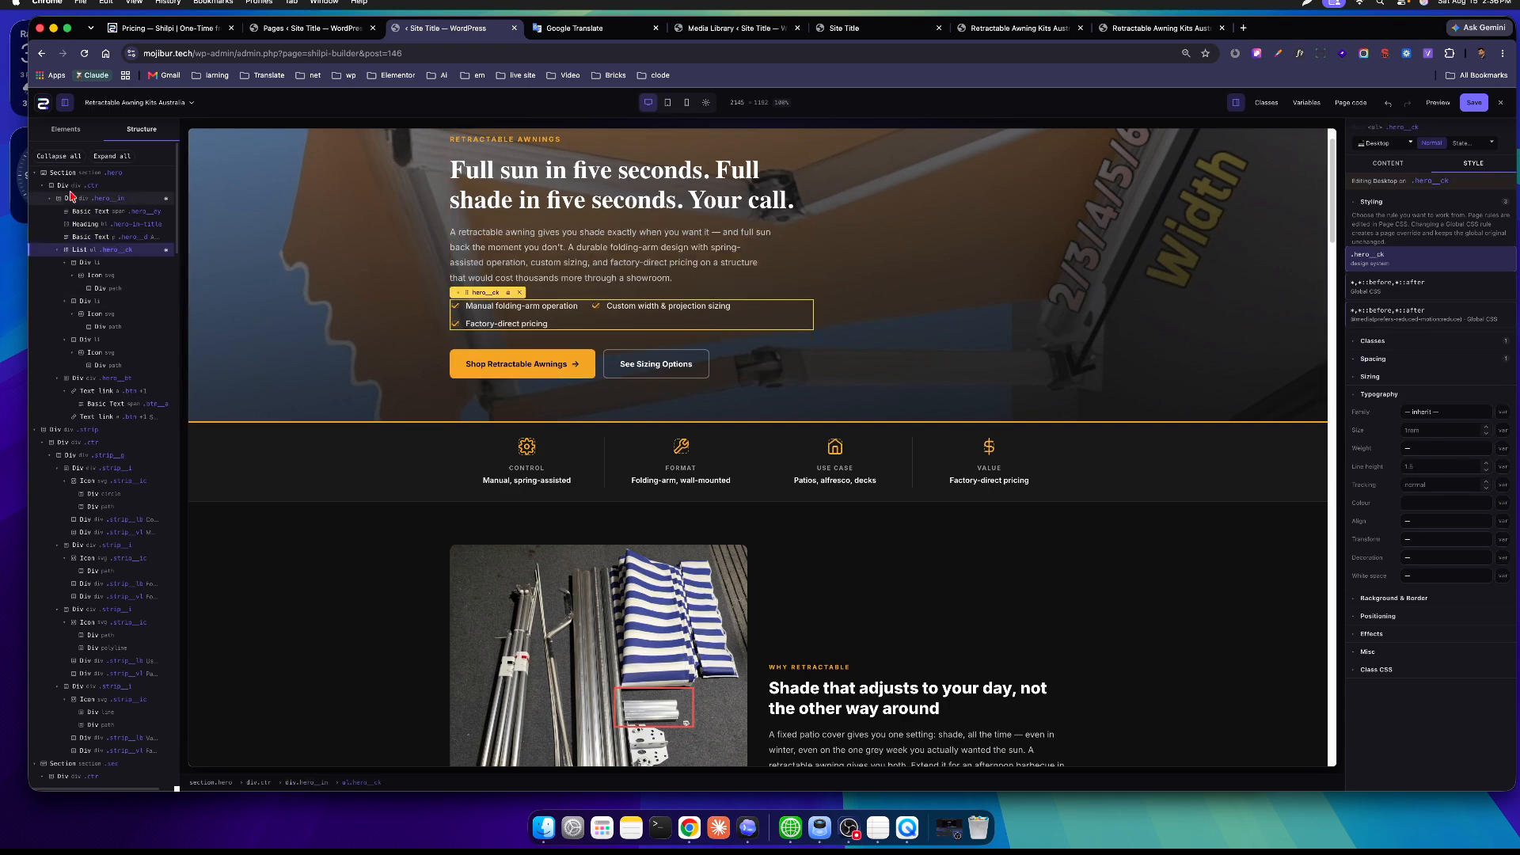
Collapse the hero section, the strip div and all remaining branches of the structure tree.
{"action": "left_click", "coordinate": [35, 174]}
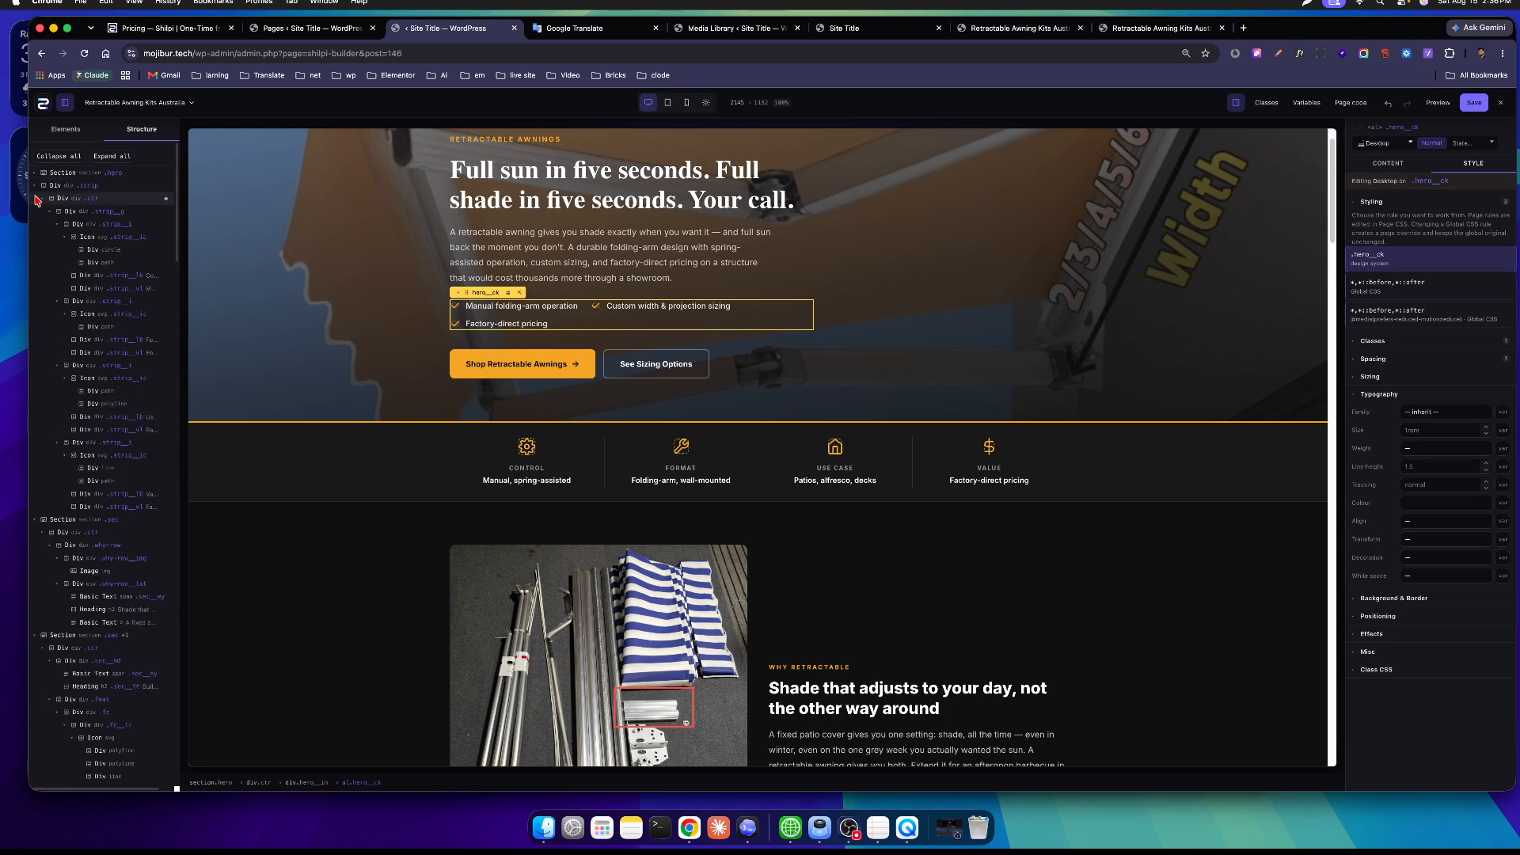
{"action": "left_click", "coordinate": [36, 186]}
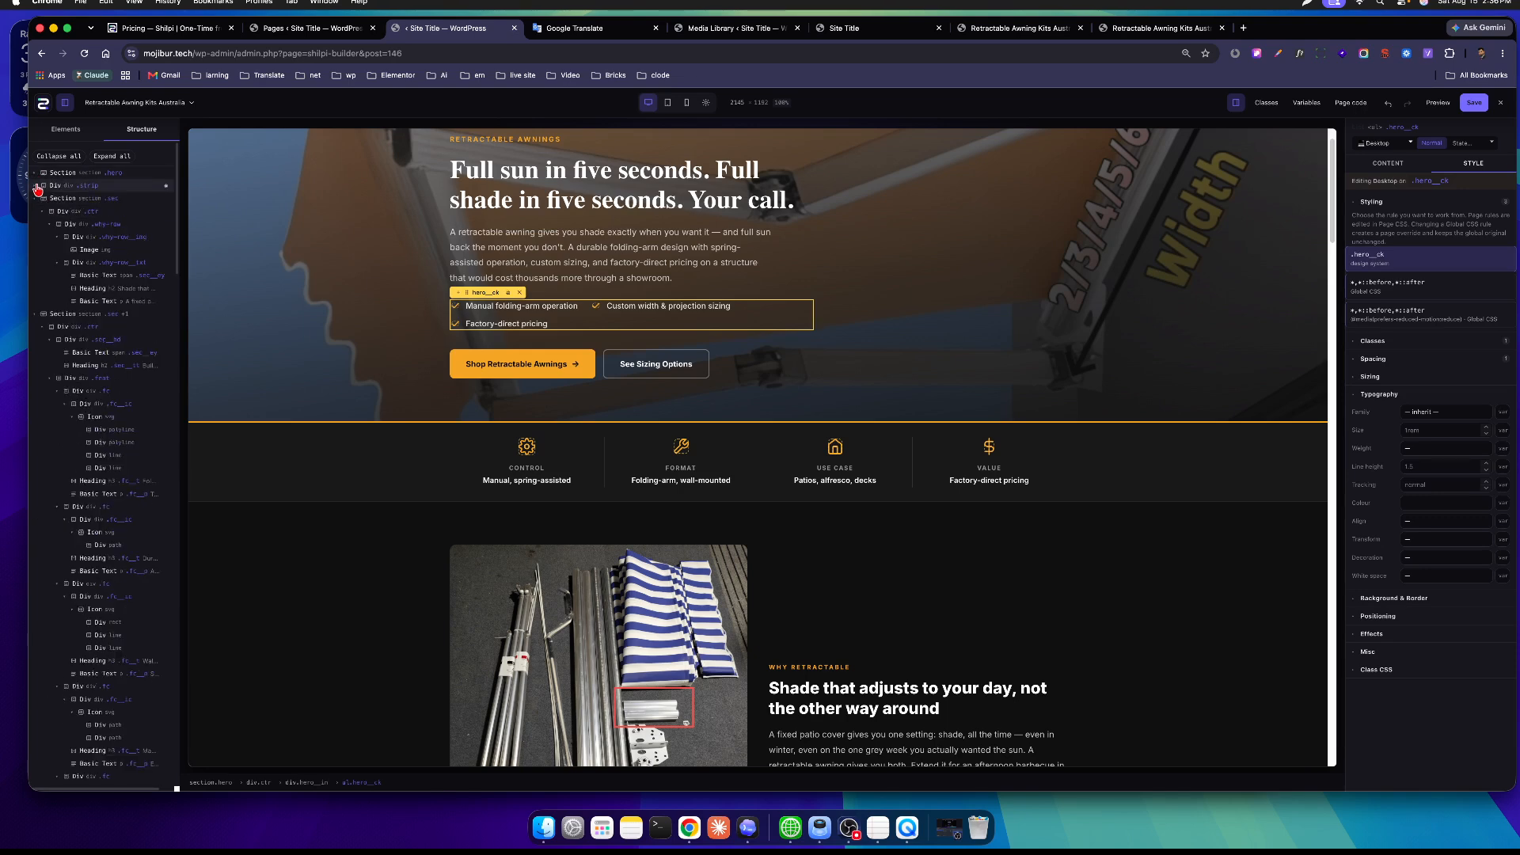
{"action": "left_click", "coordinate": [70, 158]}
Select the hero, Why Retractable and What's Included sections and the strip div in the structure tree to locate each on the page.
{"action": "left_click", "coordinate": [62, 172]}
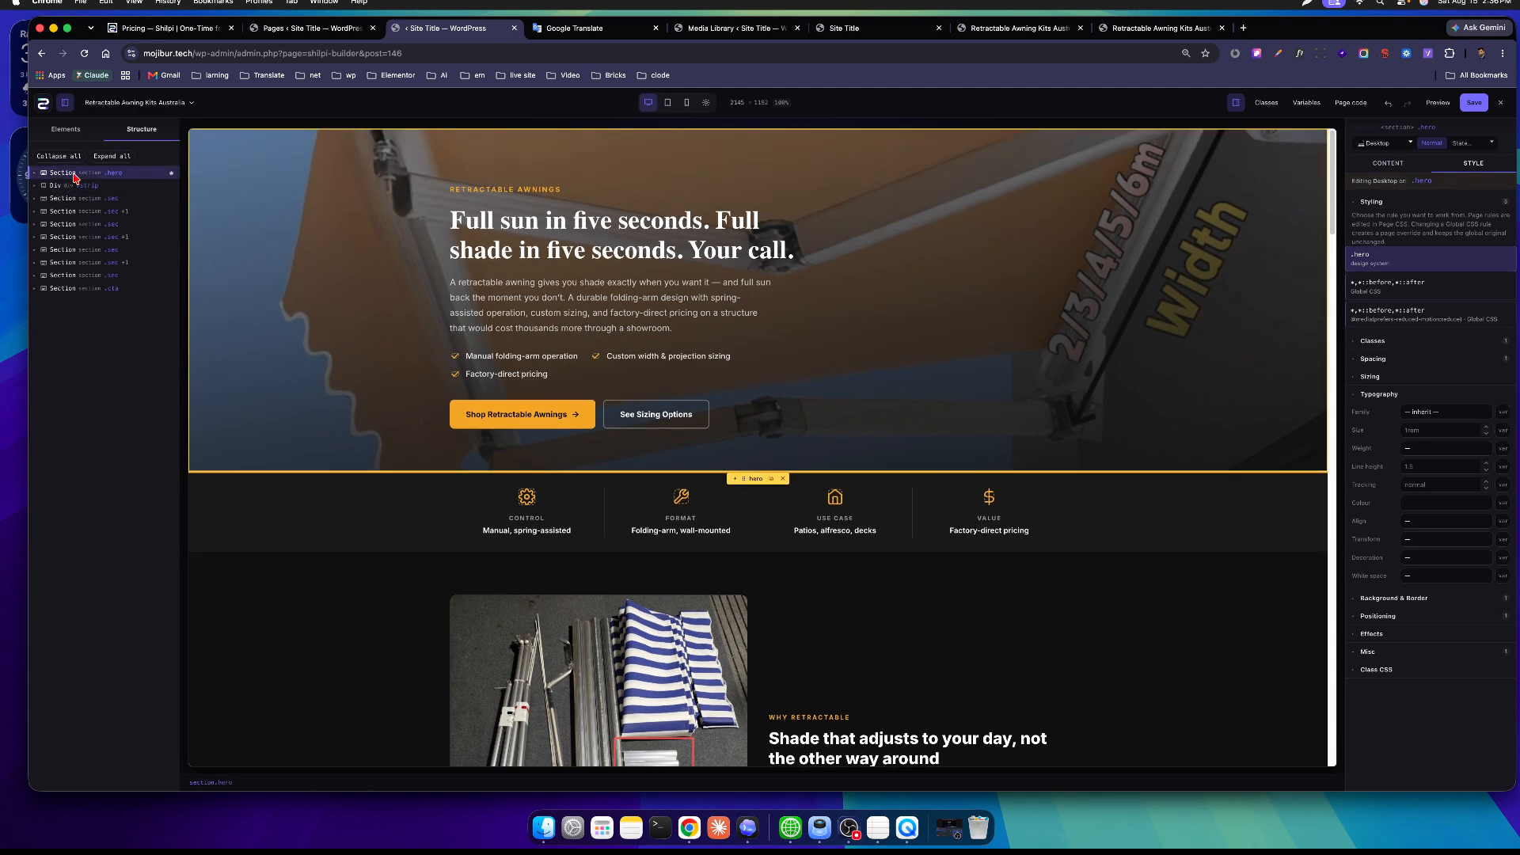
{"action": "left_click", "coordinate": [63, 199]}
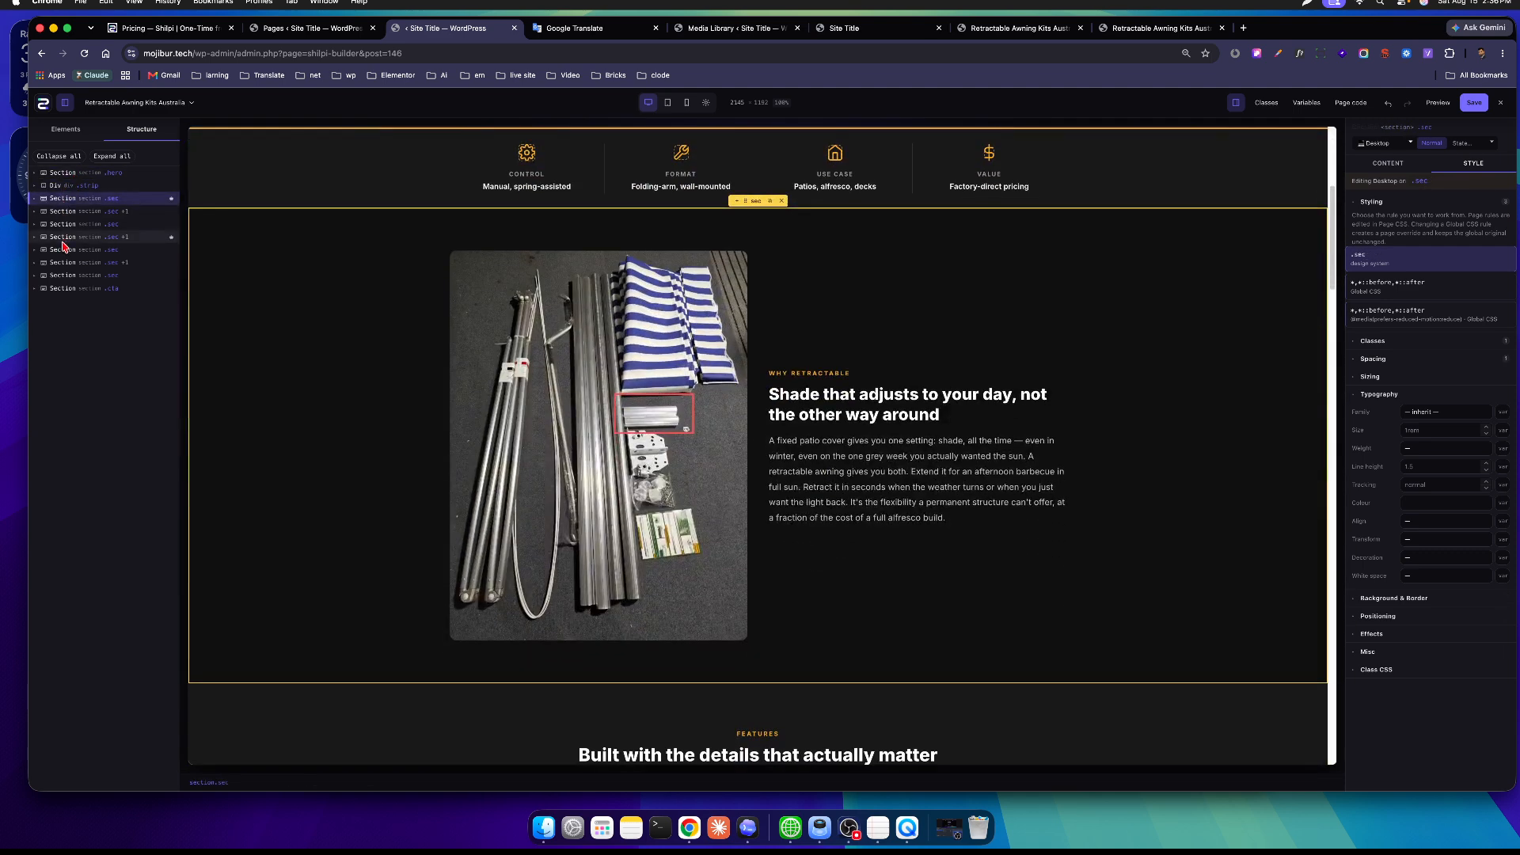
{"action": "left_click", "coordinate": [63, 252]}
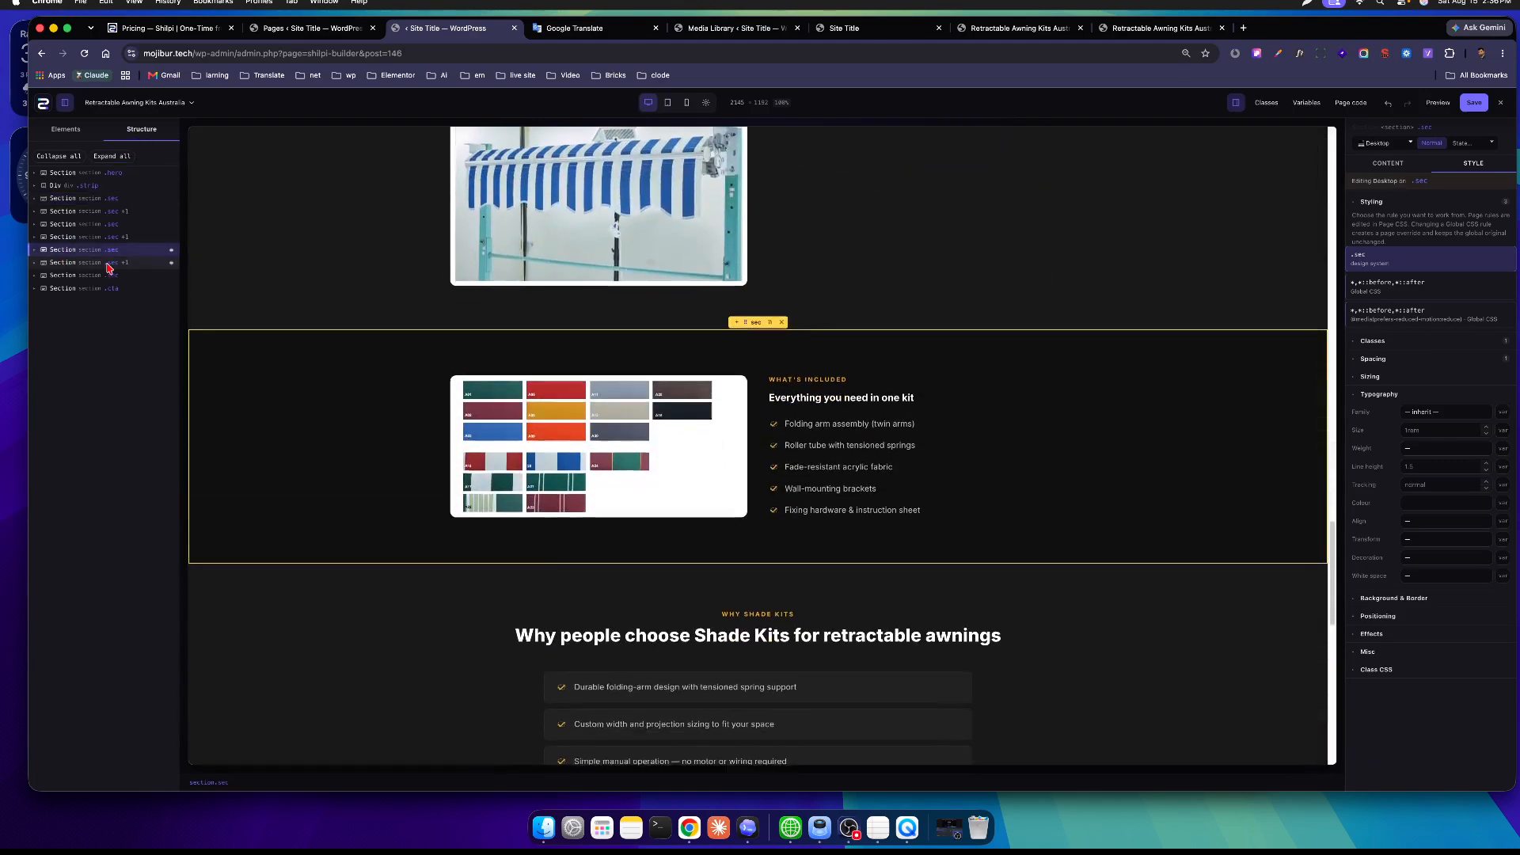
{"action": "scroll", "coordinate": [674, 357], "scroll_direction": "up", "scroll_amount": 15}
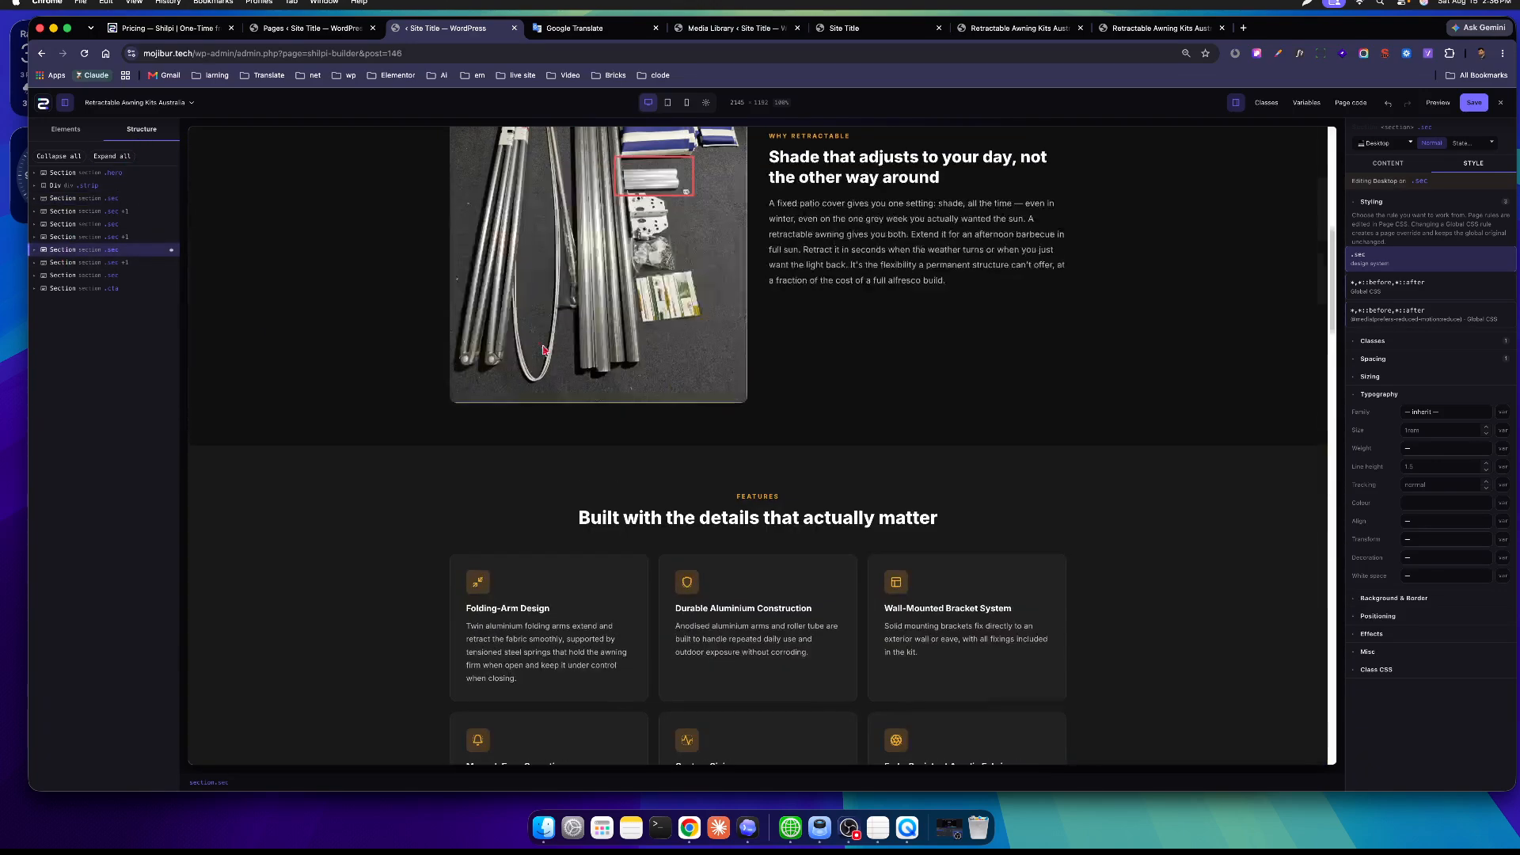
{"action": "left_click", "coordinate": [34, 188]}
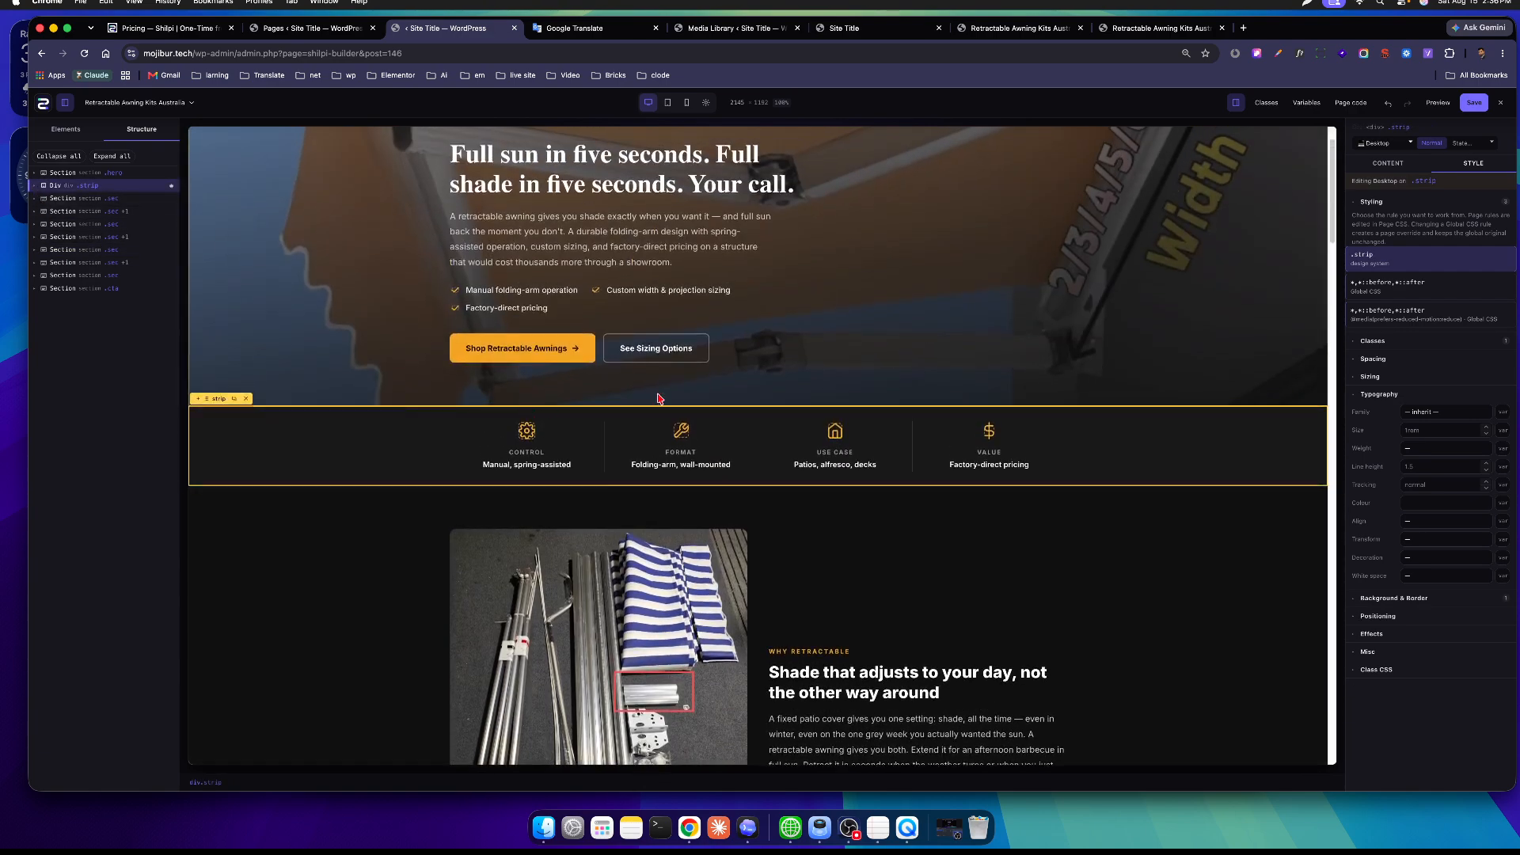
Select the first FAQ question and the Retractable Awning FAQ heading, and expand the whole structure tree to locate the heading.
{"action": "scroll", "coordinate": [835, 375], "scroll_direction": "down", "scroll_amount": 10}
{"action": "scroll", "coordinate": [836, 374], "scroll_direction": "down", "scroll_amount": 12}
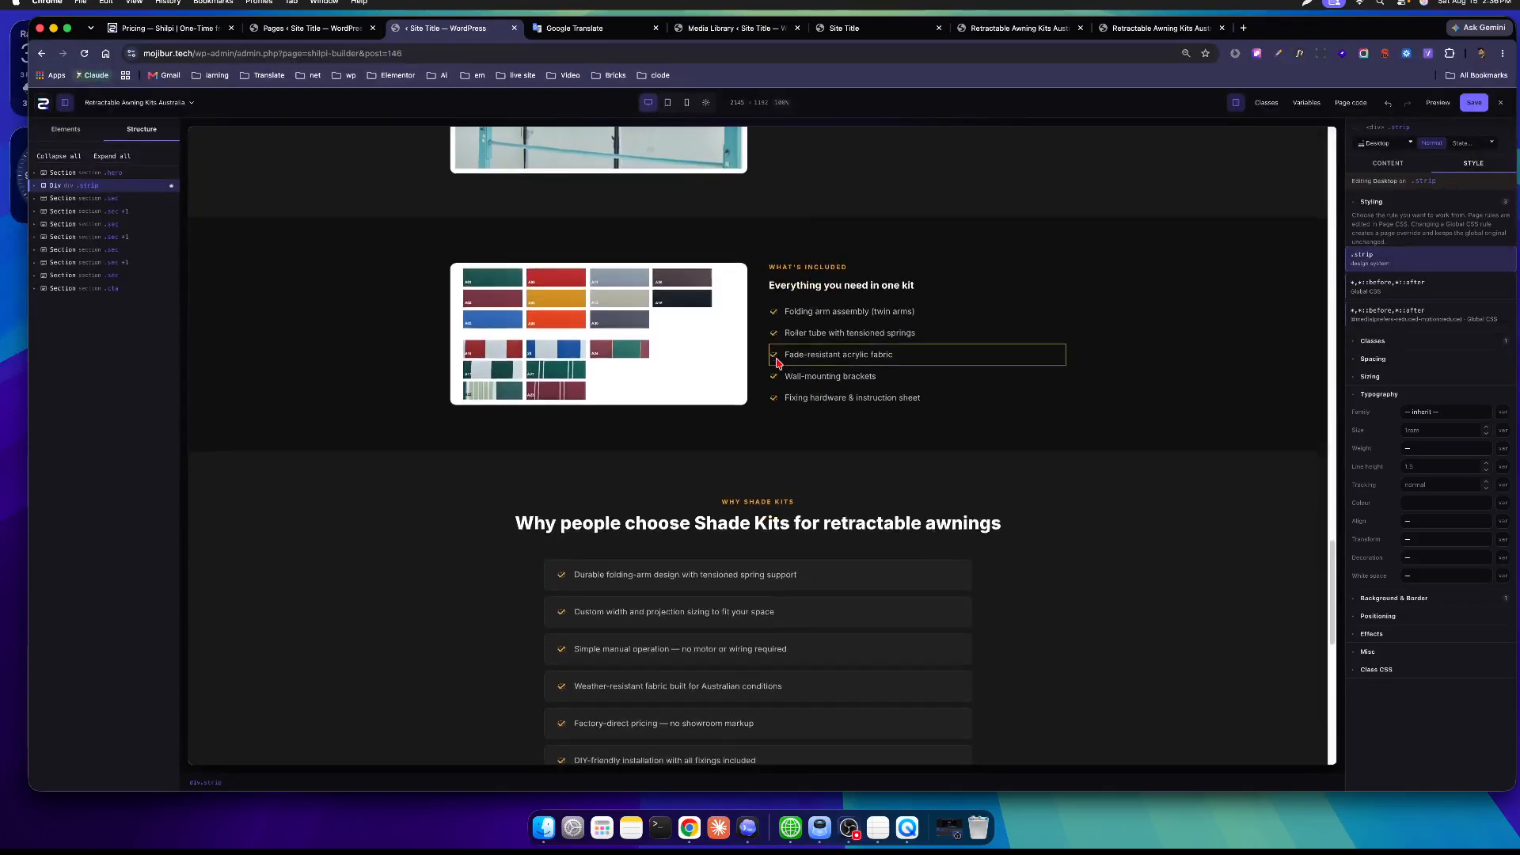
{"action": "scroll", "coordinate": [748, 431], "scroll_direction": "down", "scroll_amount": 1}
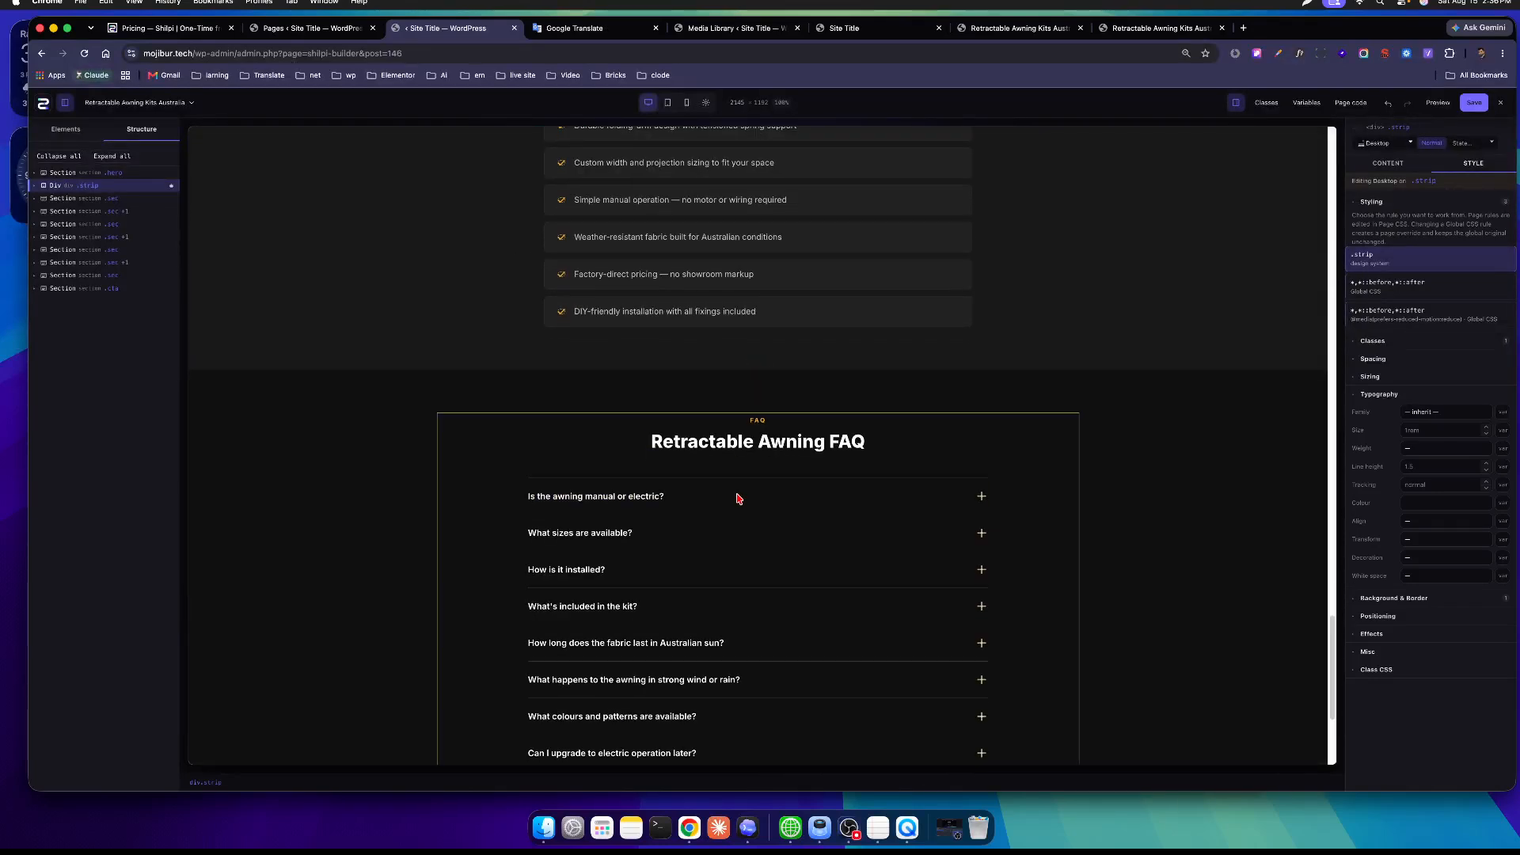
{"action": "left_click", "coordinate": [826, 502]}
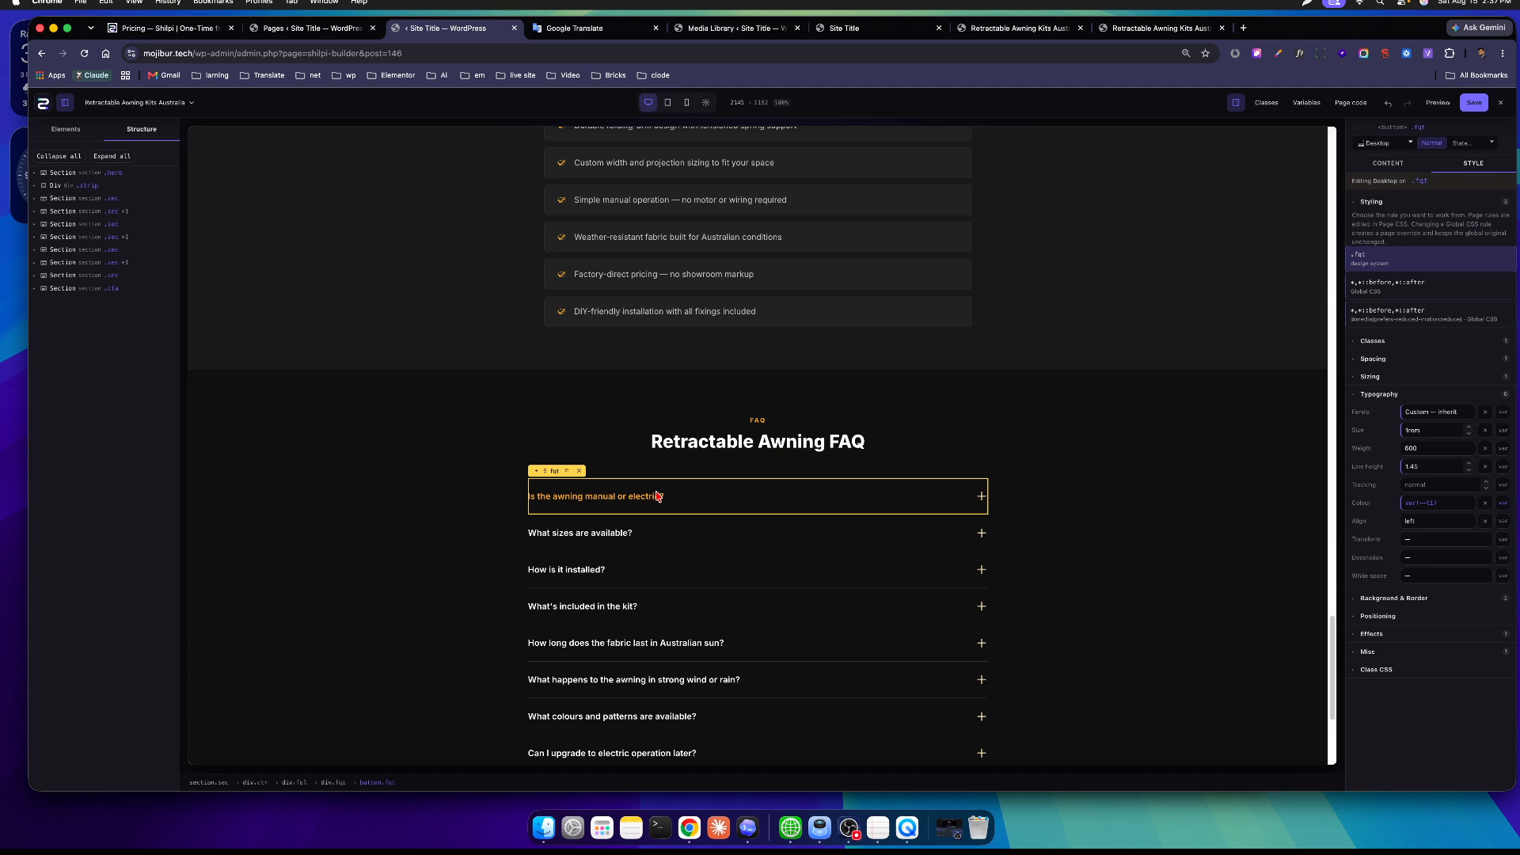
{"action": "left_click", "coordinate": [730, 444]}
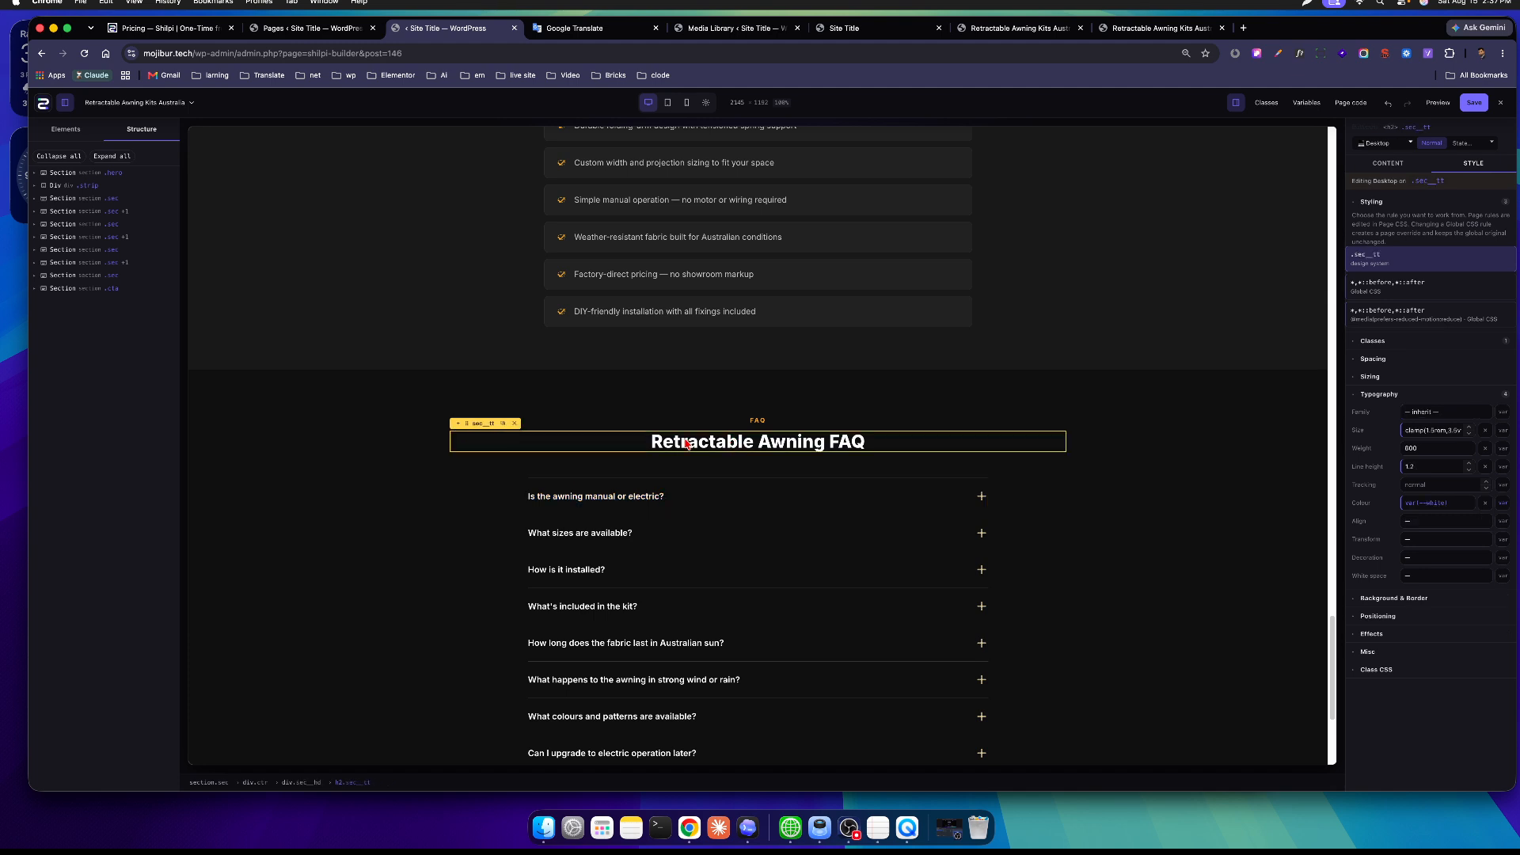
{"action": "left_click", "coordinate": [112, 156]}
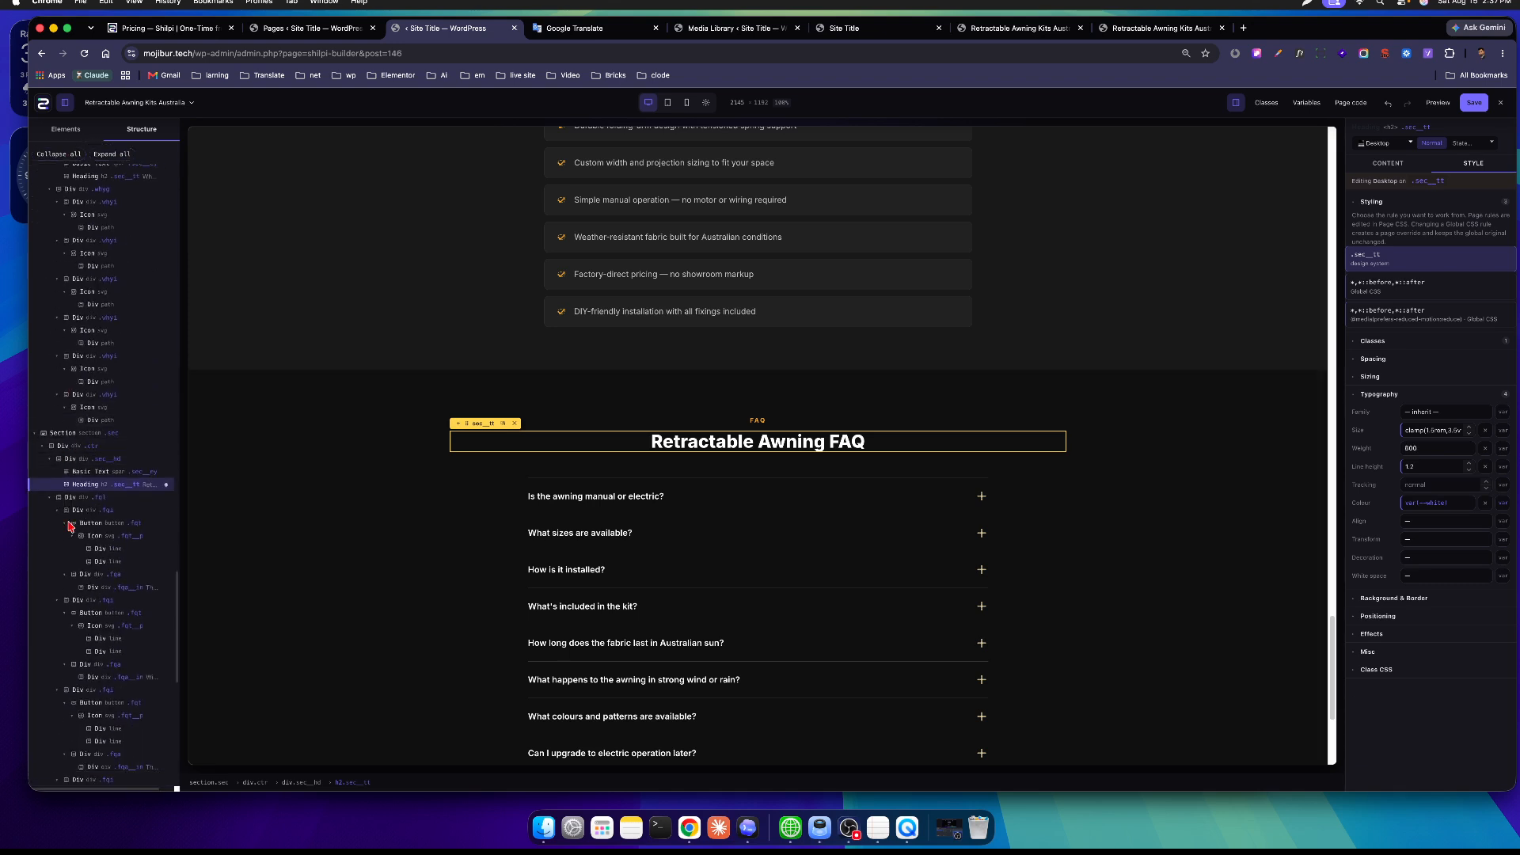
Select the first FAQ question and the FAQ heading to locate them in the structure tree, collapsing the FAQ list and call-to-action button group.
{"action": "left_click", "coordinate": [684, 490]}
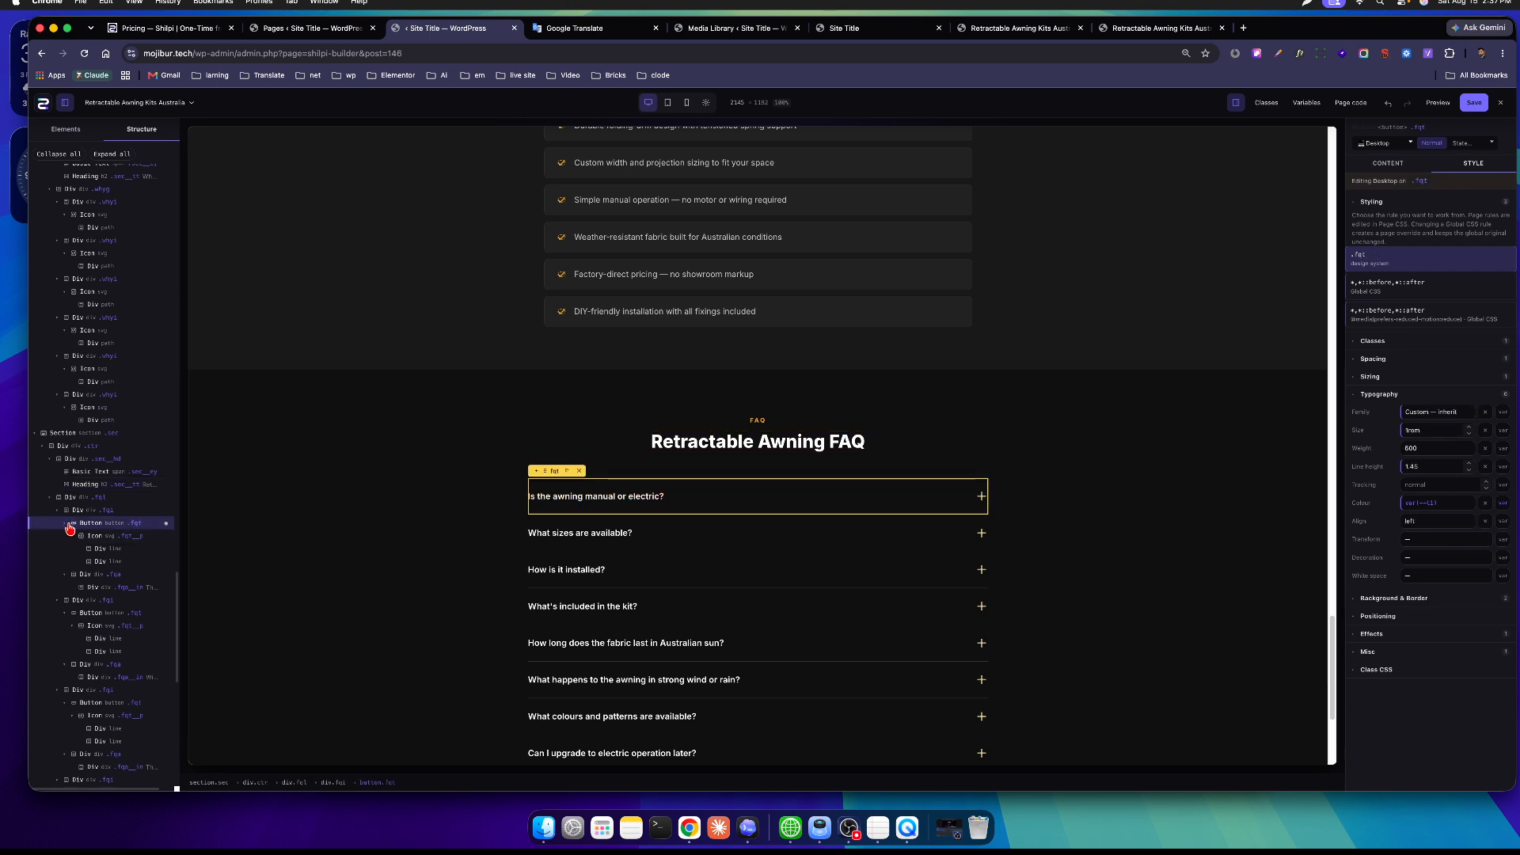
{"action": "left_click", "coordinate": [49, 498]}
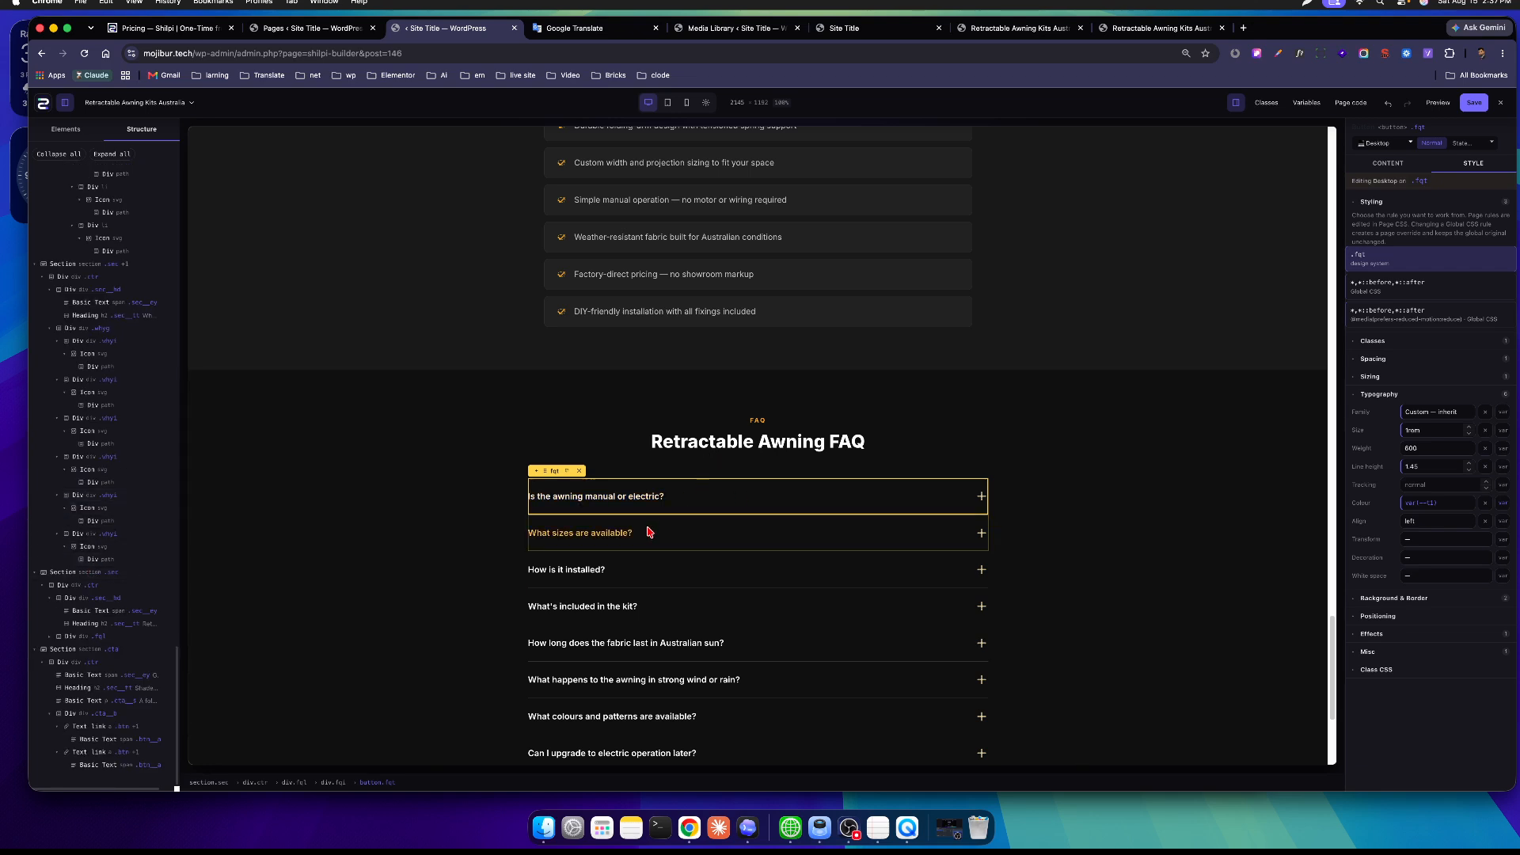
{"action": "left_click", "coordinate": [745, 452]}
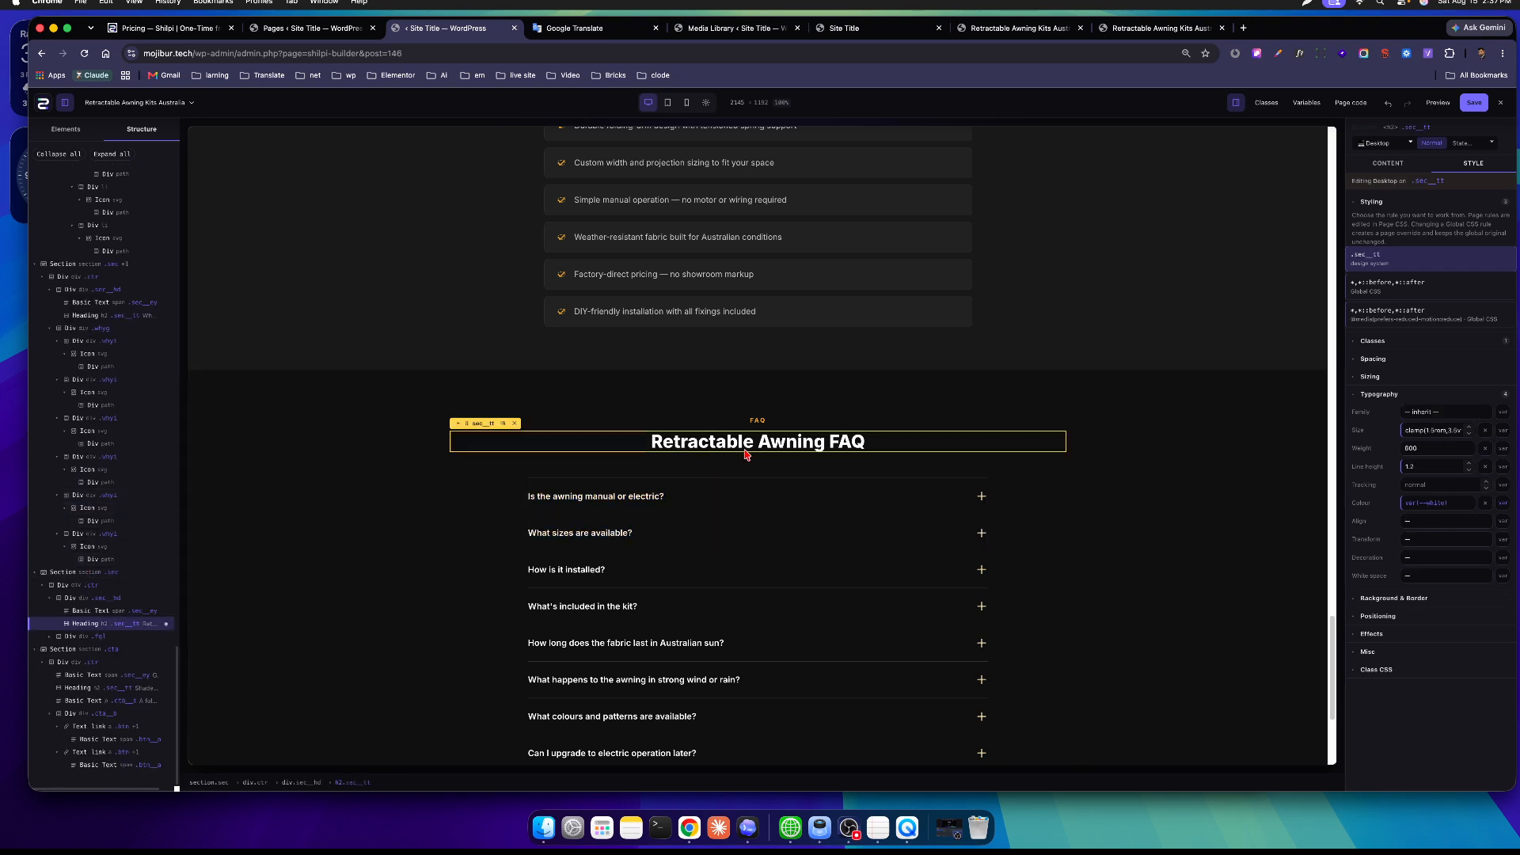
{"action": "left_click", "coordinate": [50, 715]}
{"action": "scroll", "coordinate": [577, 485], "scroll_direction": "down", "scroll_amount": 1}
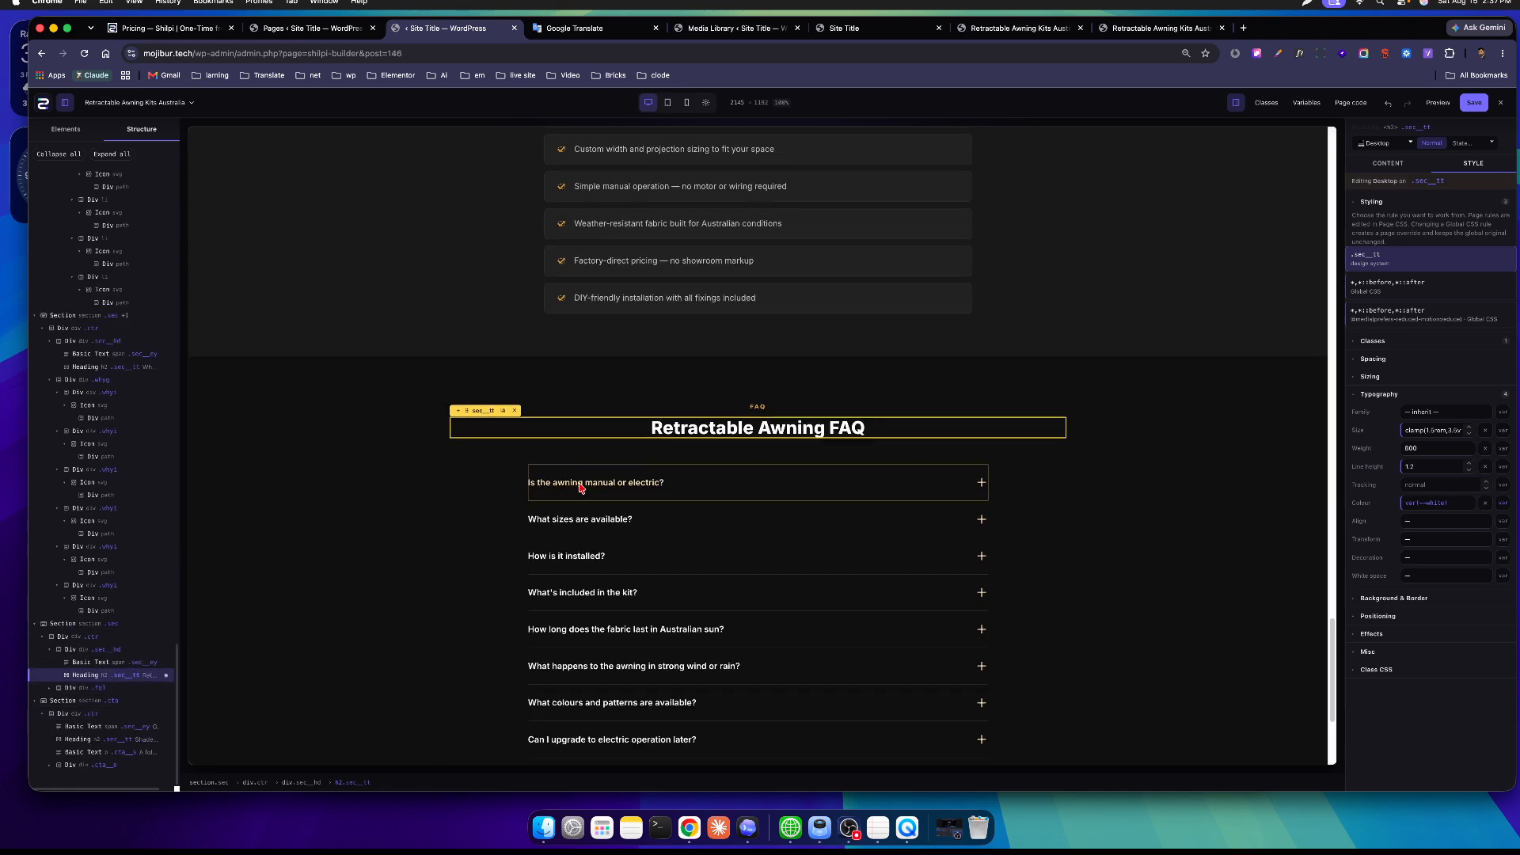
Select the first two FAQ questions and the Retractable Awning FAQ heading on the page to trace each in the structure tree.
{"action": "left_click", "coordinate": [645, 476]}
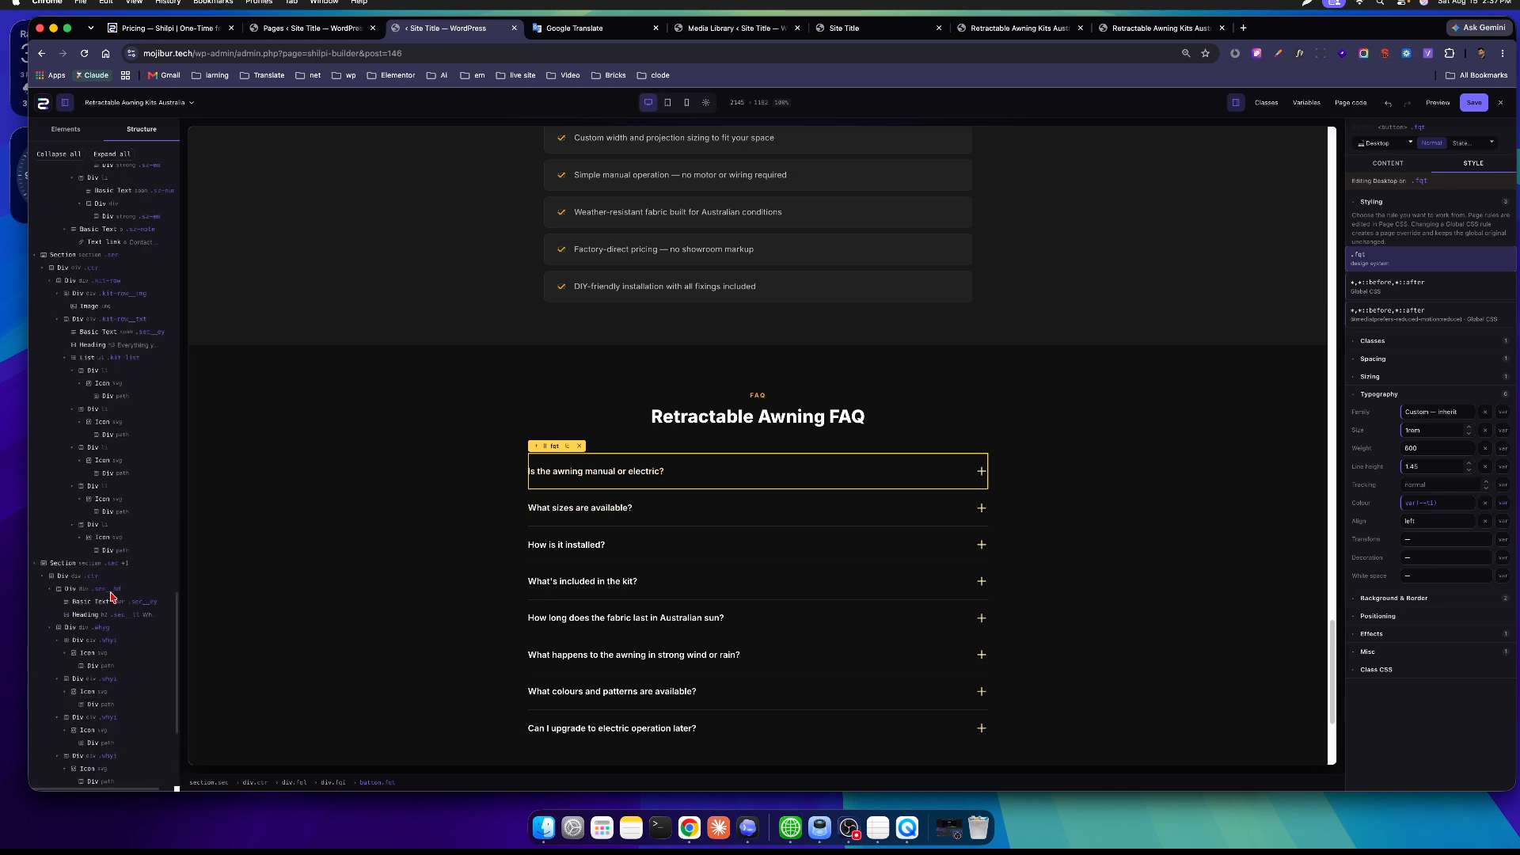
{"action": "left_click", "coordinate": [661, 523]}
{"action": "left_click", "coordinate": [760, 415]}
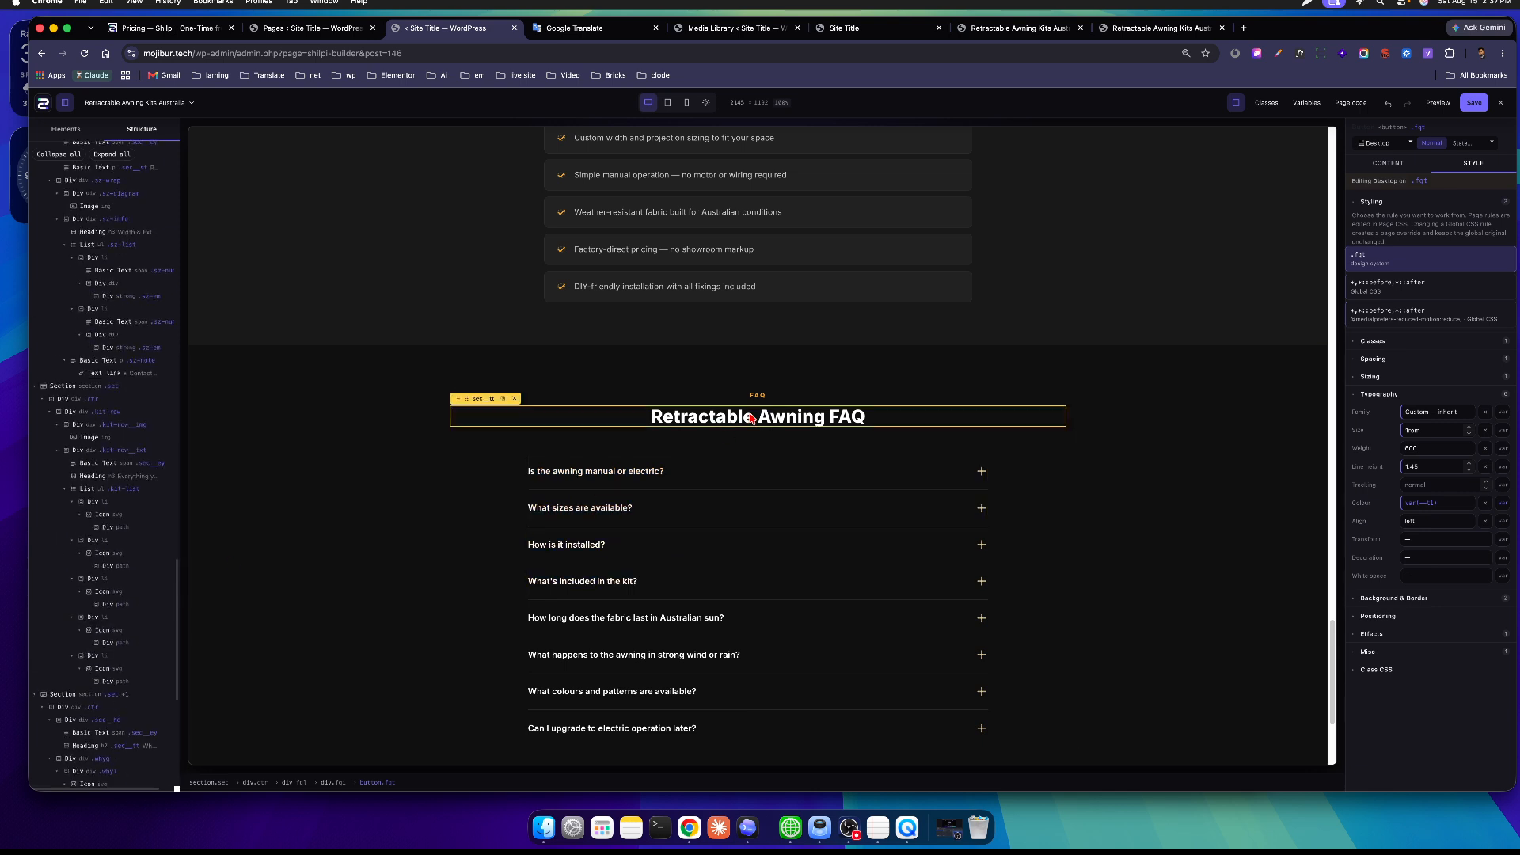
{"action": "scroll", "coordinate": [115, 602], "scroll_direction": "down", "scroll_amount": 3}
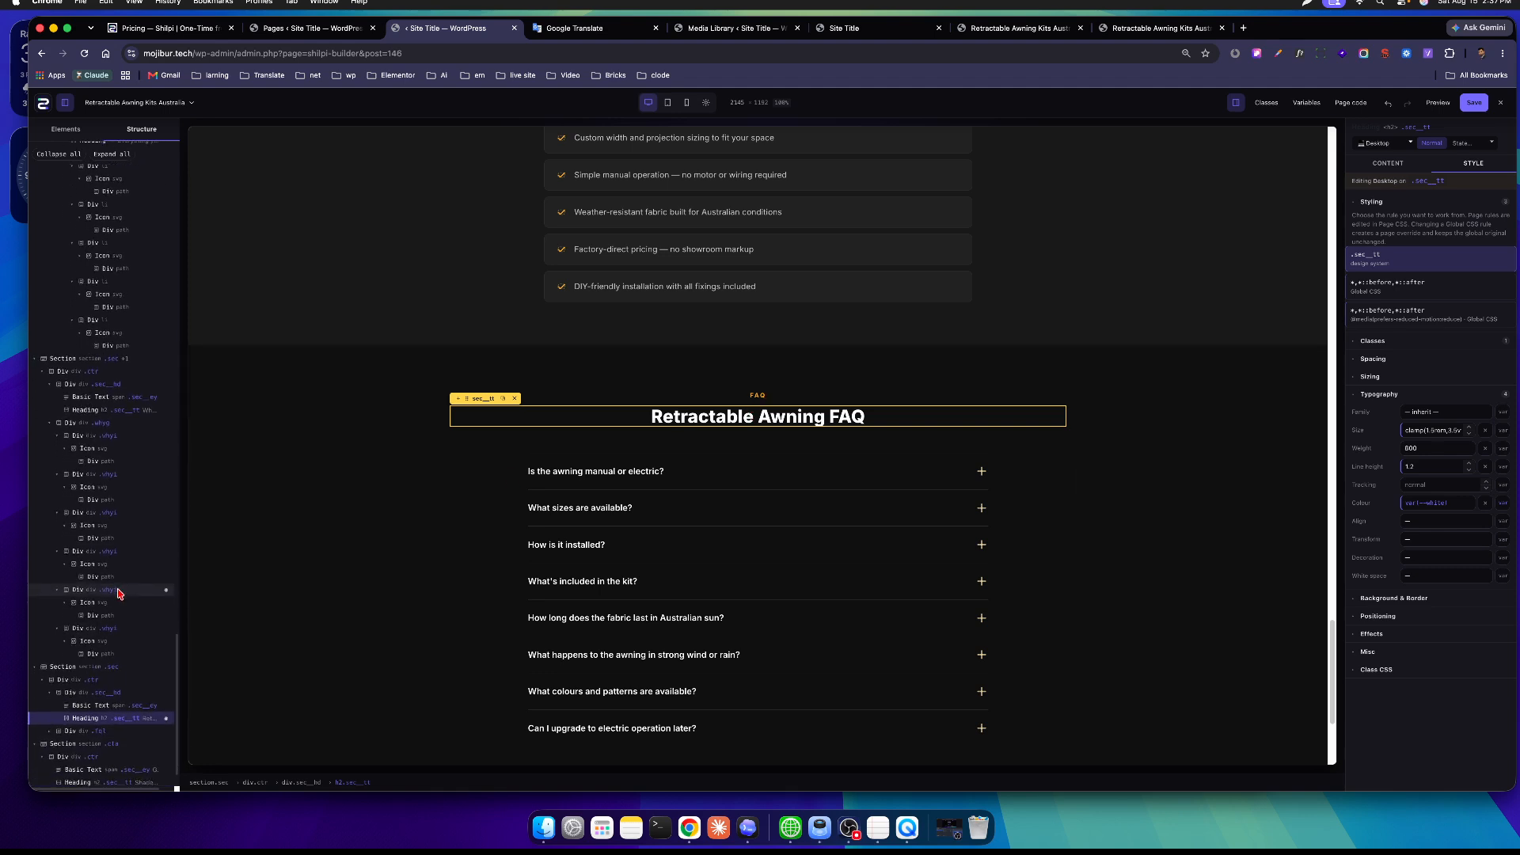
Locate the call-to-action section, FAQ header div, its label, heading and question list from the structure tree, expanding and collapsing the list.
{"action": "left_click", "coordinate": [75, 701]}
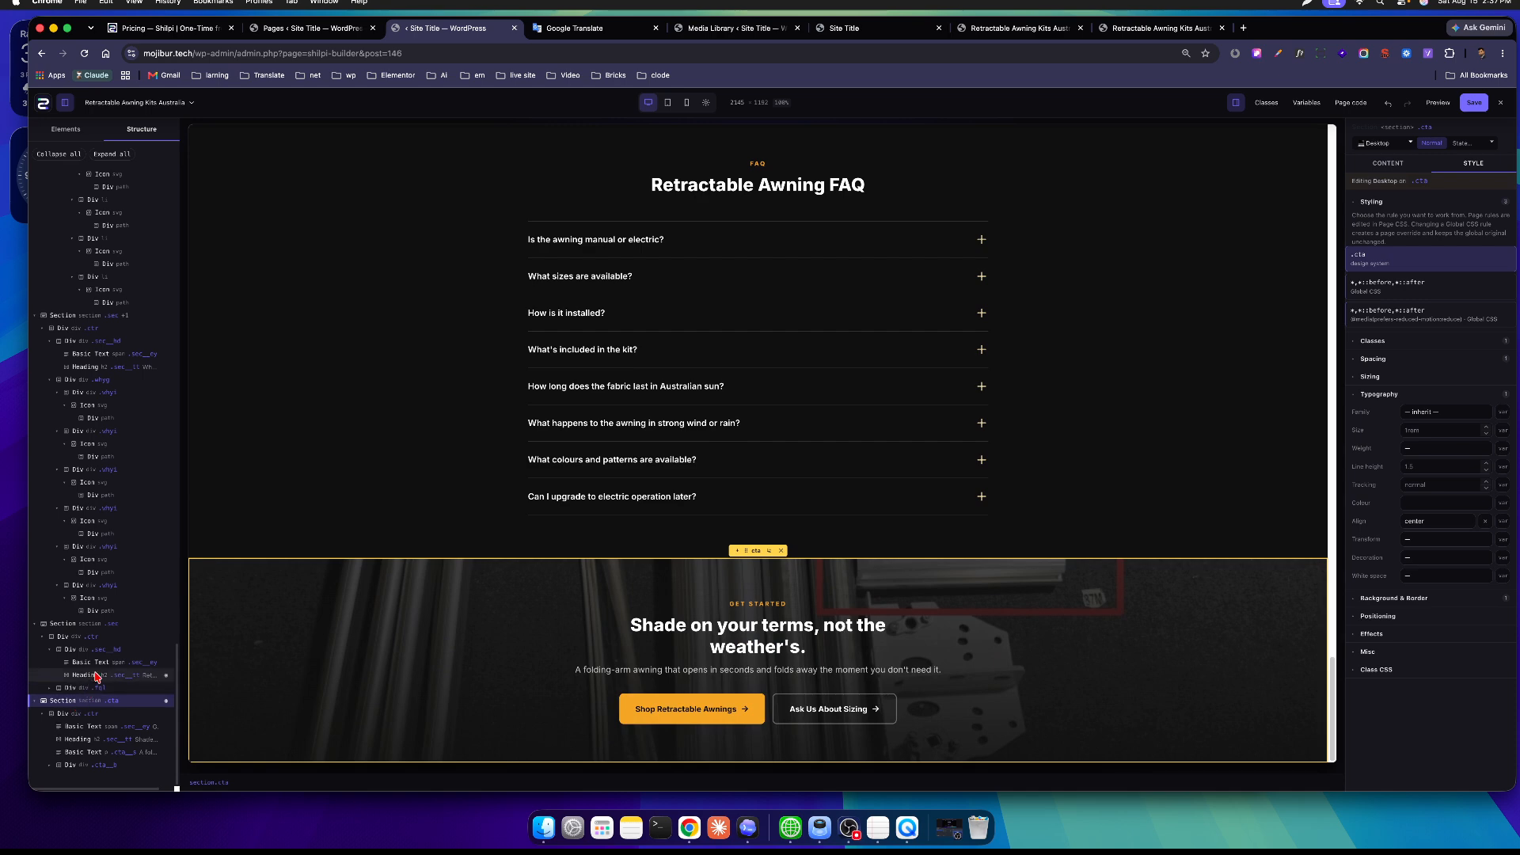
{"action": "left_click", "coordinate": [84, 650]}
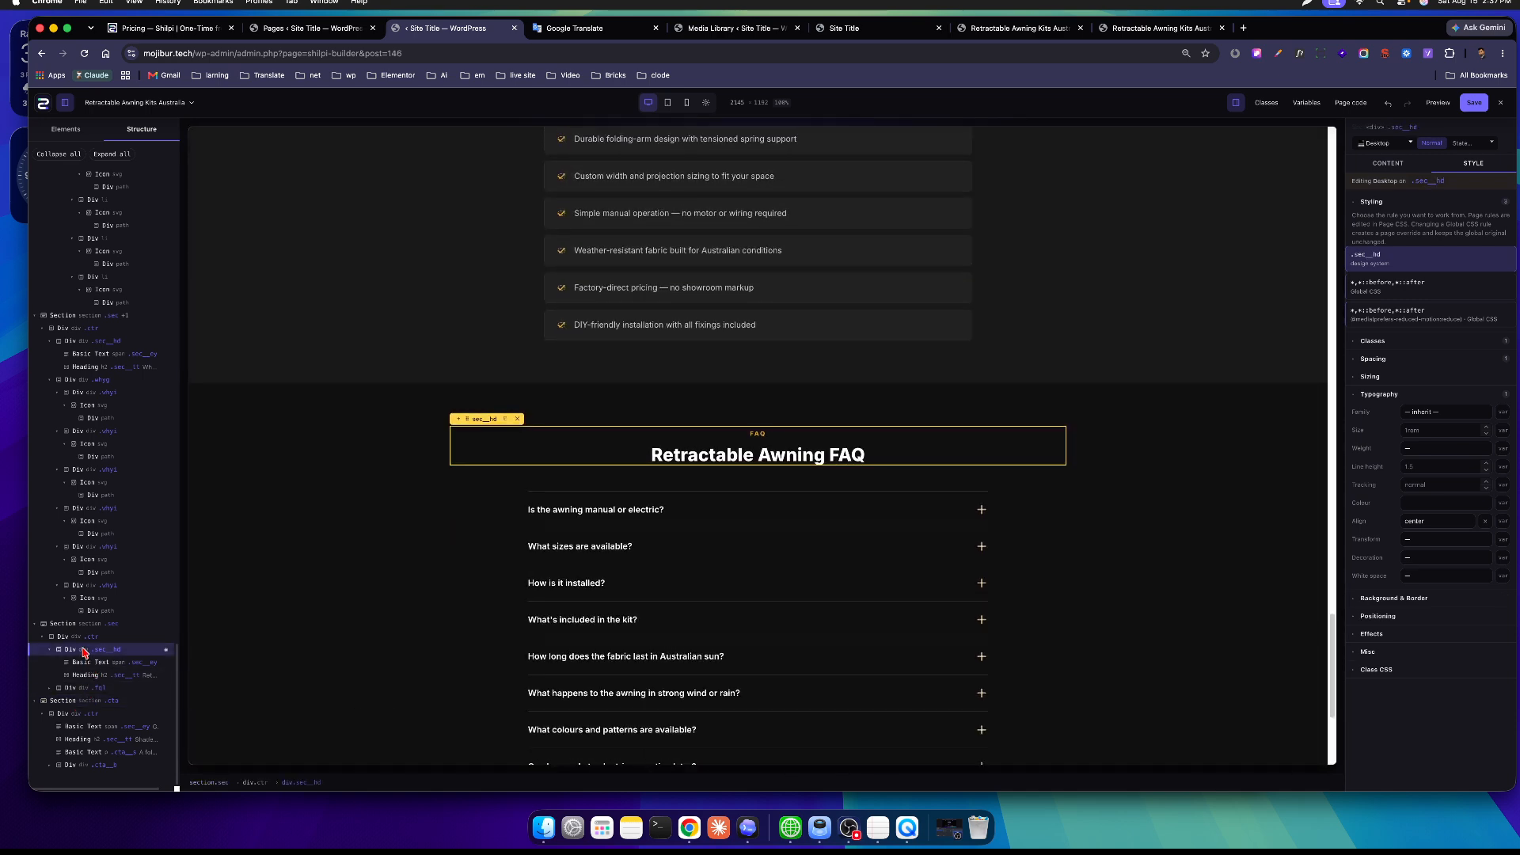
{"action": "left_click", "coordinate": [83, 664]}
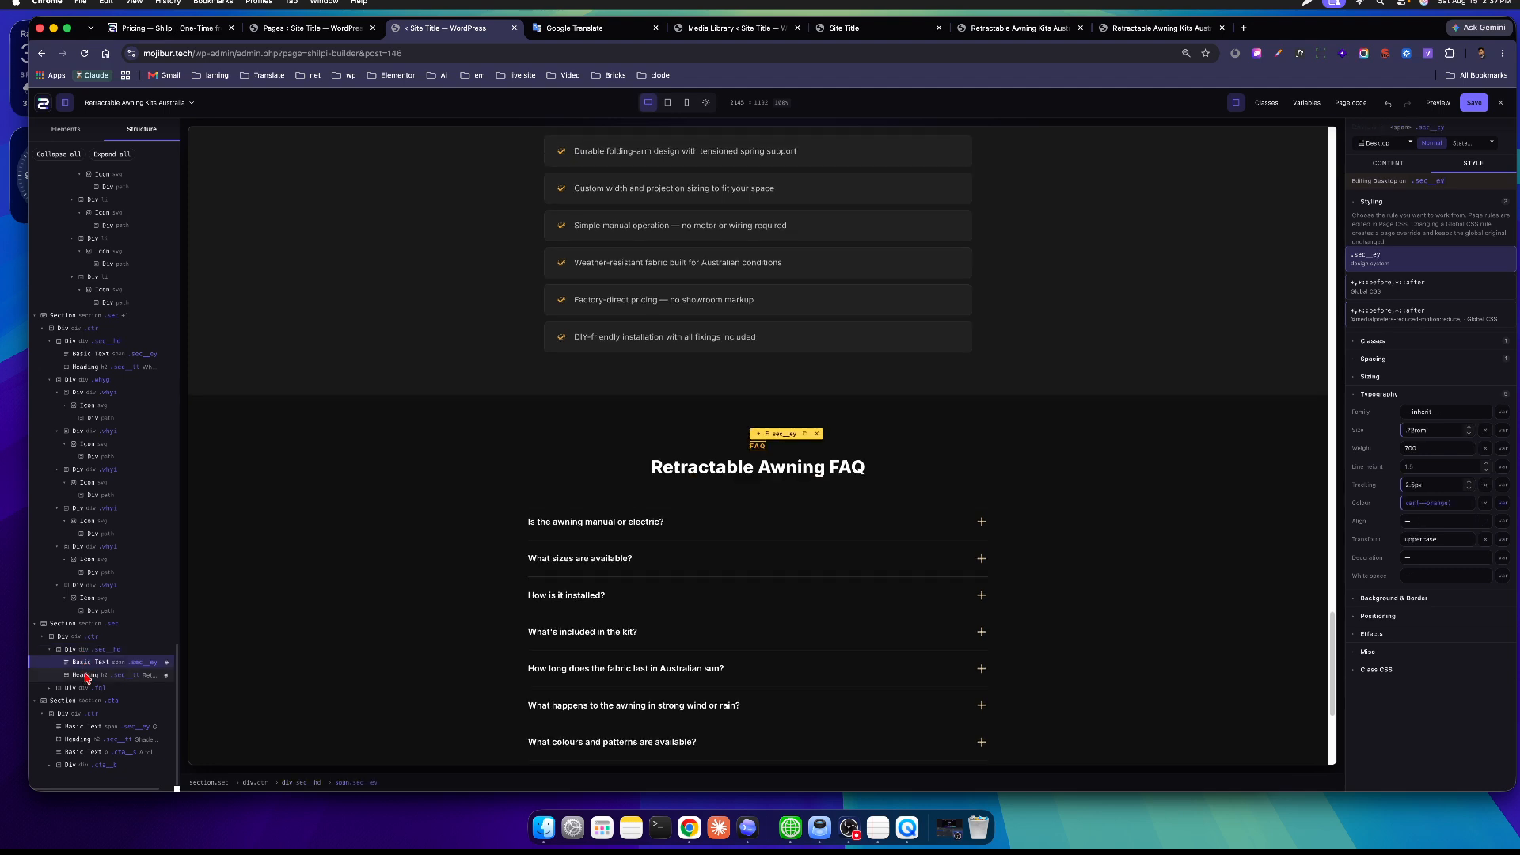
{"action": "left_click", "coordinate": [84, 675]}
{"action": "left_click", "coordinate": [83, 688]}
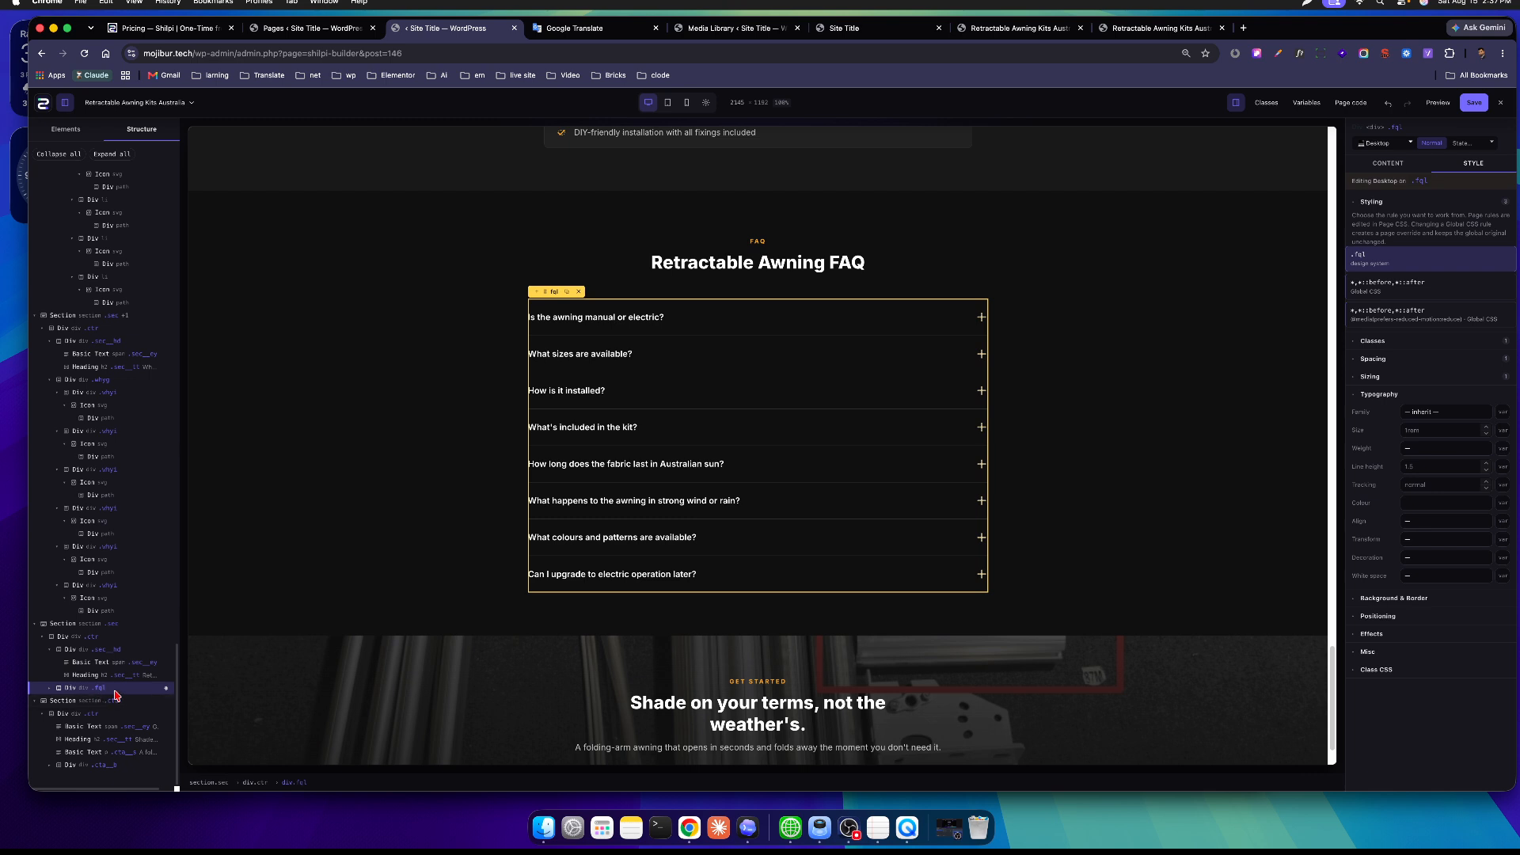
{"action": "left_click", "coordinate": [51, 688]}
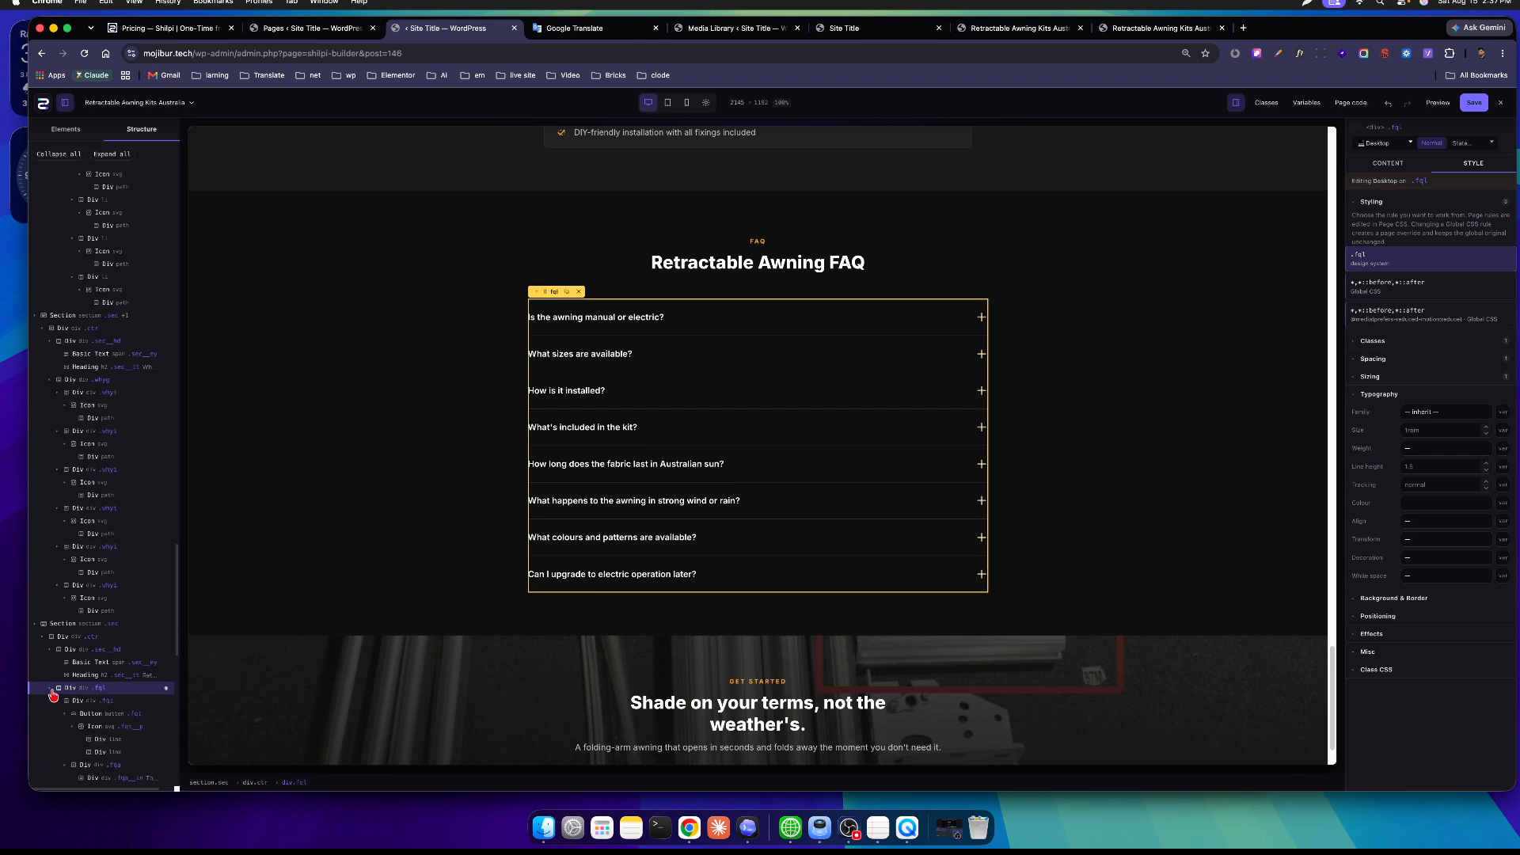
{"action": "left_click", "coordinate": [51, 688]}
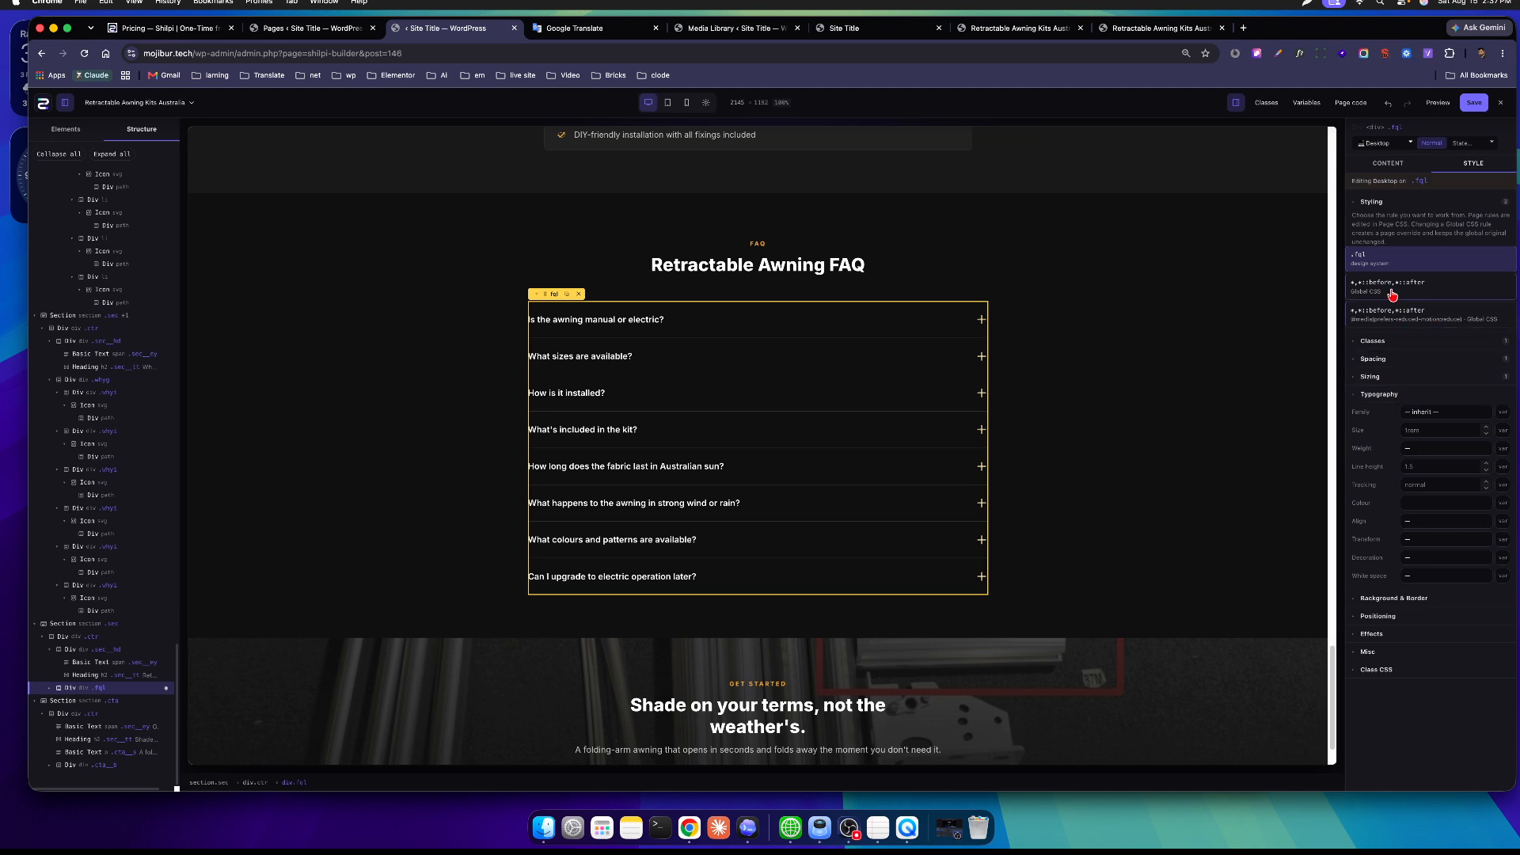
Examine the two Global CSS rules applied to the FAQ list and show the reduced-motion rule's CSS.
{"action": "left_click", "coordinate": [1447, 293]}
{"action": "left_click", "coordinate": [1433, 293]}
{"action": "left_click", "coordinate": [1432, 296]}
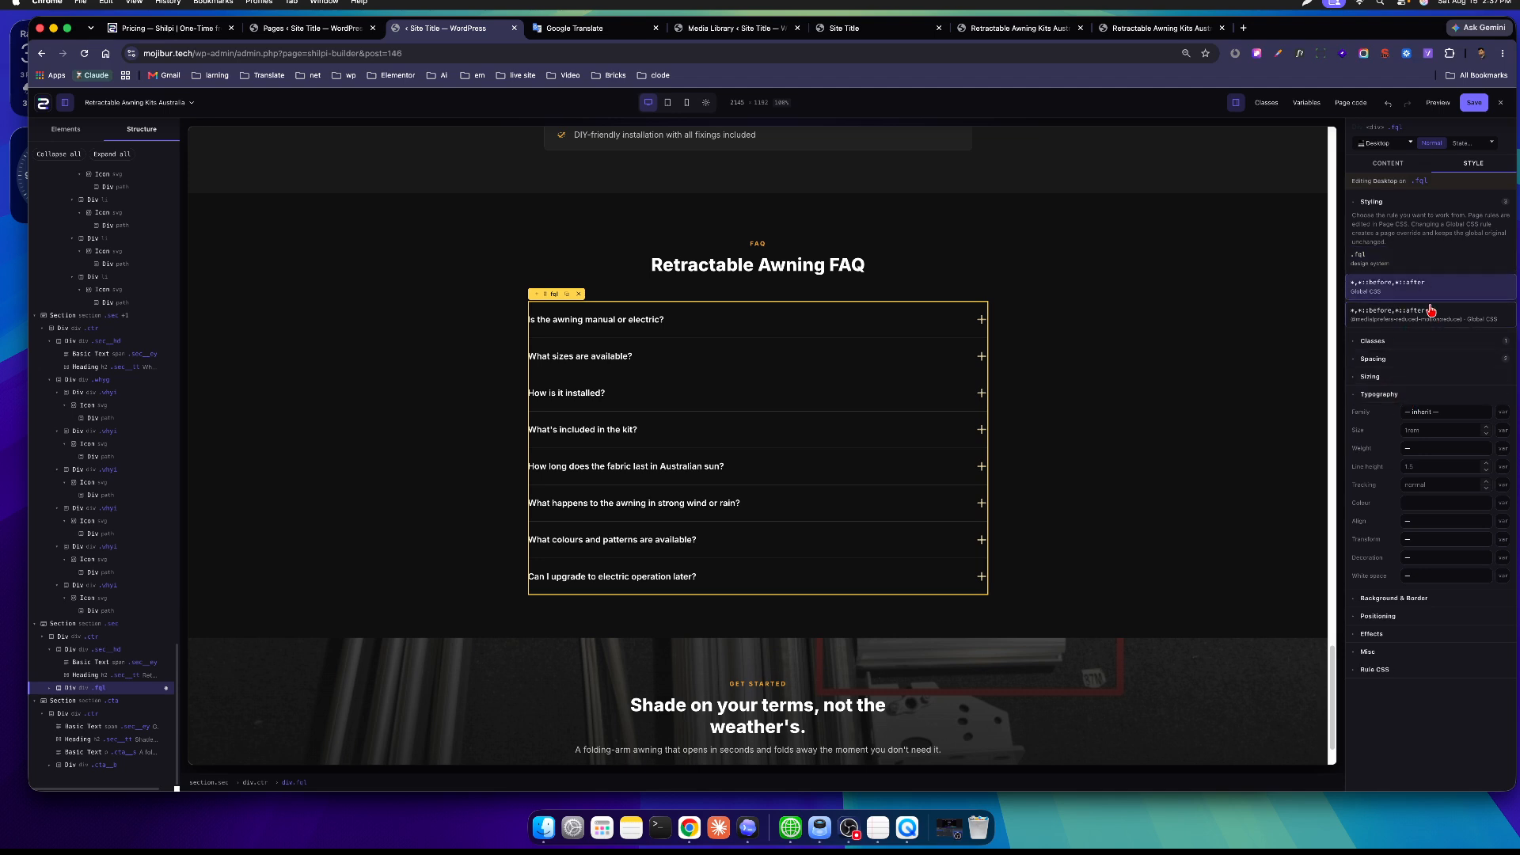
{"action": "left_click", "coordinate": [1431, 310]}
{"action": "left_click", "coordinate": [1369, 673]}
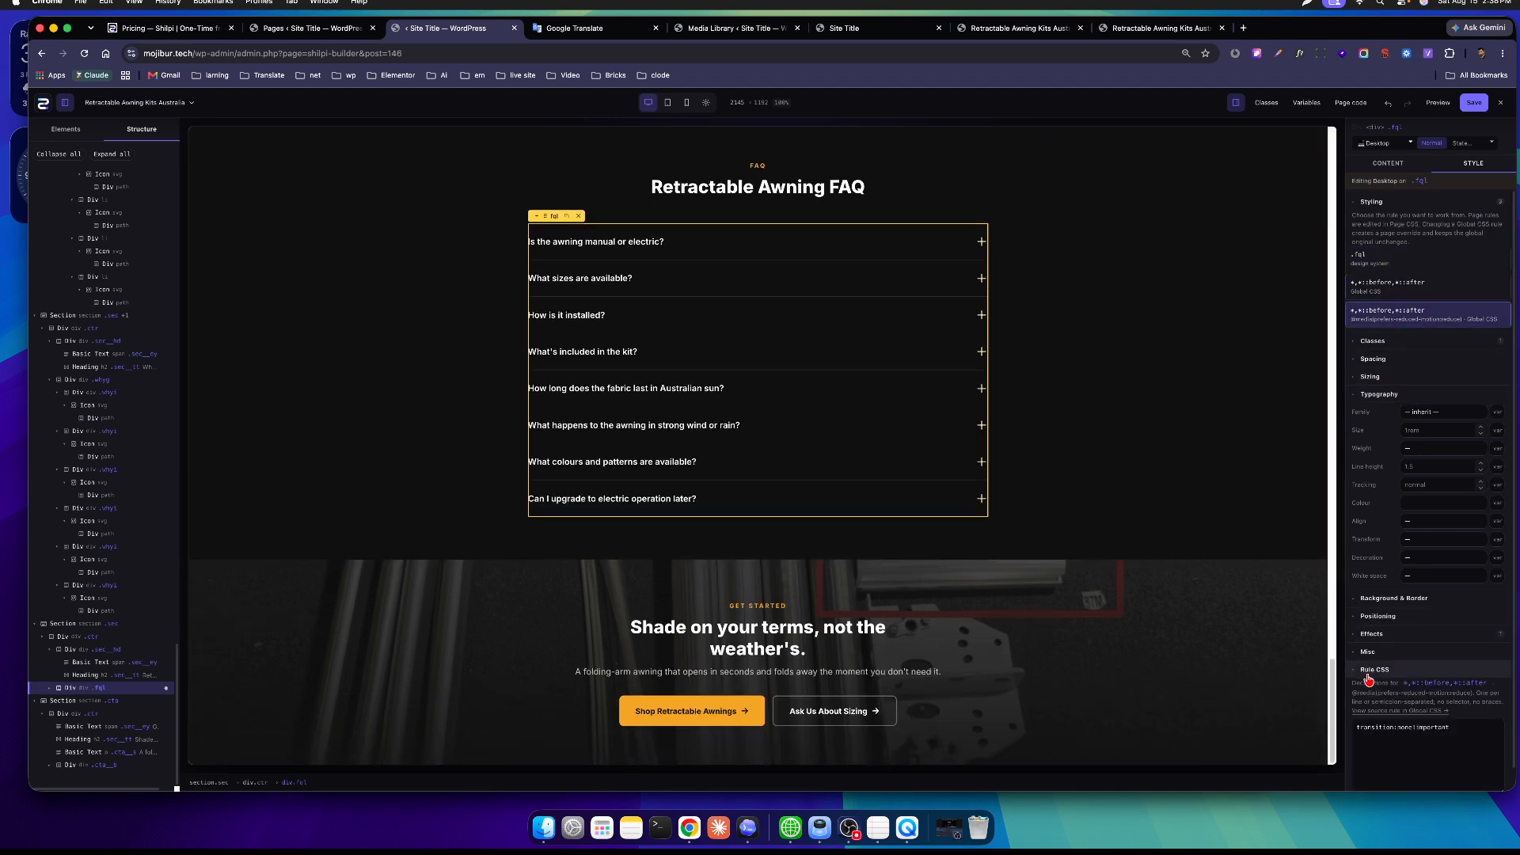
{"action": "left_click", "coordinate": [1373, 671]}
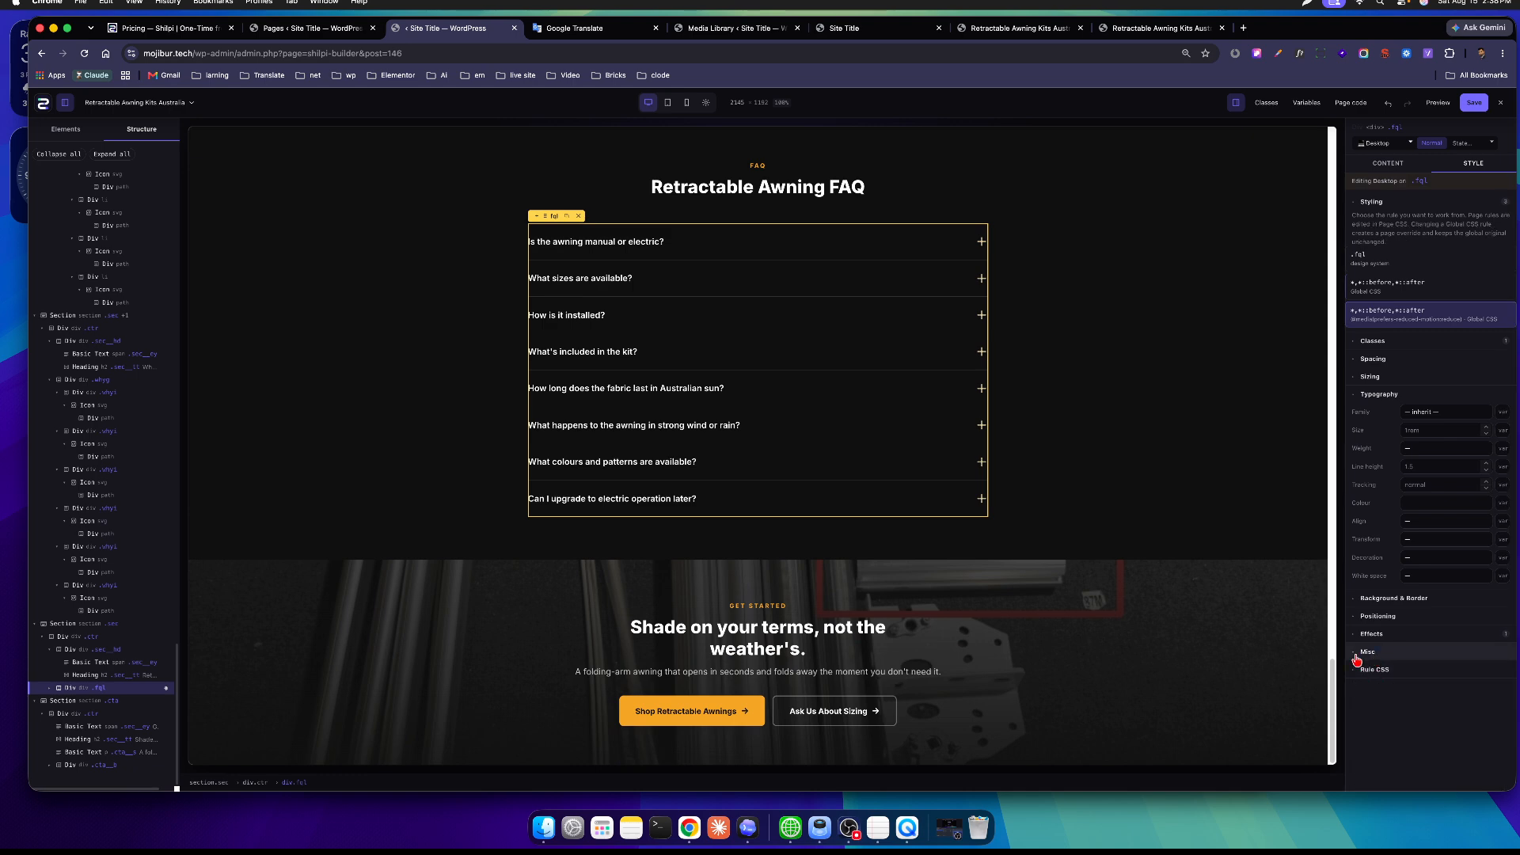
Show the content settings of the Durable Aluminium Construction description and the "Built with the details that actually matter" heading.
{"action": "scroll", "coordinate": [1029, 526], "scroll_direction": "up", "scroll_amount": 10}
{"action": "scroll", "coordinate": [1025, 516], "scroll_direction": "down", "scroll_amount": 10}
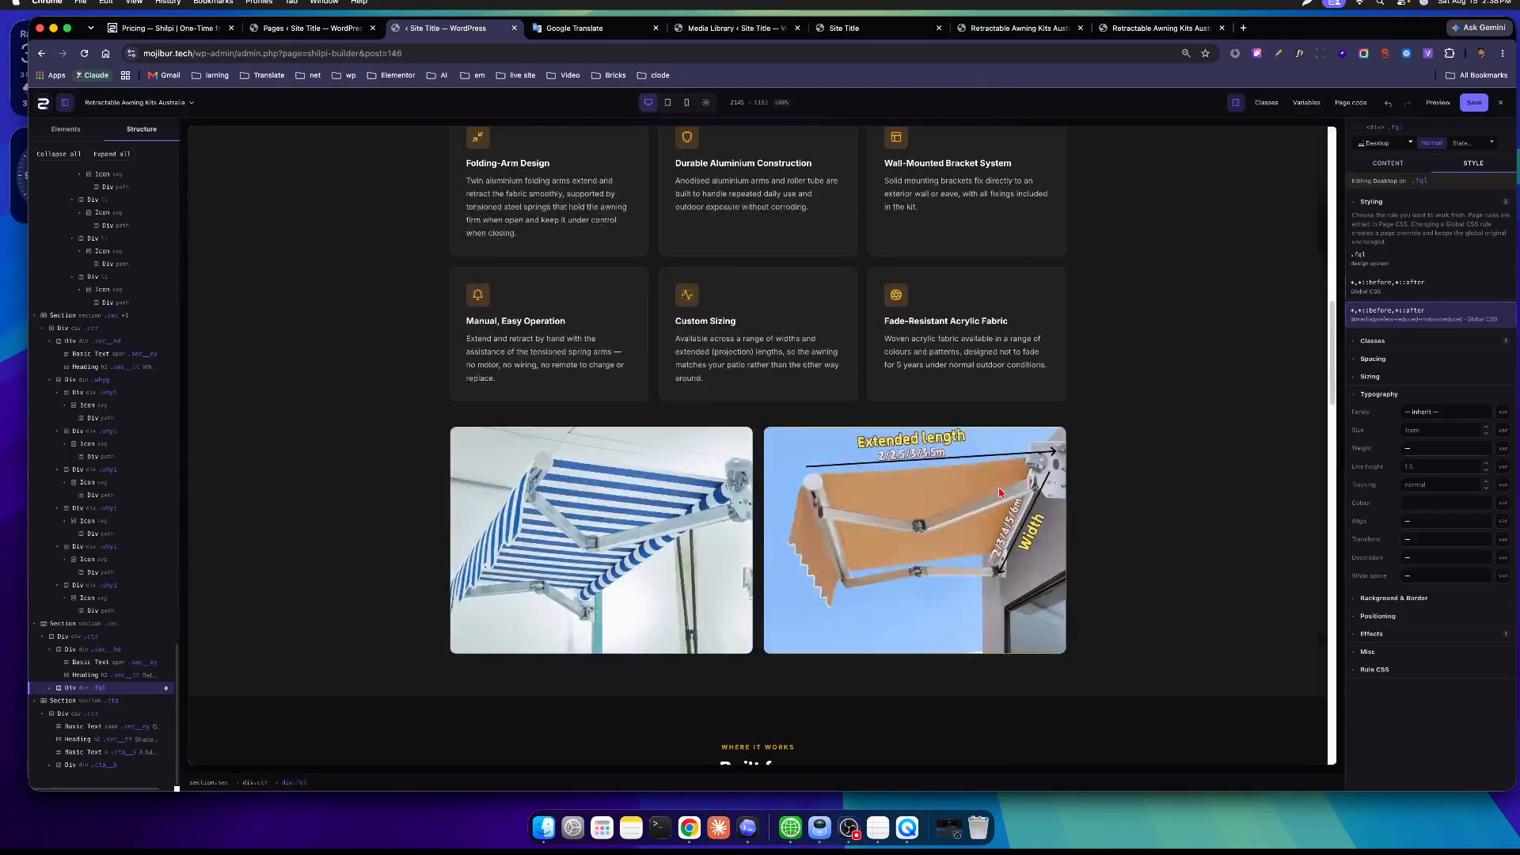
{"action": "scroll", "coordinate": [999, 492], "scroll_direction": "up", "scroll_amount": 5}
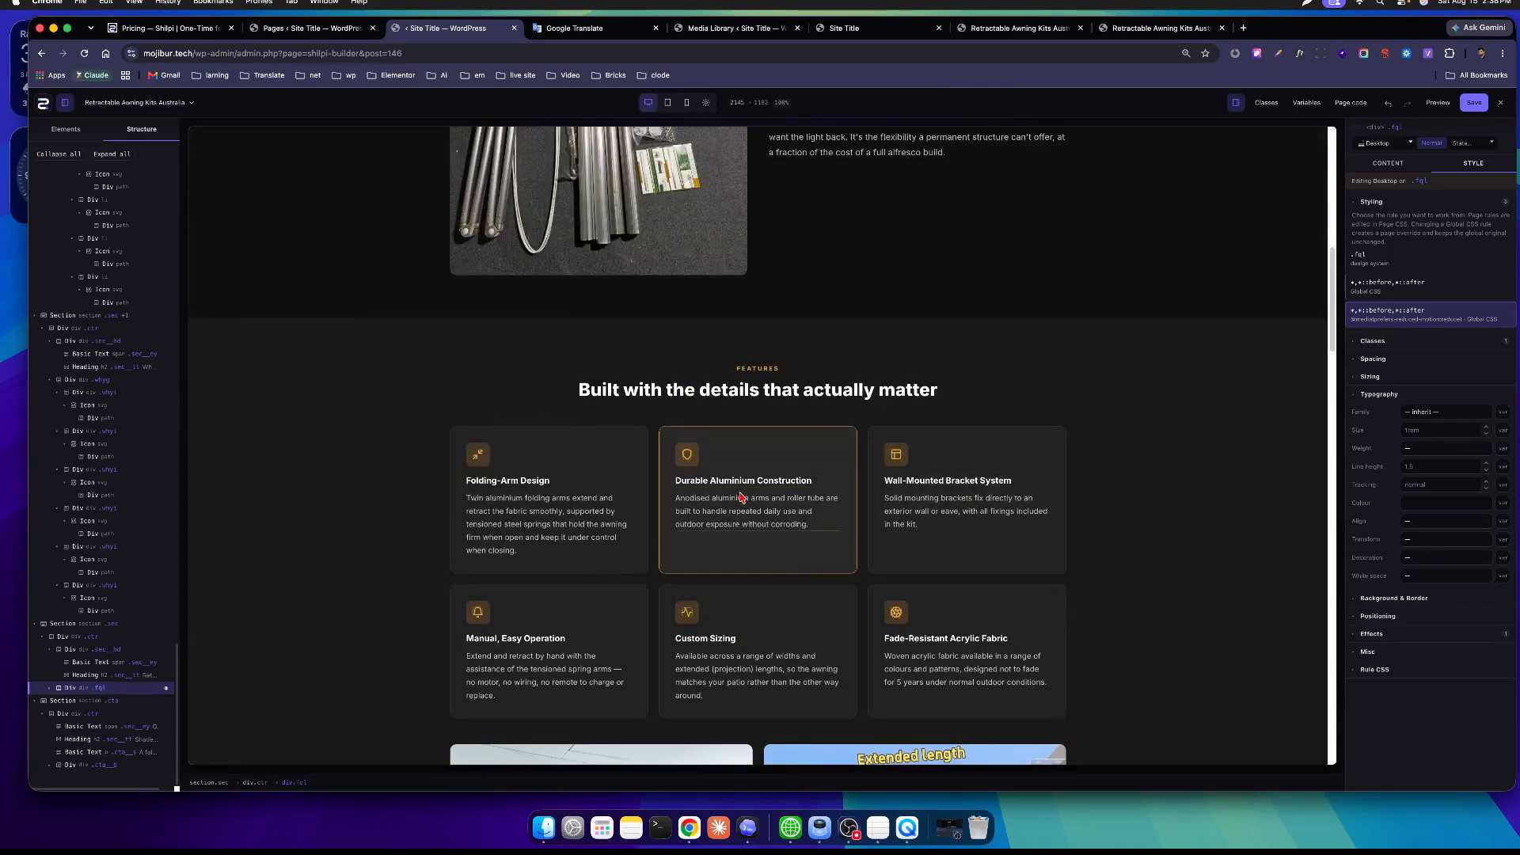
{"action": "left_click", "coordinate": [745, 485]}
{"action": "left_click", "coordinate": [728, 517]}
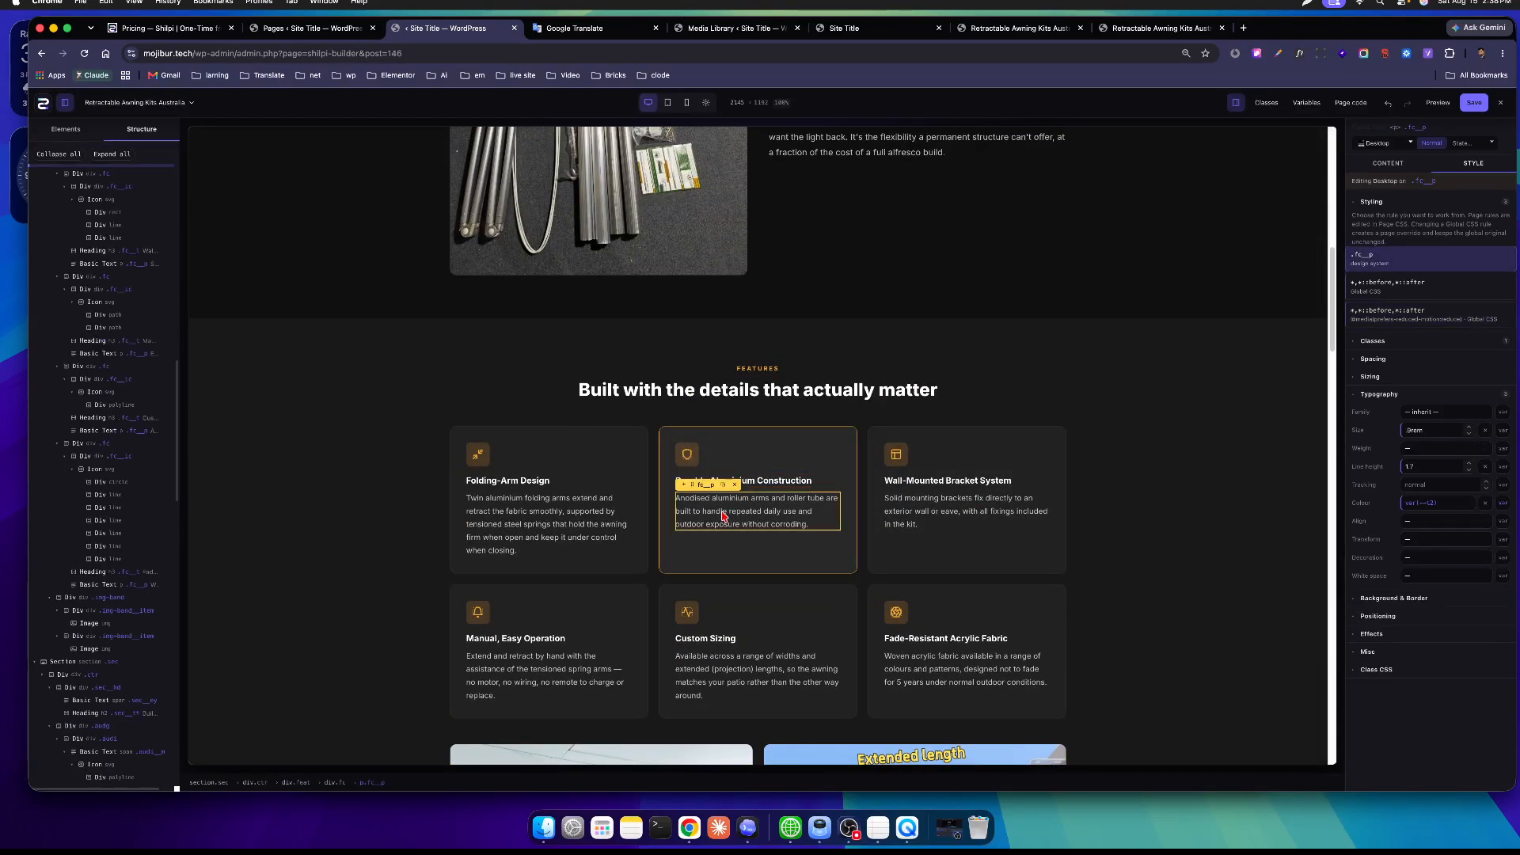
{"action": "left_click", "coordinate": [1388, 164]}
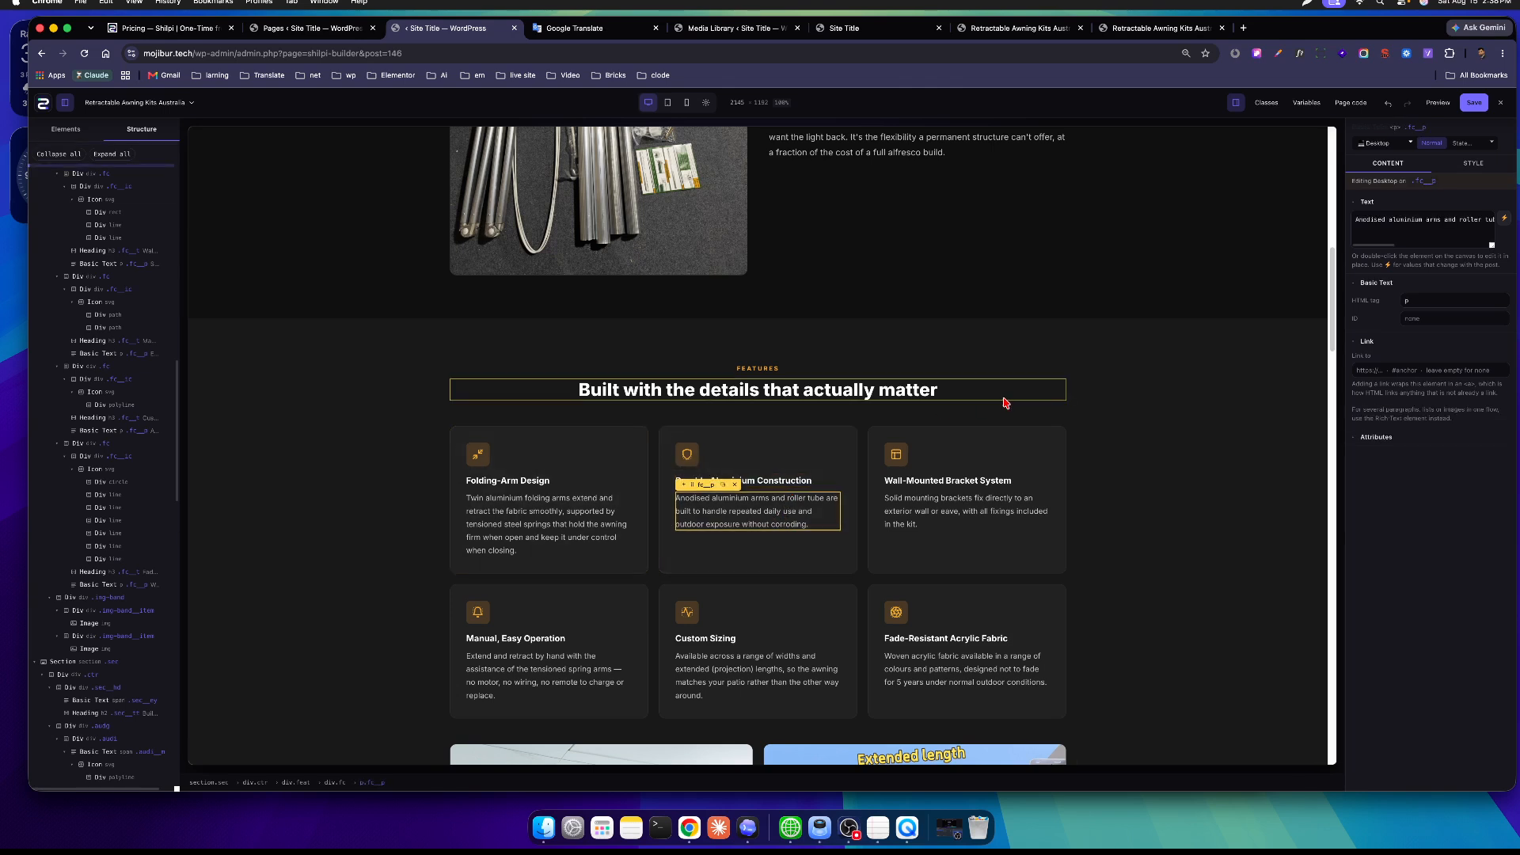
{"action": "left_click", "coordinate": [890, 398]}
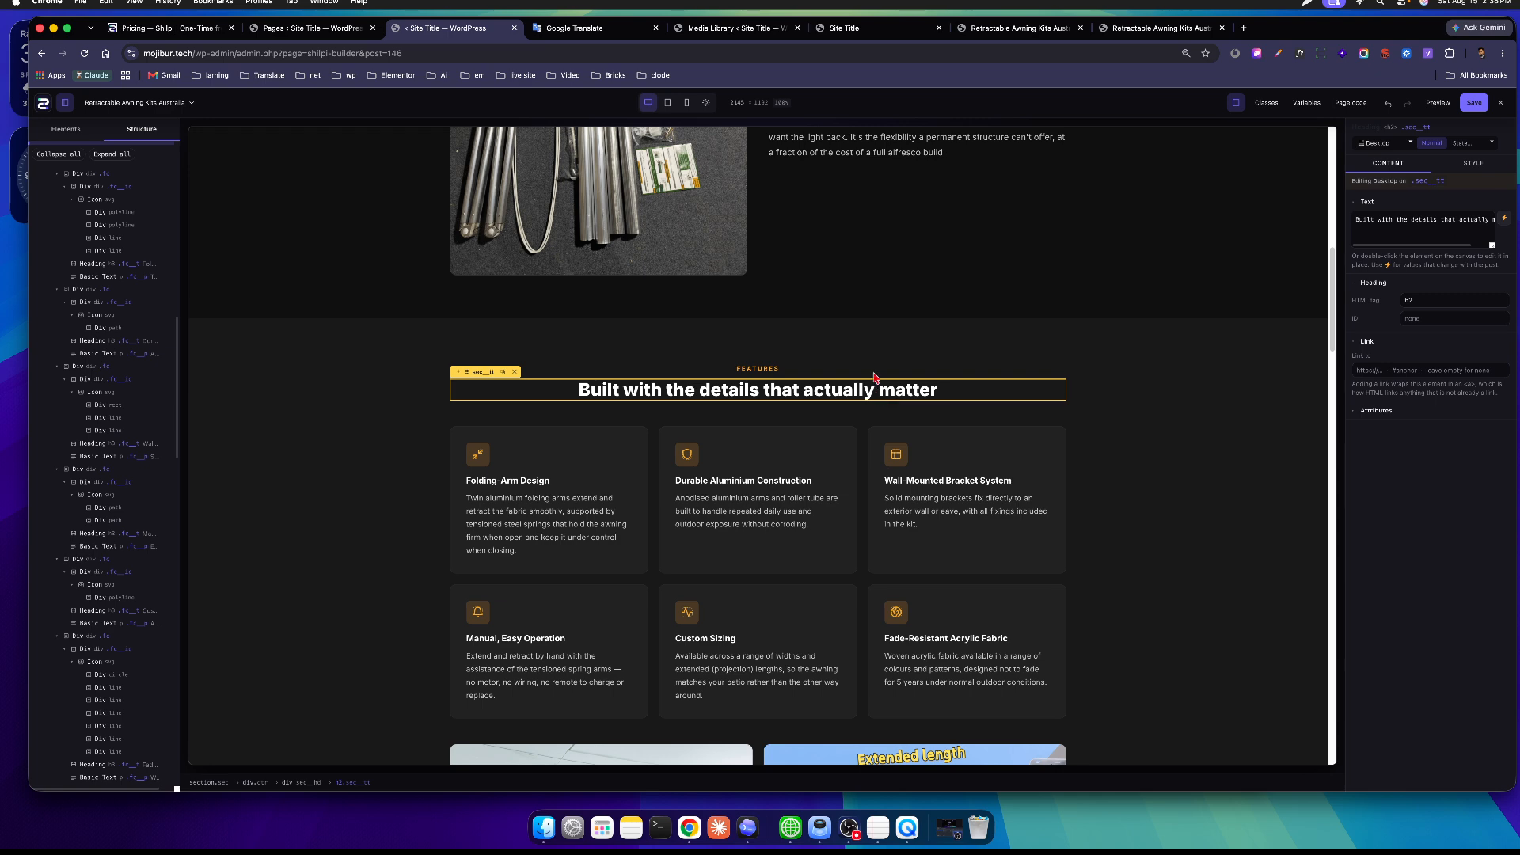
Open the class manager and review the btn__a, btn-g and btn-o classes, including btn-o's hover declarations.
{"action": "left_click", "coordinate": [1267, 103]}
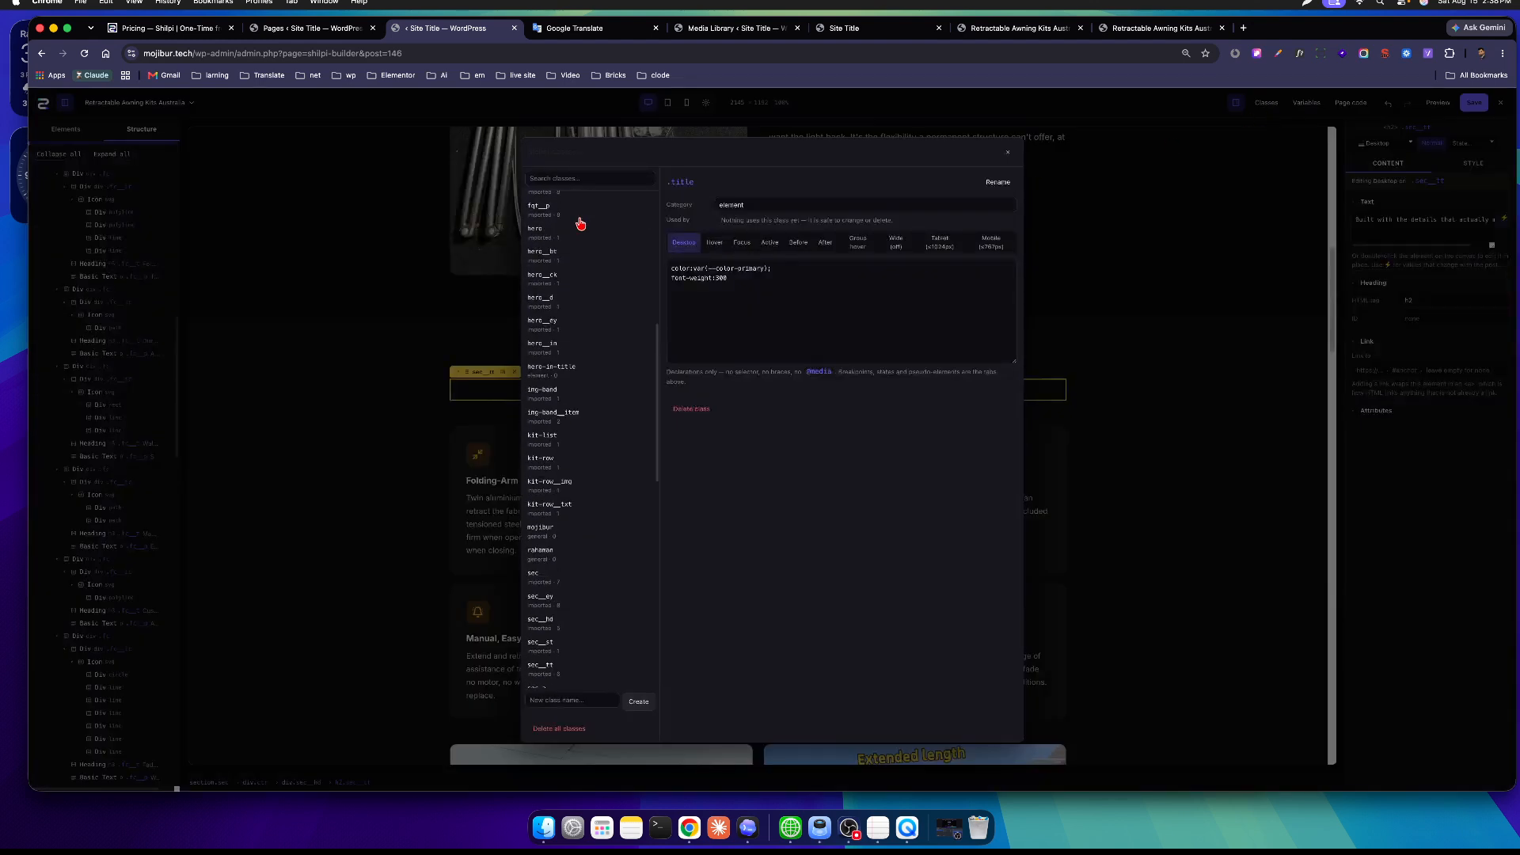
{"action": "scroll", "coordinate": [578, 233], "scroll_direction": "up", "scroll_amount": 3}
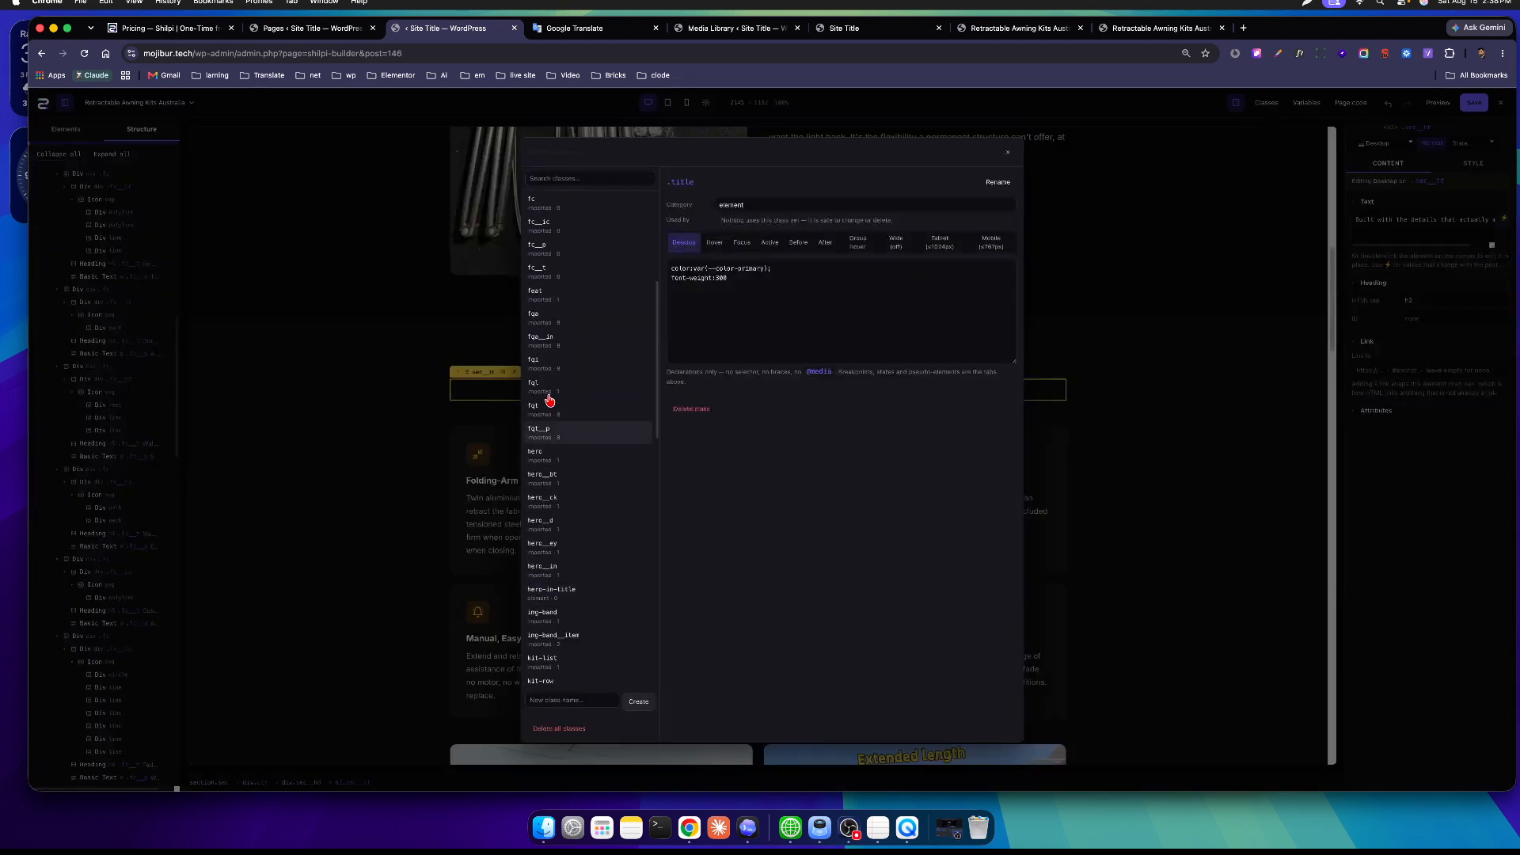
{"action": "scroll", "coordinate": [550, 400], "scroll_direction": "up", "scroll_amount": 4}
{"action": "left_click", "coordinate": [568, 248]}
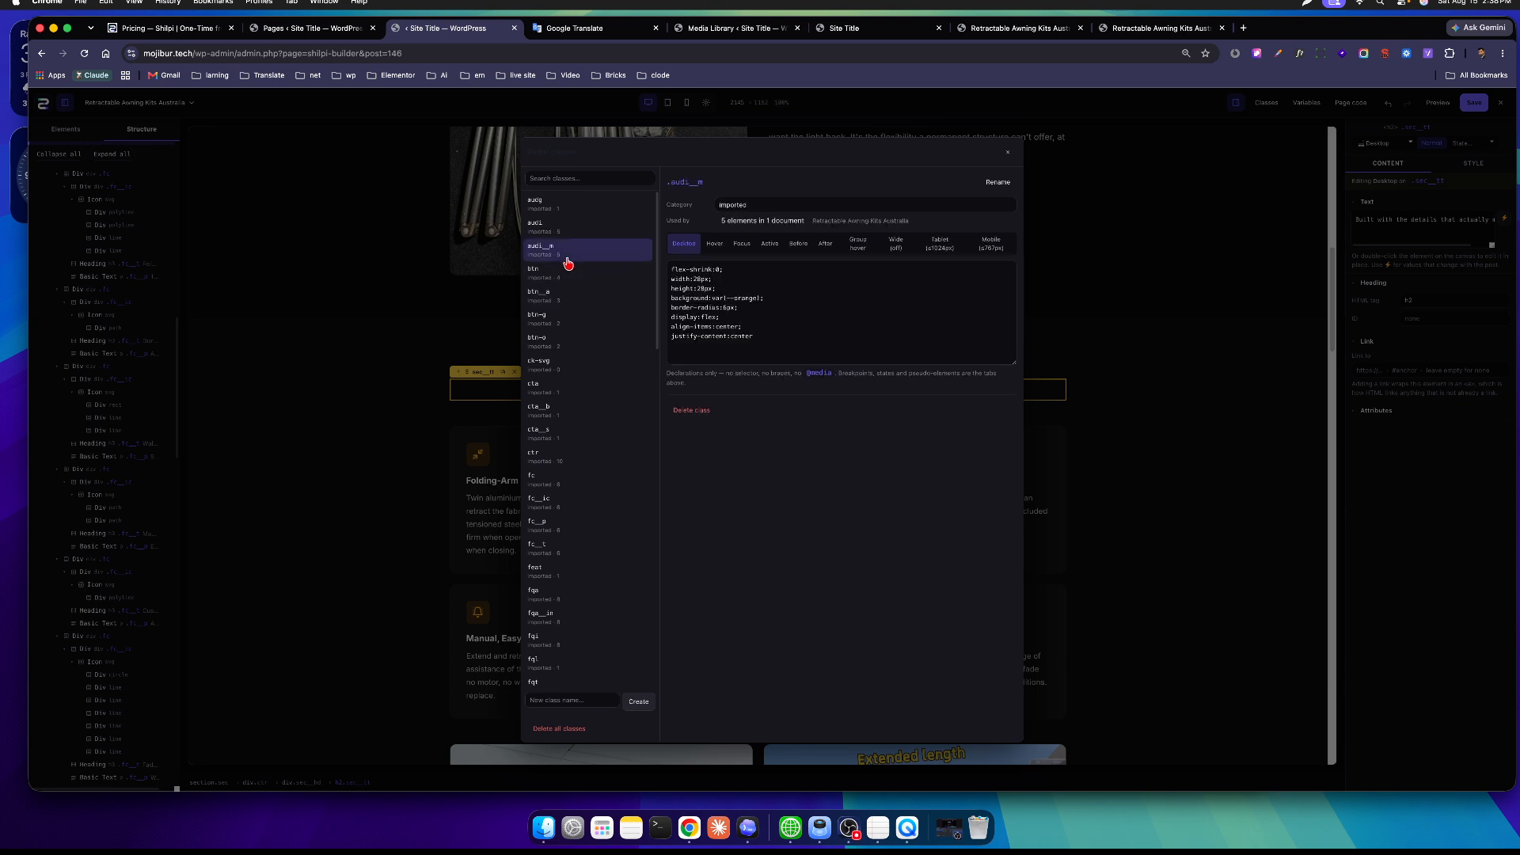
{"action": "left_click", "coordinate": [559, 295]}
{"action": "left_click", "coordinate": [560, 318]}
{"action": "left_click", "coordinate": [560, 342]}
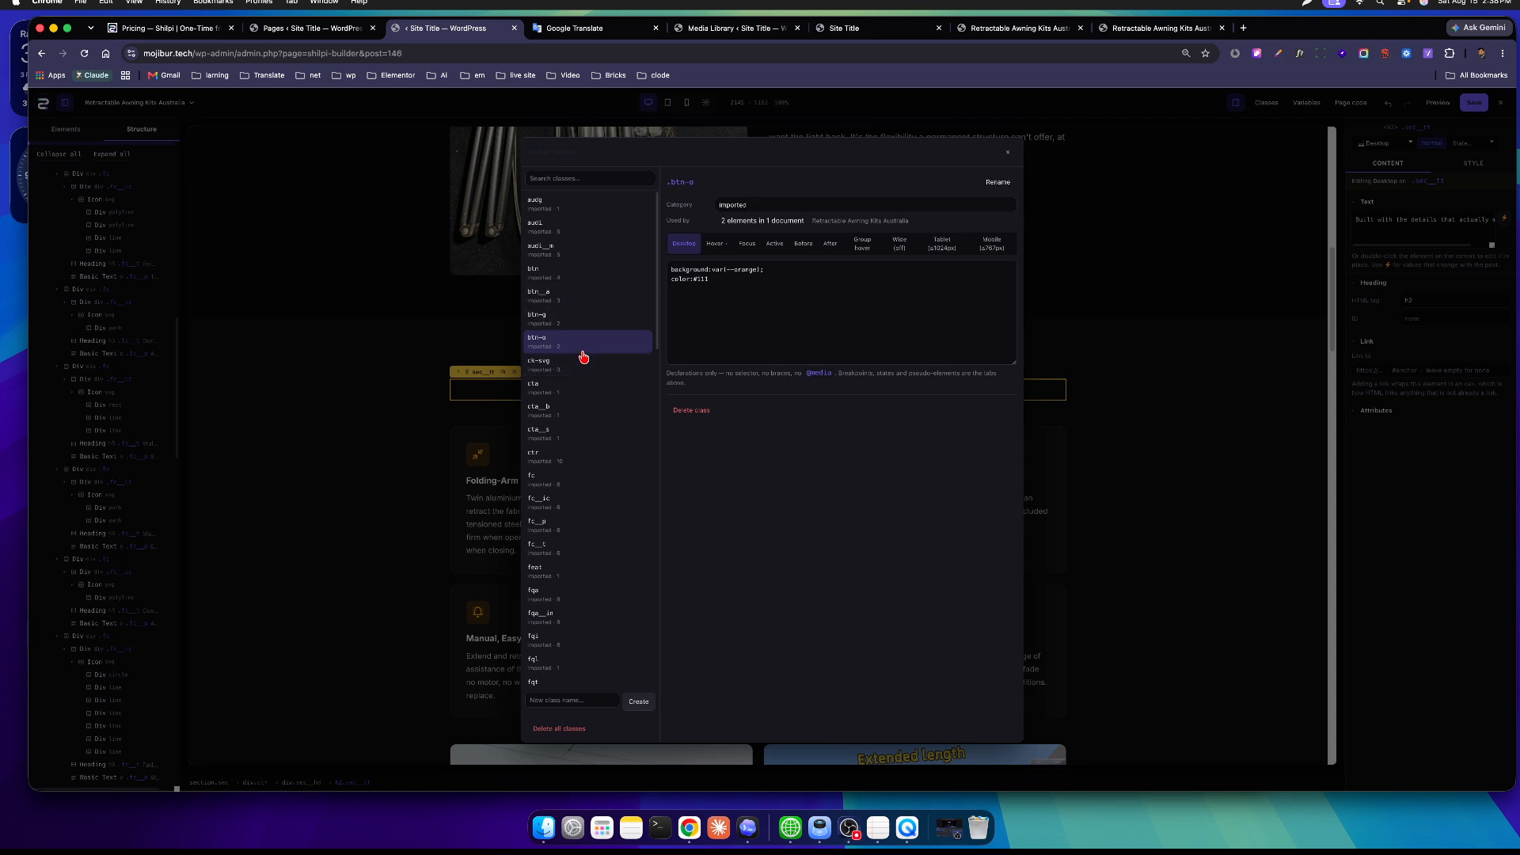
{"action": "left_click", "coordinate": [719, 247]}
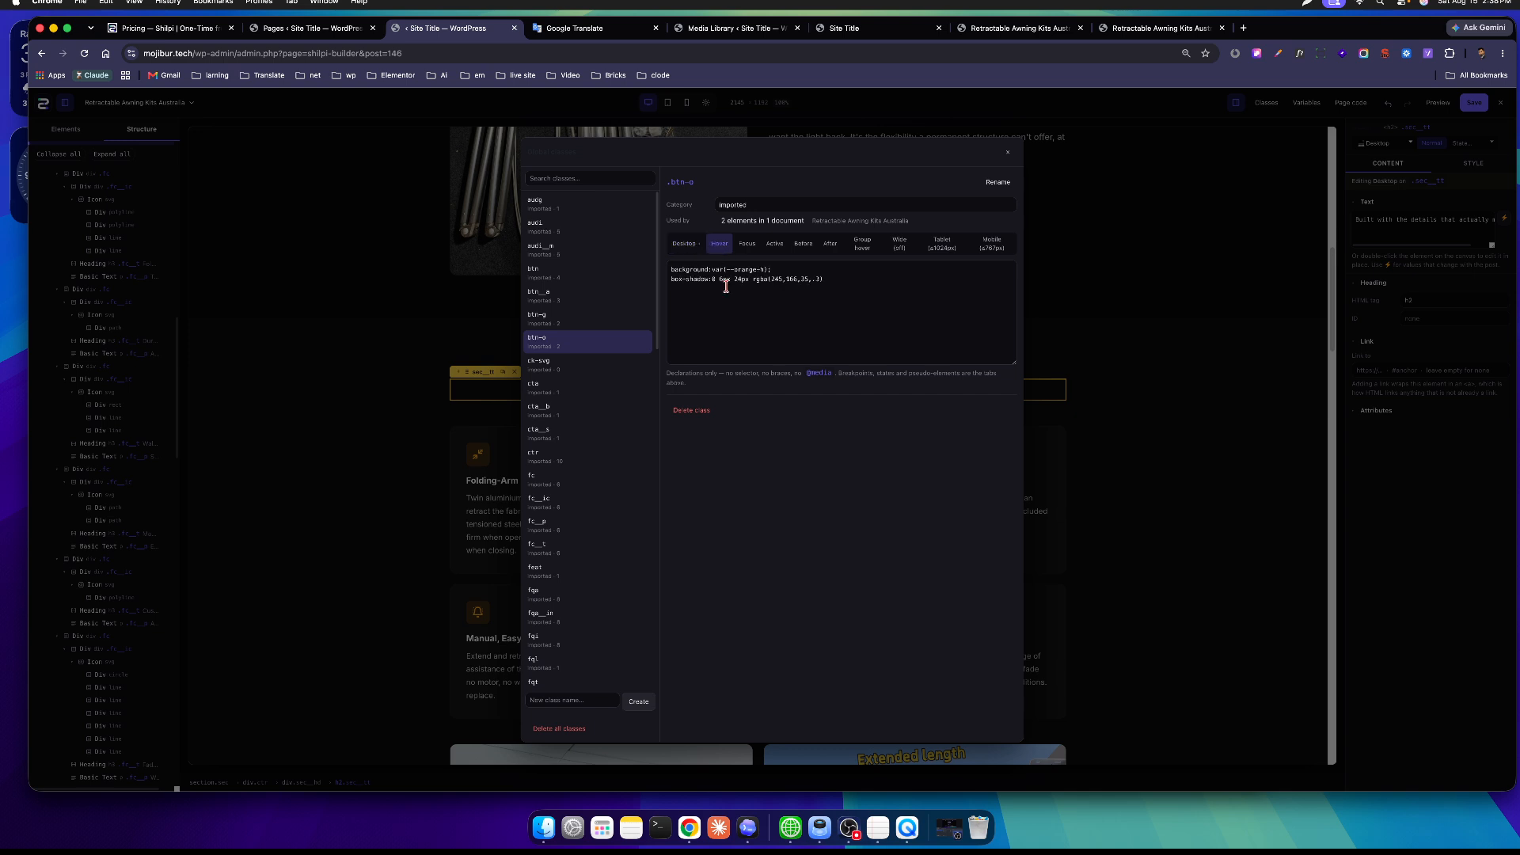
{"action": "left_click", "coordinate": [688, 247]}
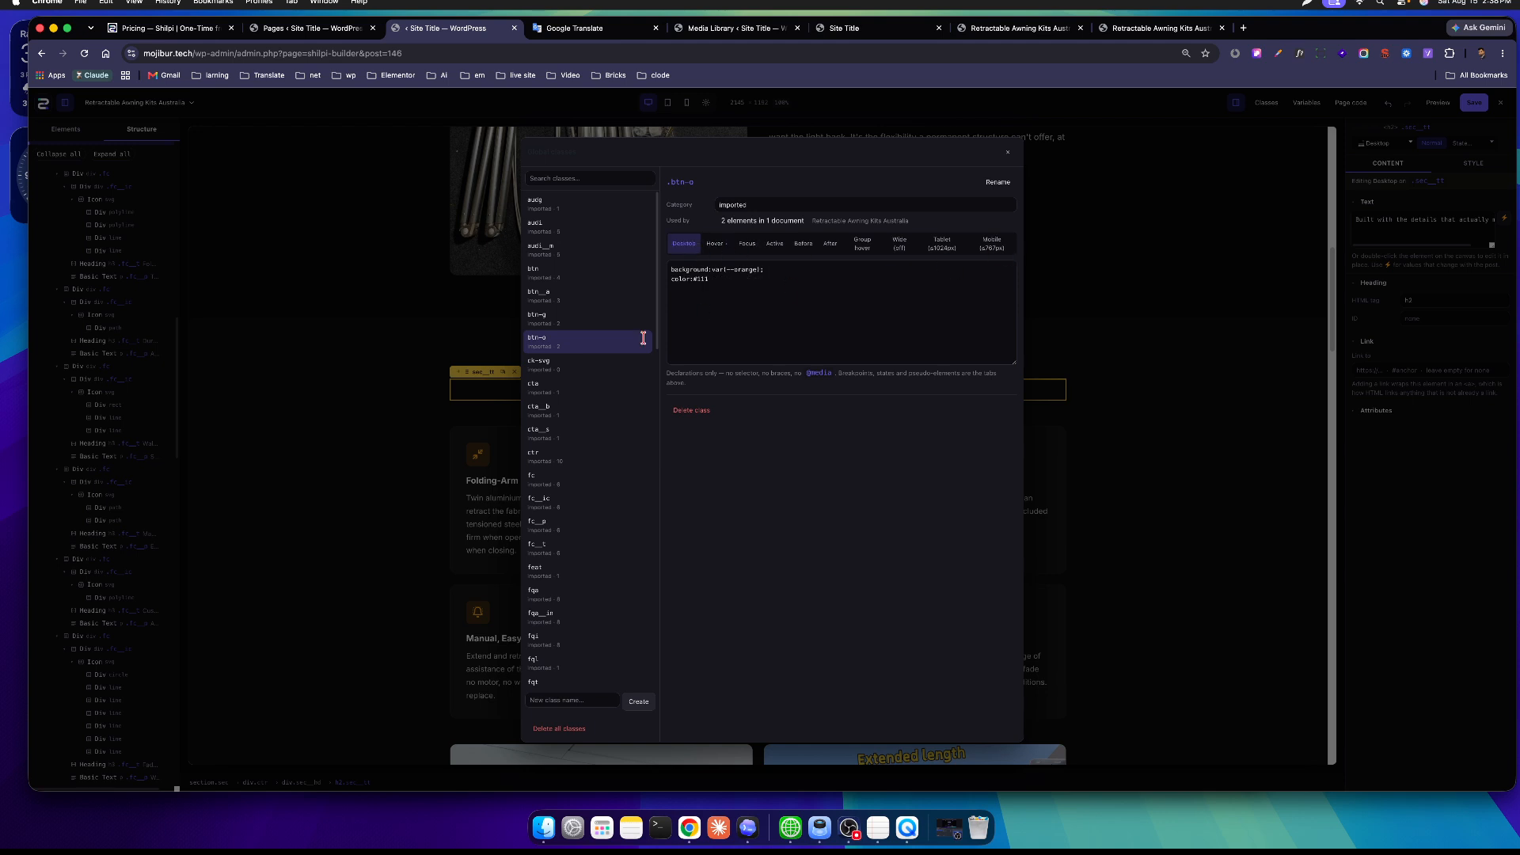
Review the CSS declarations of the ck-svg, cta and fc classes.
{"action": "left_click", "coordinate": [554, 364]}
{"action": "left_click", "coordinate": [556, 388]}
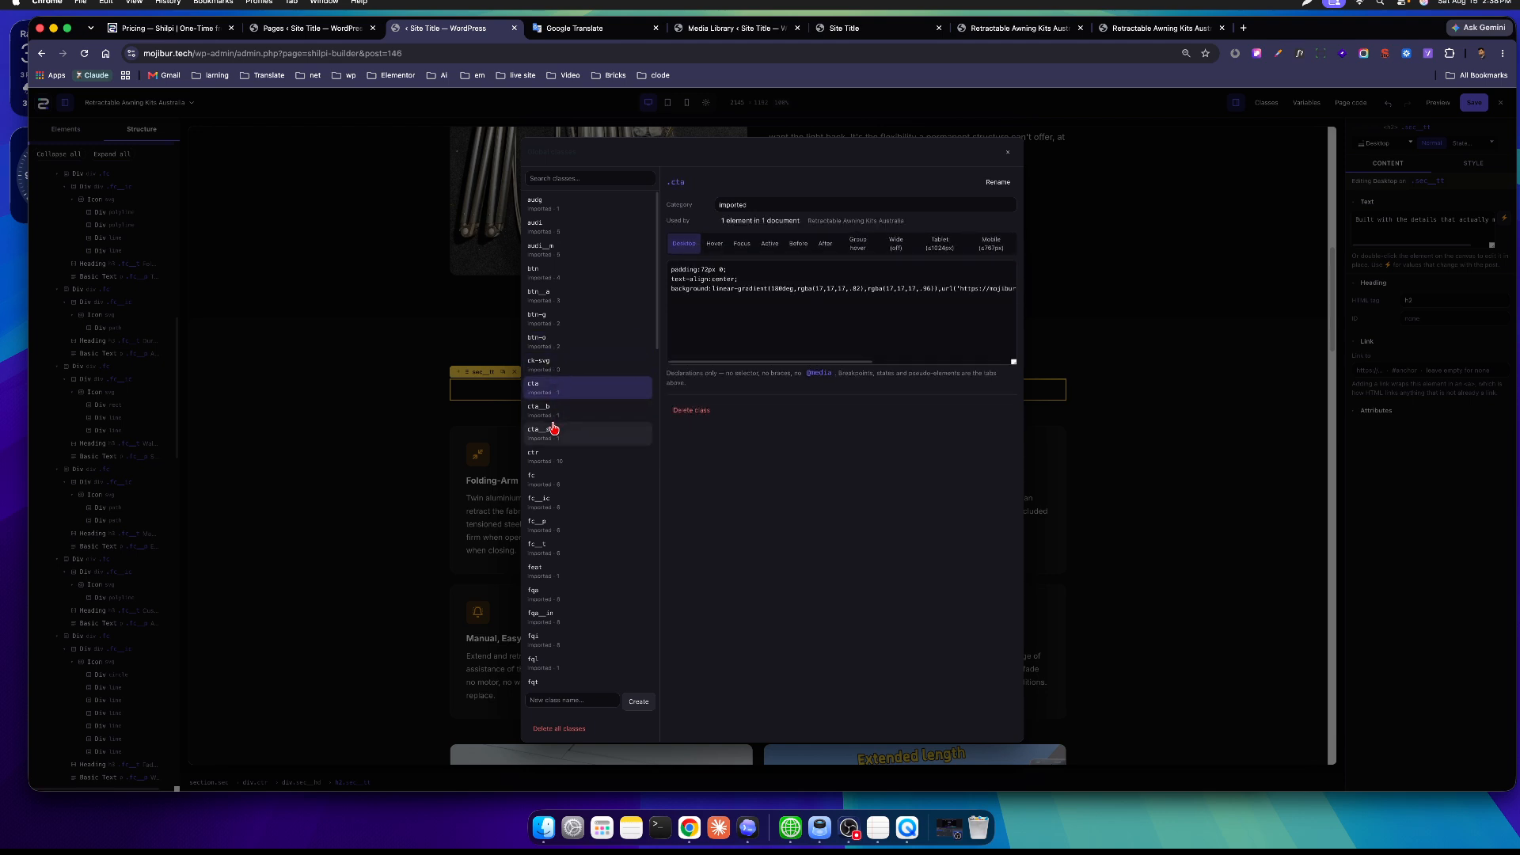
{"action": "left_click", "coordinate": [552, 432]}
{"action": "left_click", "coordinate": [549, 475]}
{"action": "scroll", "coordinate": [550, 482], "scroll_direction": "down", "scroll_amount": 2}
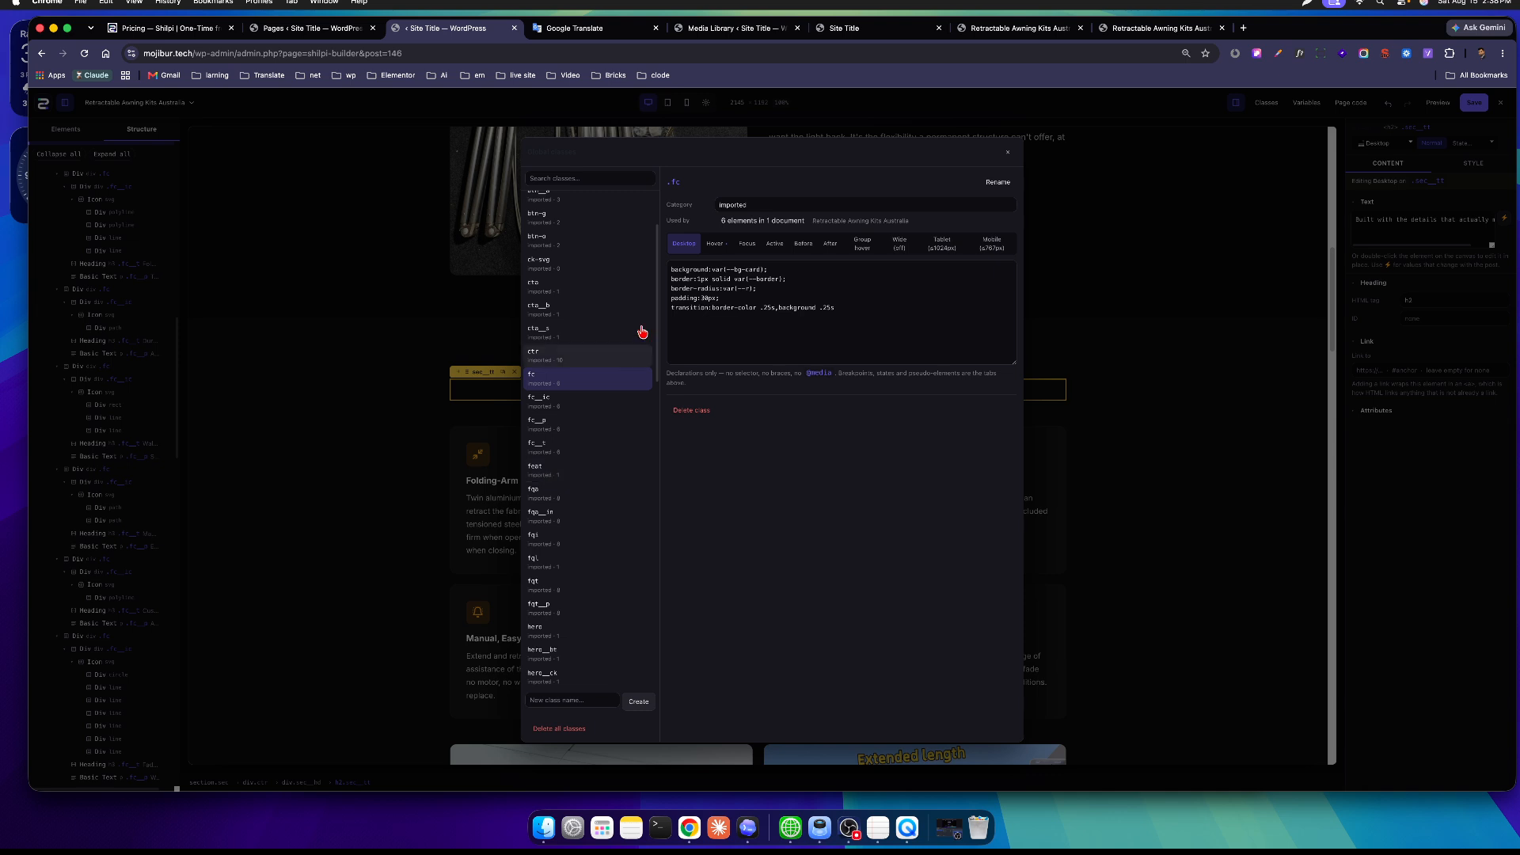
Examine the fc class's hover declarations and its rename option, leaving the class manager without renaming it.
{"action": "left_click", "coordinate": [717, 244]}
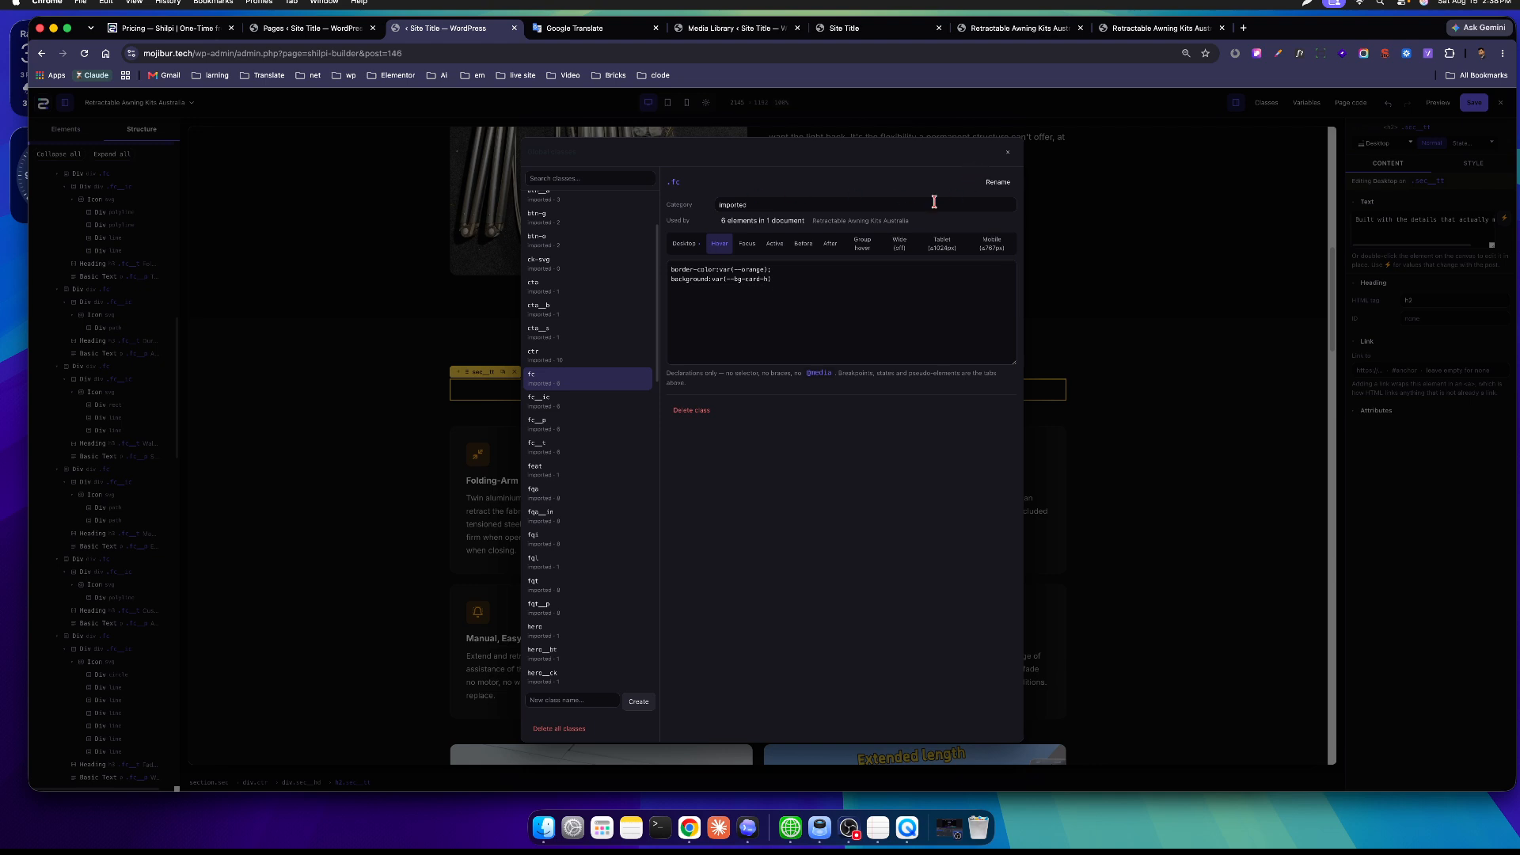
{"action": "left_click_drag", "start_coordinate": [802, 277], "coordinate": [675, 270]}
{"action": "left_click", "coordinate": [789, 308]}
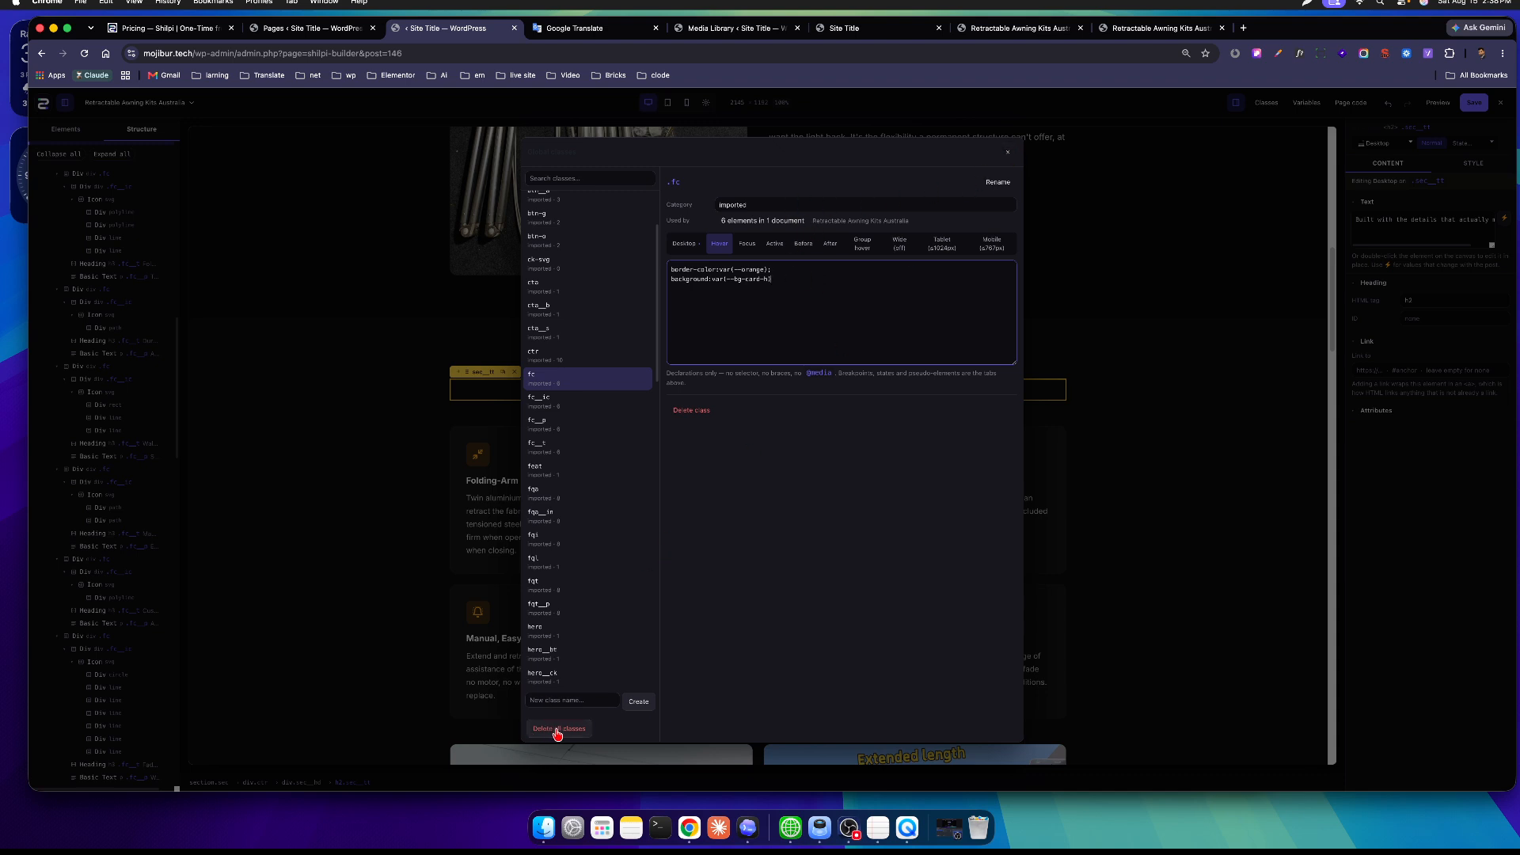
{"action": "left_click", "coordinate": [997, 182]}
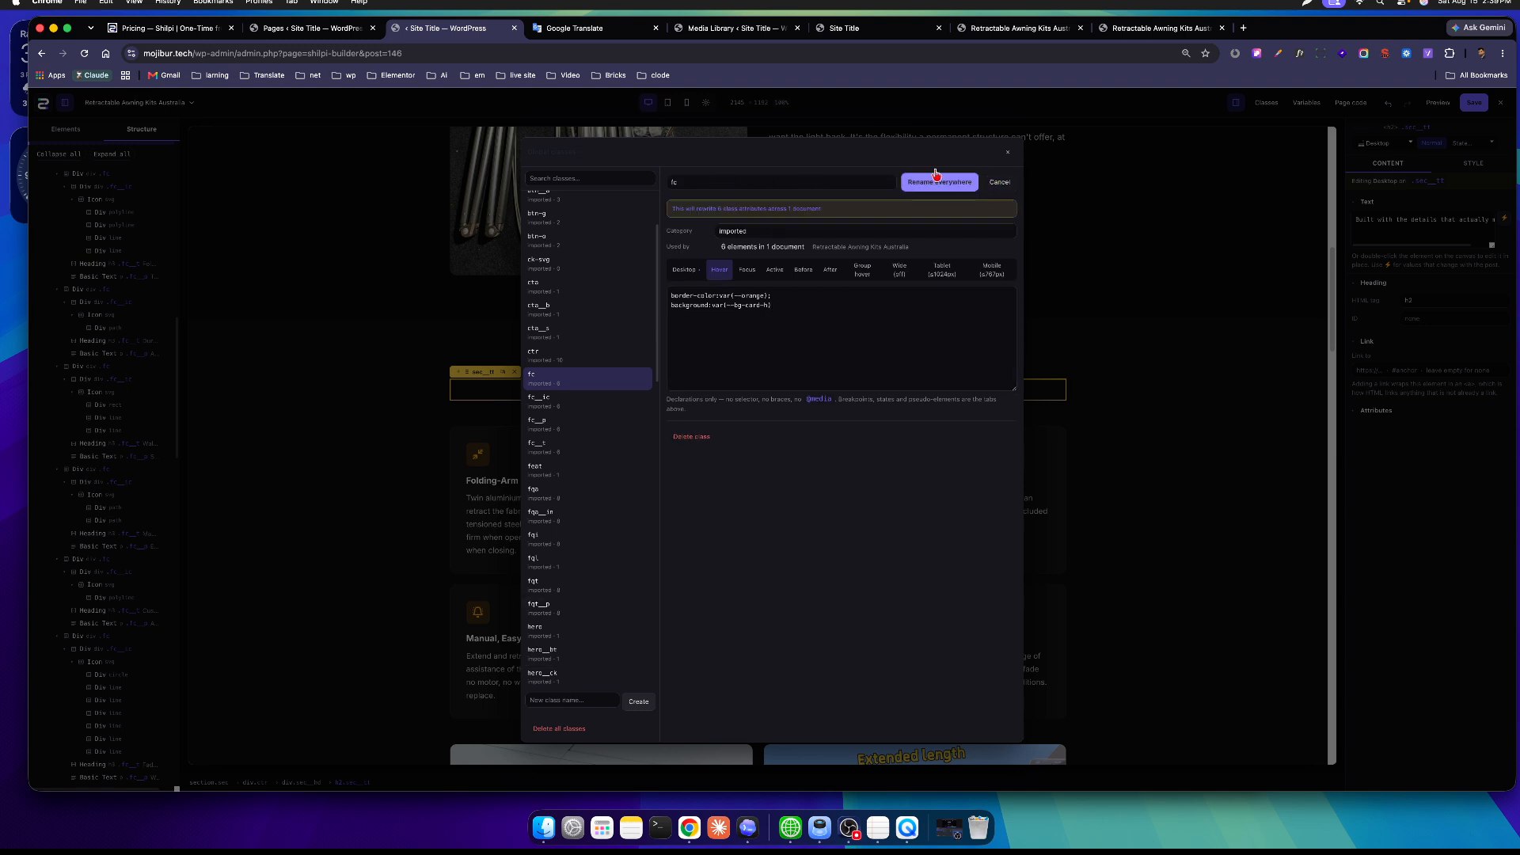
{"action": "left_click", "coordinate": [1008, 152]}
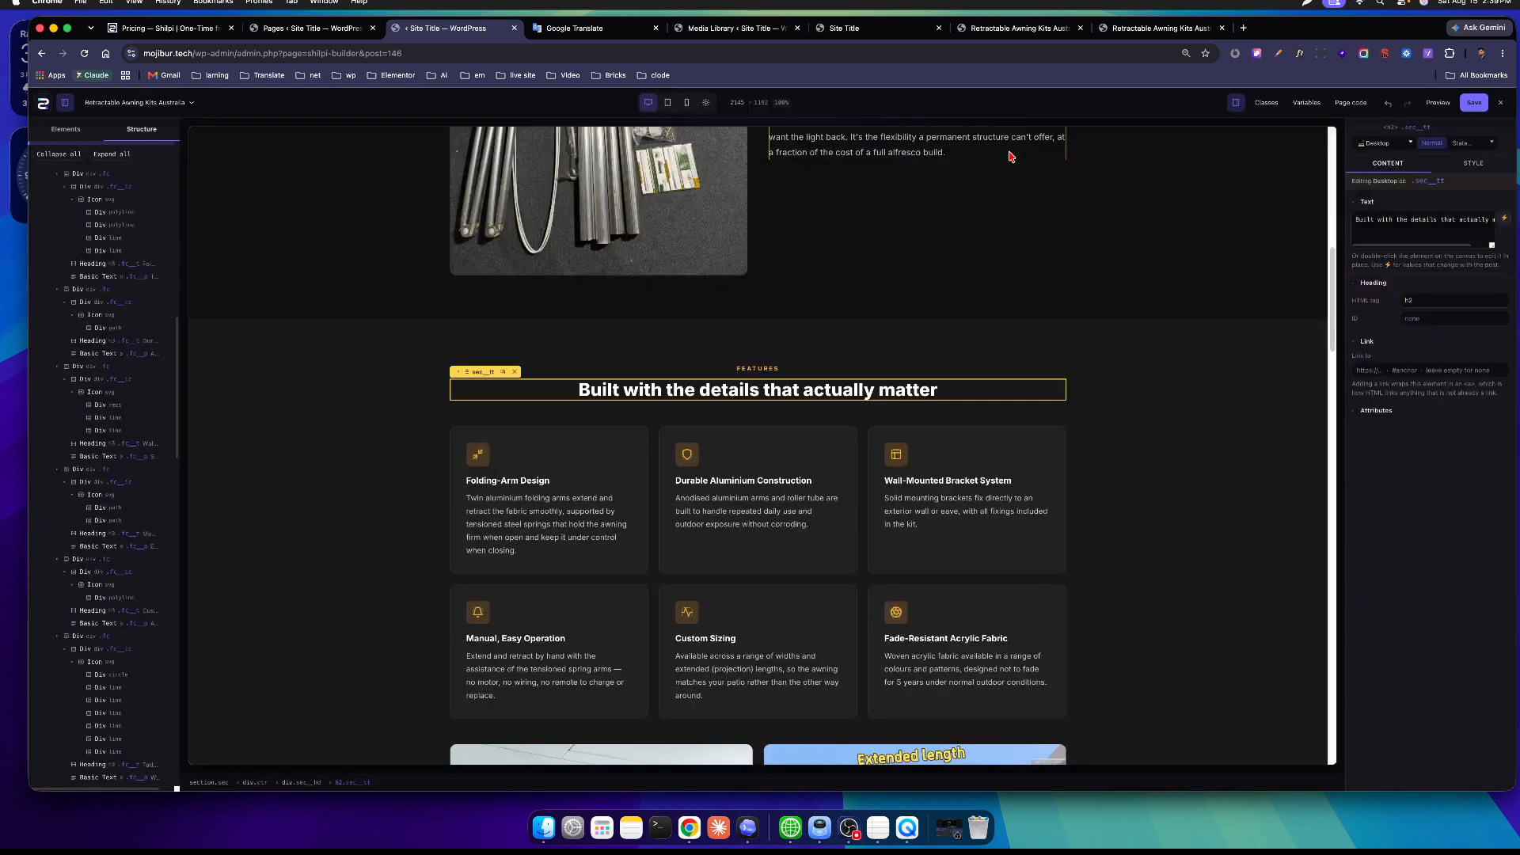
Open the variables manager and review the desktop color, effects, imported, layout, spacing and typography variables.
{"action": "left_click", "coordinate": [1308, 103]}
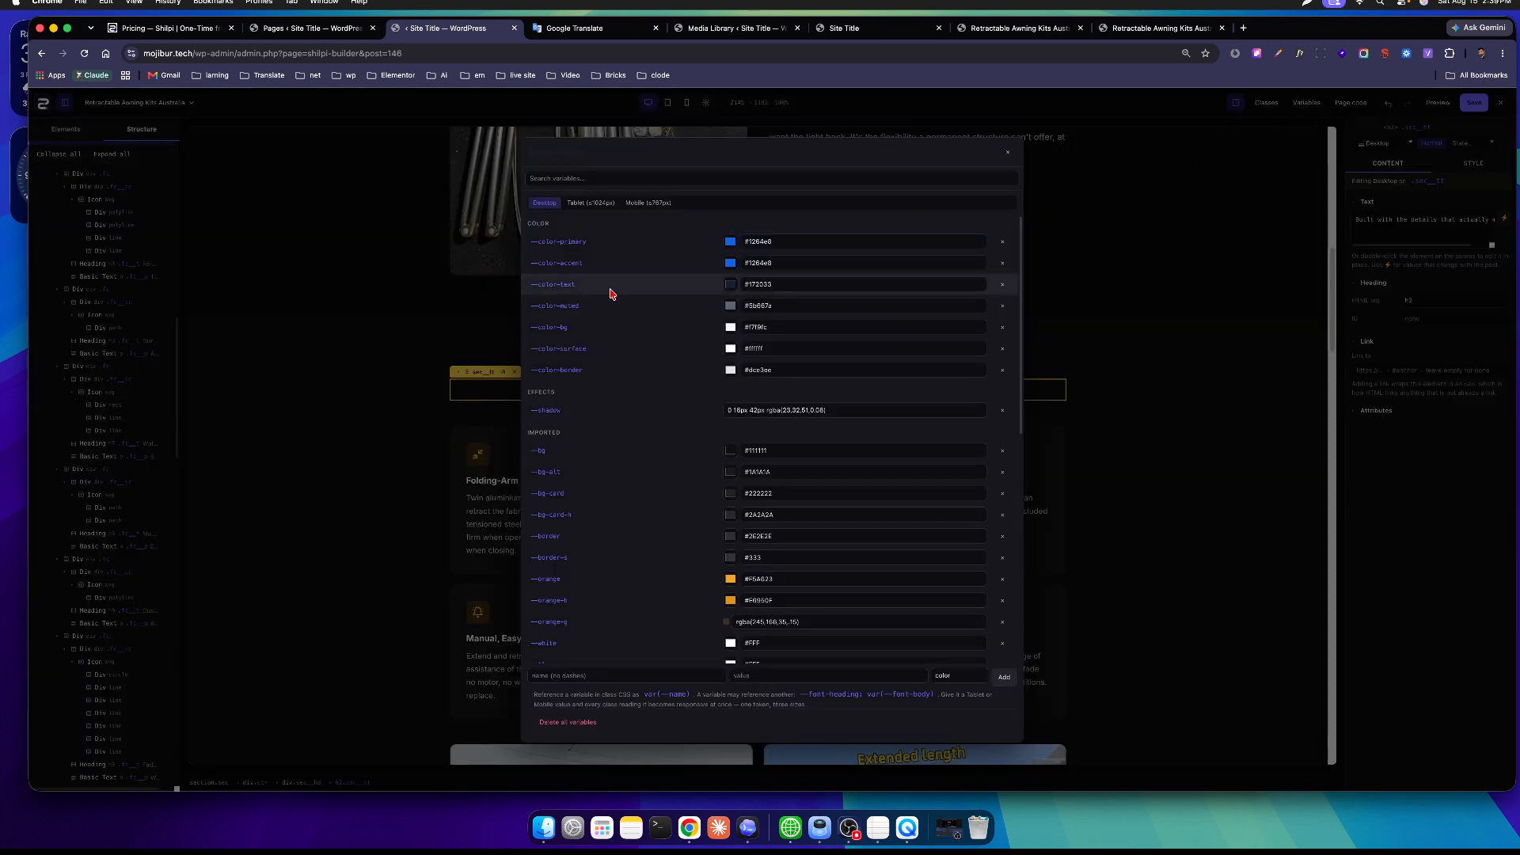
{"action": "scroll", "coordinate": [597, 223], "scroll_direction": "down", "scroll_amount": 5}
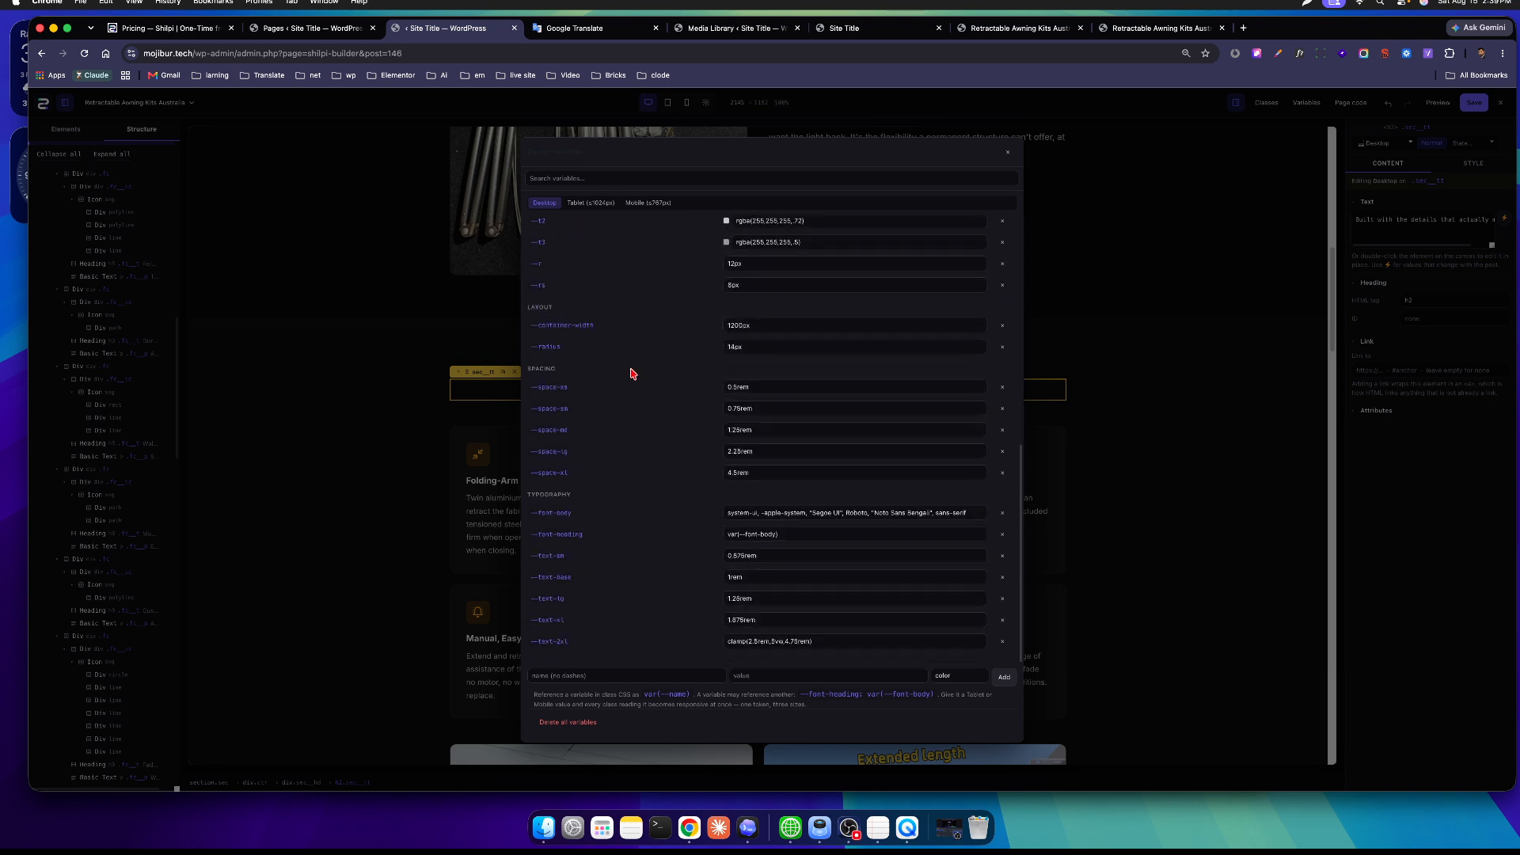
{"action": "scroll", "coordinate": [631, 373], "scroll_direction": "up", "scroll_amount": 5}
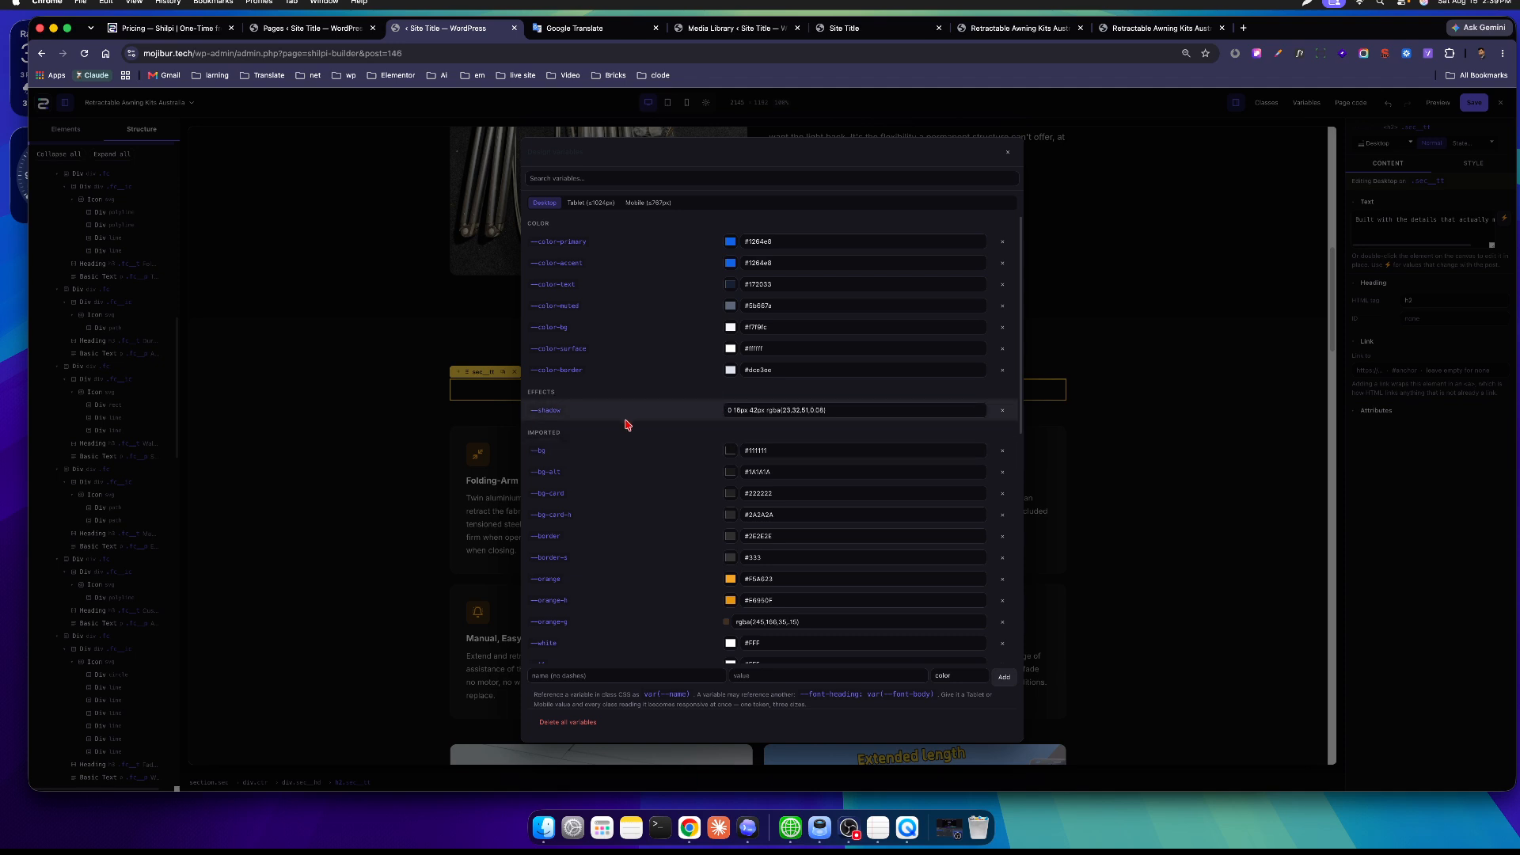
{"action": "scroll", "coordinate": [610, 435], "scroll_direction": "down", "scroll_amount": 2}
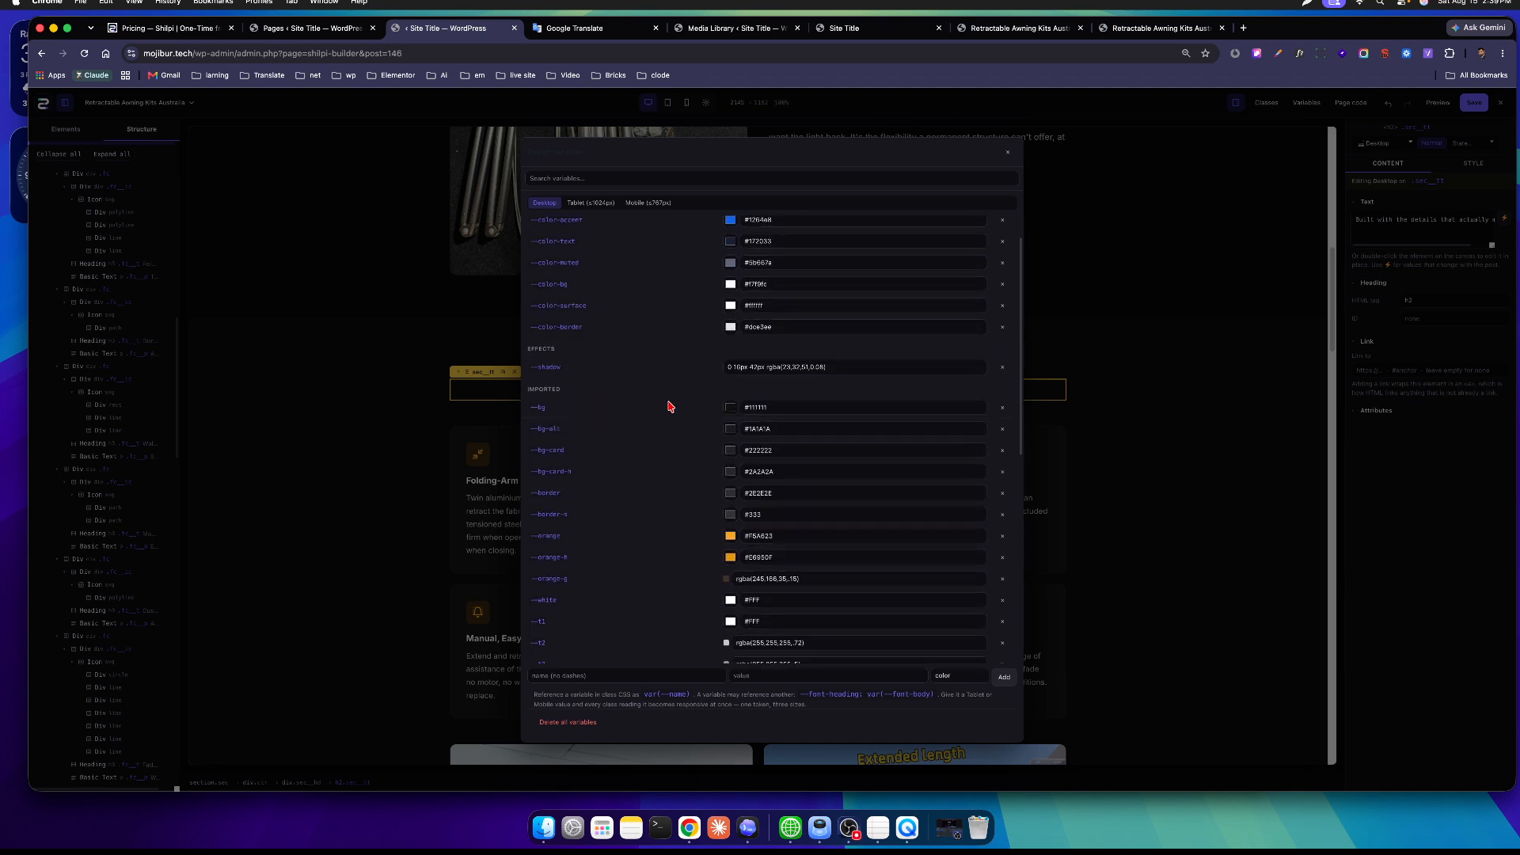
{"action": "scroll", "coordinate": [662, 391], "scroll_direction": "down", "scroll_amount": 3}
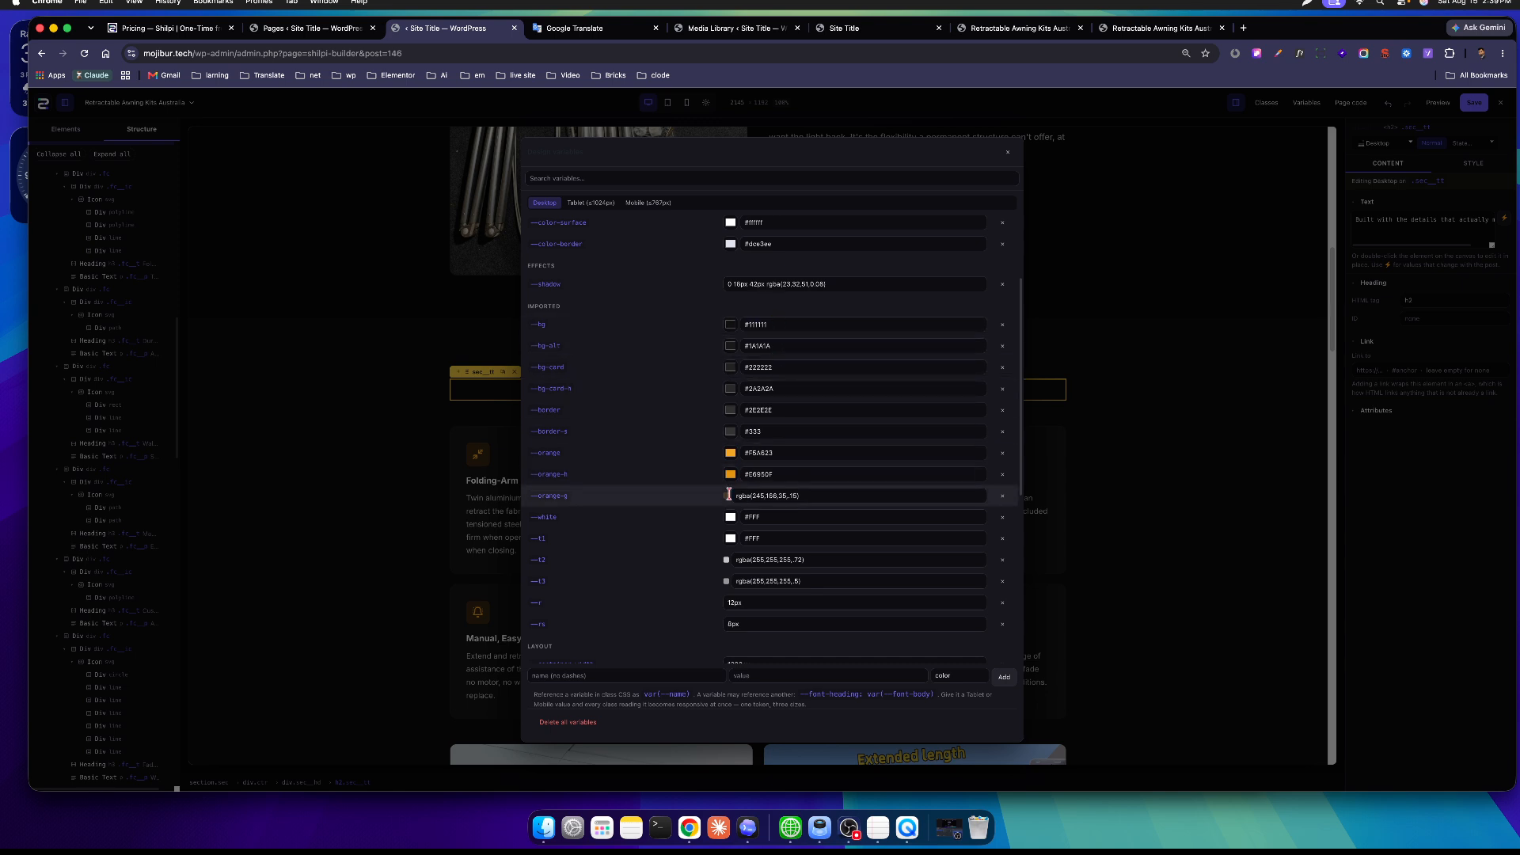
{"action": "scroll", "coordinate": [654, 467], "scroll_direction": "down", "scroll_amount": 6}
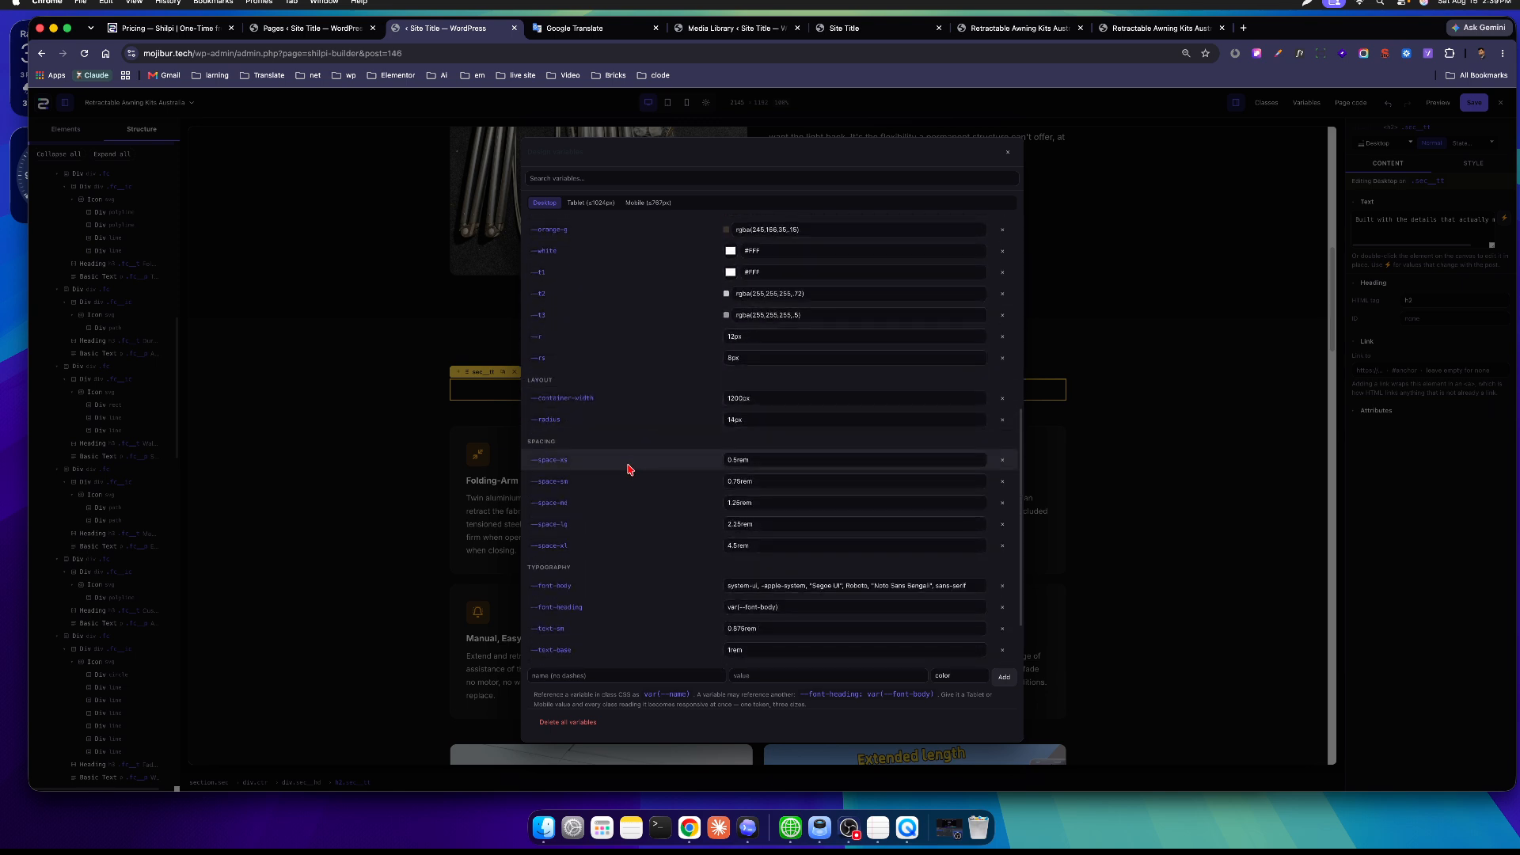
{"action": "scroll", "coordinate": [689, 491], "scroll_direction": "down", "scroll_amount": 2}
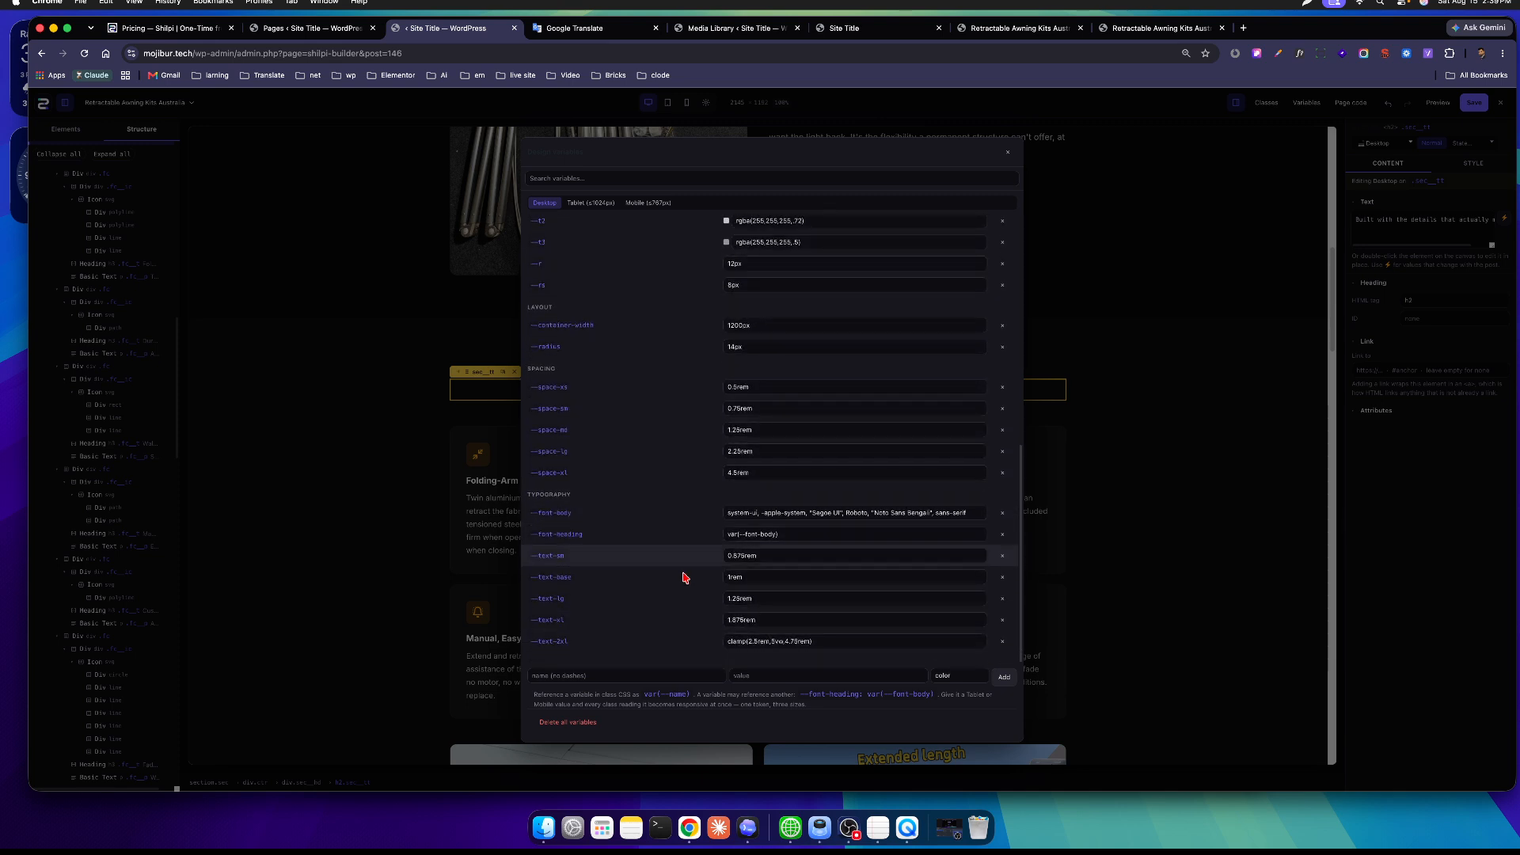
{"action": "scroll", "coordinate": [709, 602], "scroll_direction": "up", "scroll_amount": 1}
{"action": "scroll", "coordinate": [709, 596], "scroll_direction": "up", "scroll_amount": 3}
{"action": "scroll", "coordinate": [710, 594], "scroll_direction": "down", "scroll_amount": 5}
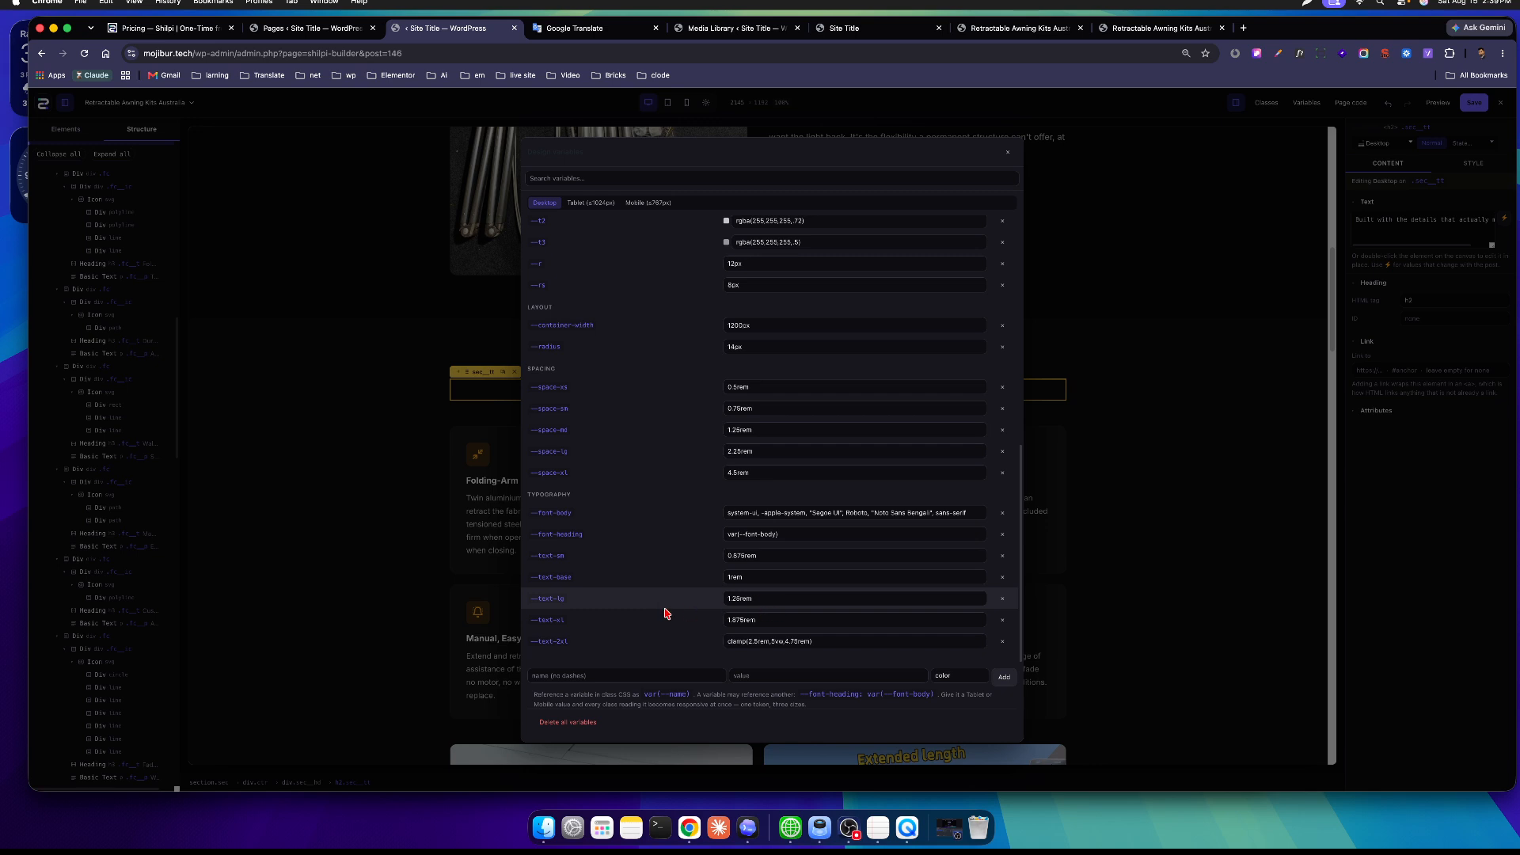
Compare the variable values across the Desktop, Tablet and Mobile breakpoints, leaving the variables manager without changing any.
{"action": "left_click", "coordinate": [582, 204]}
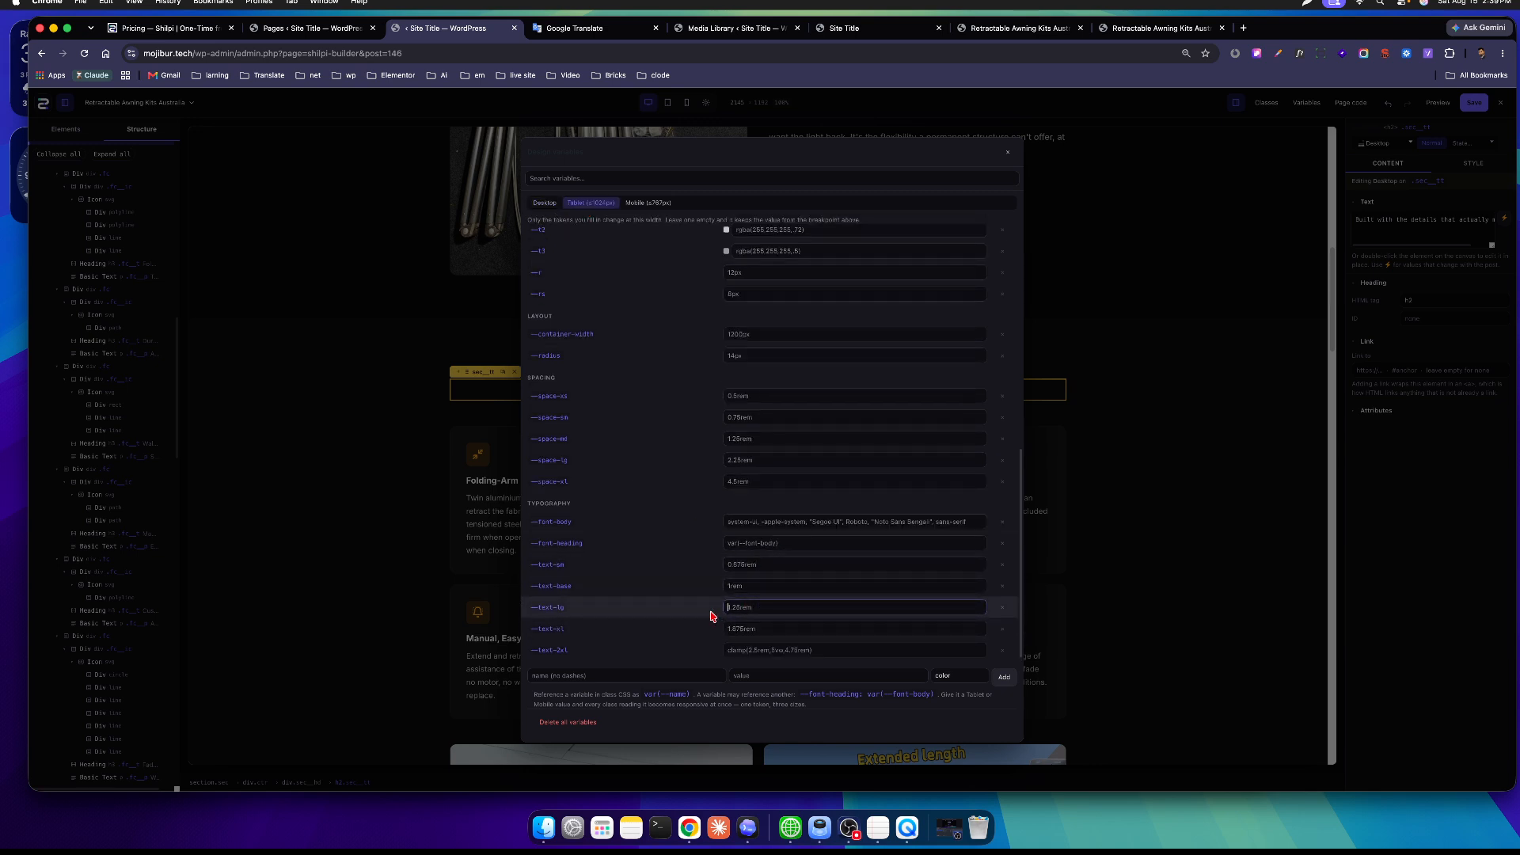
{"action": "left_click", "coordinate": [648, 203]}
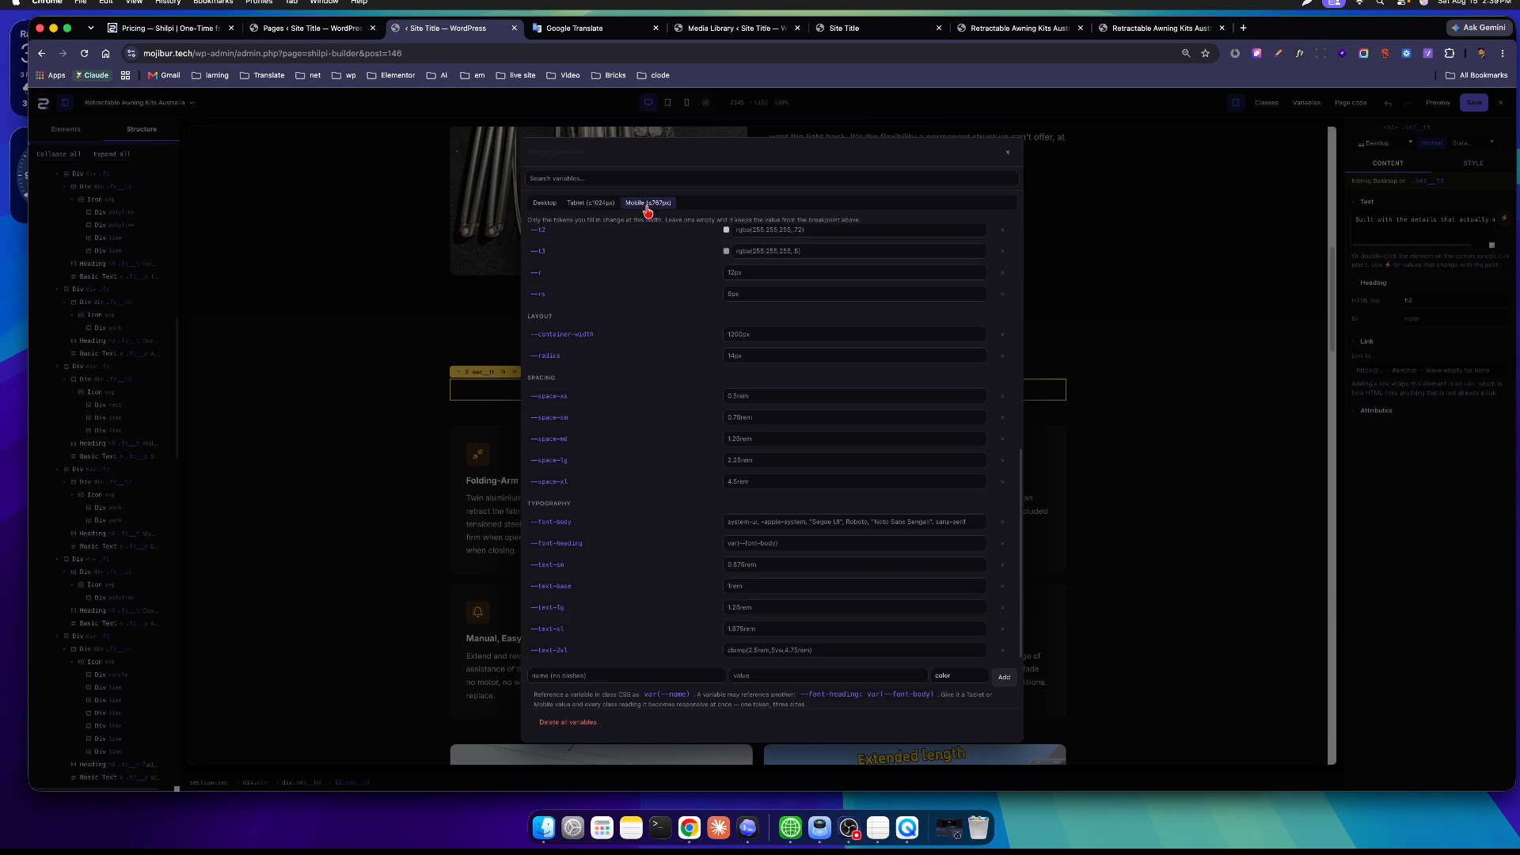
{"action": "left_click", "coordinate": [547, 204]}
{"action": "left_click", "coordinate": [590, 203]}
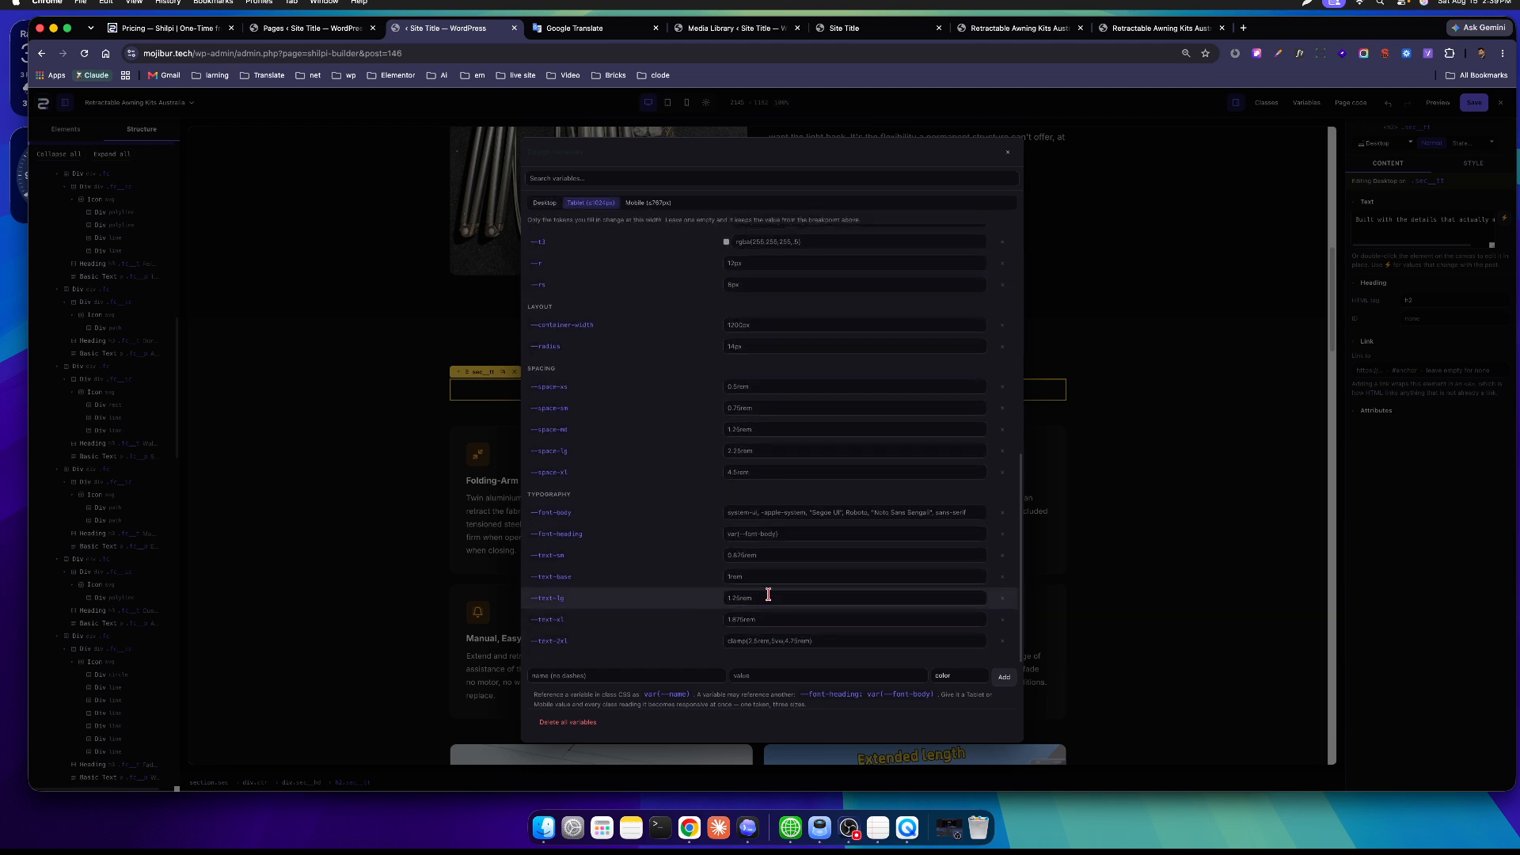
{"action": "left_click", "coordinate": [543, 203]}
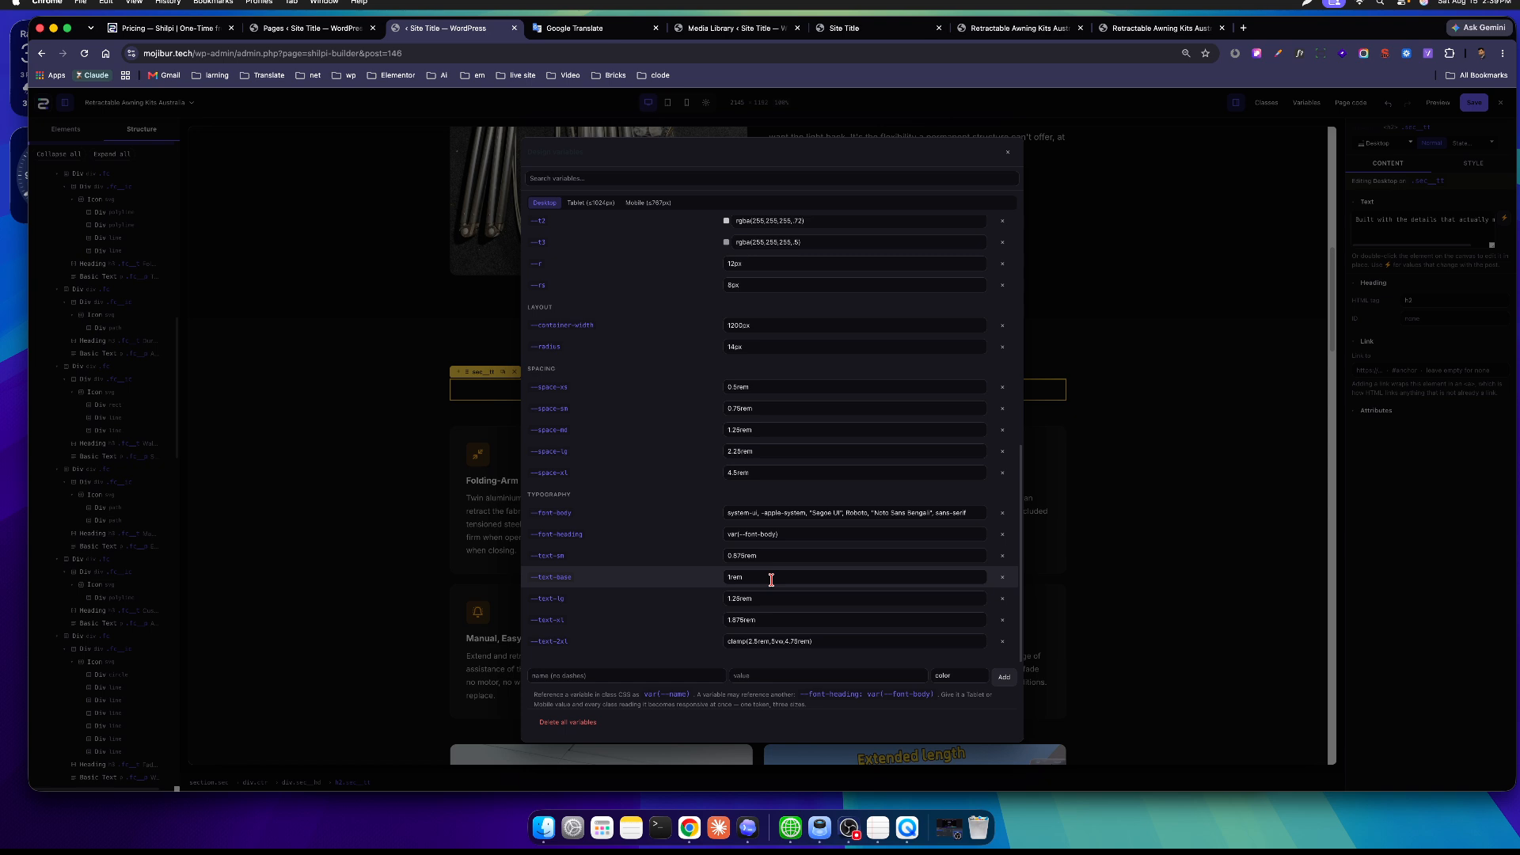
{"action": "left_click", "coordinate": [650, 202]}
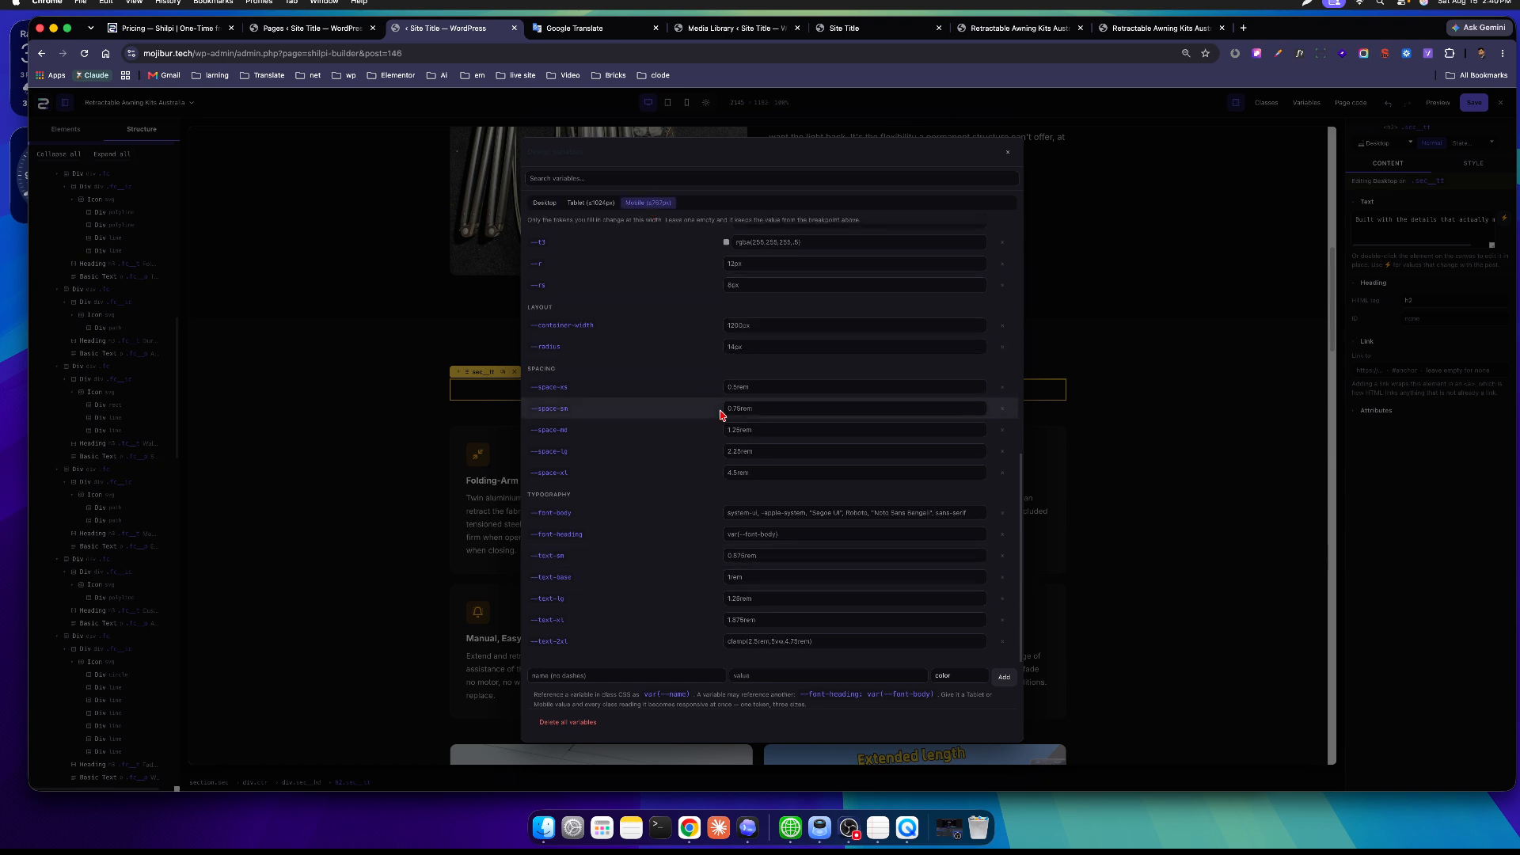
{"action": "left_click", "coordinate": [594, 204]}
{"action": "left_click", "coordinate": [537, 205]}
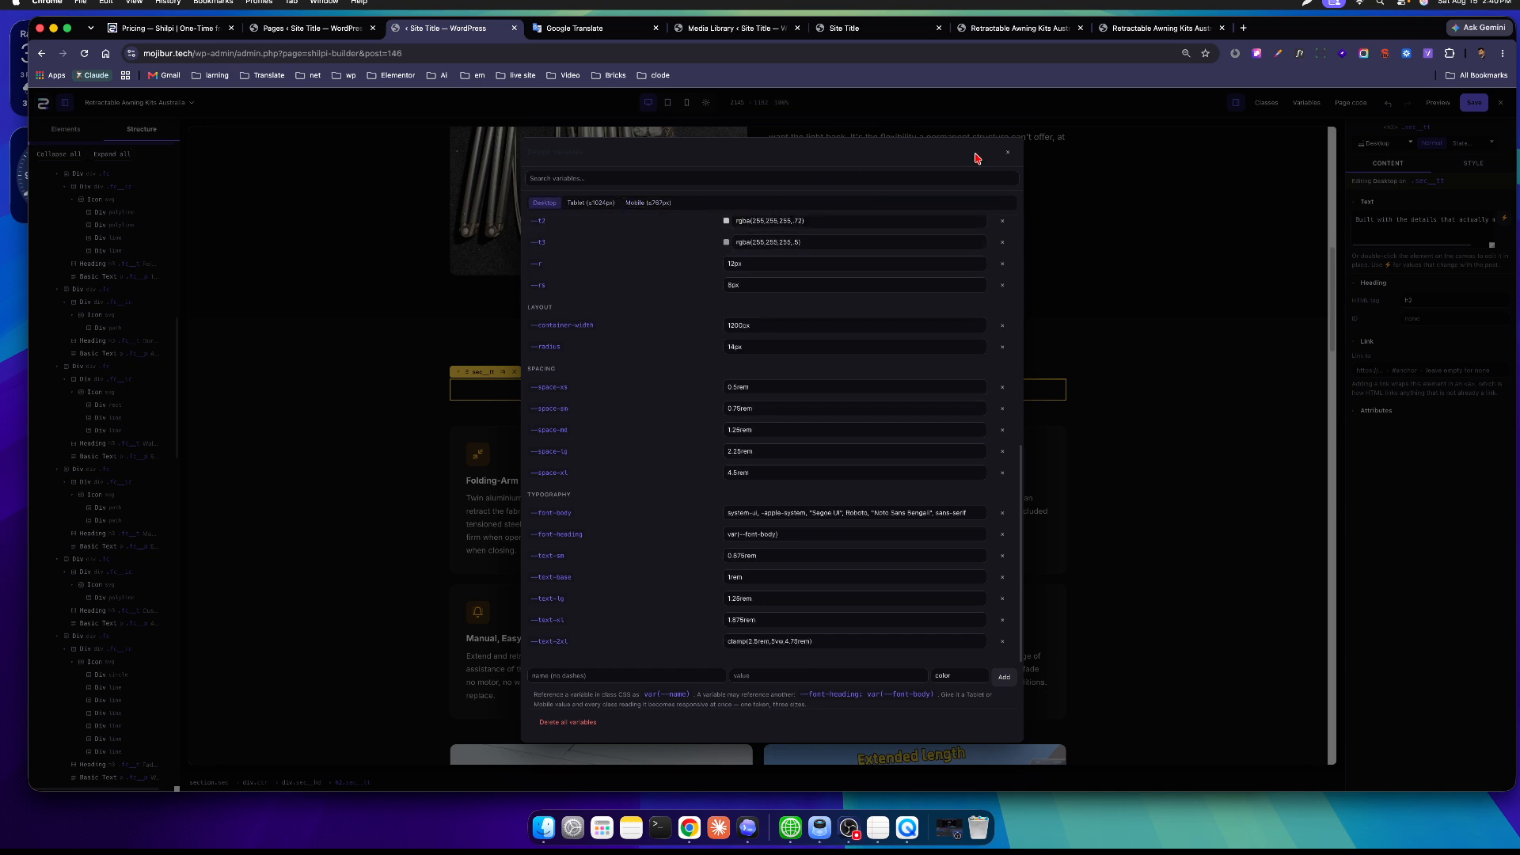
{"action": "left_click", "coordinate": [1005, 155]}
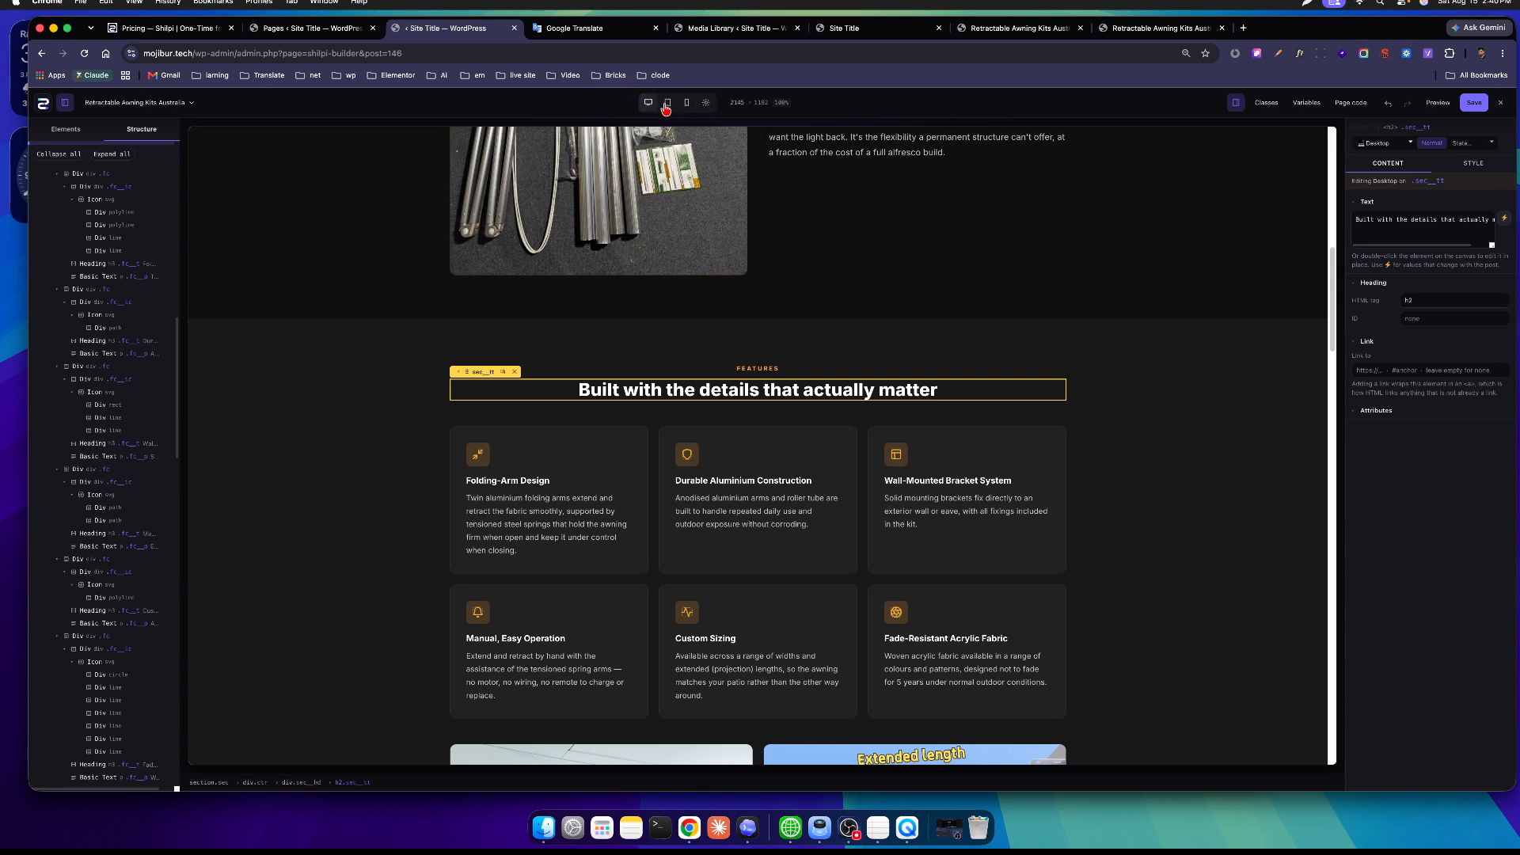
Enable the Wide breakpoint, save the breakpoints and switch the canvas to the Wide view.
{"action": "left_click", "coordinate": [706, 106]}
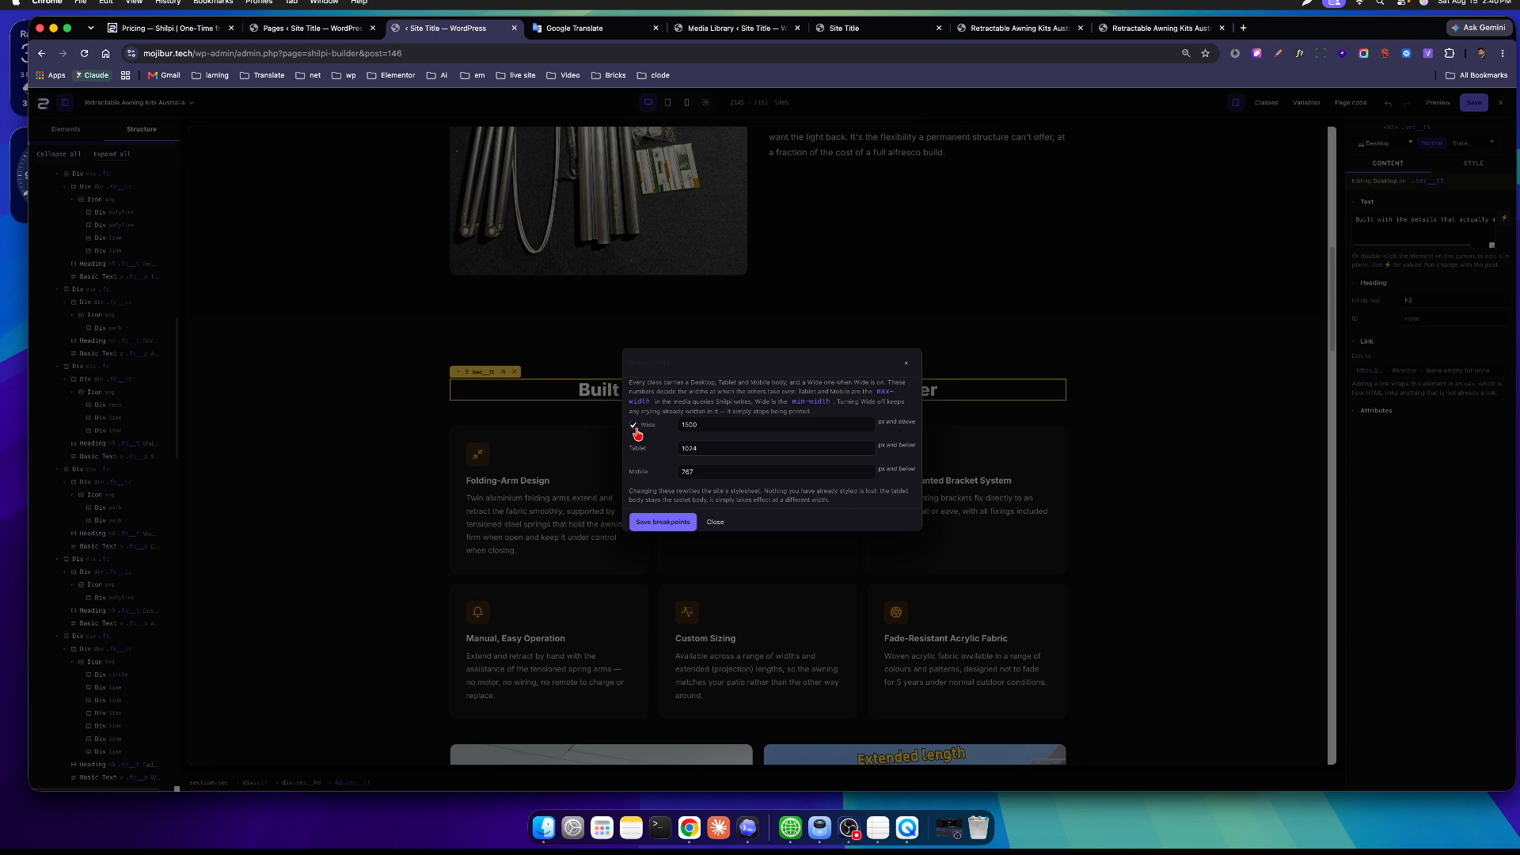
{"action": "double_click", "coordinate": [689, 425]}
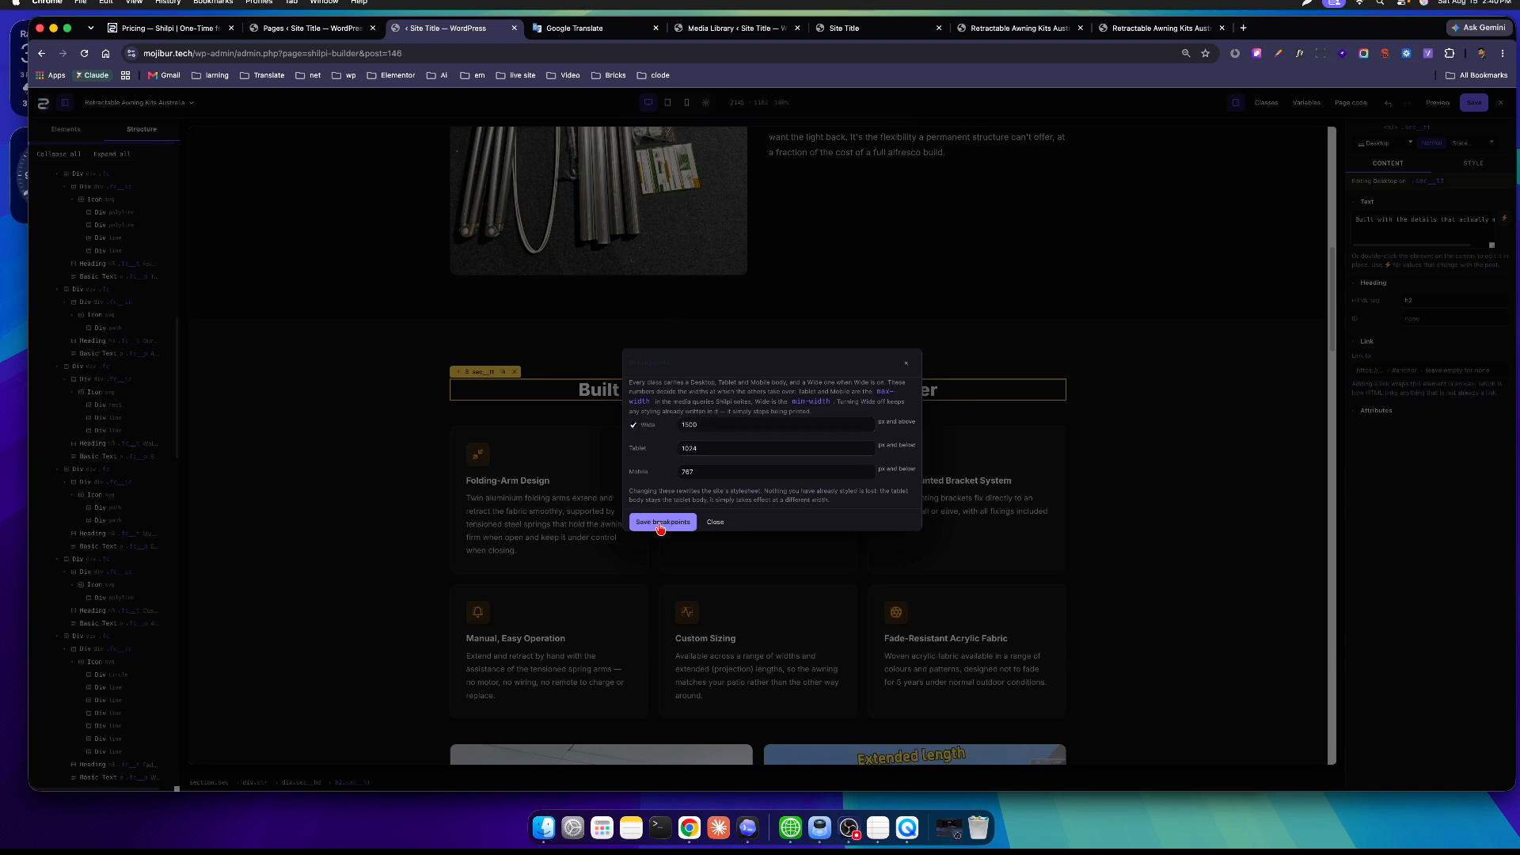
{"action": "left_click", "coordinate": [660, 522]}
{"action": "left_click", "coordinate": [639, 104]}
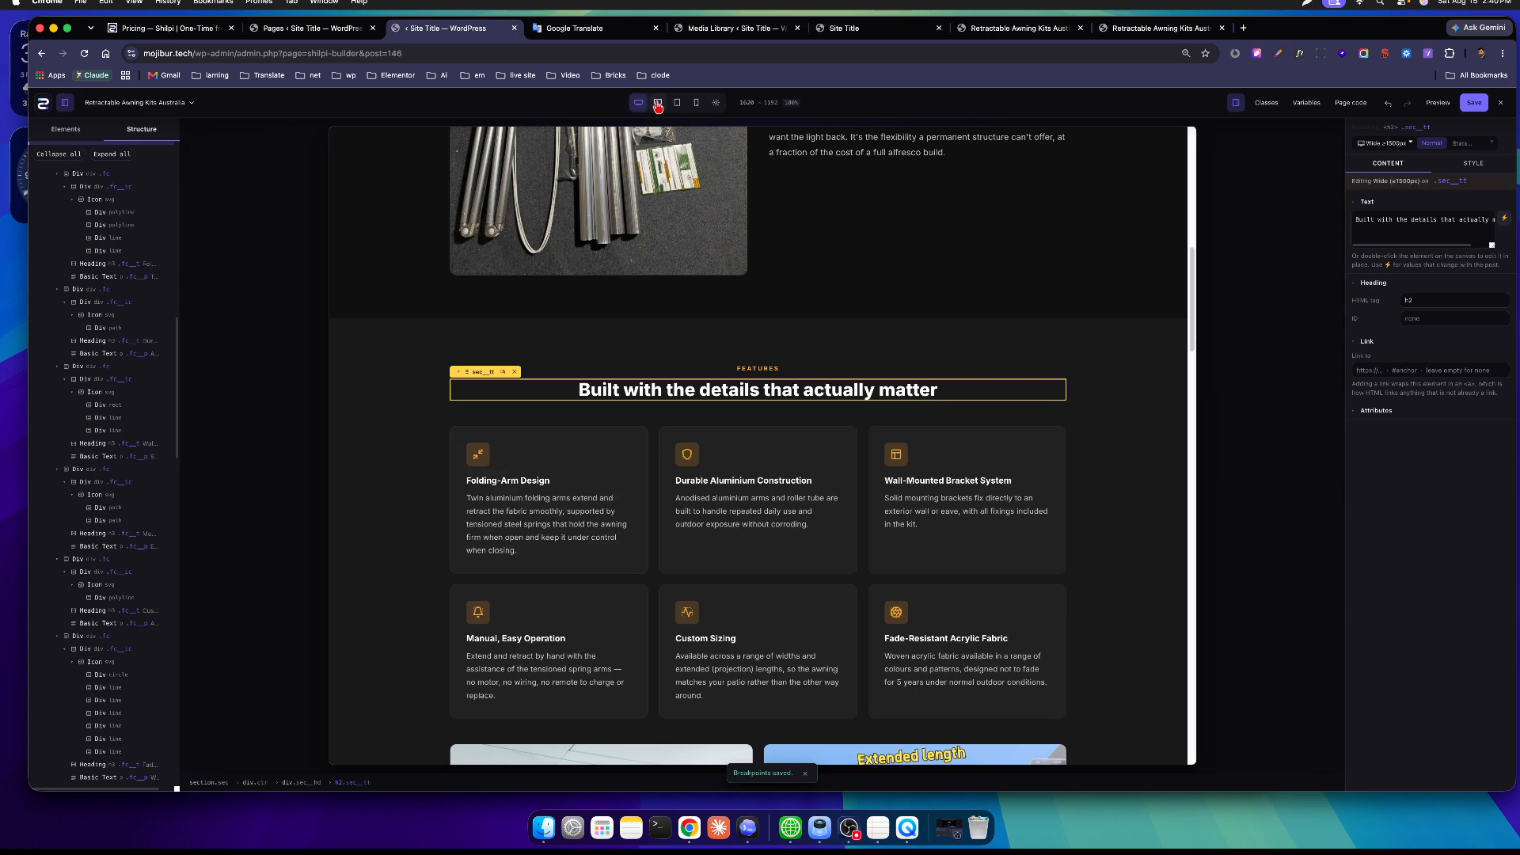
Turn the Wide breakpoint off and save the breakpoints.
{"action": "left_click", "coordinate": [717, 105]}
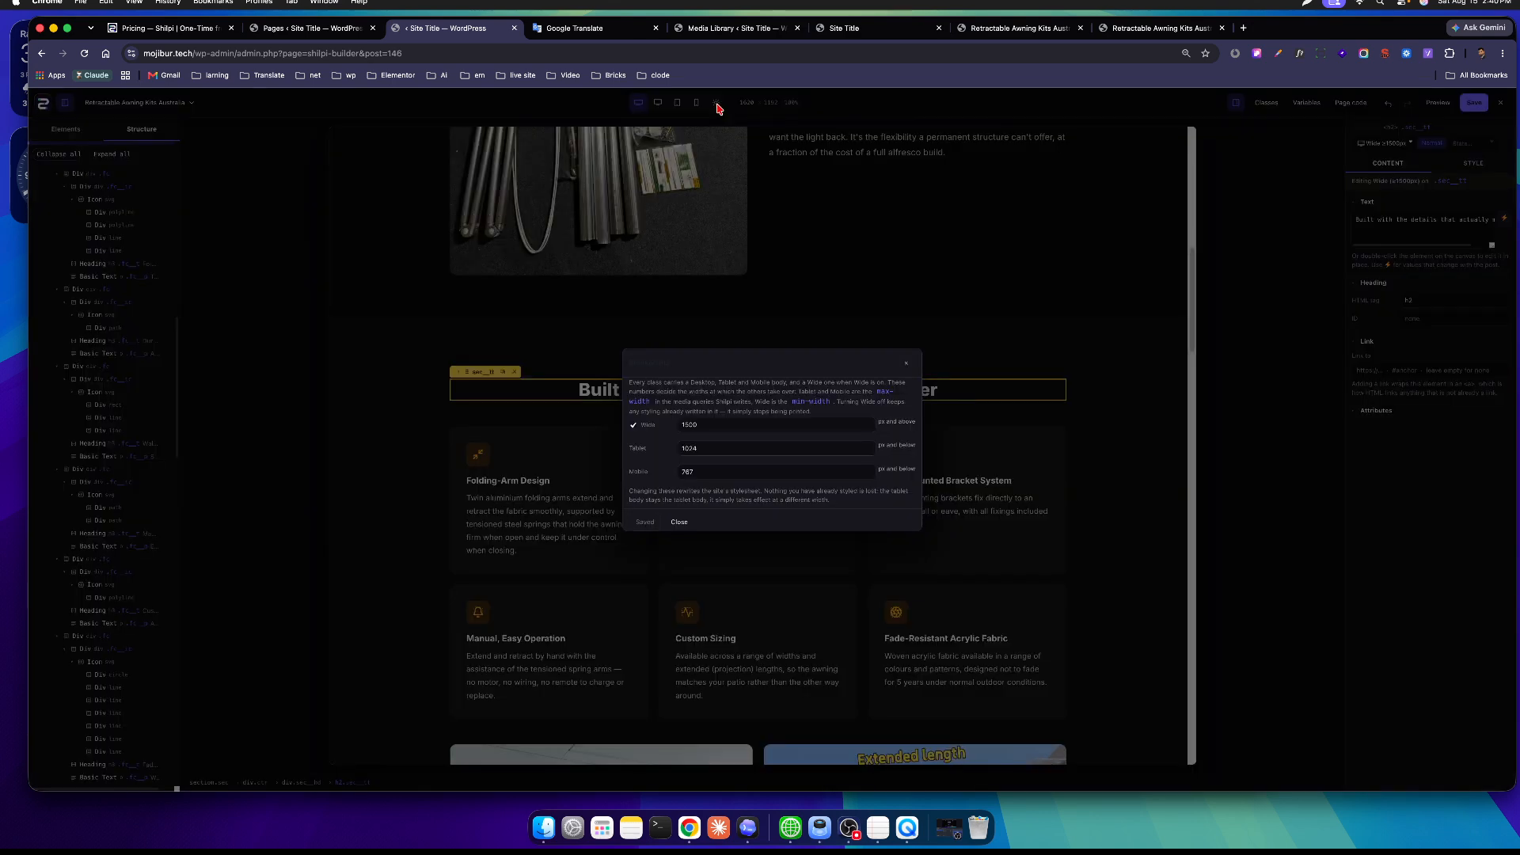
{"action": "left_click", "coordinate": [633, 426]}
{"action": "left_click", "coordinate": [655, 521]}
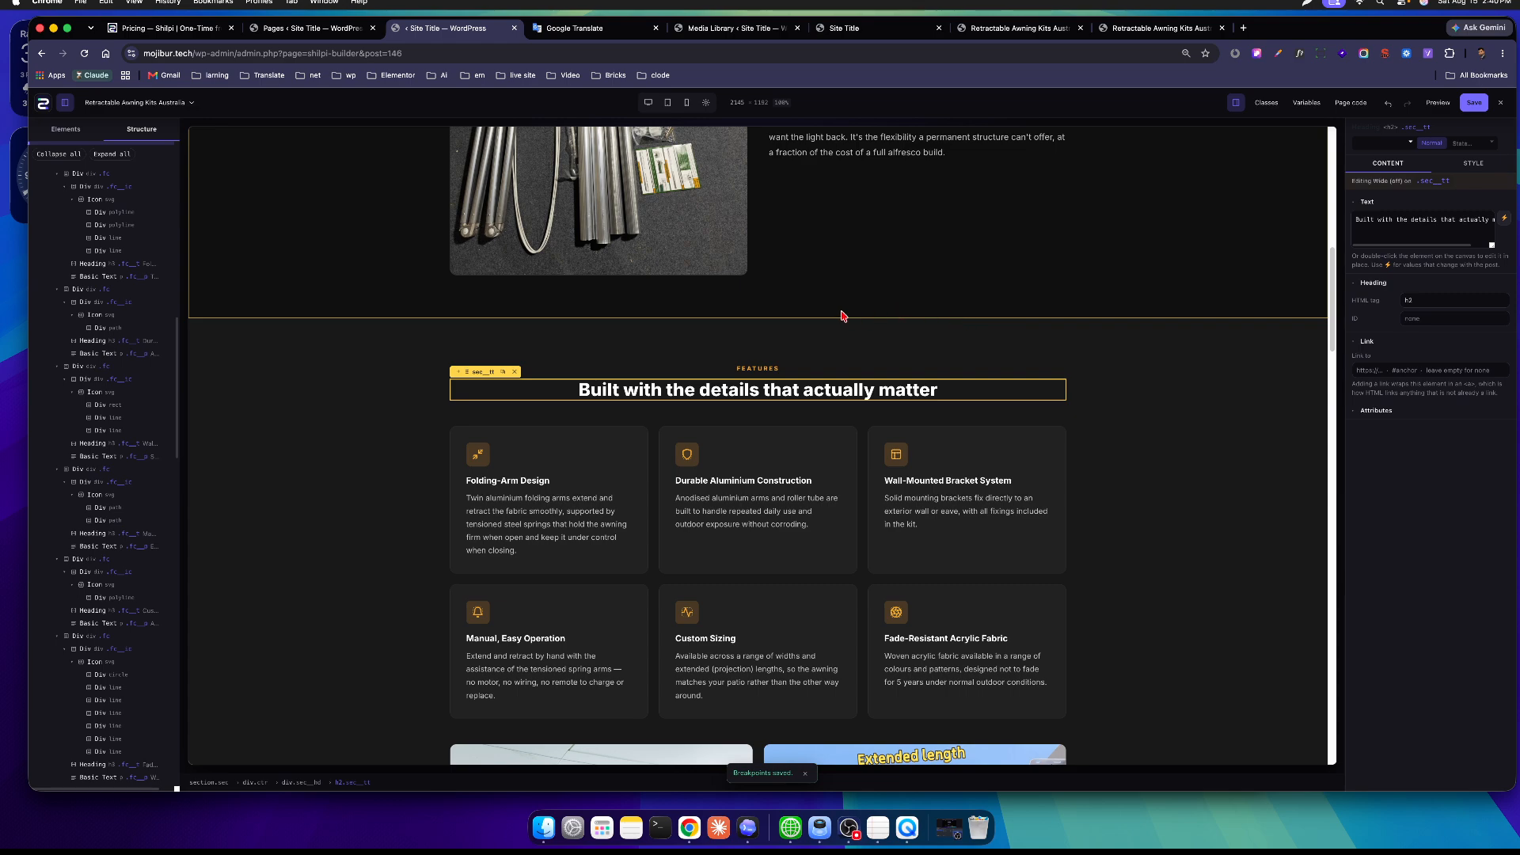
Add a Container element below the "Shade on your terms, not the weather's." call-to-action section at the end of the page.
{"action": "scroll", "coordinate": [796, 380], "scroll_direction": "down", "scroll_amount": 5}
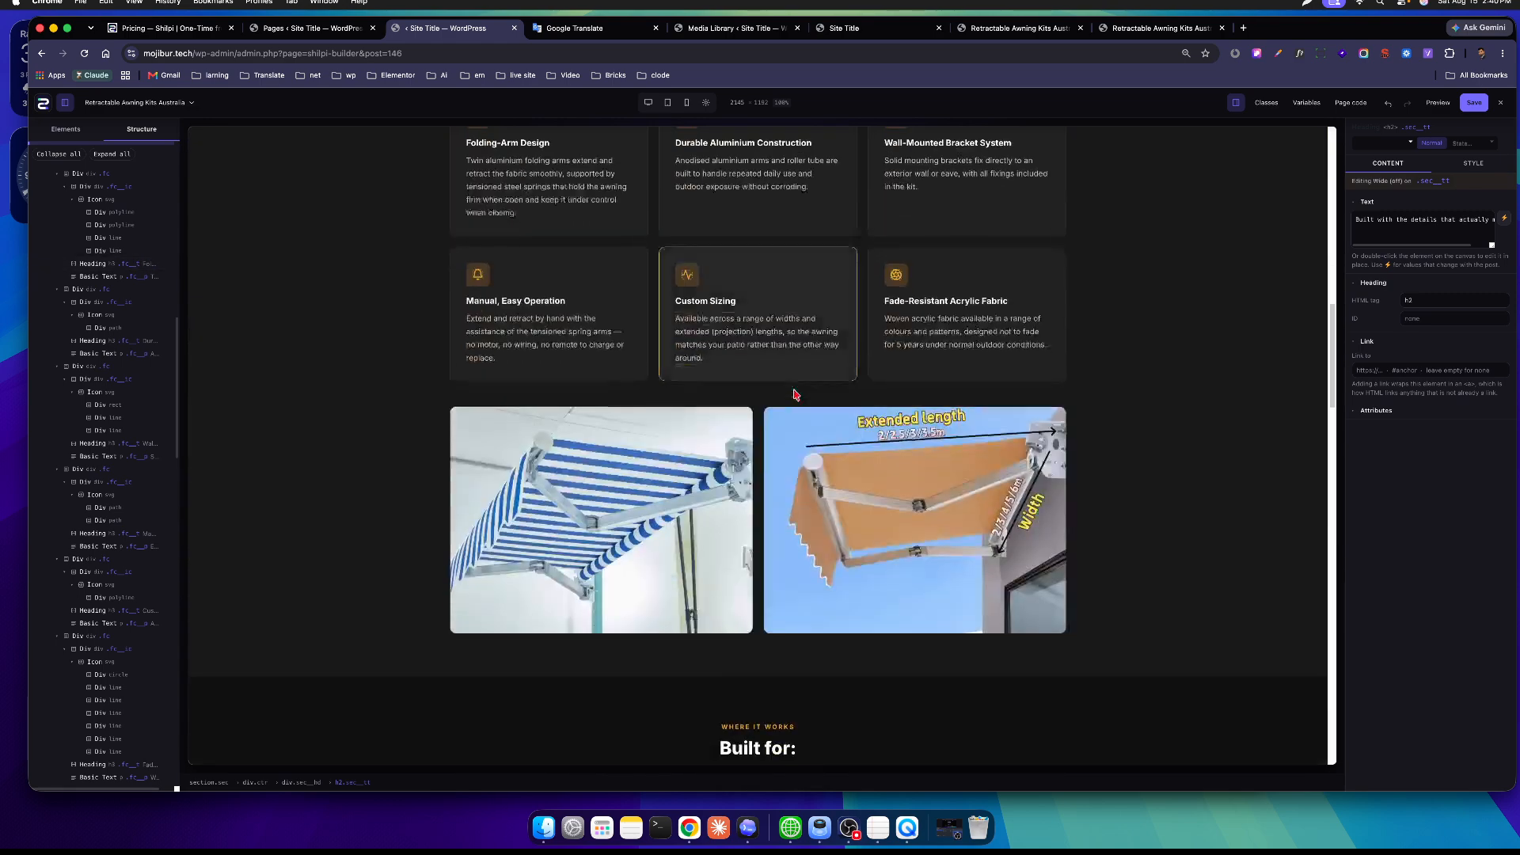
{"action": "scroll", "coordinate": [796, 394], "scroll_direction": "down", "scroll_amount": 15}
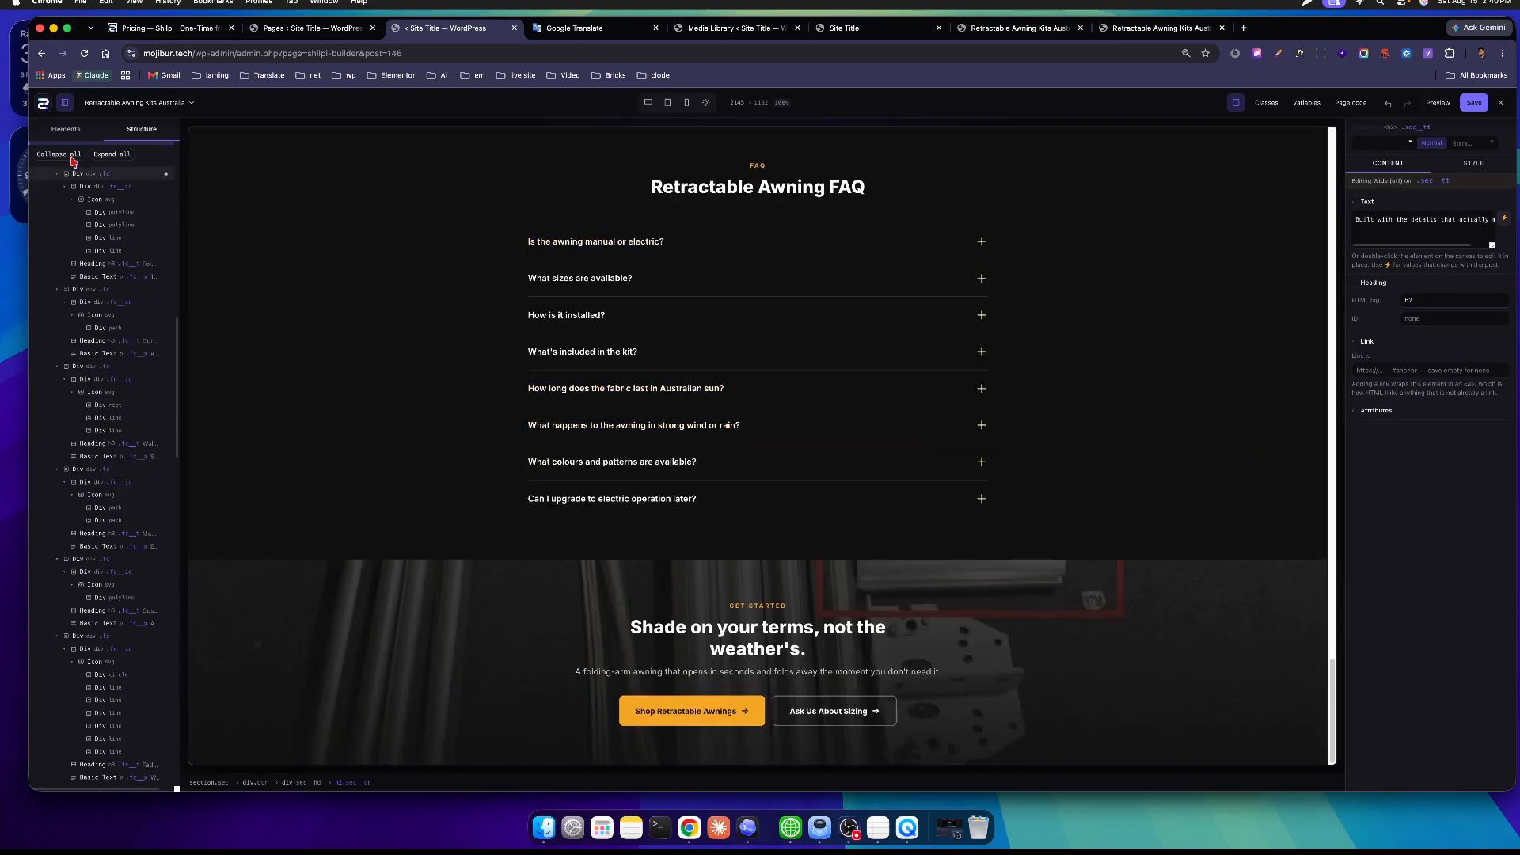
{"action": "left_click", "coordinate": [66, 129]}
{"action": "scroll", "coordinate": [586, 333], "scroll_direction": "up", "scroll_amount": 6}
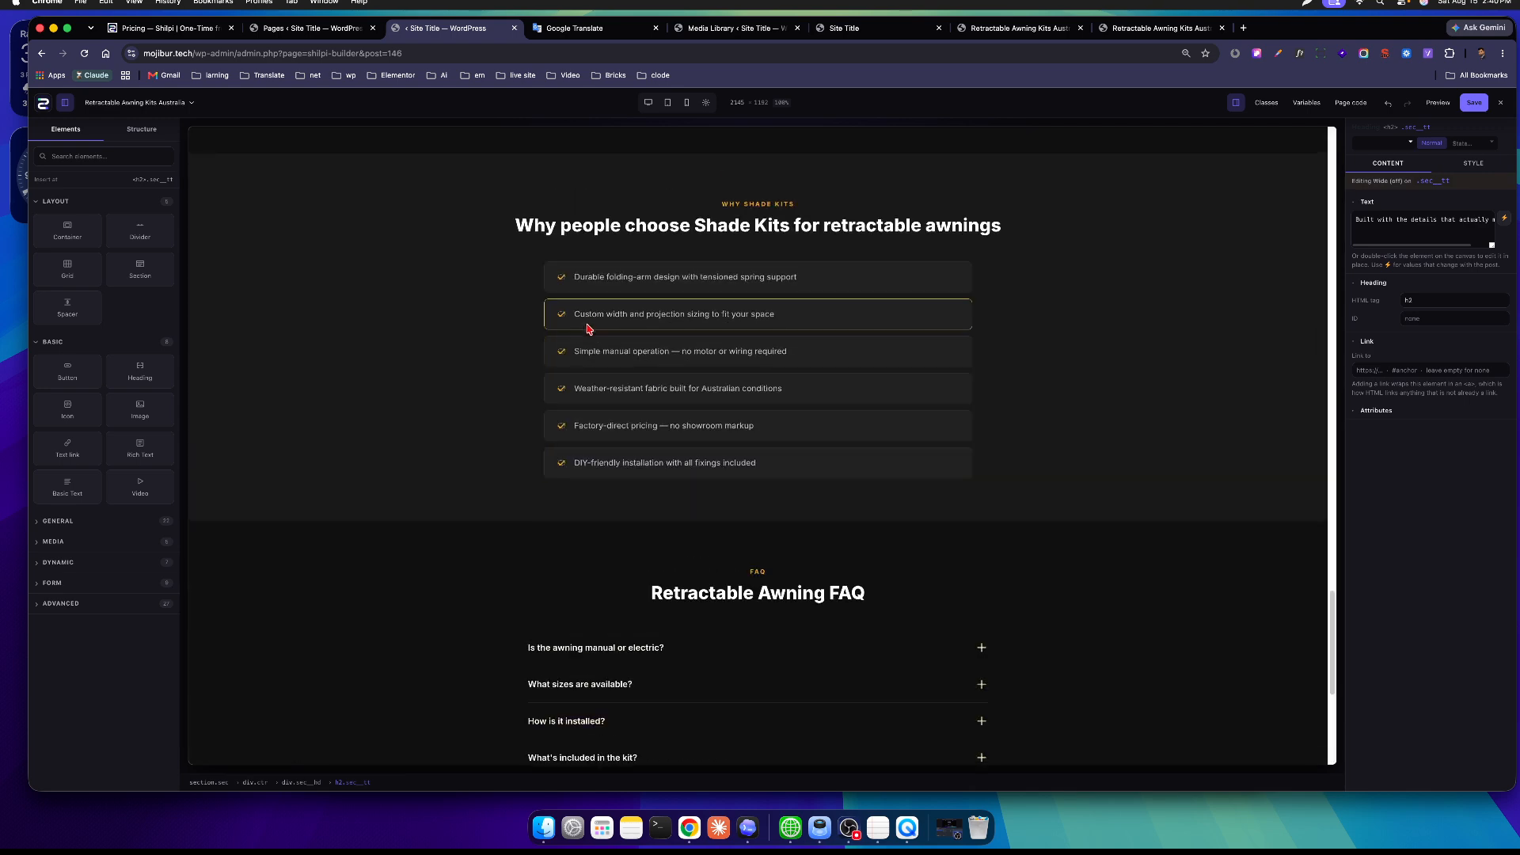
{"action": "scroll", "coordinate": [588, 328], "scroll_direction": "down", "scroll_amount": 6}
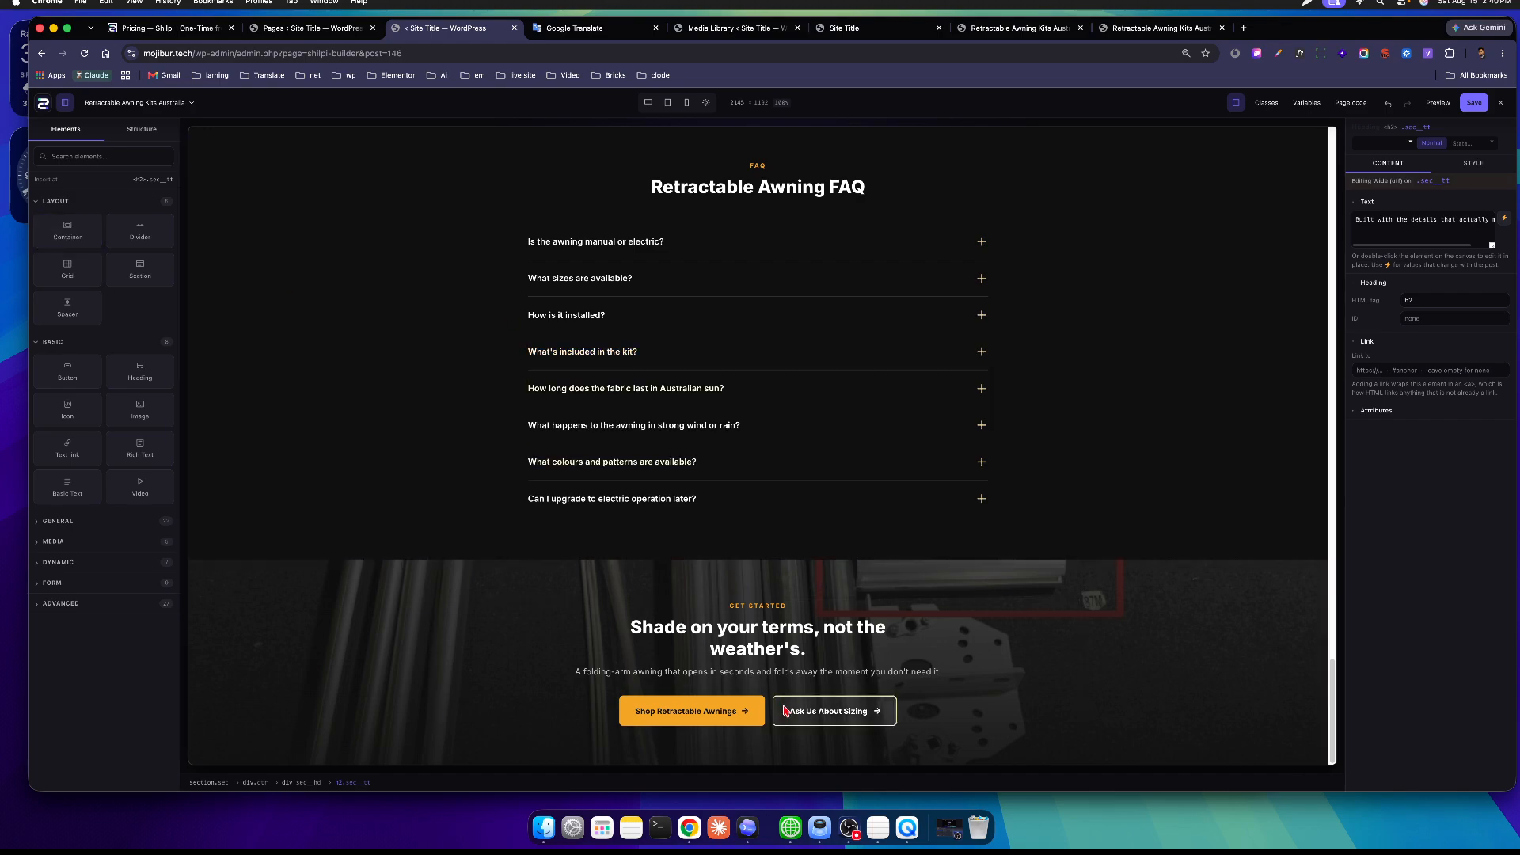
{"action": "scroll", "coordinate": [720, 610], "scroll_direction": "up", "scroll_amount": 20}
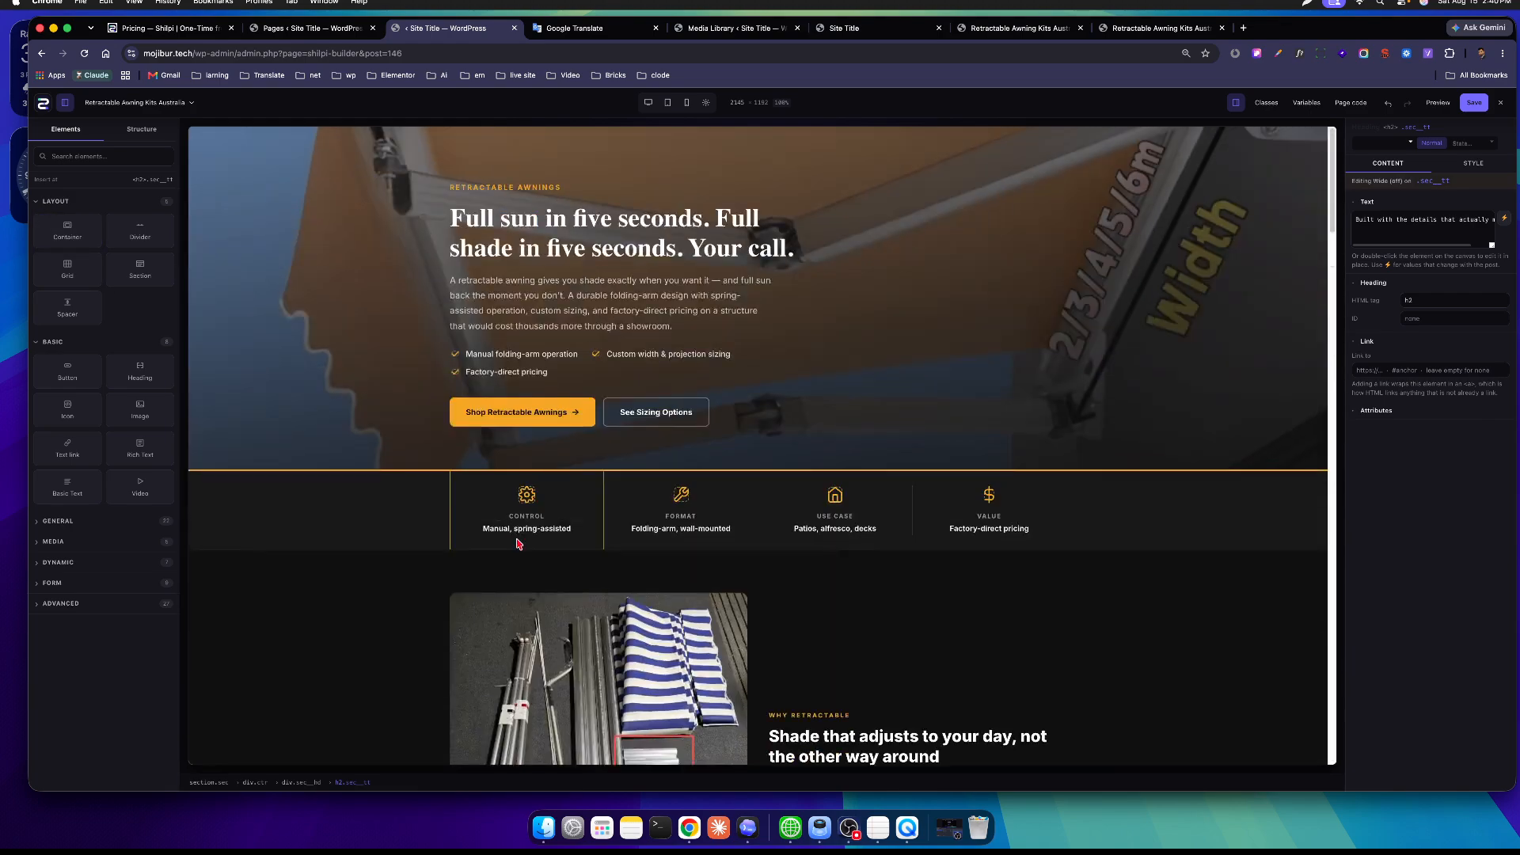
{"action": "scroll", "coordinate": [519, 543], "scroll_direction": "down", "scroll_amount": 20}
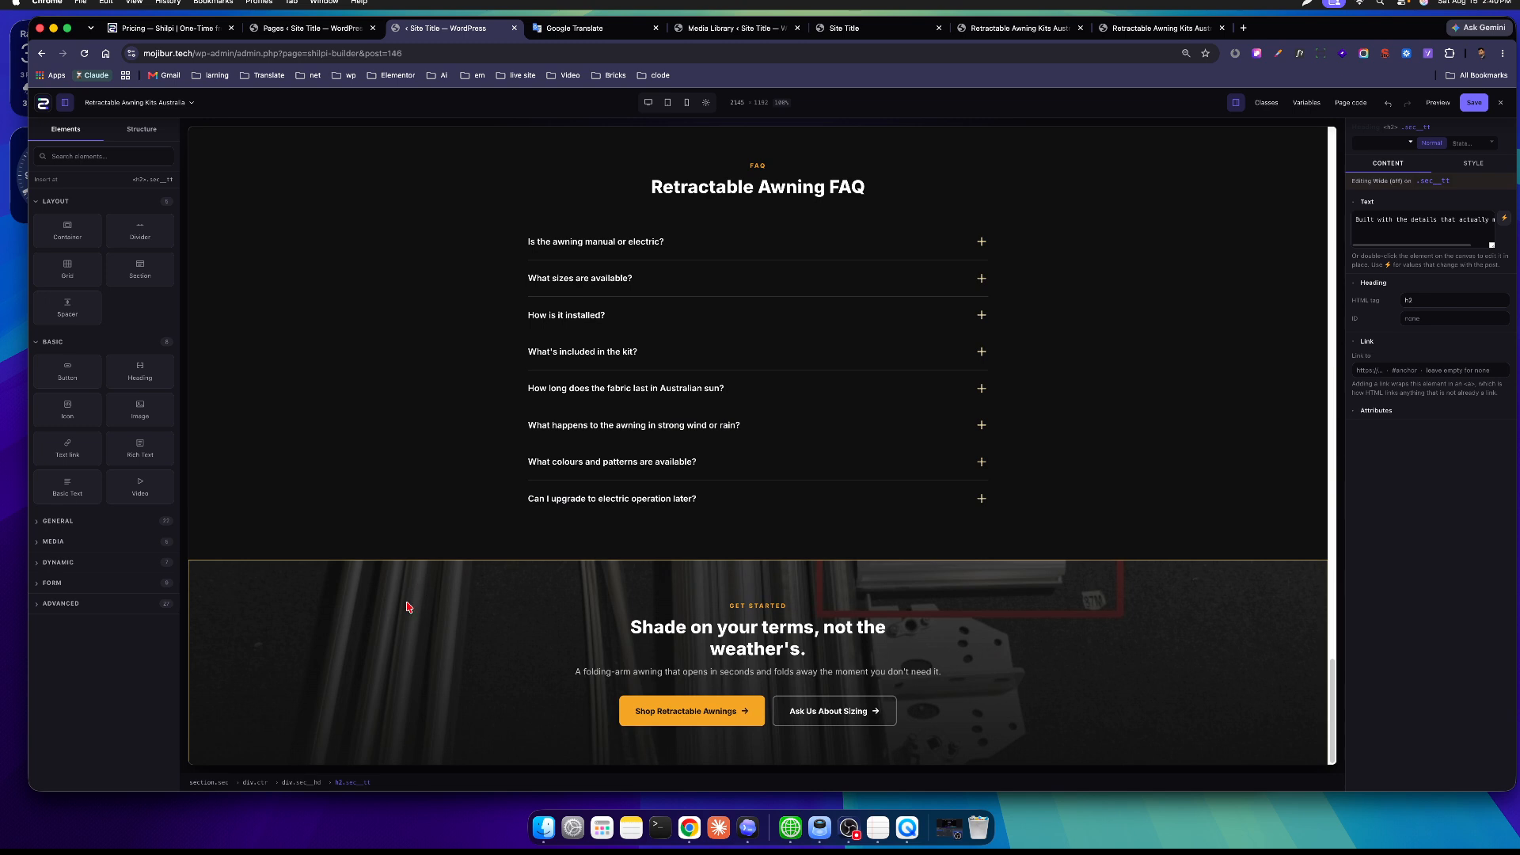
{"action": "left_click", "coordinate": [413, 646]}
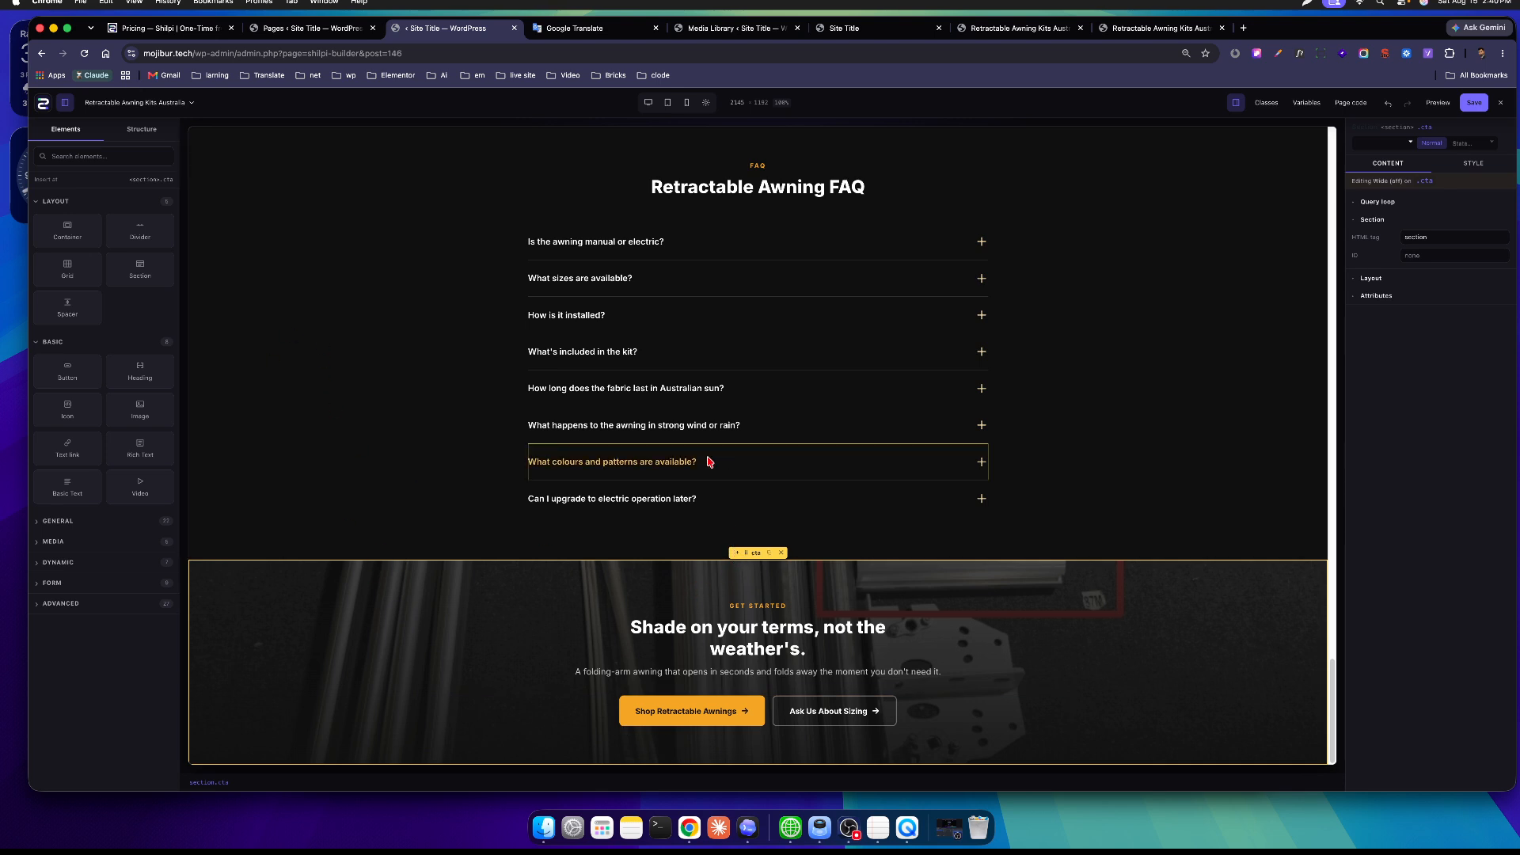
{"action": "left_click", "coordinate": [67, 231]}
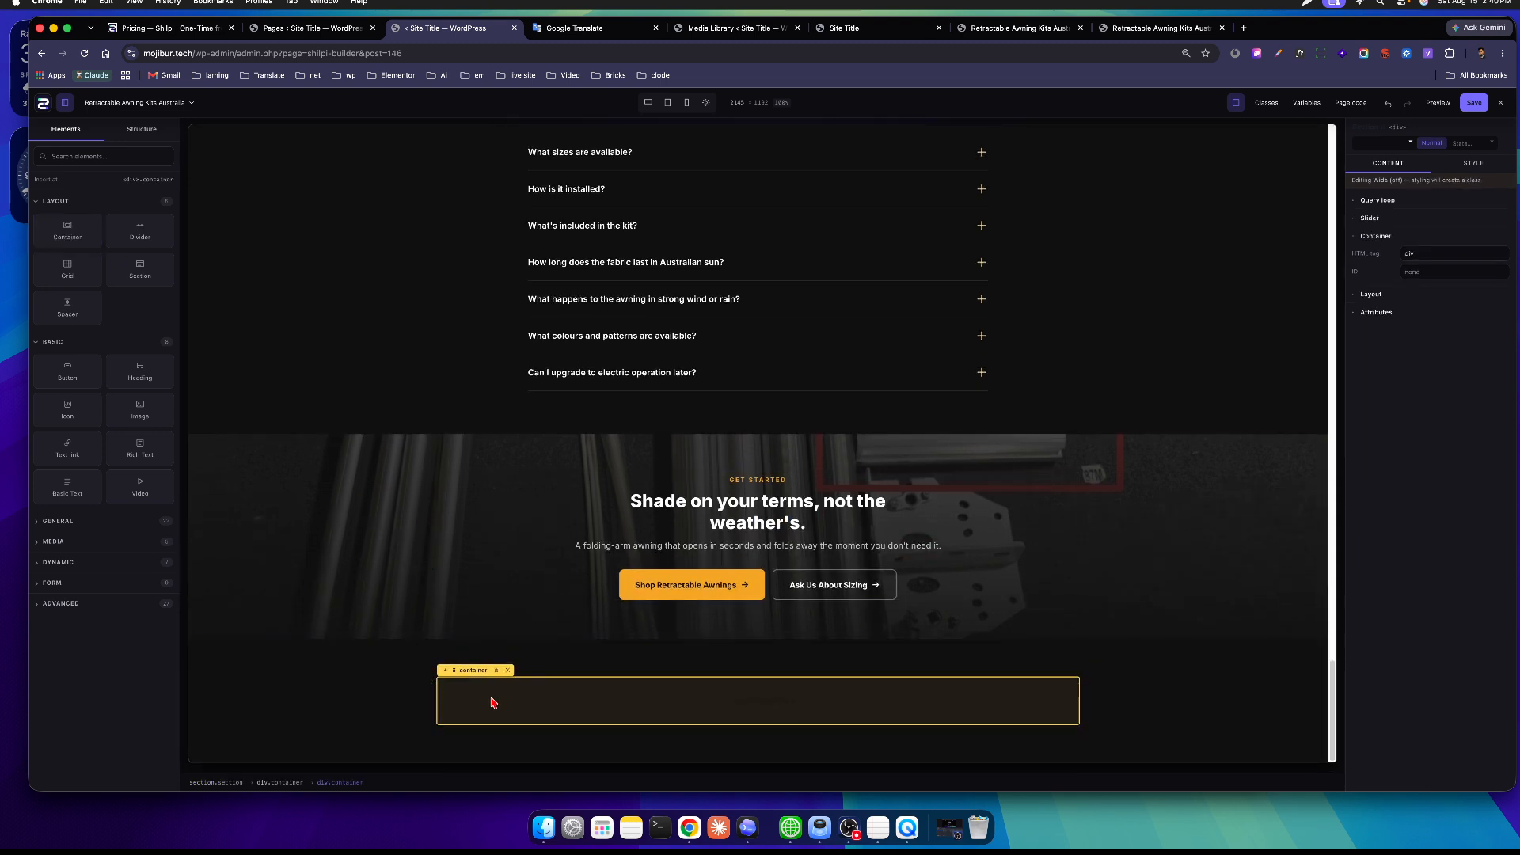
Select the section around the new container and review its style and content settings.
{"action": "left_click", "coordinate": [357, 688]}
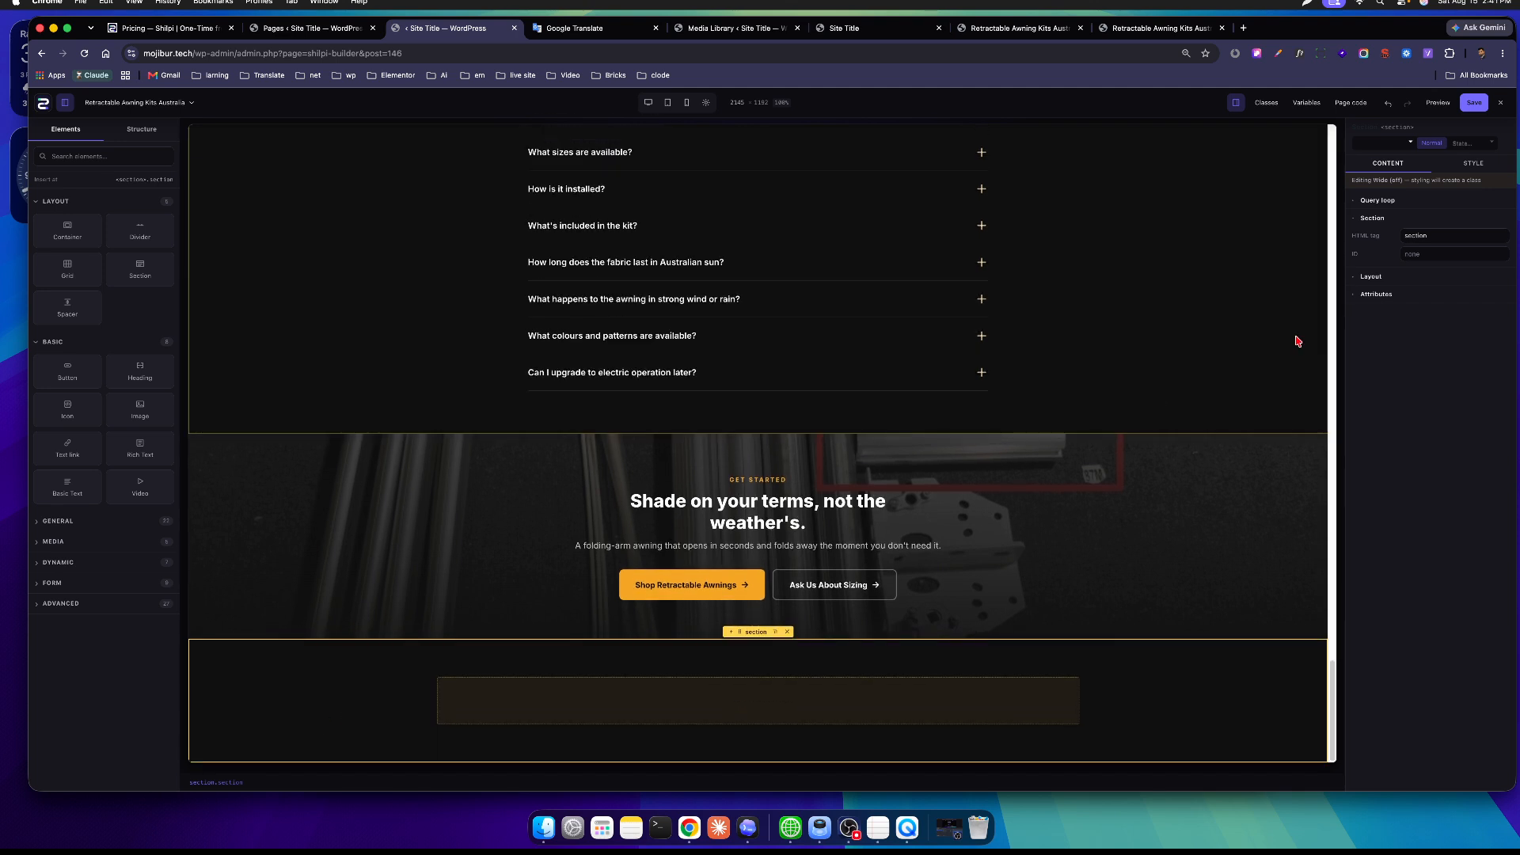
{"action": "left_click", "coordinate": [1476, 174]}
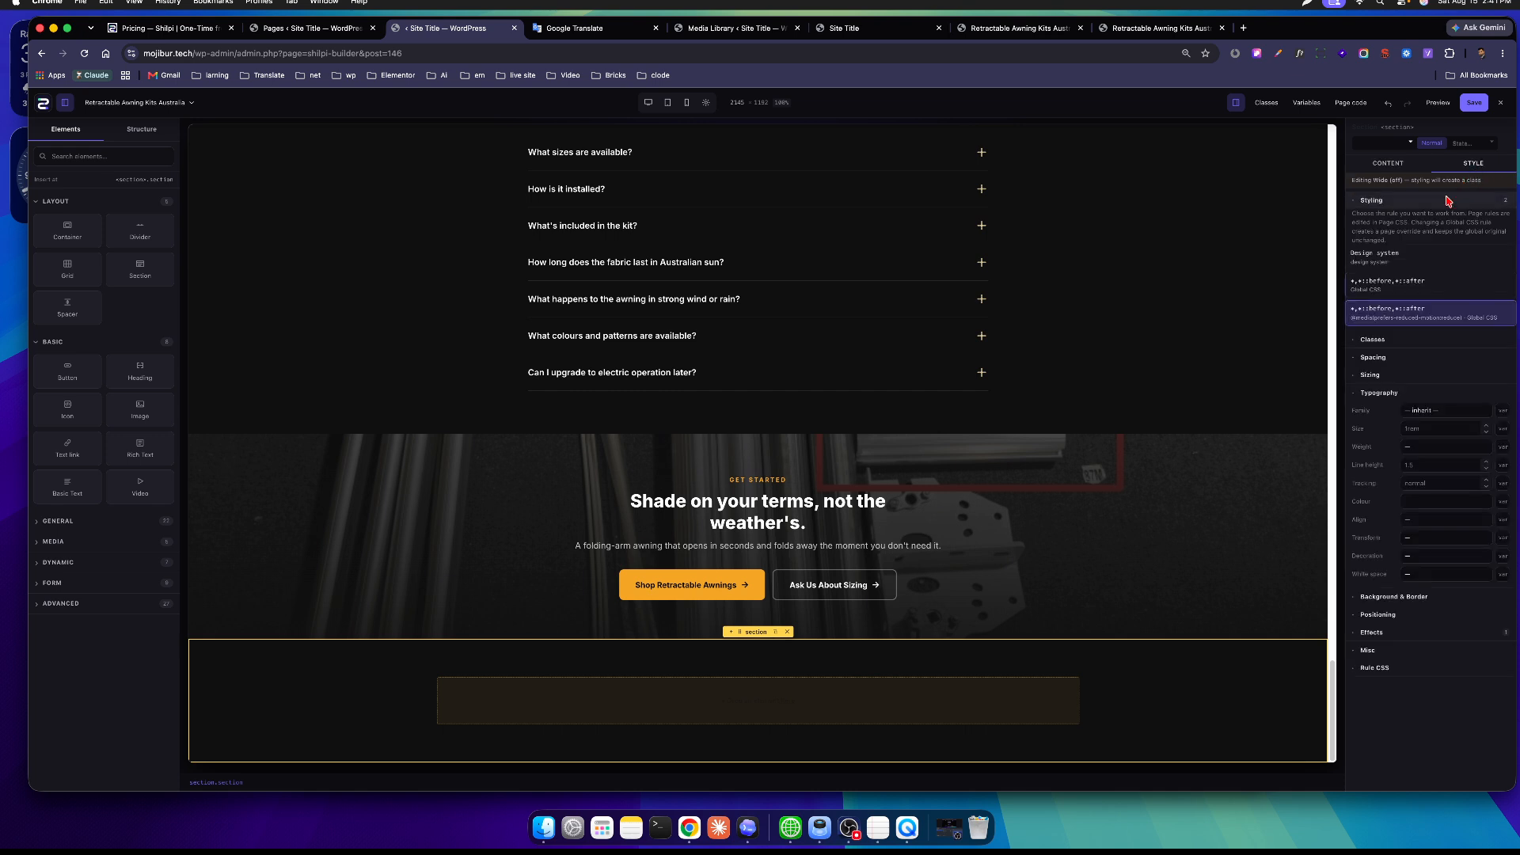
{"action": "left_click", "coordinate": [1389, 164]}
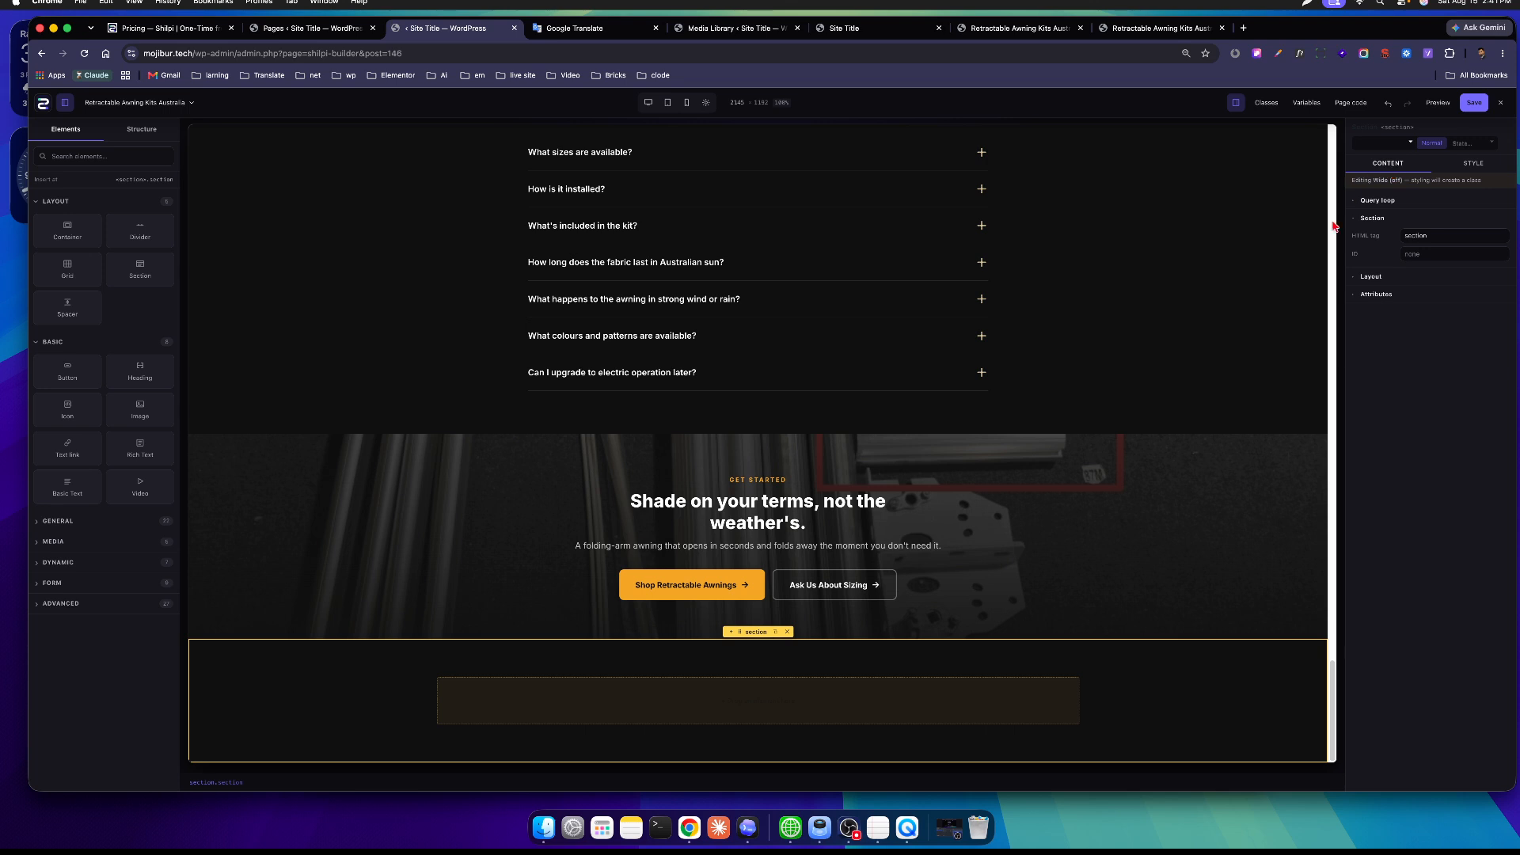
{"action": "left_click", "coordinate": [1473, 166]}
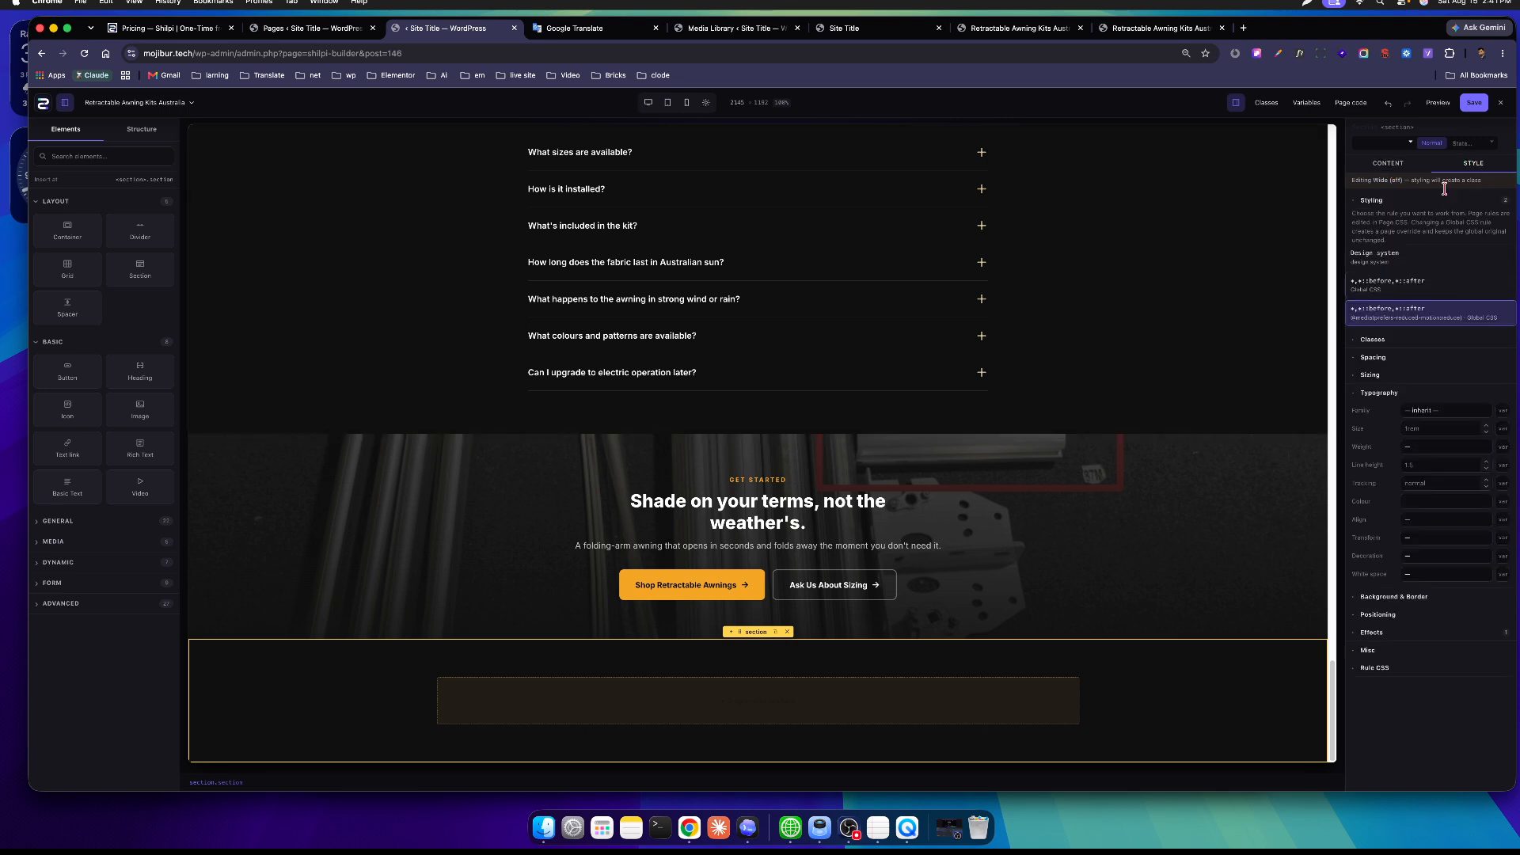
{"action": "left_click", "coordinate": [1397, 169]}
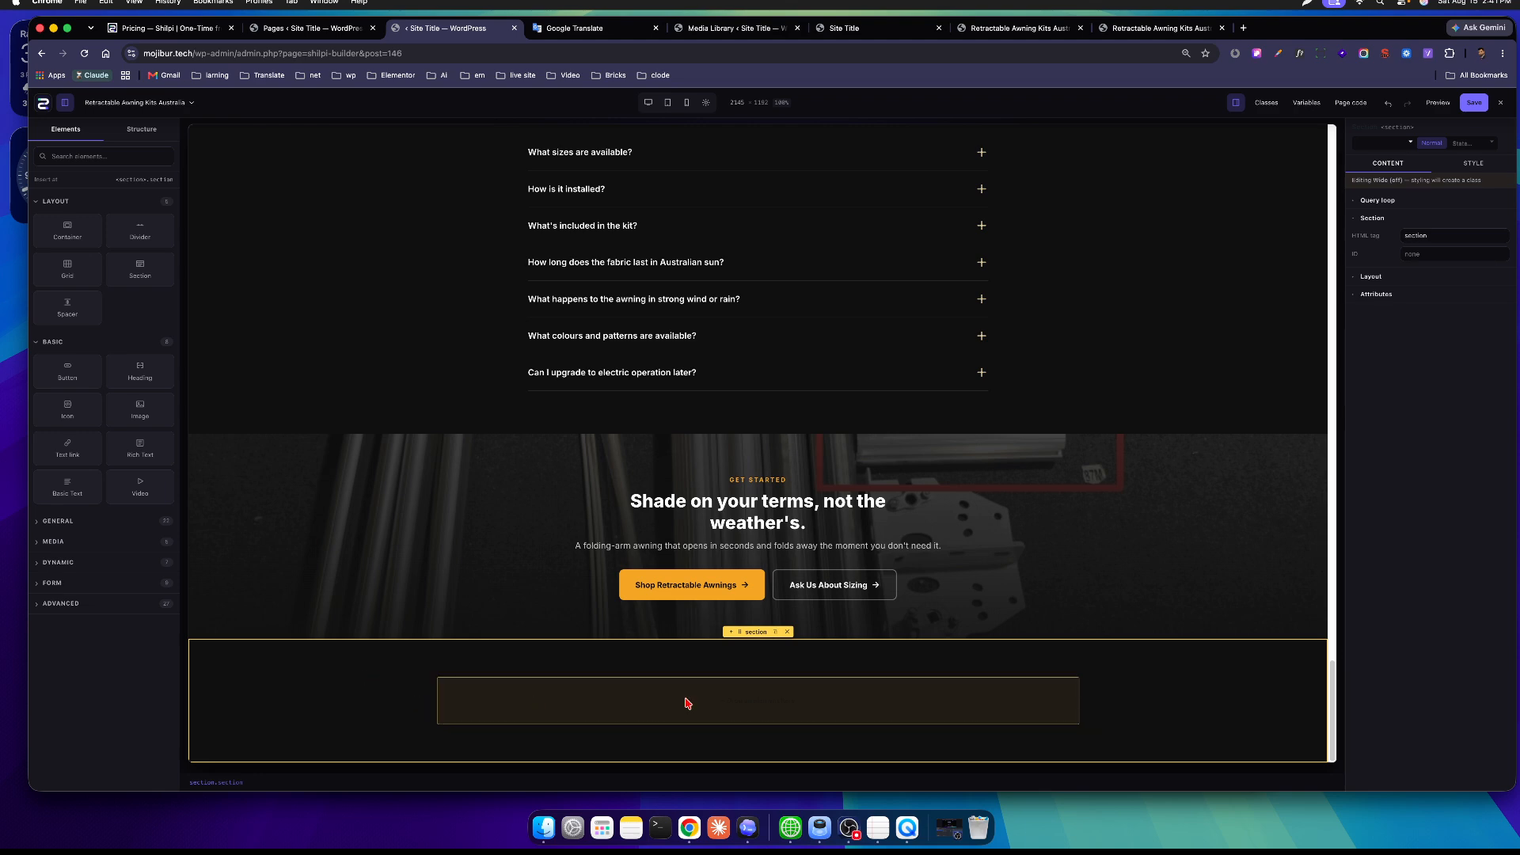
{"action": "scroll", "coordinate": [1184, 708], "scroll_direction": "up", "scroll_amount": 10}
{"action": "scroll", "coordinate": [1165, 697], "scroll_direction": "down", "scroll_amount": 15}
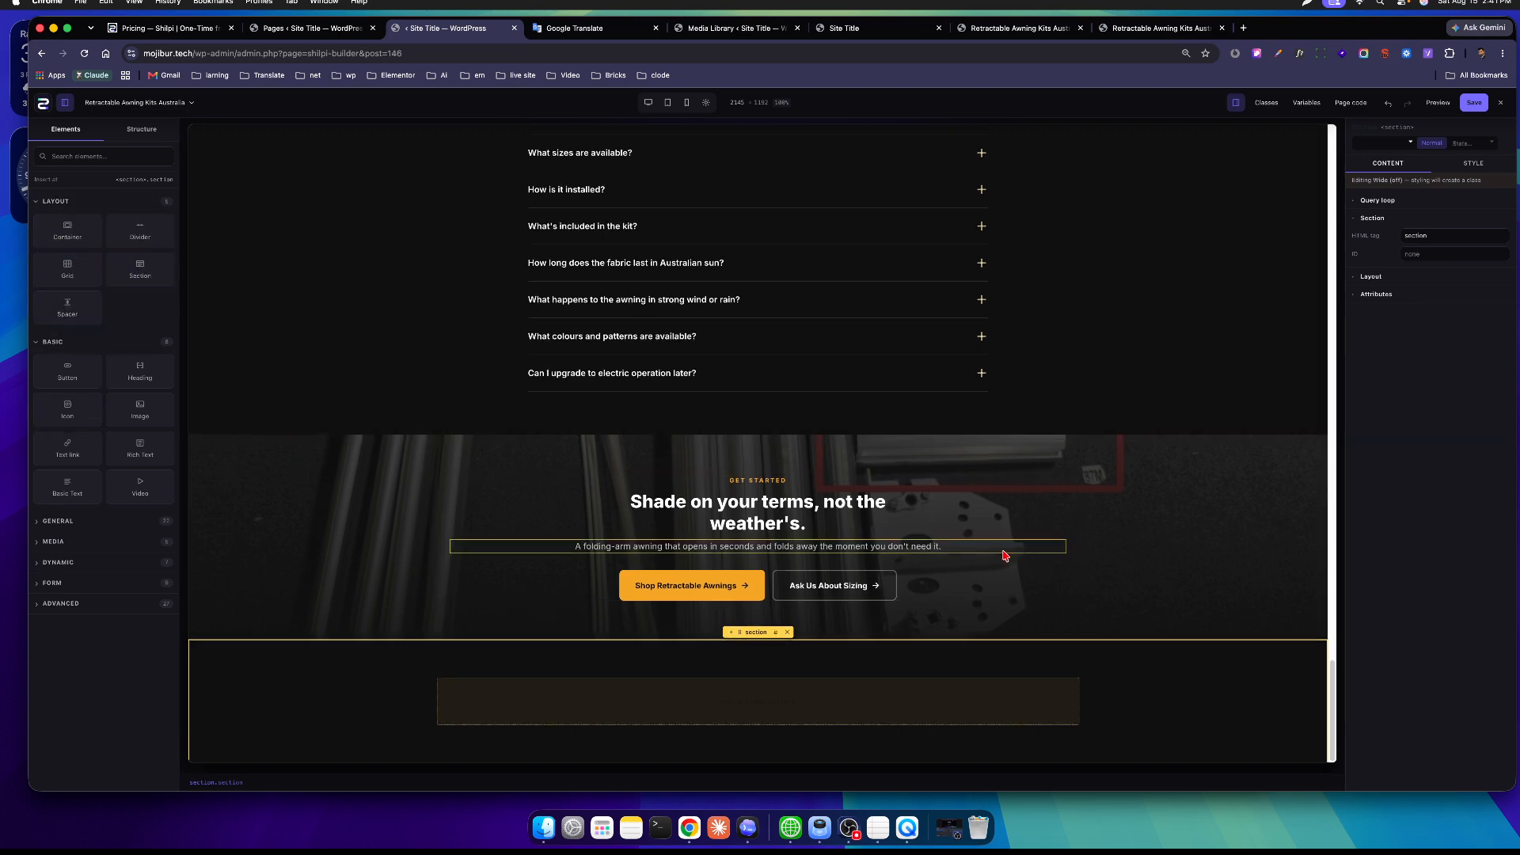
{"action": "scroll", "coordinate": [997, 554], "scroll_direction": "up", "scroll_amount": 20}
{"action": "scroll", "coordinate": [986, 545], "scroll_direction": "up", "scroll_amount": 5}
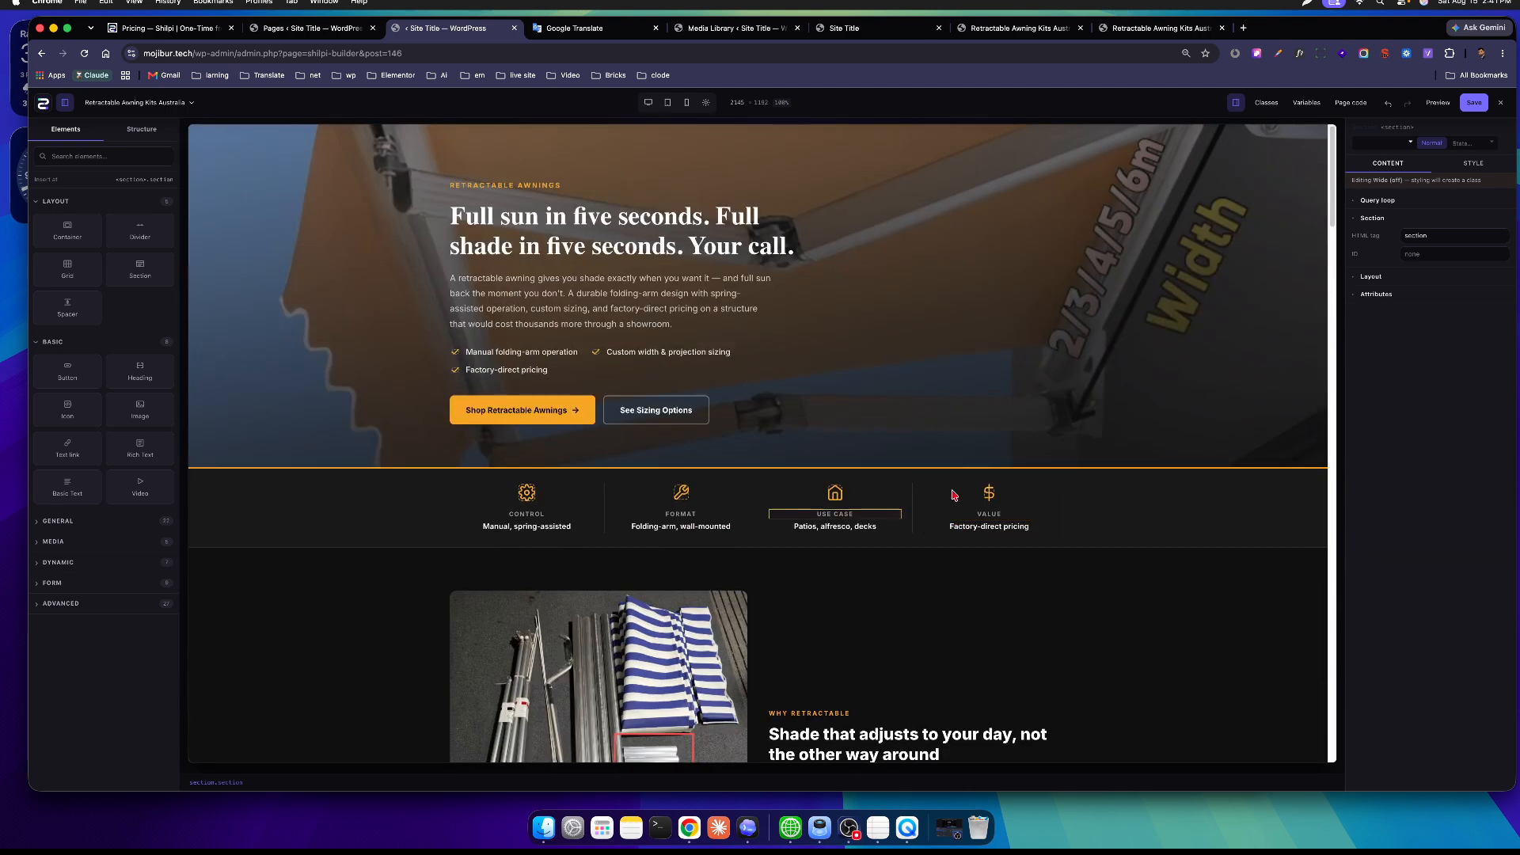
Look into the class manager and examine the page code's Global CSS, Page CSS and Page JS.
{"action": "left_click", "coordinate": [1267, 104]}
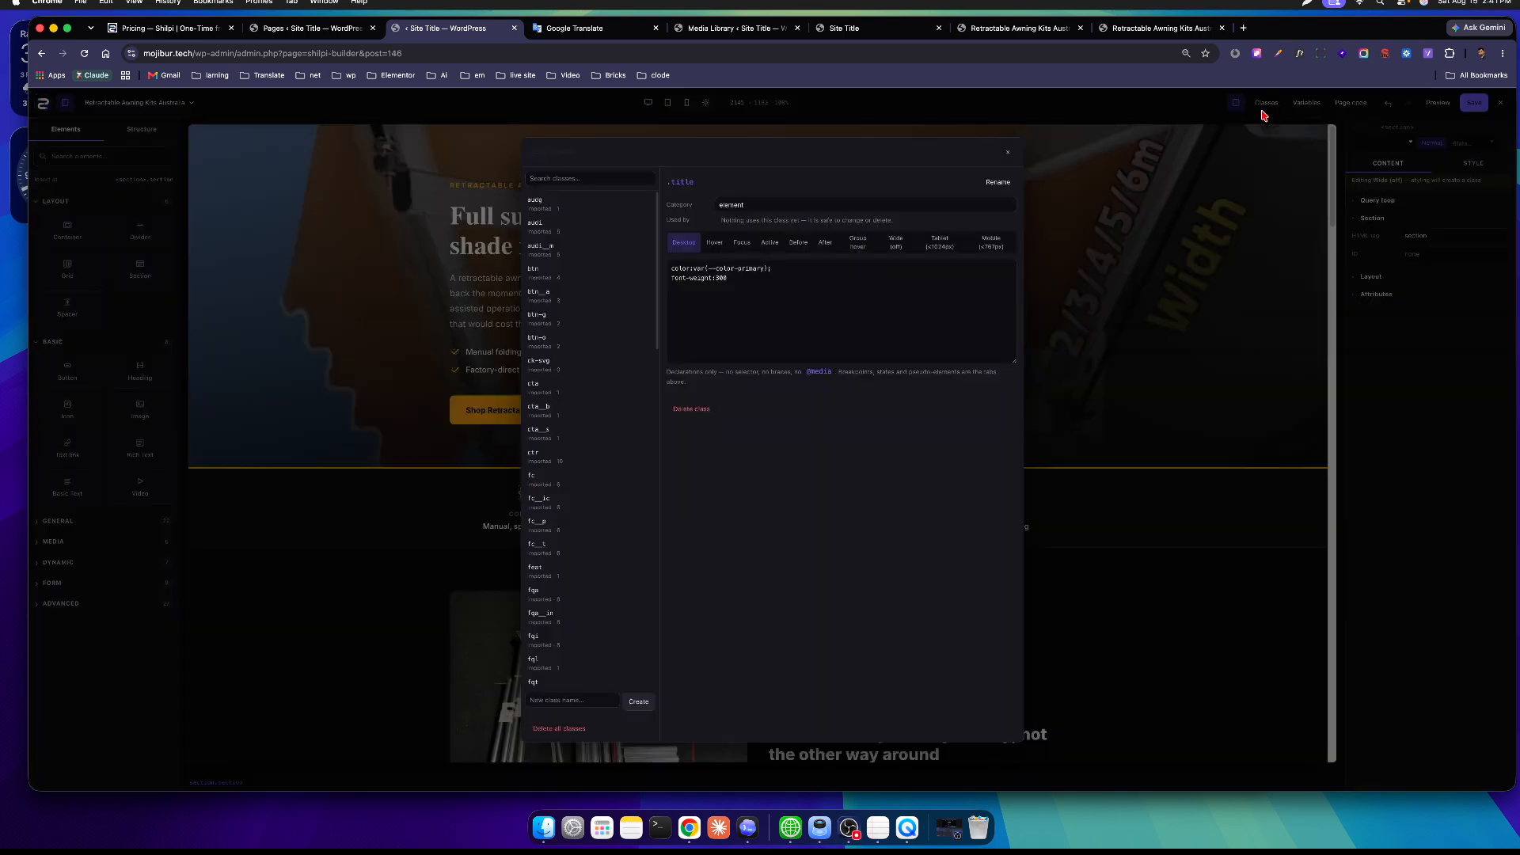
{"action": "left_click", "coordinate": [1308, 107]}
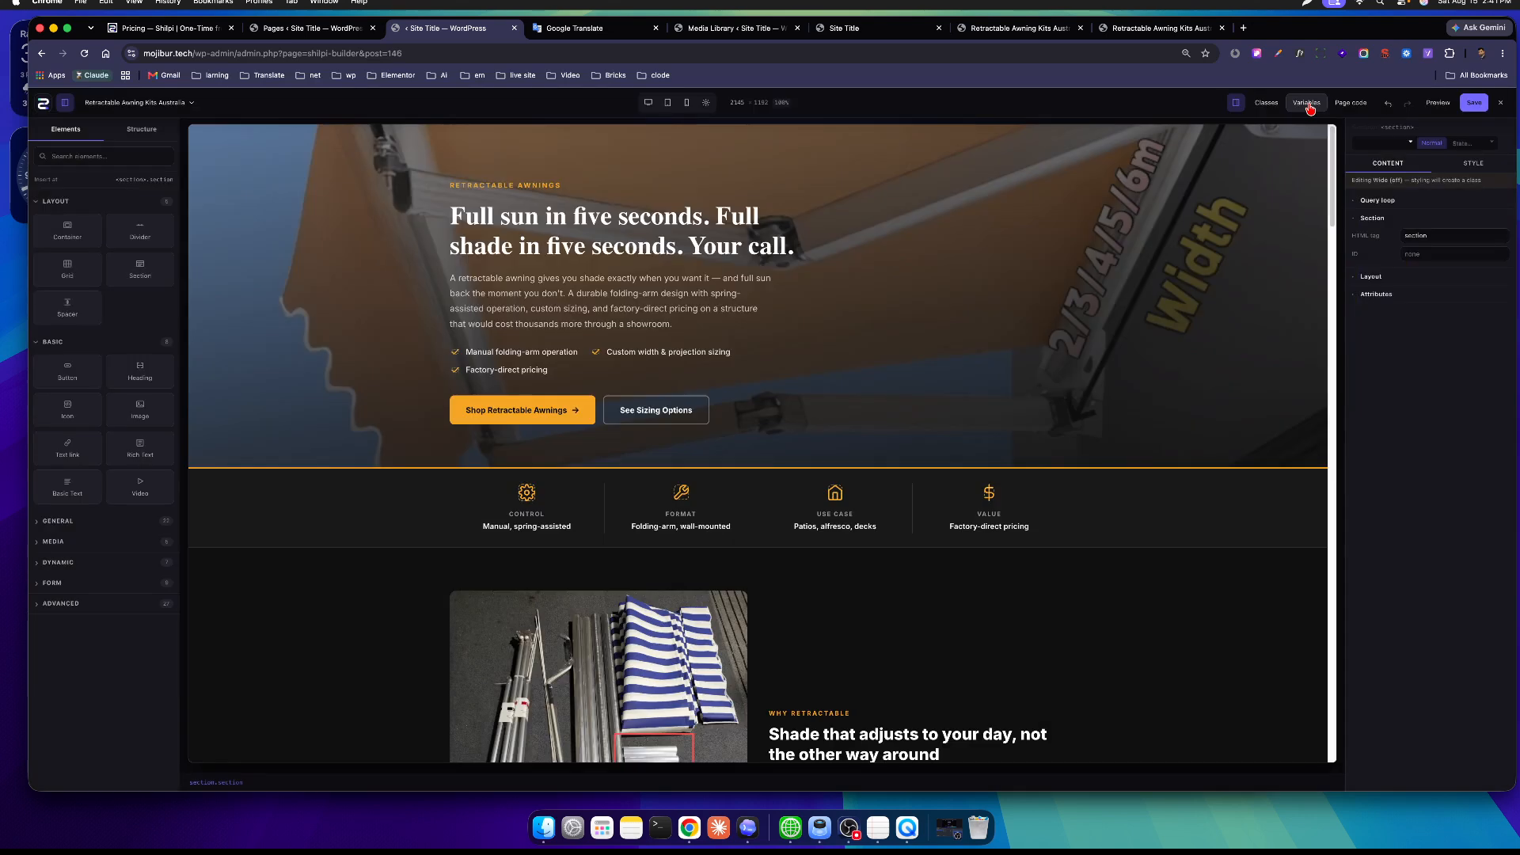
{"action": "left_click", "coordinate": [1355, 106]}
{"action": "left_click", "coordinate": [702, 350]}
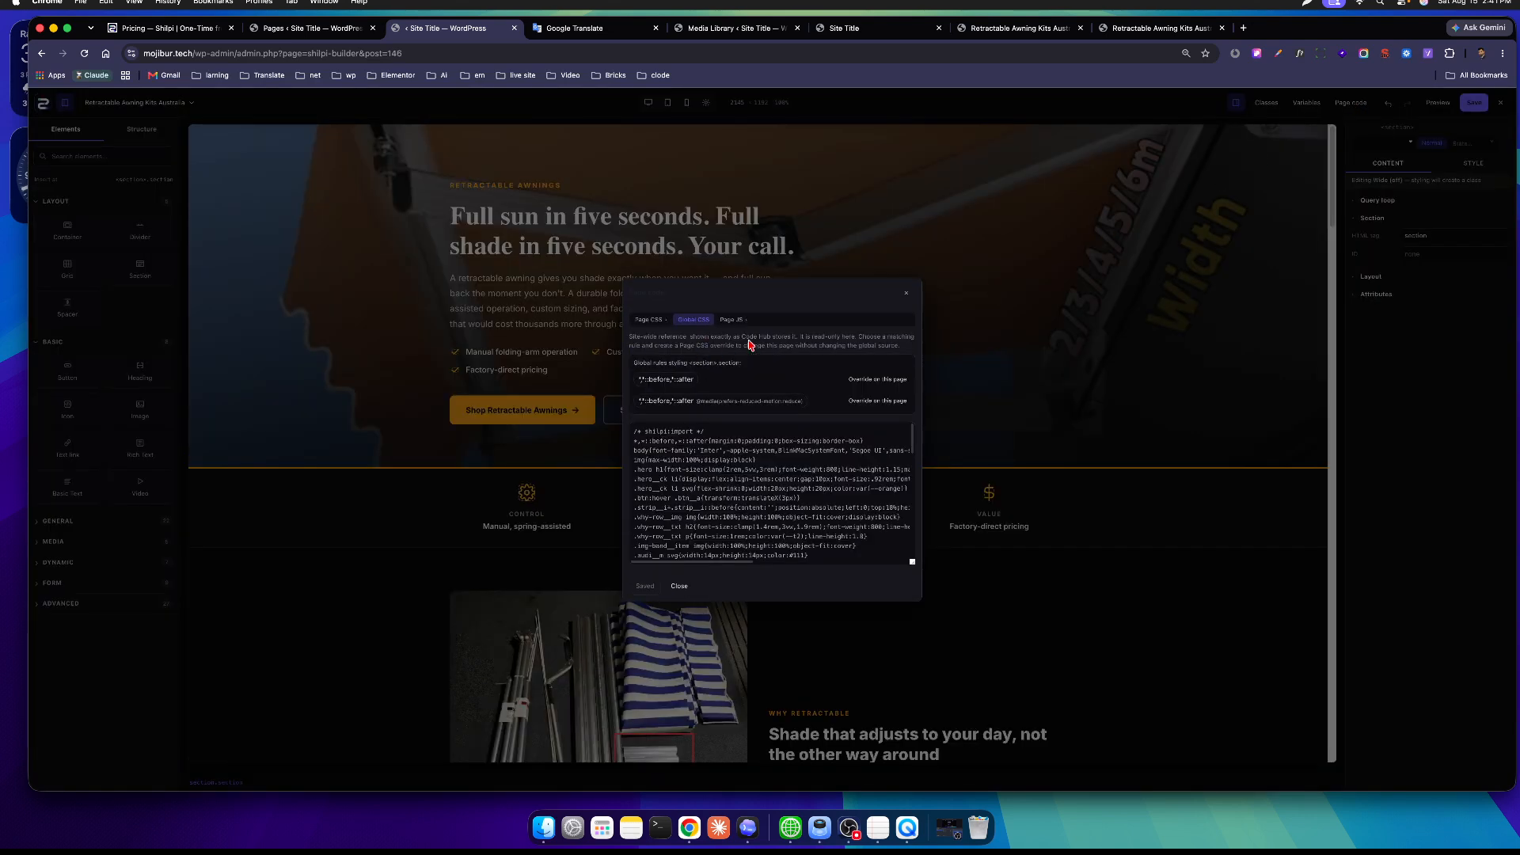
{"action": "left_click", "coordinate": [645, 321]}
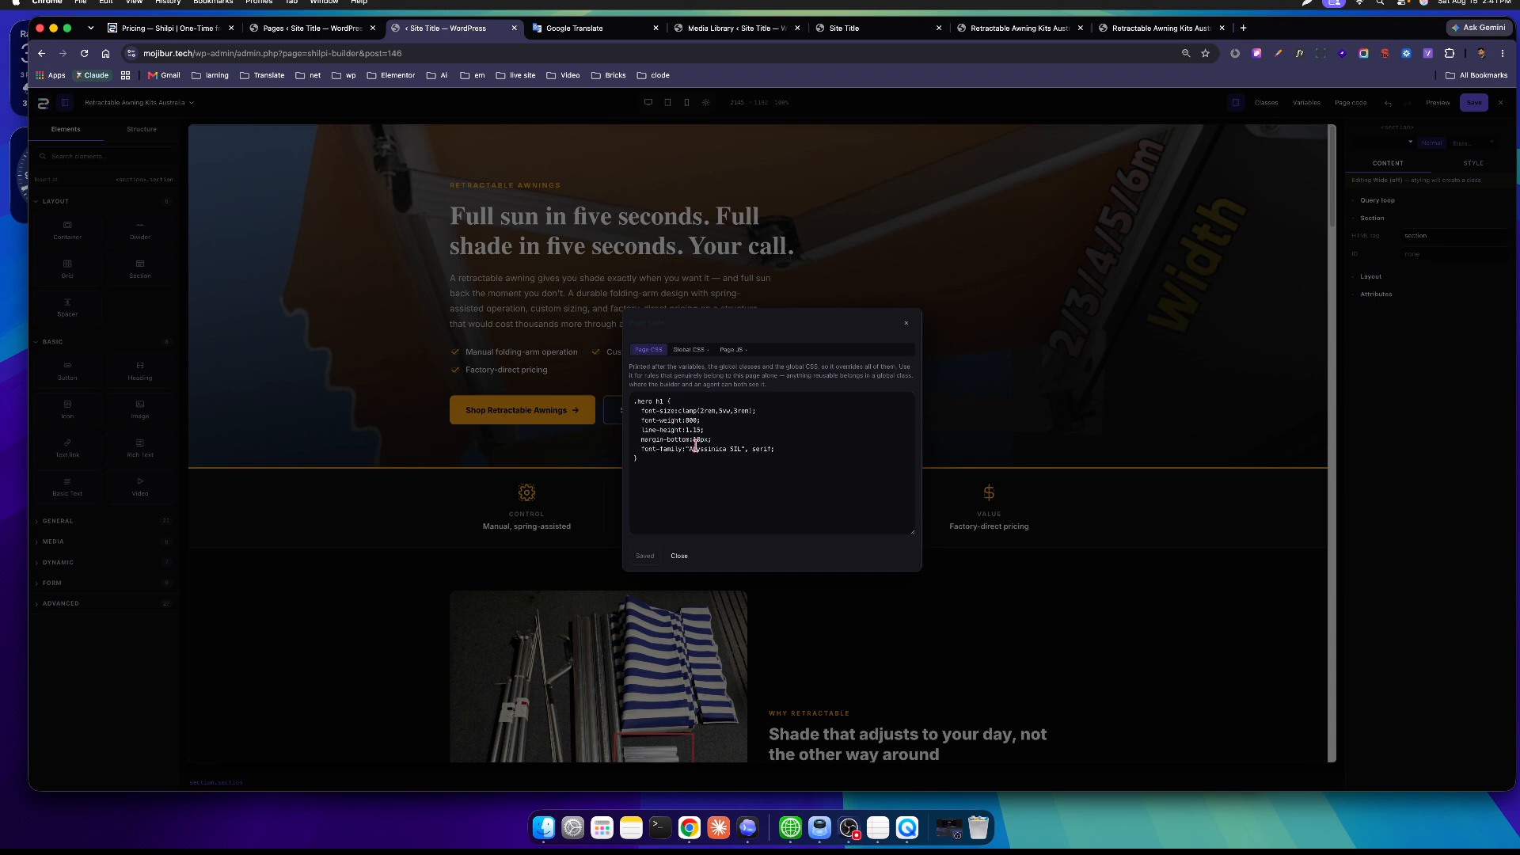
{"action": "left_click", "coordinate": [703, 351]}
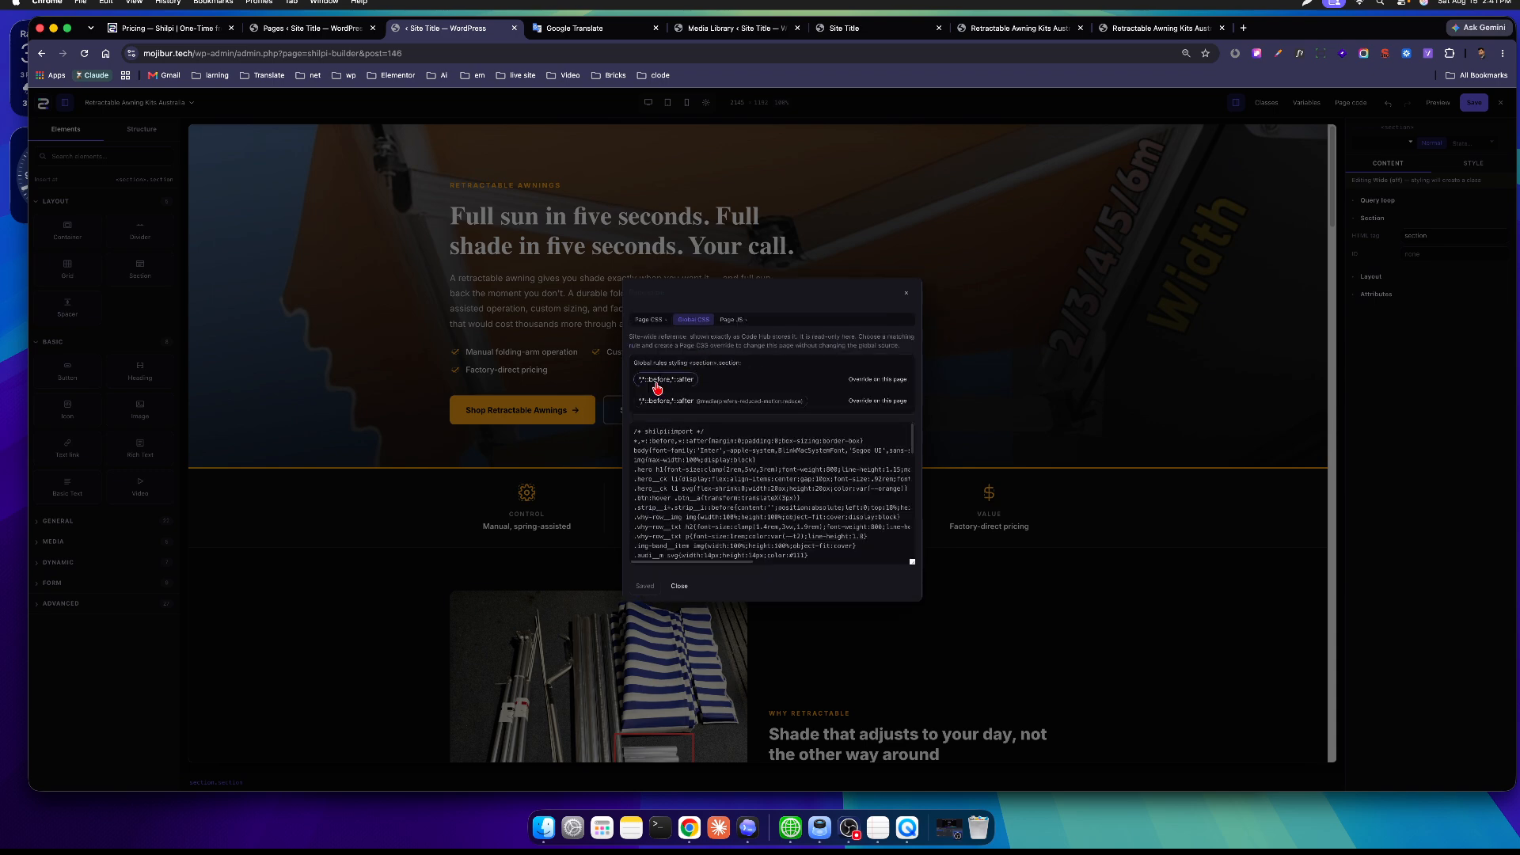
{"action": "left_click", "coordinate": [734, 324]}
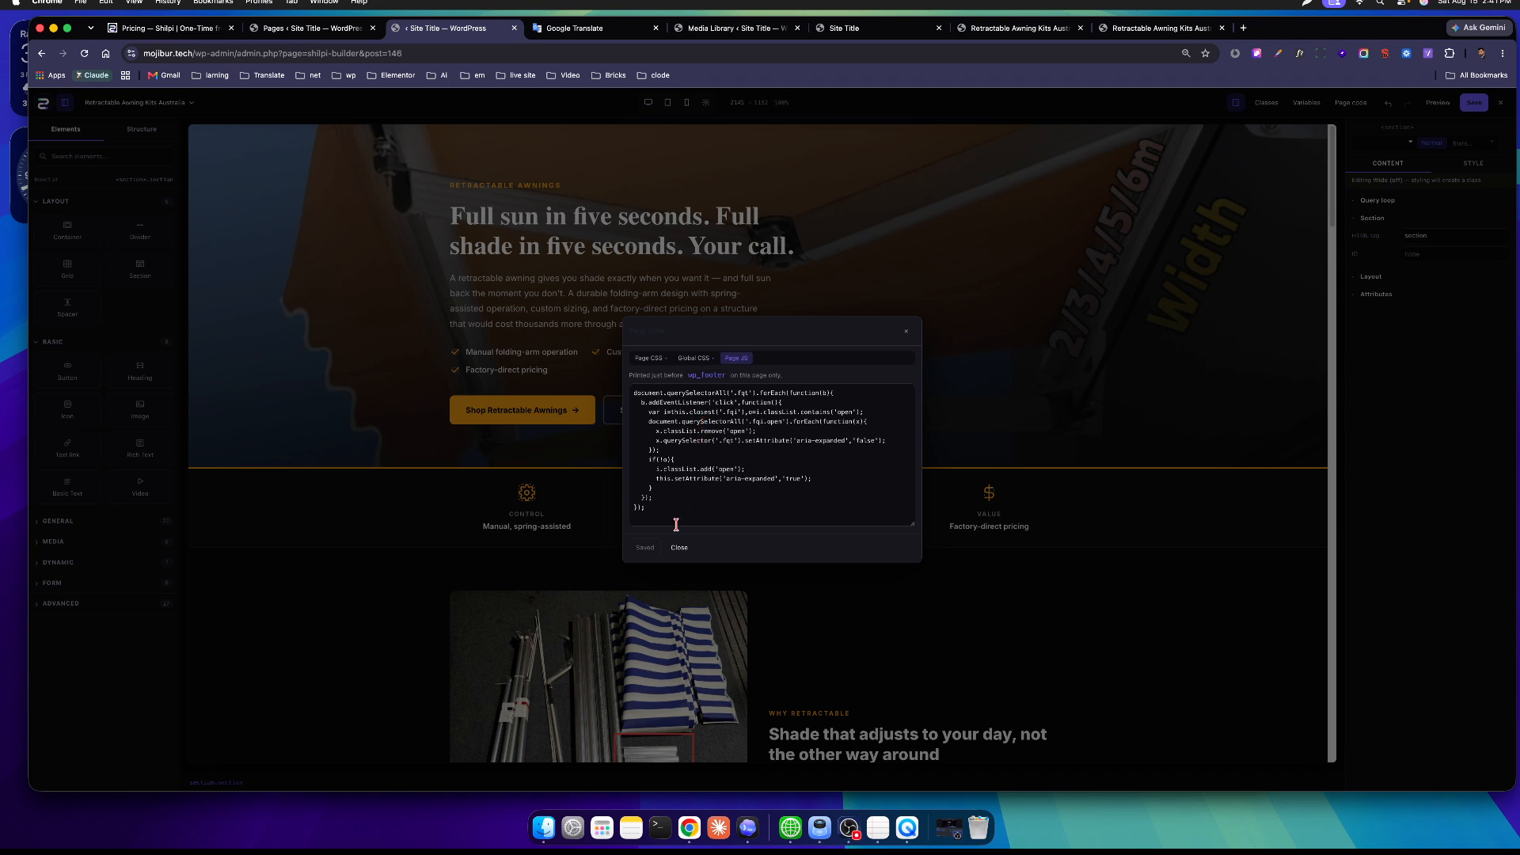
{"action": "left_click_drag", "start_coordinate": [696, 502], "coordinate": [681, 412]}
{"action": "left_click", "coordinate": [715, 440]}
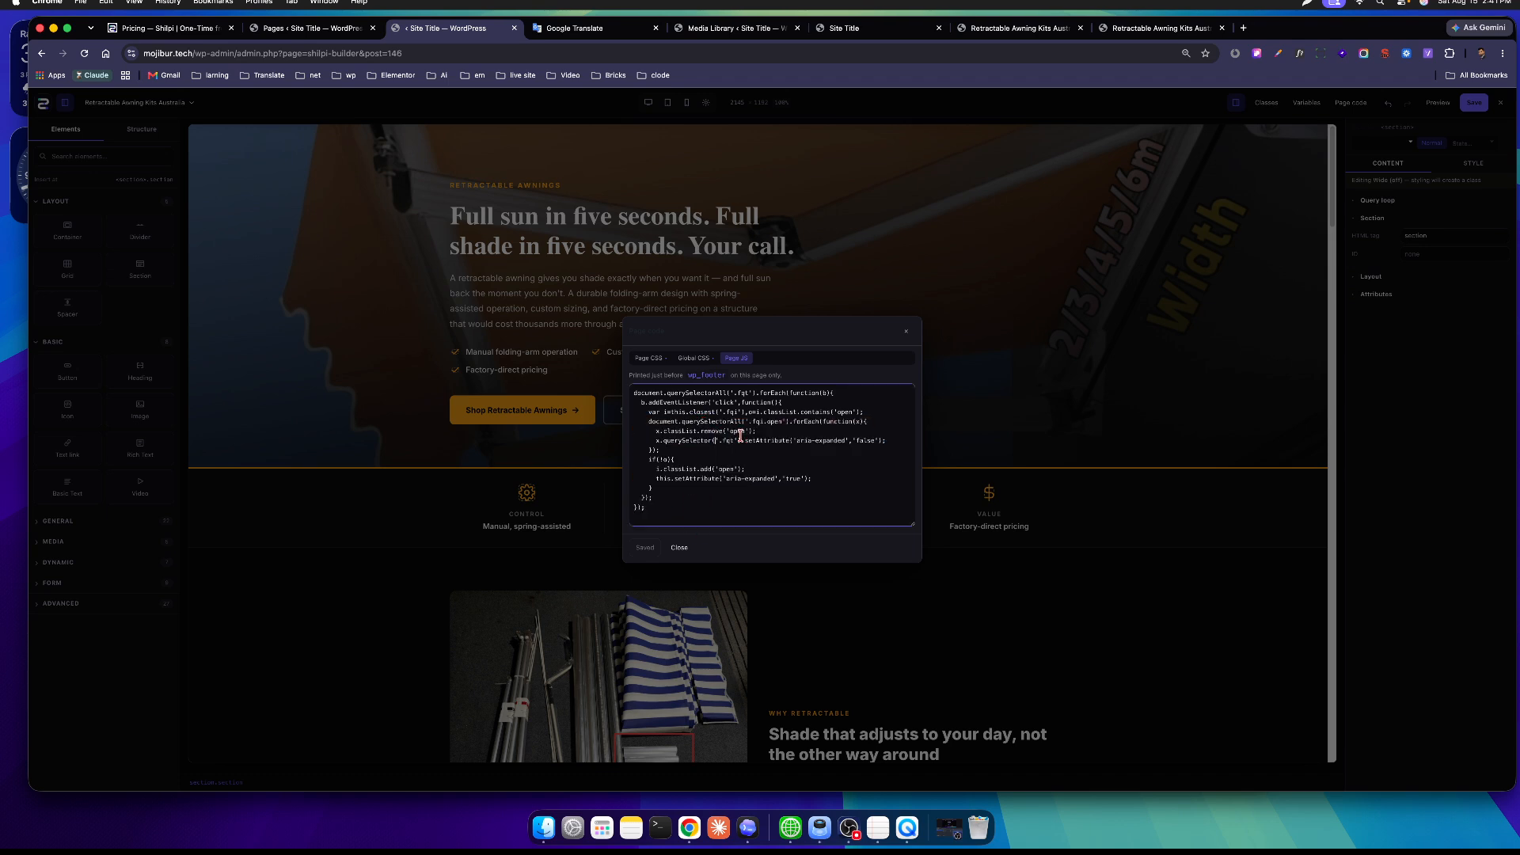
{"action": "left_click", "coordinate": [906, 331]}
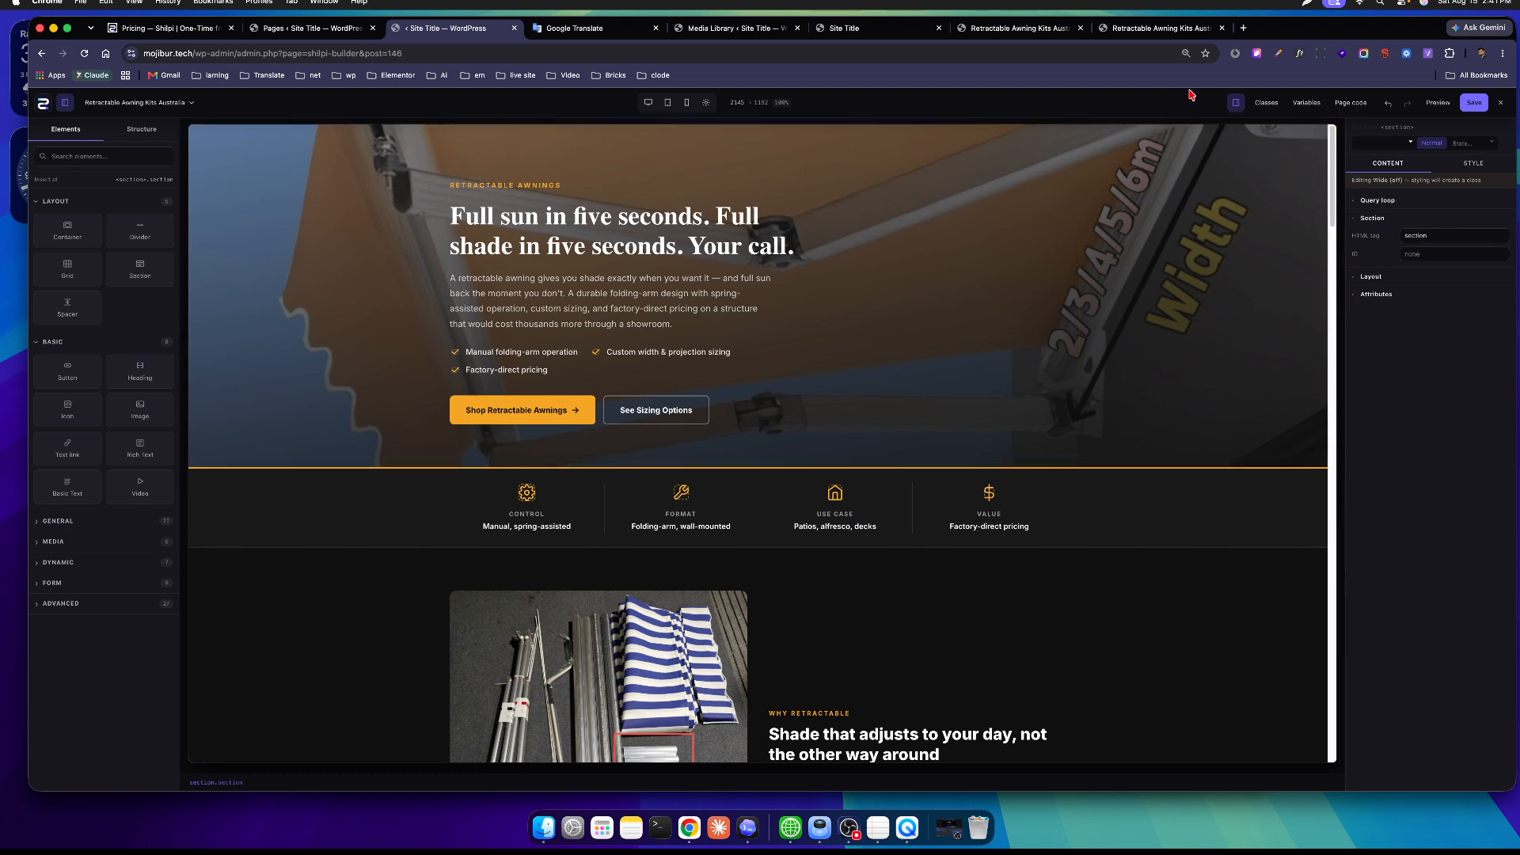
Save the homepage in the builder and open the Shilpi dashboard in the WordPress admin.
{"action": "left_click", "coordinate": [1474, 104]}
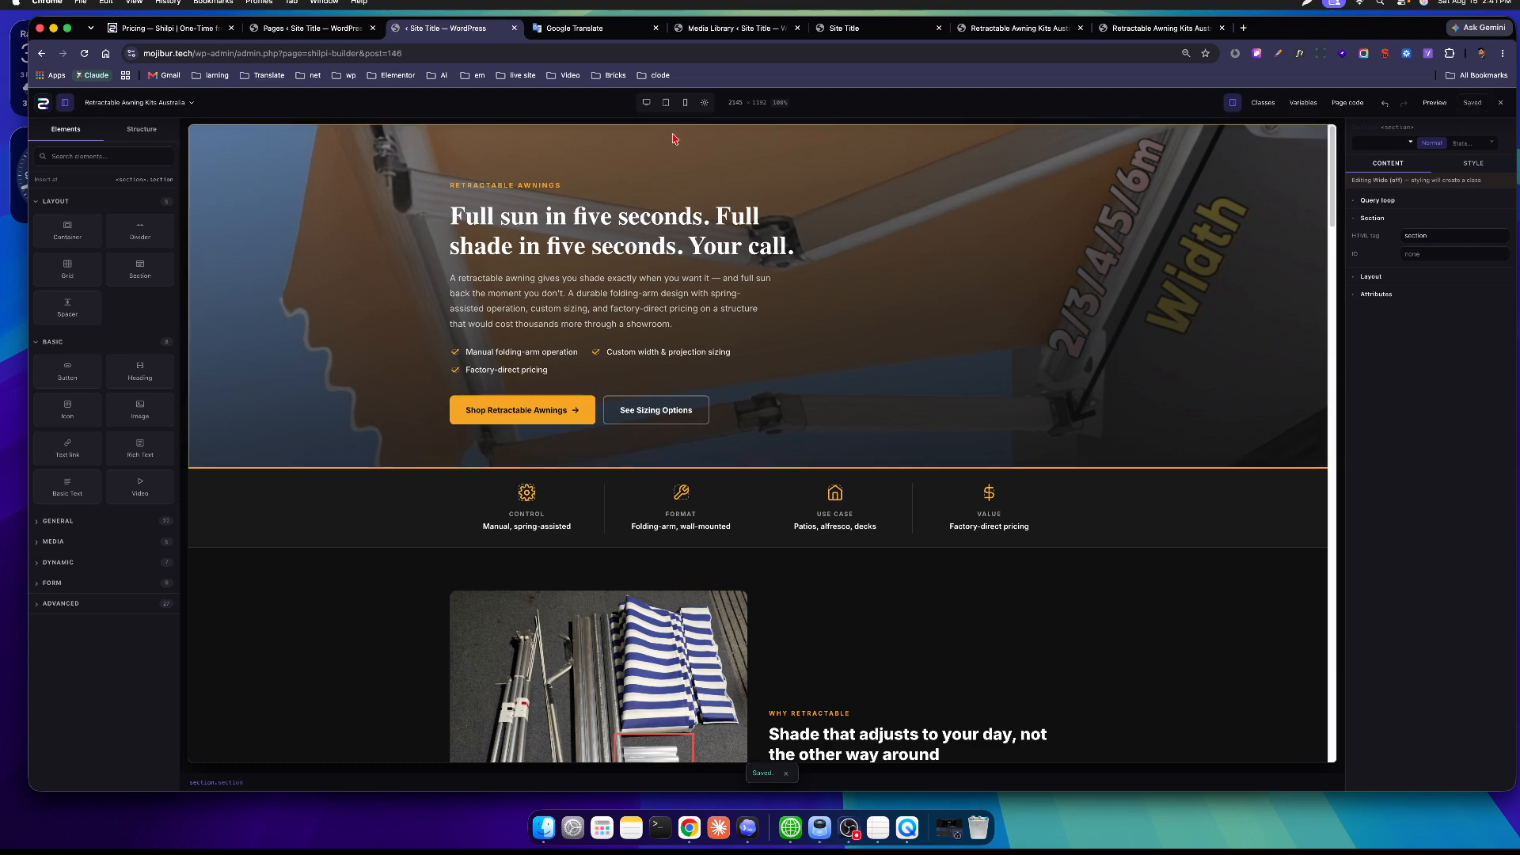
{"action": "left_click", "coordinate": [319, 29]}
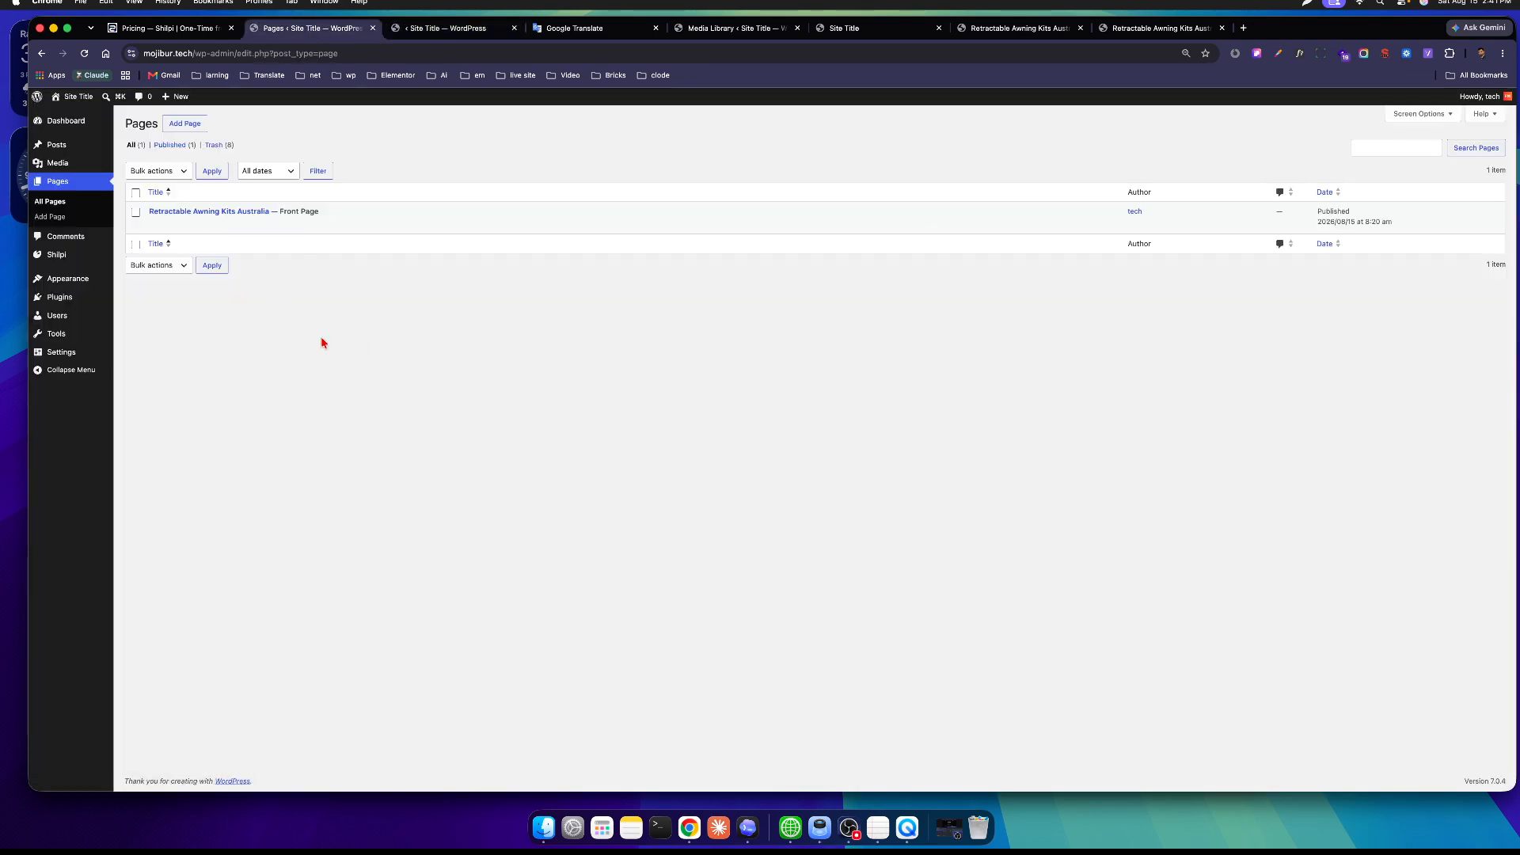
{"action": "mouse_move", "coordinate": [80, 255]}
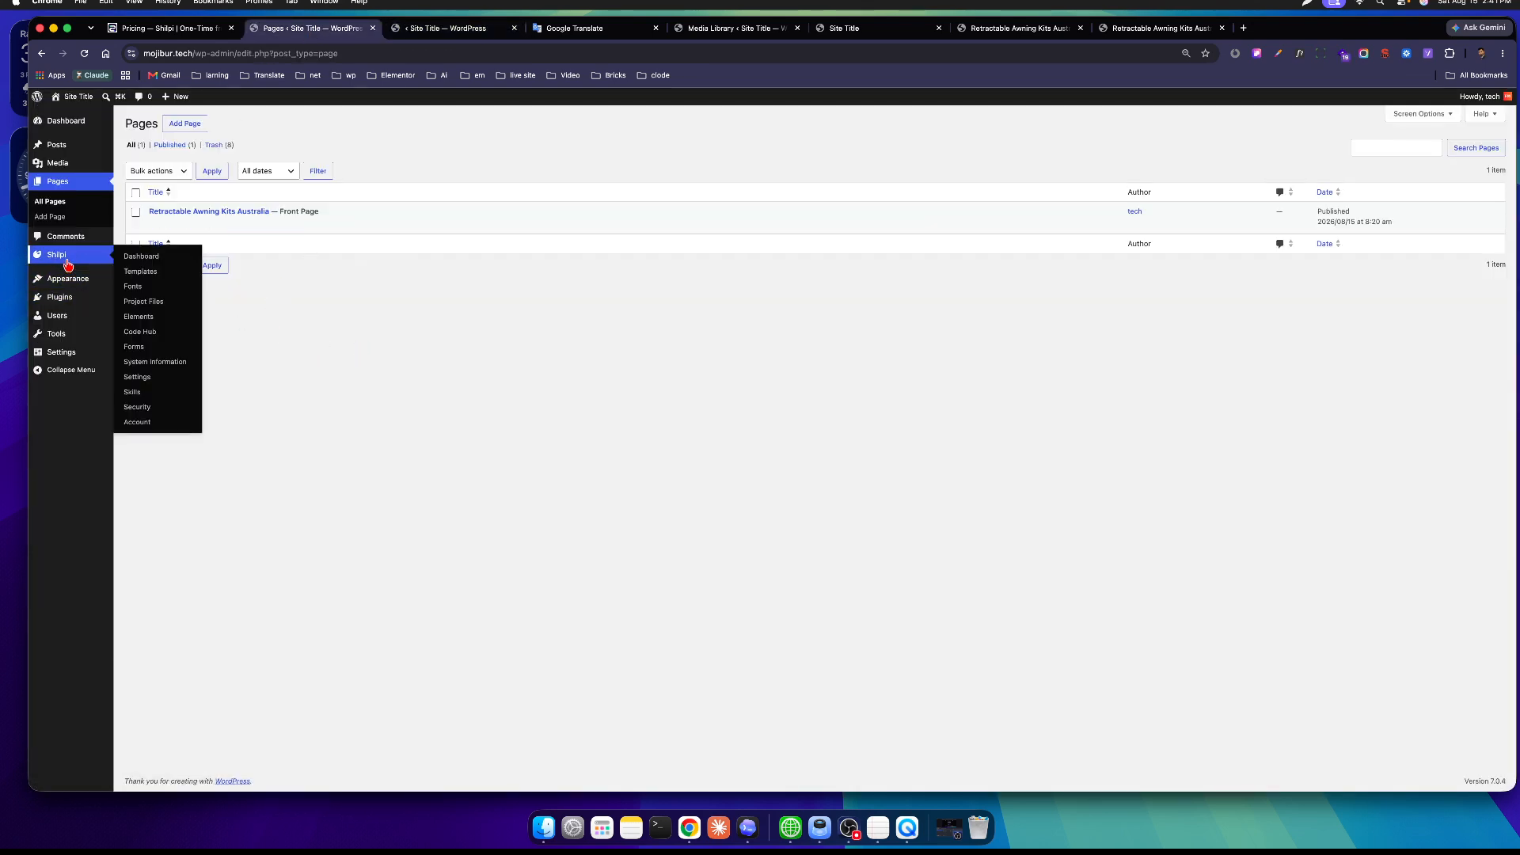
{"action": "left_click", "coordinate": [138, 258]}
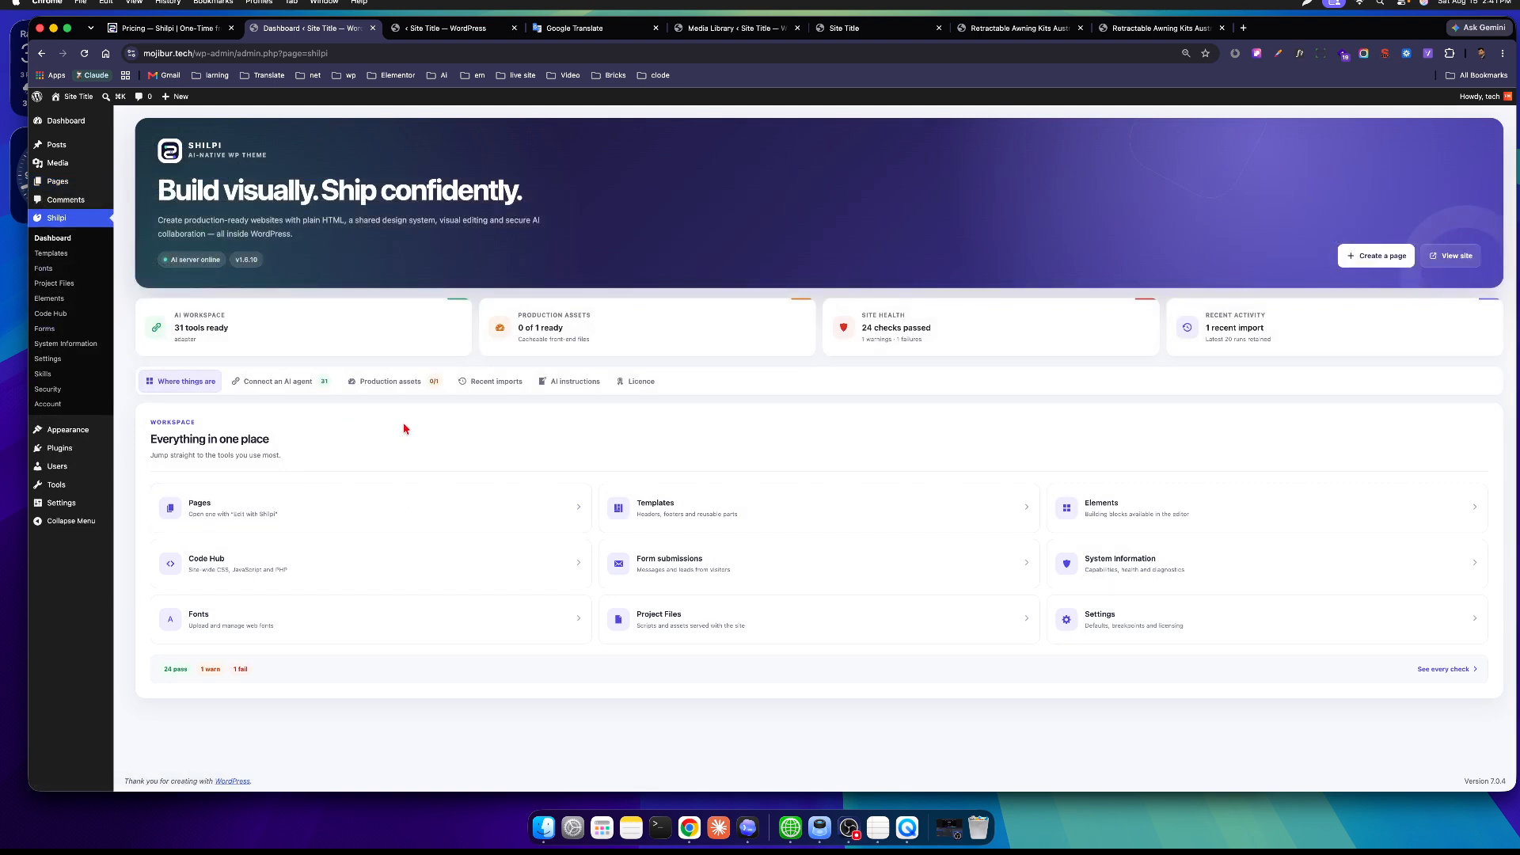
Open the live site in a new browser tab beside the dashboard and look through the published homepage.
{"action": "left_click", "coordinate": [71, 115], "text": "super"}
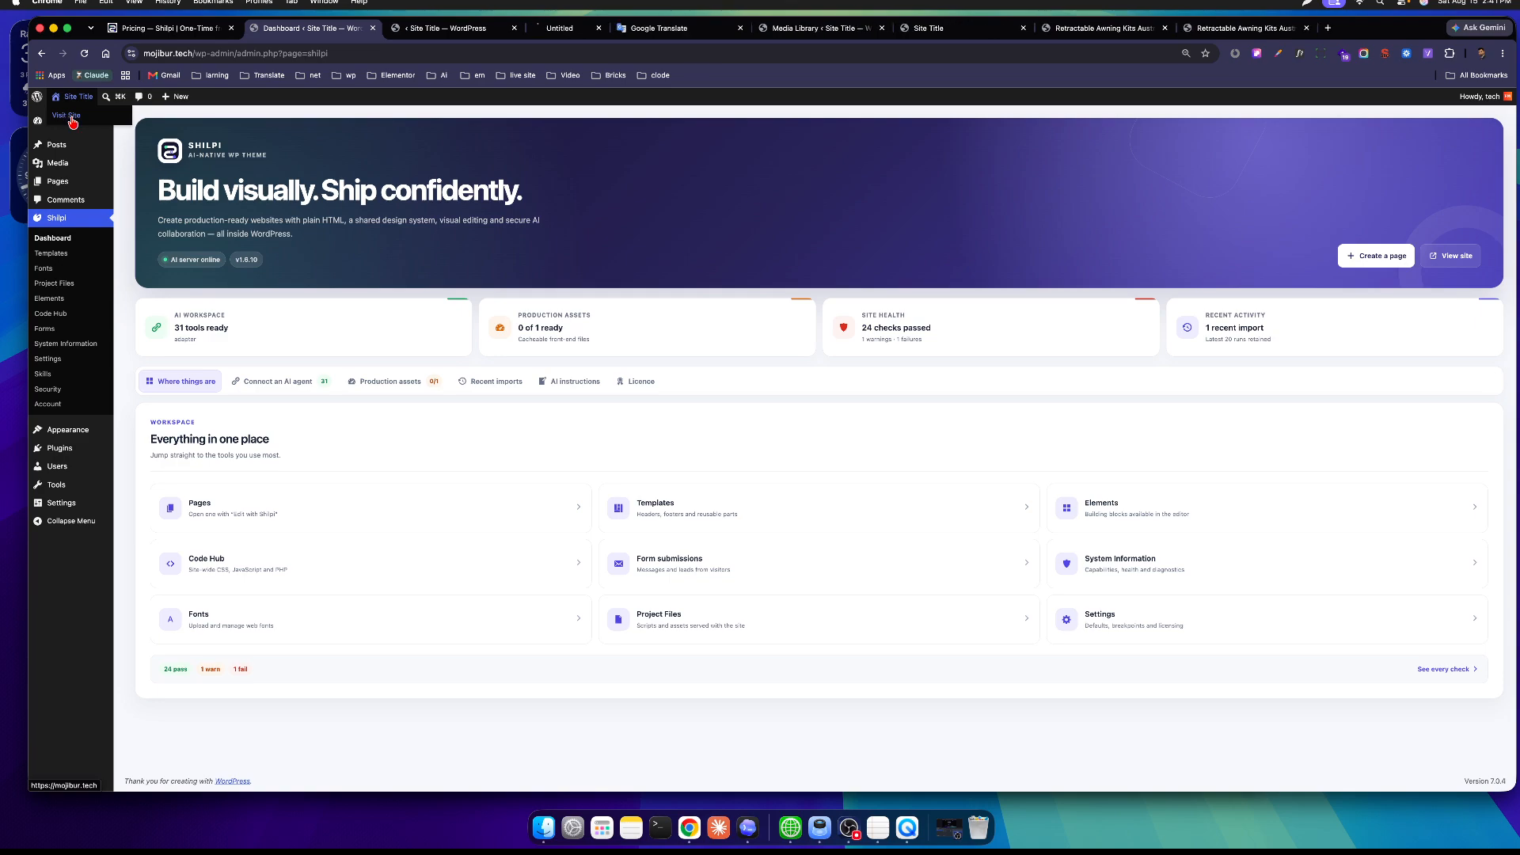
{"action": "left_click_drag", "start_coordinate": [575, 33], "coordinate": [444, 30]}
{"action": "scroll", "coordinate": [363, 248], "scroll_direction": "down", "scroll_amount": 15}
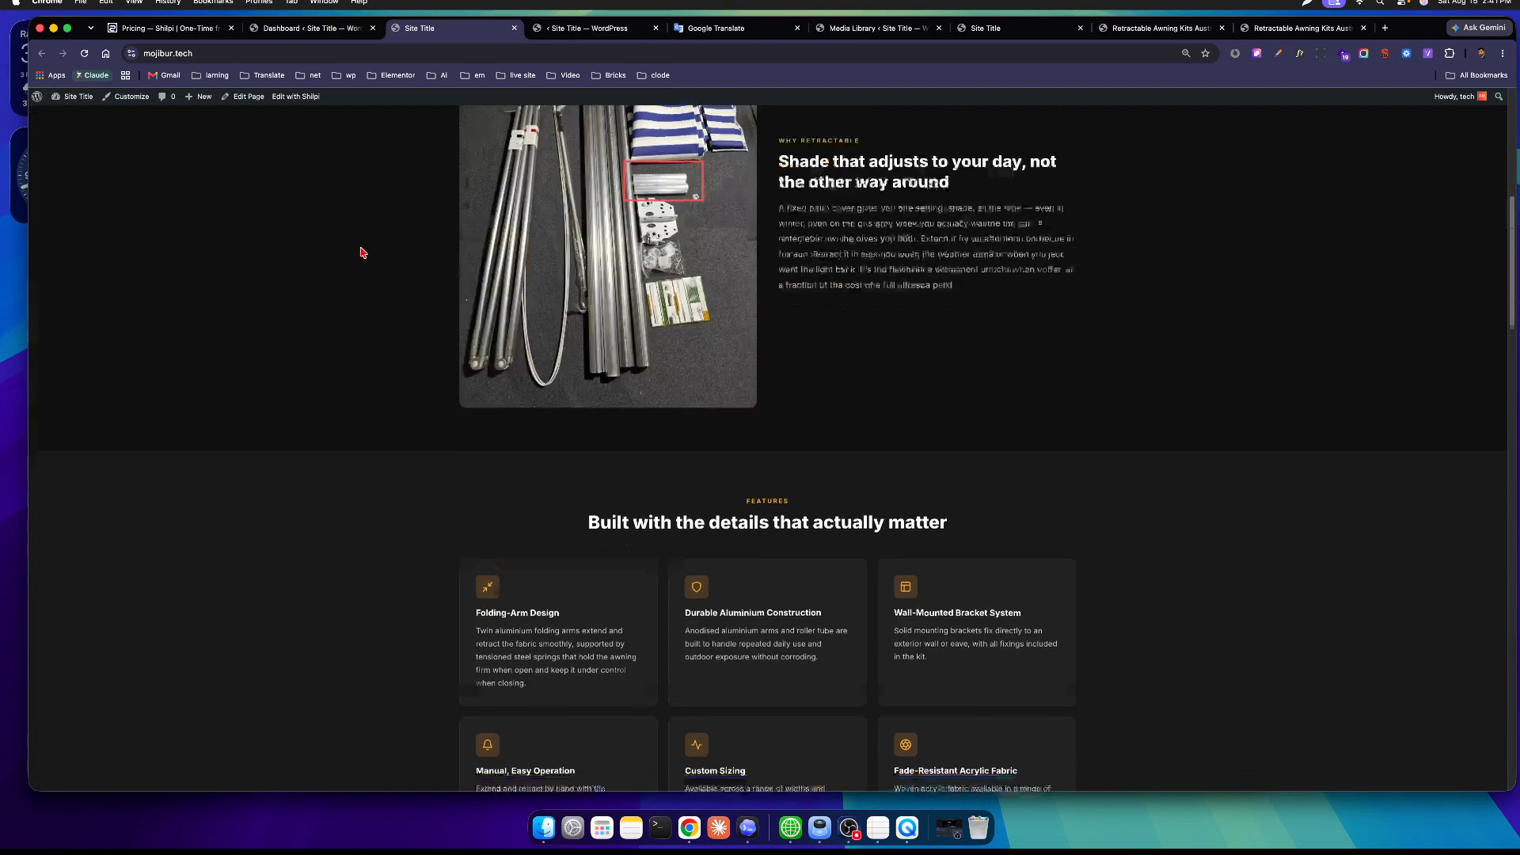
{"action": "scroll", "coordinate": [364, 251], "scroll_direction": "down", "scroll_amount": 10}
{"action": "scroll", "coordinate": [395, 262], "scroll_direction": "up", "scroll_amount": 20}
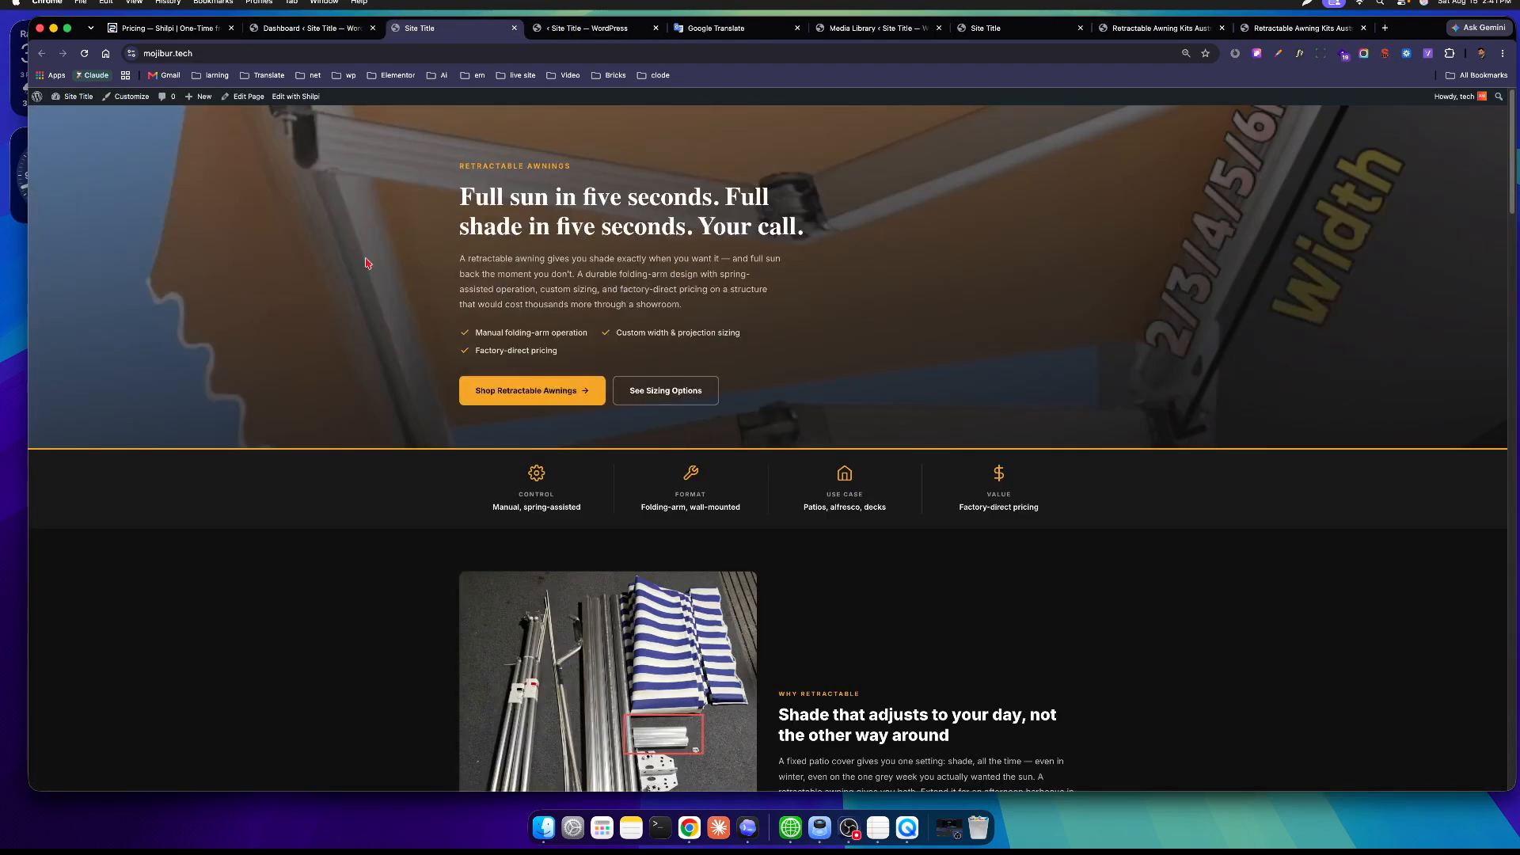
Generate the site's production assets from the Shilpi dashboard.
{"action": "left_click", "coordinate": [304, 29]}
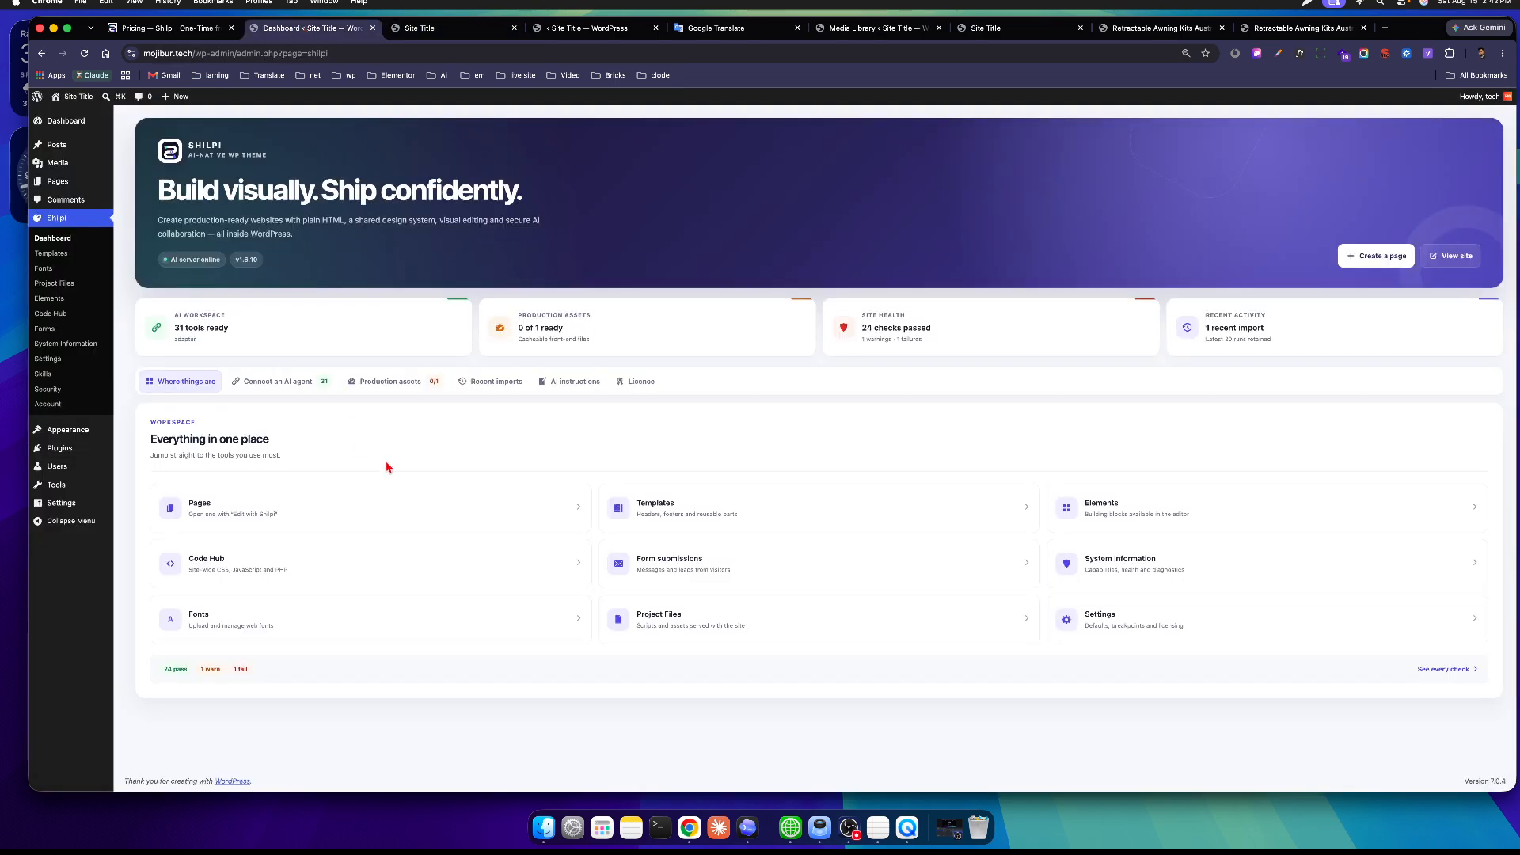
{"action": "left_click", "coordinate": [389, 384]}
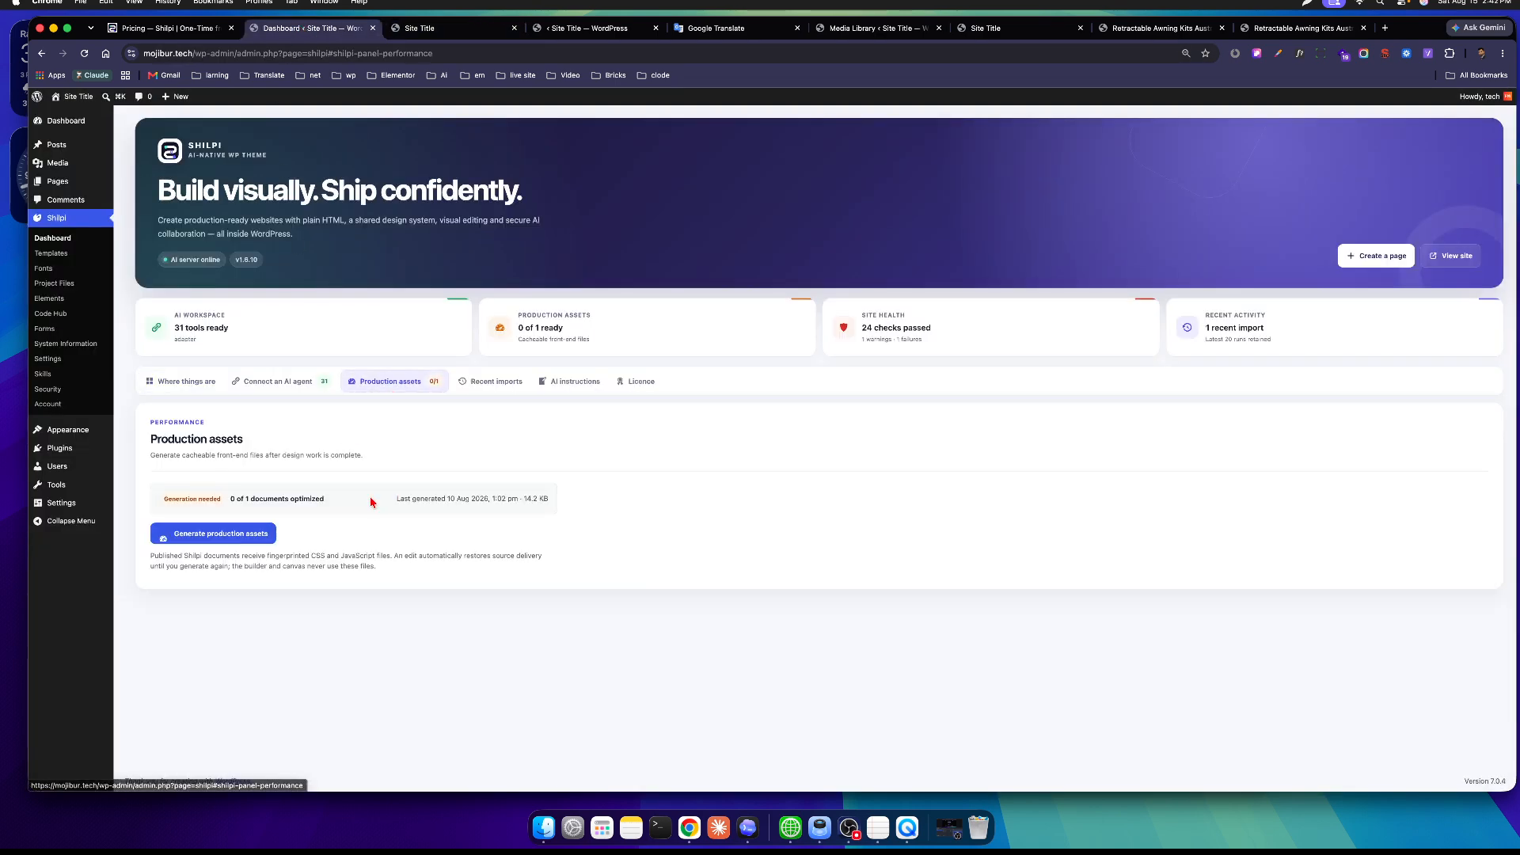
{"action": "left_click", "coordinate": [244, 538]}
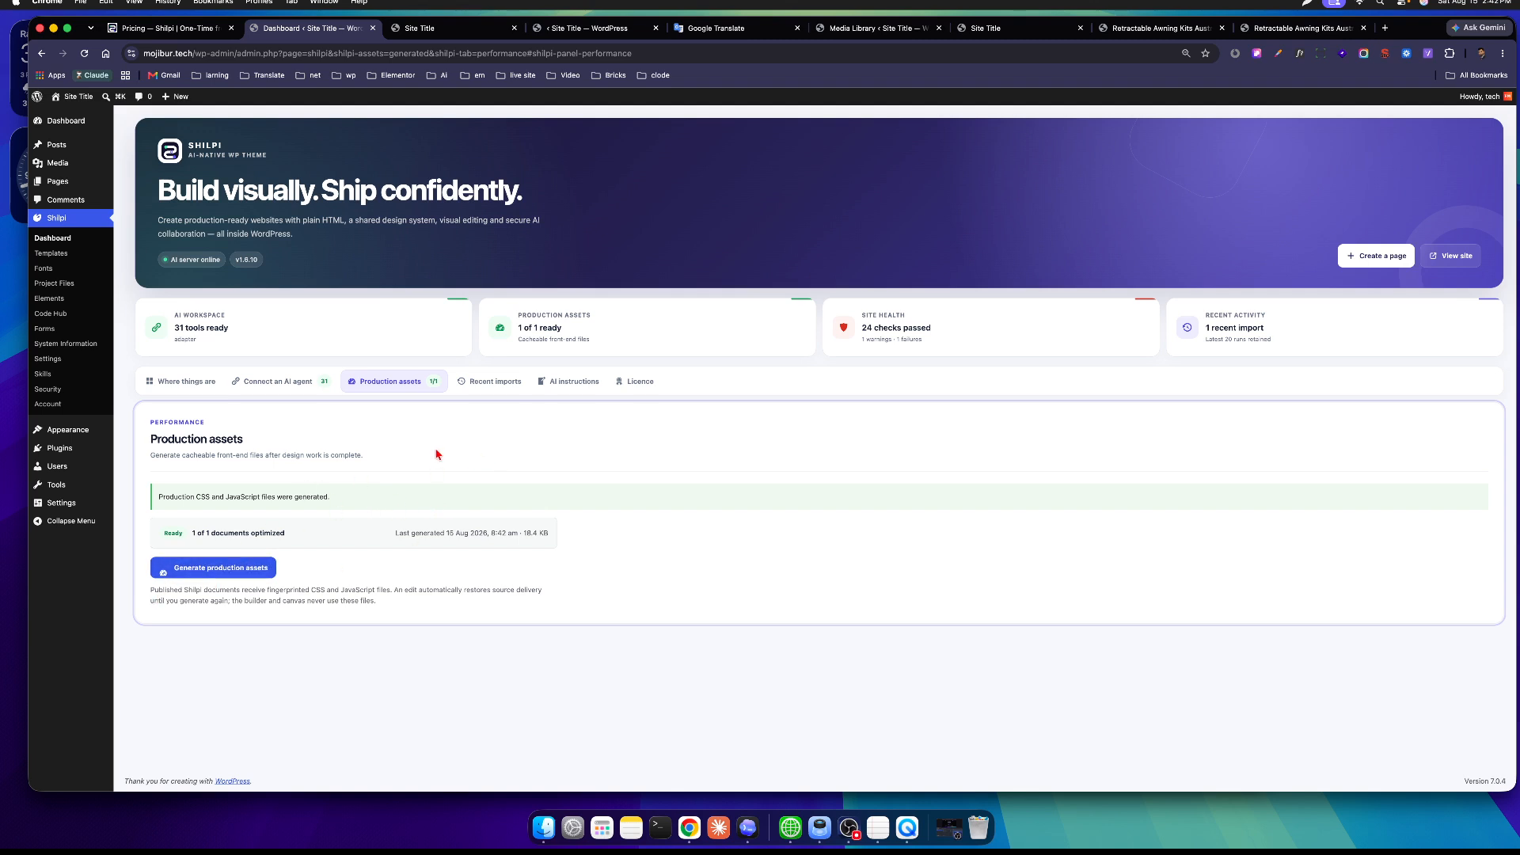
Open the Retractable Awning Kits Australia front page in the standard WordPress editor in a new browser tab.
{"action": "left_click", "coordinate": [125, 184]}
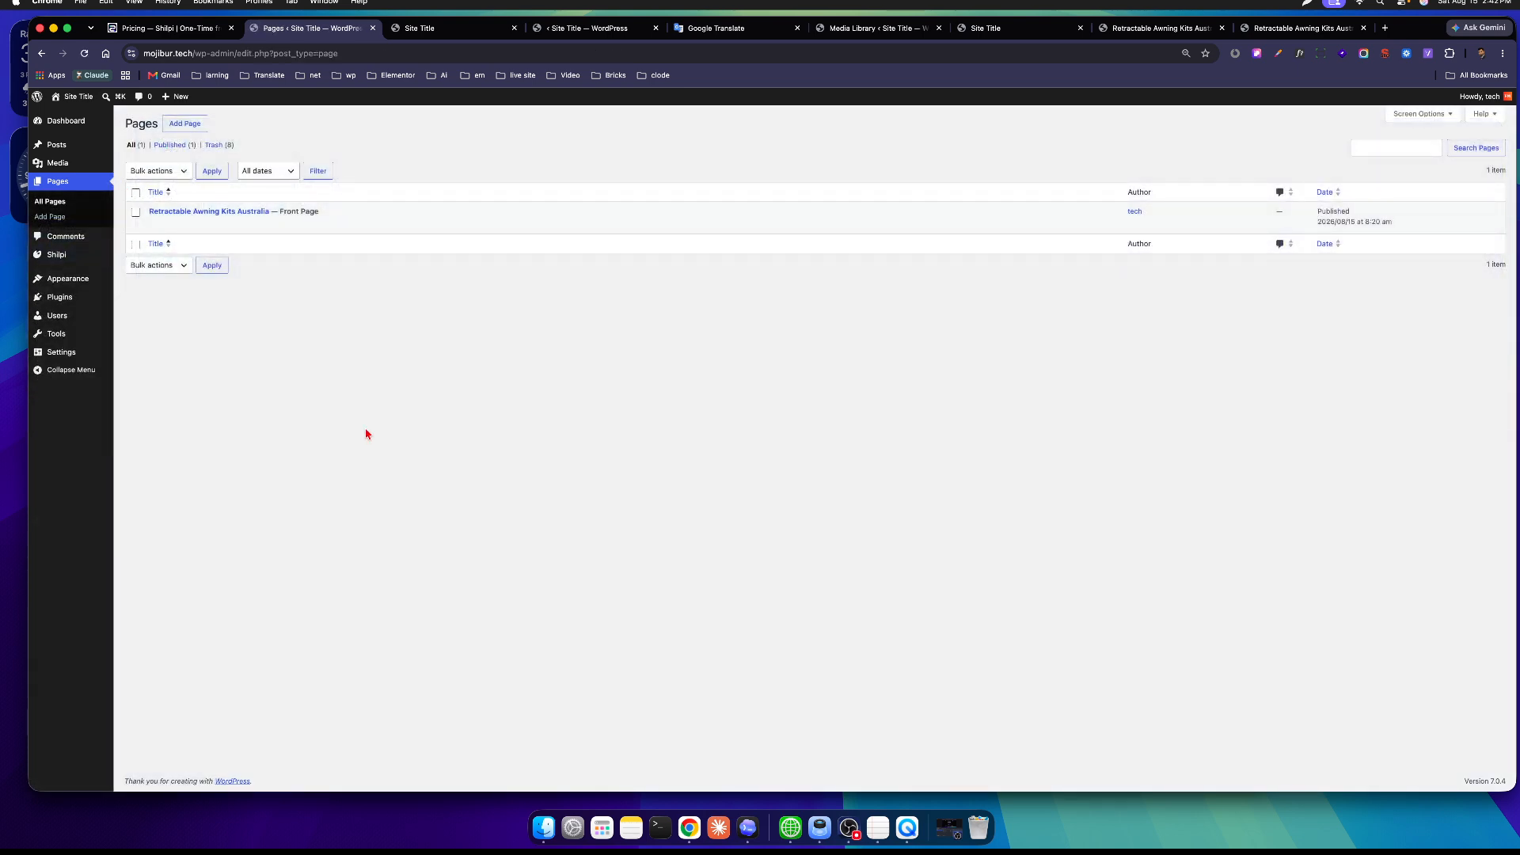
{"action": "mouse_move", "coordinate": [257, 226]}
{"action": "mouse_move", "coordinate": [166, 224]}
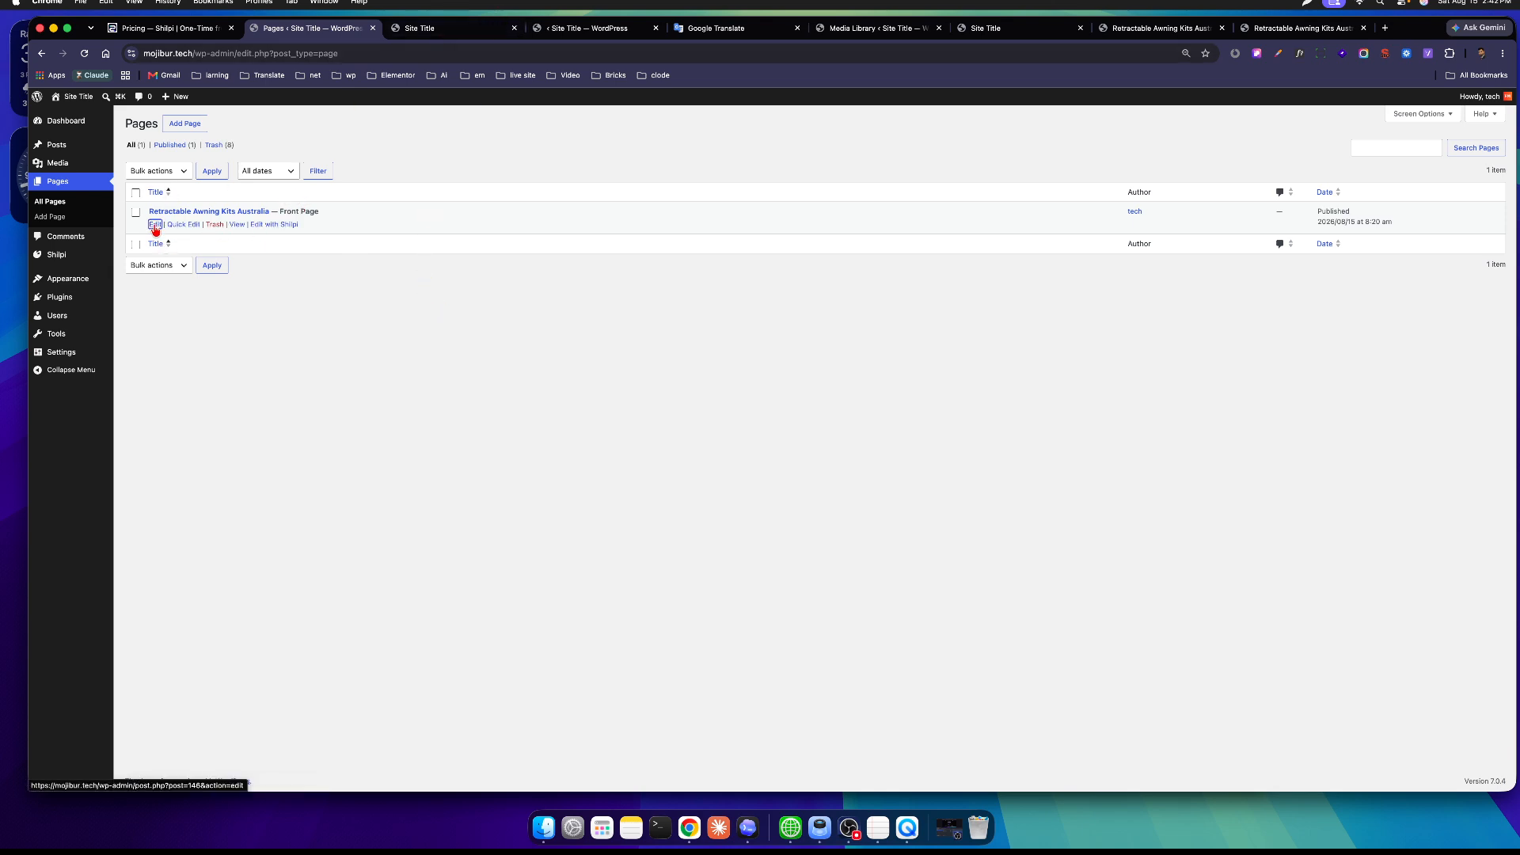
{"action": "left_click", "coordinate": [156, 228], "text": "super"}
{"action": "key", "text": "ctrl+Tab"}
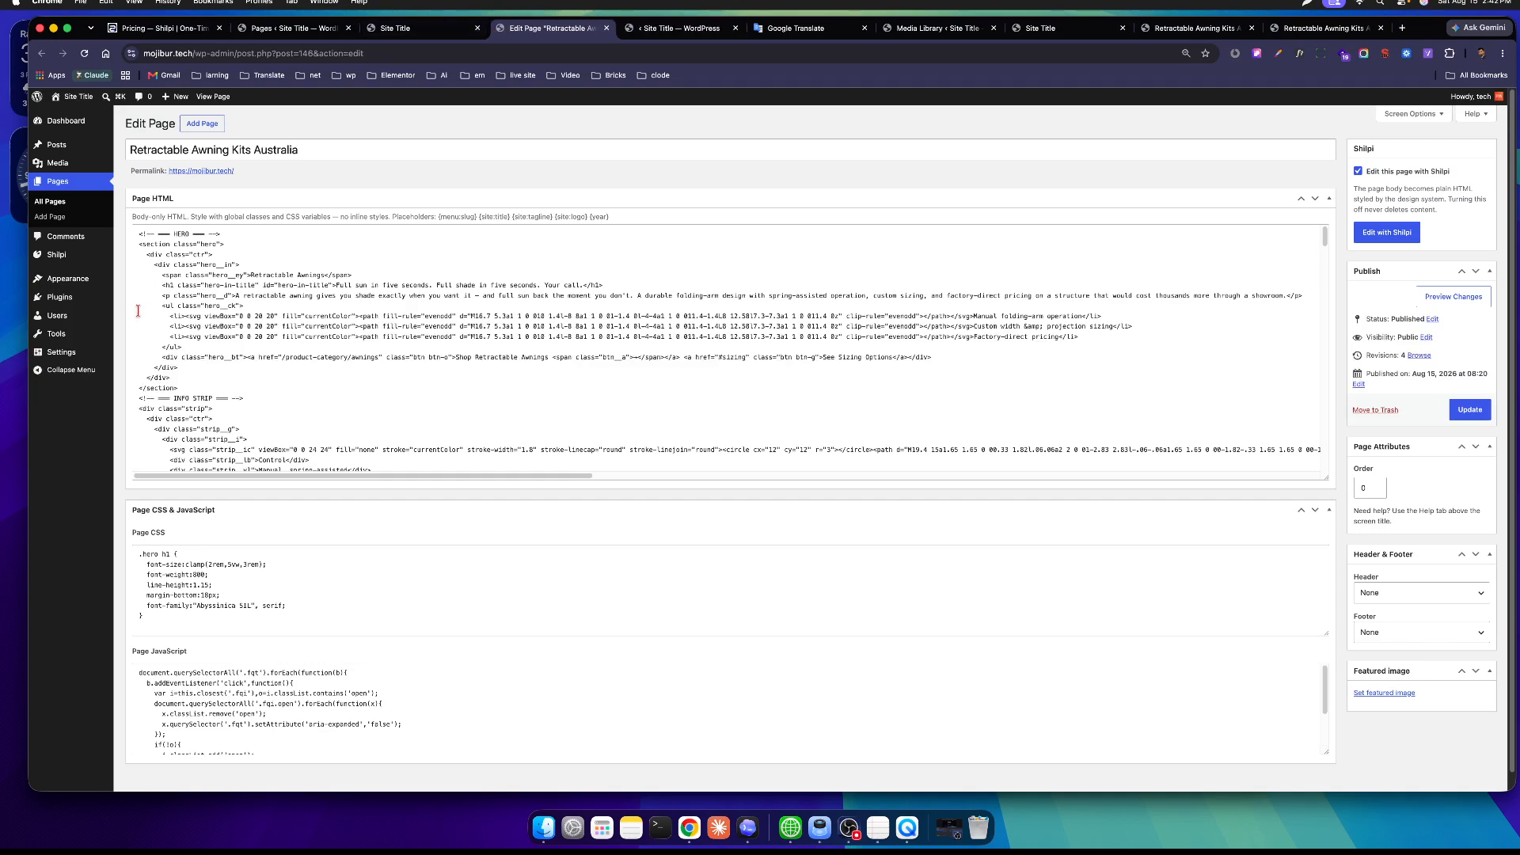
Read through the Page HTML source, from the hero section to the feature cards.
{"action": "left_click_drag", "start_coordinate": [171, 229], "coordinate": [369, 461]}
{"action": "scroll", "coordinate": [376, 356], "scroll_direction": "down", "scroll_amount": 5}
{"action": "scroll", "coordinate": [372, 345], "scroll_direction": "down", "scroll_amount": 5}
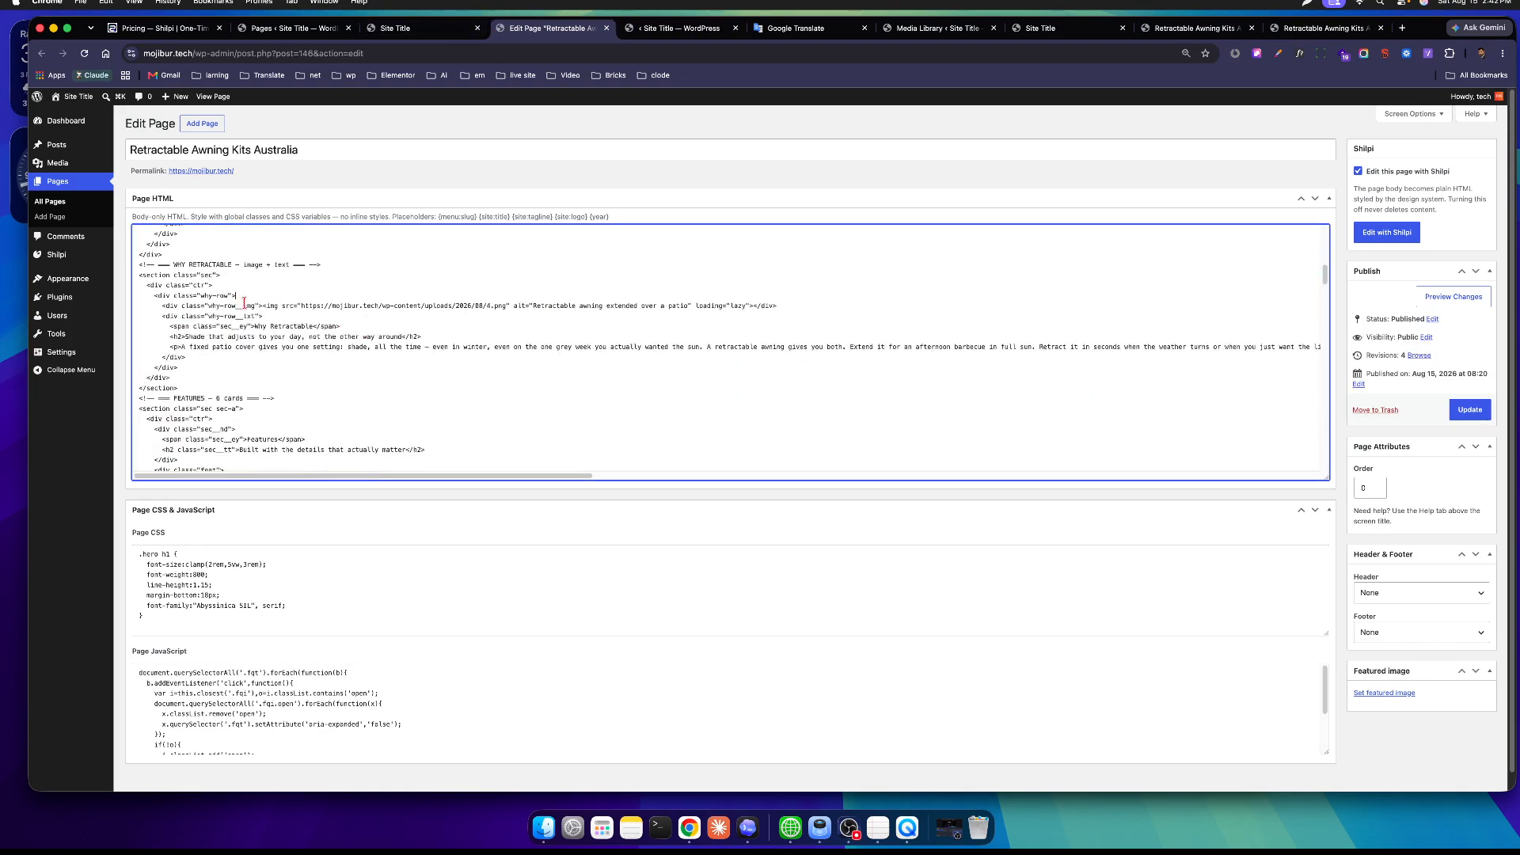
{"action": "left_click_drag", "start_coordinate": [245, 304], "coordinate": [367, 396]}
{"action": "key", "text": "super+v"}
{"action": "scroll", "coordinate": [304, 526], "scroll_direction": "down", "scroll_amount": 2}
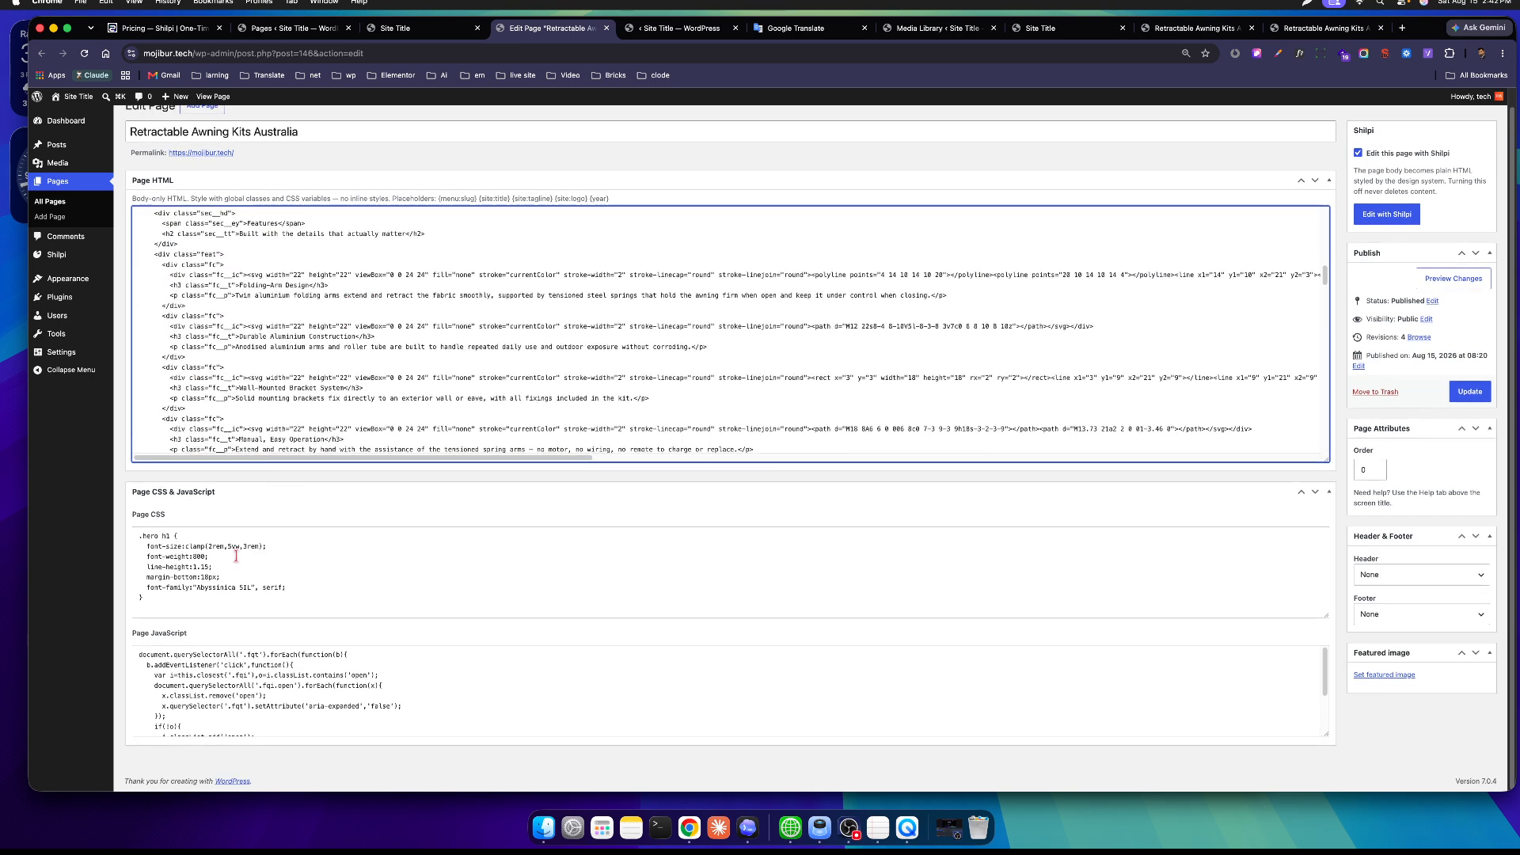
Examine the ".hero h1" rule in the Page CSS, alongside the Page JavaScript.
{"action": "left_click_drag", "start_coordinate": [193, 547], "coordinate": [229, 609]}
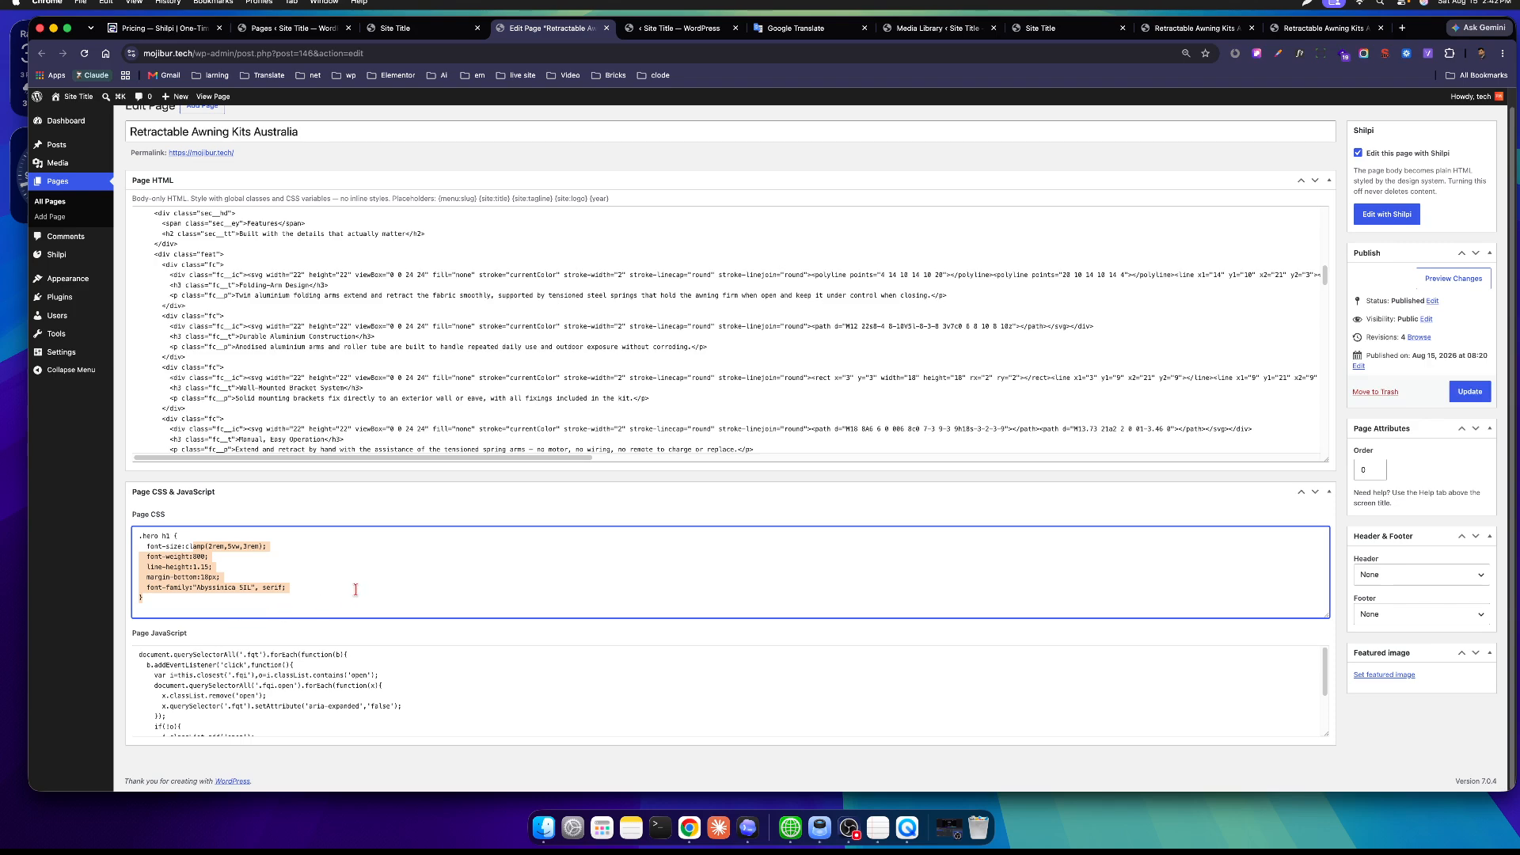
{"action": "scroll", "coordinate": [355, 590], "scroll_direction": "up", "scroll_amount": 1}
{"action": "left_click_drag", "start_coordinate": [148, 555], "coordinate": [298, 608]}
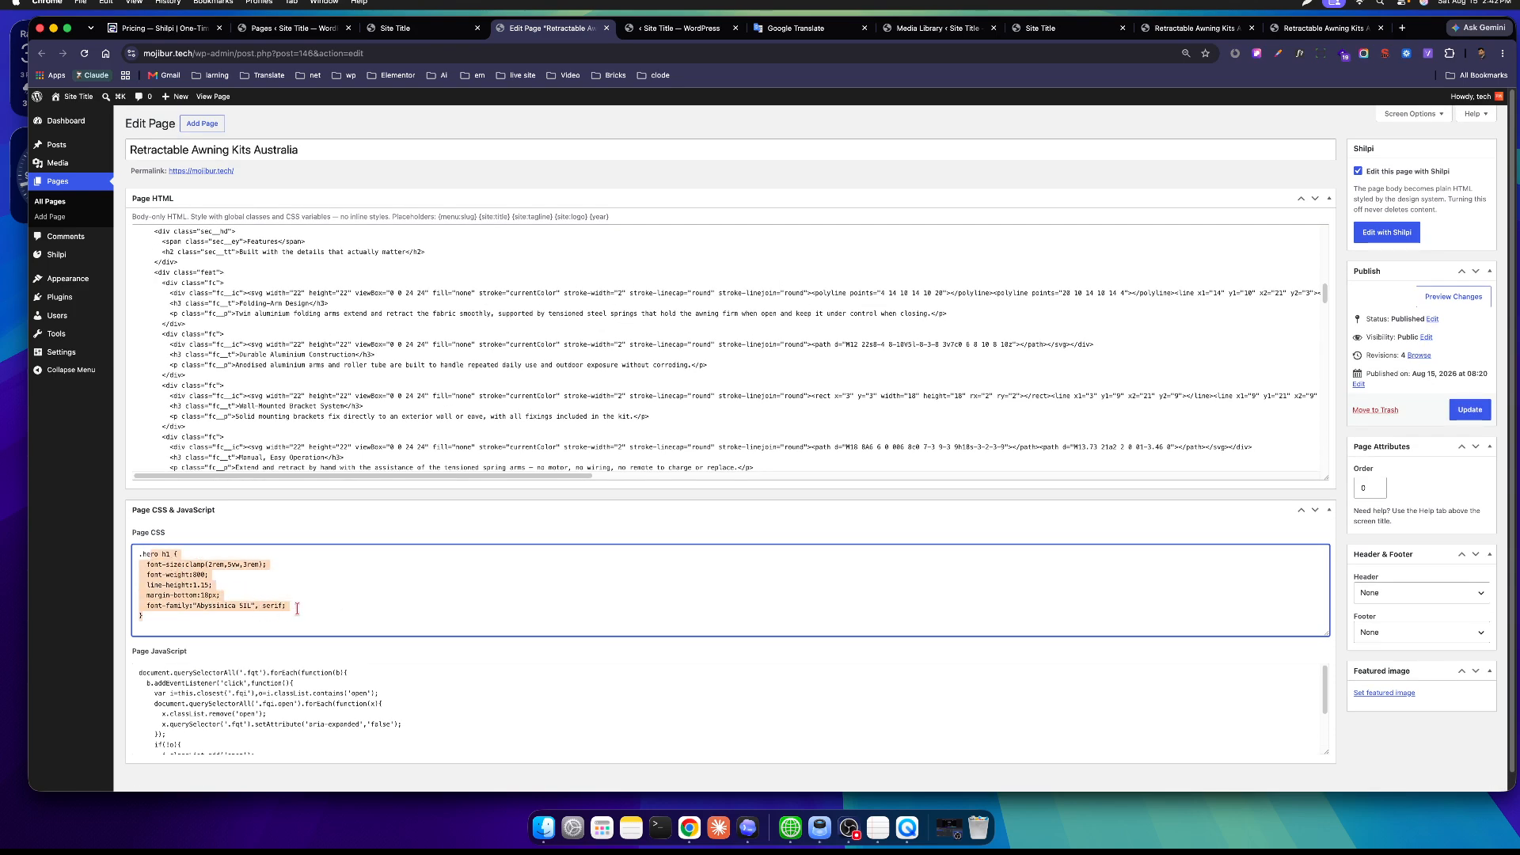
{"action": "left_click", "coordinate": [381, 571]}
{"action": "scroll", "coordinate": [320, 549], "scroll_direction": "down", "scroll_amount": 1}
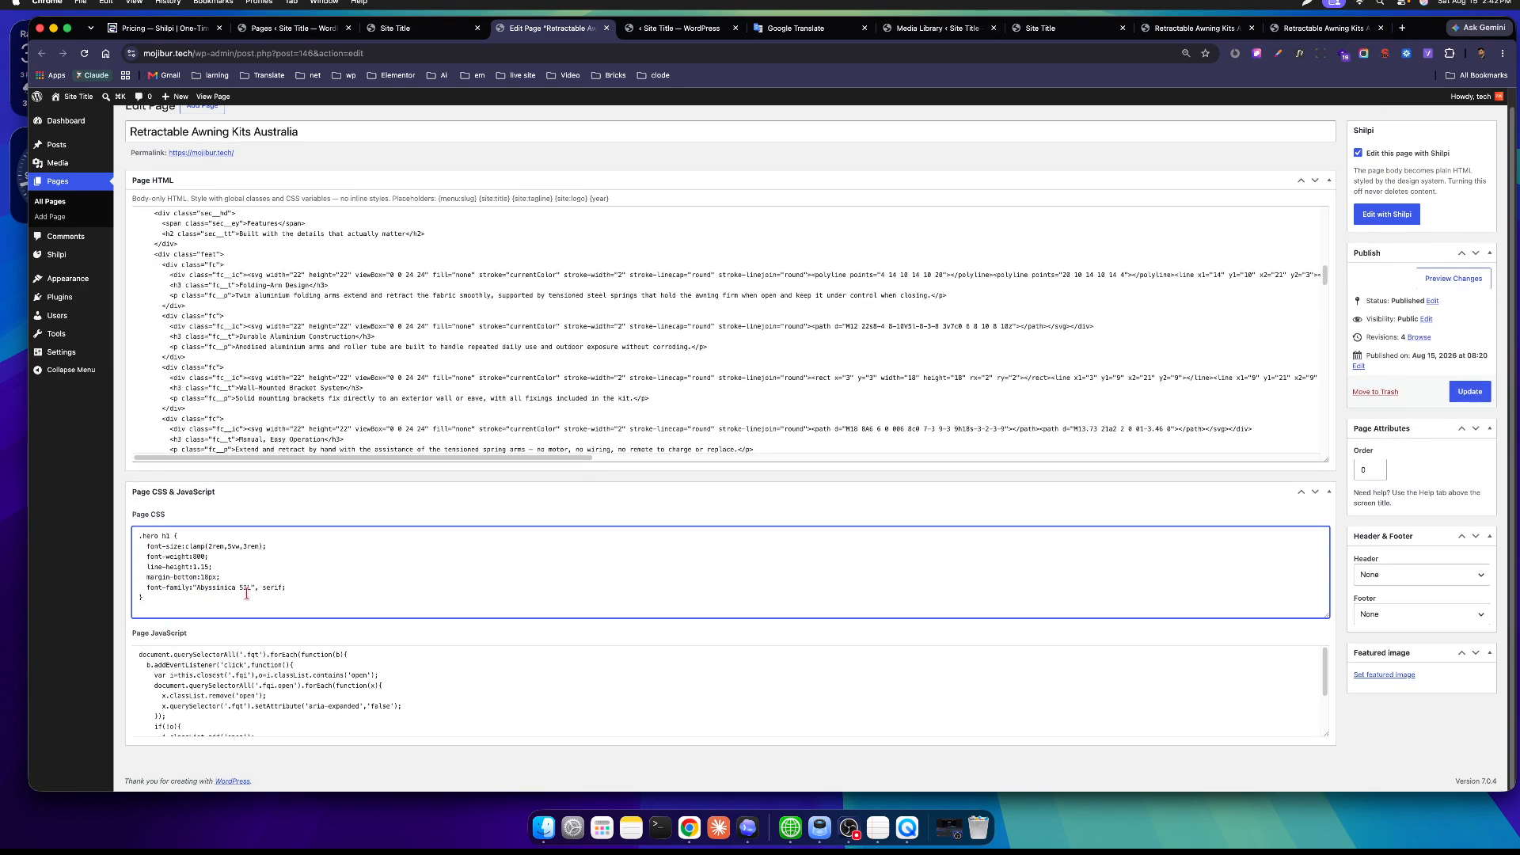
{"action": "left_click_drag", "start_coordinate": [186, 606], "coordinate": [130, 535]}
{"action": "left_click", "coordinate": [300, 573]}
{"action": "scroll", "coordinate": [435, 533], "scroll_direction": "up", "scroll_amount": 1}
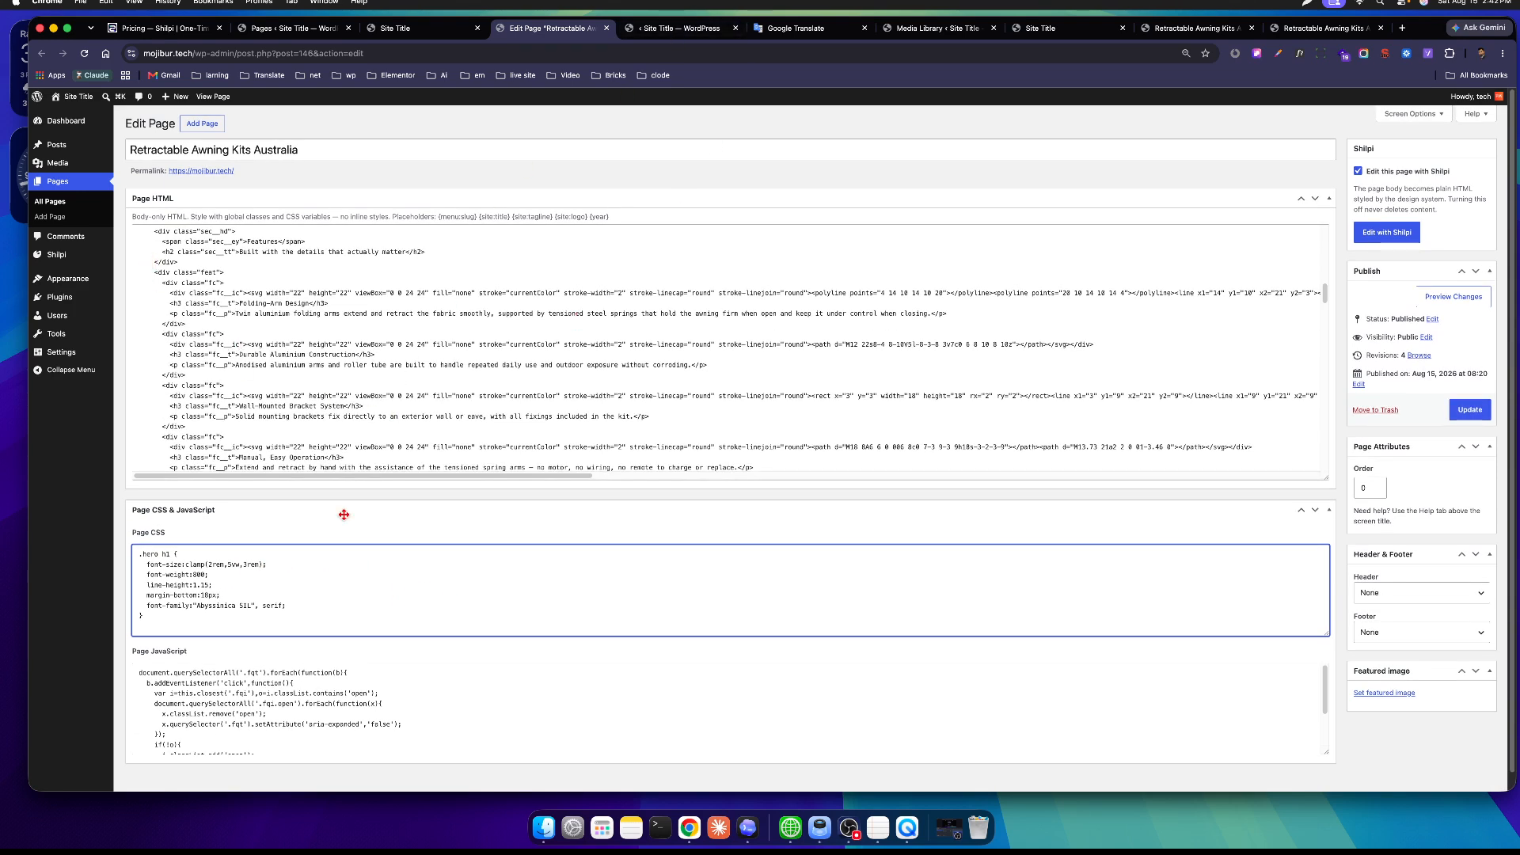
{"action": "scroll", "coordinate": [364, 601], "scroll_direction": "down", "scroll_amount": 1}
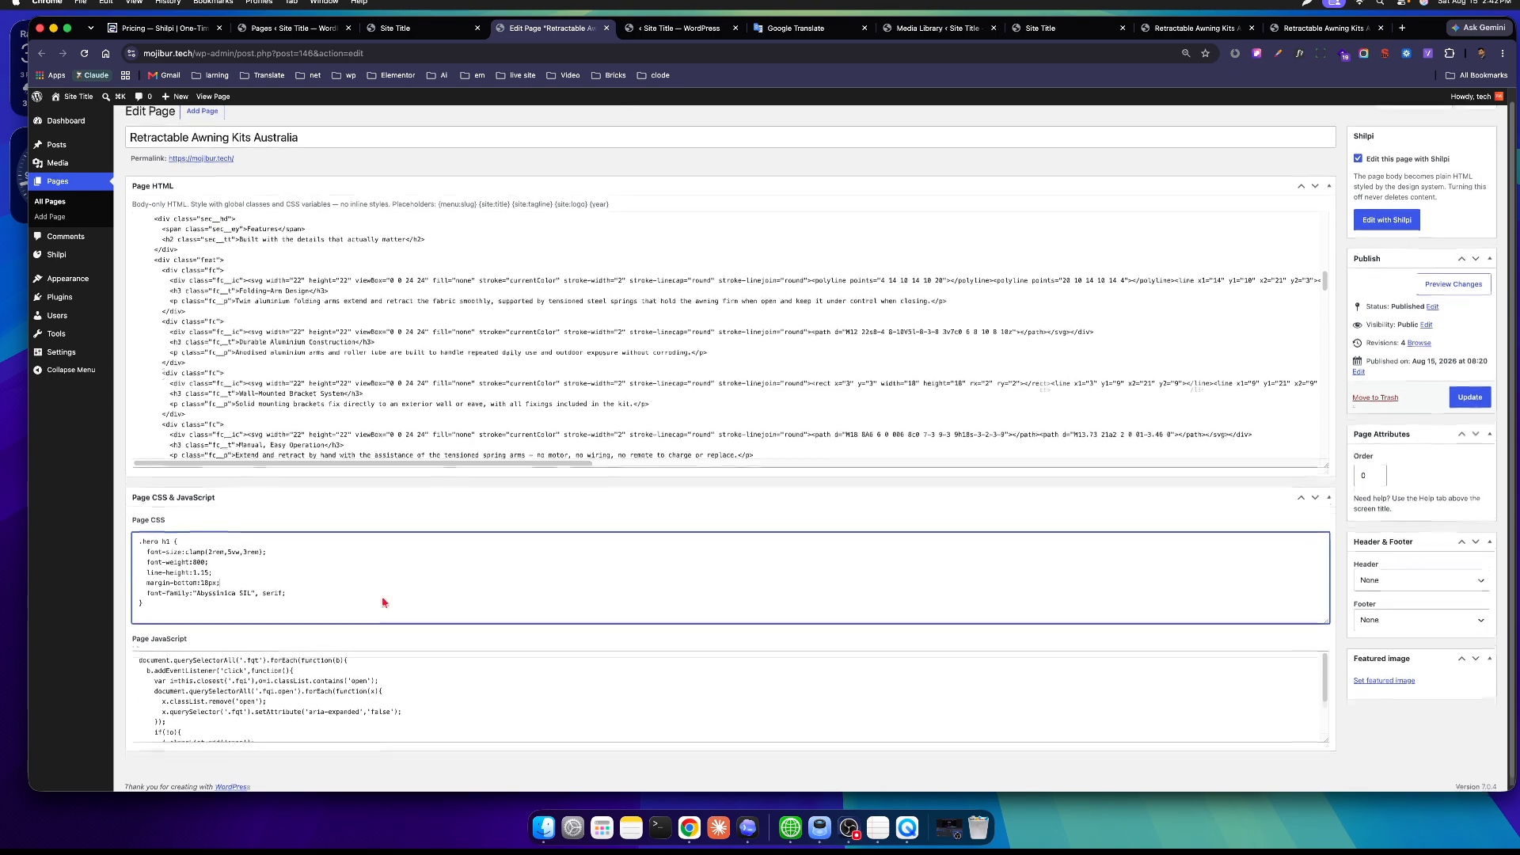
{"action": "scroll", "coordinate": [384, 603], "scroll_direction": "up", "scroll_amount": 1}
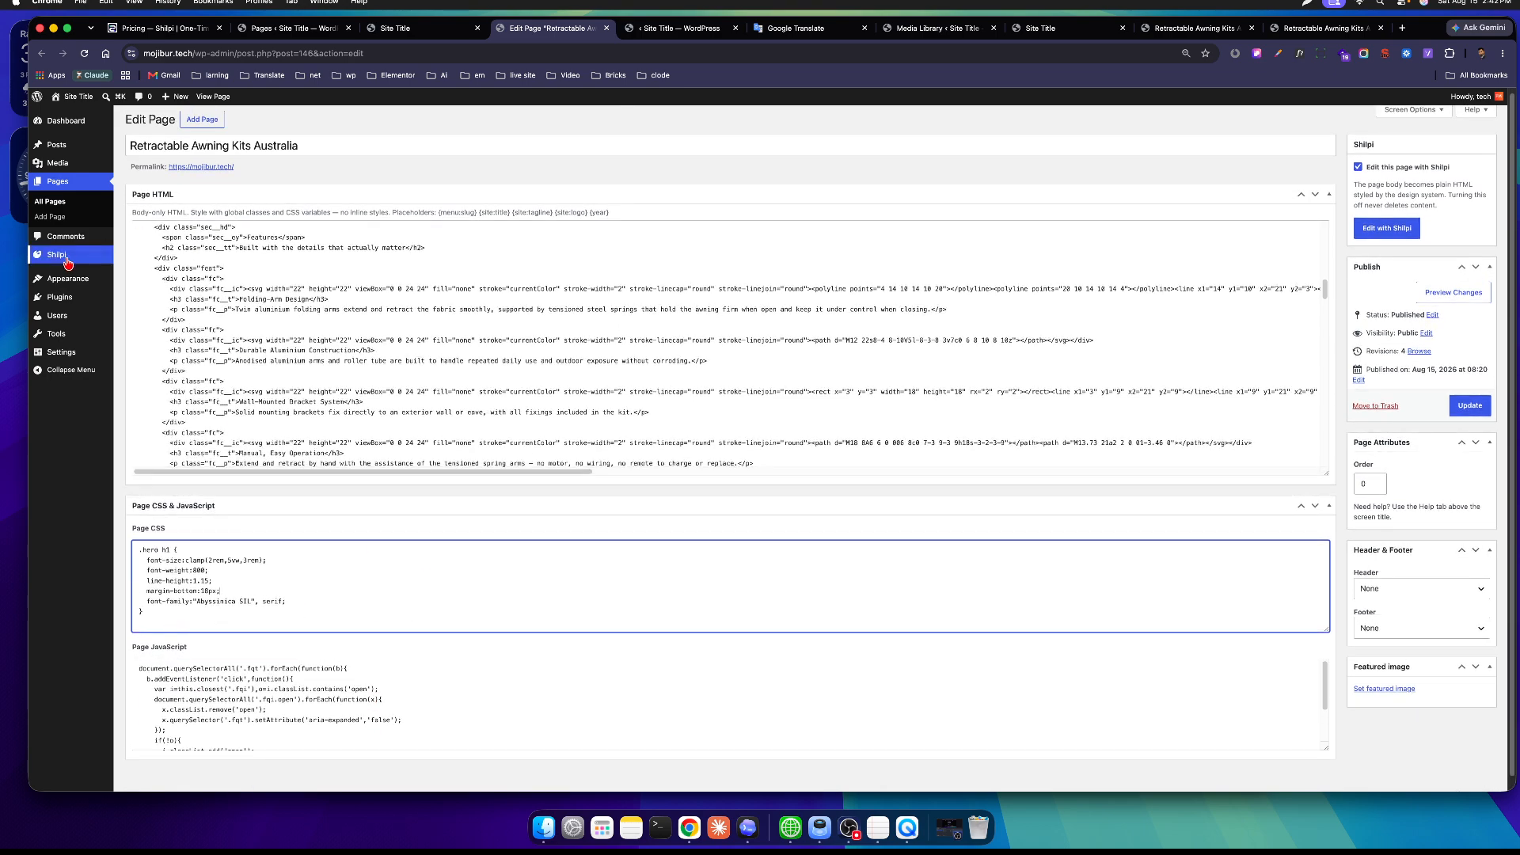
Open Shilpi's Code Hub and read through the site-wide global stylesheet.
{"action": "mouse_move", "coordinate": [67, 263]}
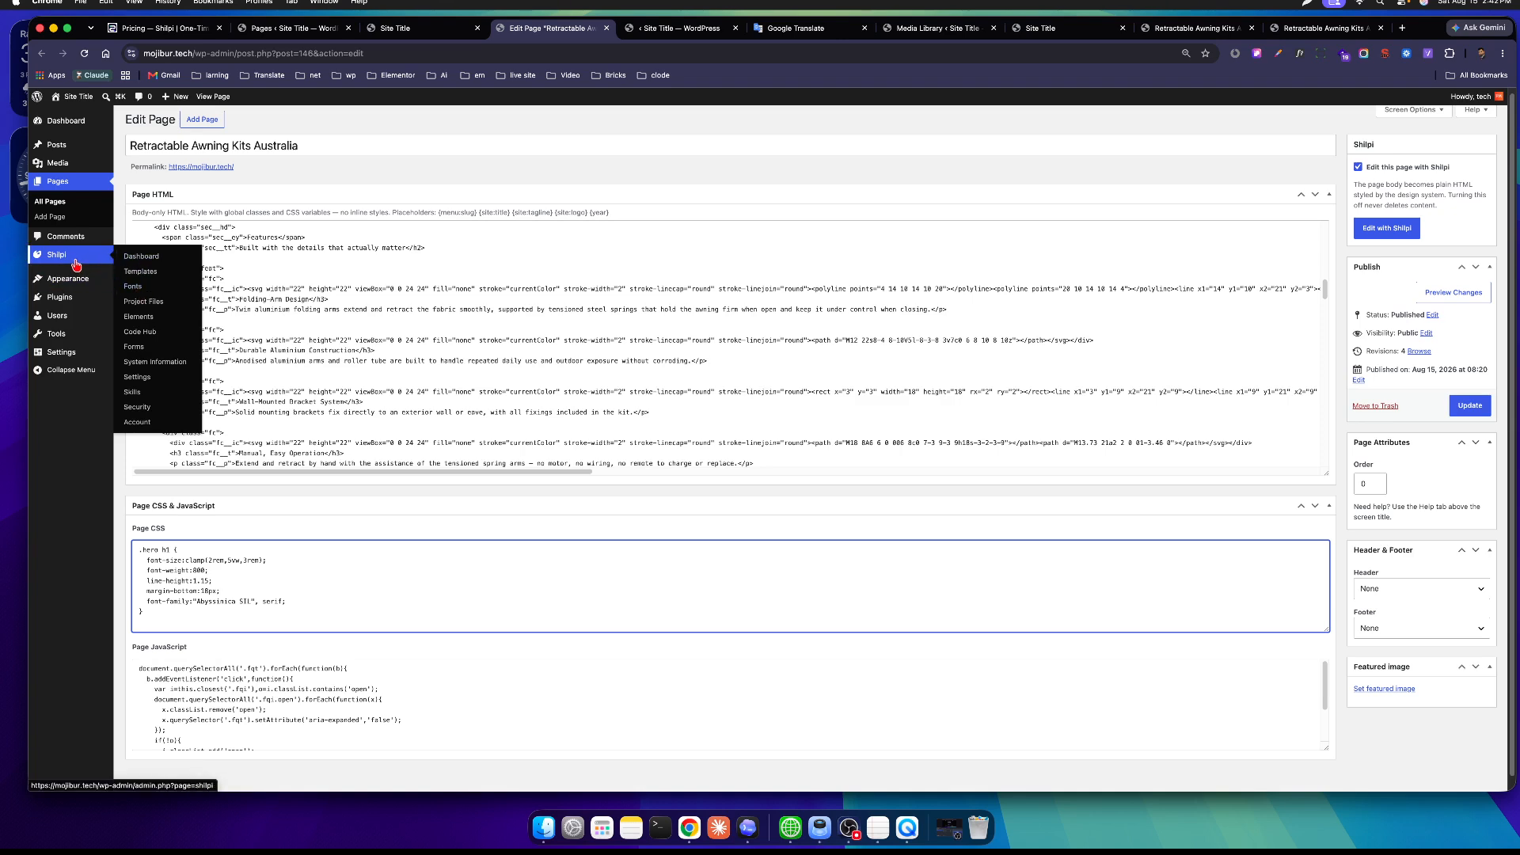
{"action": "left_click", "coordinate": [140, 332]}
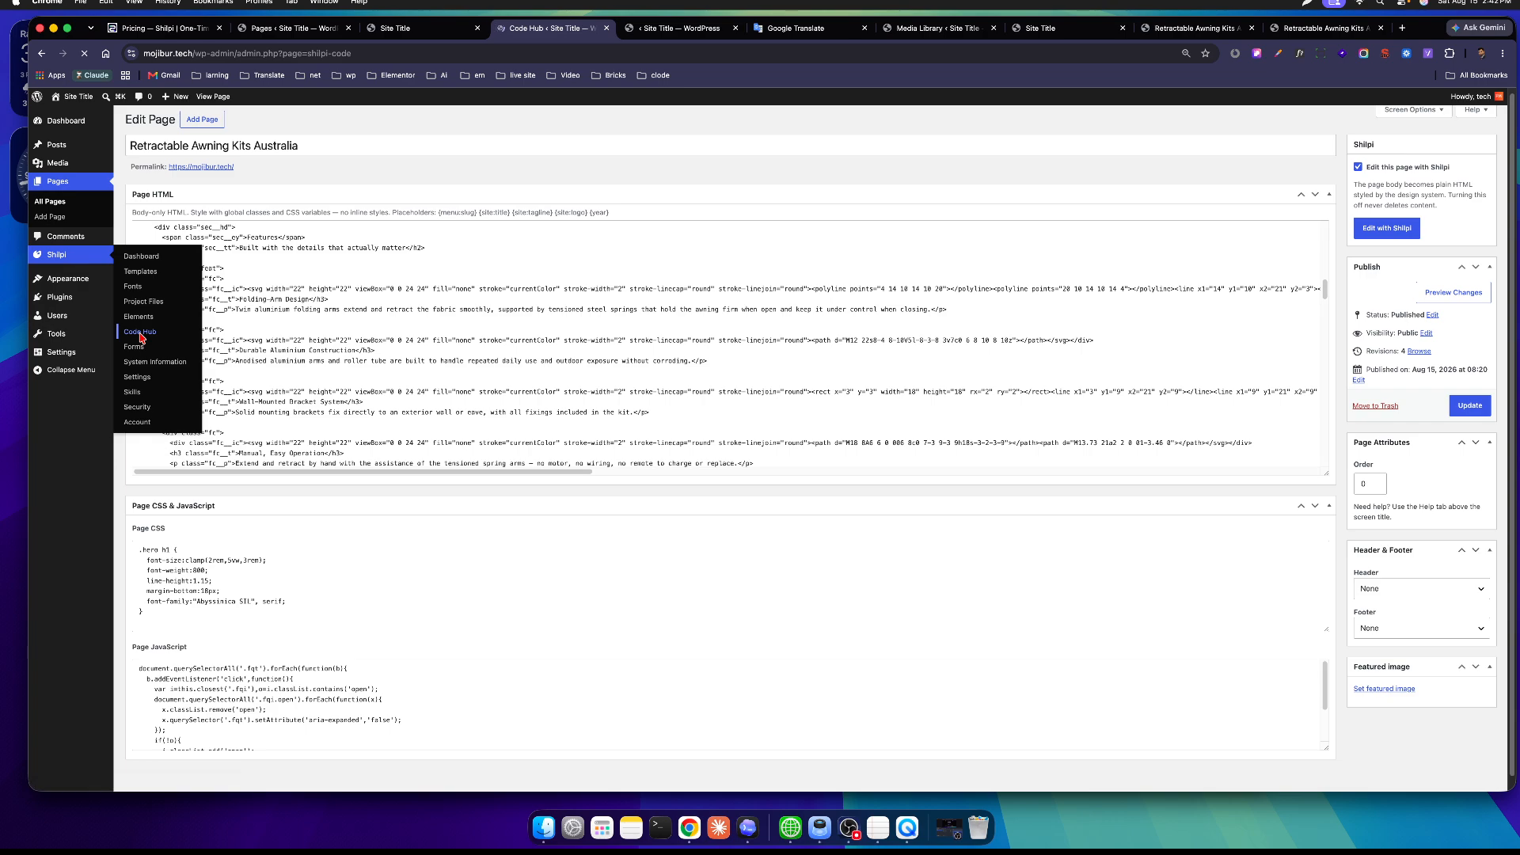
{"action": "scroll", "coordinate": [435, 491], "scroll_direction": "down", "scroll_amount": 8}
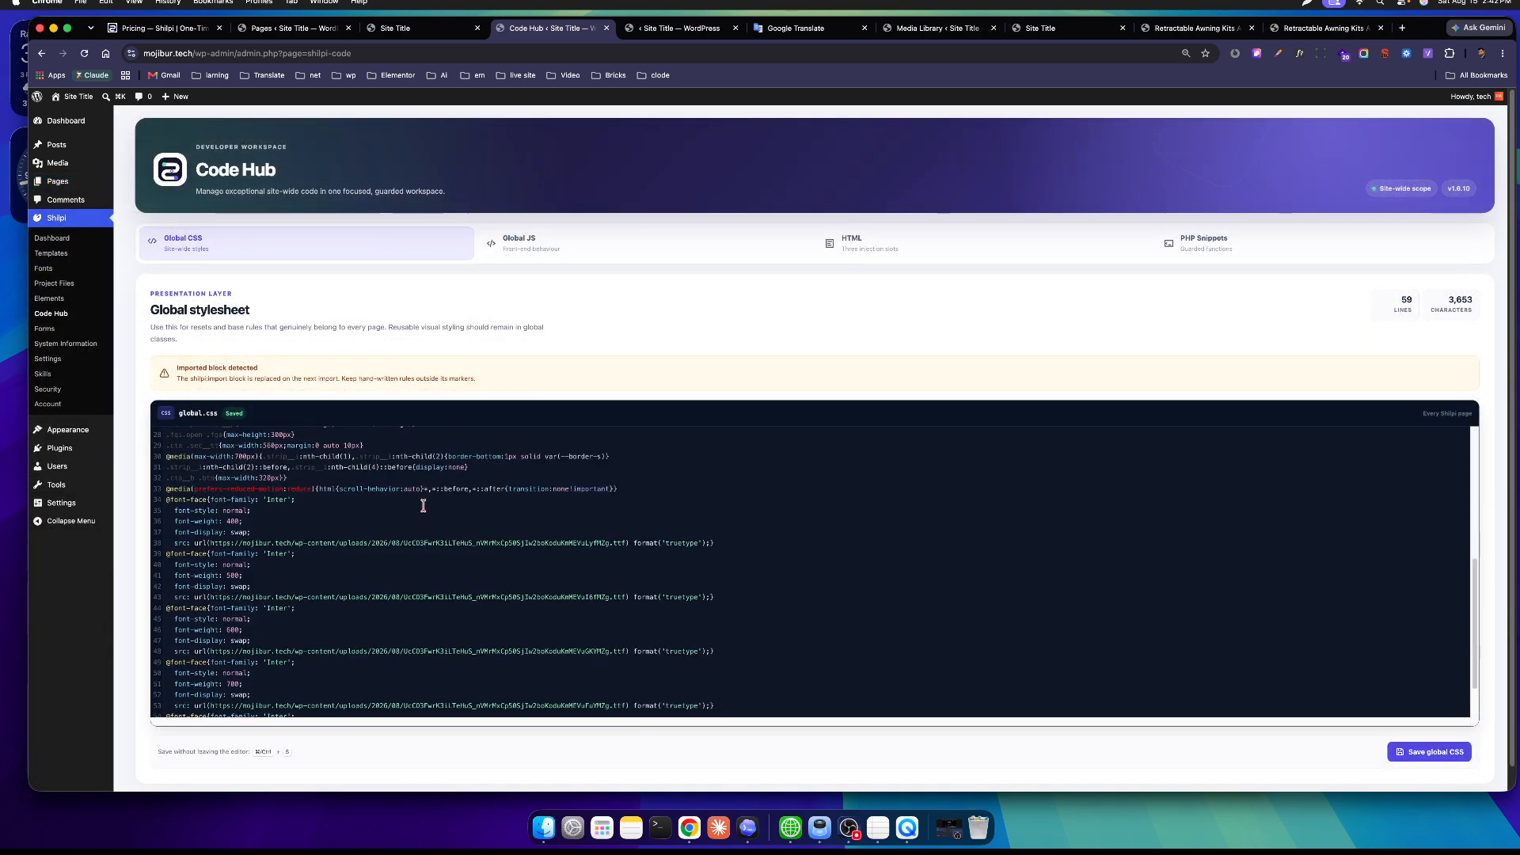
{"action": "scroll", "coordinate": [1286, 510], "scroll_direction": "up", "scroll_amount": 10}
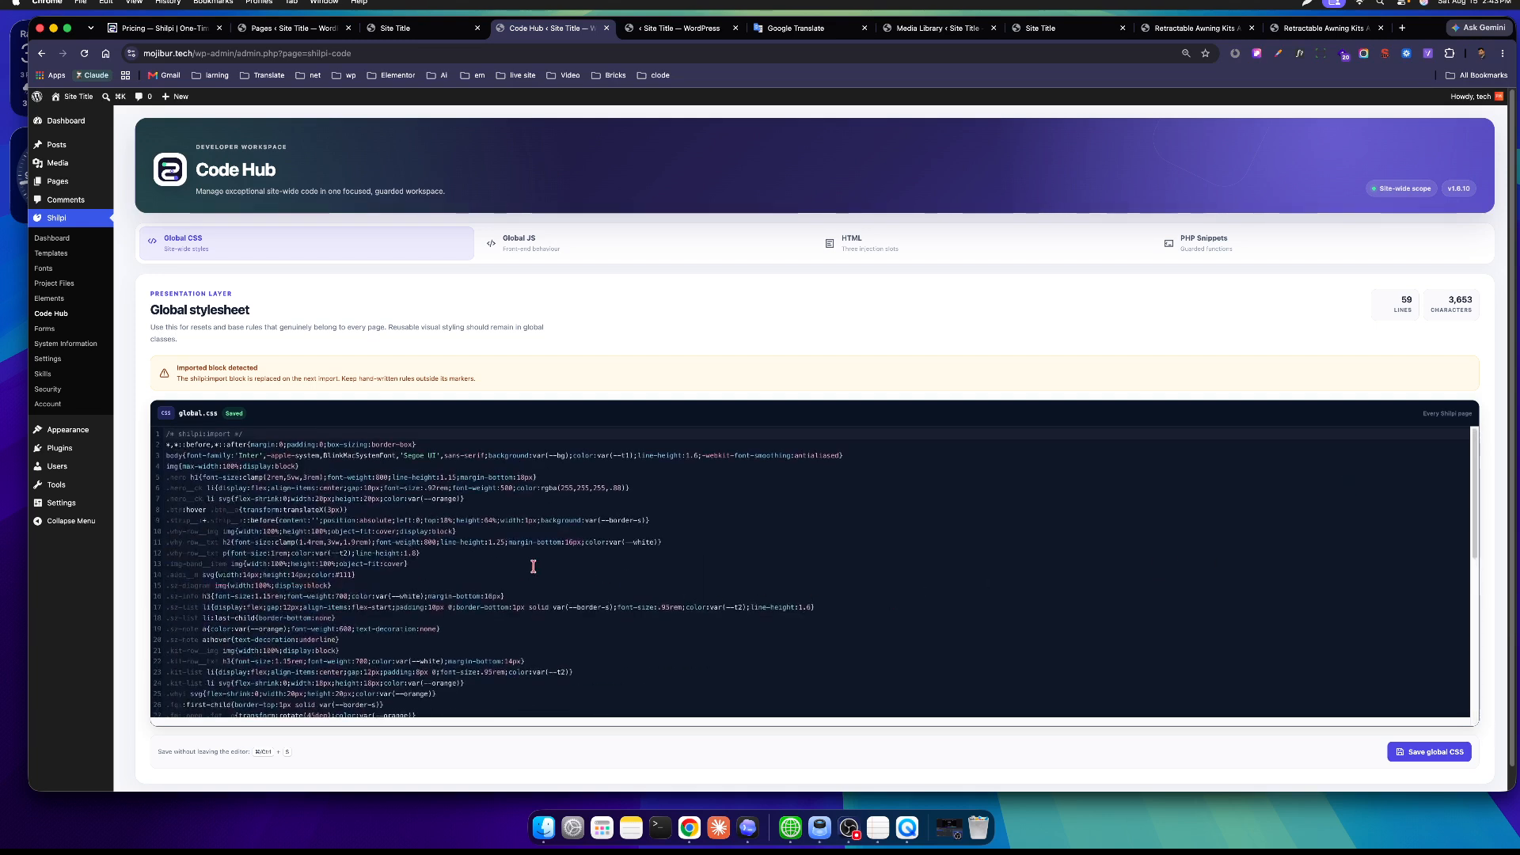
Cut all code out of the site-wide global stylesheet and save the emptied Global CSS.
{"action": "left_click", "coordinate": [511, 564]}
{"action": "key", "text": "super+a"}
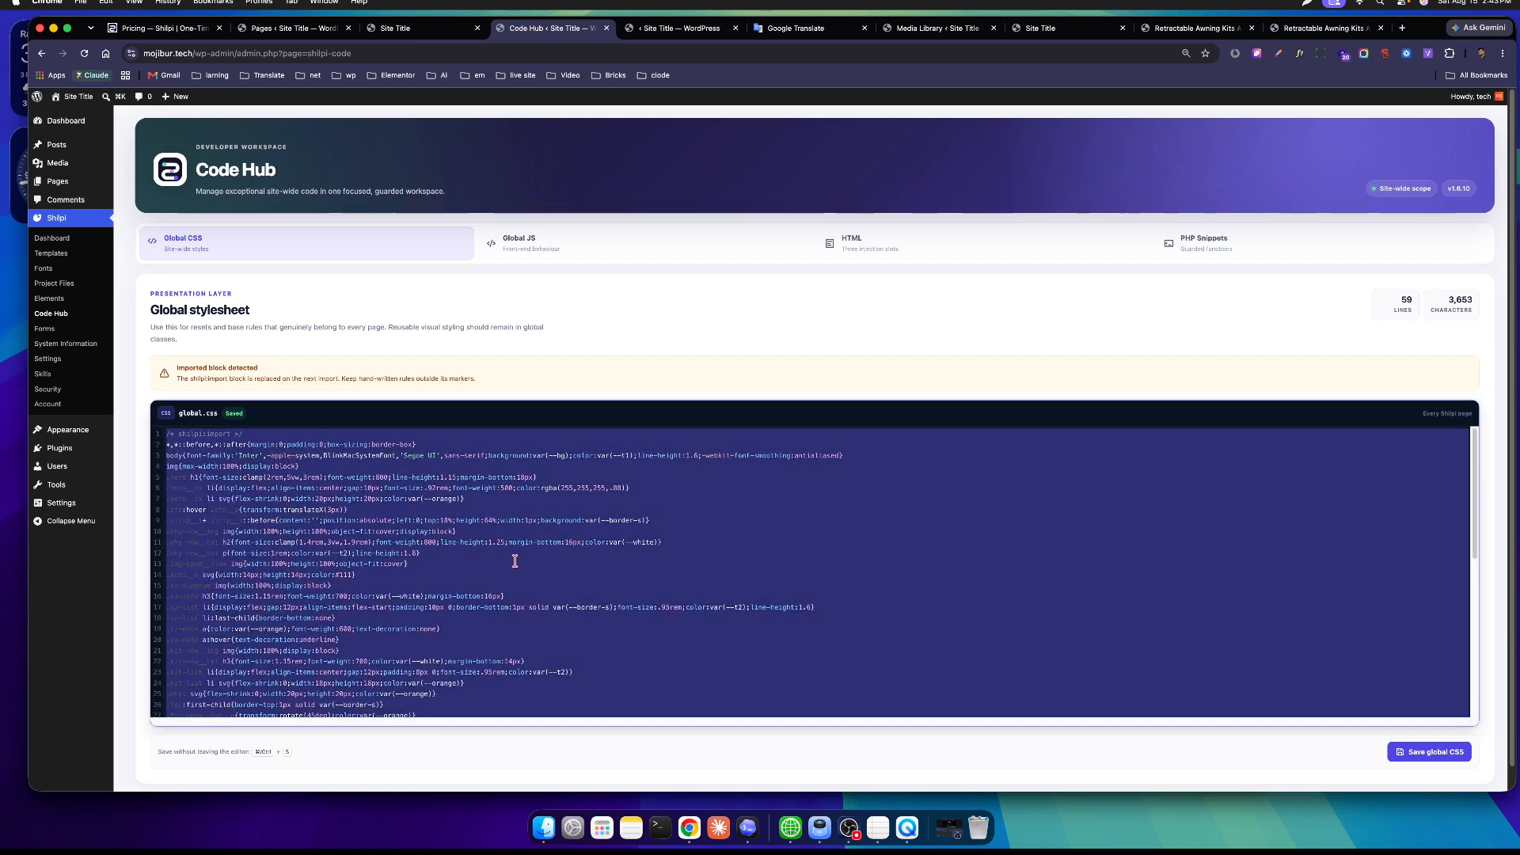
{"action": "key", "text": "BackSpace"}
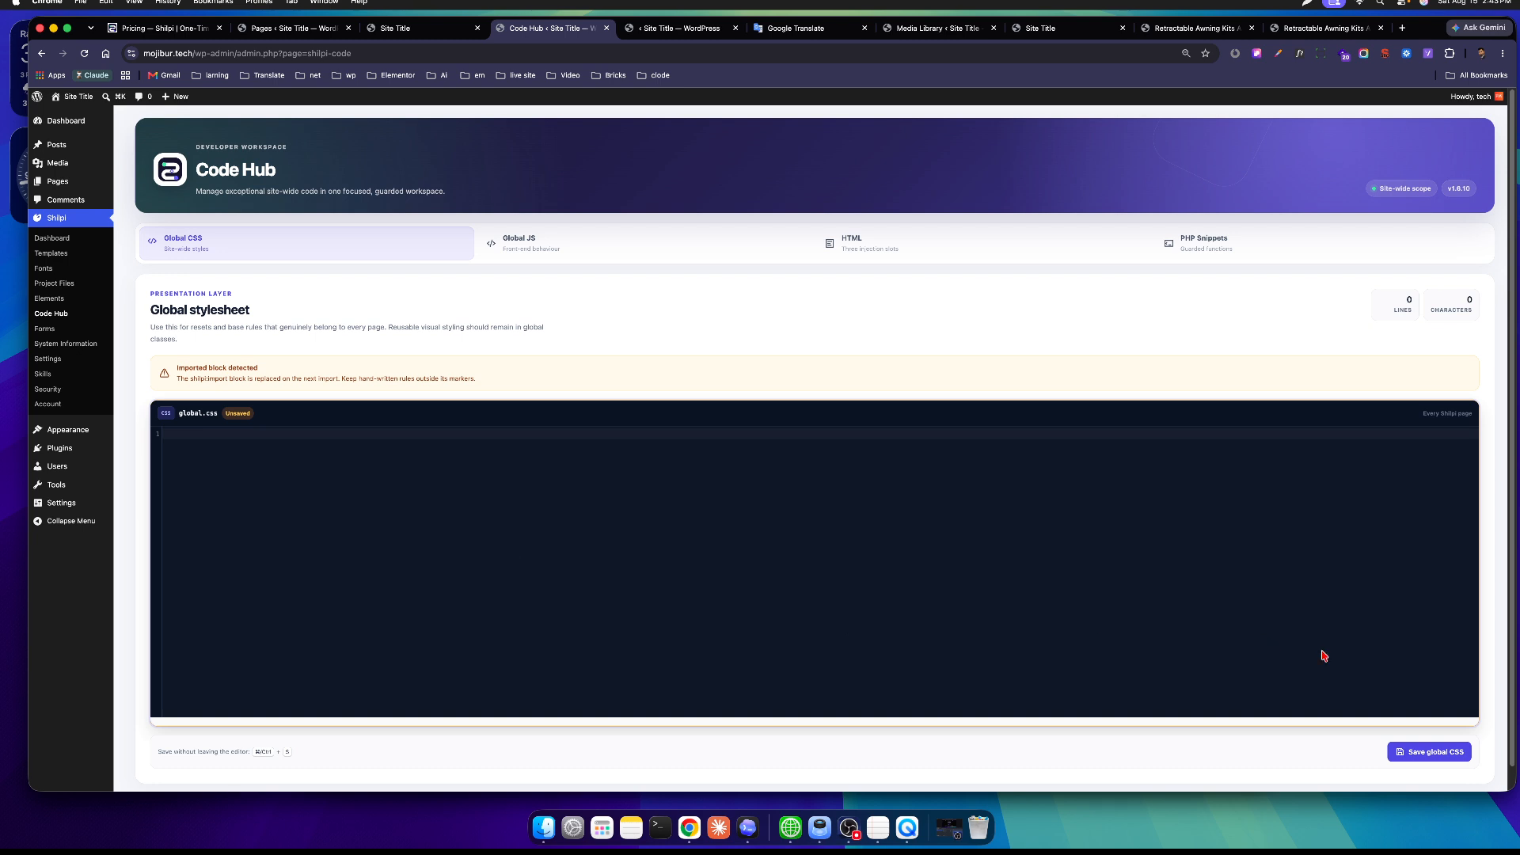
{"action": "left_click", "coordinate": [1429, 751]}
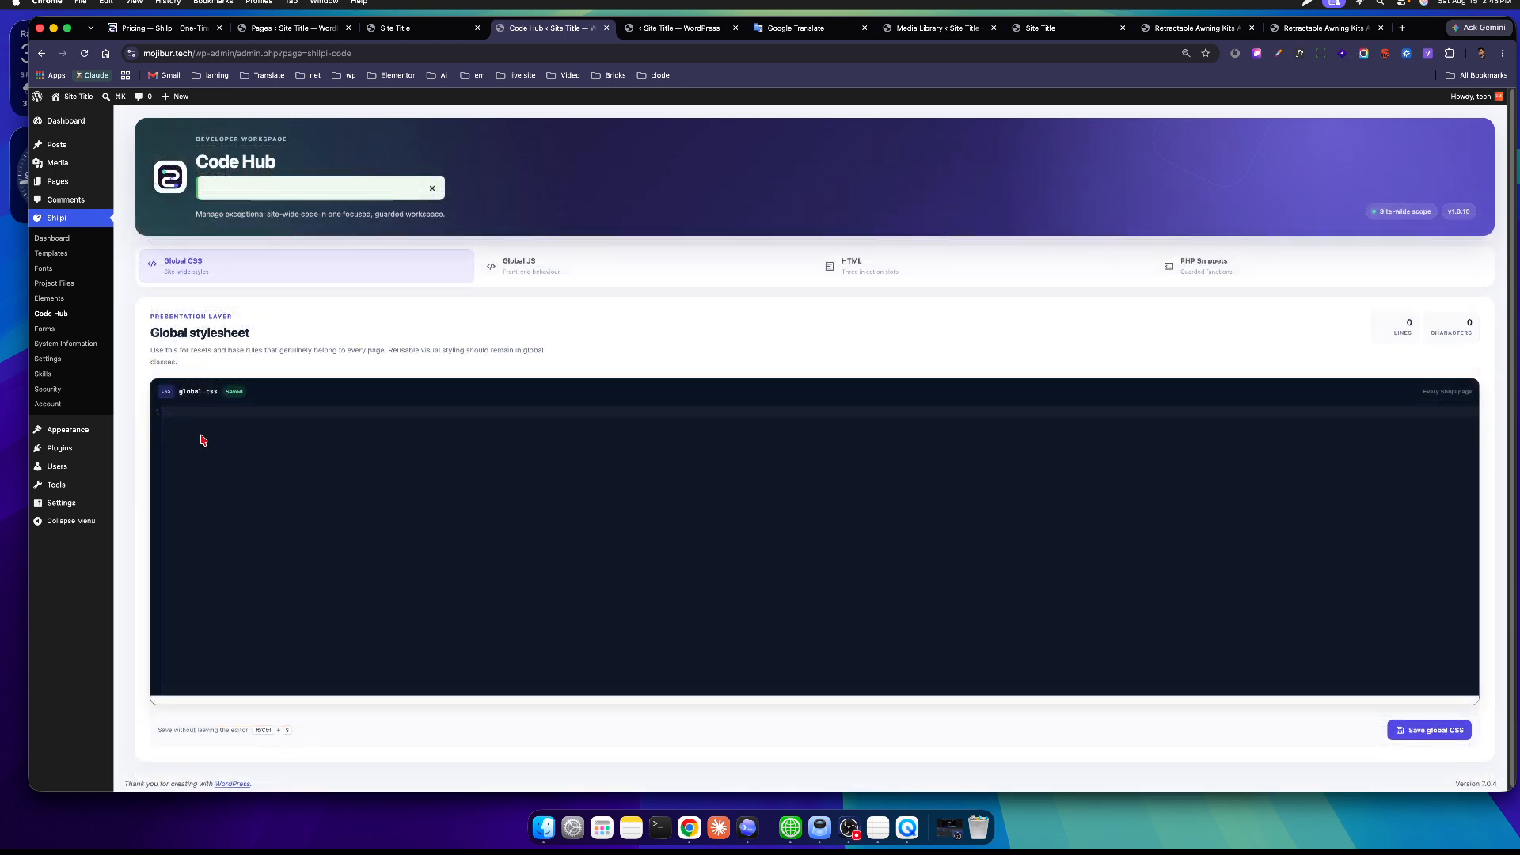
Open the Retractable Awning Kits Australia page for editing, replace its Page CSS with the cut global stylesheet code, and update the page.
{"action": "left_click", "coordinate": [134, 193]}
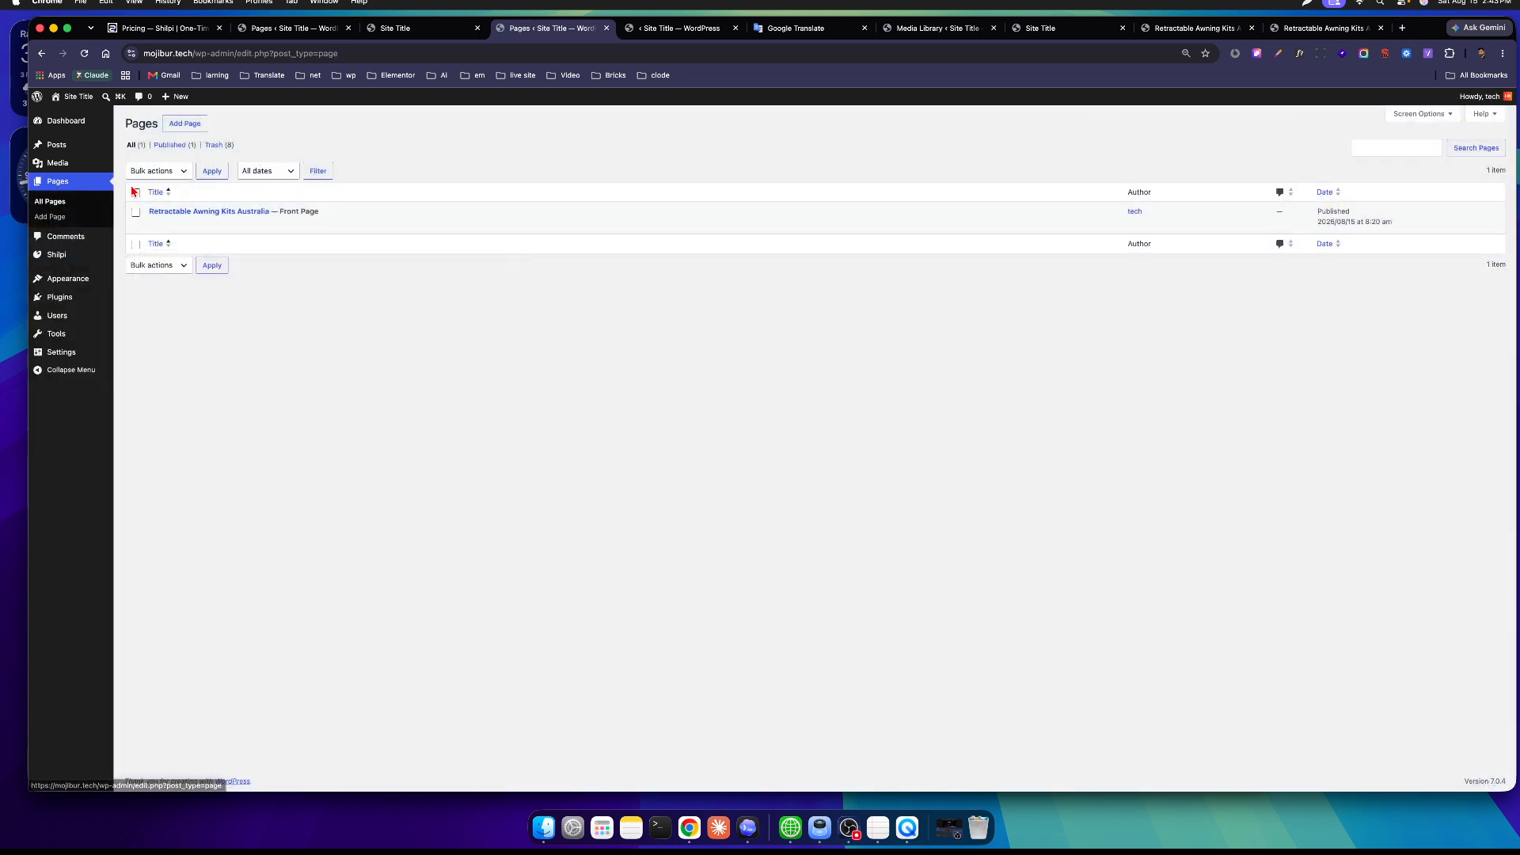
{"action": "mouse_move", "coordinate": [155, 227]}
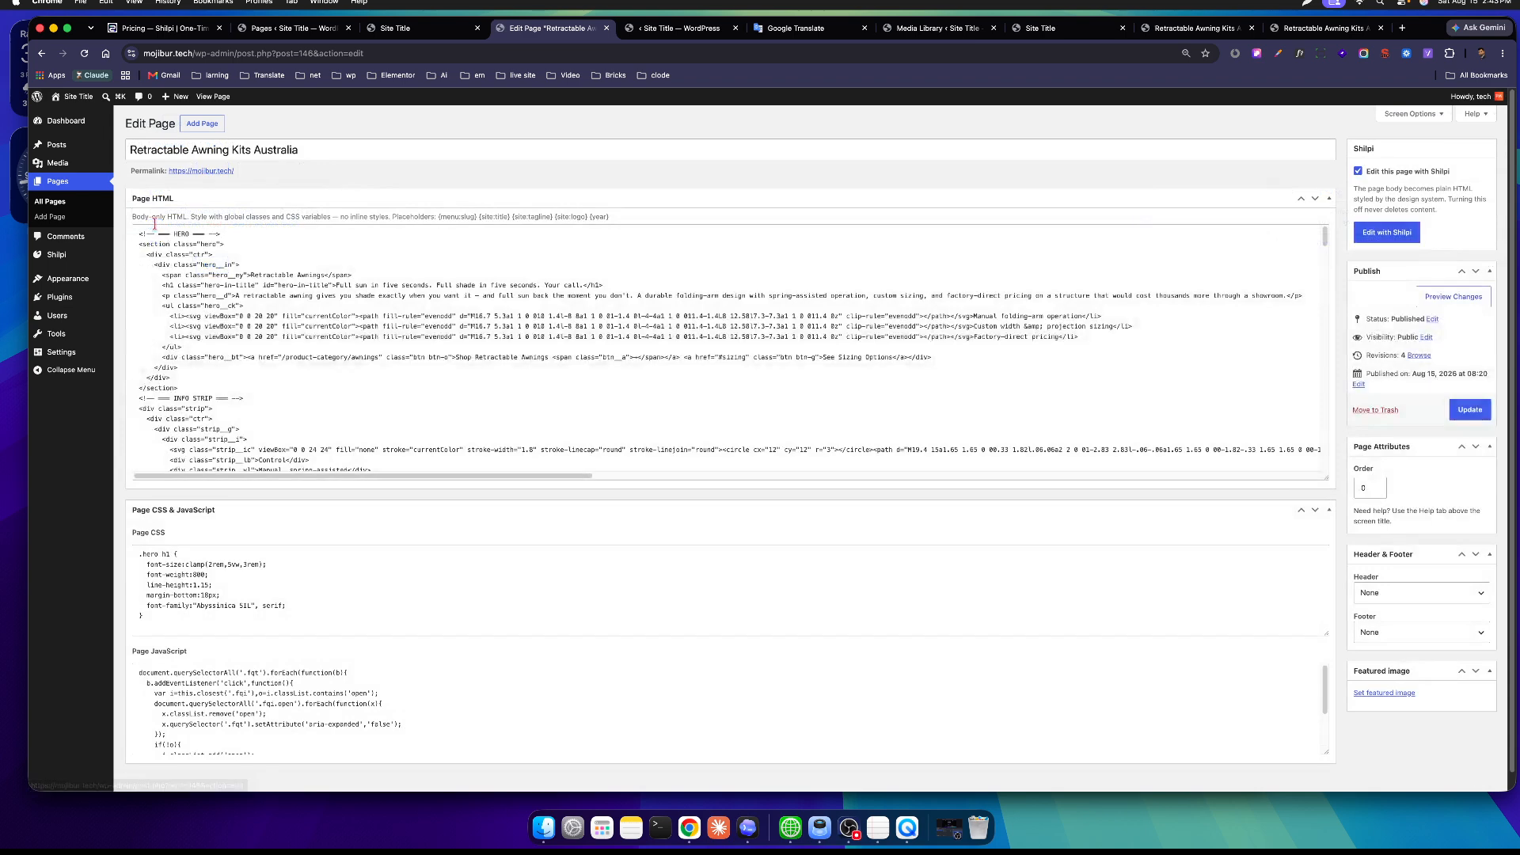
{"action": "scroll", "coordinate": [348, 530], "scroll_direction": "down", "scroll_amount": 1}
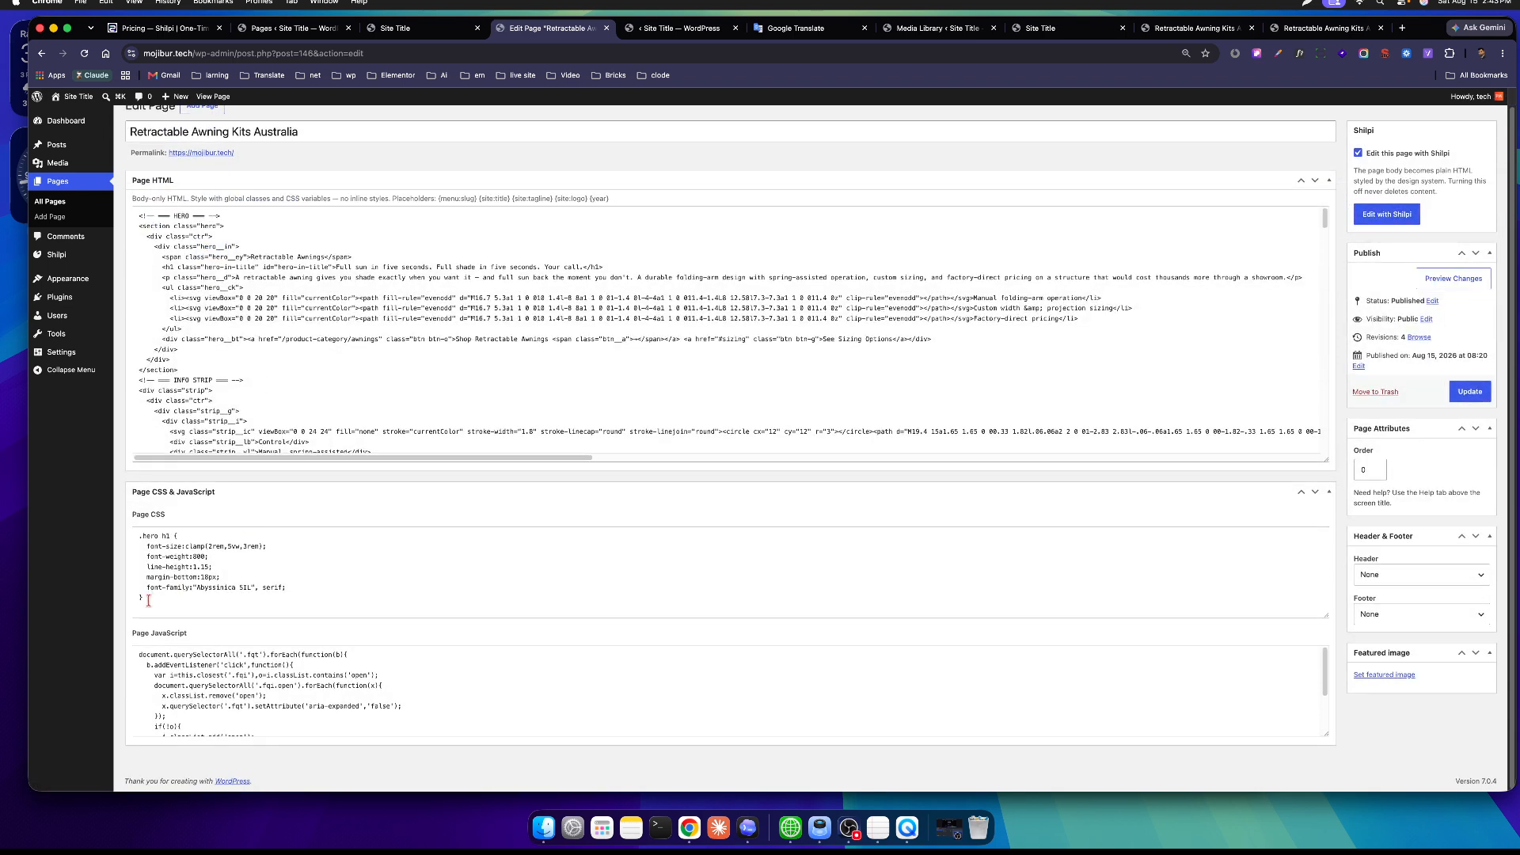
{"action": "left_click_drag", "start_coordinate": [148, 600], "coordinate": [90, 530]}
{"action": "key", "text": "super+v"}
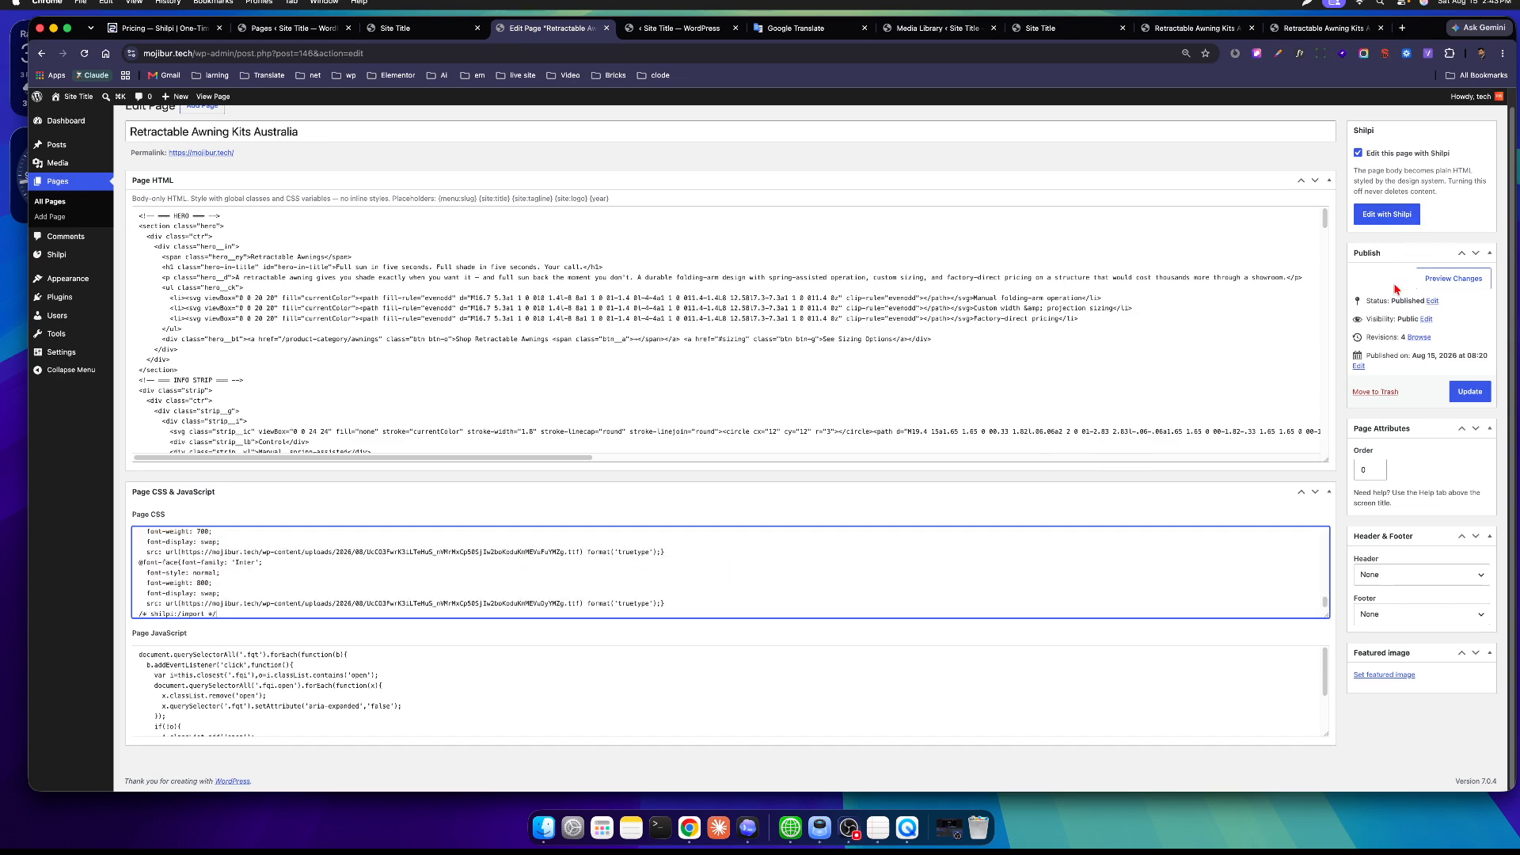
{"action": "left_click", "coordinate": [1470, 392]}
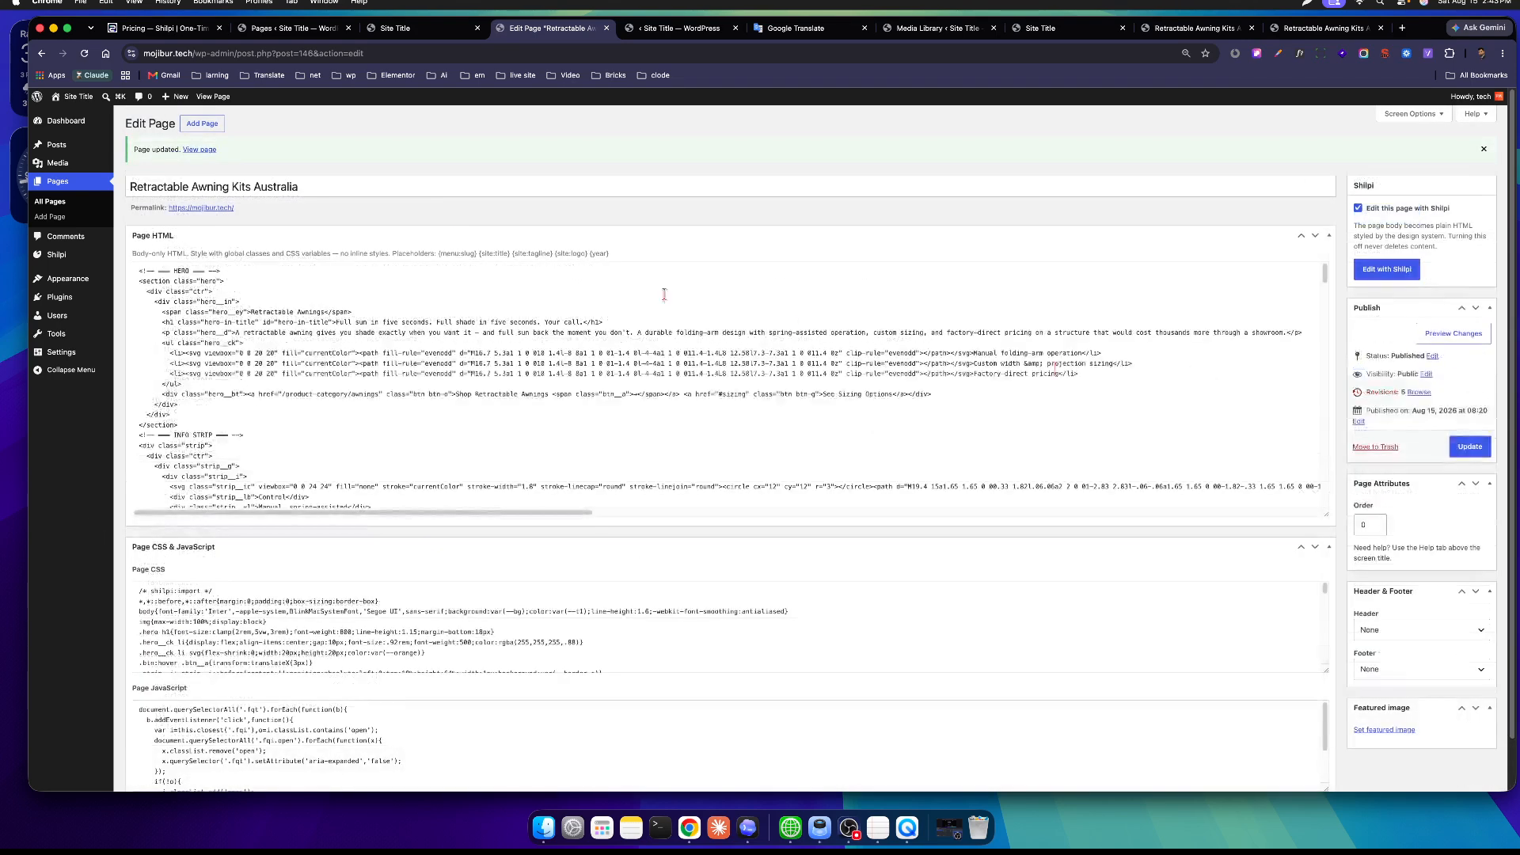
Open the live homepage in a new tab and check its styling from the hero section down to the FAQ.
{"action": "left_click", "coordinate": [66, 115]}
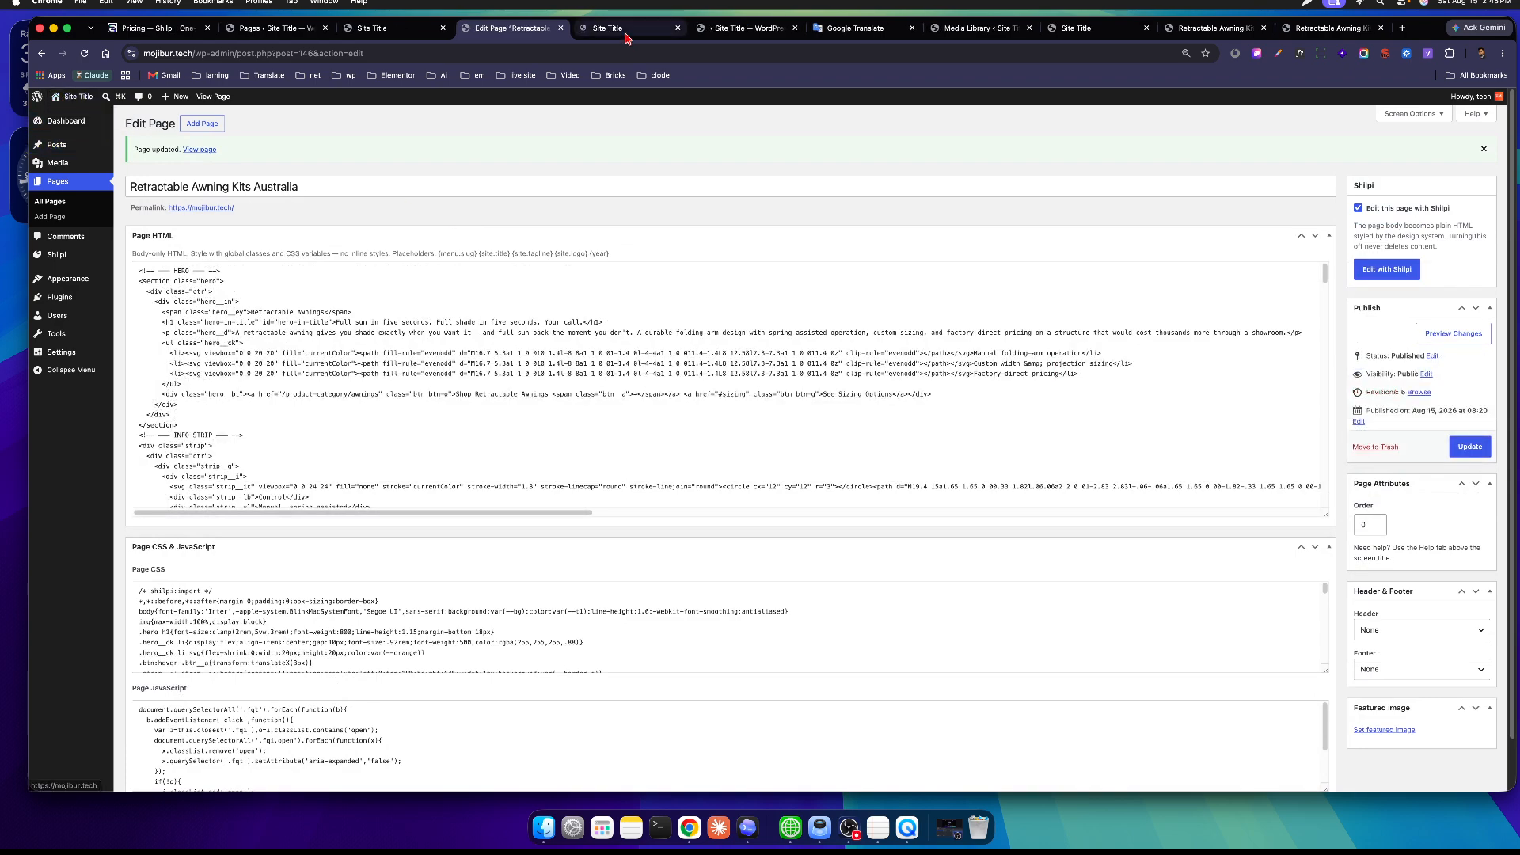
{"action": "scroll", "coordinate": [747, 246], "scroll_direction": "down", "scroll_amount": 15}
{"action": "scroll", "coordinate": [747, 246], "scroll_direction": "down", "scroll_amount": 10}
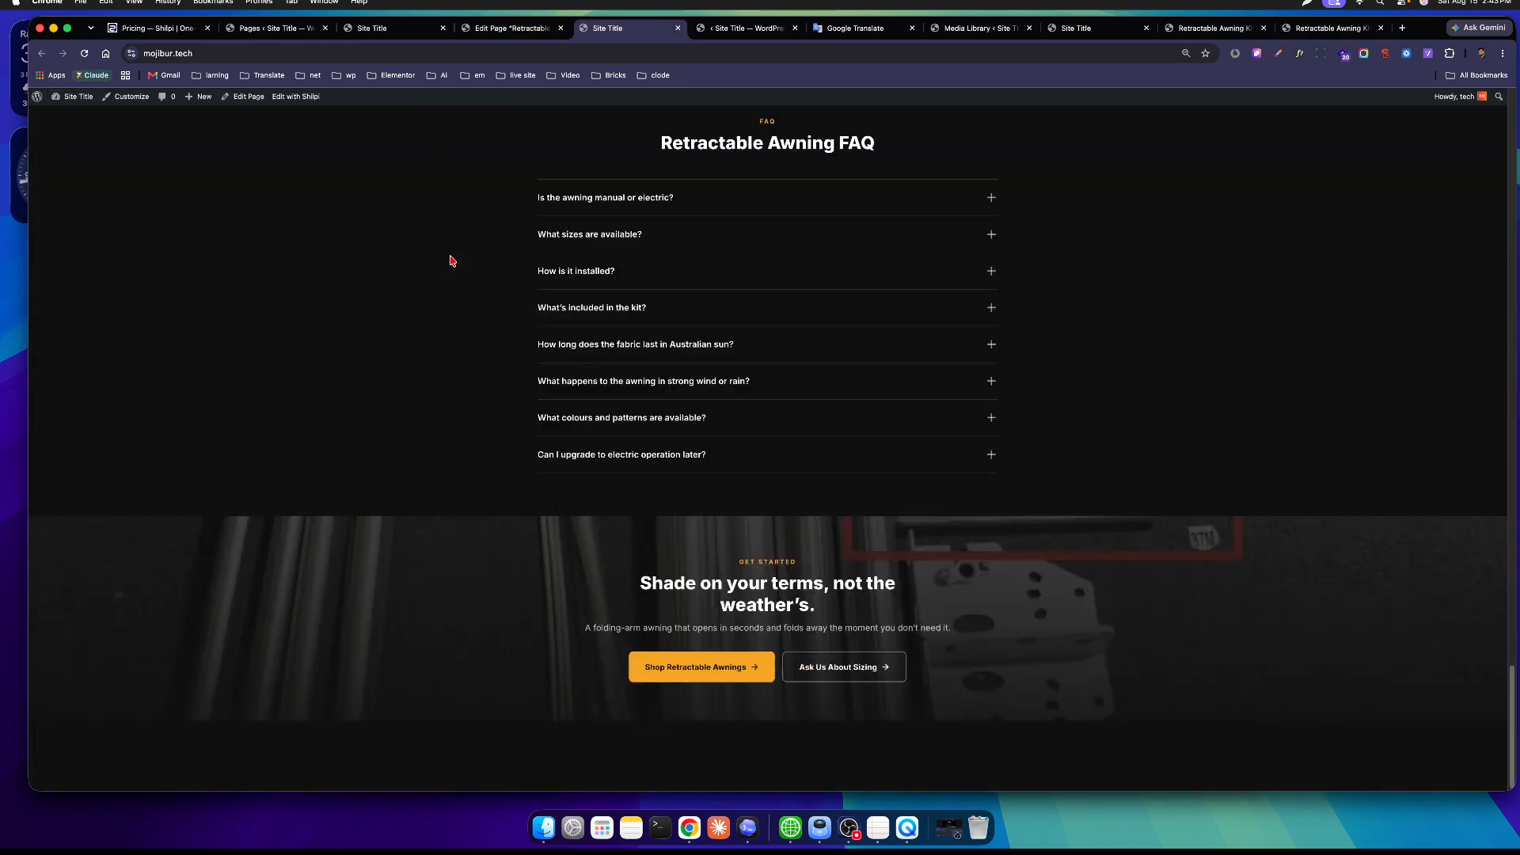
{"action": "scroll", "coordinate": [889, 325], "scroll_direction": "up", "scroll_amount": 20}
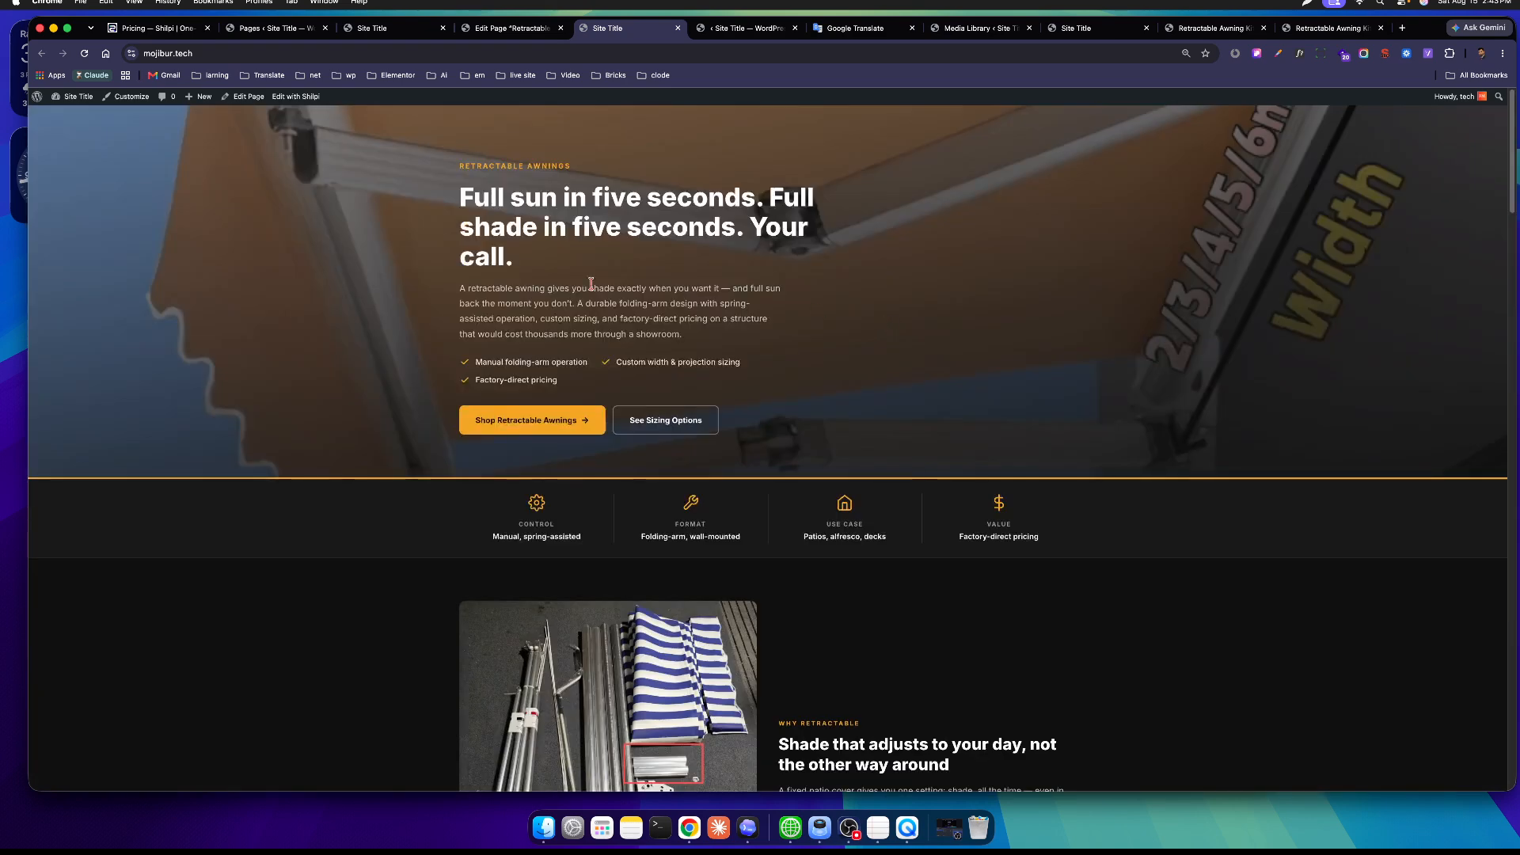
{"action": "scroll", "coordinate": [800, 193], "scroll_direction": "down", "scroll_amount": 15}
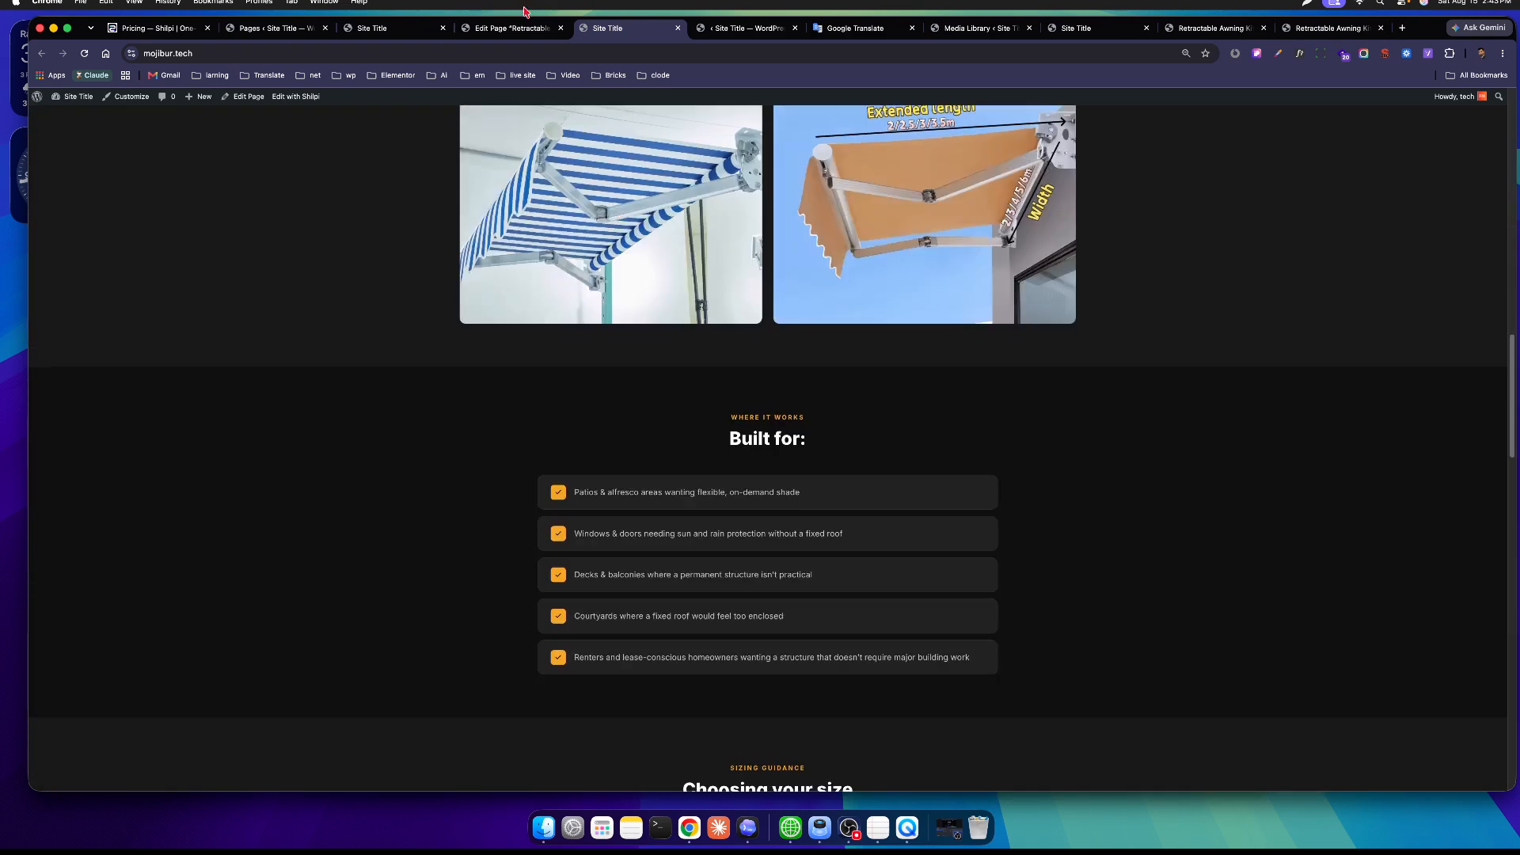
Open the Retractable Awning Kits Australia page's standard editor in a new tab from the Pages list and reorder its tab beside the live page.
{"action": "left_click", "coordinate": [519, 28]}
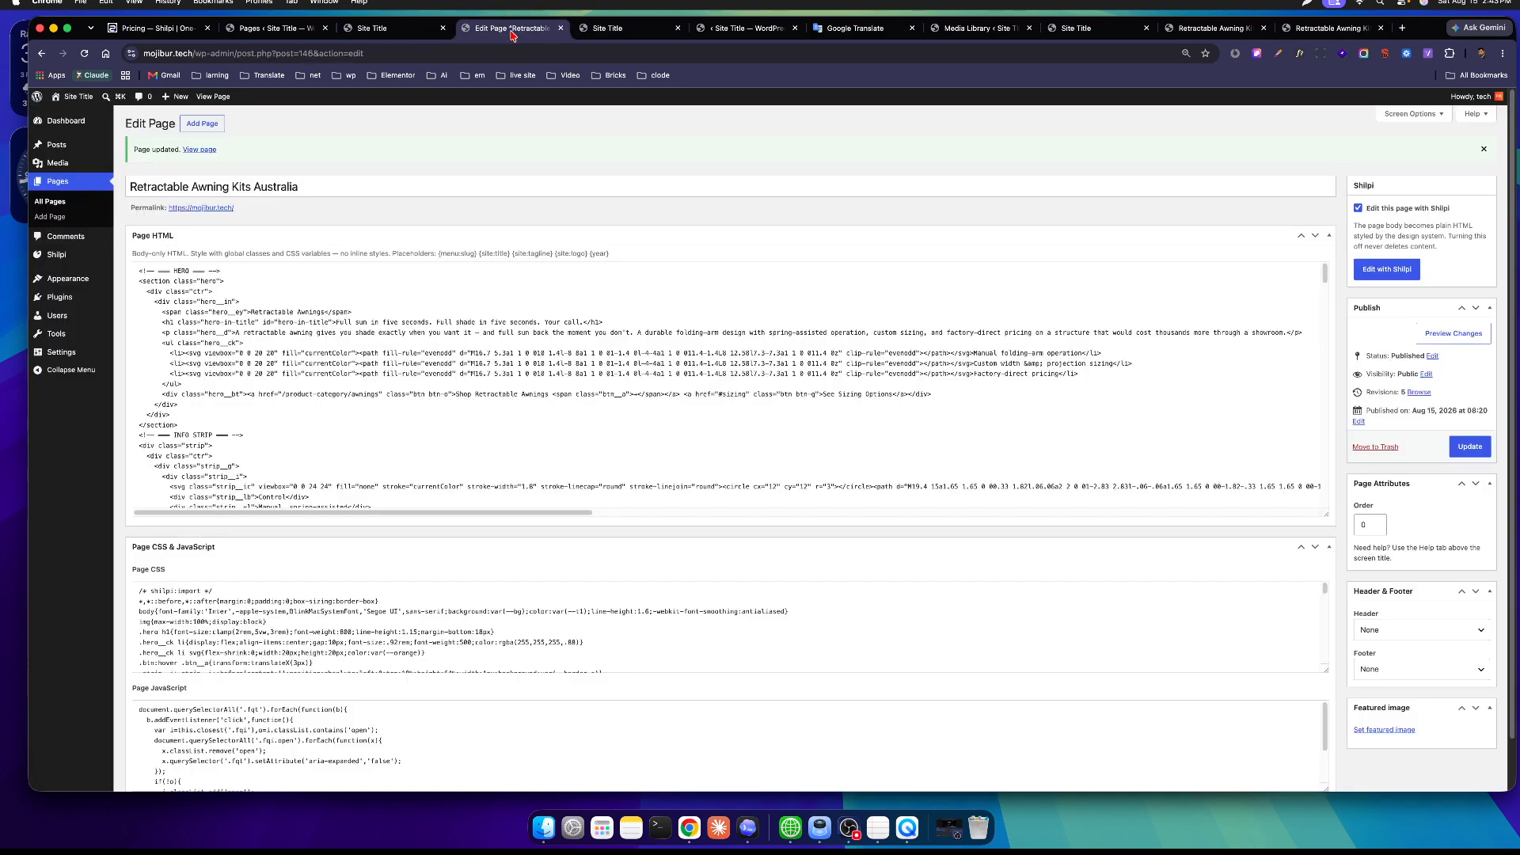
{"action": "left_click", "coordinate": [383, 28]}
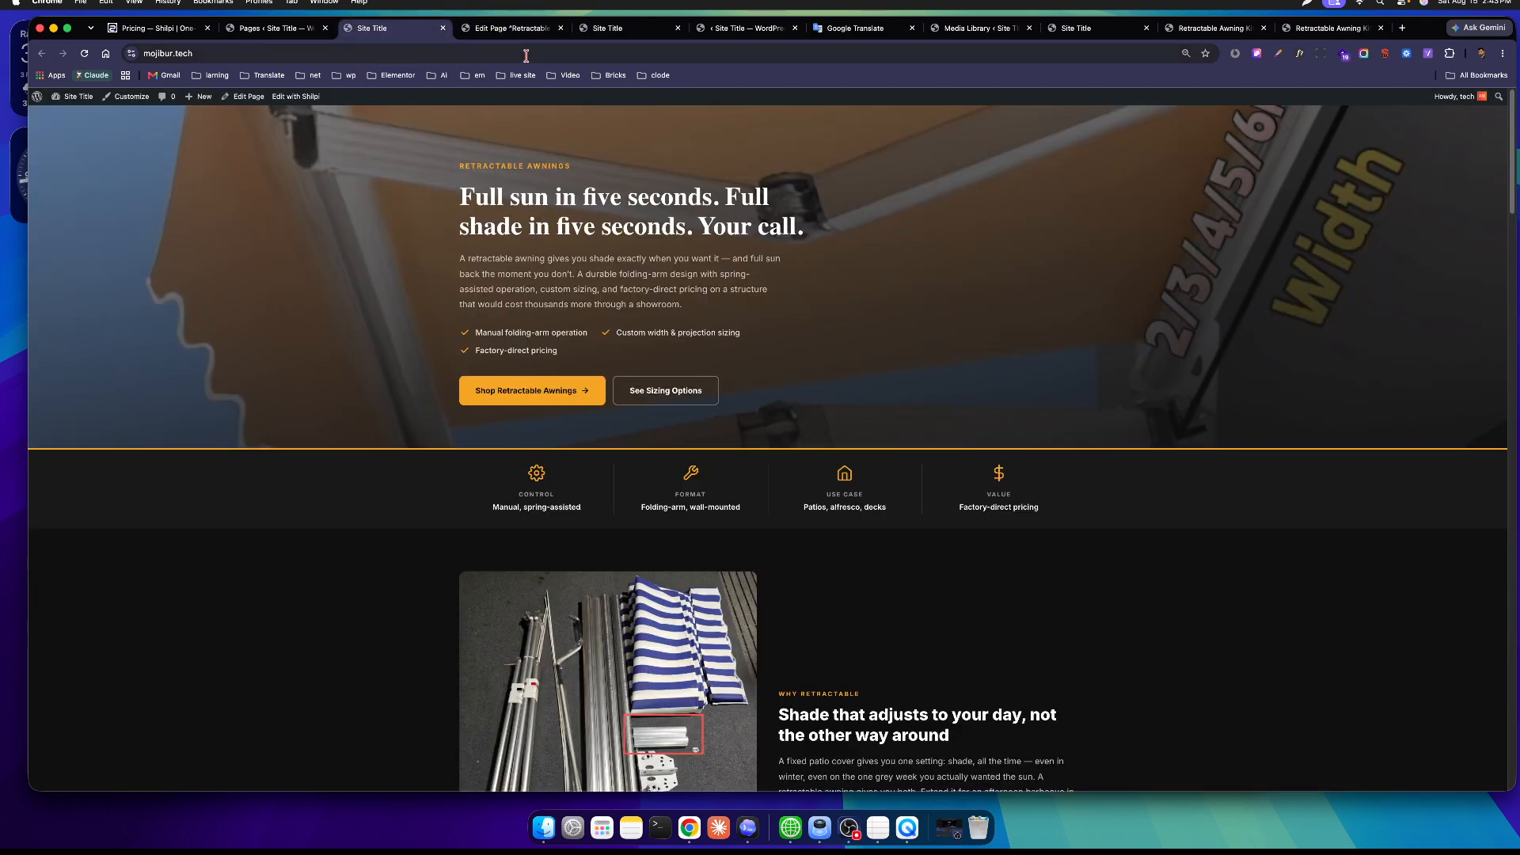
{"action": "left_click", "coordinate": [289, 28]}
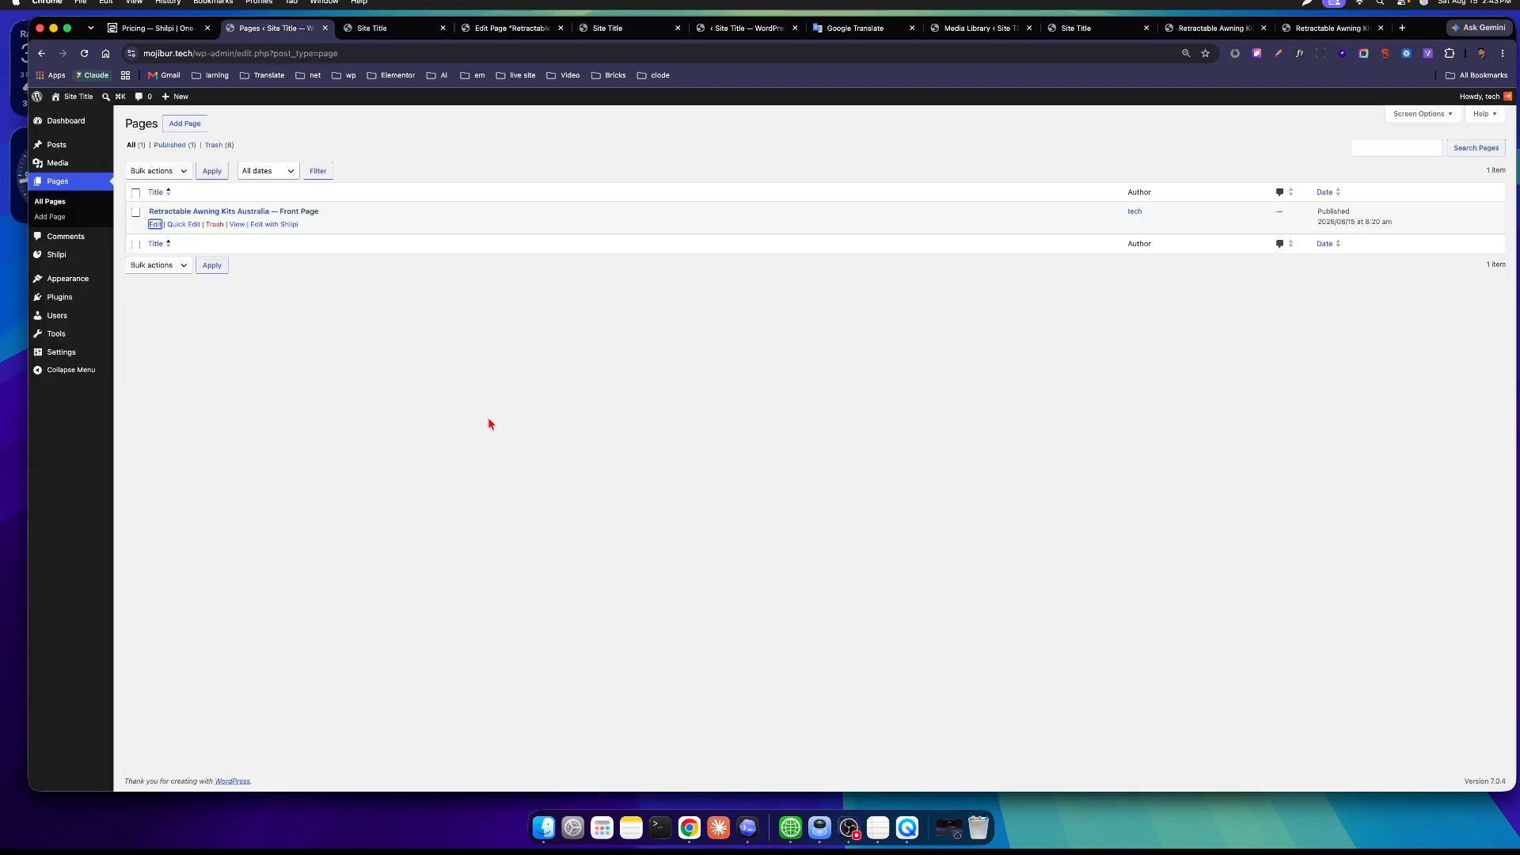
{"action": "left_click", "coordinate": [155, 224]}
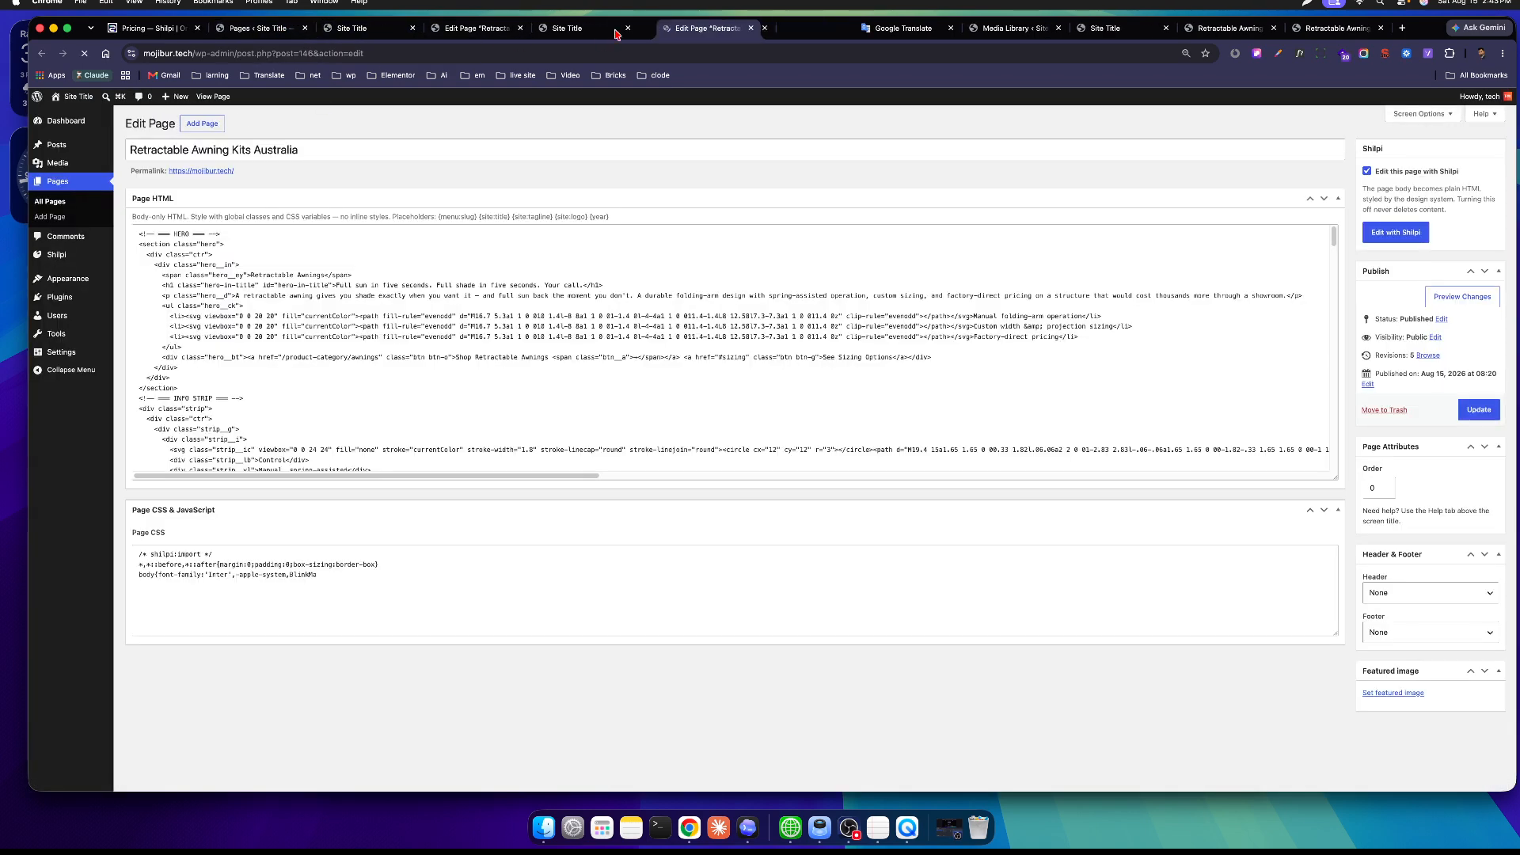
{"action": "left_click_drag", "start_coordinate": [616, 34], "coordinate": [475, 30]}
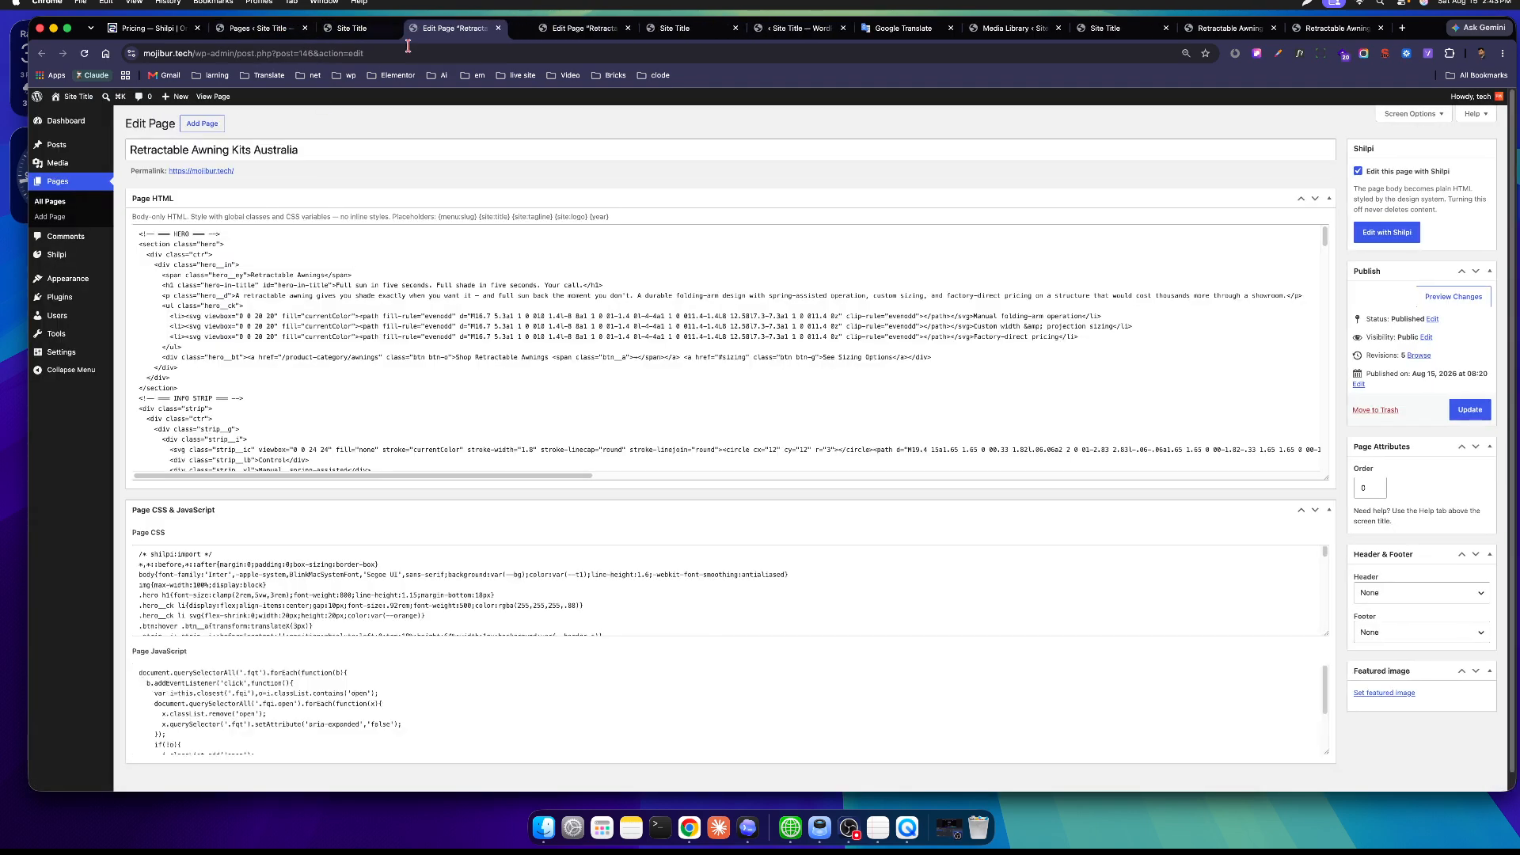
Examine the page's hero and info strip HTML together with its Page CSS and Page JavaScript.
{"action": "left_click_drag", "start_coordinate": [174, 244], "coordinate": [355, 390]}
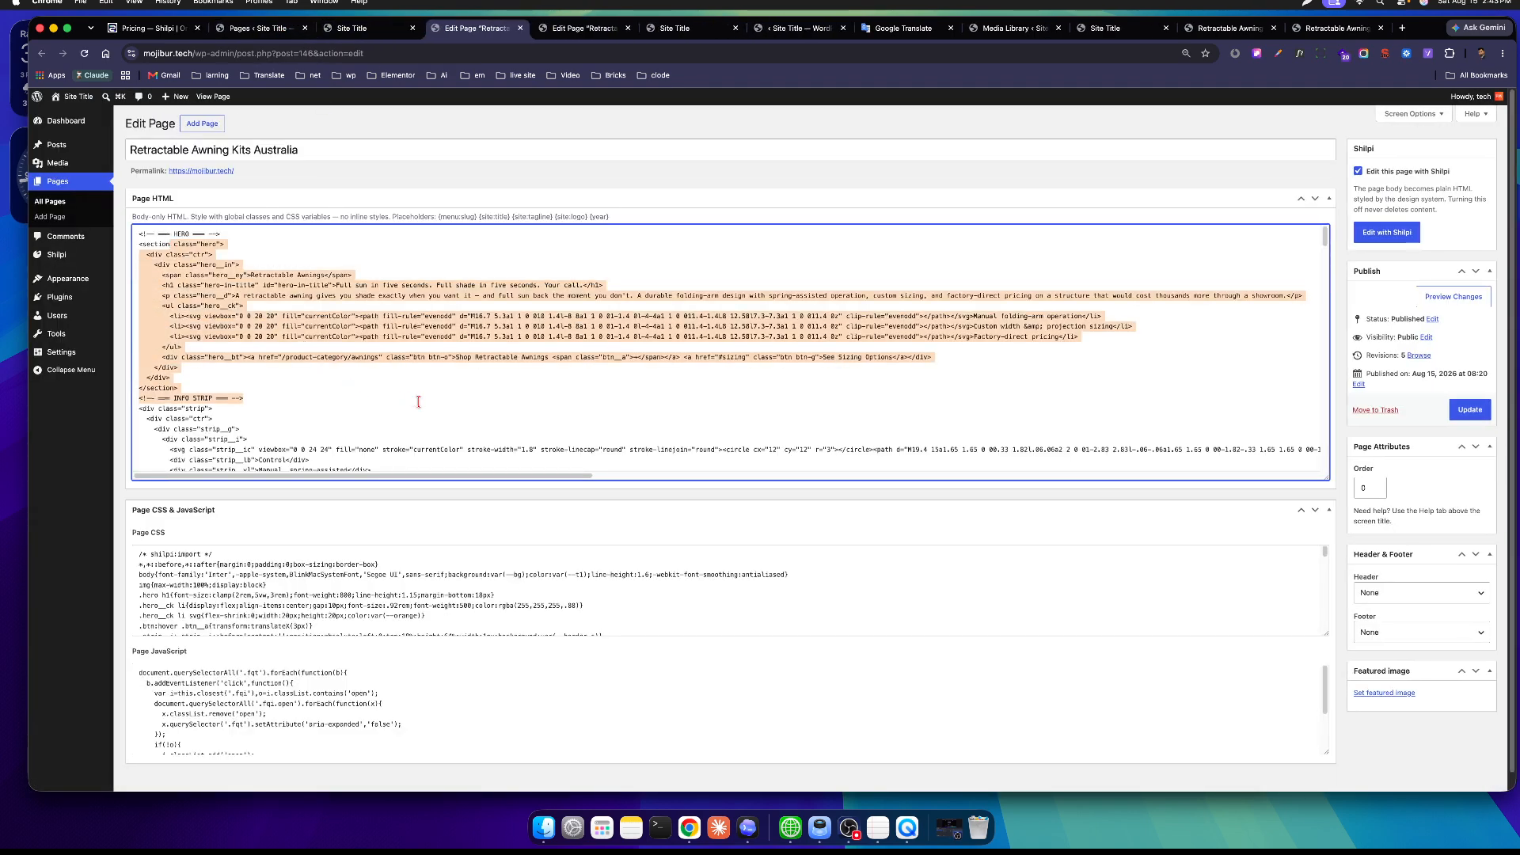
{"action": "scroll", "coordinate": [399, 434], "scroll_direction": "down", "scroll_amount": 5}
{"action": "left_click", "coordinate": [222, 569]}
{"action": "left_click_drag", "start_coordinate": [283, 672], "coordinate": [388, 715]}
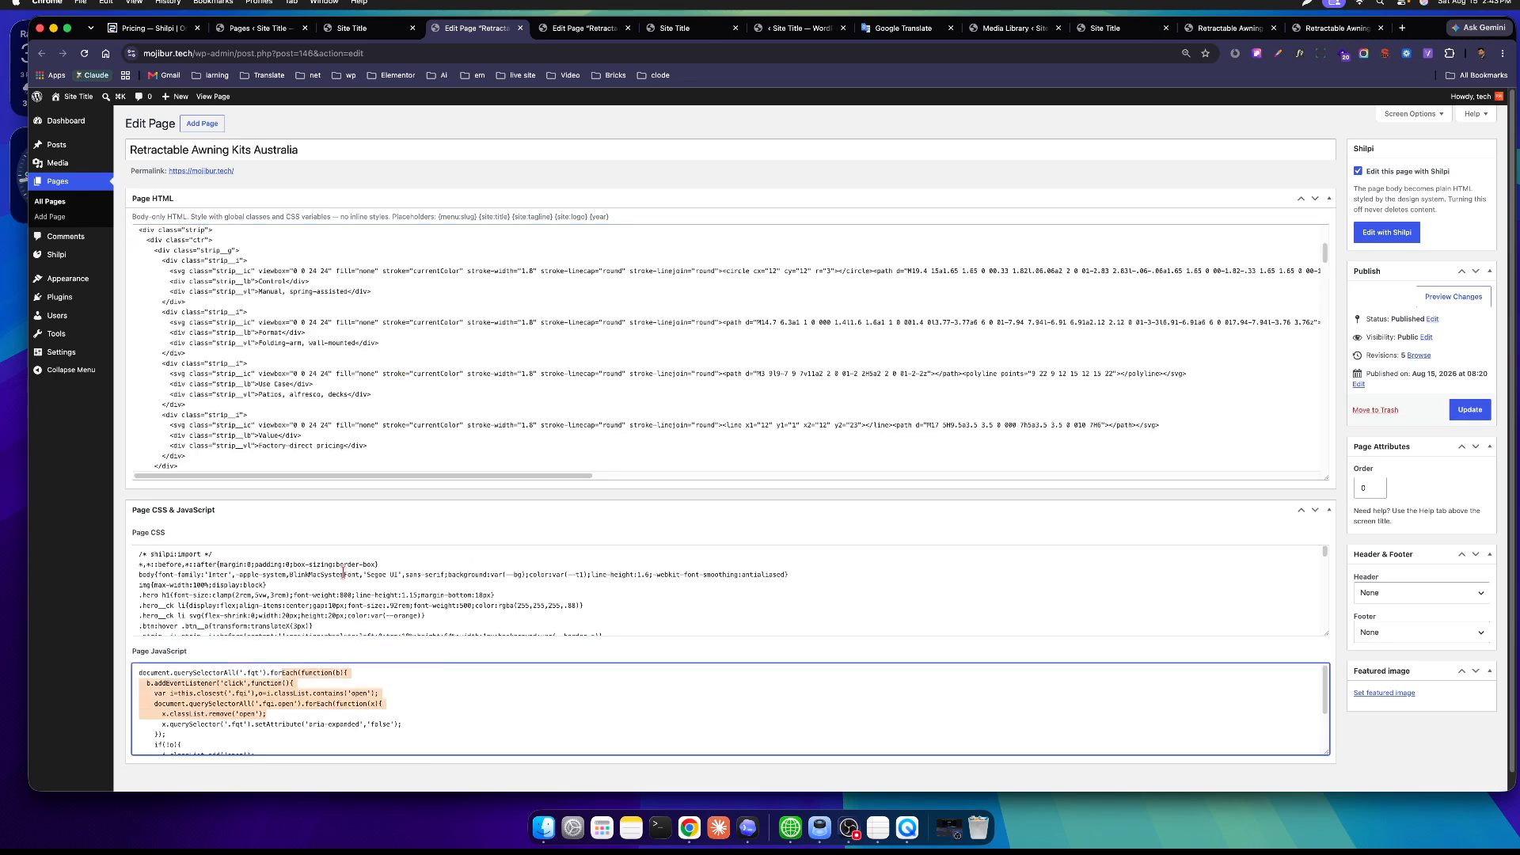
{"action": "left_click", "coordinate": [576, 30]}
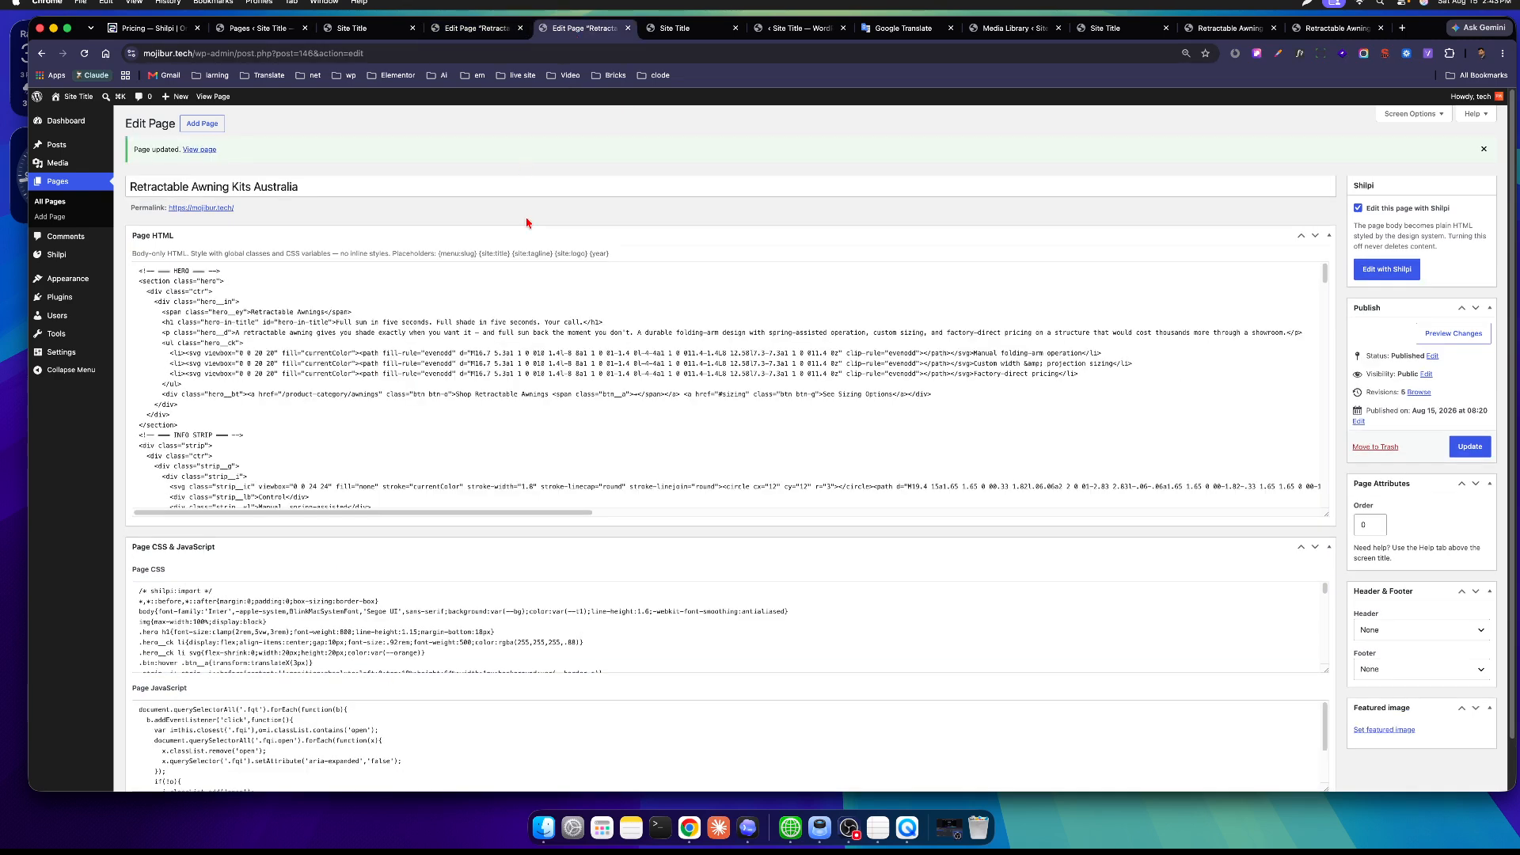
Open the live homepage in the Shilpi builder and select the hero heading.
{"action": "left_click", "coordinate": [683, 28]}
{"action": "scroll", "coordinate": [390, 349], "scroll_direction": "up", "scroll_amount": 10}
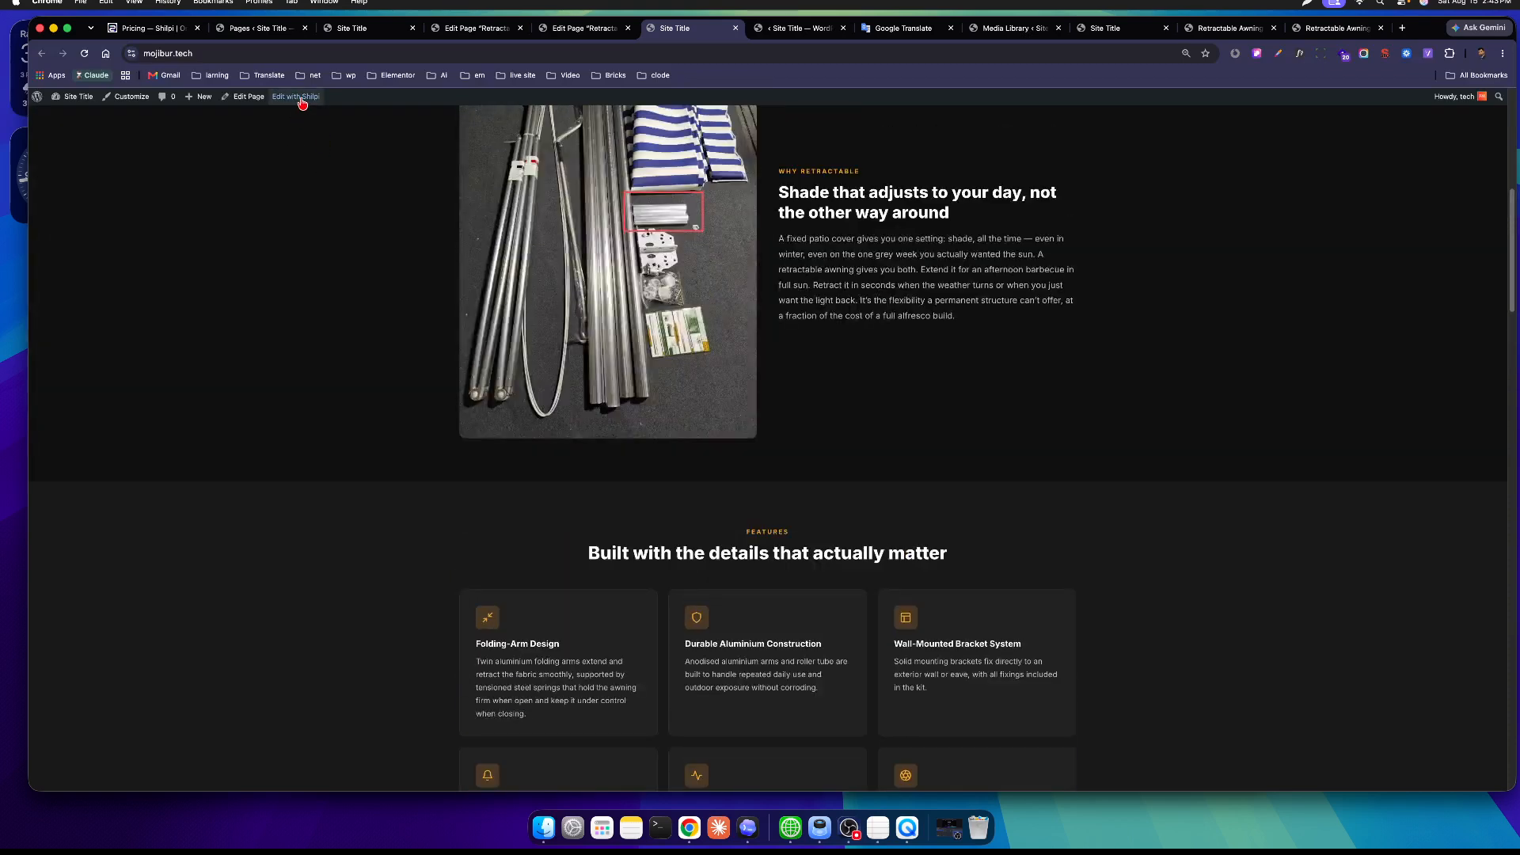
{"action": "left_click", "coordinate": [297, 96]}
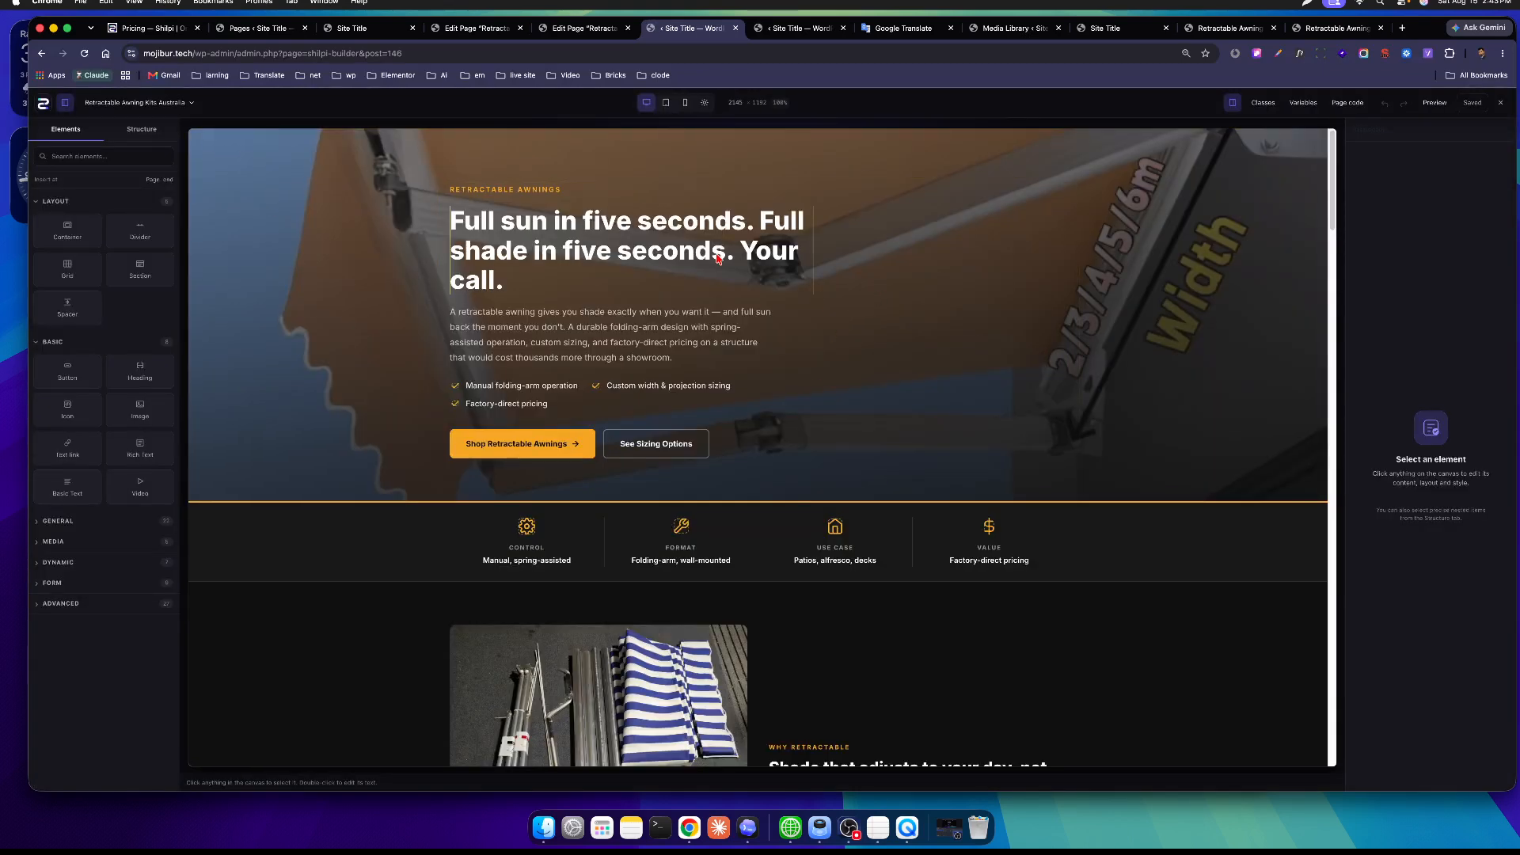
{"action": "left_click", "coordinate": [664, 253]}
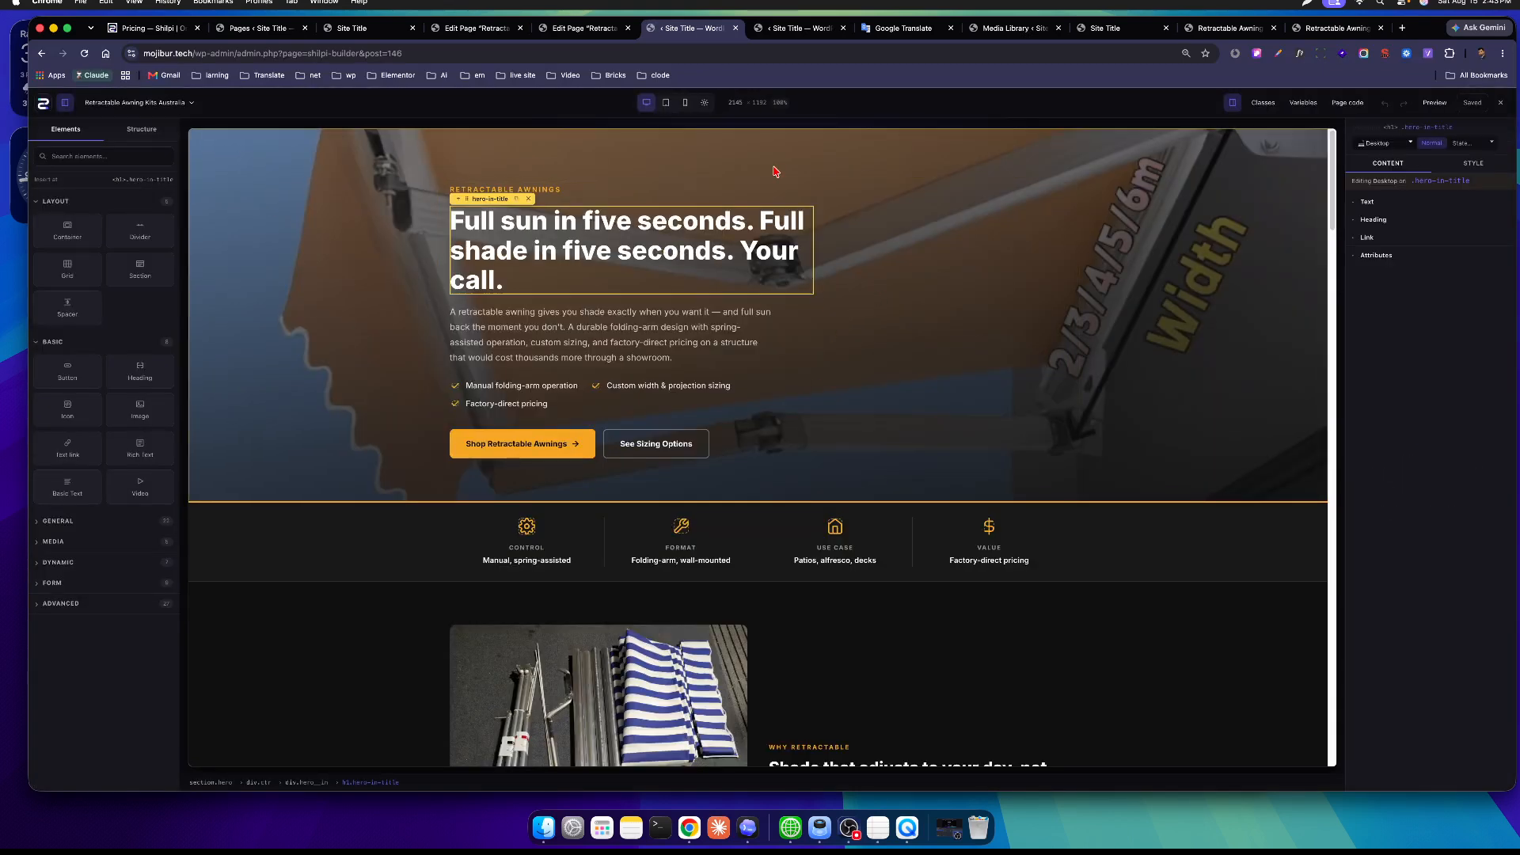
Review the builder's class manager and the list of color, effects and imported variables.
{"action": "left_click", "coordinate": [1264, 104]}
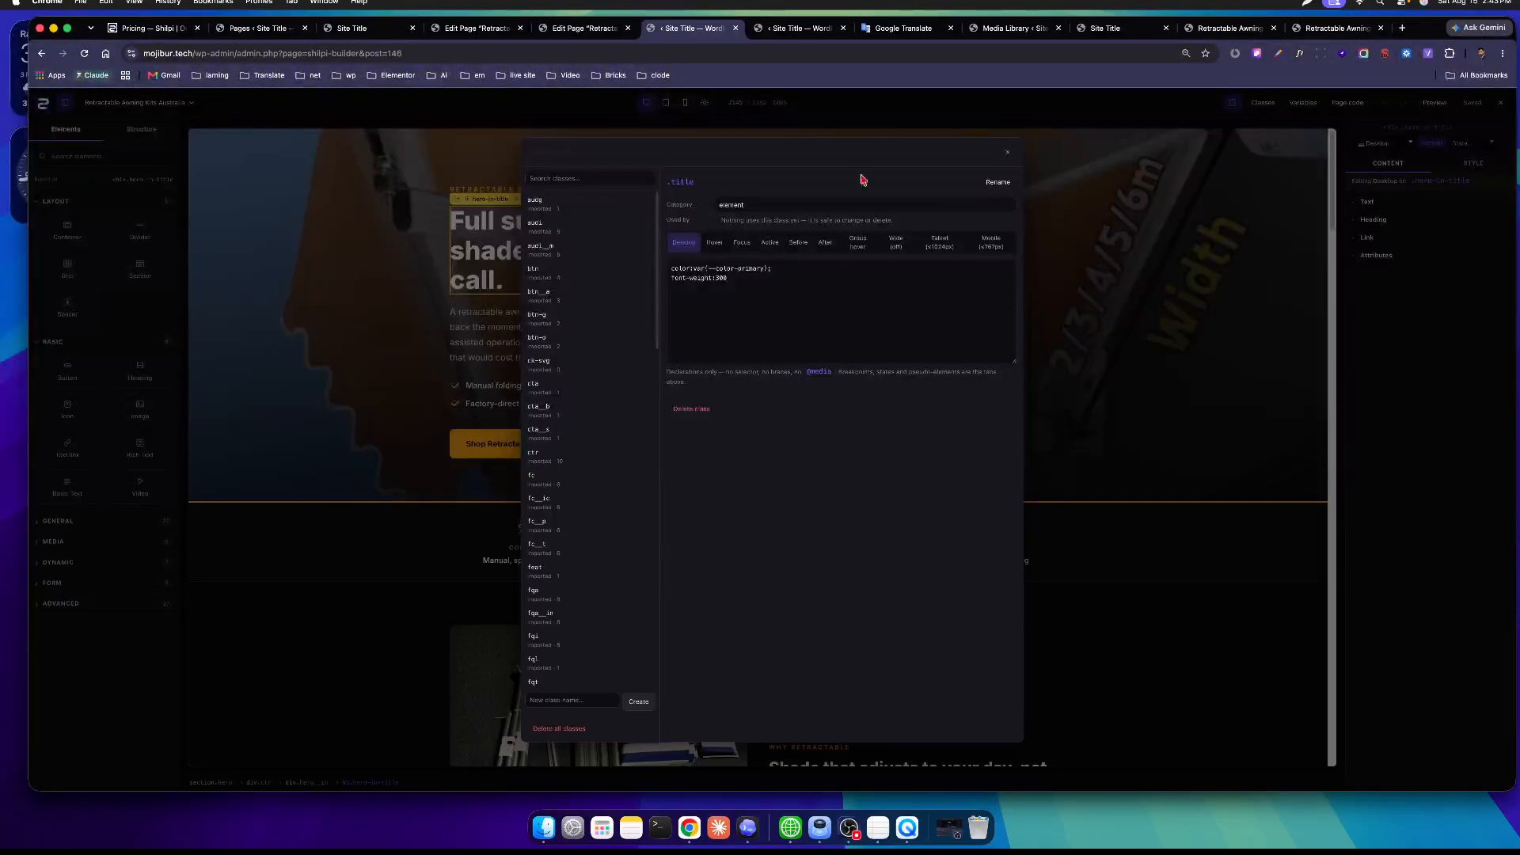
{"action": "left_click", "coordinate": [1009, 158]}
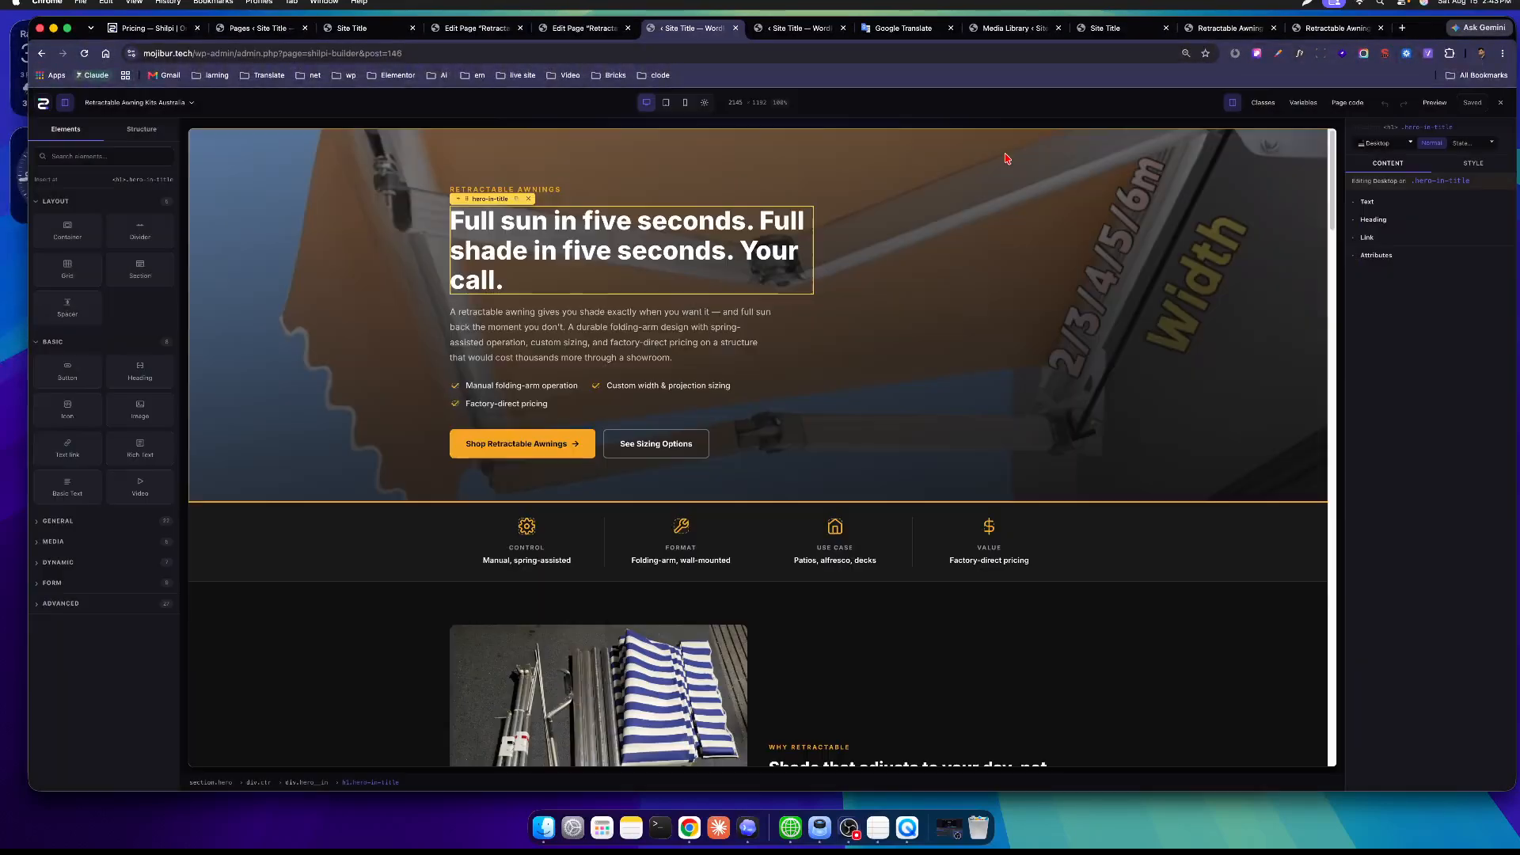
{"action": "left_click", "coordinate": [1305, 104]}
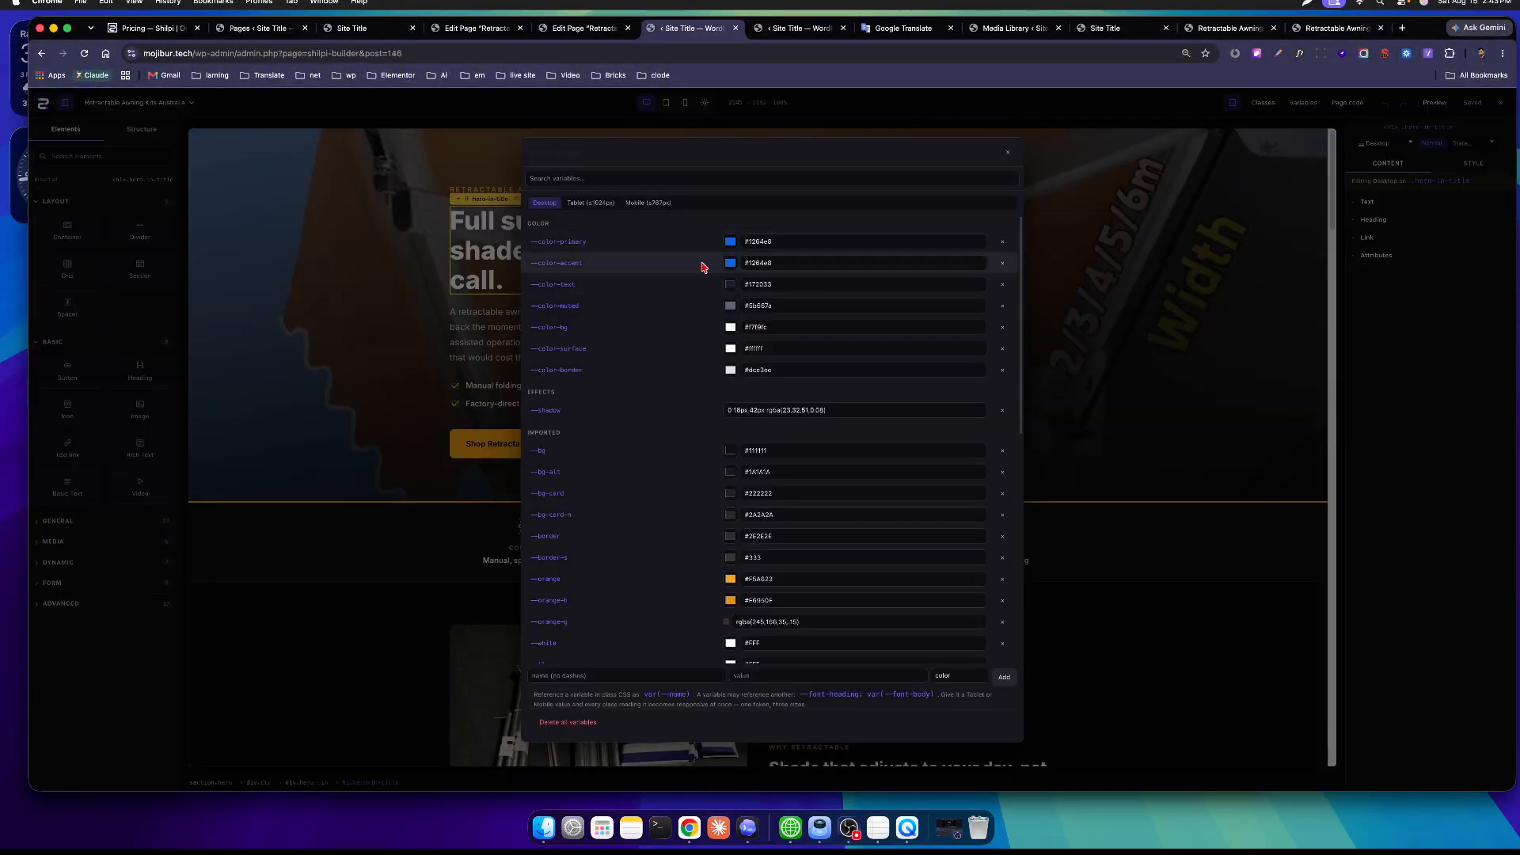
{"action": "scroll", "coordinate": [682, 465], "scroll_direction": "down", "scroll_amount": 5}
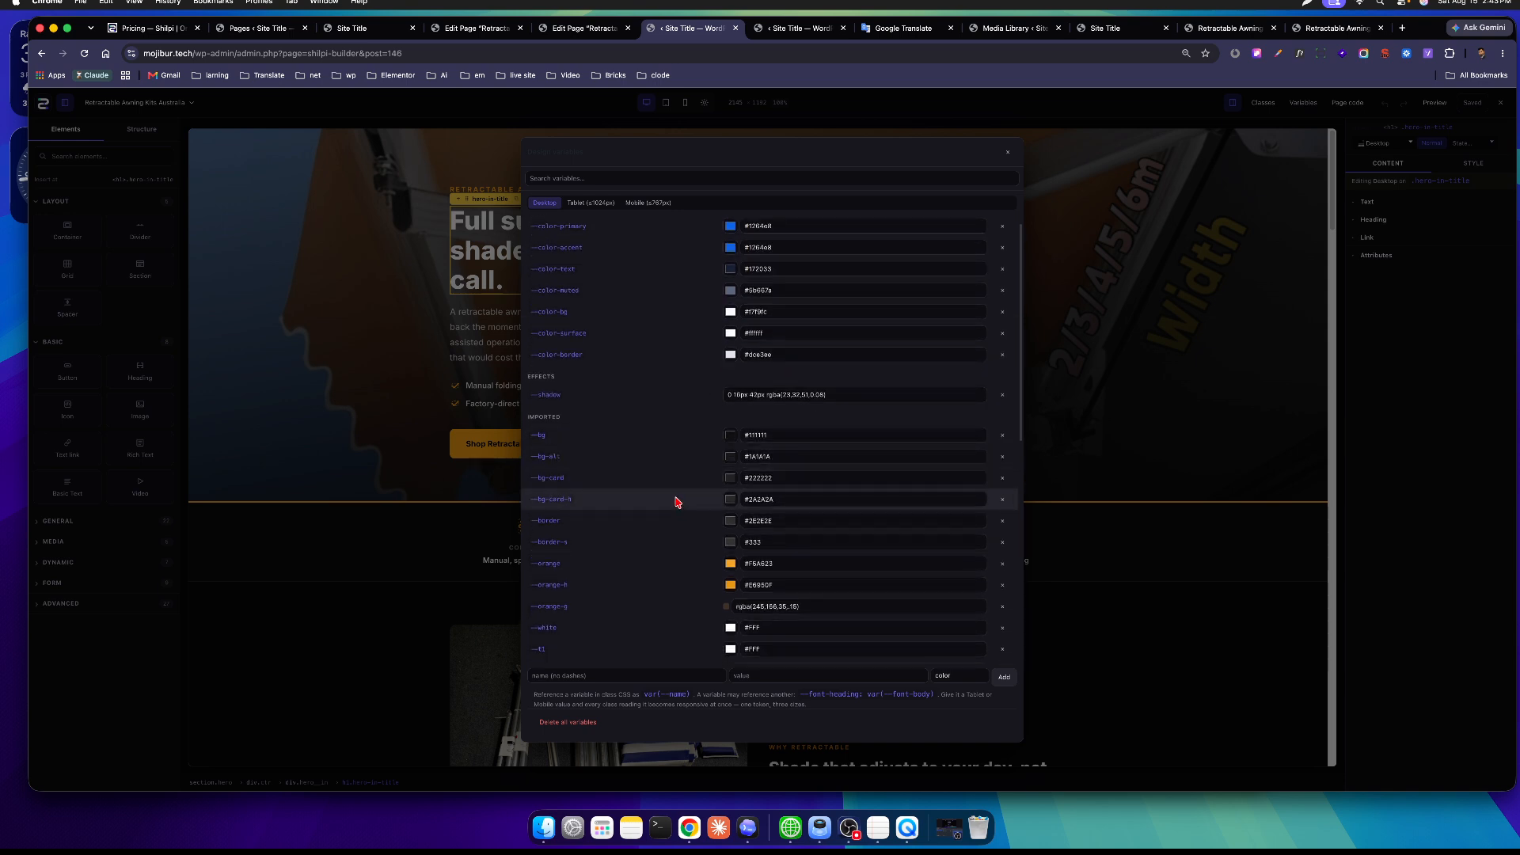
{"action": "scroll", "coordinate": [675, 441], "scroll_direction": "down", "scroll_amount": 3}
{"action": "scroll", "coordinate": [702, 401], "scroll_direction": "up", "scroll_amount": 10}
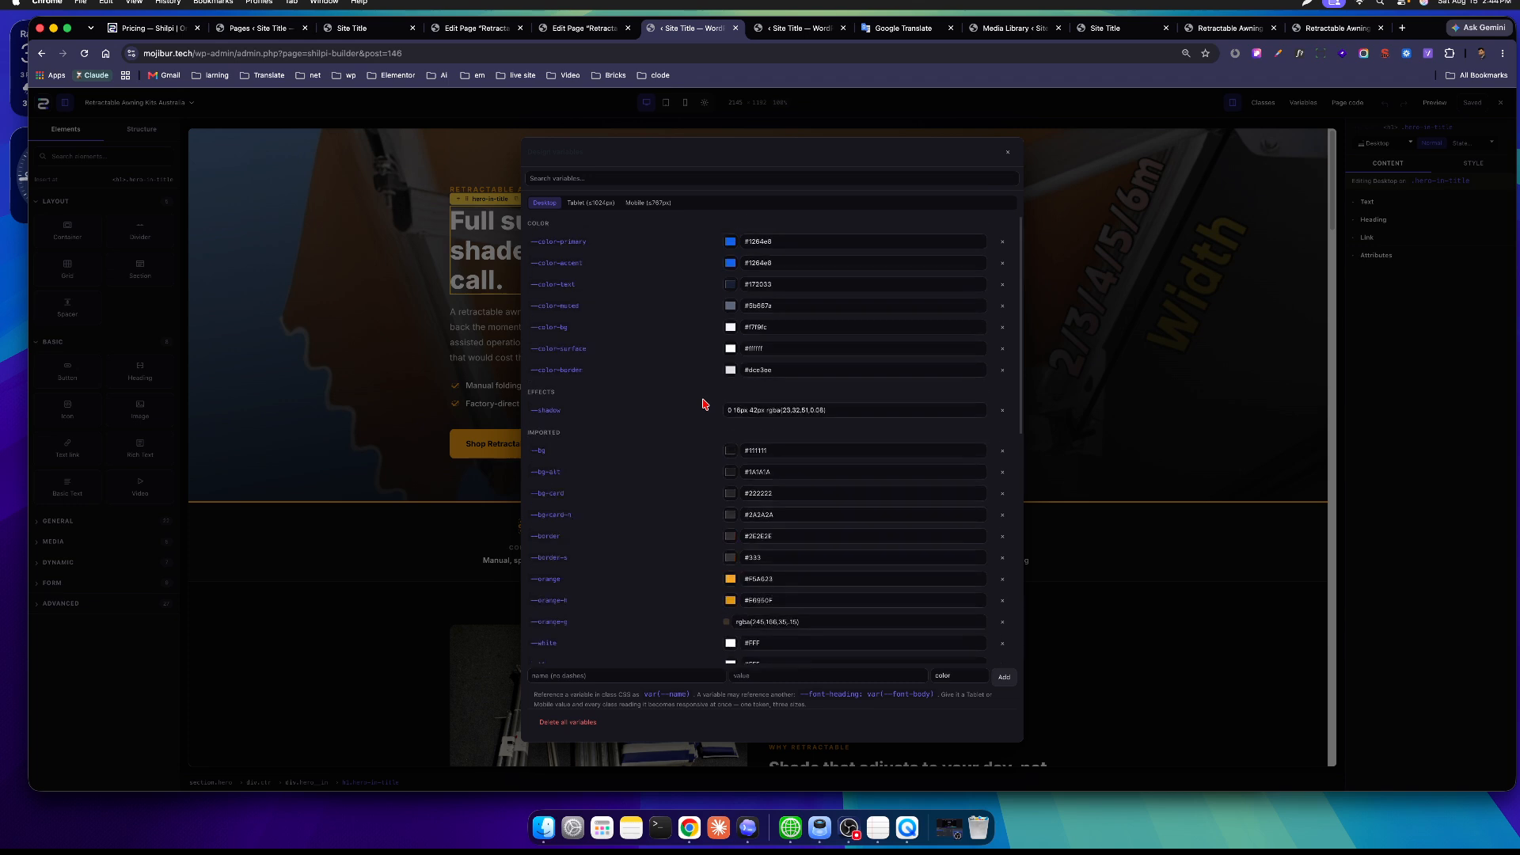
{"action": "left_click", "coordinate": [1008, 152]}
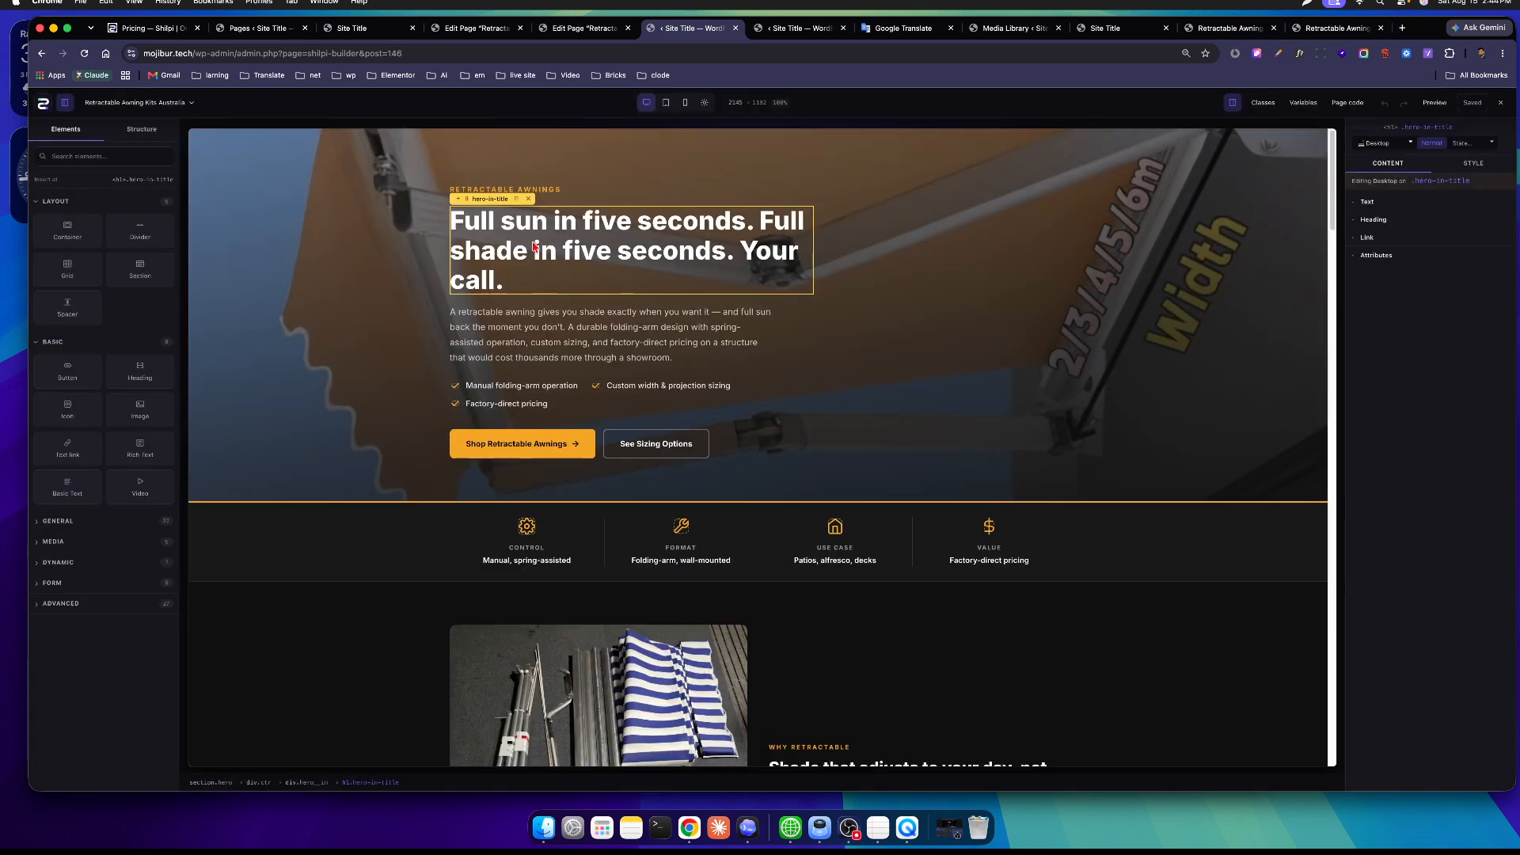
Set the --color-surface variable to red #d01818 in the builder's variables and return to the canvas.
{"action": "left_click", "coordinate": [1303, 104]}
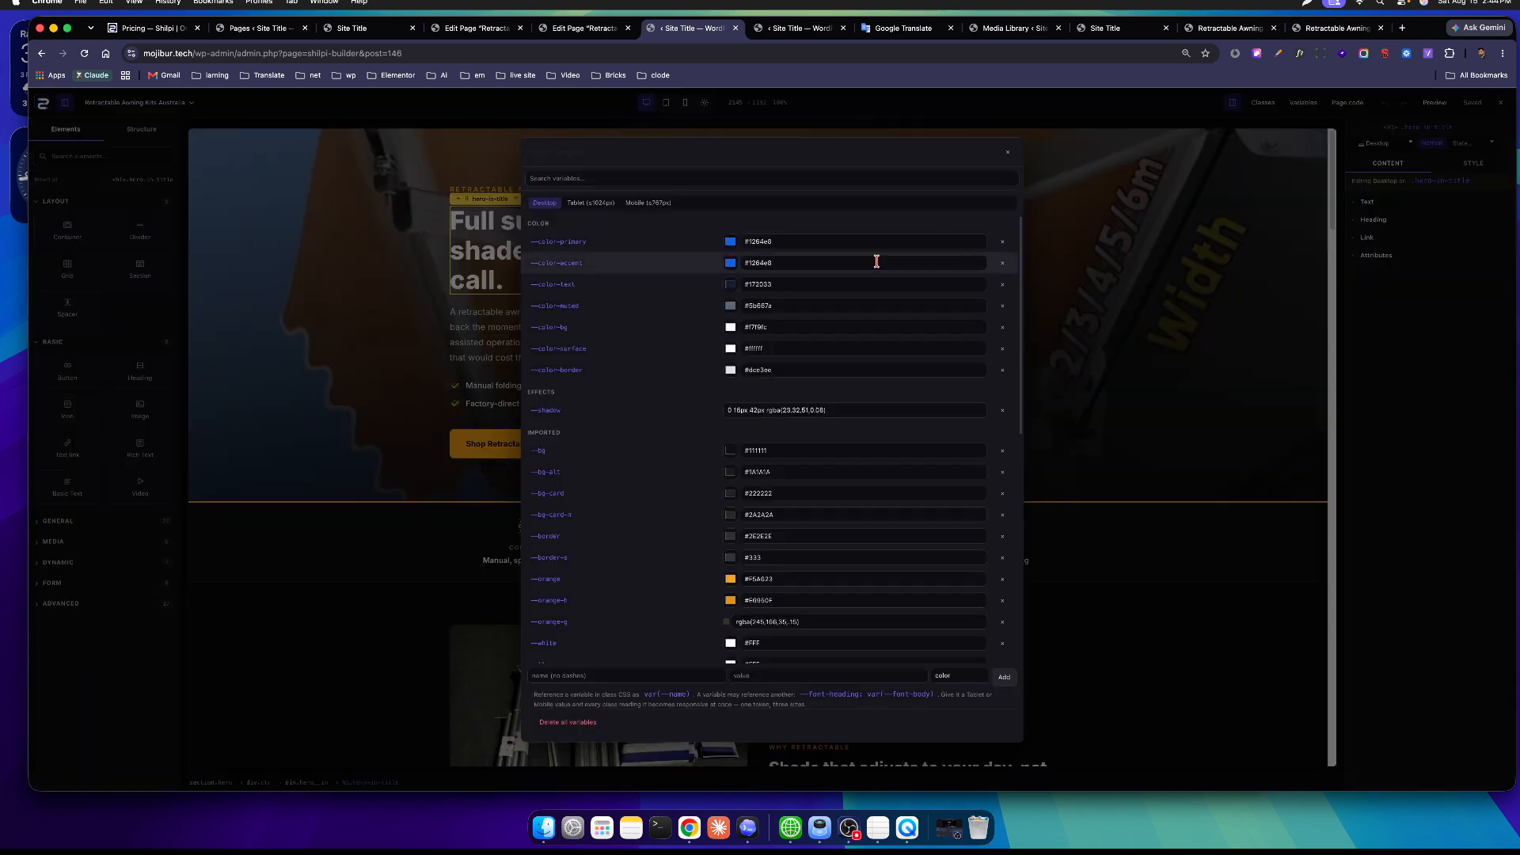
{"action": "left_click", "coordinate": [731, 350]}
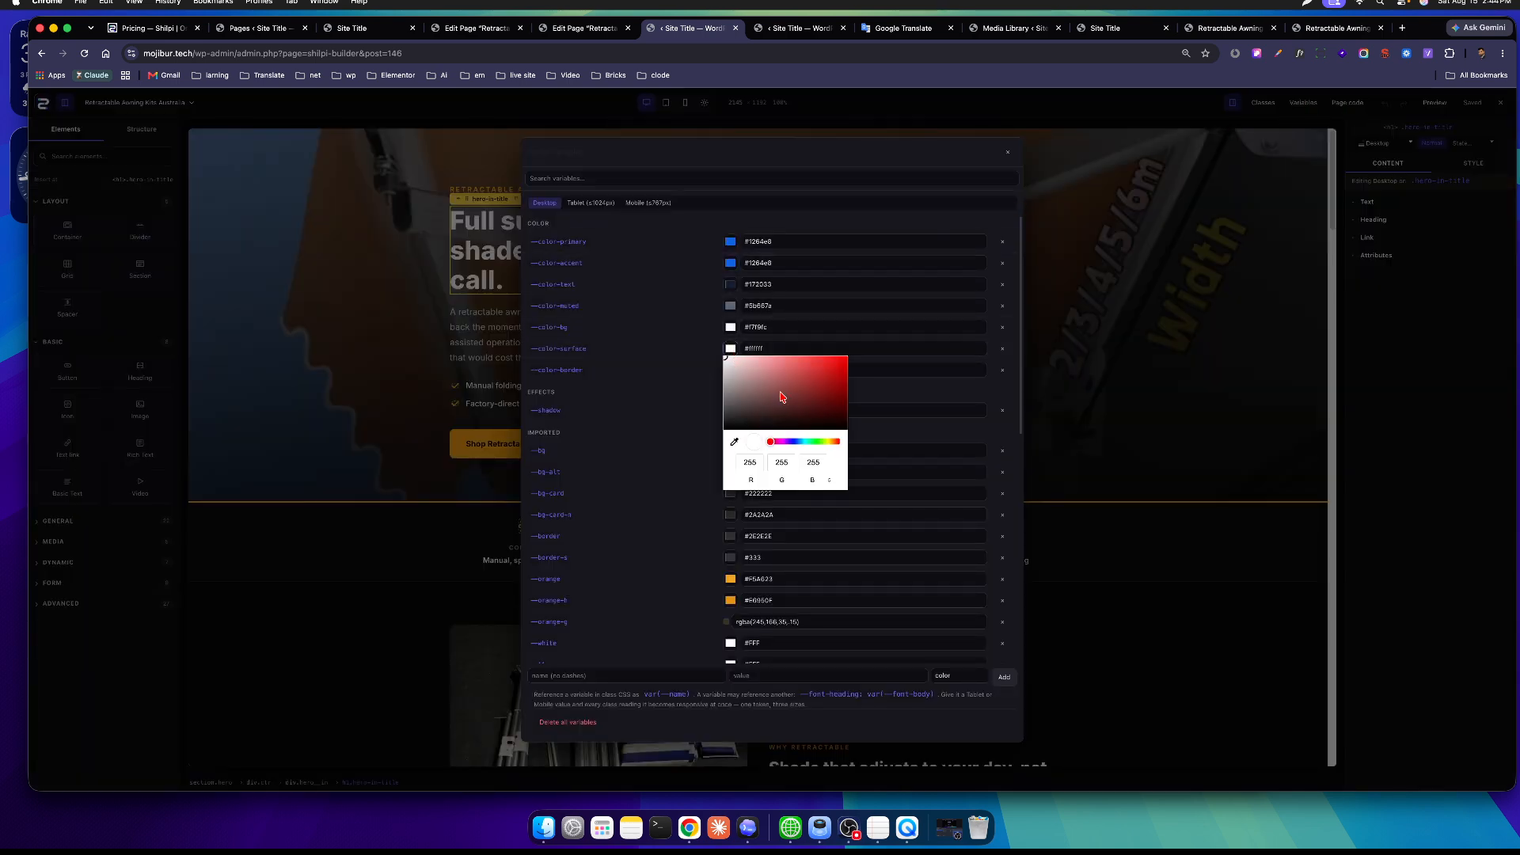
{"action": "left_click", "coordinate": [772, 369]}
{"action": "left_click_drag", "start_coordinate": [777, 367], "coordinate": [838, 364]}
{"action": "left_click", "coordinate": [734, 443]}
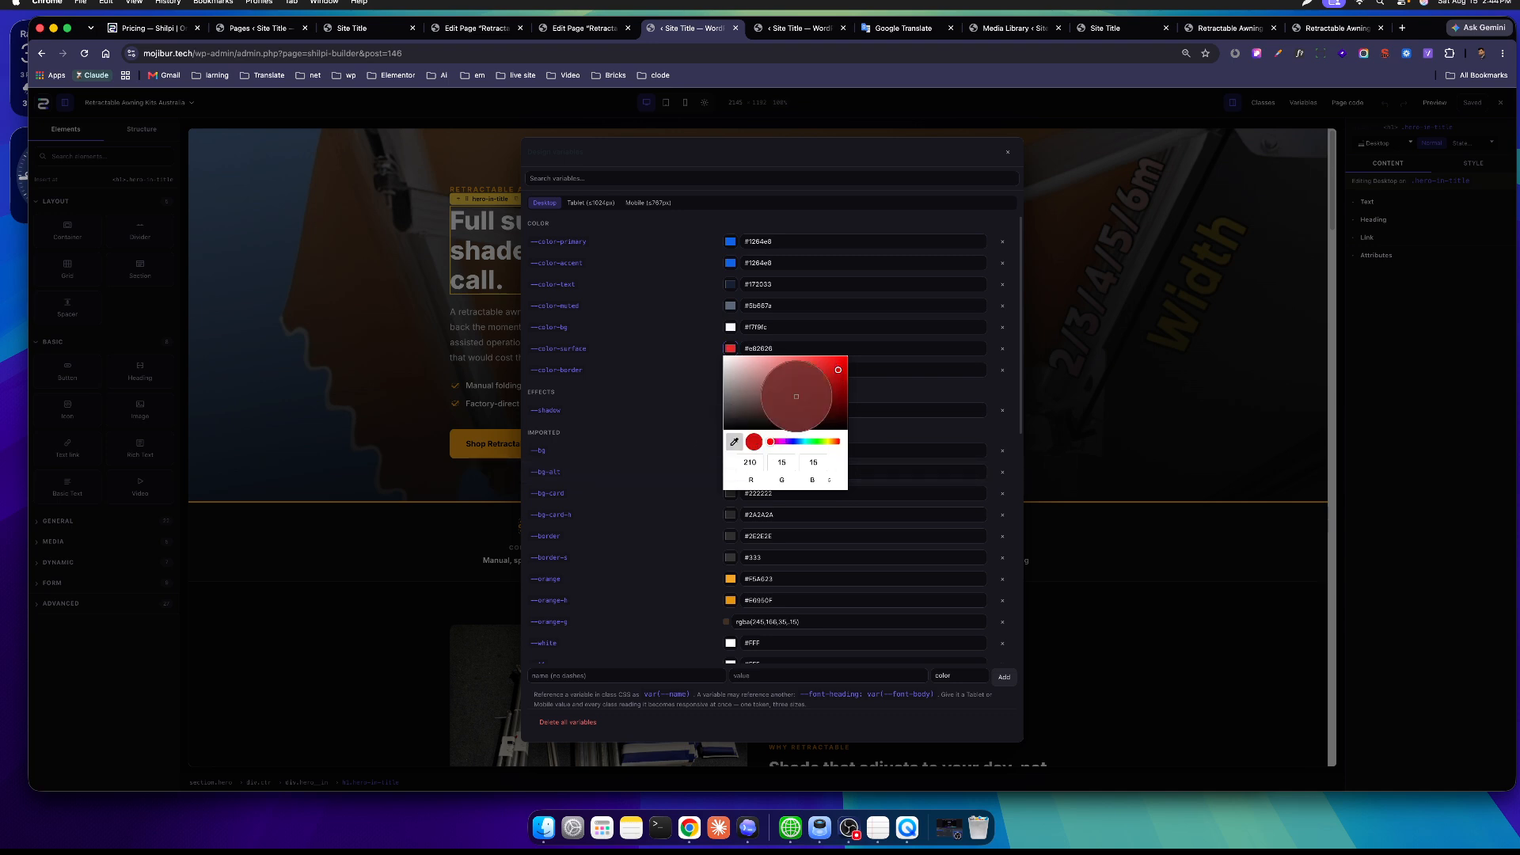
{"action": "left_click", "coordinate": [831, 367]}
{"action": "left_click", "coordinate": [694, 345]}
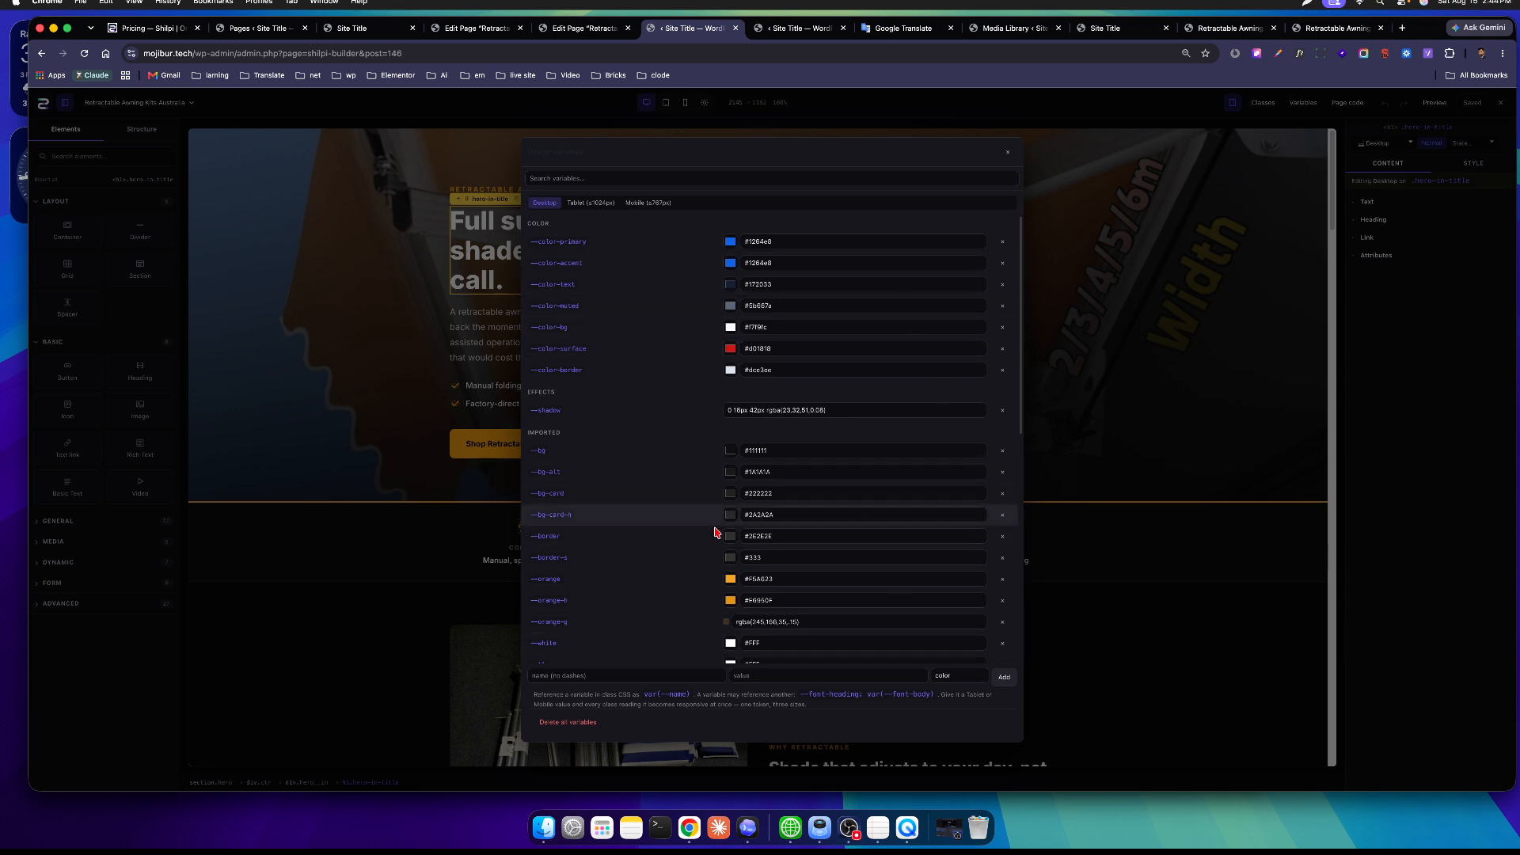
{"action": "left_click", "coordinate": [815, 351]}
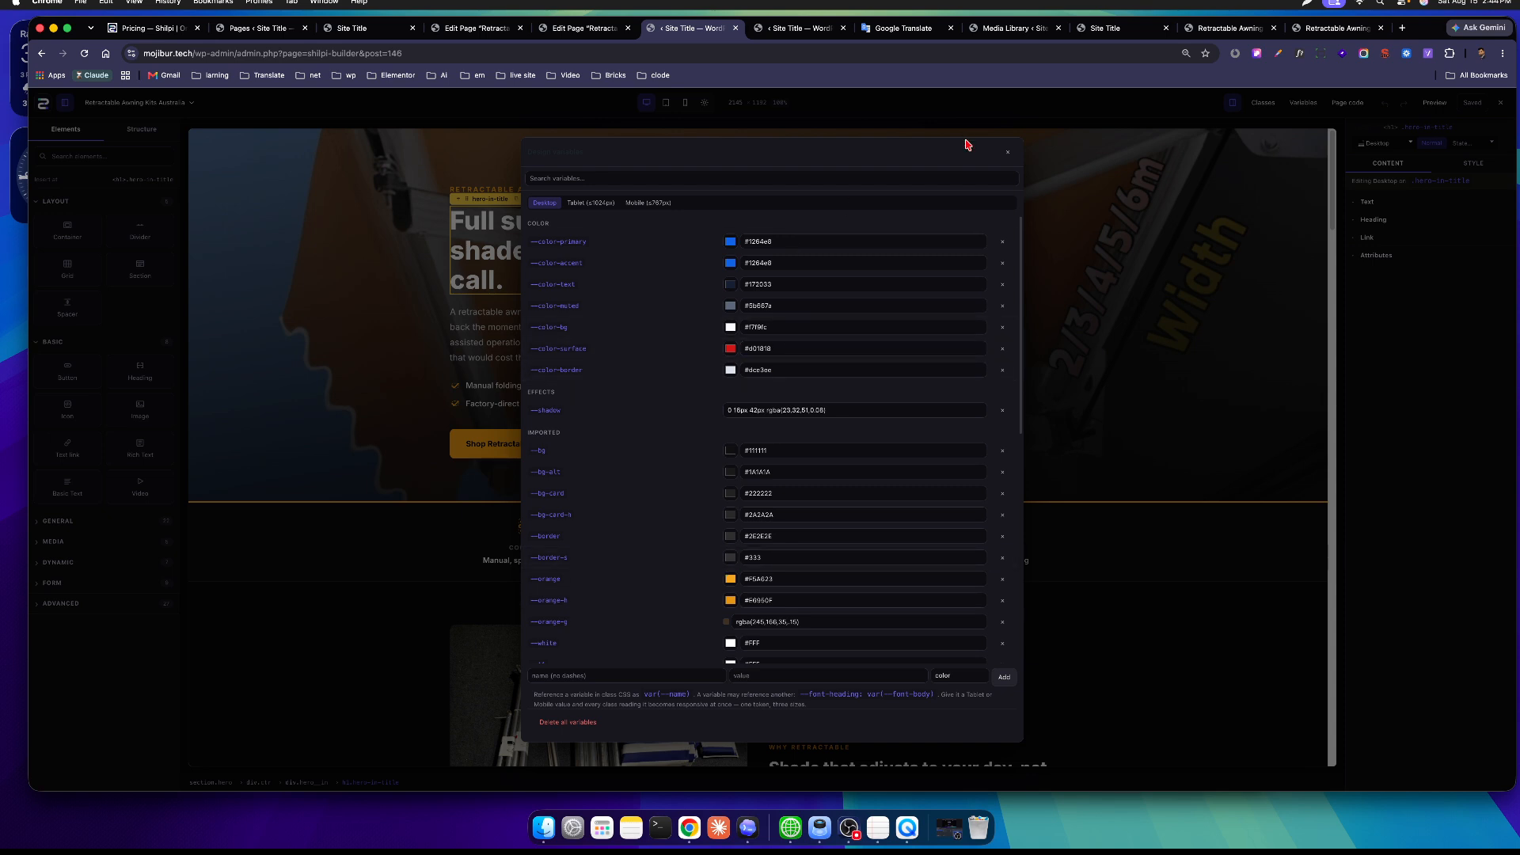
{"action": "left_click", "coordinate": [1006, 152]}
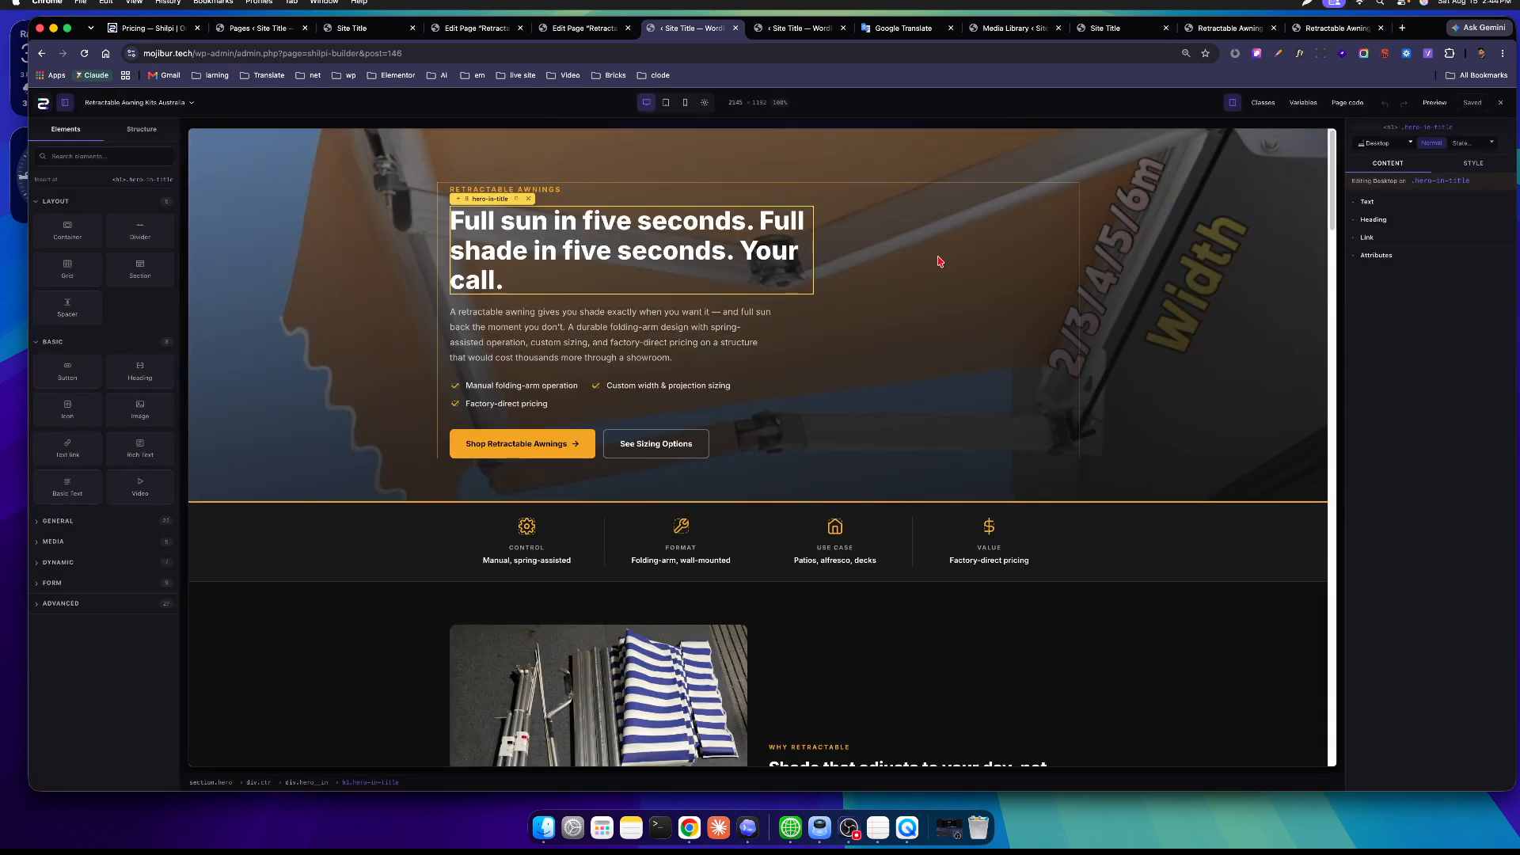
Save the page, look through its sections in the live preview, and return to the builder.
{"action": "left_click", "coordinate": [1473, 103]}
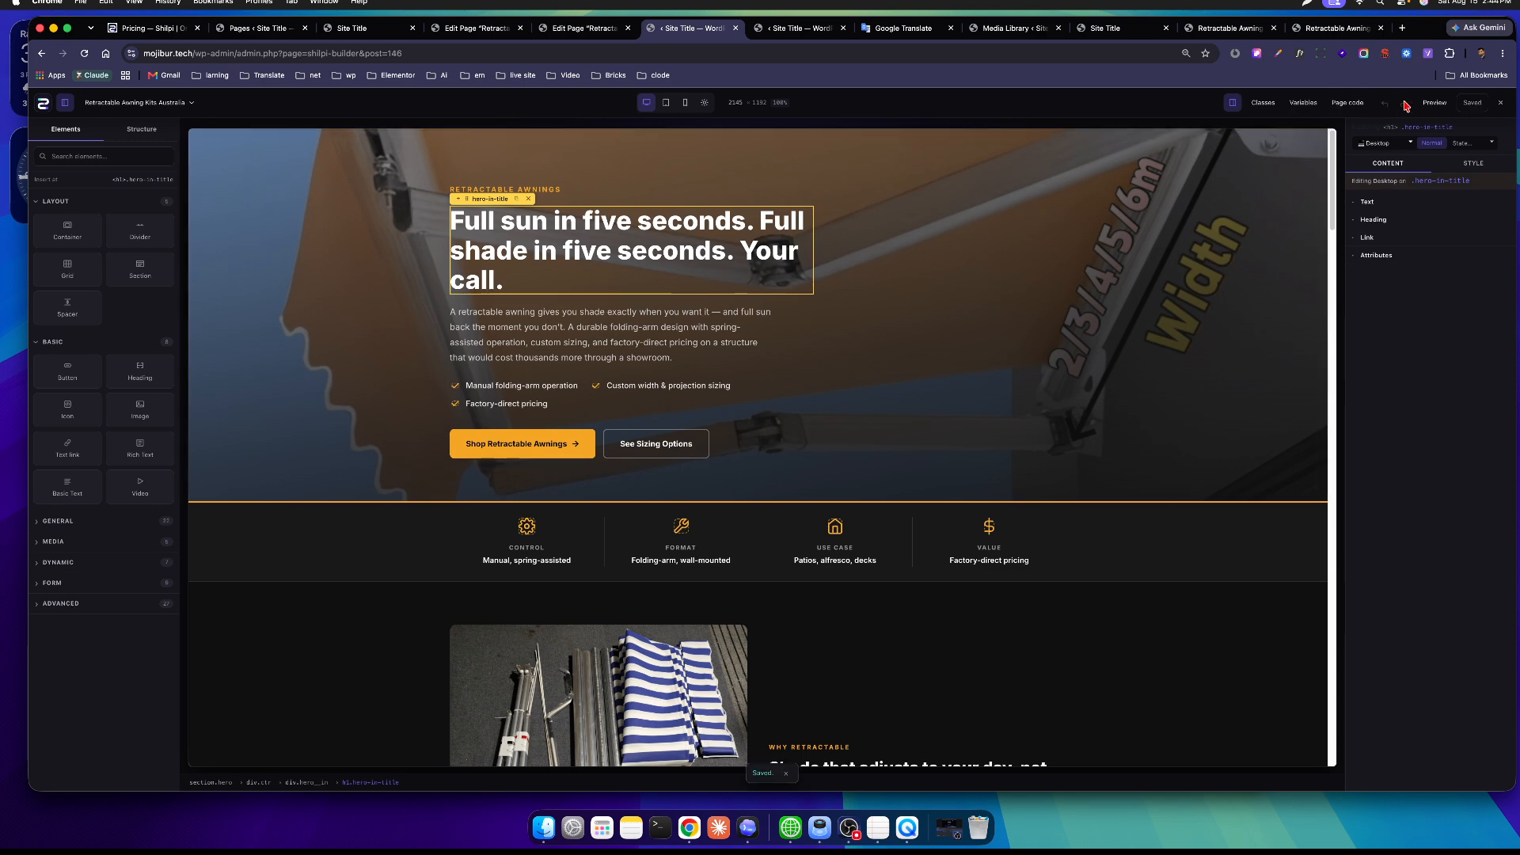
{"action": "left_click", "coordinate": [1435, 102]}
{"action": "scroll", "coordinate": [664, 343], "scroll_direction": "down", "scroll_amount": 20}
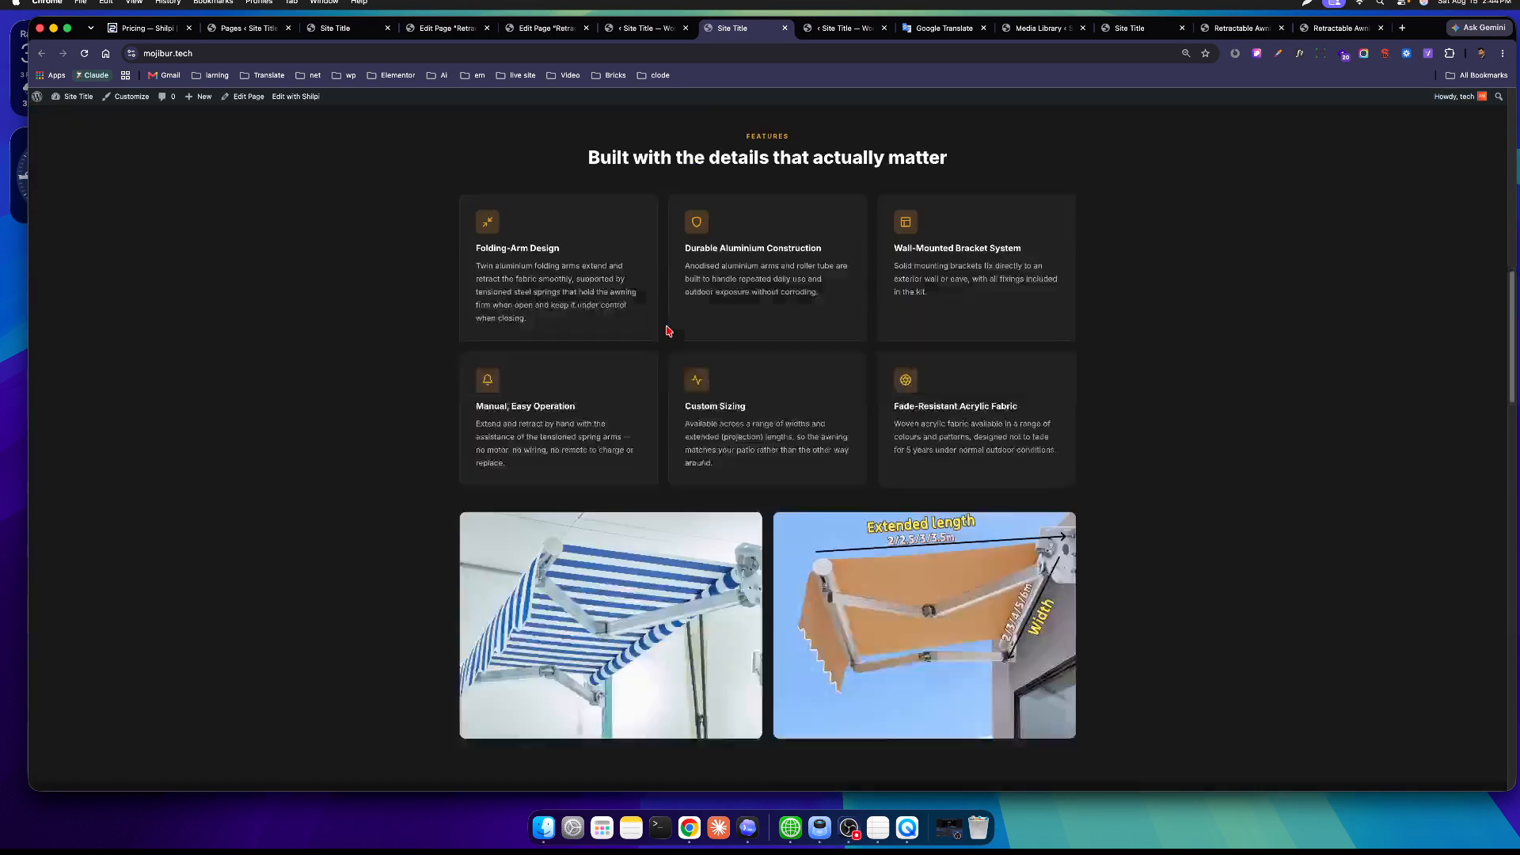
{"action": "scroll", "coordinate": [853, 345], "scroll_direction": "up", "scroll_amount": 8}
{"action": "scroll", "coordinate": [854, 345], "scroll_direction": "up", "scroll_amount": 20}
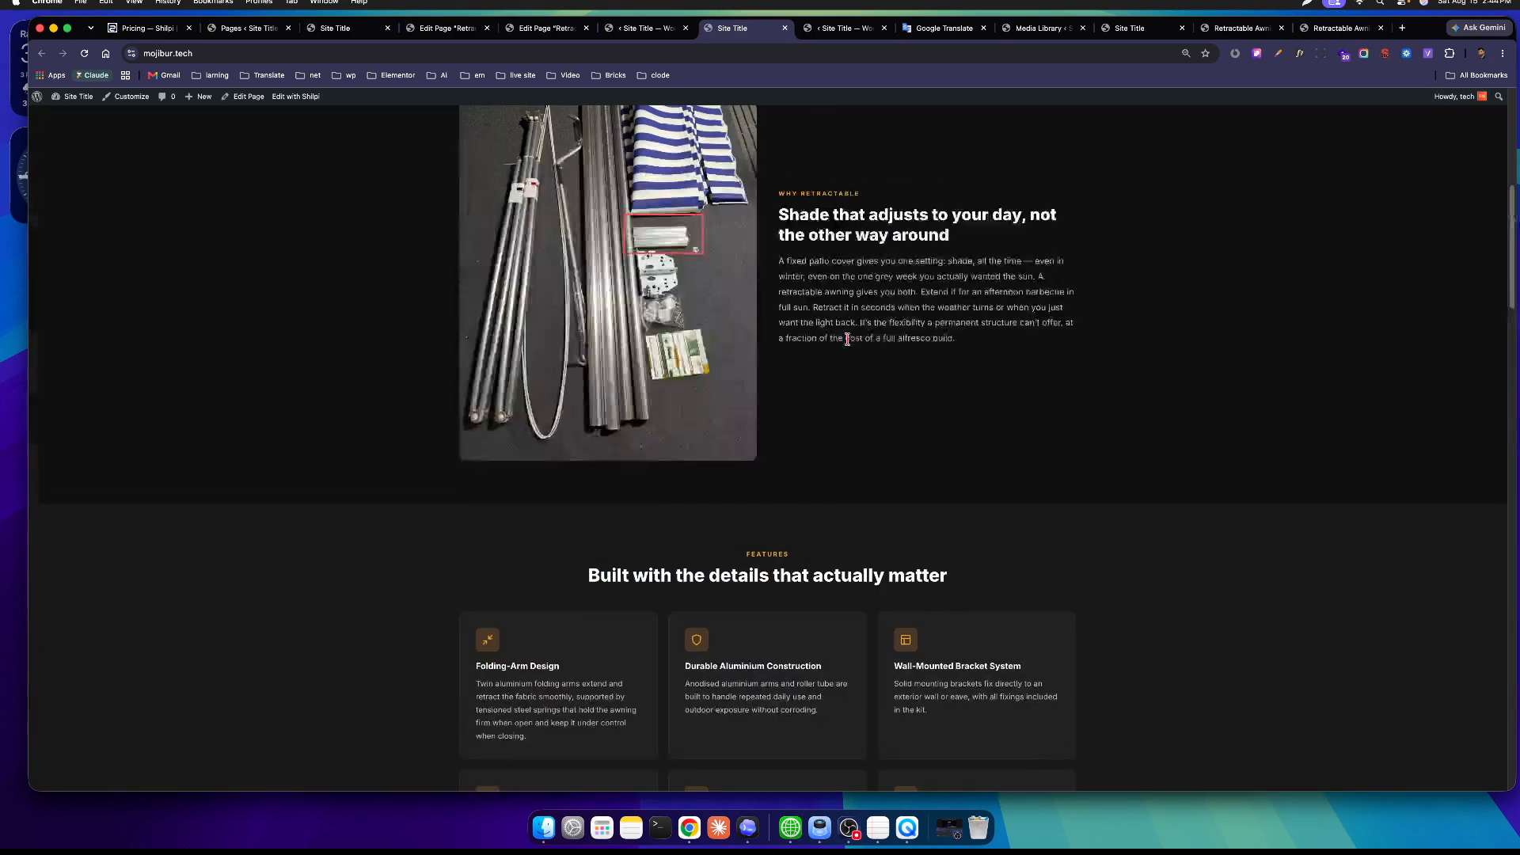
{"action": "left_click", "coordinate": [646, 28]}
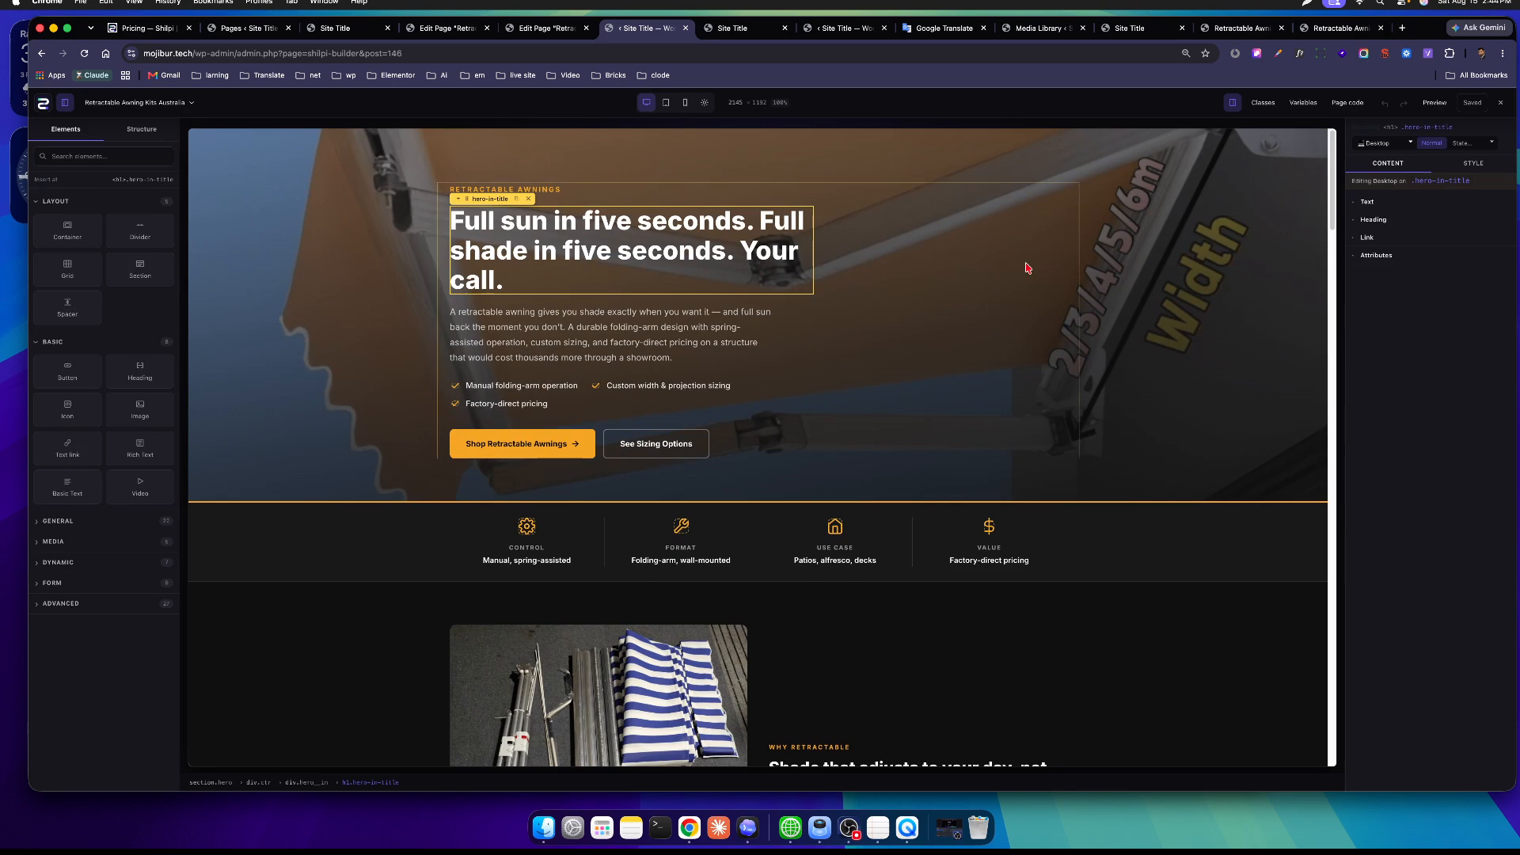
Compare the CSS rules that style the hero heading, including .hero h1 and its typography values.
{"action": "left_click", "coordinate": [1478, 169]}
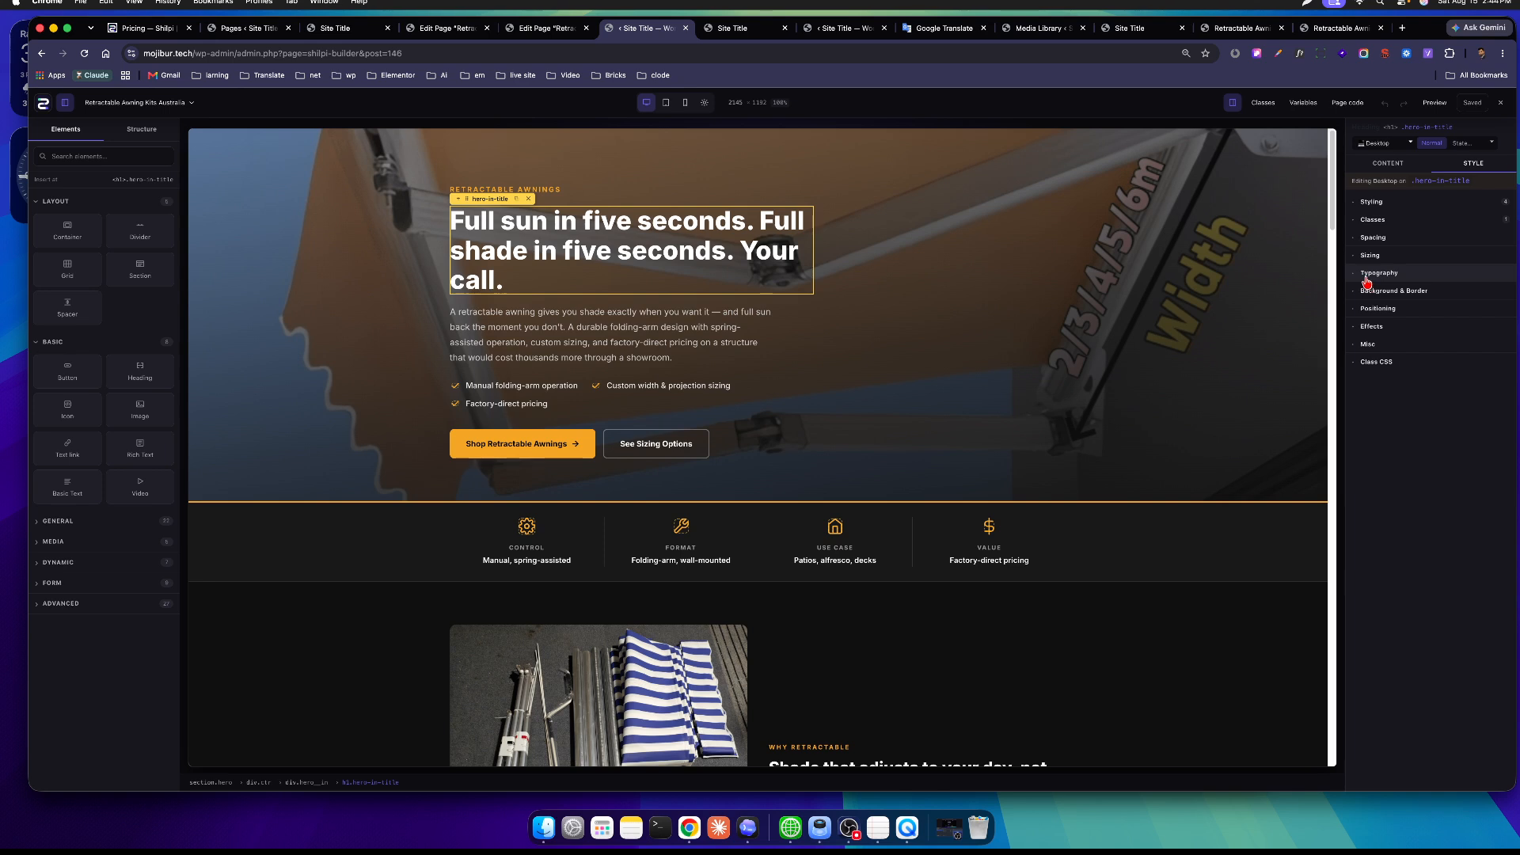
{"action": "left_click", "coordinate": [1401, 203]}
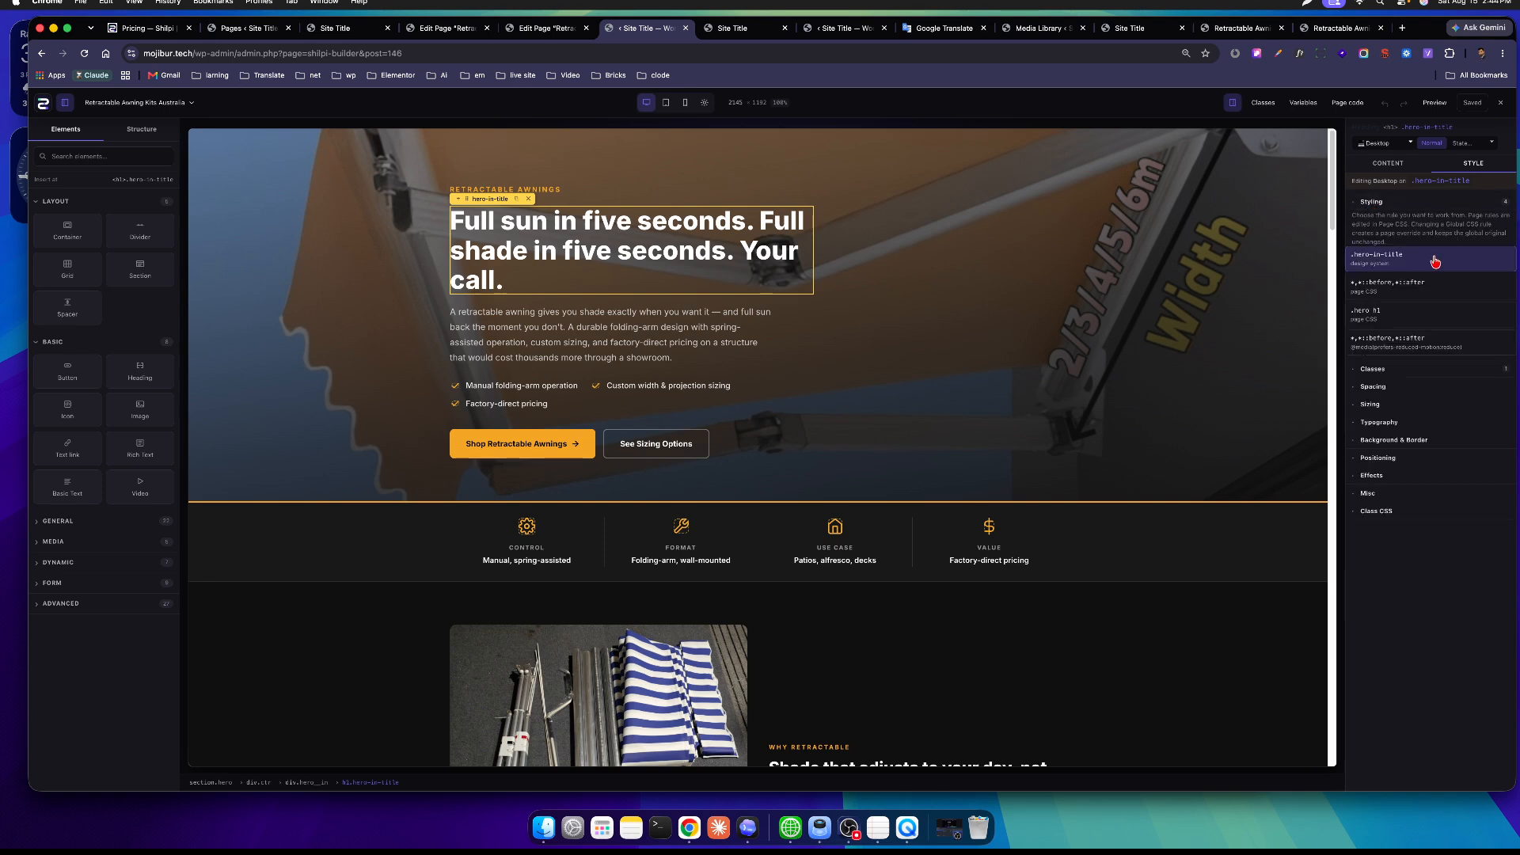
{"action": "left_click", "coordinate": [1445, 290]}
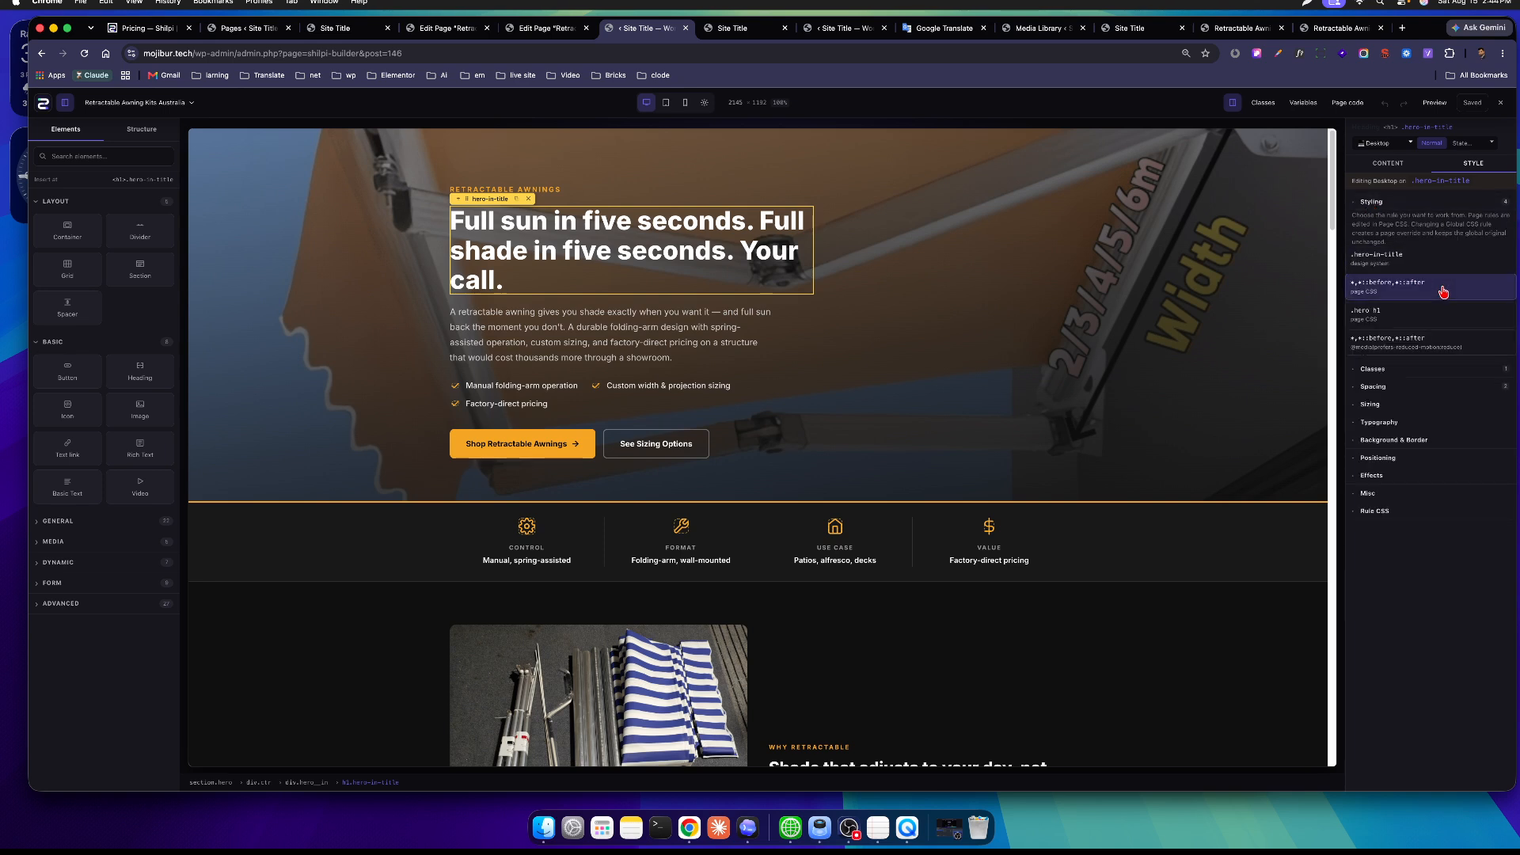
{"action": "left_click", "coordinate": [1429, 317]}
{"action": "left_click", "coordinate": [1373, 426]}
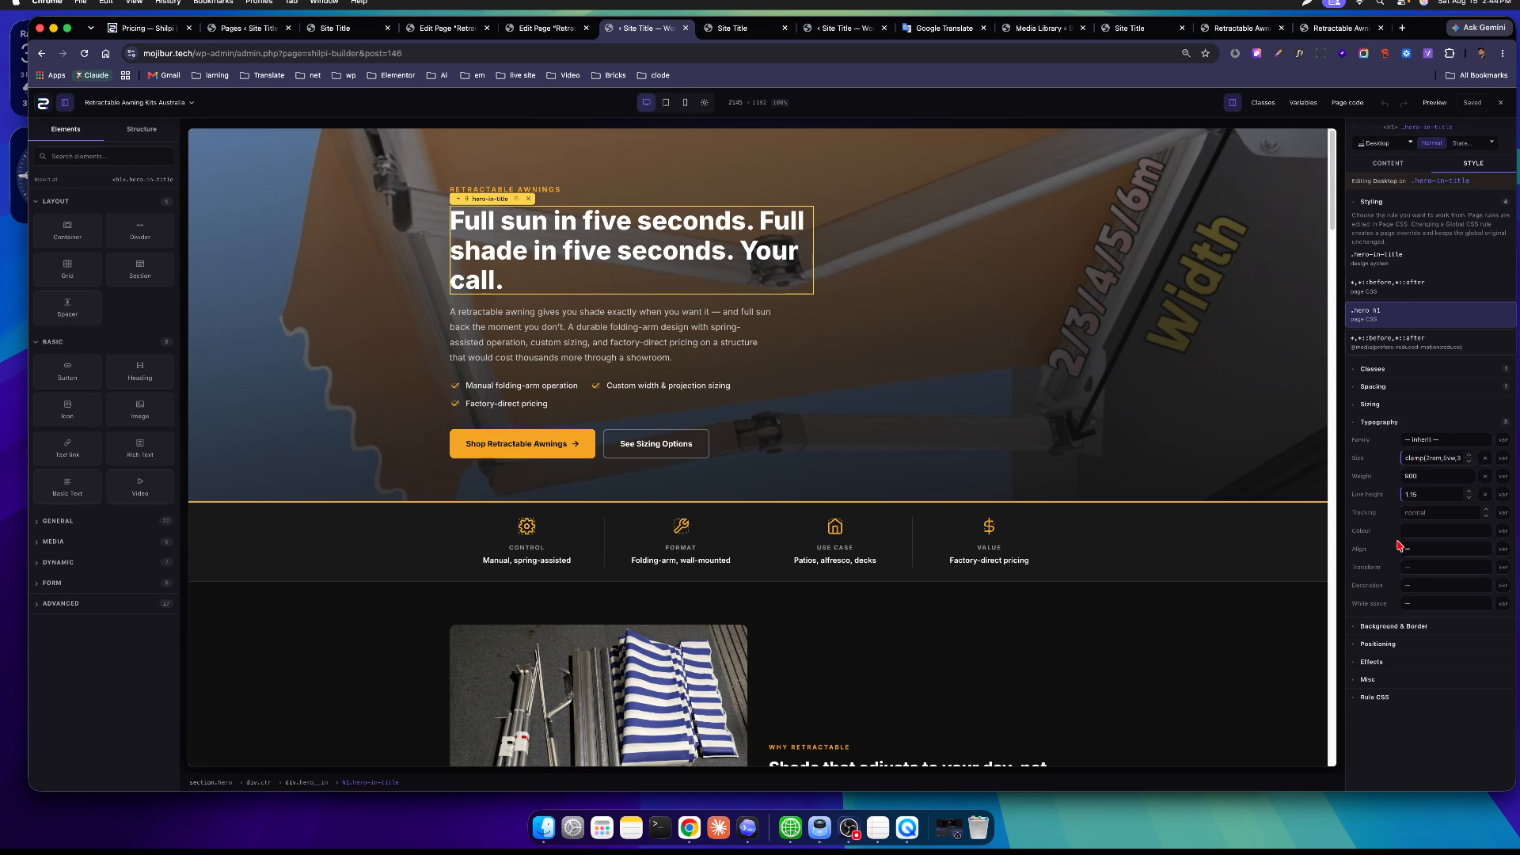
{"action": "left_click", "coordinate": [1398, 345]}
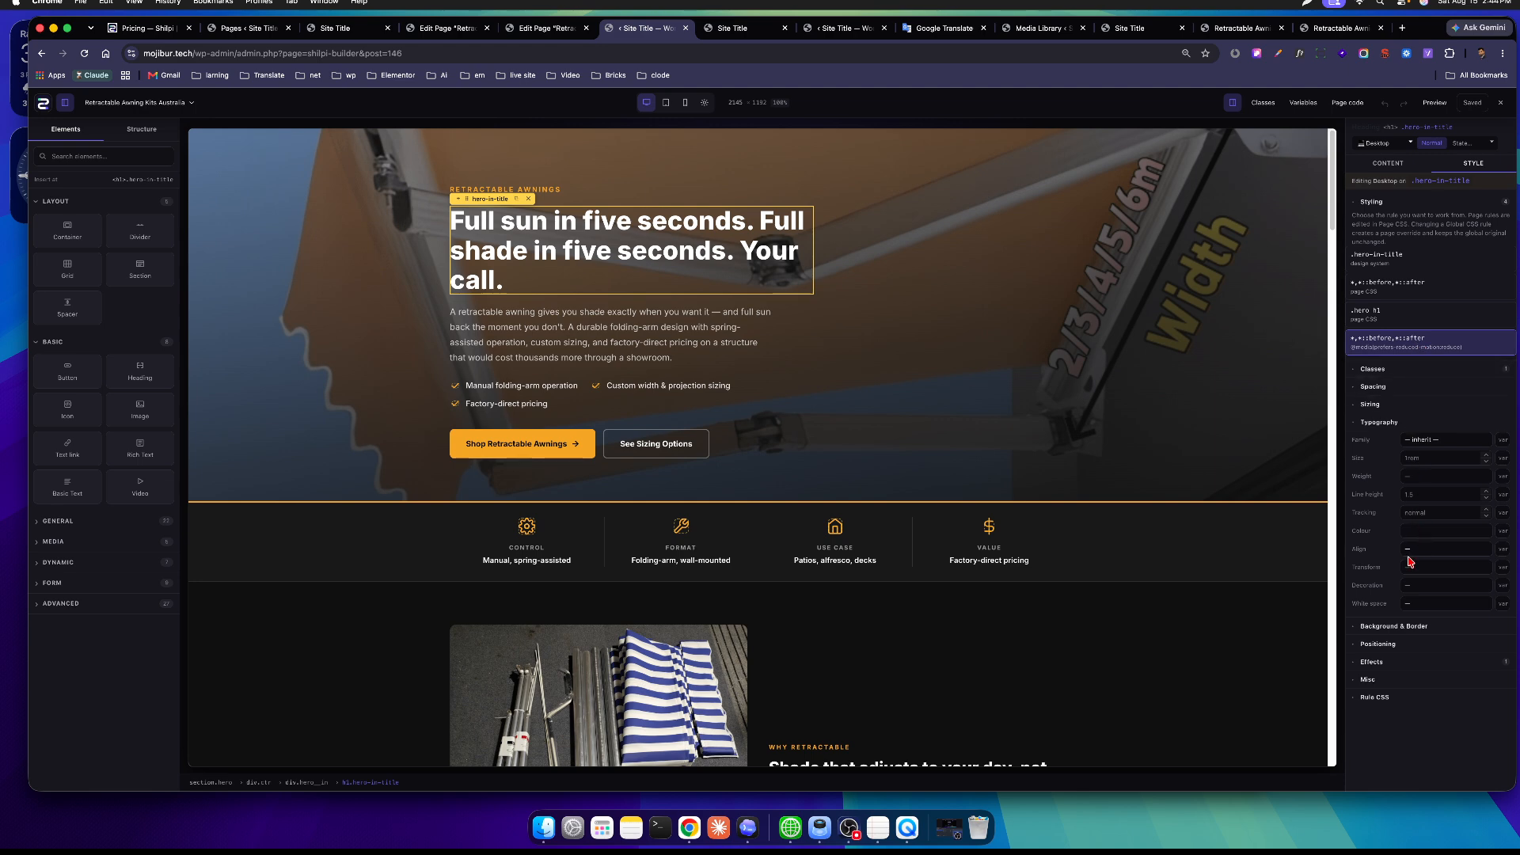
{"action": "left_click", "coordinate": [1418, 315]}
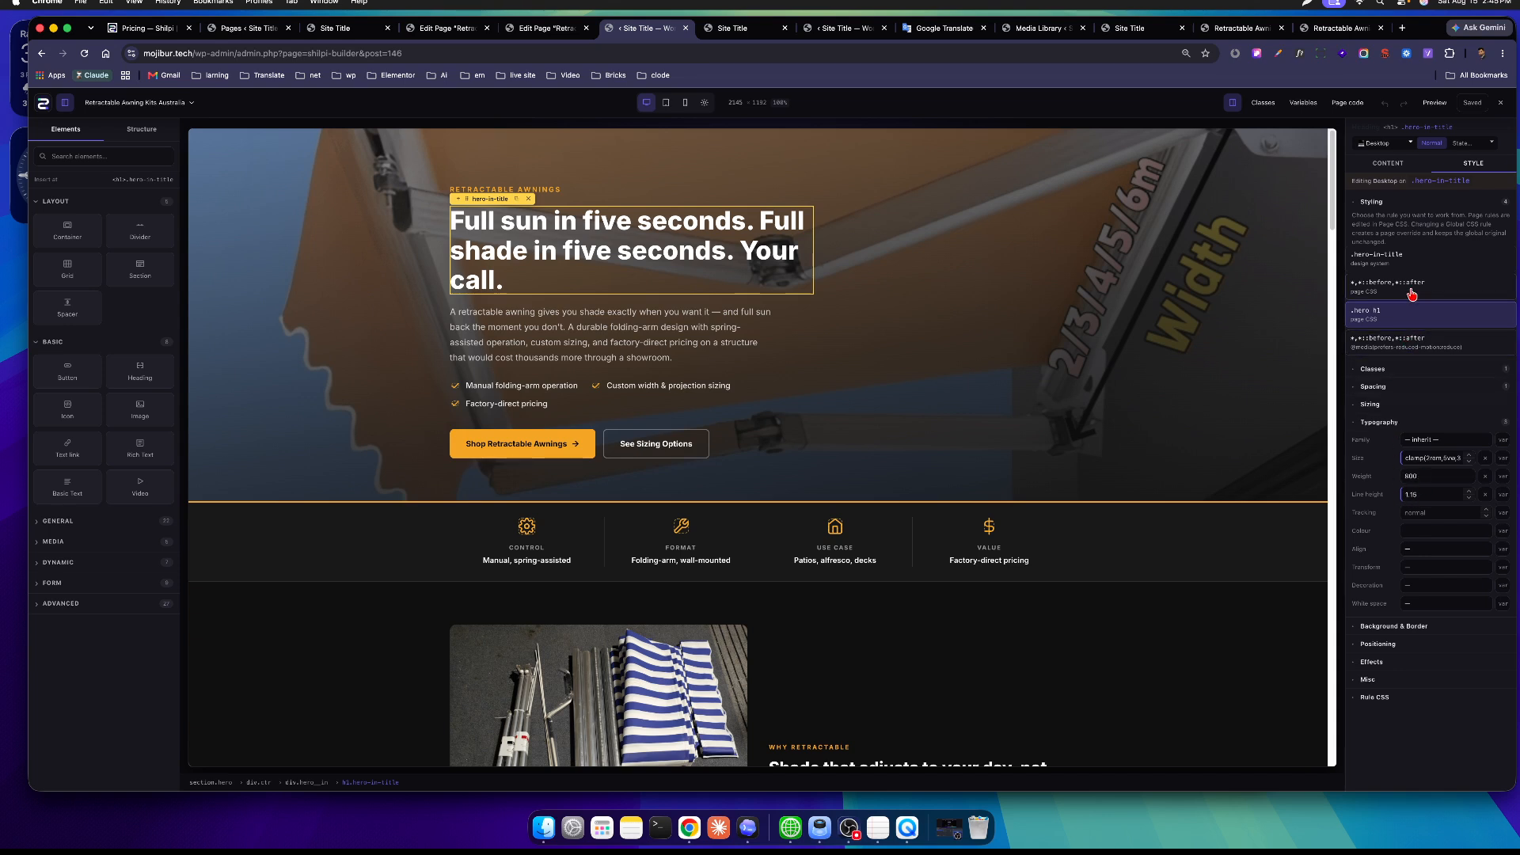
{"action": "left_click", "coordinate": [1430, 287]}
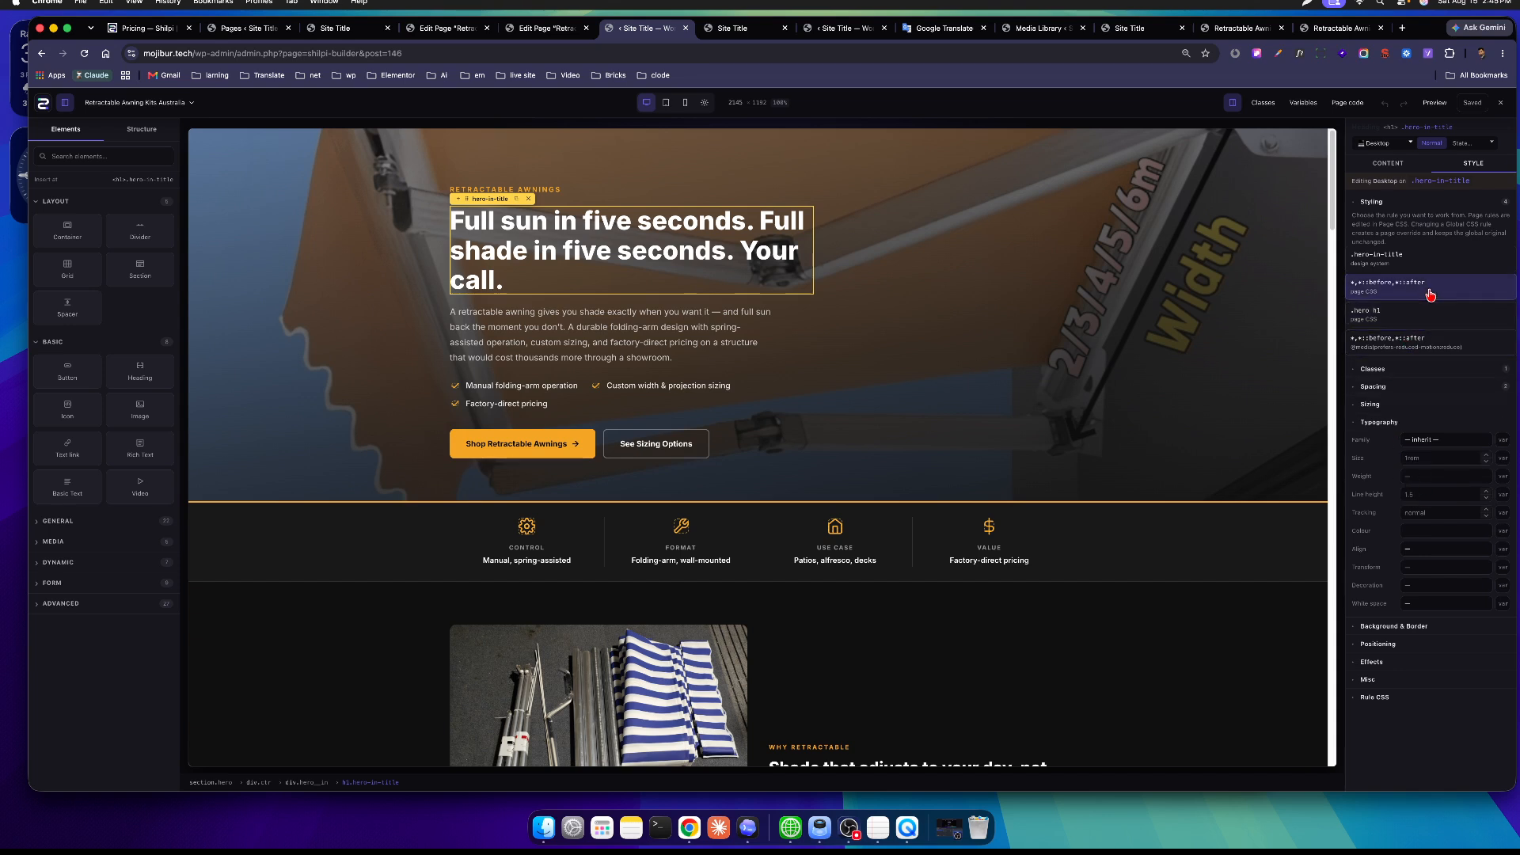
{"action": "left_click", "coordinate": [1421, 262]}
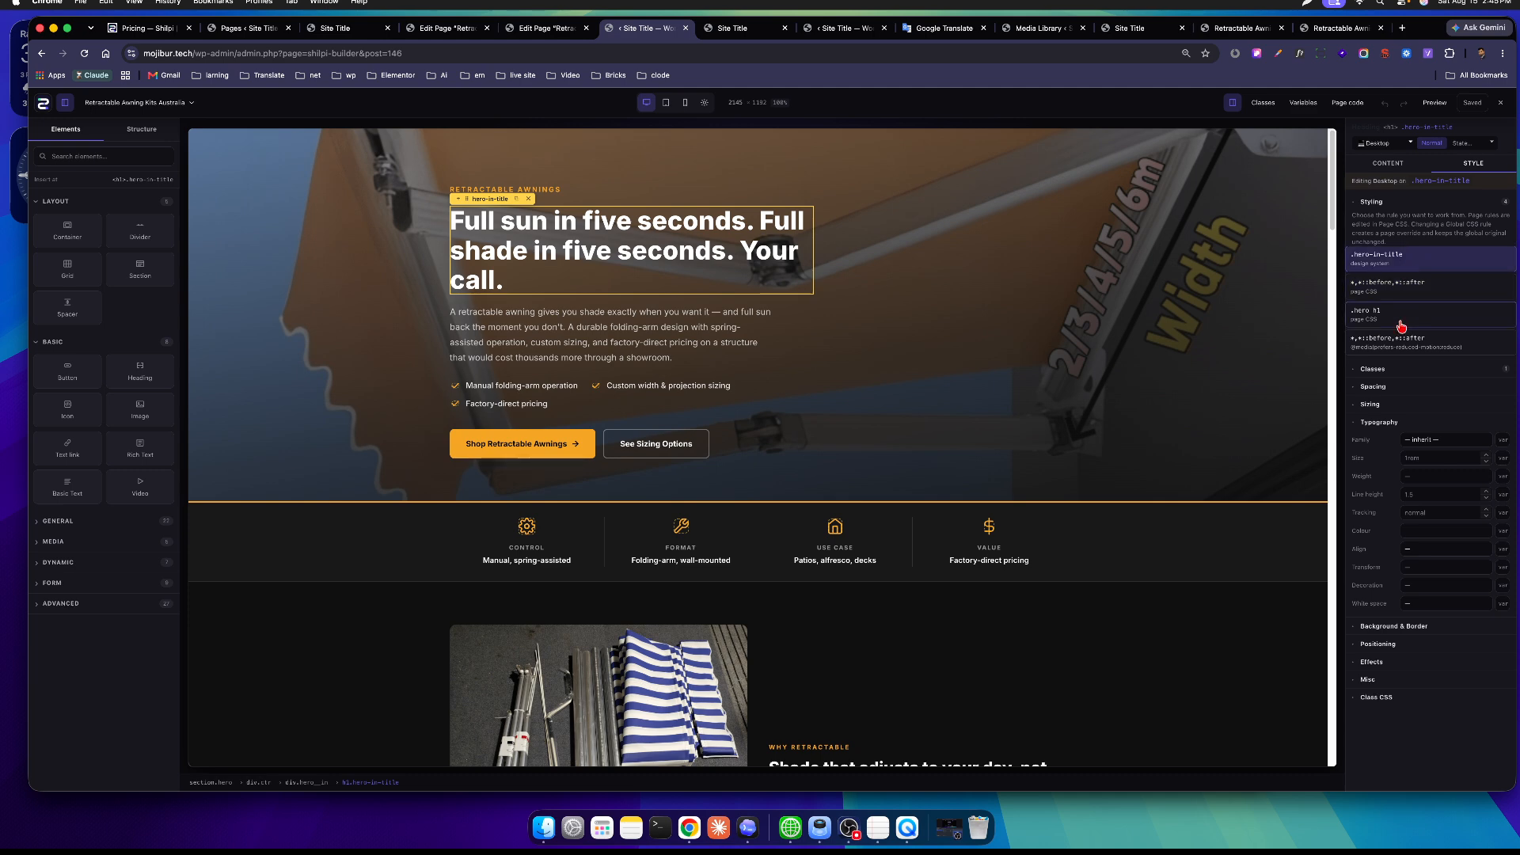
Look at the background, border and positioning options of the hero heading's class.
{"action": "left_click", "coordinate": [1374, 627]}
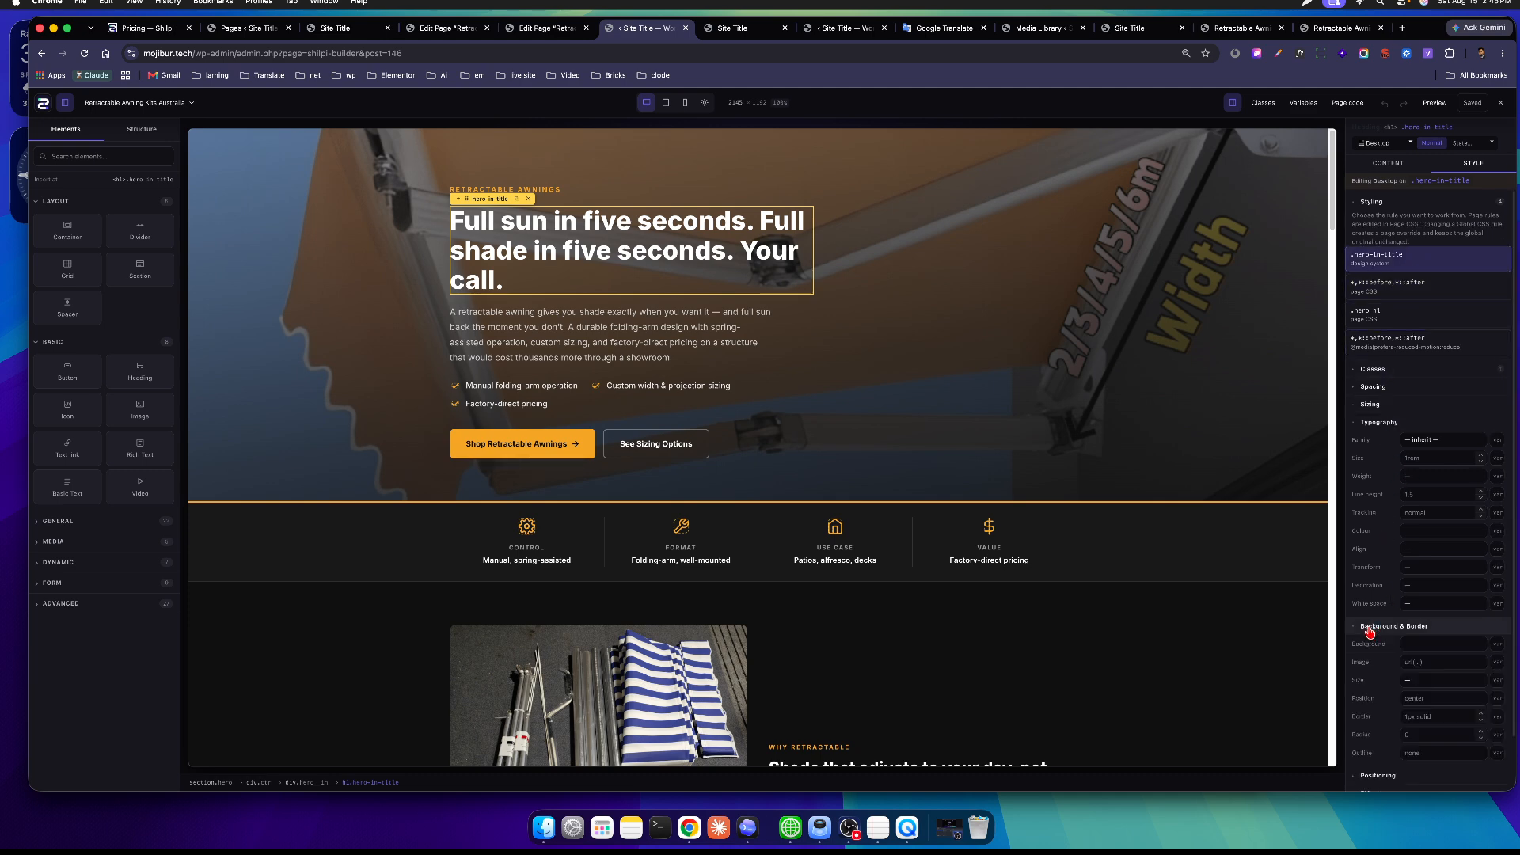
{"action": "left_click", "coordinate": [1370, 630]}
{"action": "left_click", "coordinate": [1369, 646]}
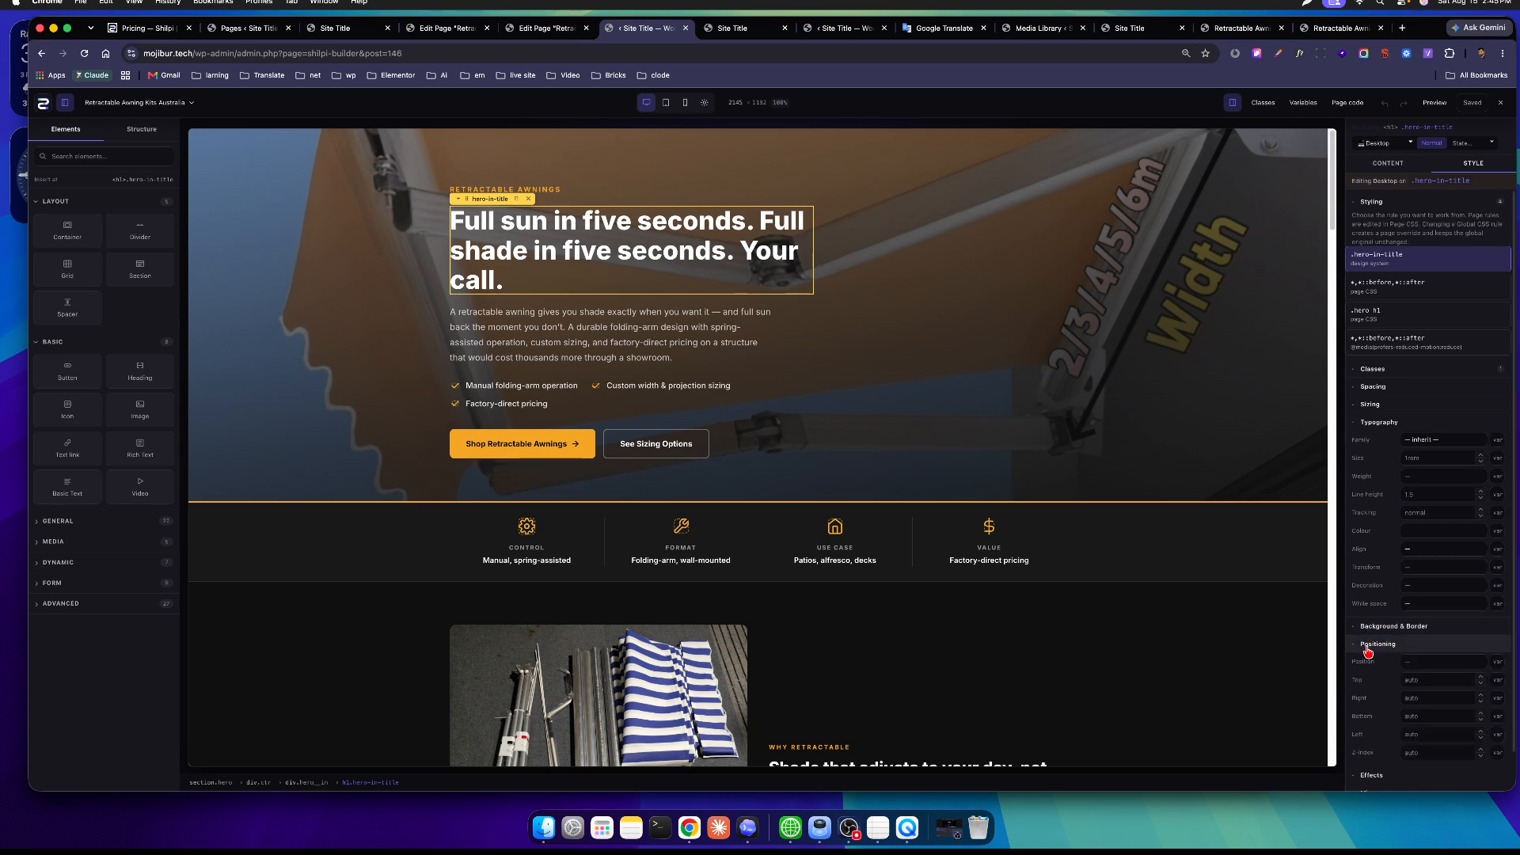
{"action": "left_click", "coordinate": [1369, 645]}
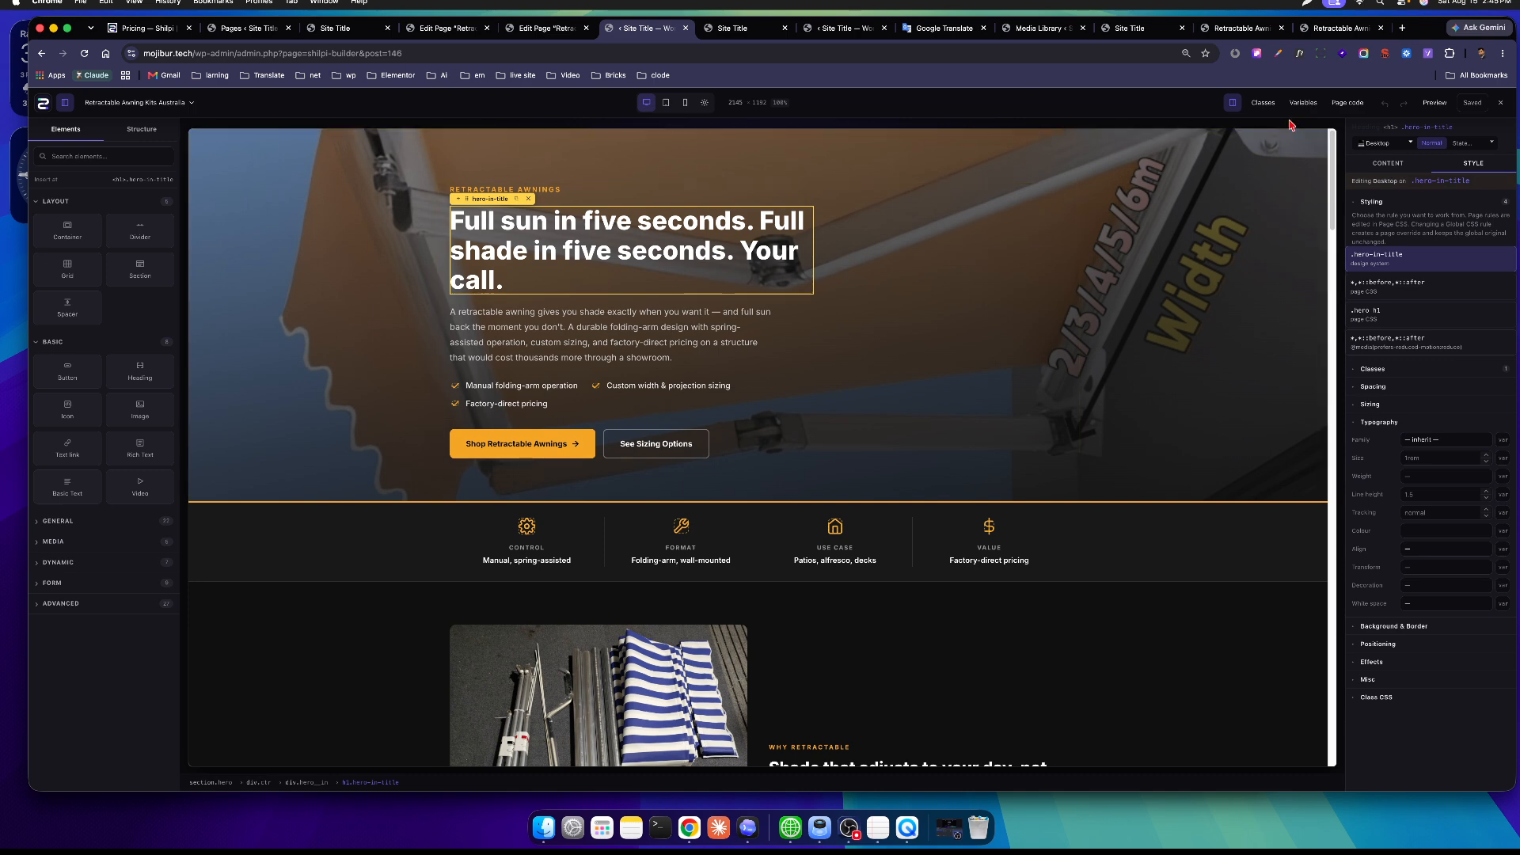
Check the .title class declarations in the class manager against the hero heading's own styling on the canvas.
{"action": "left_click", "coordinate": [1264, 105]}
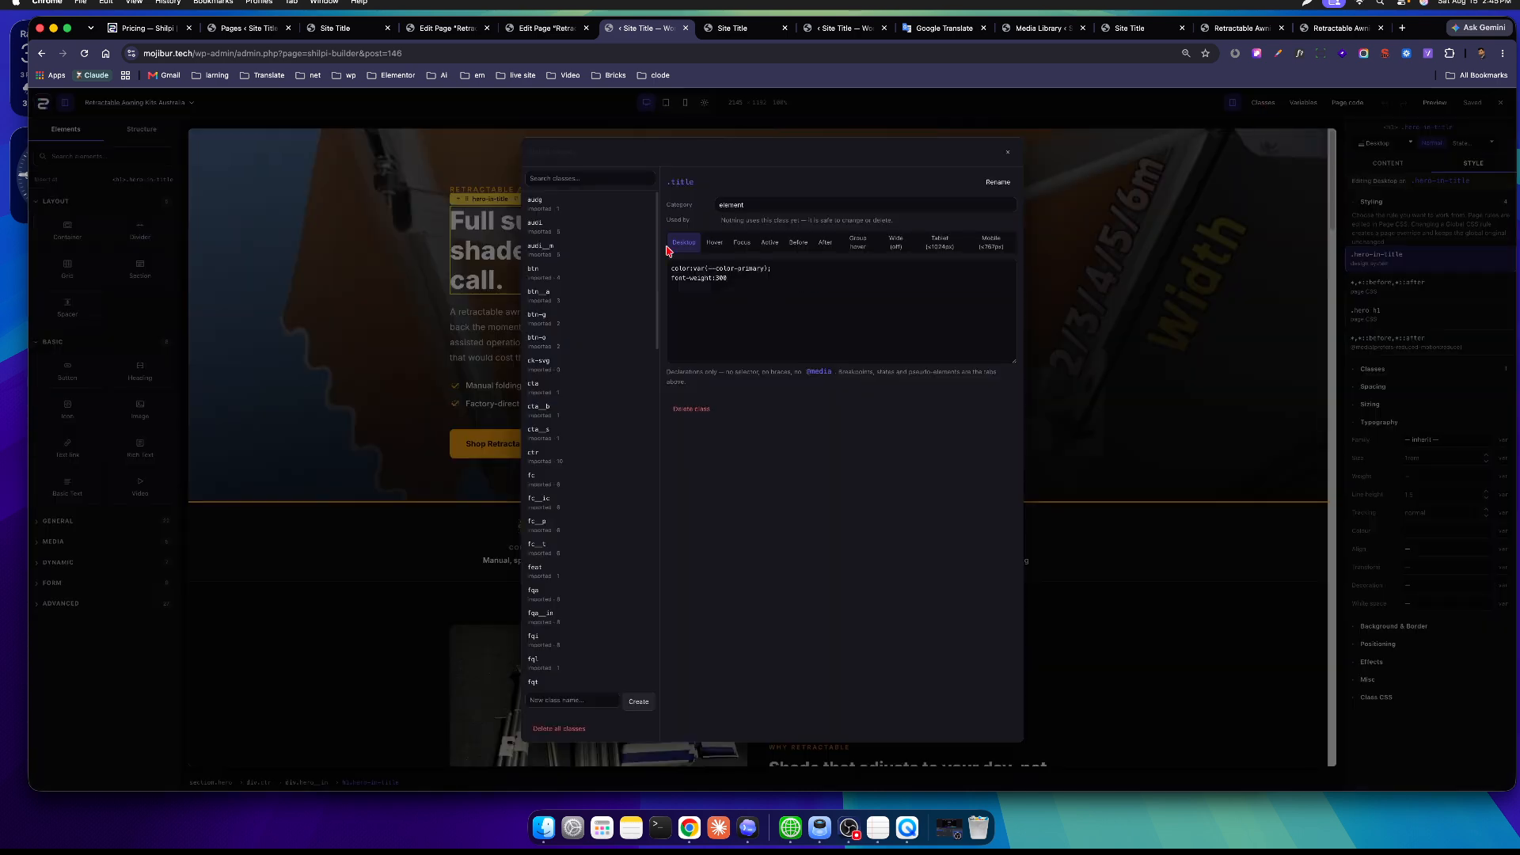
{"action": "left_click", "coordinate": [995, 157]}
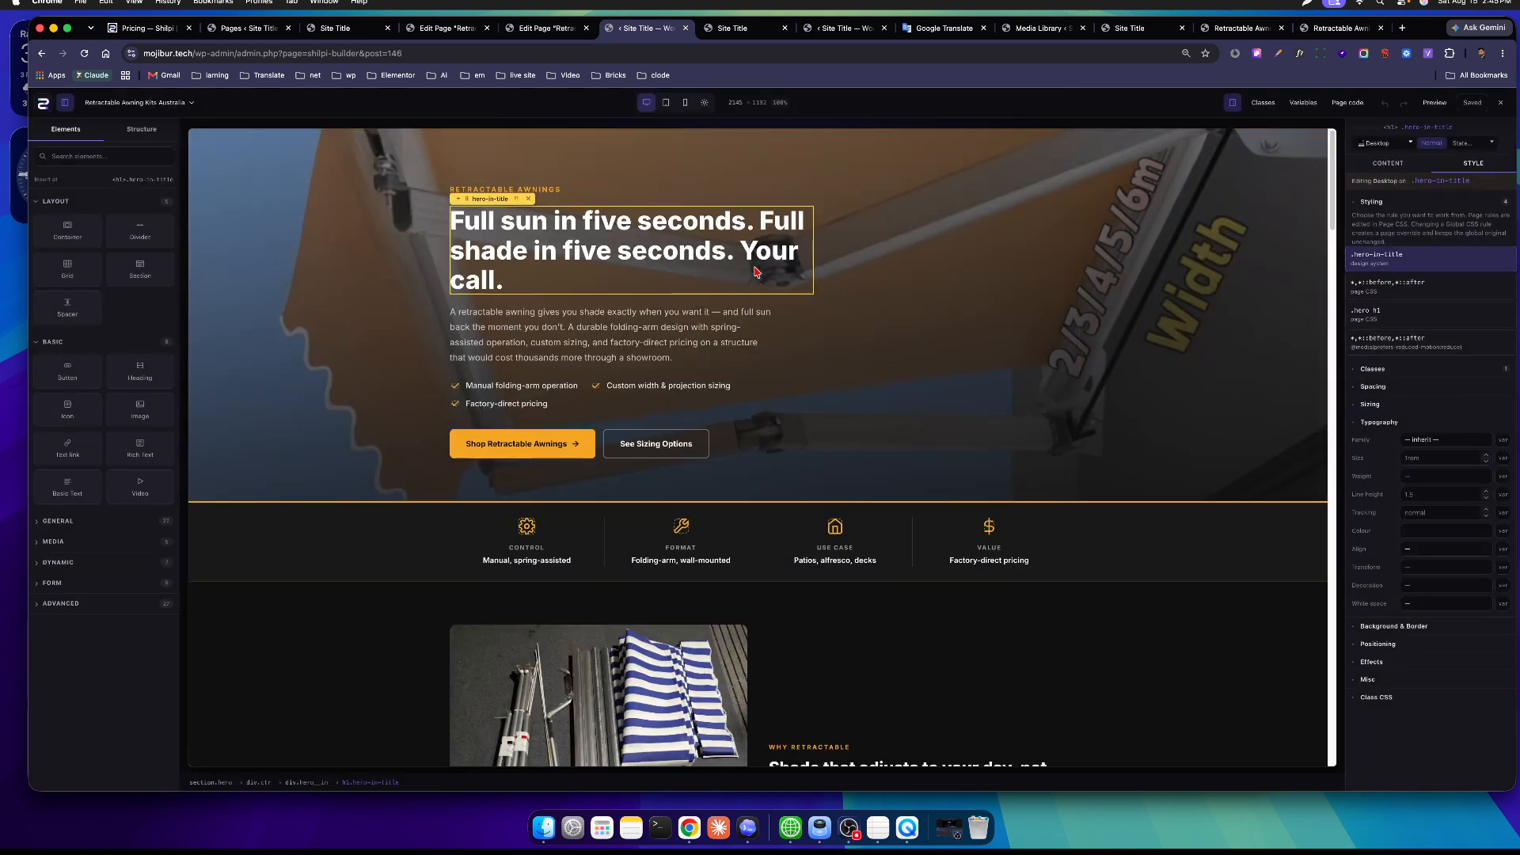
{"action": "left_click", "coordinate": [1421, 203]}
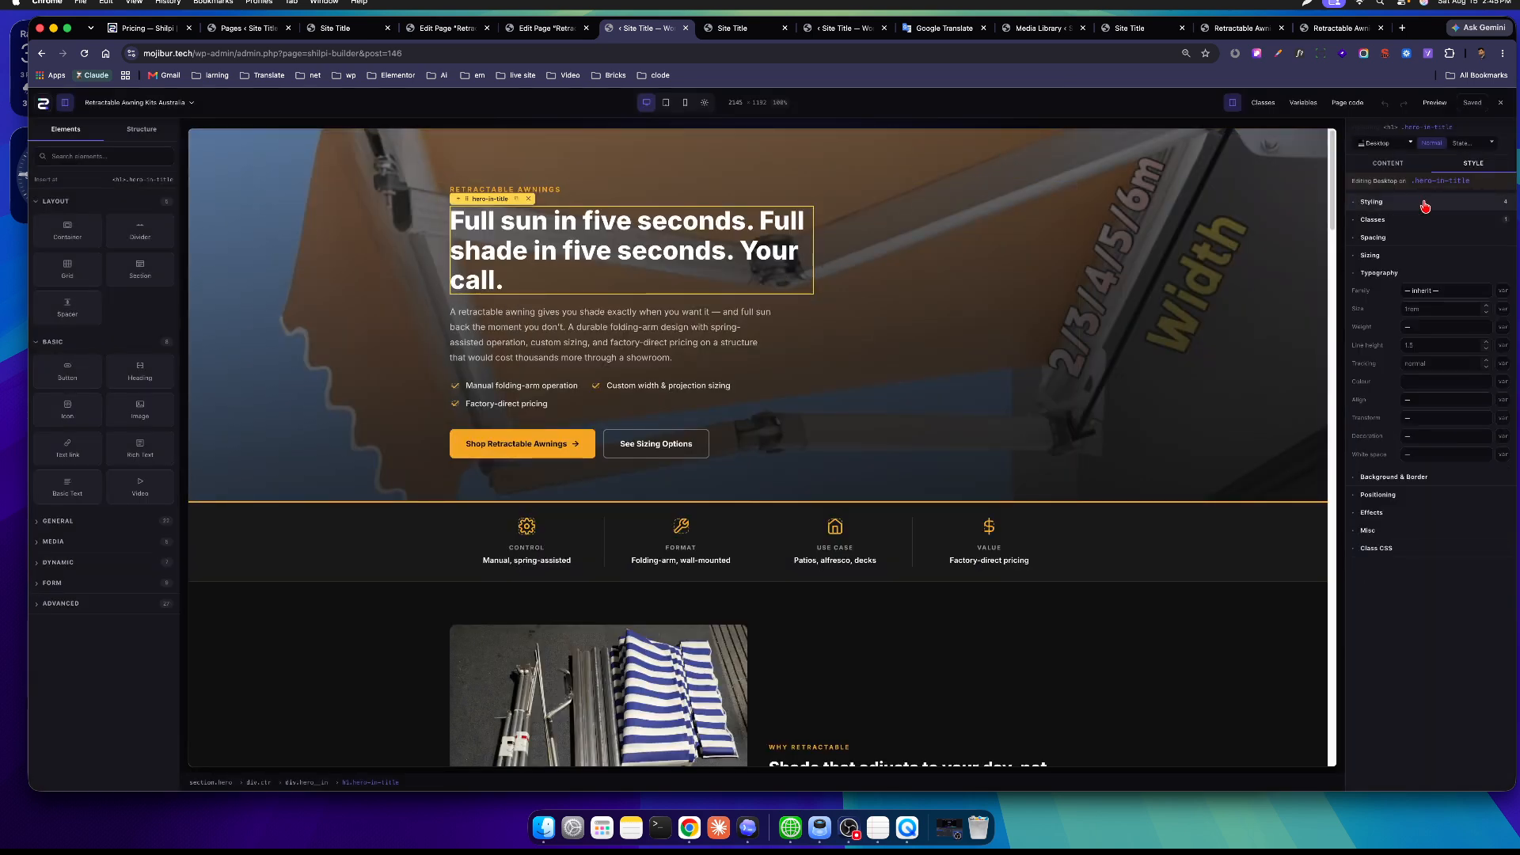
{"action": "left_click", "coordinate": [1262, 103]}
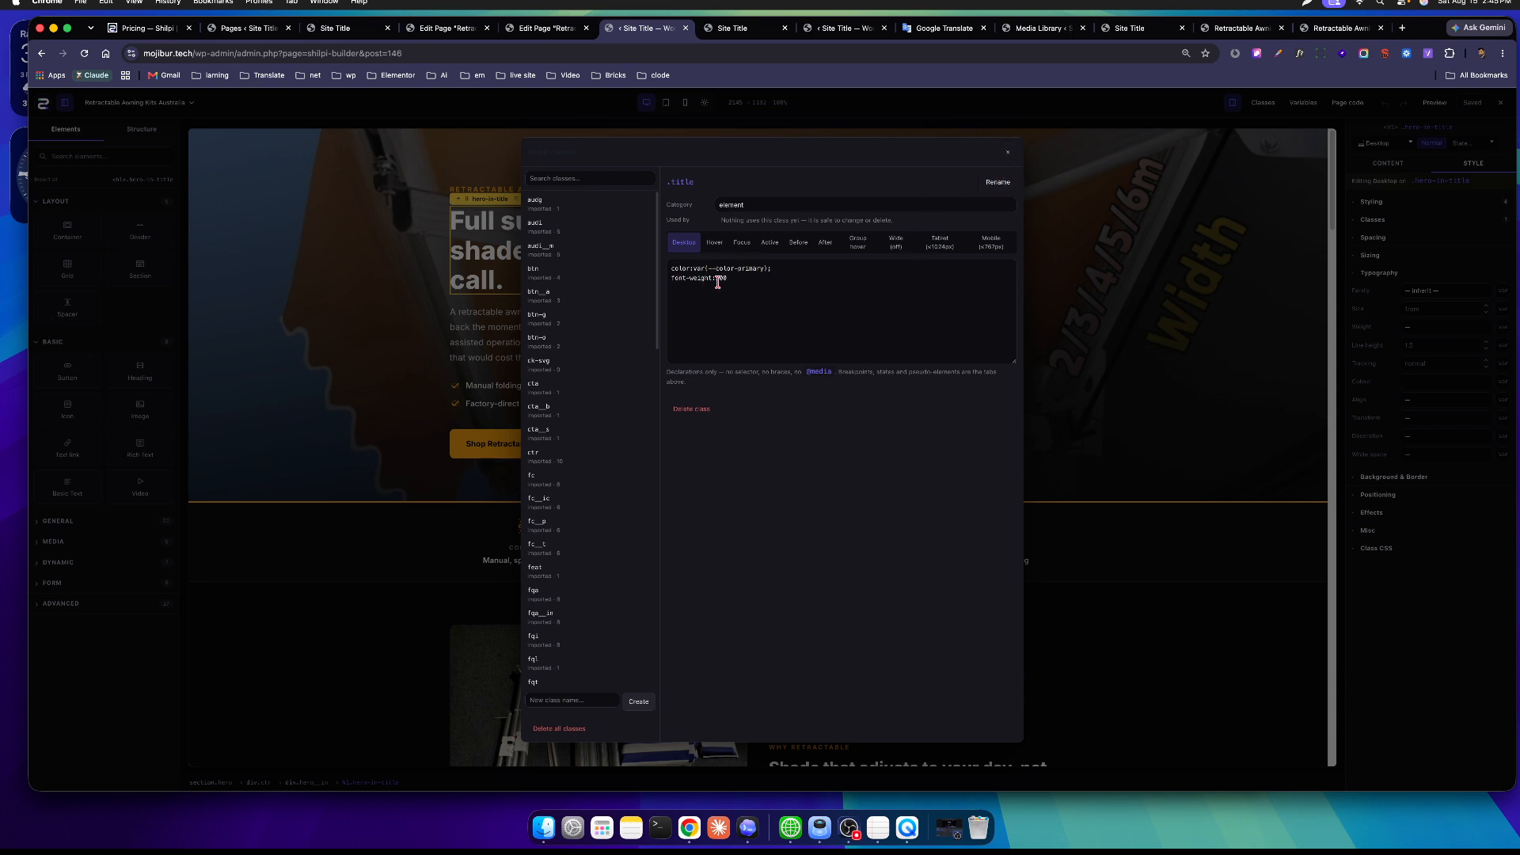
{"action": "left_click", "coordinate": [1008, 152]}
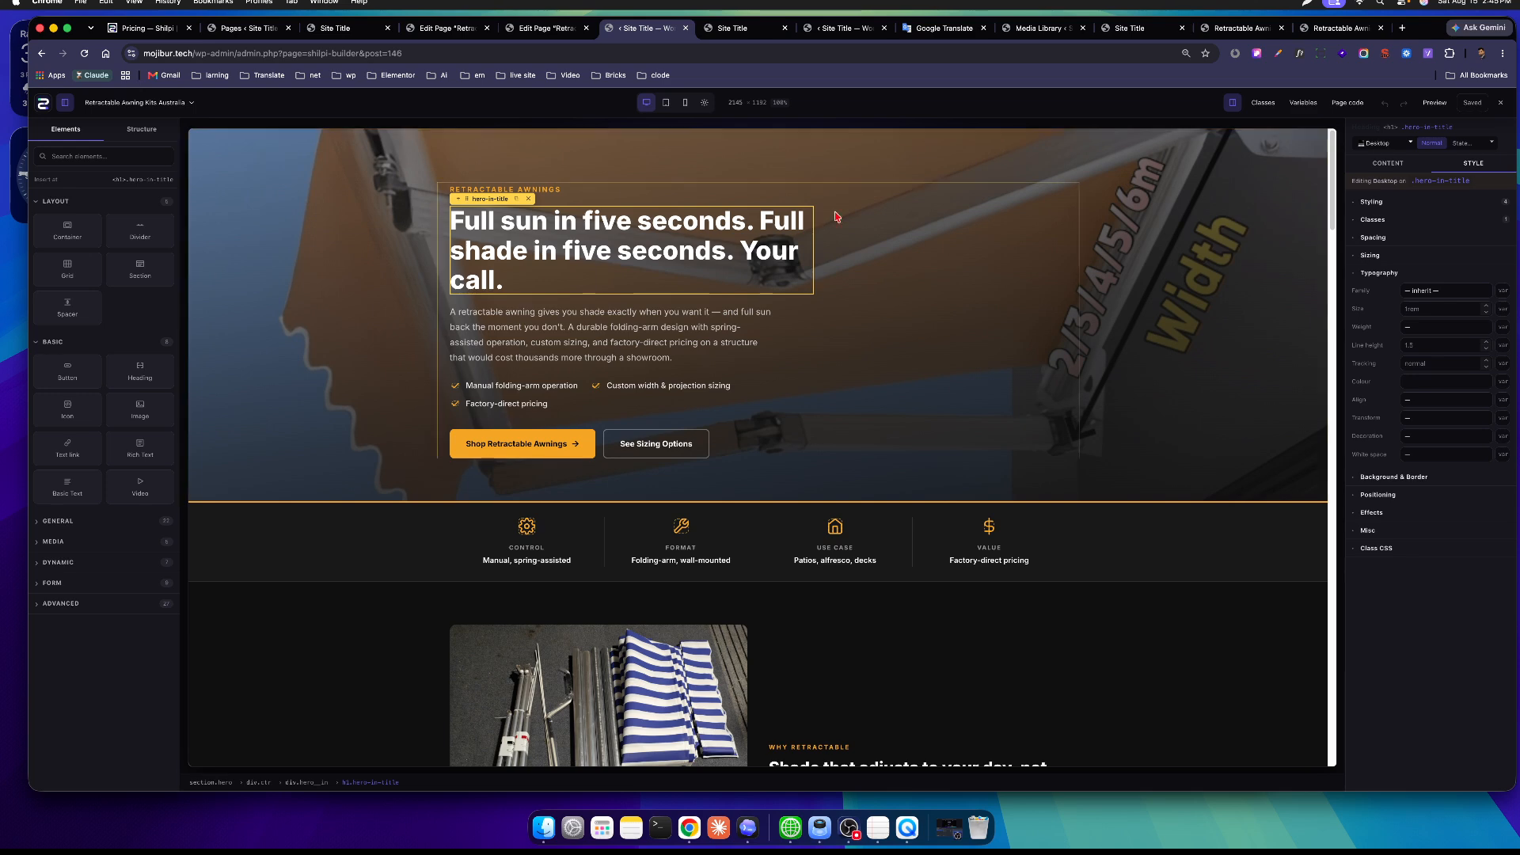
{"action": "left_click", "coordinate": [601, 351]}
{"action": "left_click", "coordinate": [604, 251]}
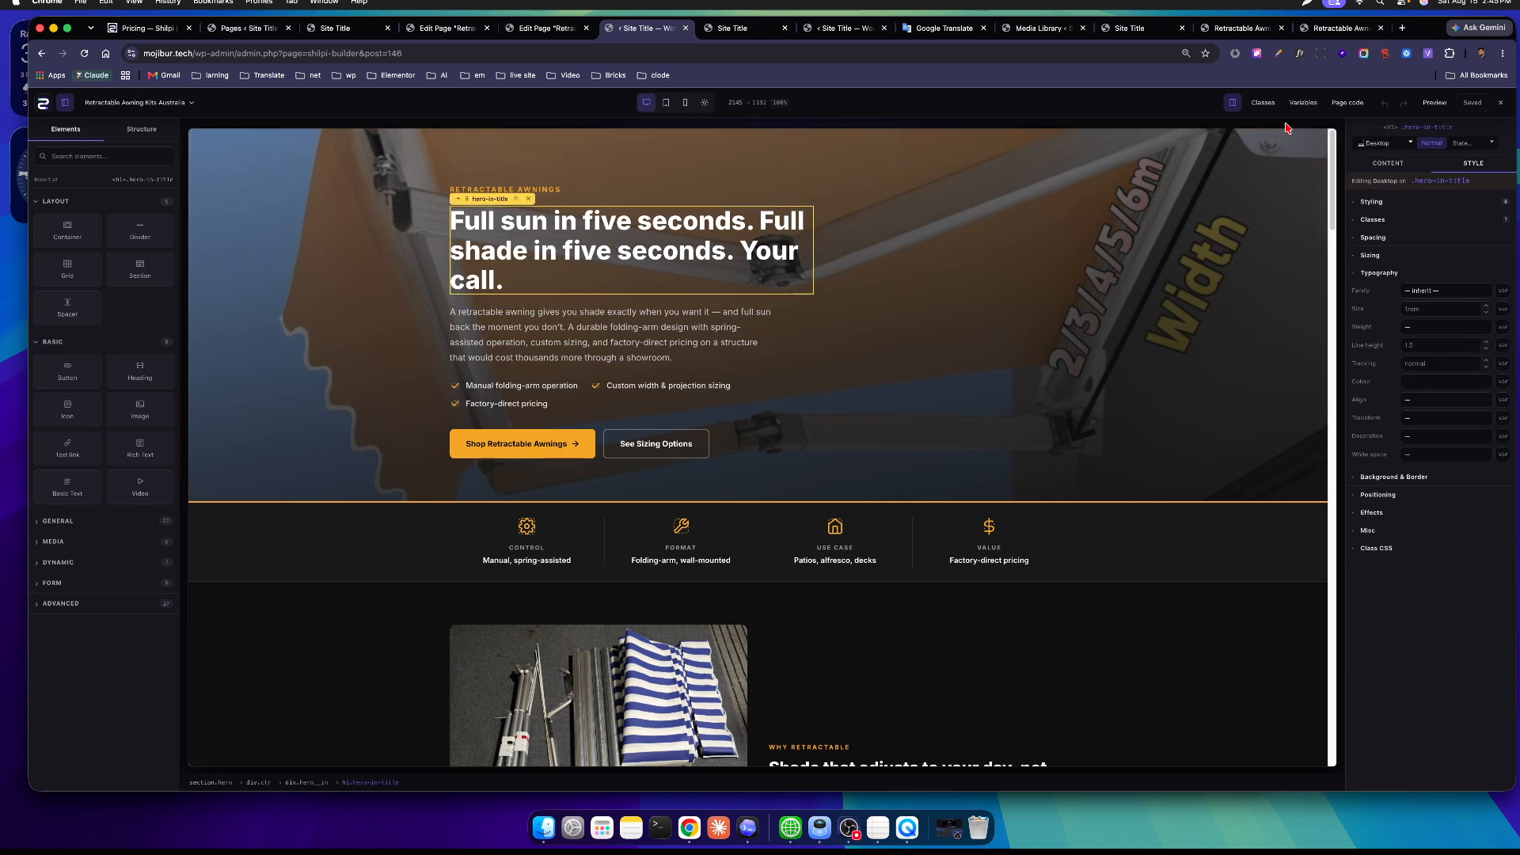
{"action": "left_click", "coordinate": [1264, 103]}
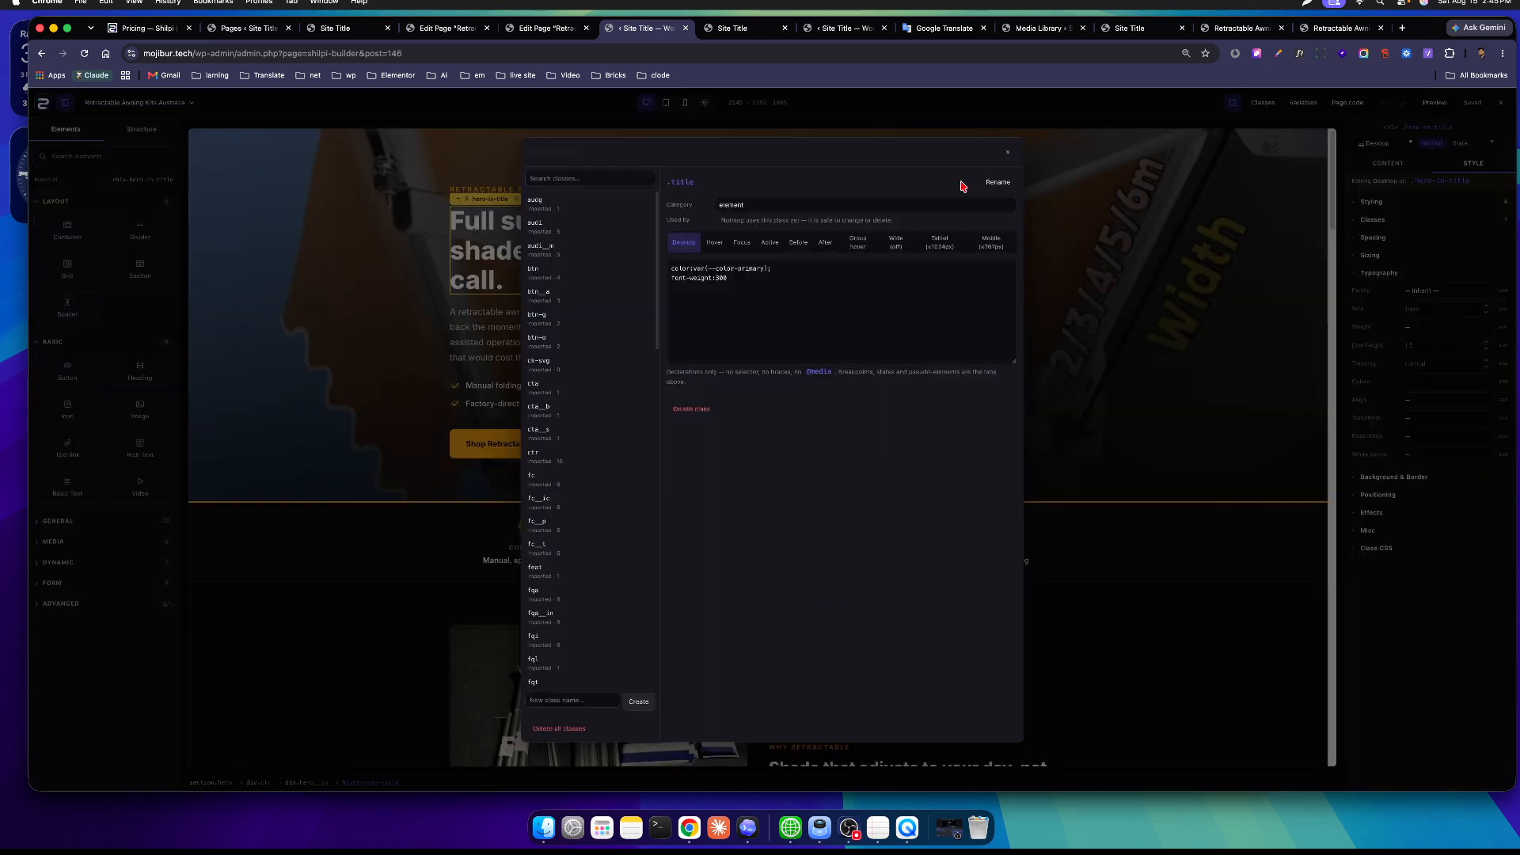
{"action": "left_click", "coordinate": [1008, 152]}
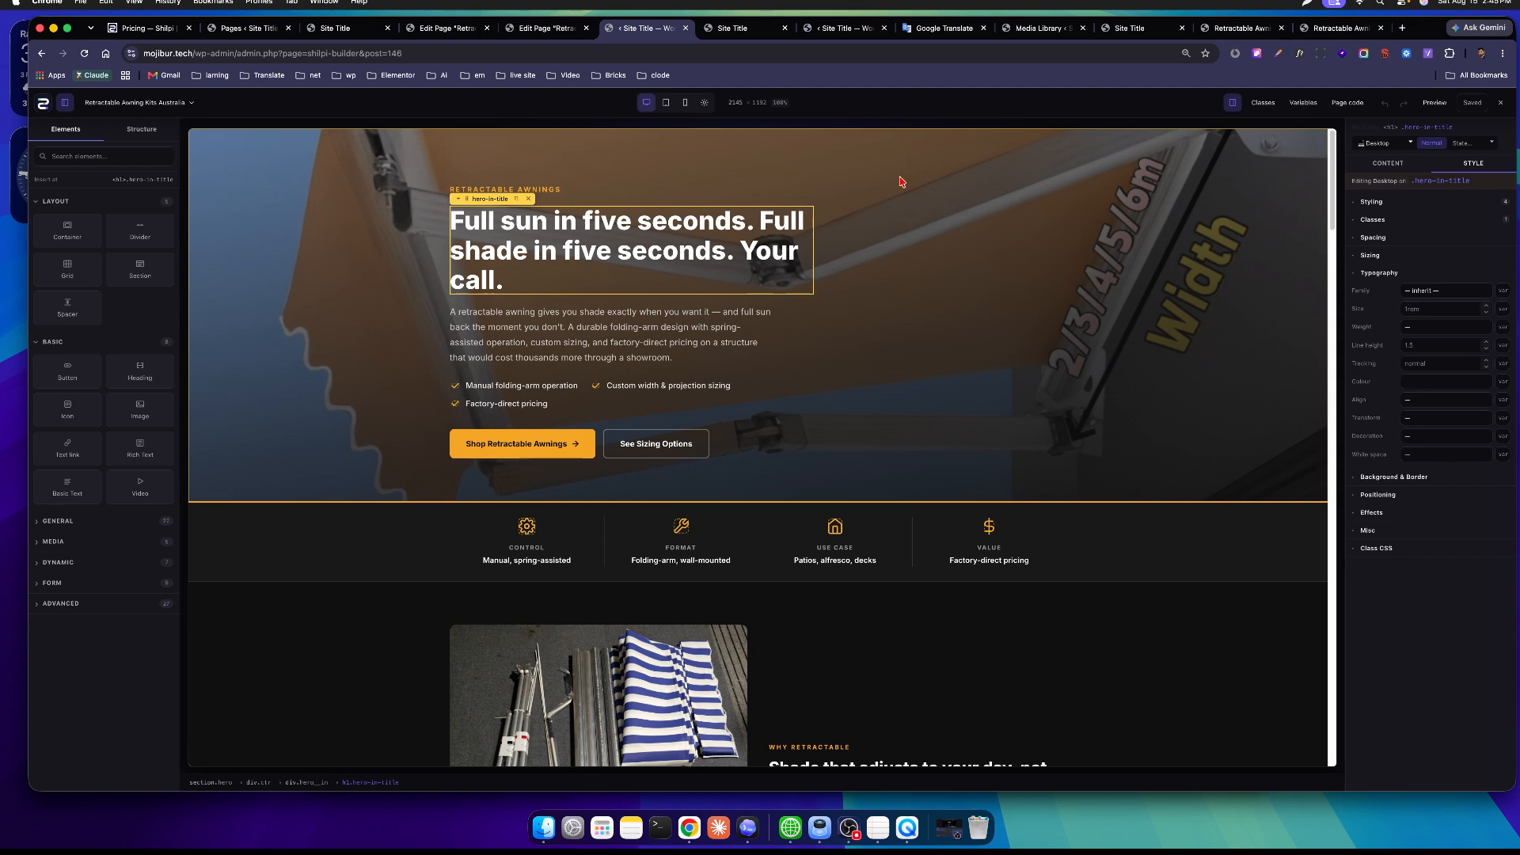
Select the hero's Retractable Awnings eyebrow text and set its --orange color variable to pure red, RGB 255, 0, 0.
{"action": "left_click", "coordinate": [558, 192]}
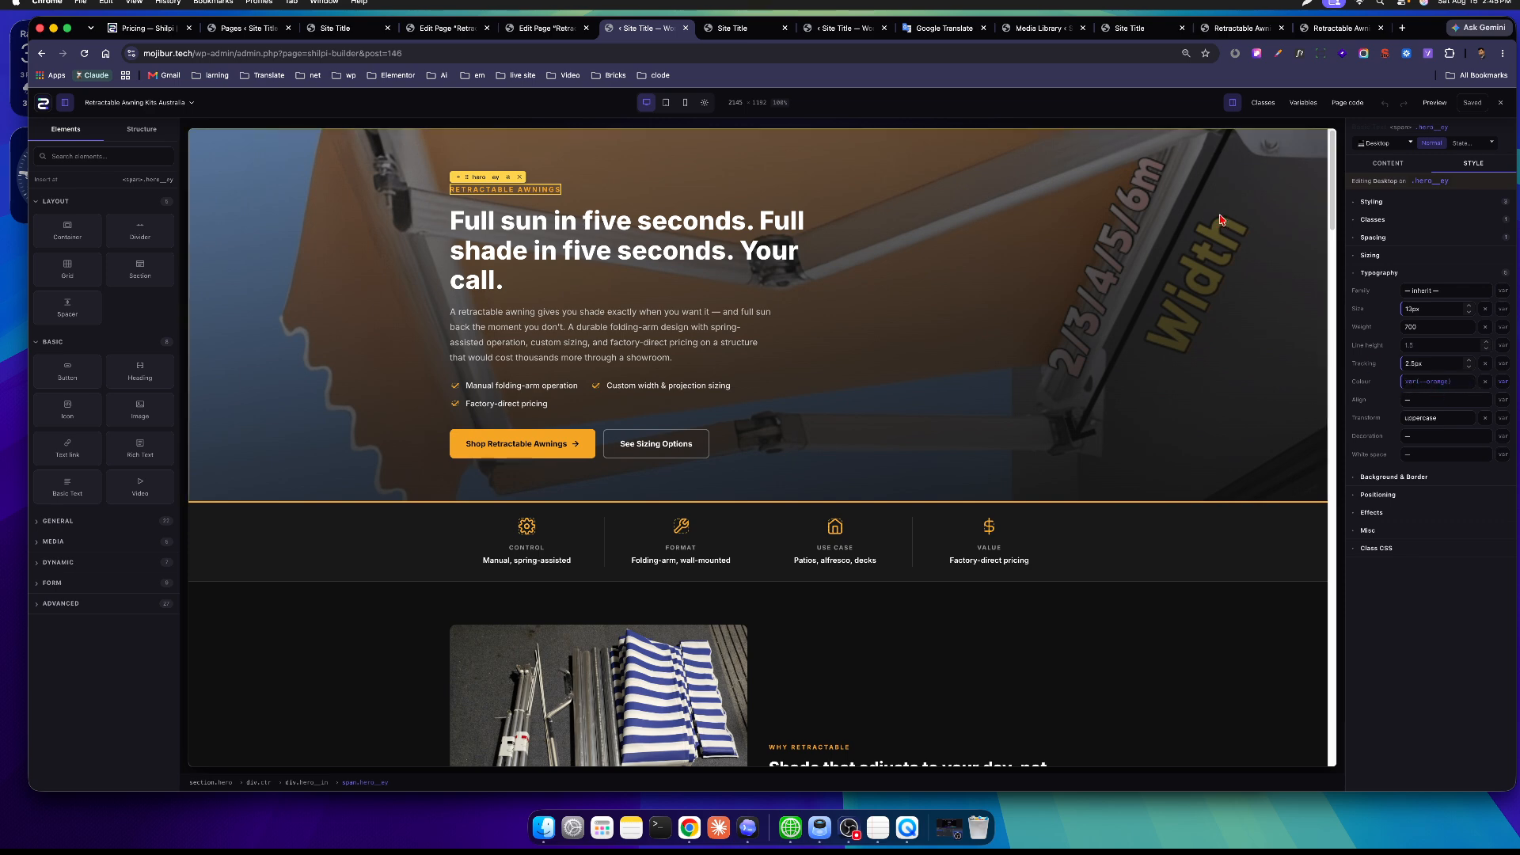
{"action": "left_click", "coordinate": [1303, 102]}
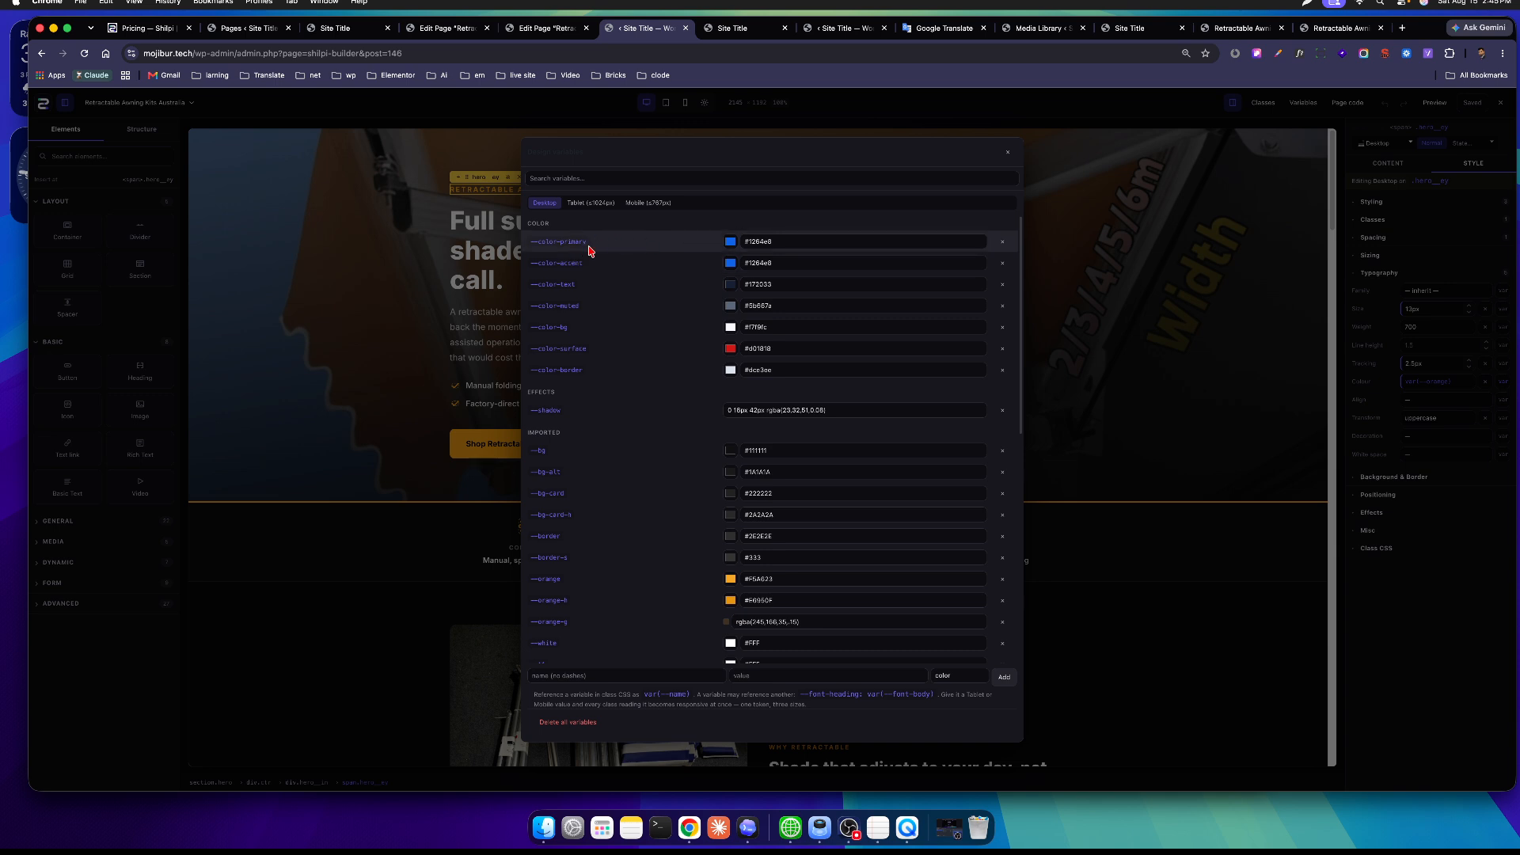
{"action": "scroll", "coordinate": [570, 346], "scroll_direction": "down", "scroll_amount": 3}
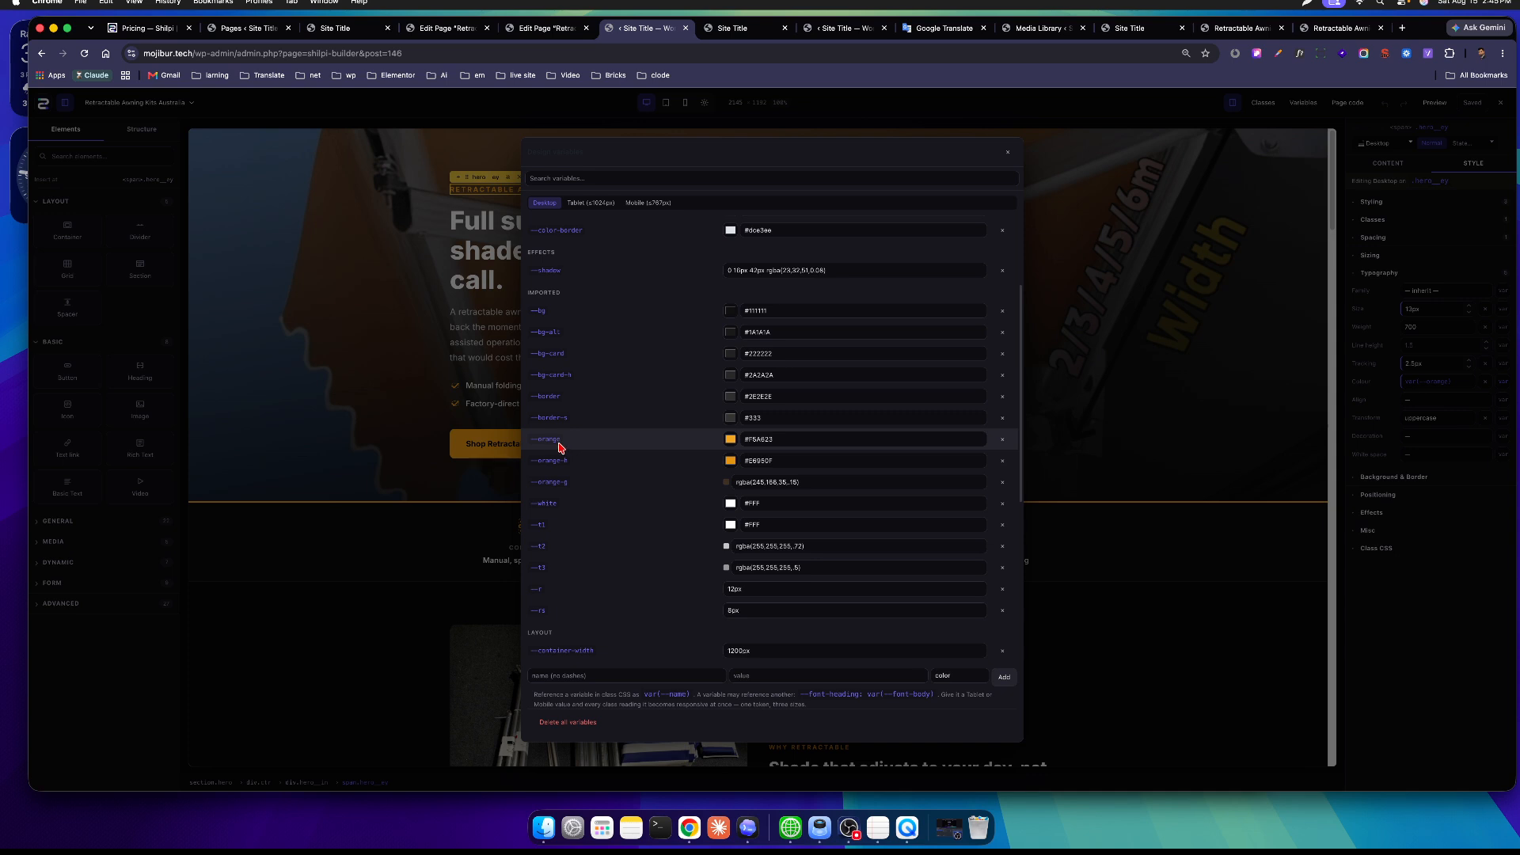
{"action": "left_click", "coordinate": [730, 440]}
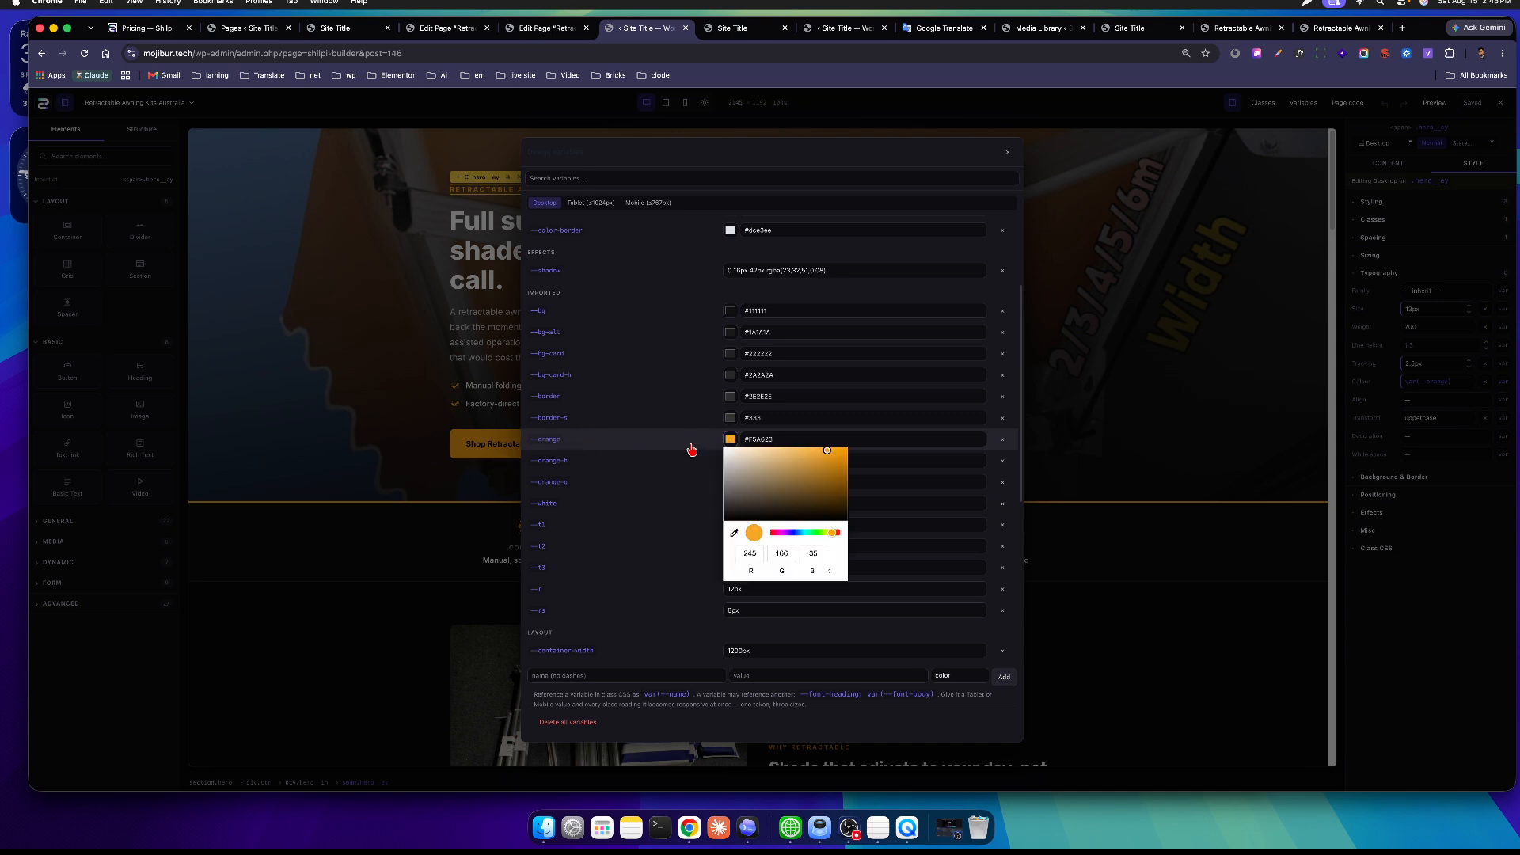
{"action": "left_click", "coordinate": [778, 534]}
{"action": "left_click_drag", "start_coordinate": [782, 536], "coordinate": [855, 533]}
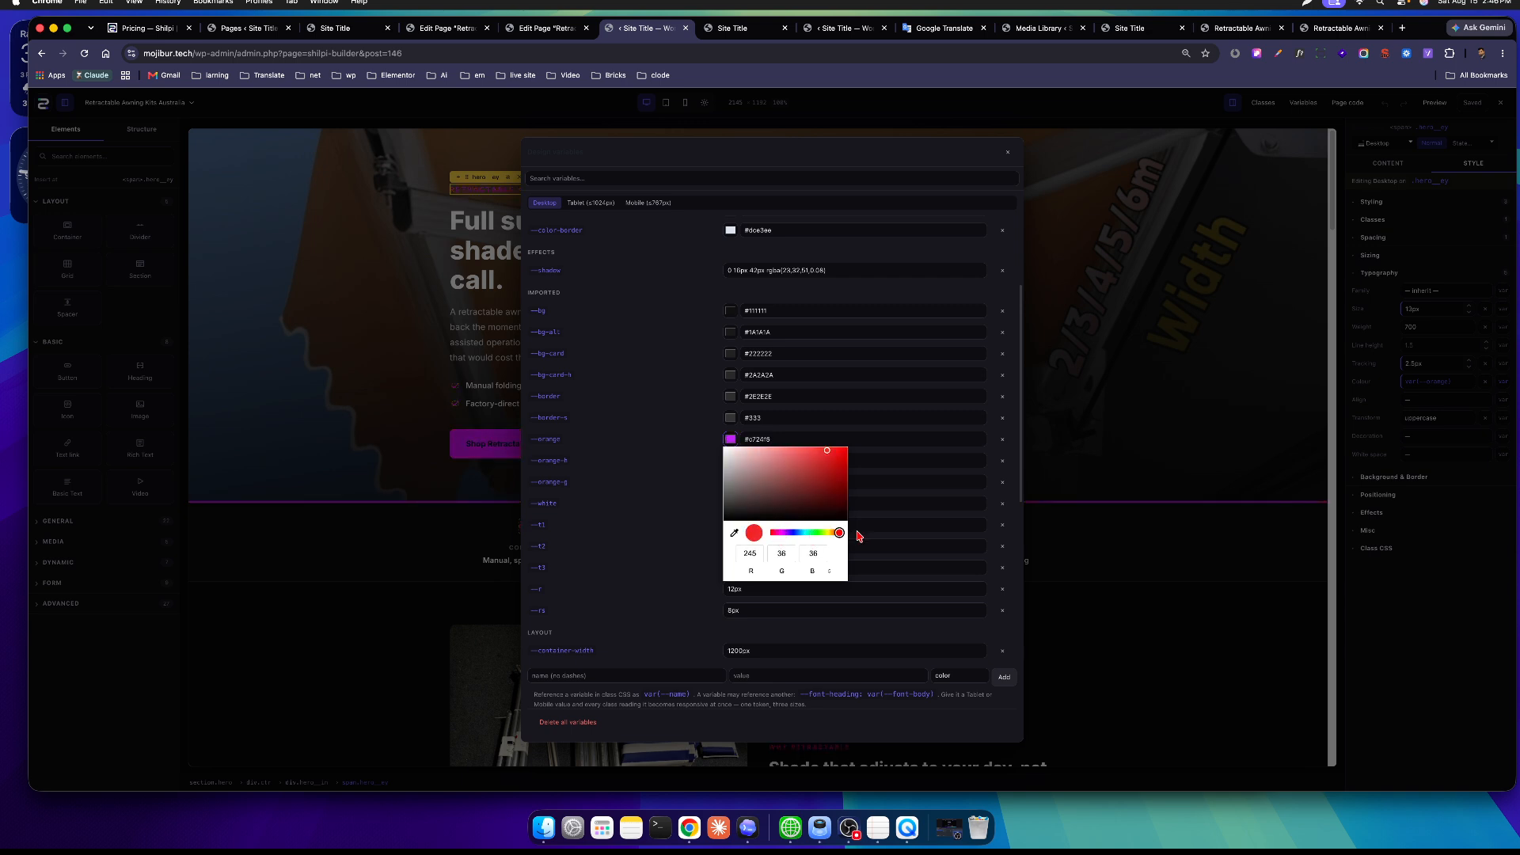
{"action": "left_click", "coordinate": [837, 451]}
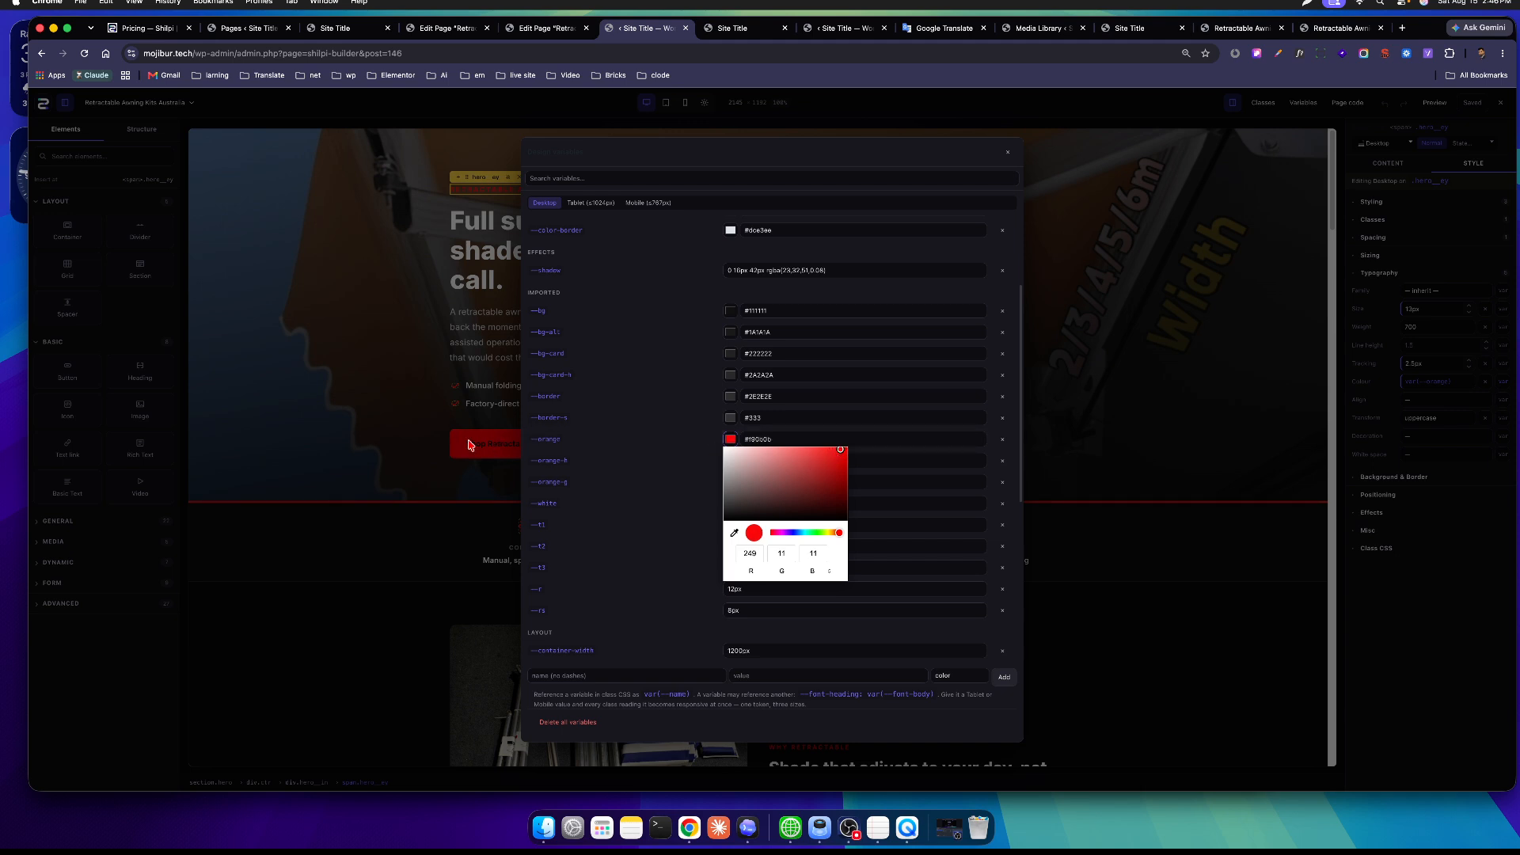
{"action": "left_click_drag", "start_coordinate": [839, 460], "coordinate": [862, 440]}
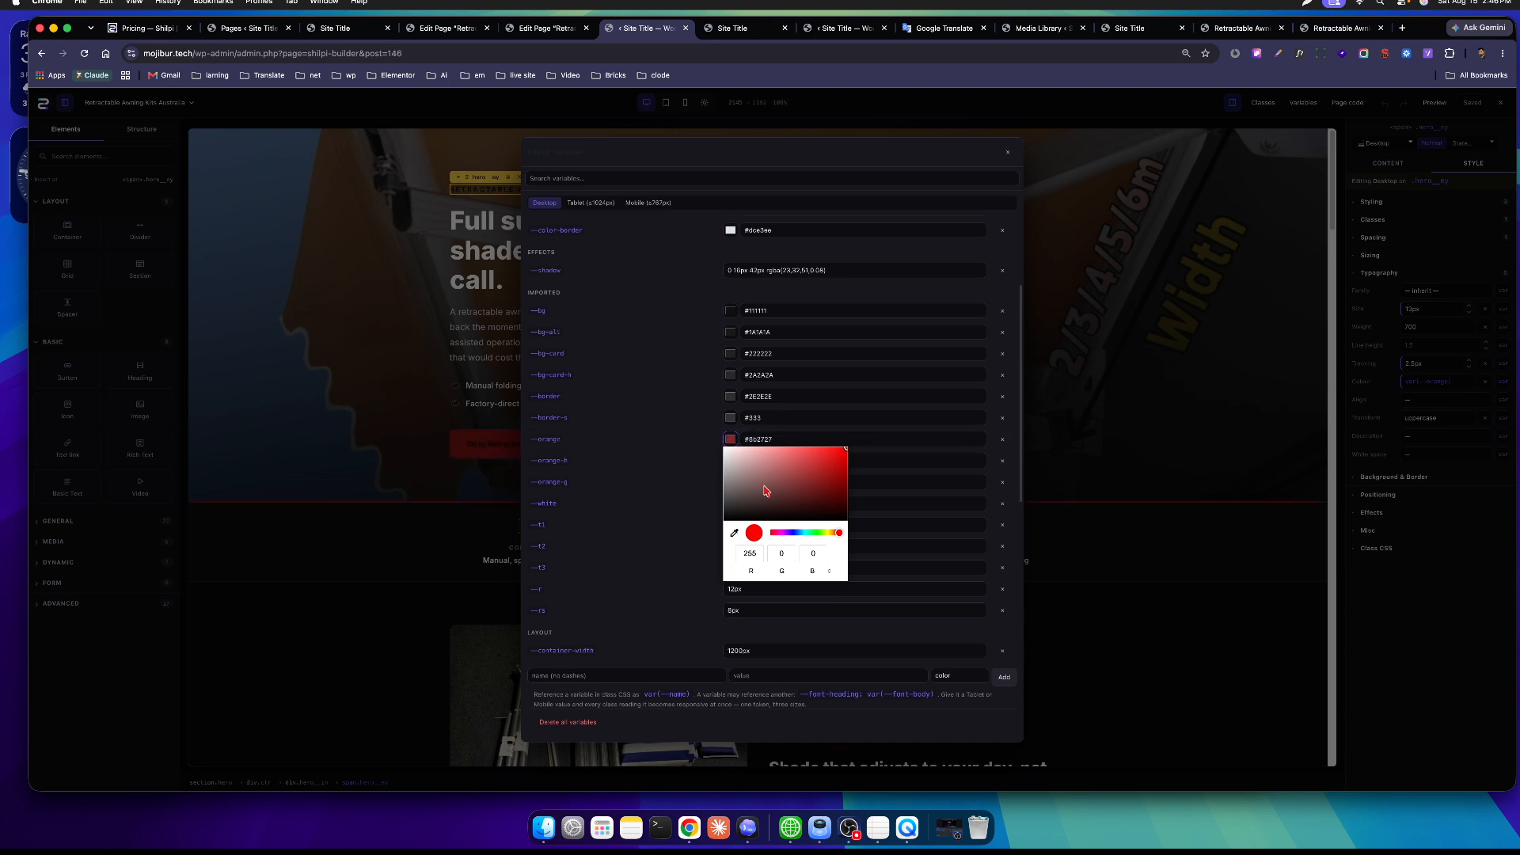
{"action": "left_click", "coordinate": [677, 438]}
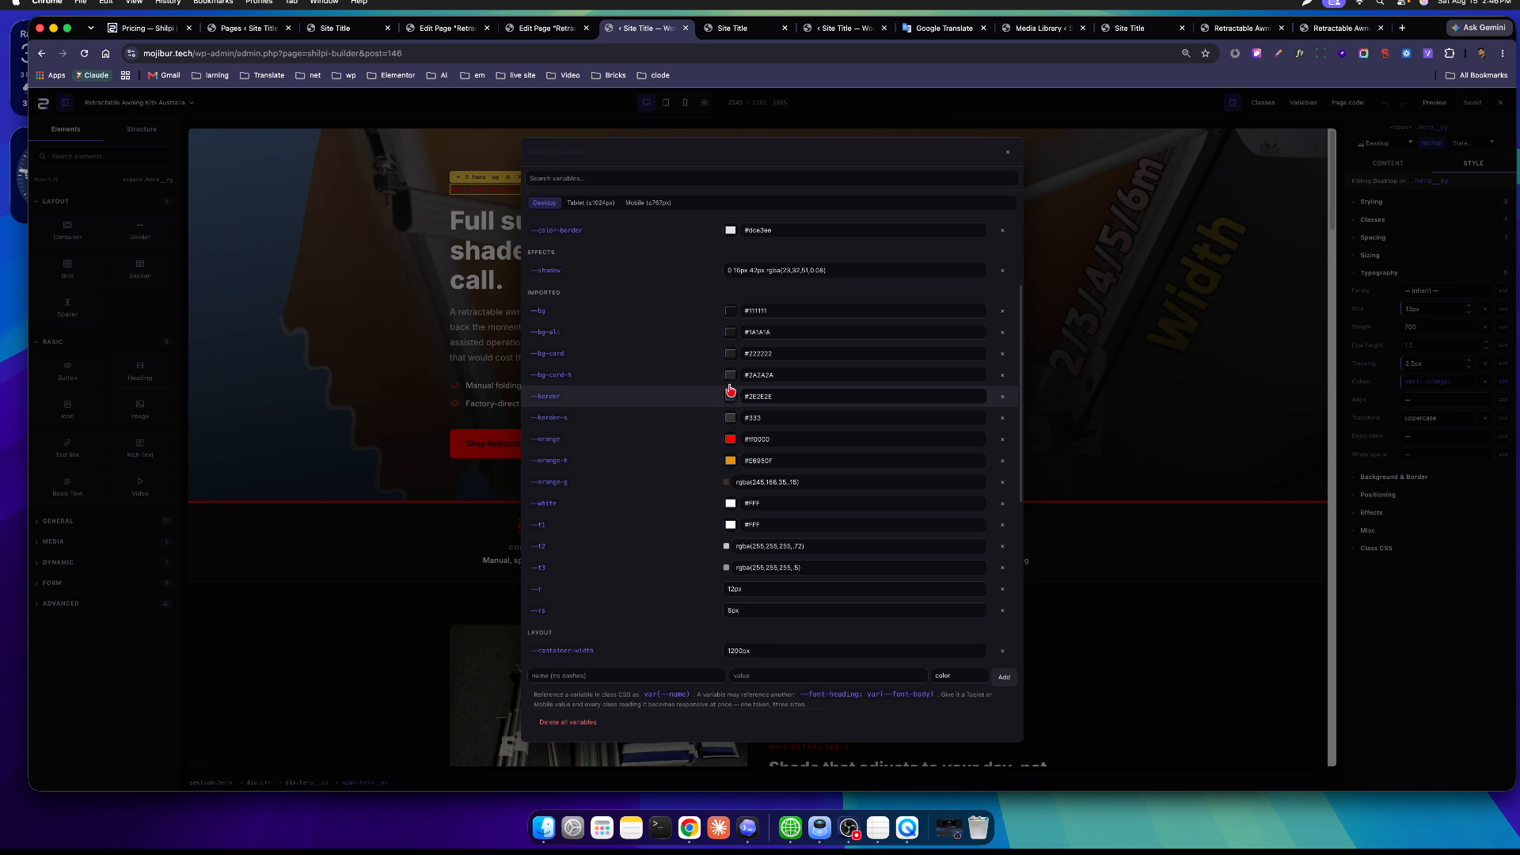
{"action": "left_click", "coordinate": [1008, 152]}
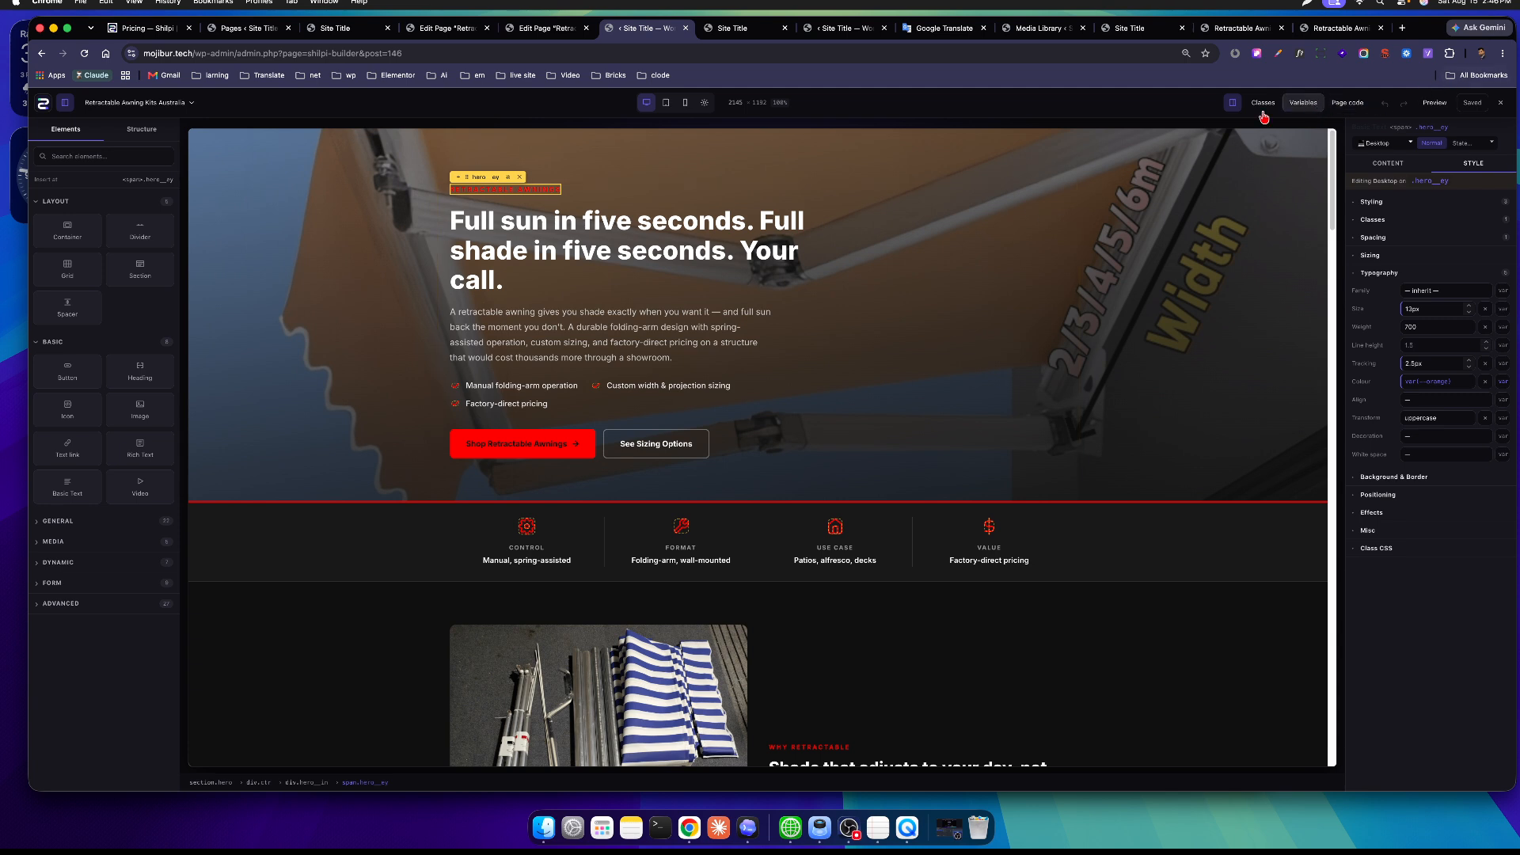
Reload the builder page and check the accent color in the hero, info strip and features sections.
{"action": "left_click", "coordinate": [89, 57]}
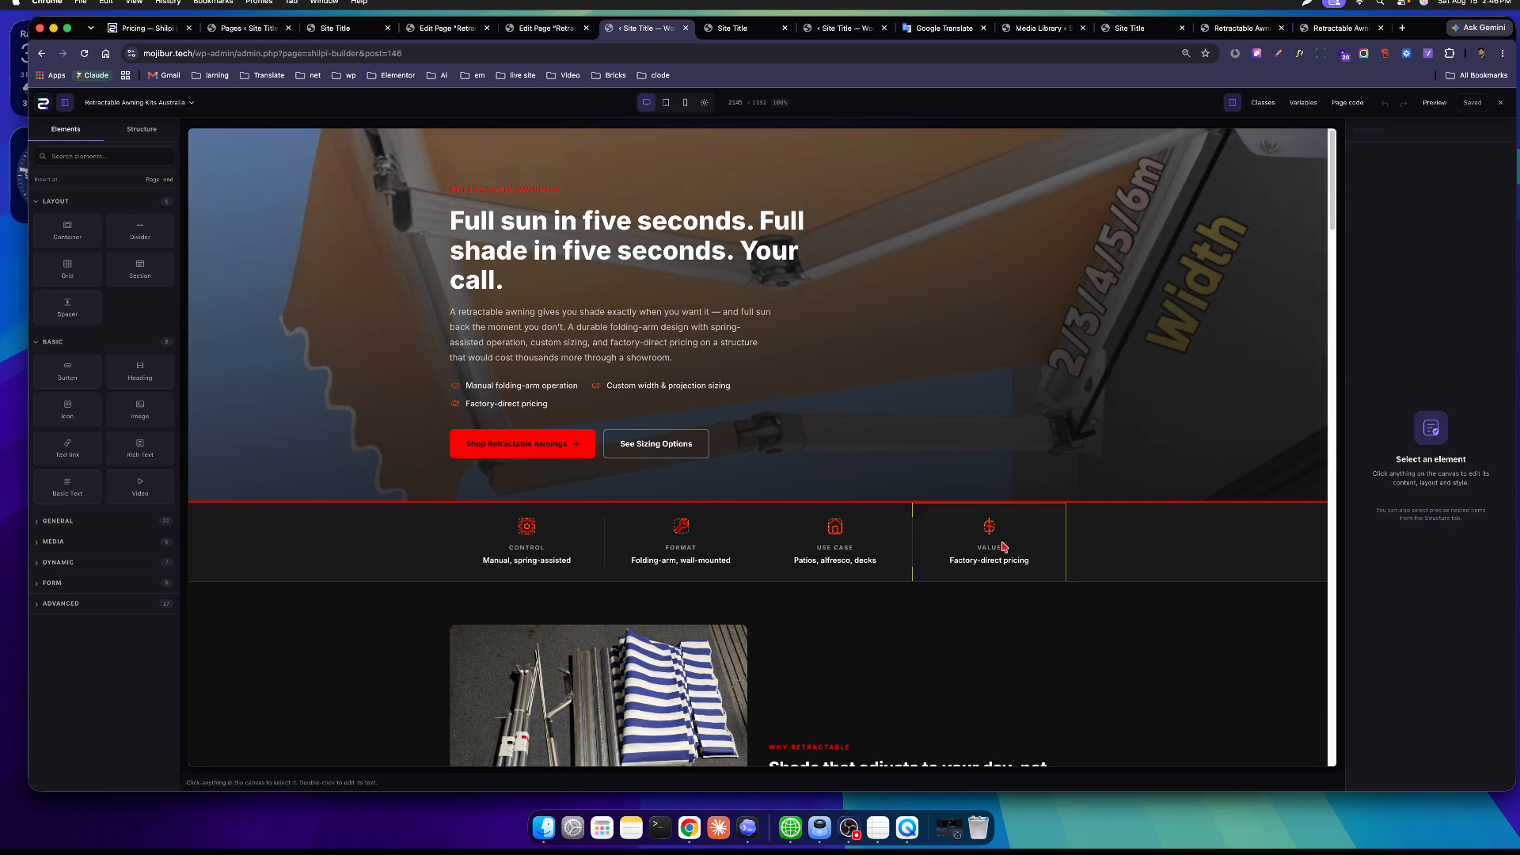
{"action": "scroll", "coordinate": [801, 522], "scroll_direction": "down", "scroll_amount": 4}
{"action": "scroll", "coordinate": [977, 444], "scroll_direction": "down", "scroll_amount": 10}
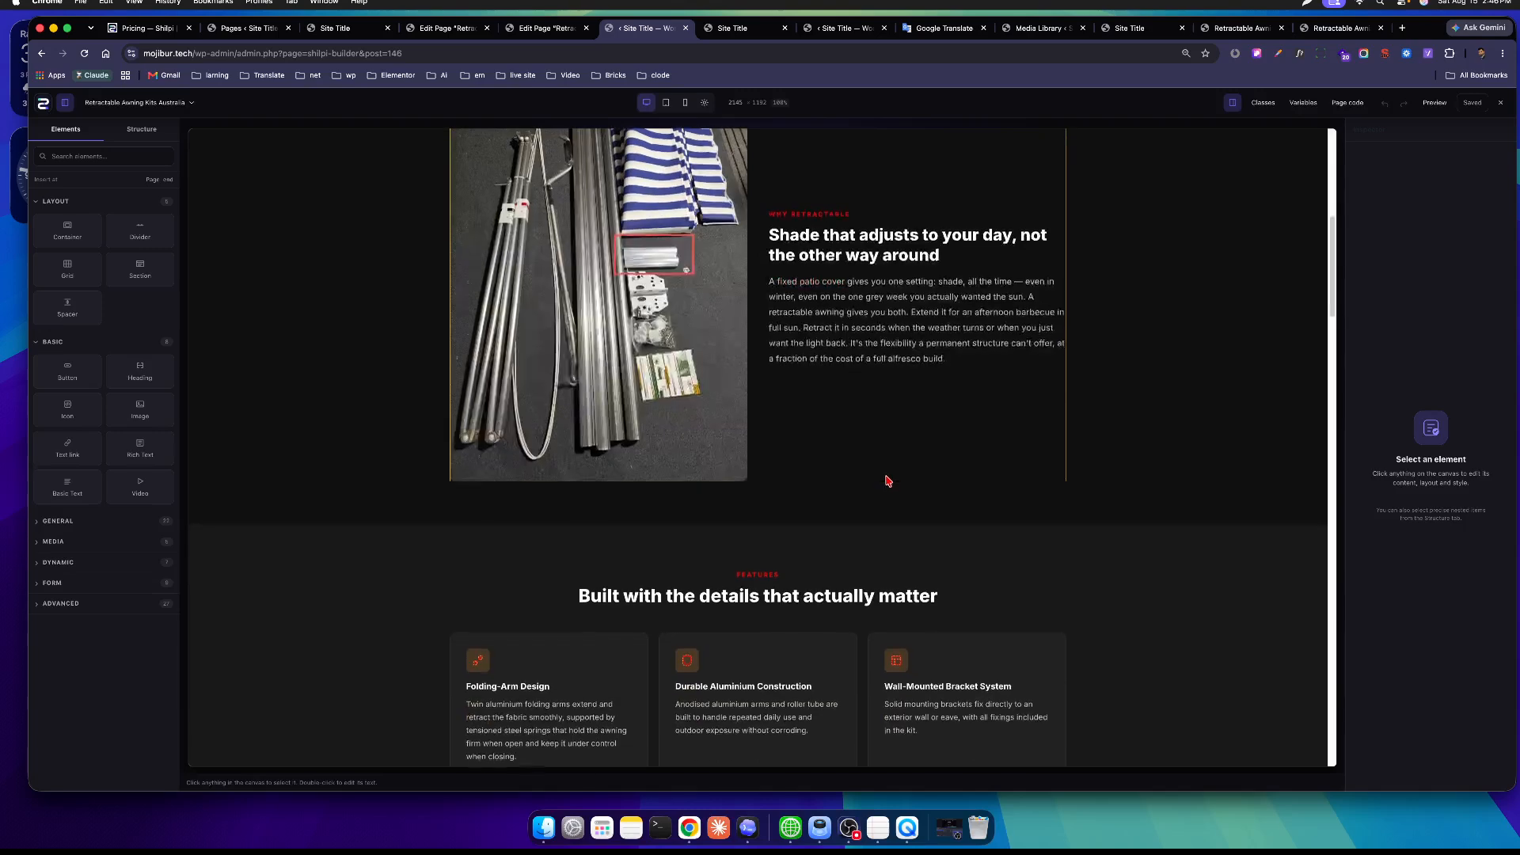
{"action": "scroll", "coordinate": [823, 483], "scroll_direction": "up", "scroll_amount": 10}
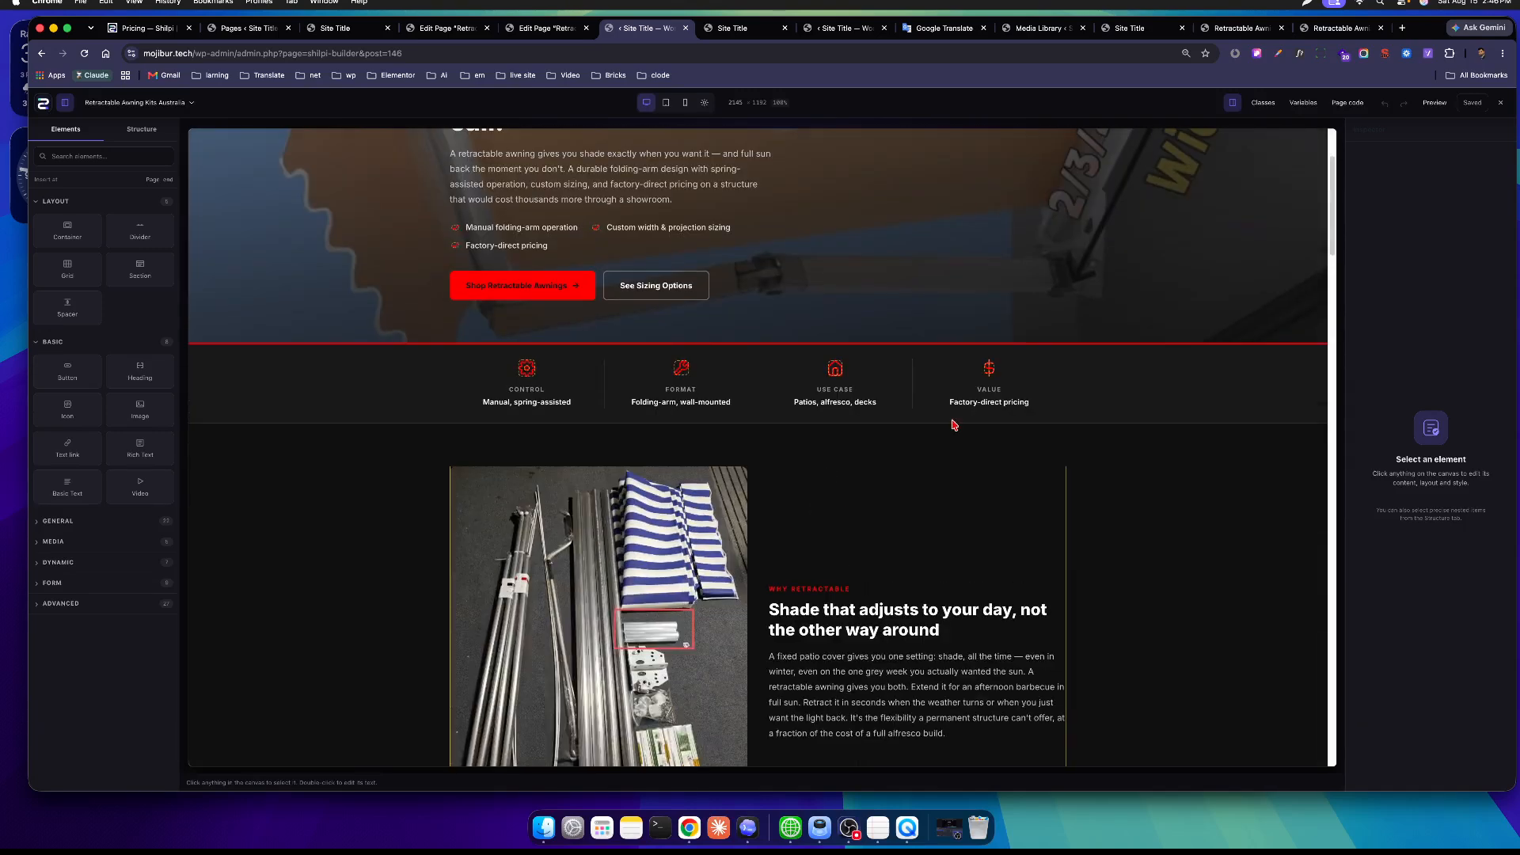
Delete the --color-border, --color-surface, --color-bg, --color-muted, --color-accent, --color-primary and --color-text variables from the design variables.
{"action": "left_click", "coordinate": [1310, 106]}
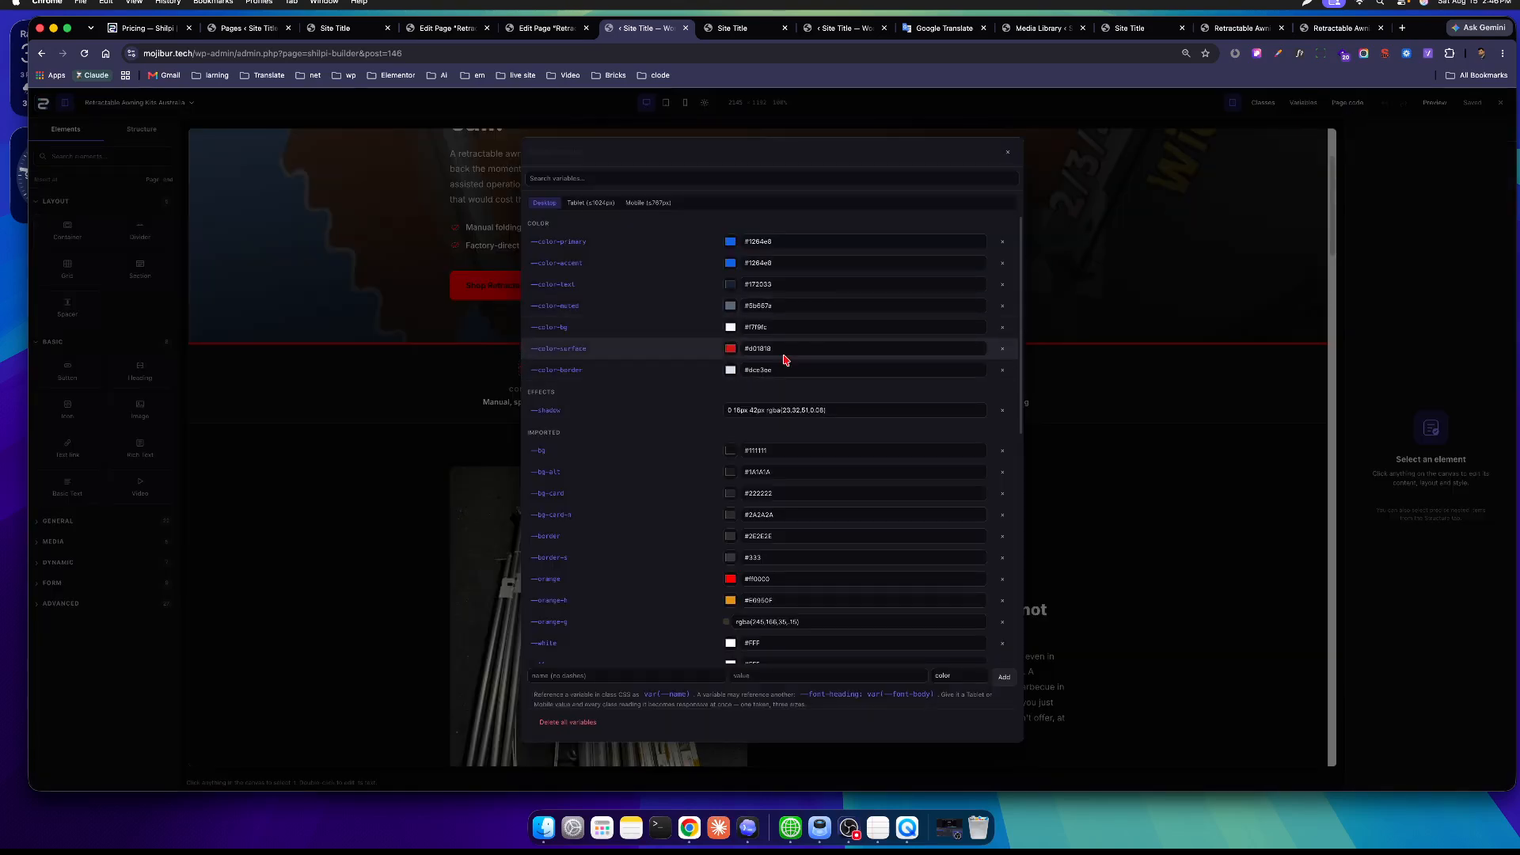
{"action": "scroll", "coordinate": [860, 363], "scroll_direction": "down", "scroll_amount": 3}
{"action": "scroll", "coordinate": [862, 362], "scroll_direction": "up", "scroll_amount": 3}
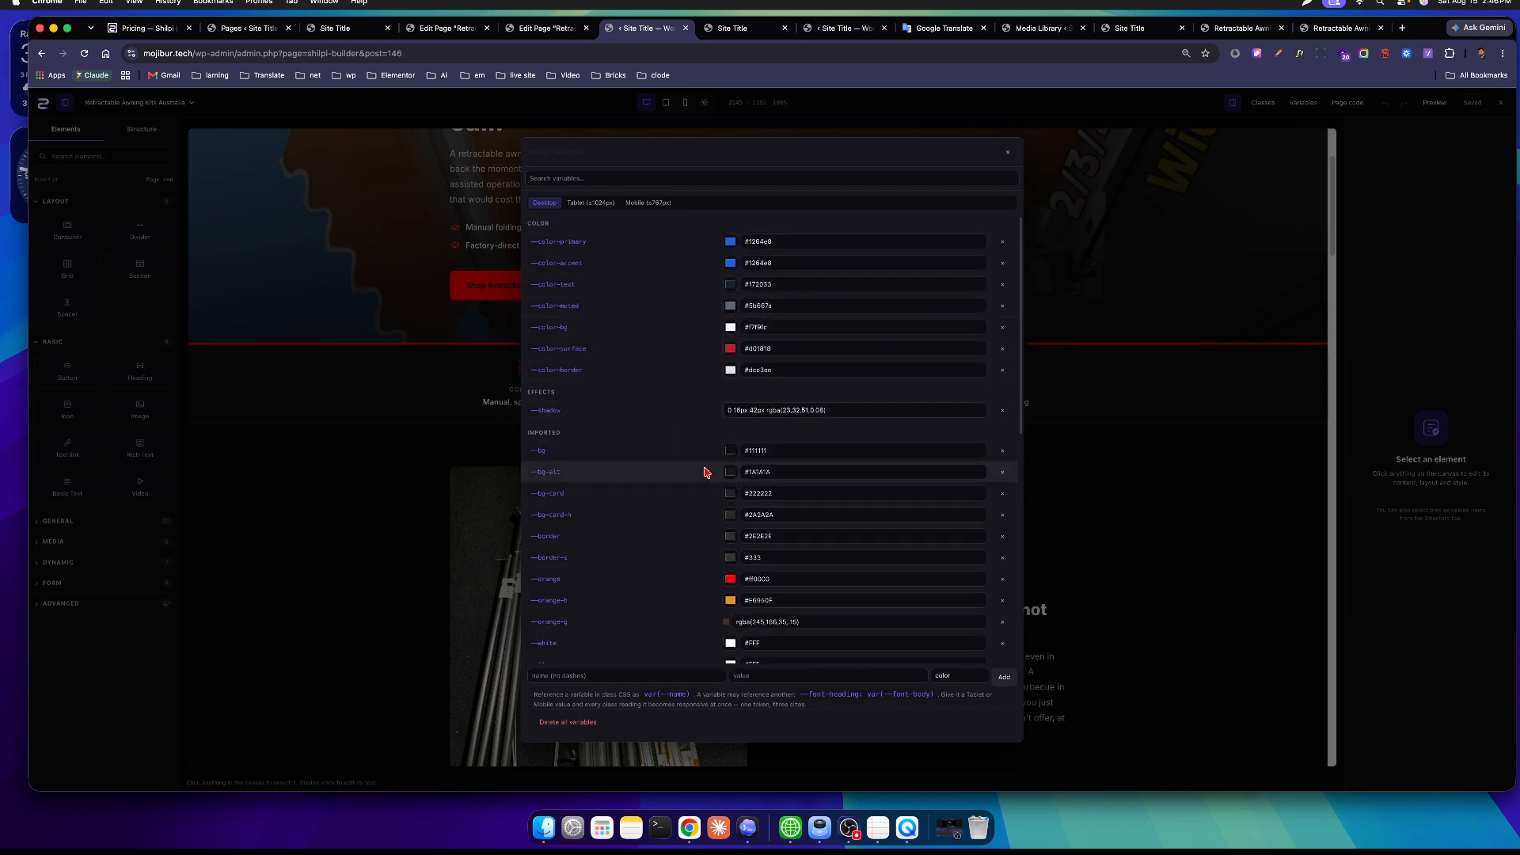
{"action": "left_click", "coordinate": [1003, 369]}
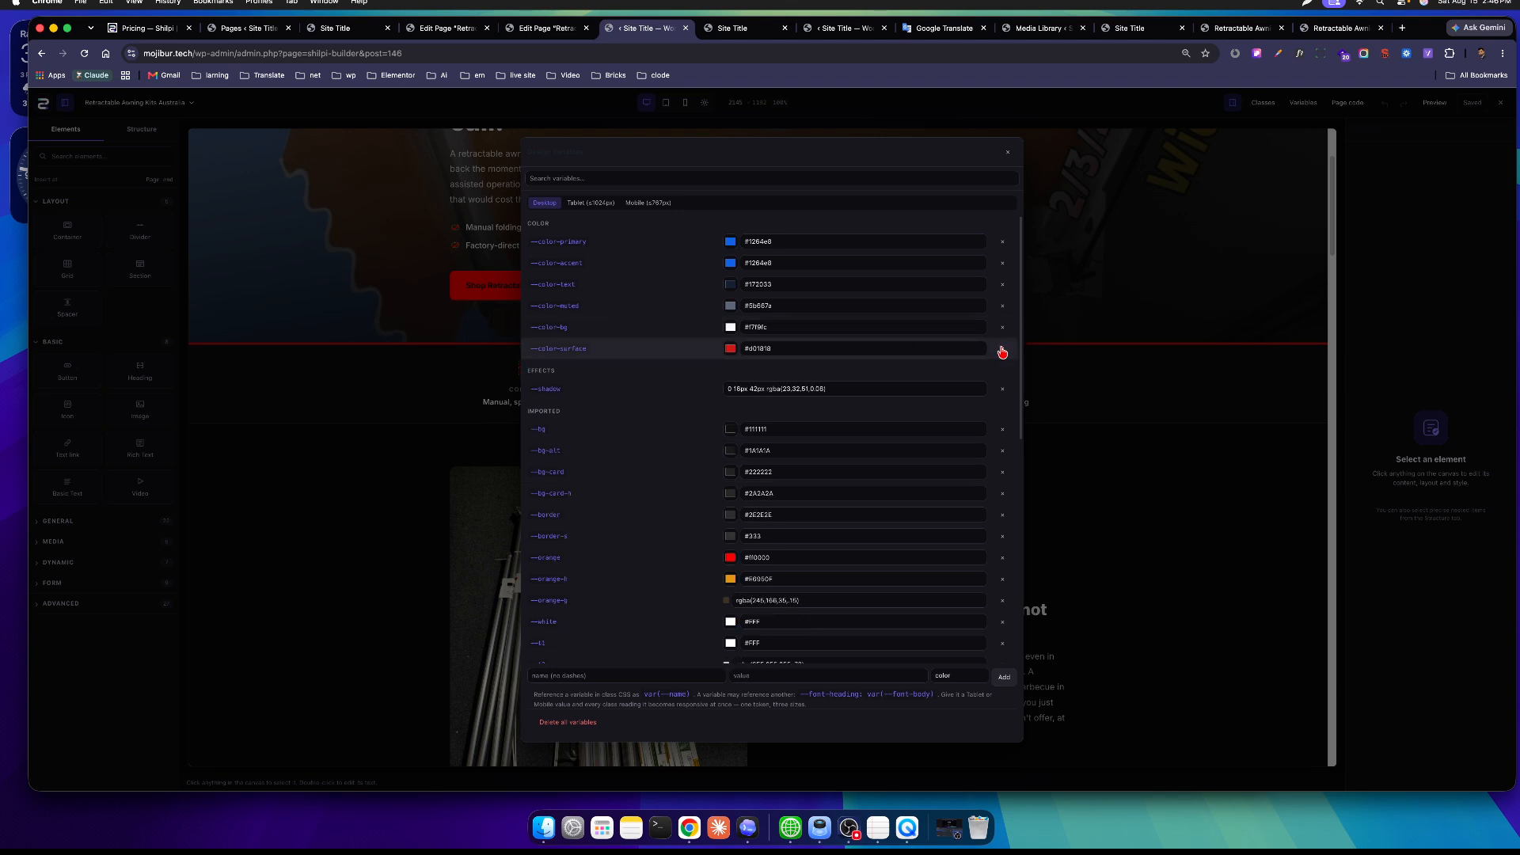
{"action": "left_click", "coordinate": [1002, 349]}
{"action": "left_click", "coordinate": [1003, 327]}
{"action": "left_click", "coordinate": [1002, 305]}
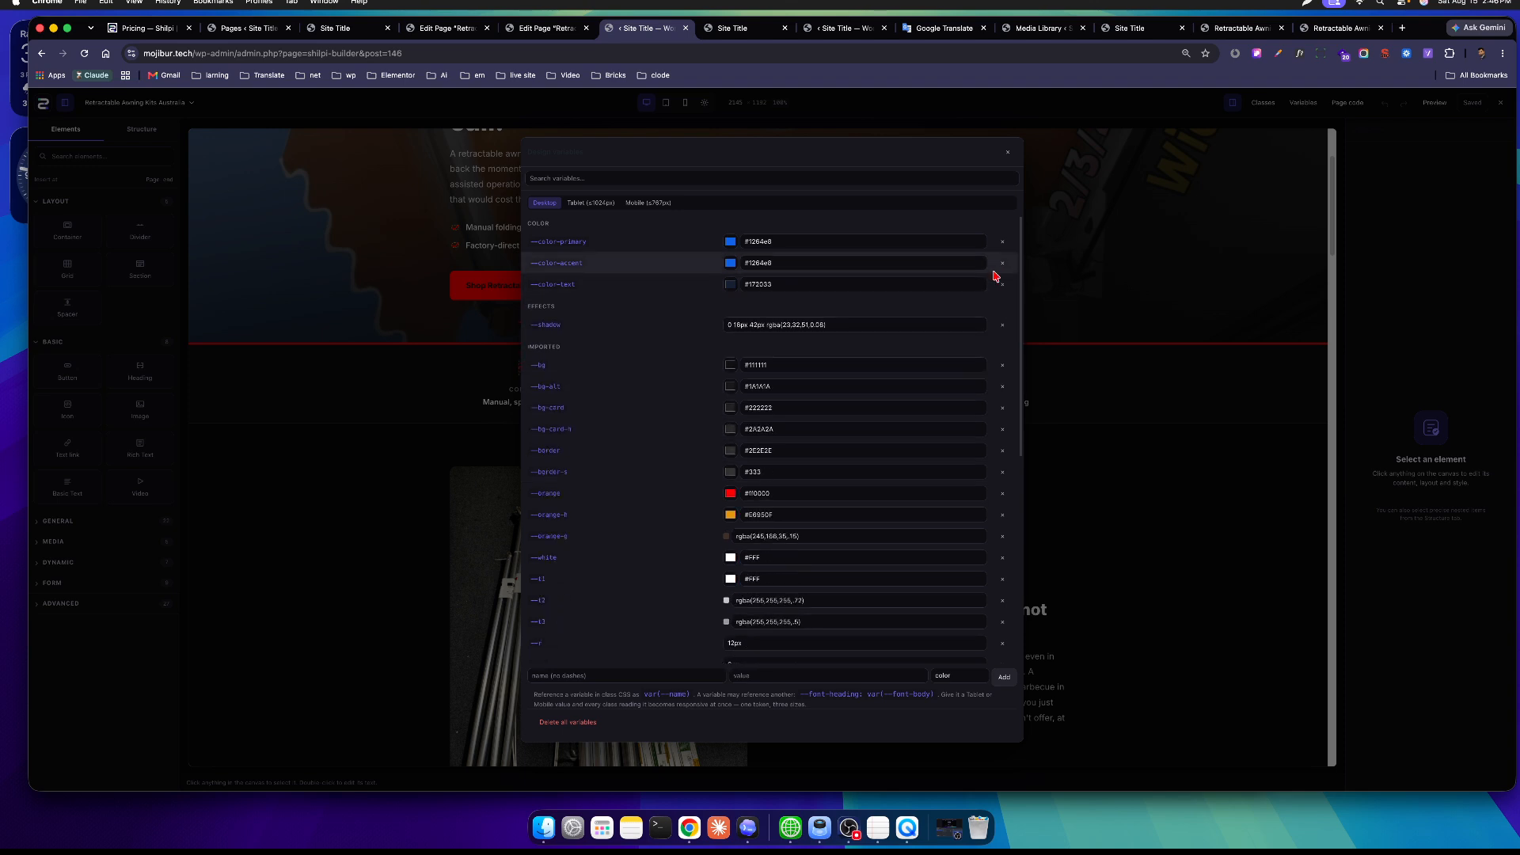
{"action": "left_click", "coordinate": [1003, 263]}
{"action": "left_click", "coordinate": [1002, 243]}
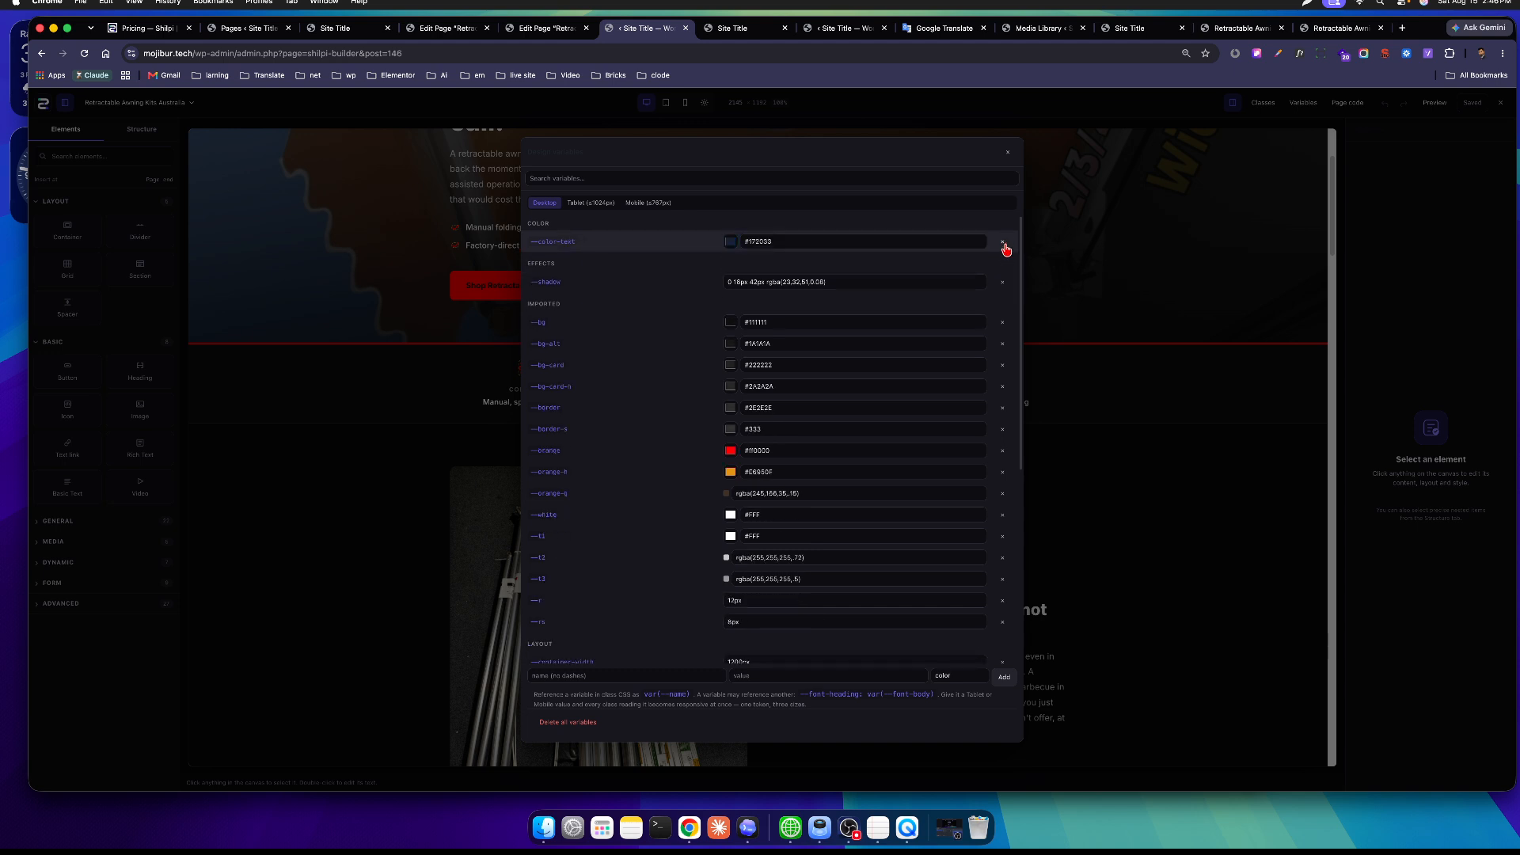
{"action": "left_click", "coordinate": [1002, 242]}
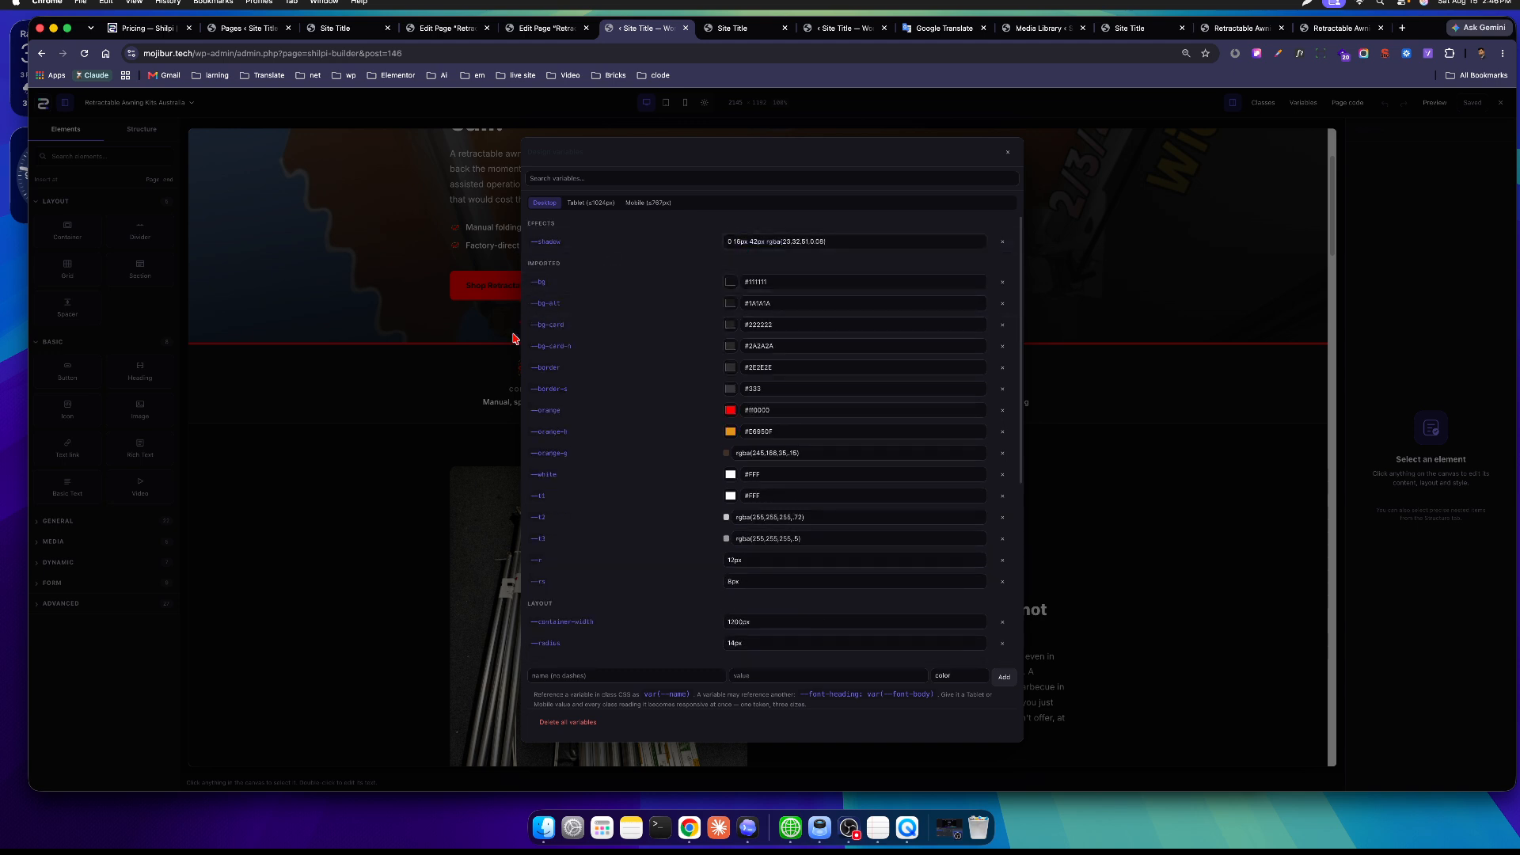
{"action": "left_click", "coordinate": [1010, 154]}
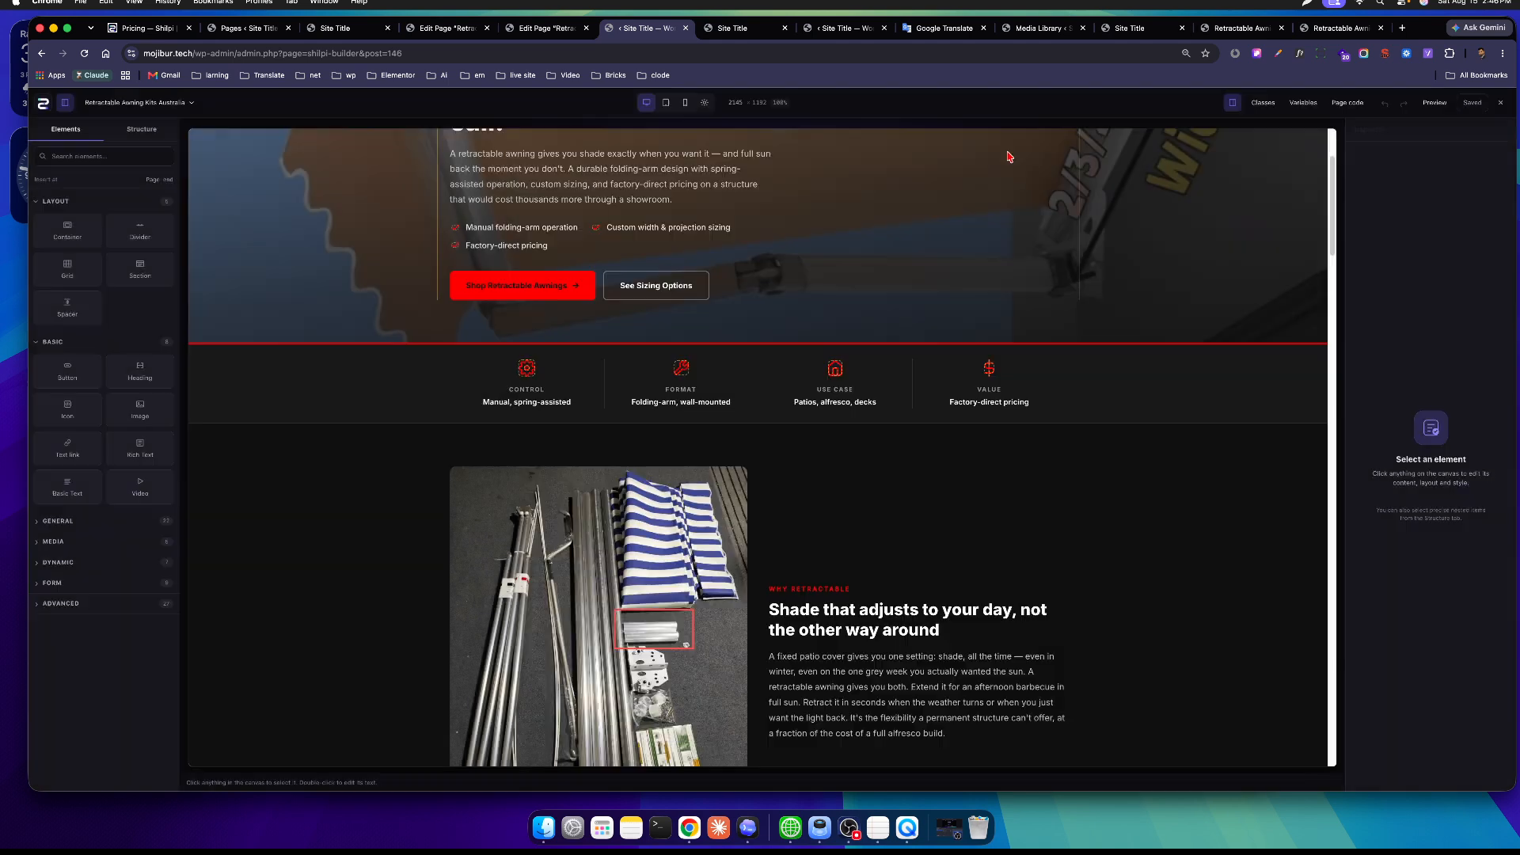
Check the builder's hero, reload the live homepage and inspect its accent color from the hero to the FAQ and closing section.
{"action": "scroll", "coordinate": [784, 380], "scroll_direction": "up", "scroll_amount": 2}
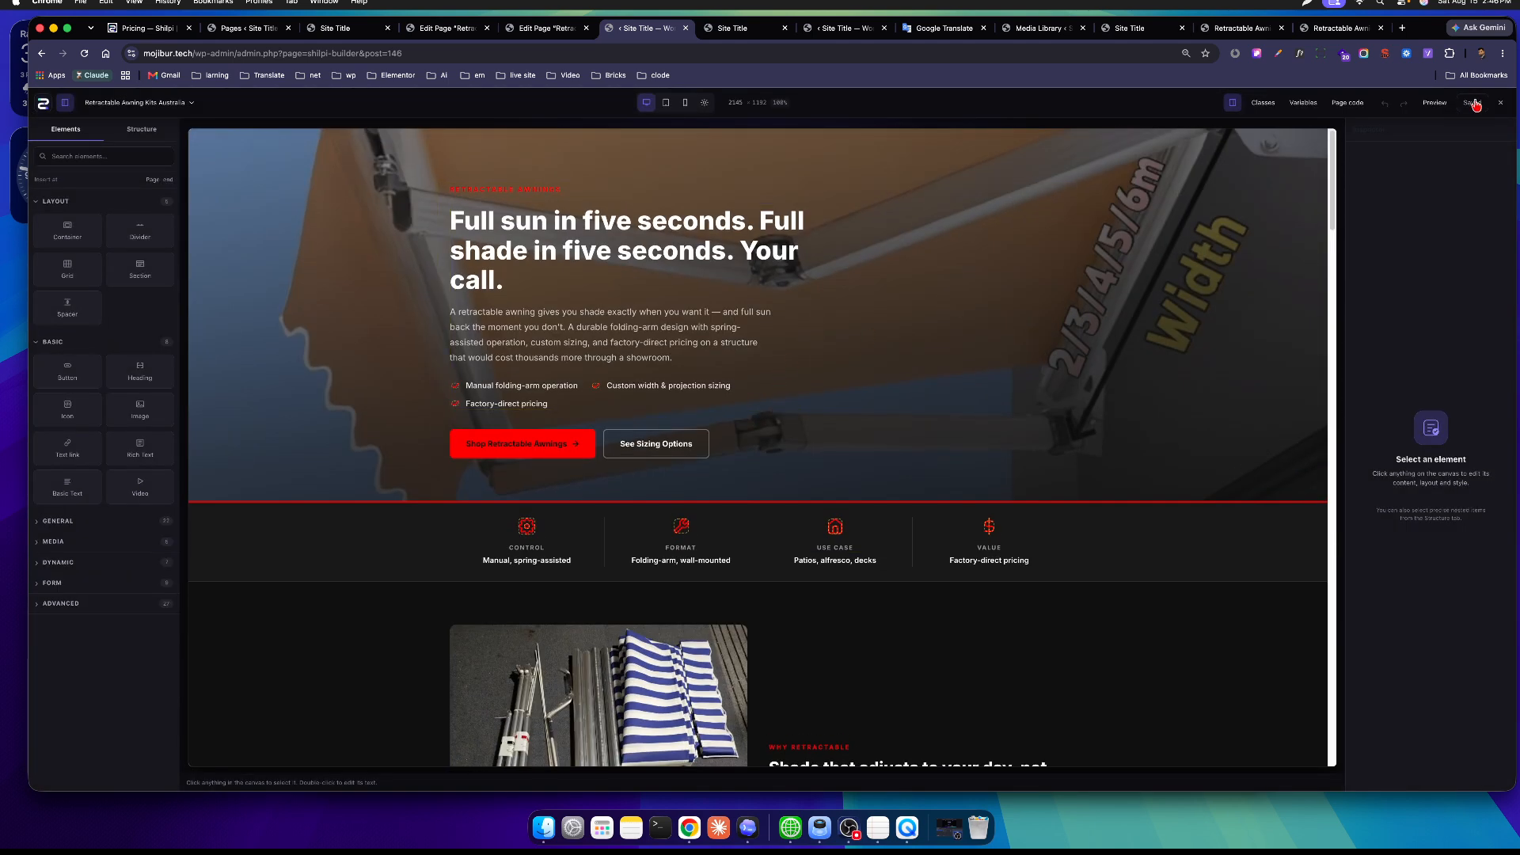
{"action": "left_click", "coordinate": [735, 32]}
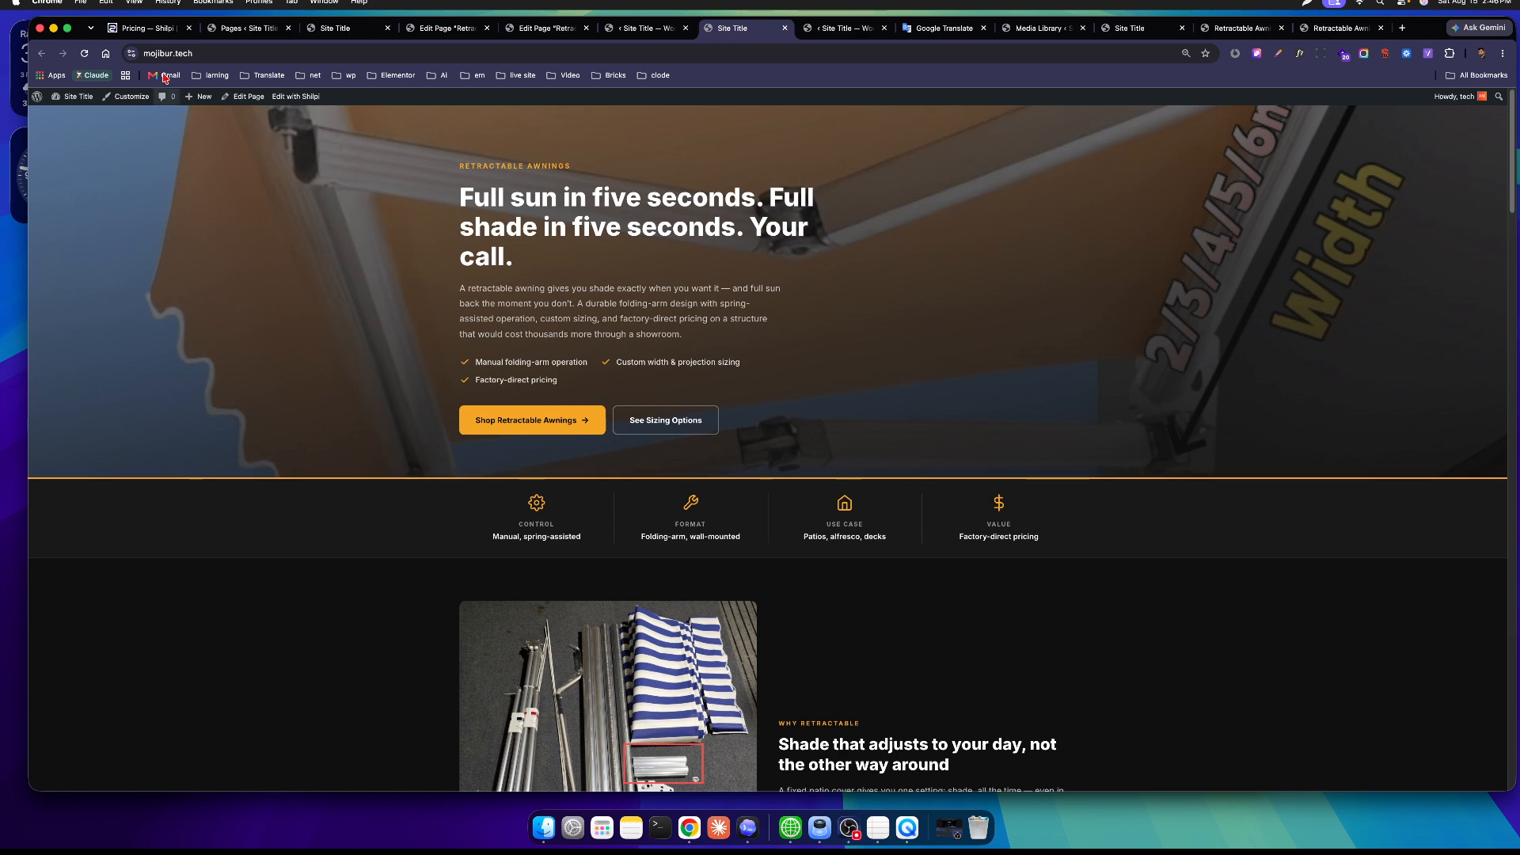
{"action": "left_click", "coordinate": [84, 53]}
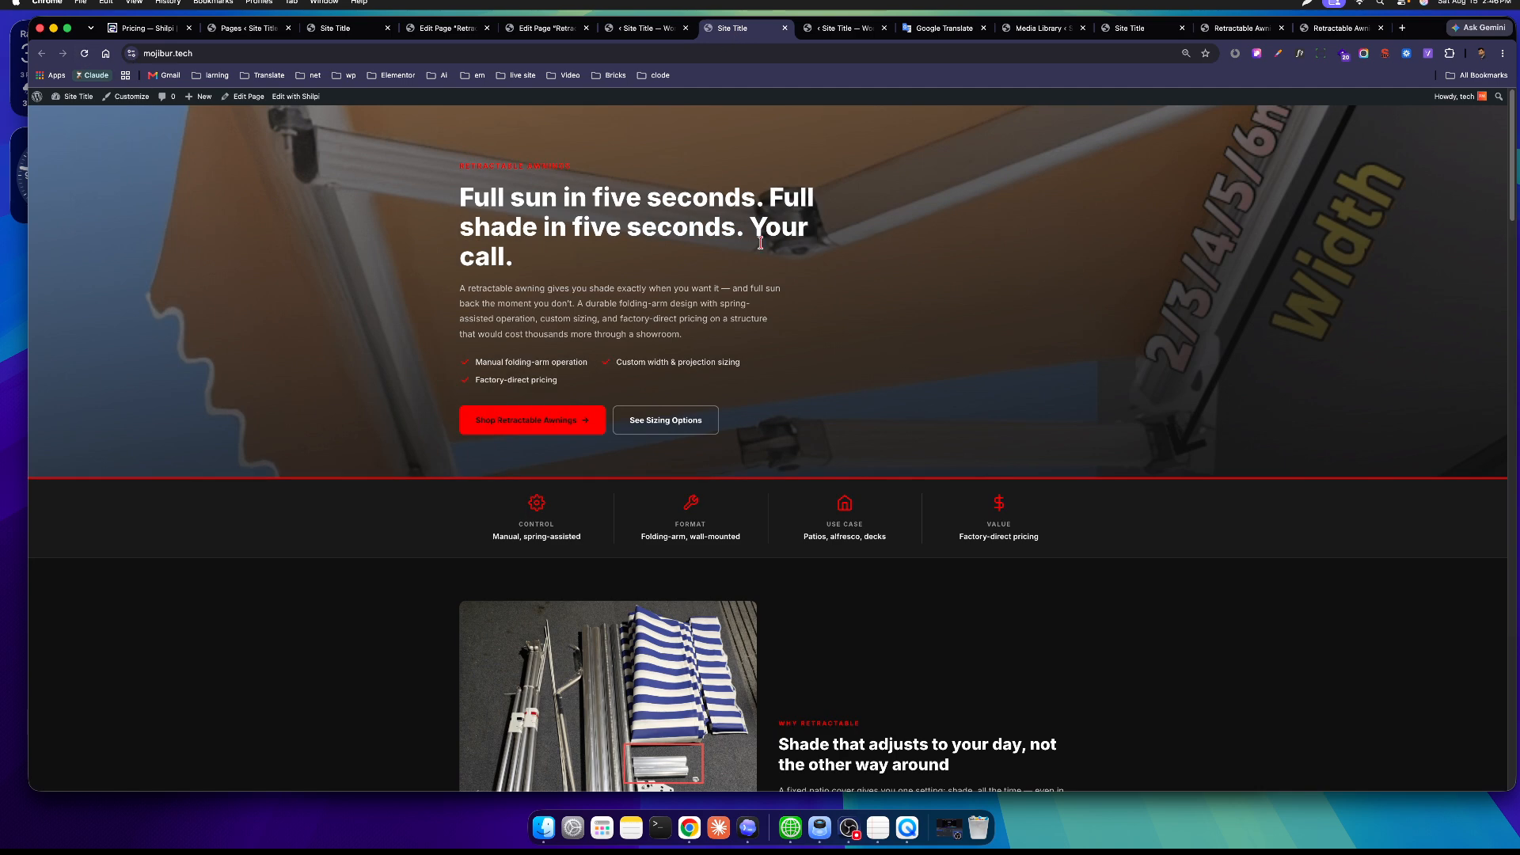
{"action": "scroll", "coordinate": [760, 243], "scroll_direction": "down", "scroll_amount": 20}
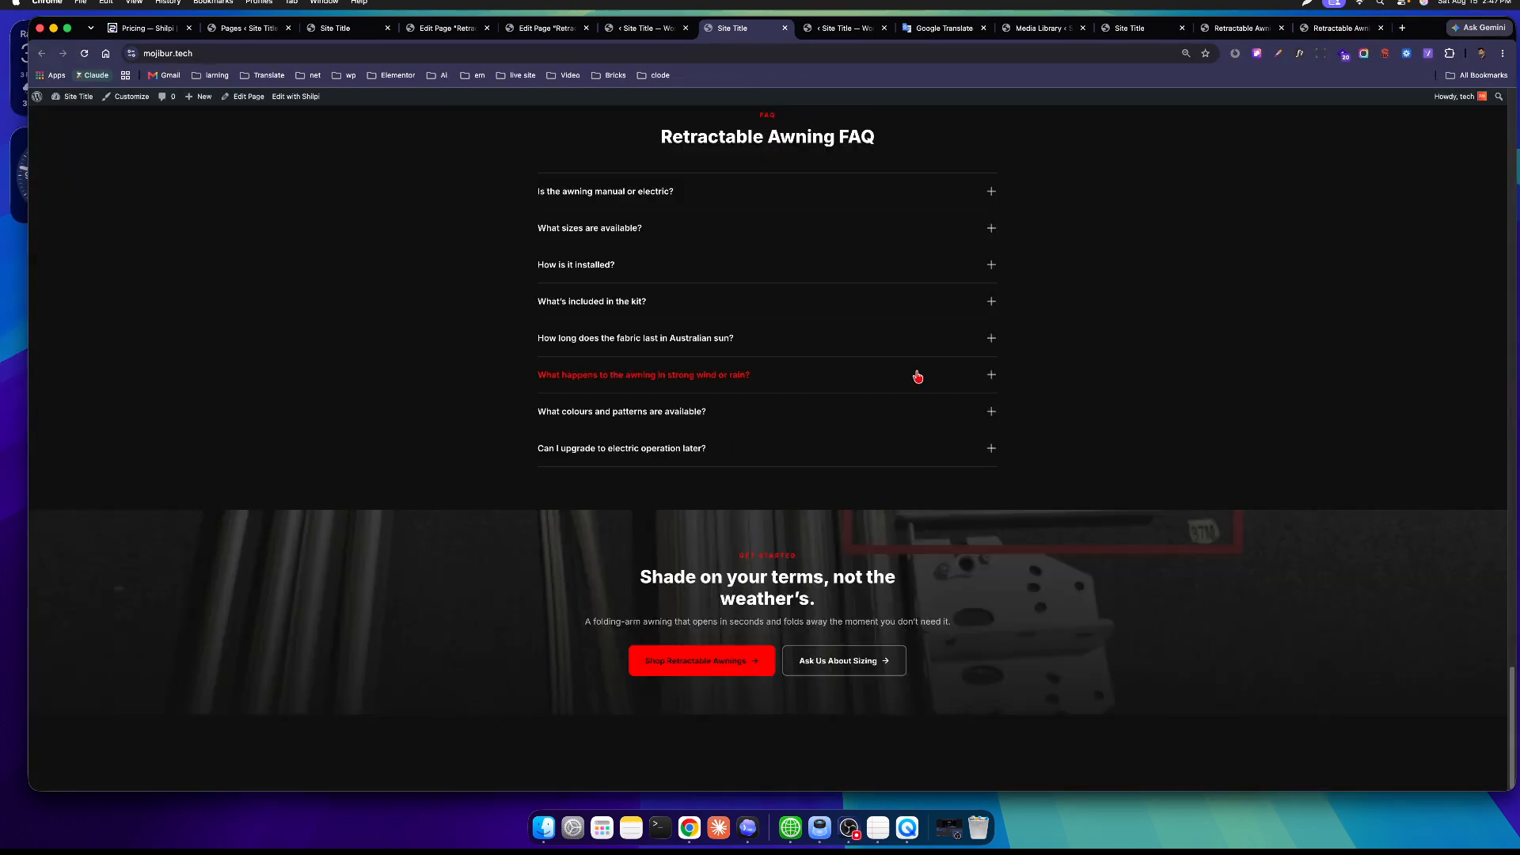
{"action": "scroll", "coordinate": [744, 377], "scroll_direction": "up", "scroll_amount": 8}
{"action": "scroll", "coordinate": [744, 380], "scroll_direction": "down", "scroll_amount": 6}
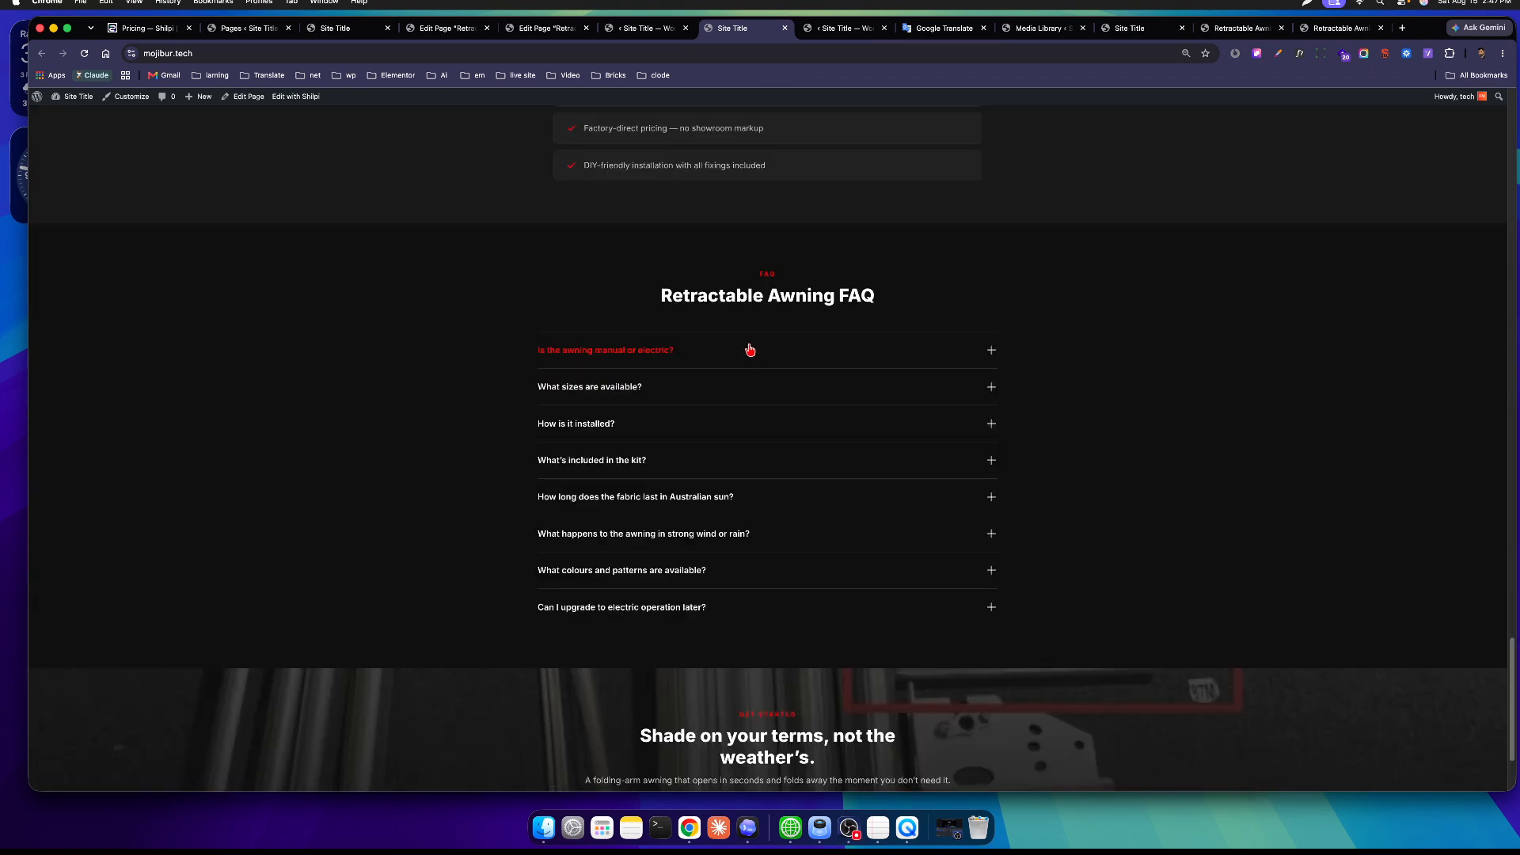
Compare the design variables' desktop, tablet and mobile values in the builder's variable manager.
{"action": "left_click", "coordinate": [646, 29]}
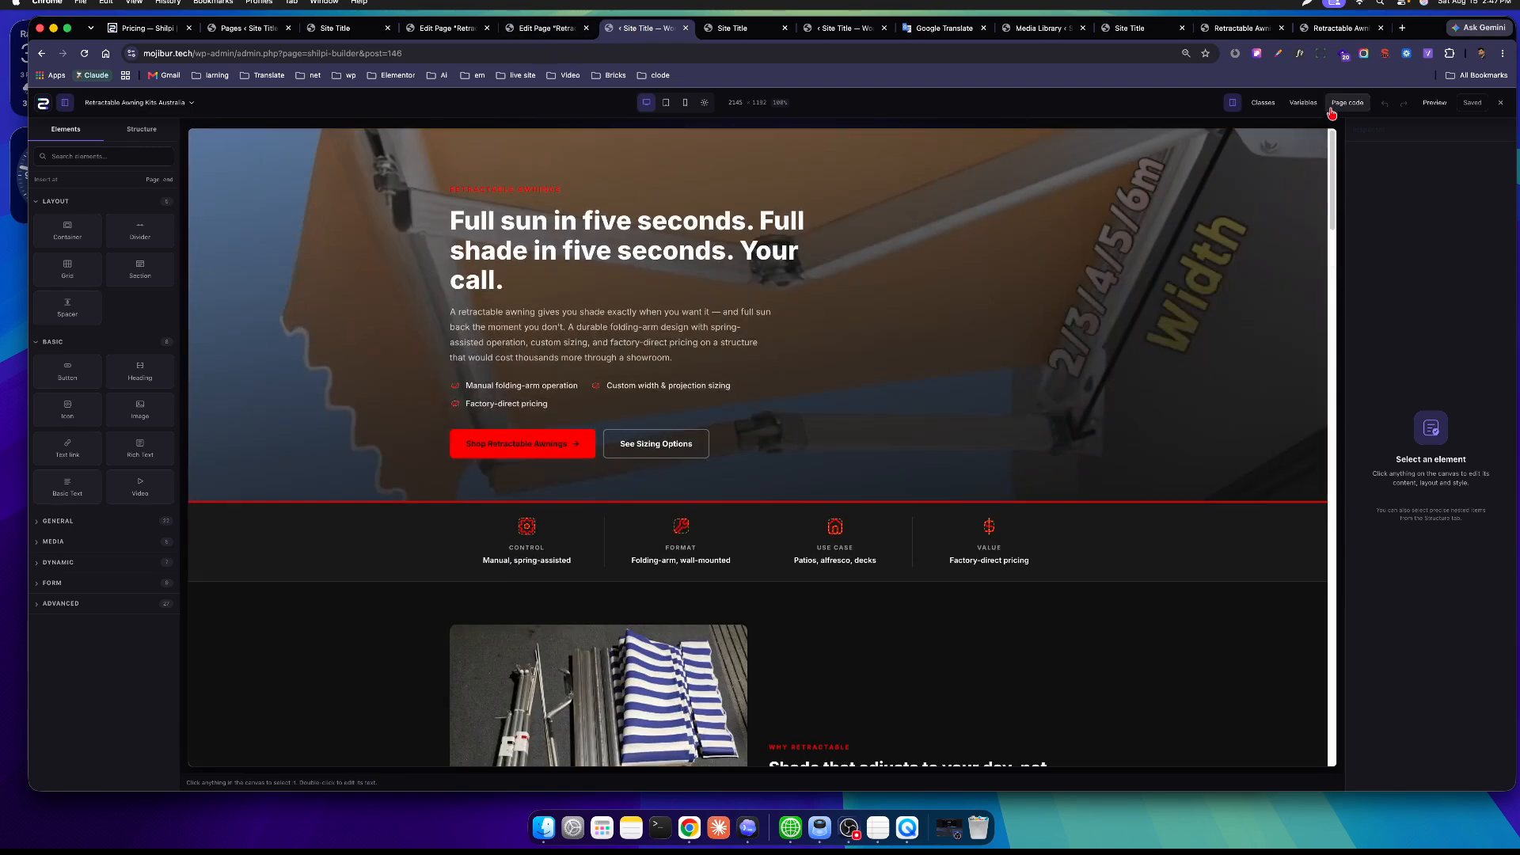
{"action": "left_click", "coordinate": [1304, 102]}
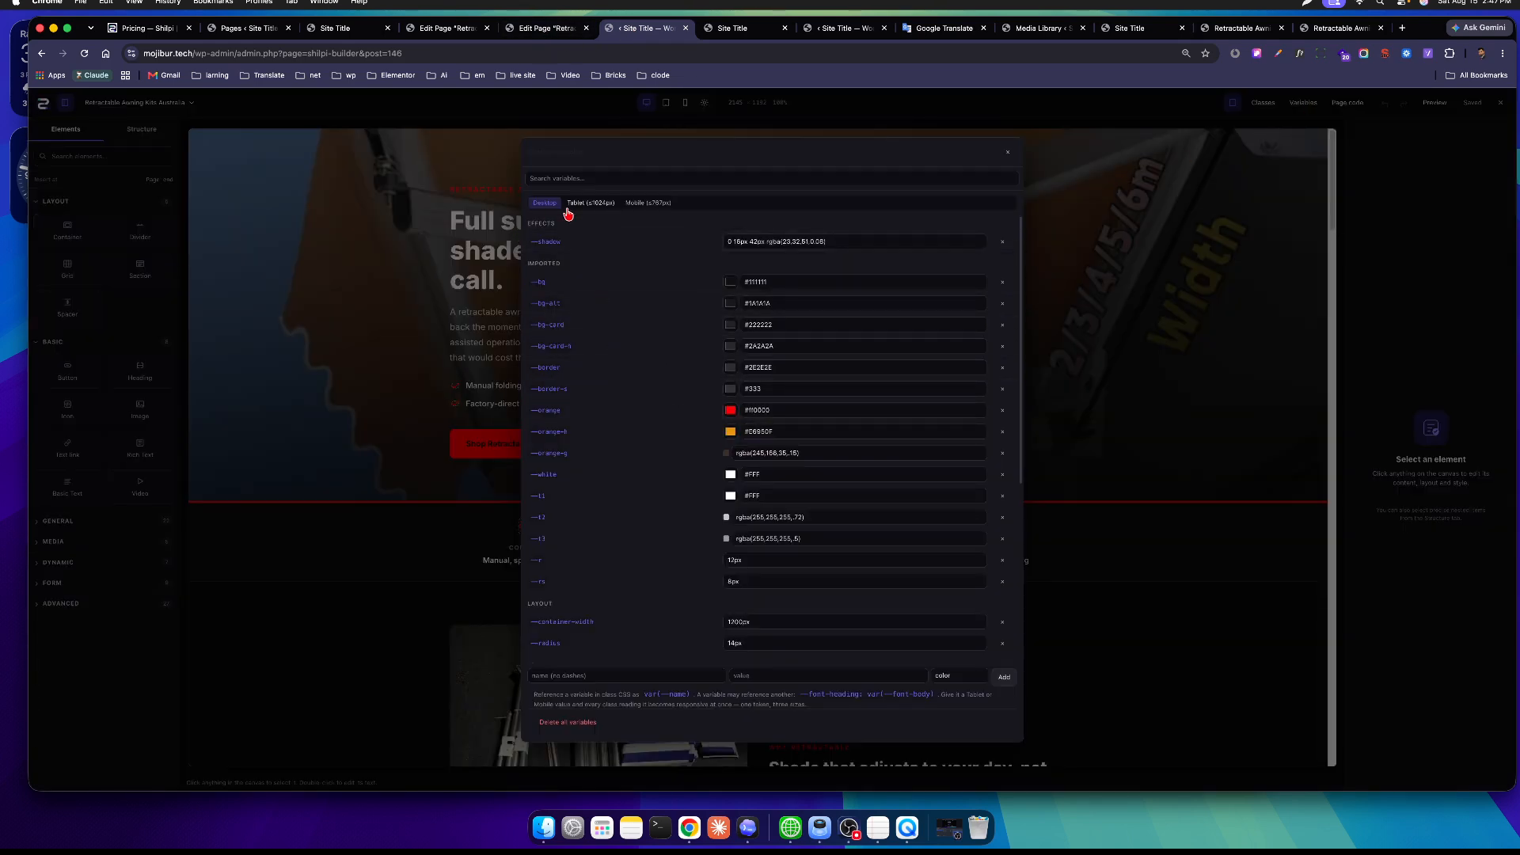
{"action": "left_click", "coordinate": [581, 205]}
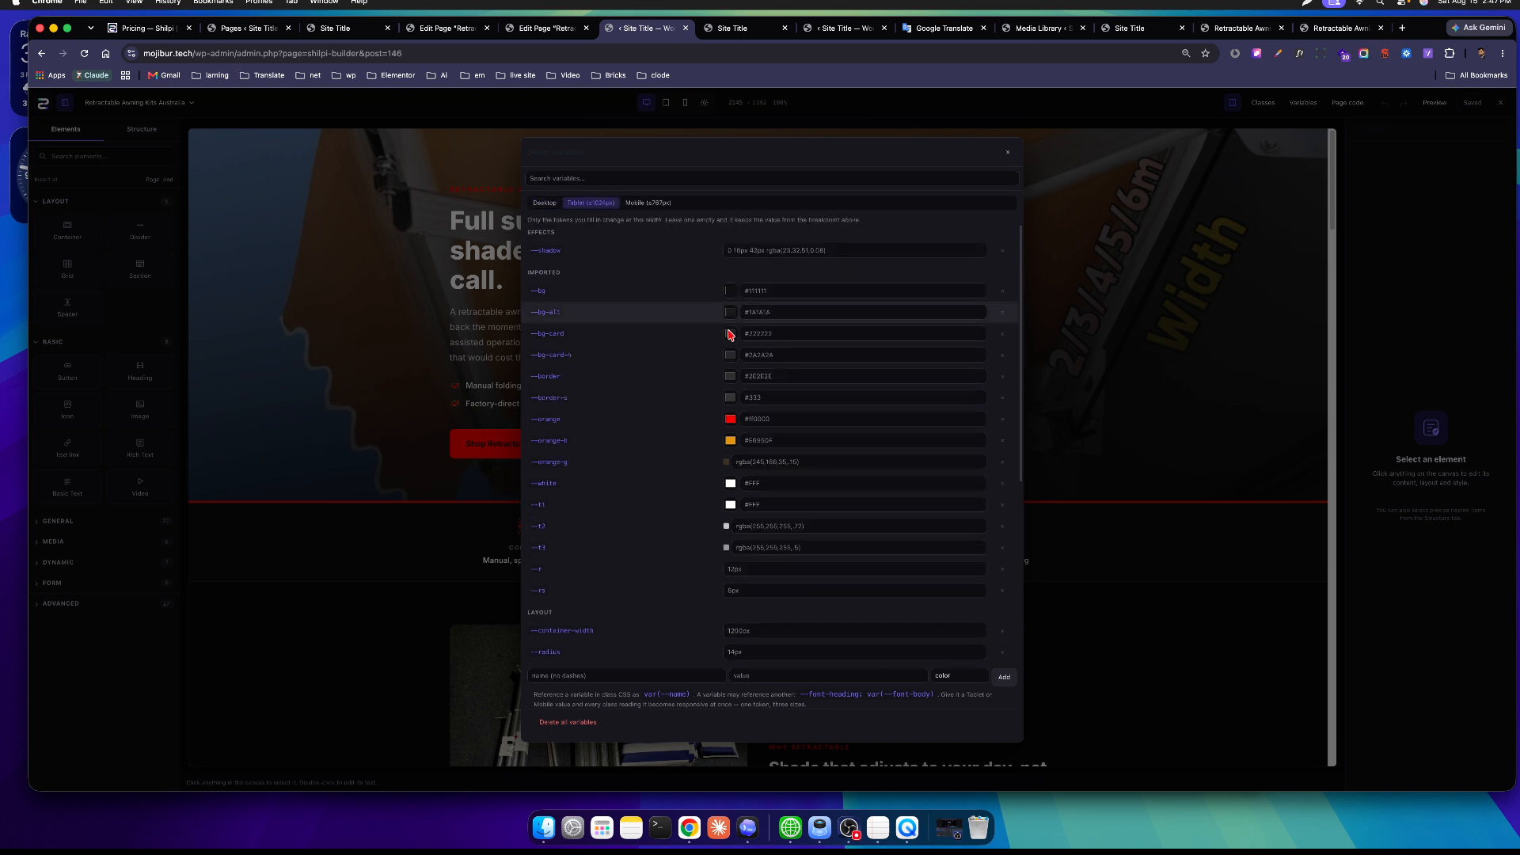
{"action": "left_click", "coordinate": [544, 204]}
{"action": "left_click", "coordinate": [590, 203]}
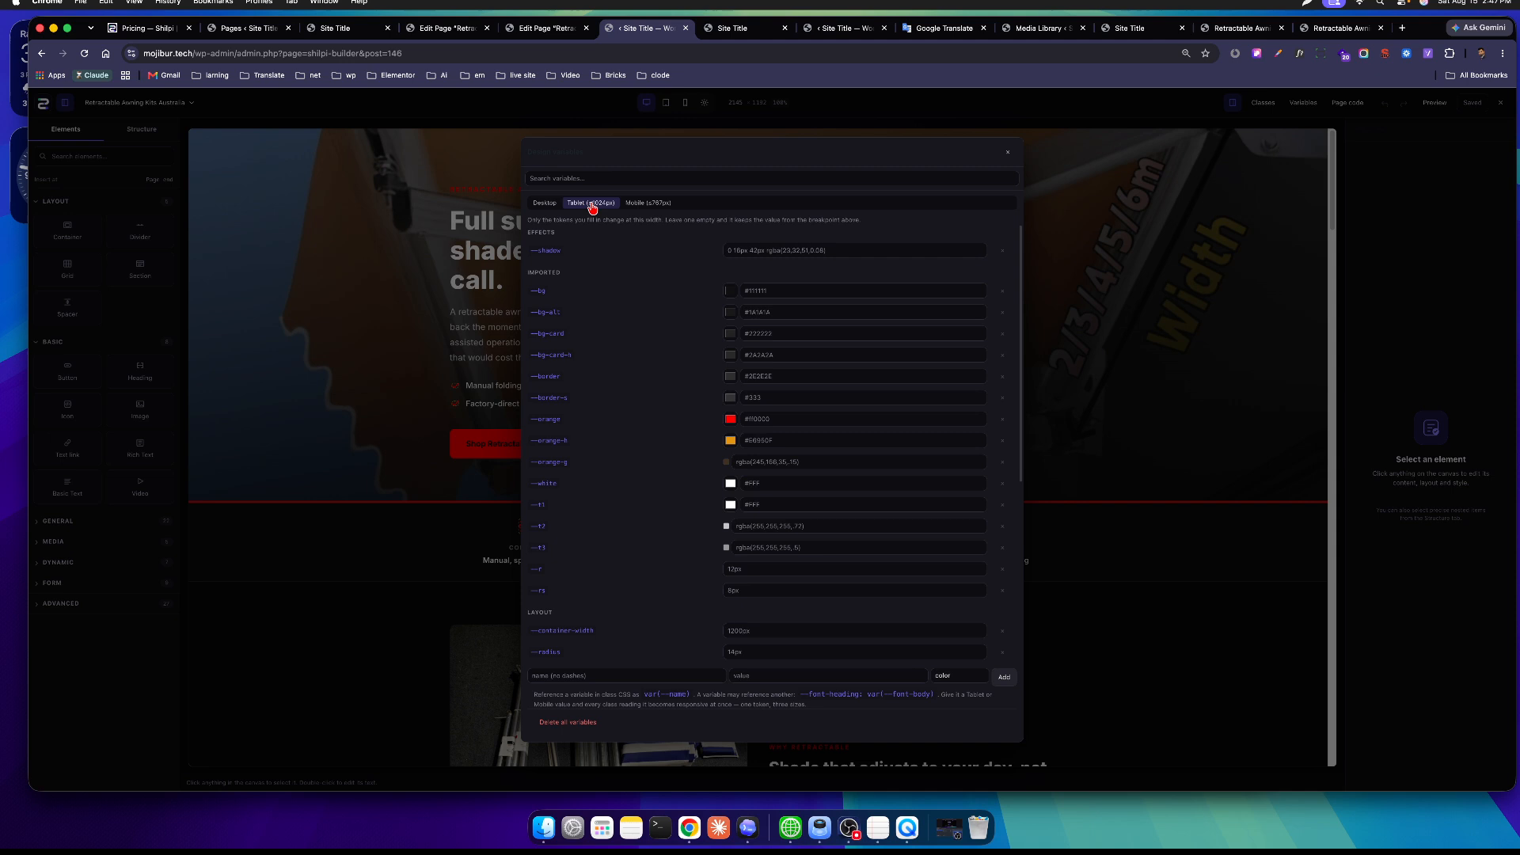
{"action": "left_click", "coordinate": [645, 206]}
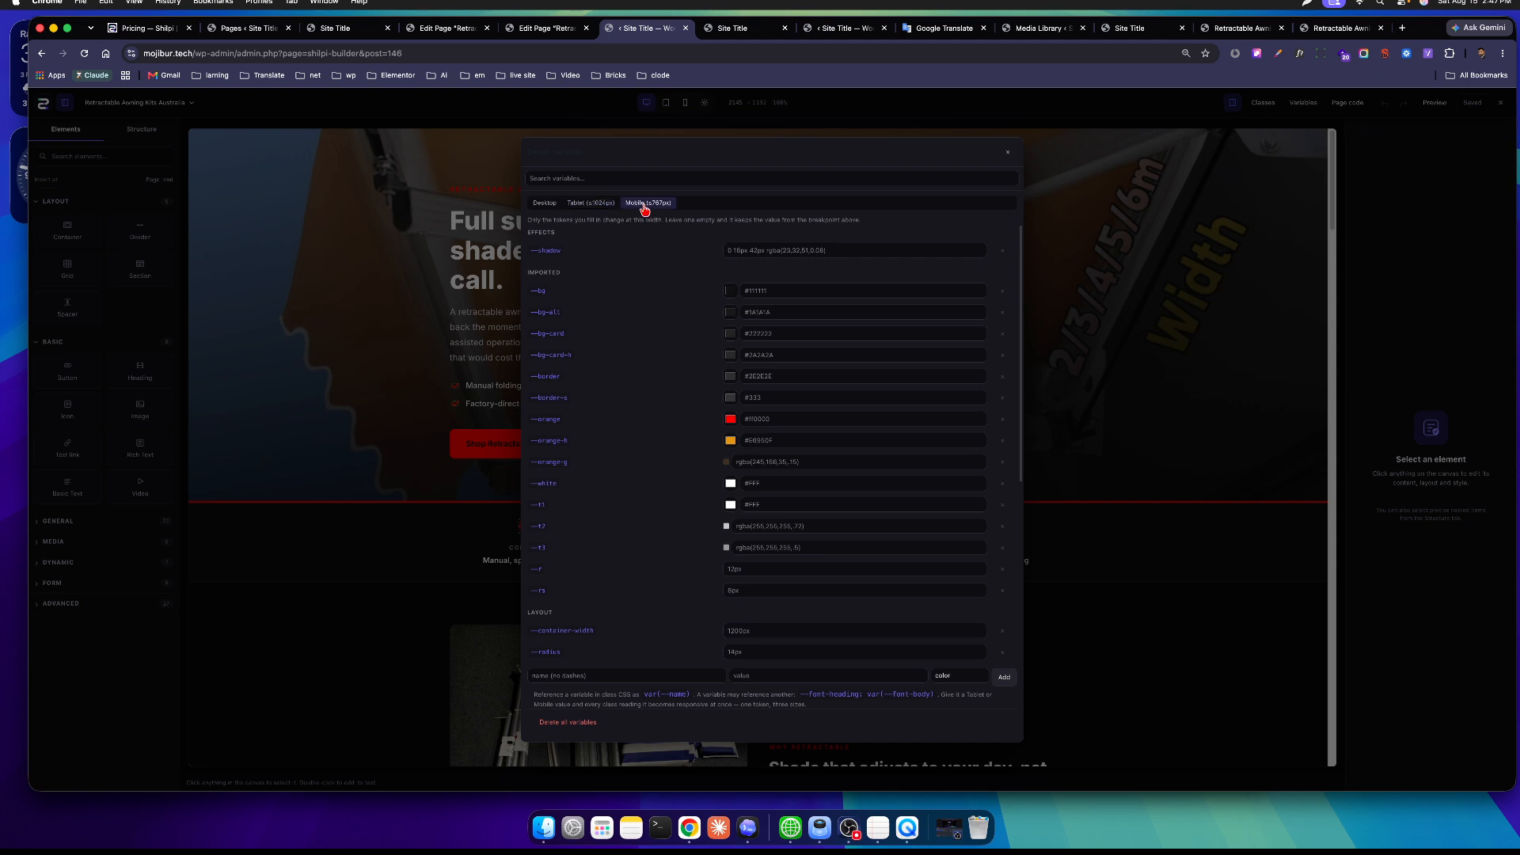
{"action": "left_click", "coordinate": [590, 204]}
{"action": "left_click", "coordinate": [545, 203]}
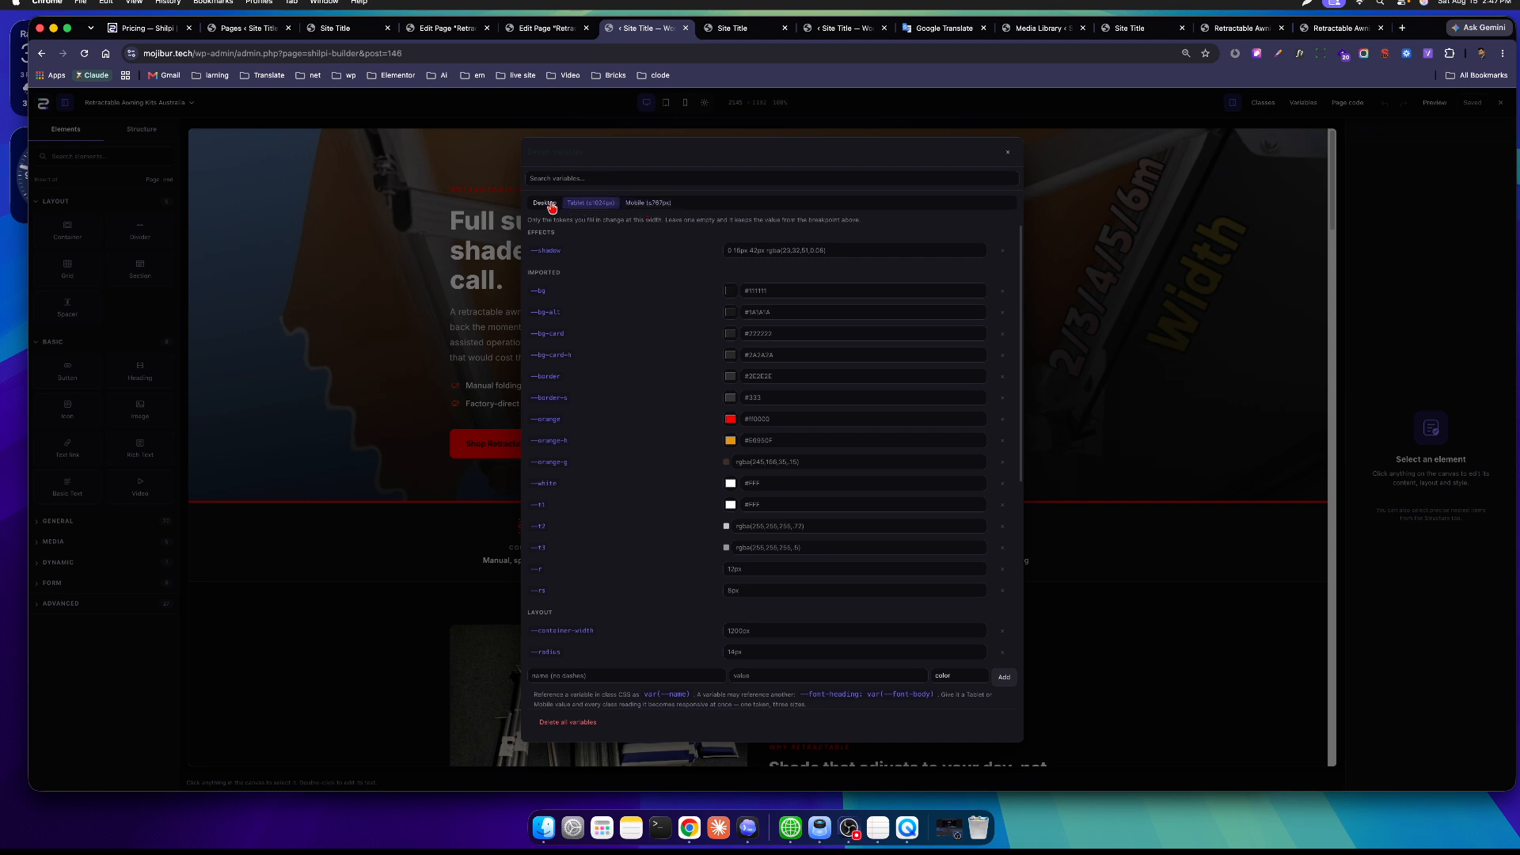
{"action": "left_click", "coordinate": [1014, 156]}
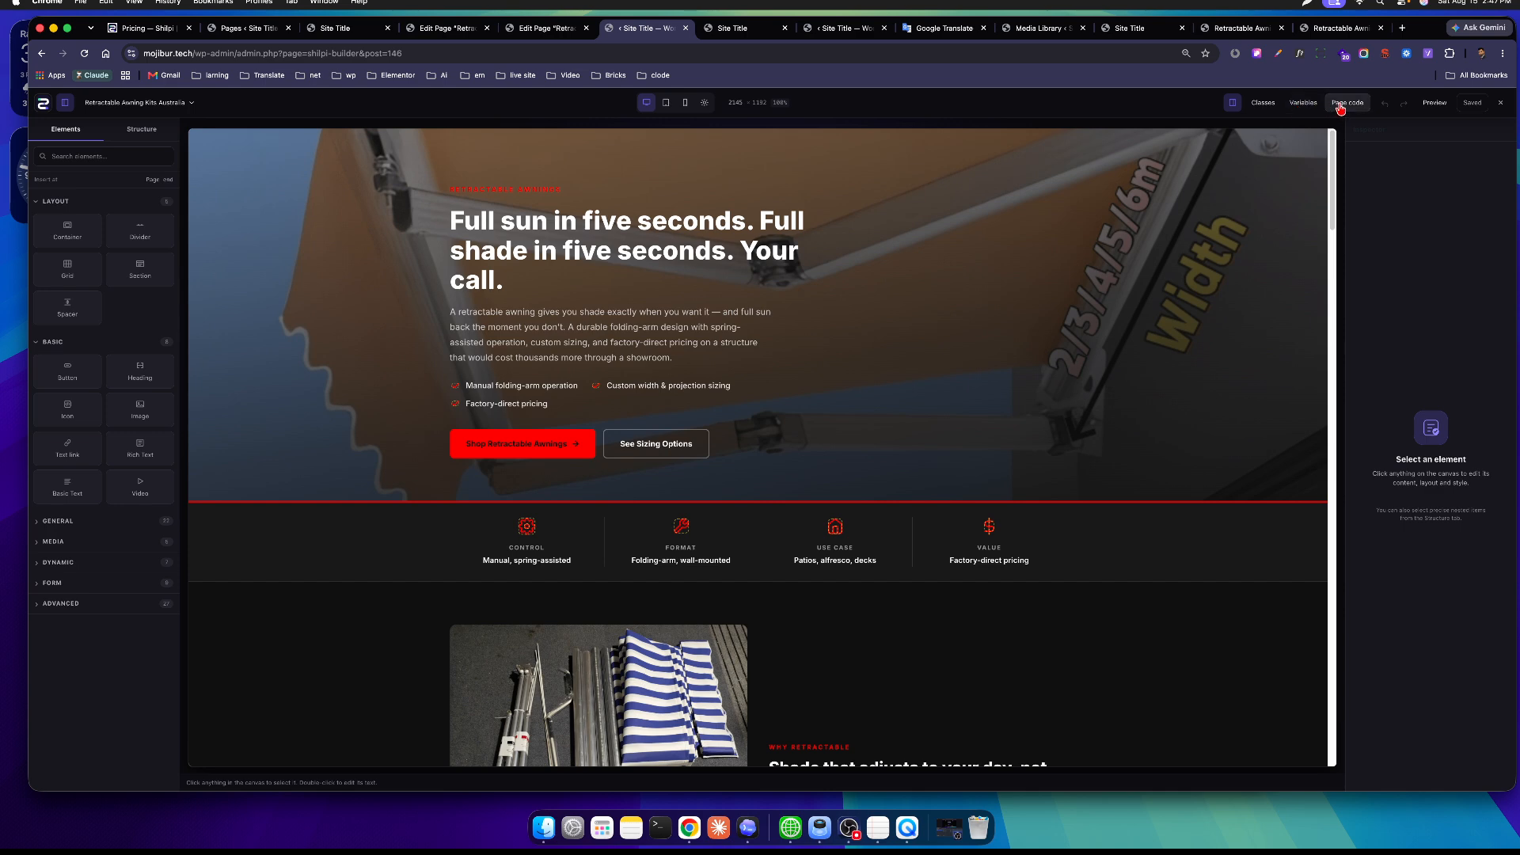
Look over the class manager, the WordPress edit screen's page code and the remaining page sections on the builder canvas.
{"action": "left_click", "coordinate": [1263, 103]}
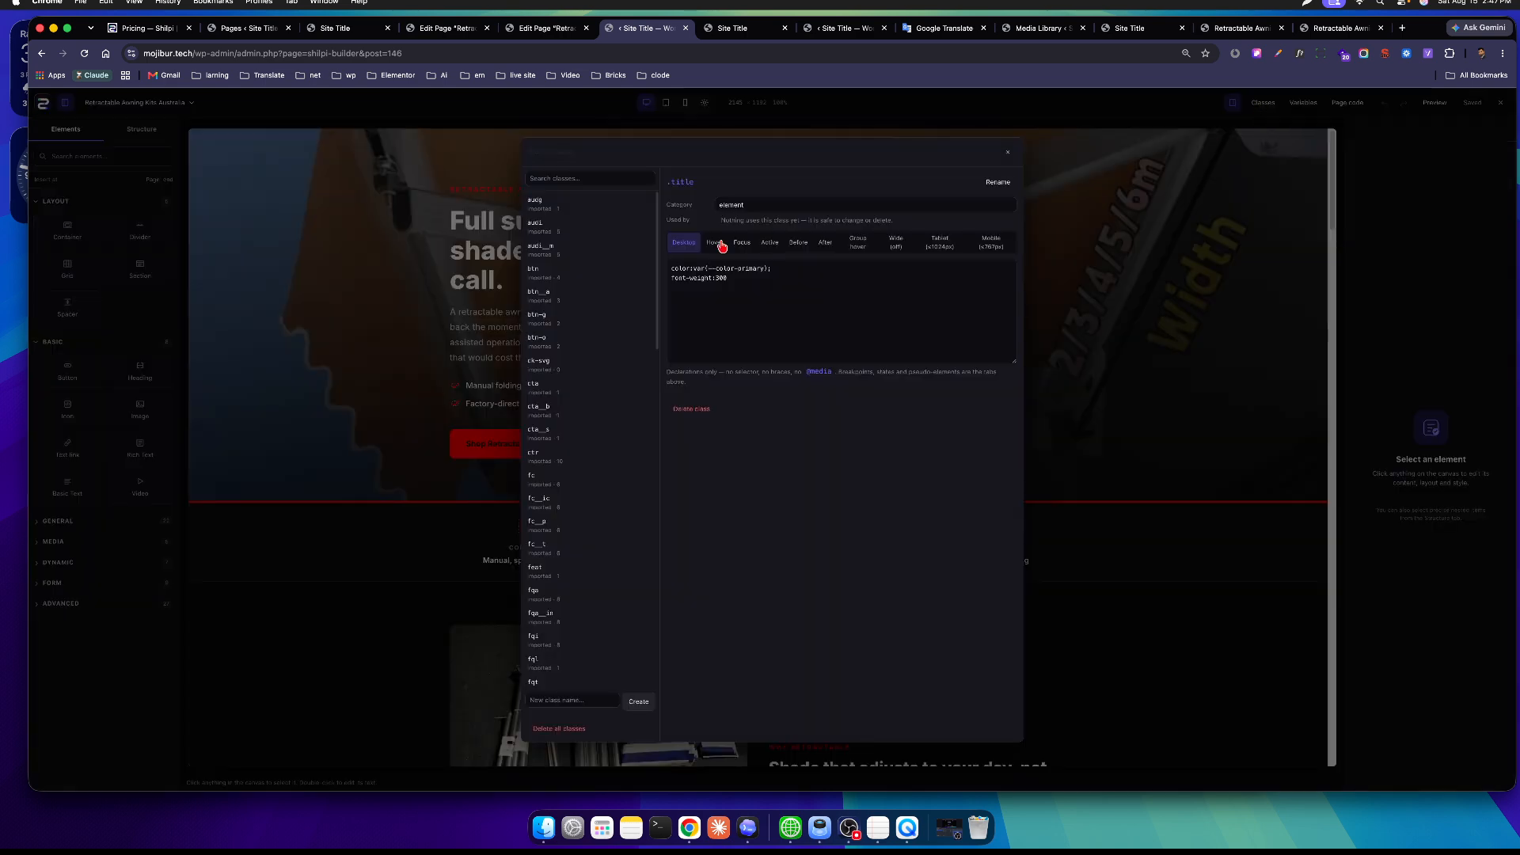
{"action": "left_click", "coordinate": [1008, 153]}
{"action": "left_click", "coordinate": [549, 30]}
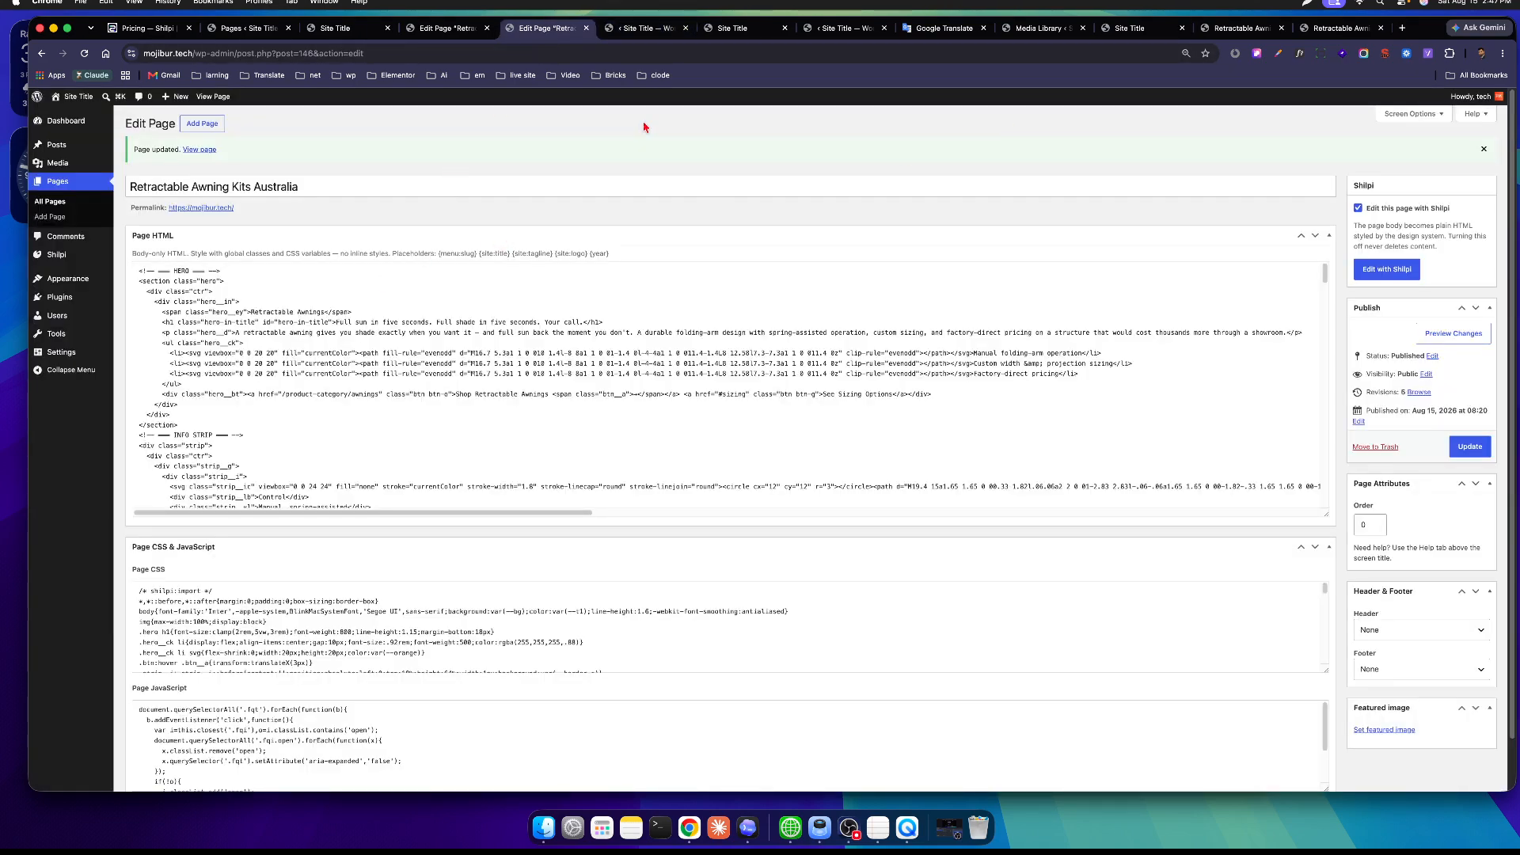
{"action": "left_click", "coordinate": [634, 29]}
{"action": "scroll", "coordinate": [1027, 375], "scroll_direction": "down", "scroll_amount": 10}
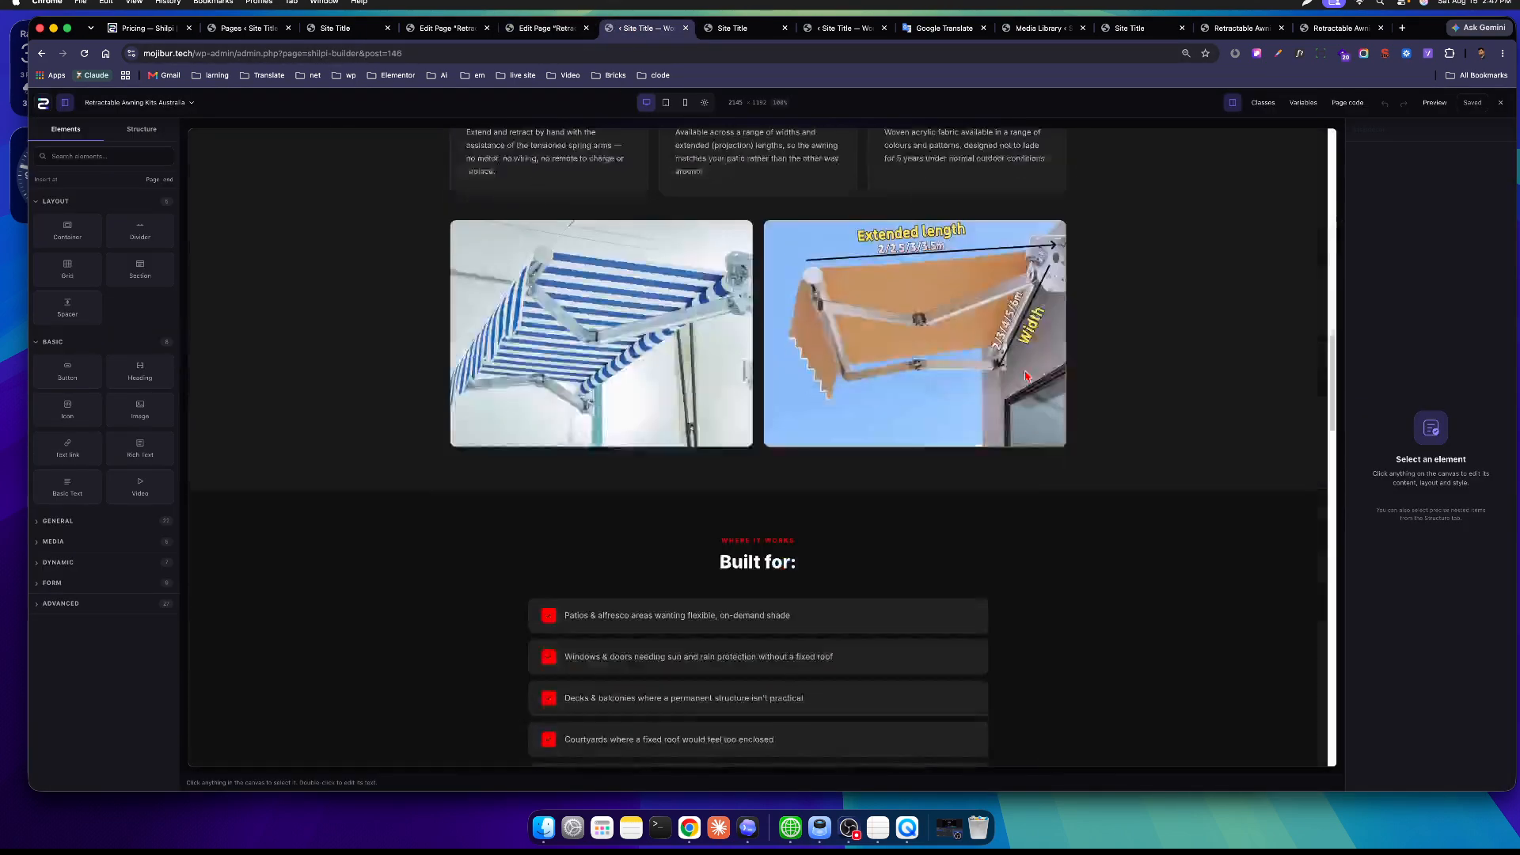
{"action": "scroll", "coordinate": [1027, 375], "scroll_direction": "down", "scroll_amount": 15}
Review Shilpi's security page, covering temporary file access, WordPress hardening and the option allowing AI to manage PHP snippets.
{"action": "left_click", "coordinate": [447, 29]}
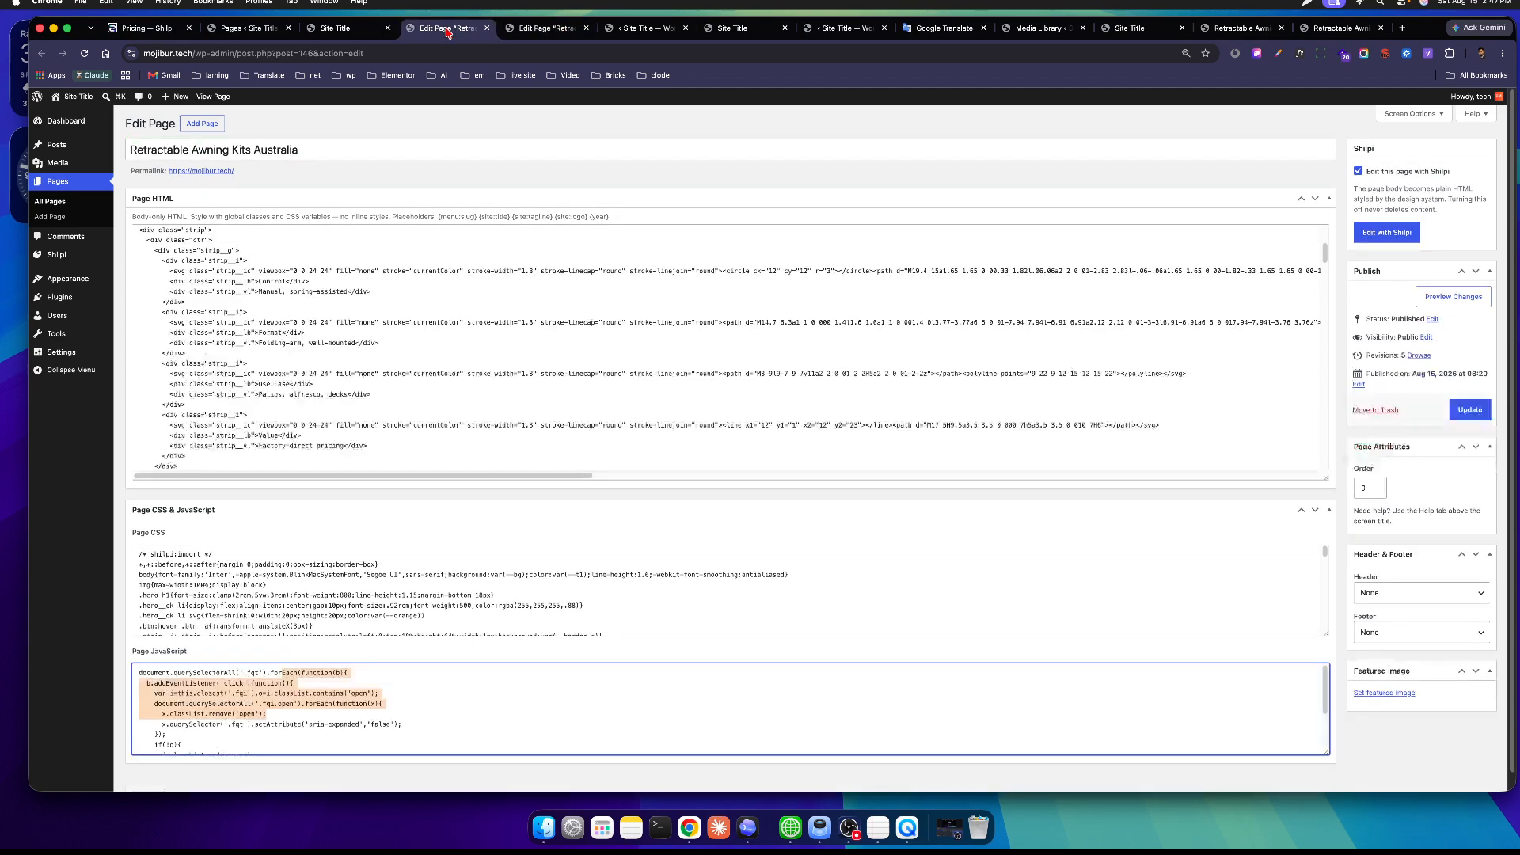
{"action": "left_click", "coordinate": [141, 261]}
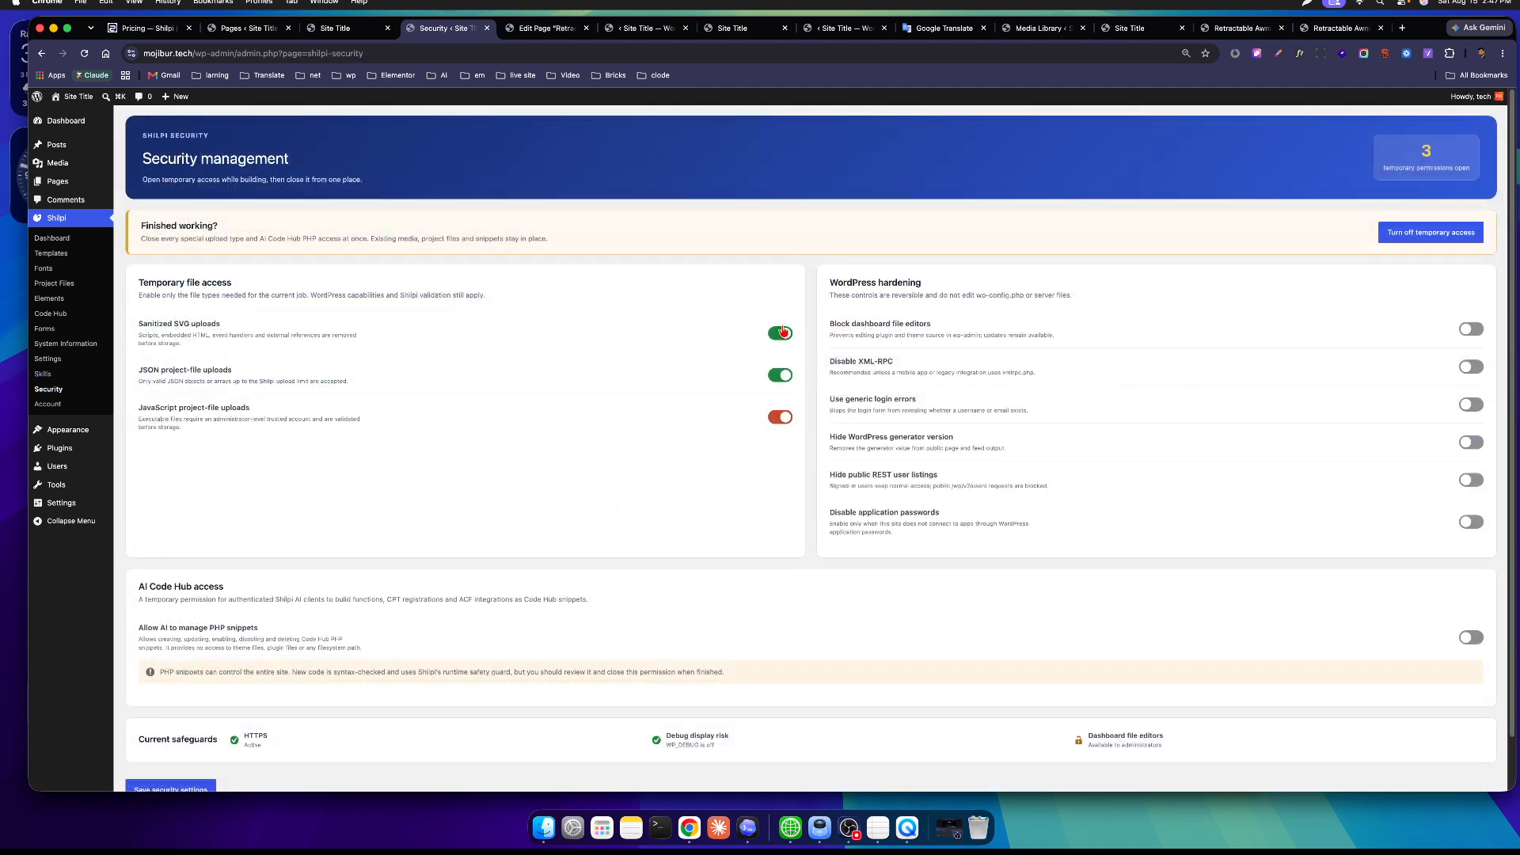
{"action": "scroll", "coordinate": [323, 335], "scroll_direction": "down", "scroll_amount": 1}
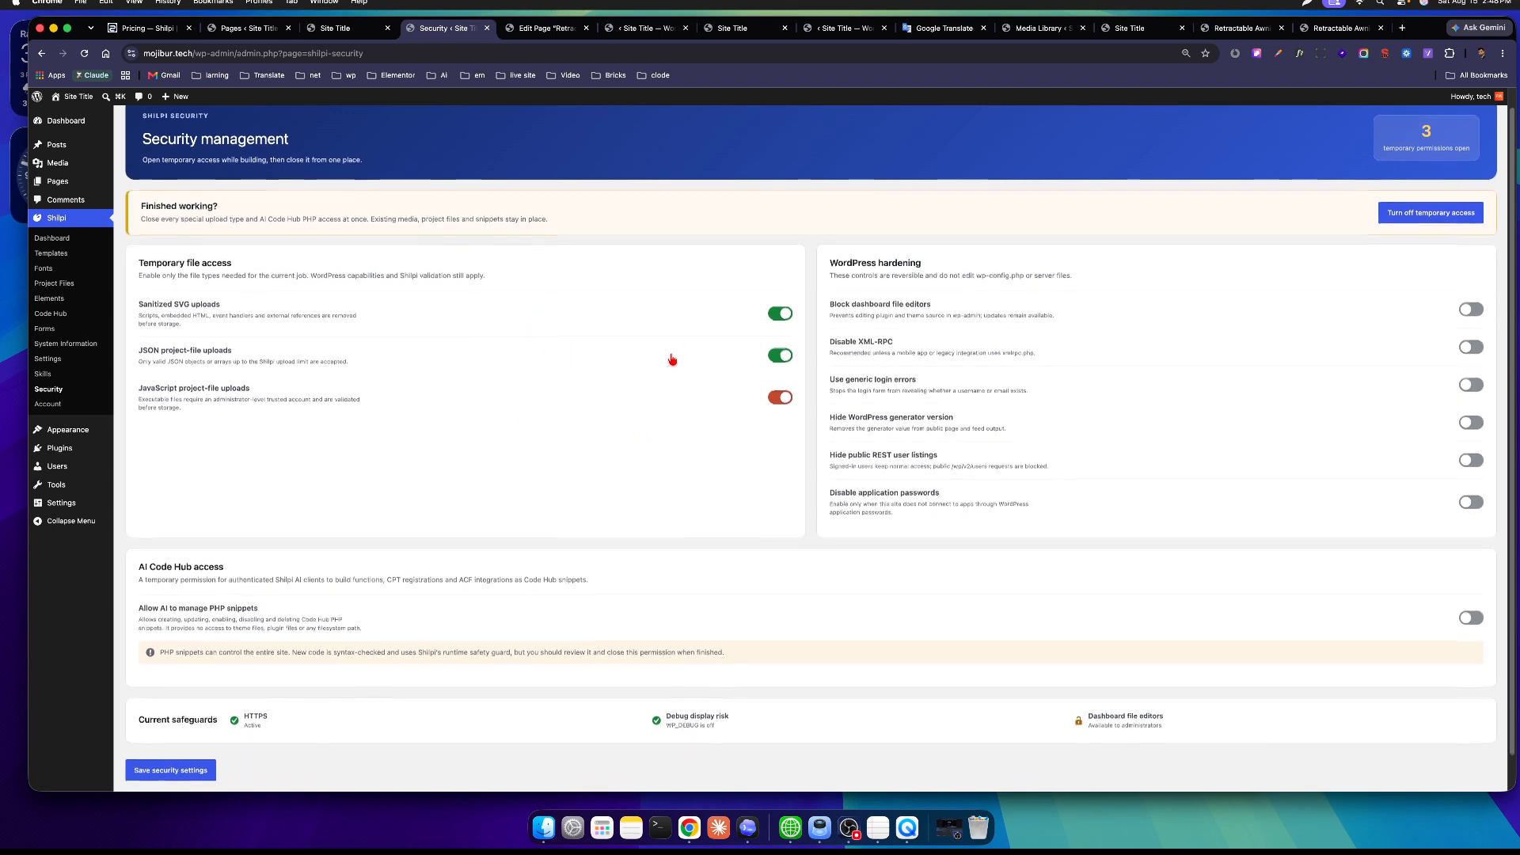
{"action": "scroll", "coordinate": [653, 367], "scroll_direction": "down", "scroll_amount": 2}
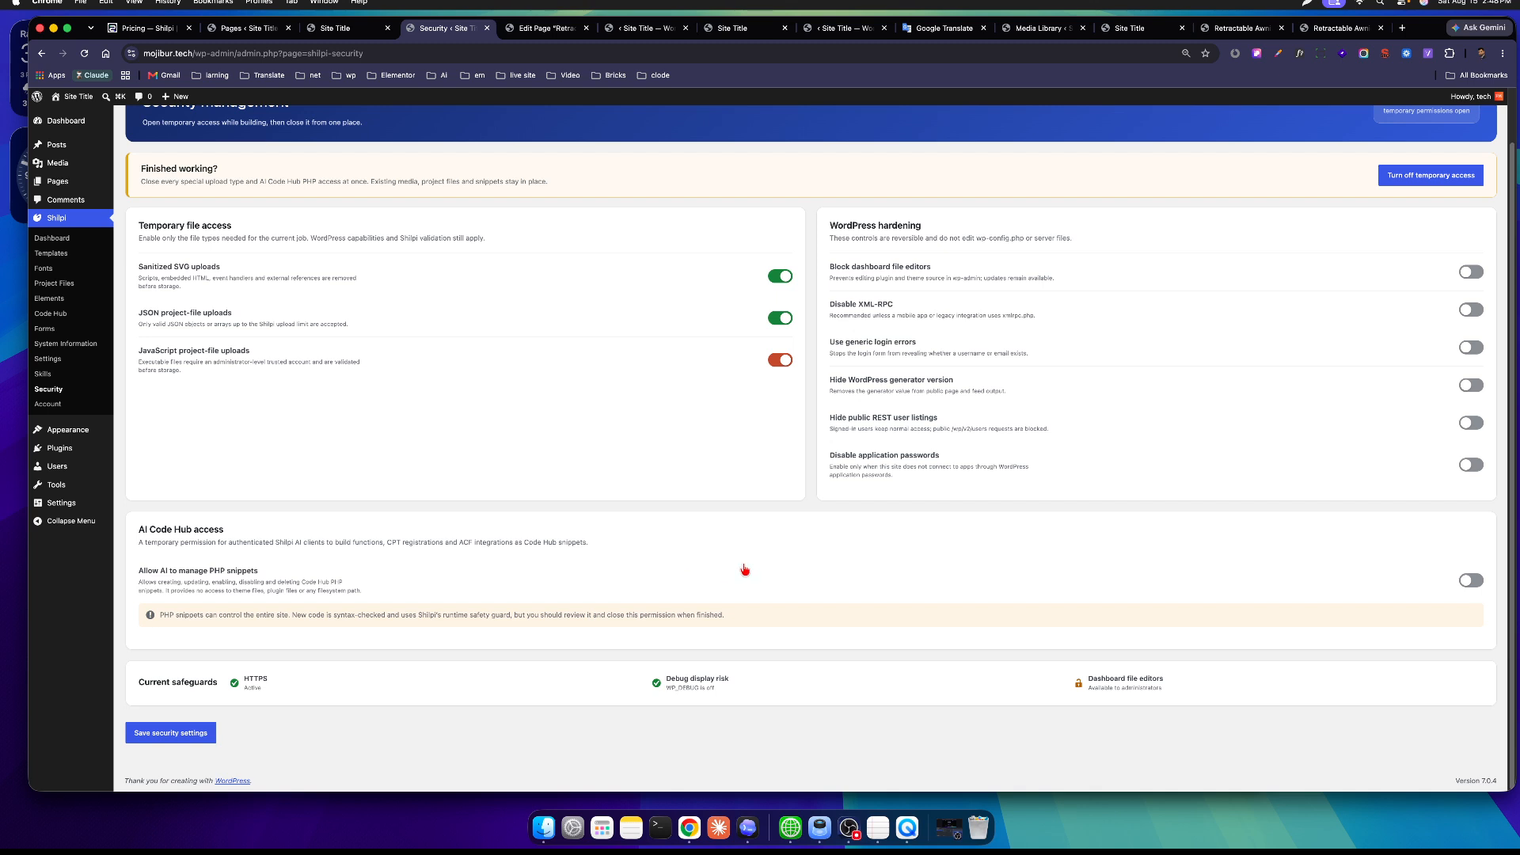
{"action": "left_click", "coordinate": [1472, 585]}
Look at the instructions of the shilpi-theme skill on Shilpi's Skills page.
{"action": "left_click", "coordinate": [43, 374]}
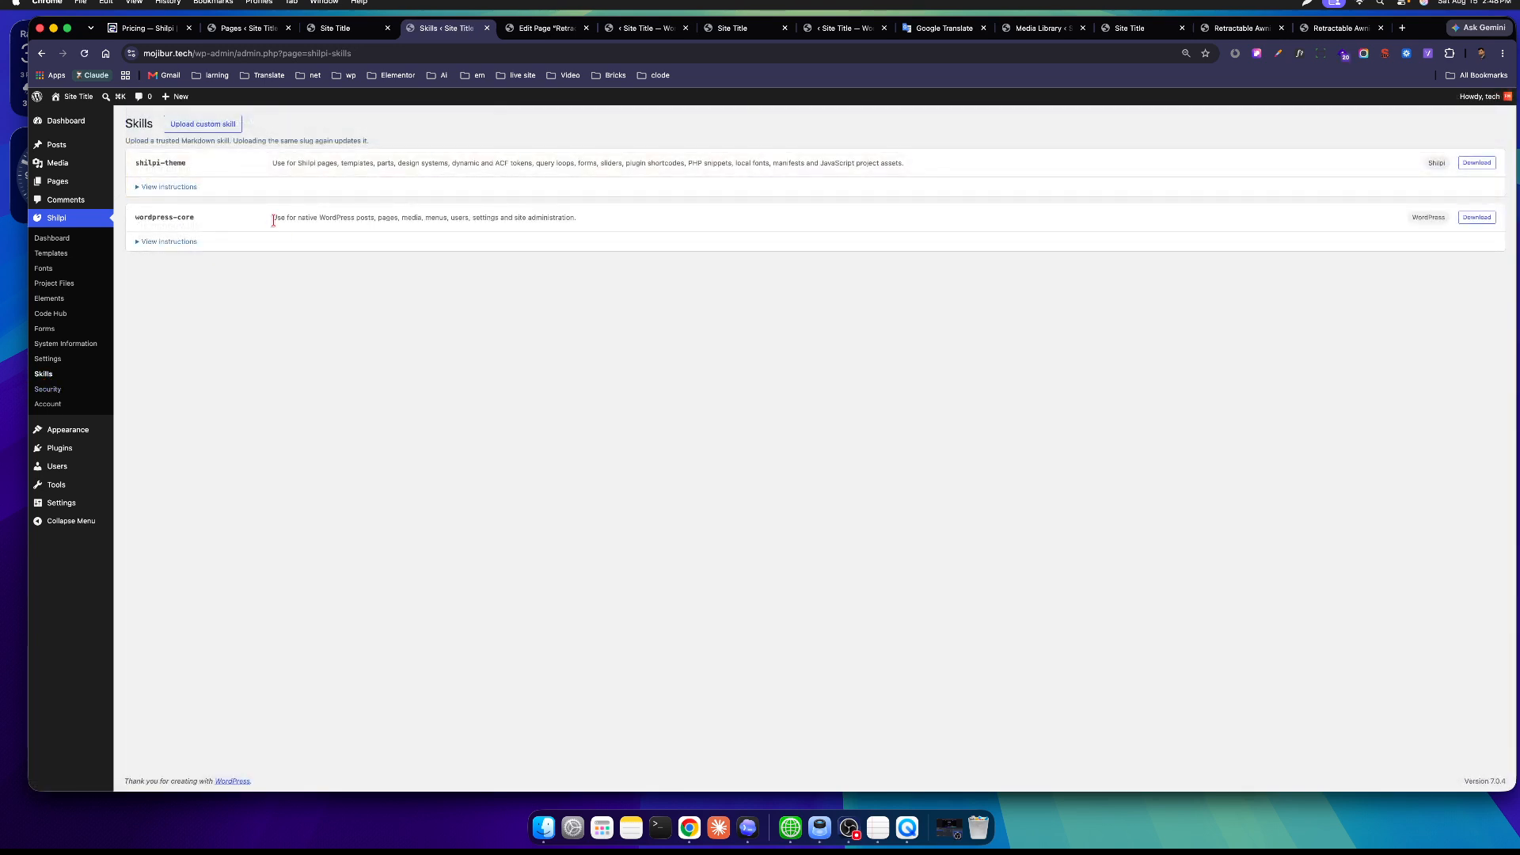
{"action": "left_click", "coordinate": [170, 188]}
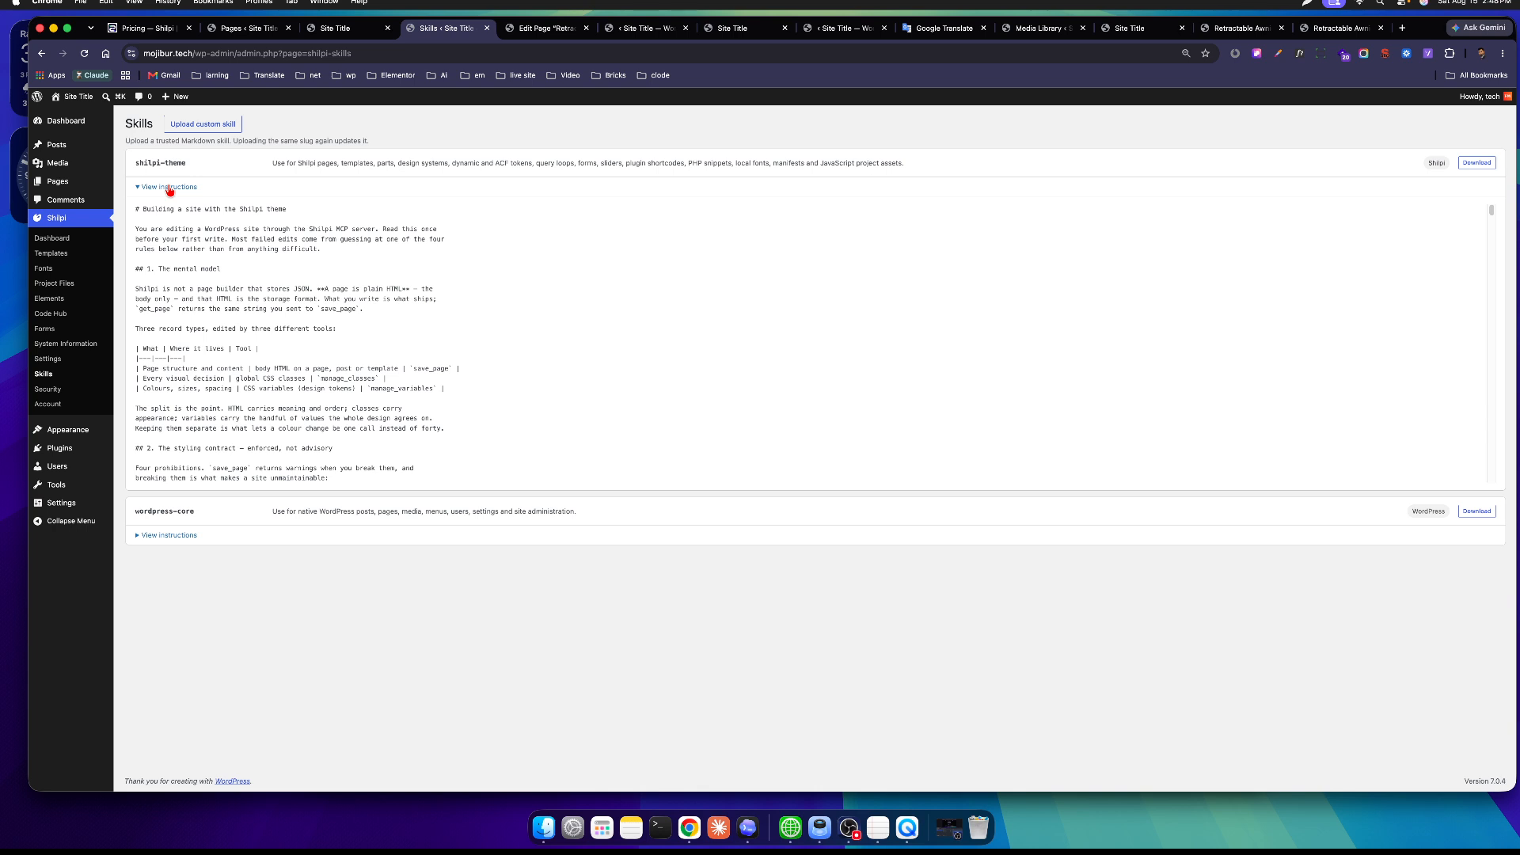
{"action": "left_click", "coordinate": [169, 188]}
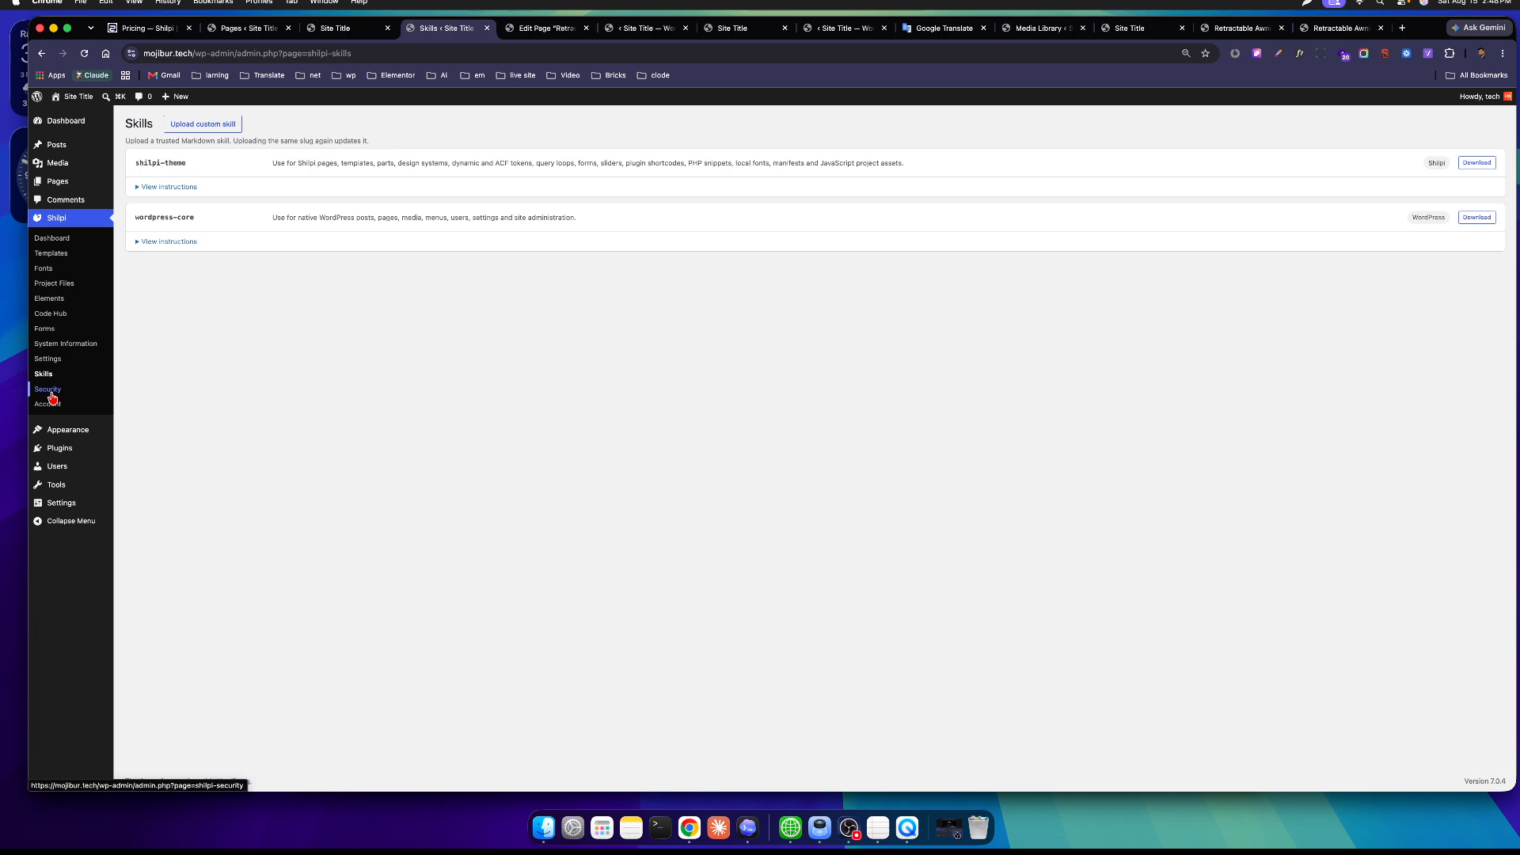
Turn off all temporary access on Shilpi's security page and review the permission switches.
{"action": "scroll", "coordinate": [791, 485], "scroll_direction": "down", "scroll_amount": 2}
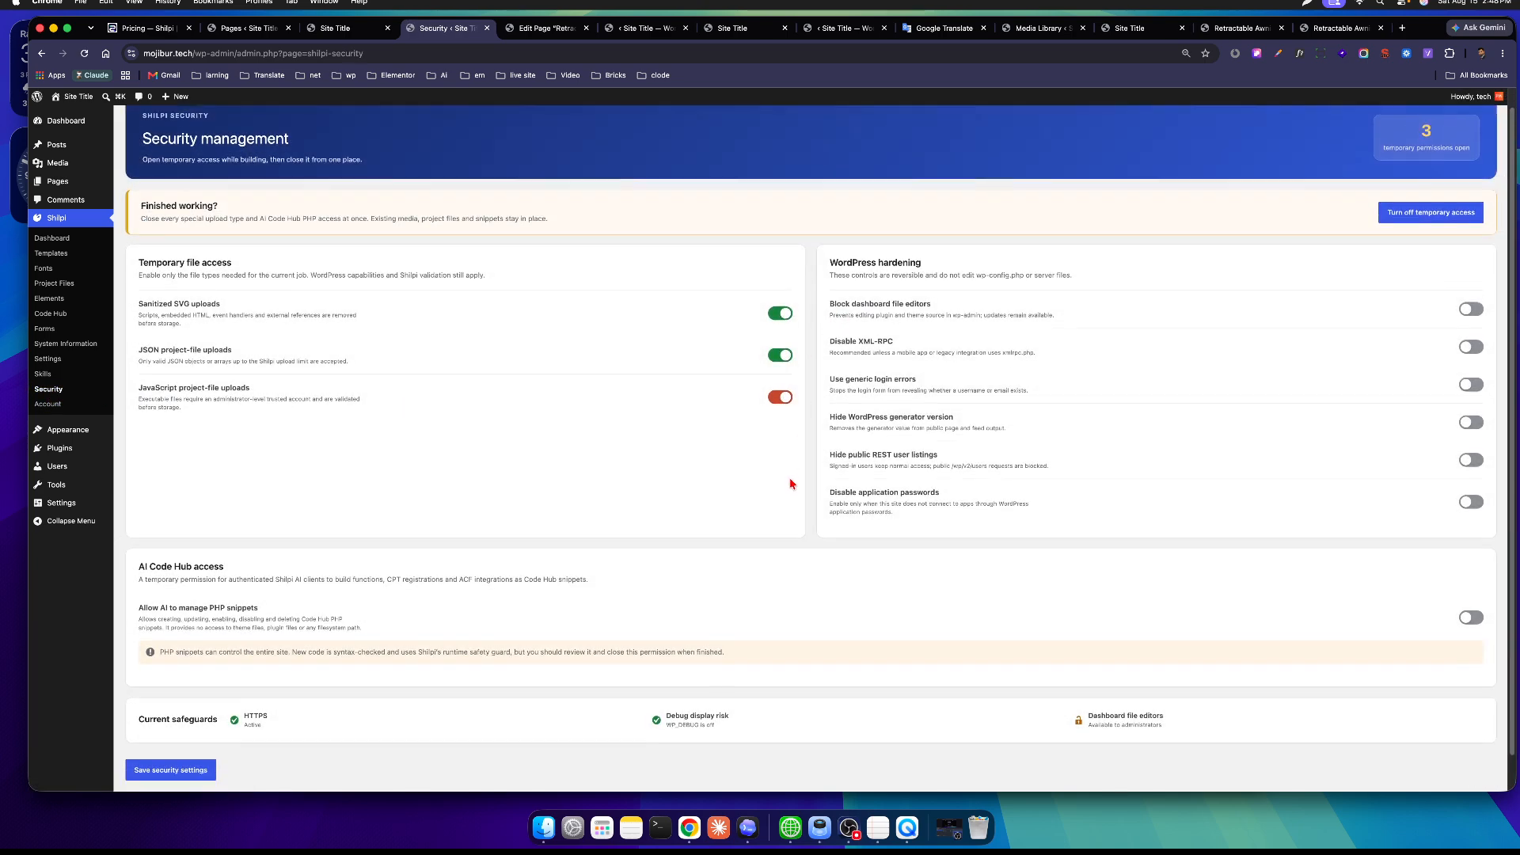
{"action": "scroll", "coordinate": [662, 475], "scroll_direction": "up", "scroll_amount": 2}
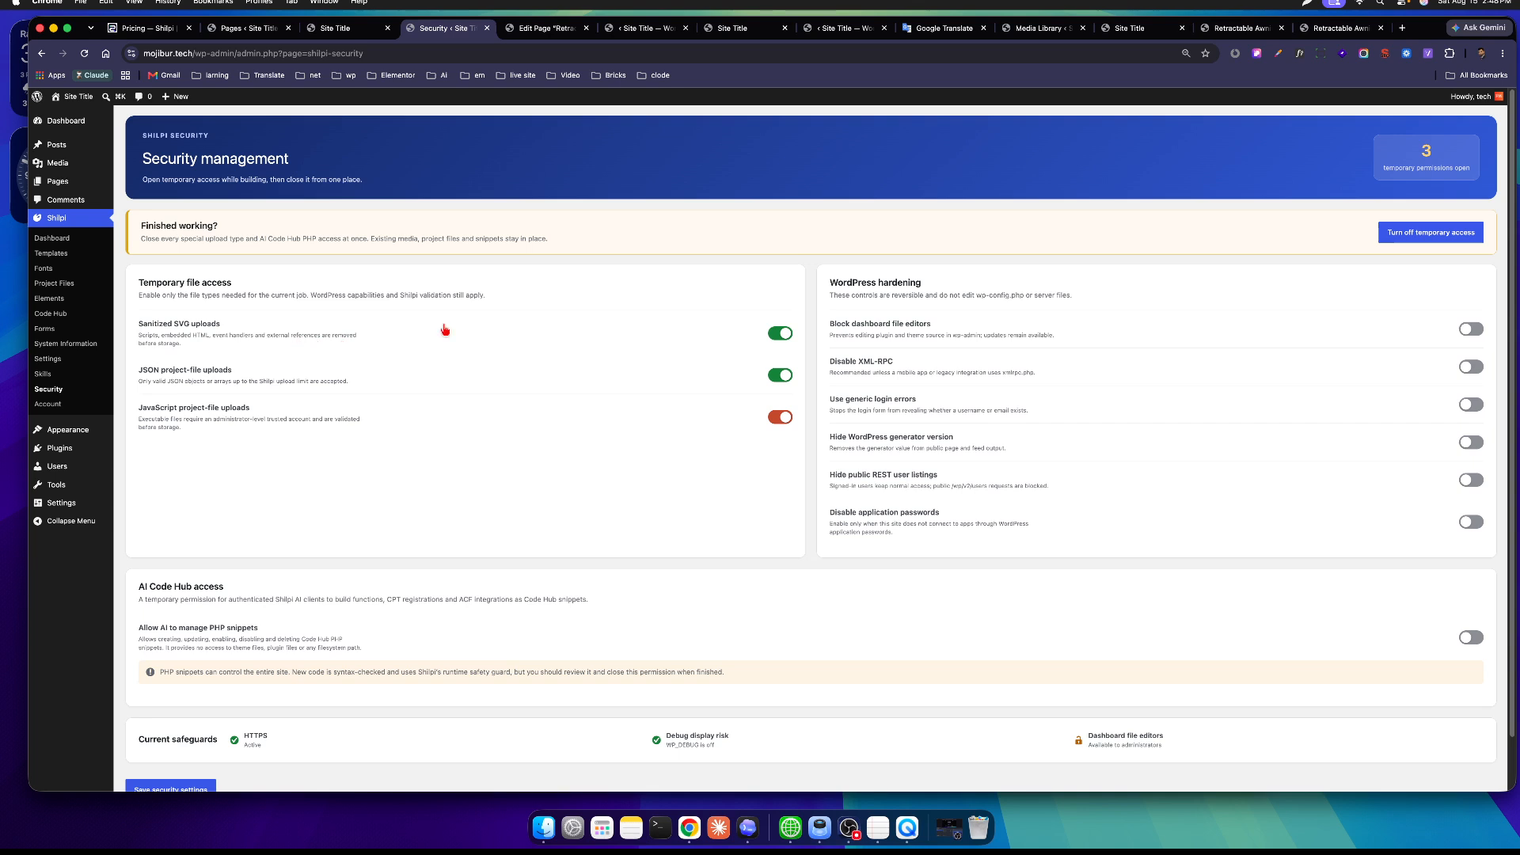
{"action": "left_click", "coordinate": [1445, 236]}
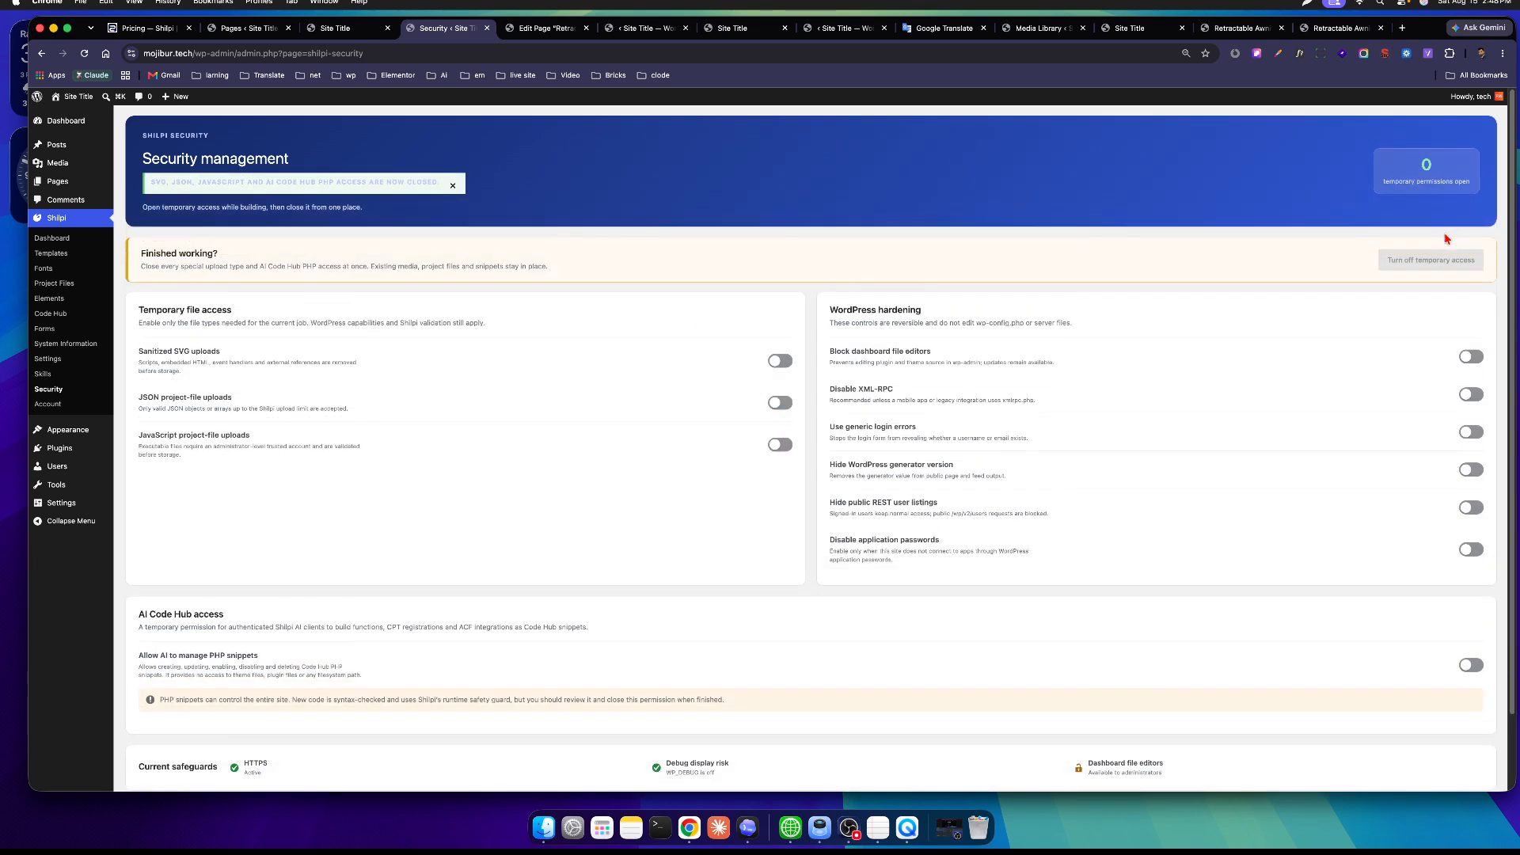
{"action": "scroll", "coordinate": [614, 323], "scroll_direction": "down", "scroll_amount": 3}
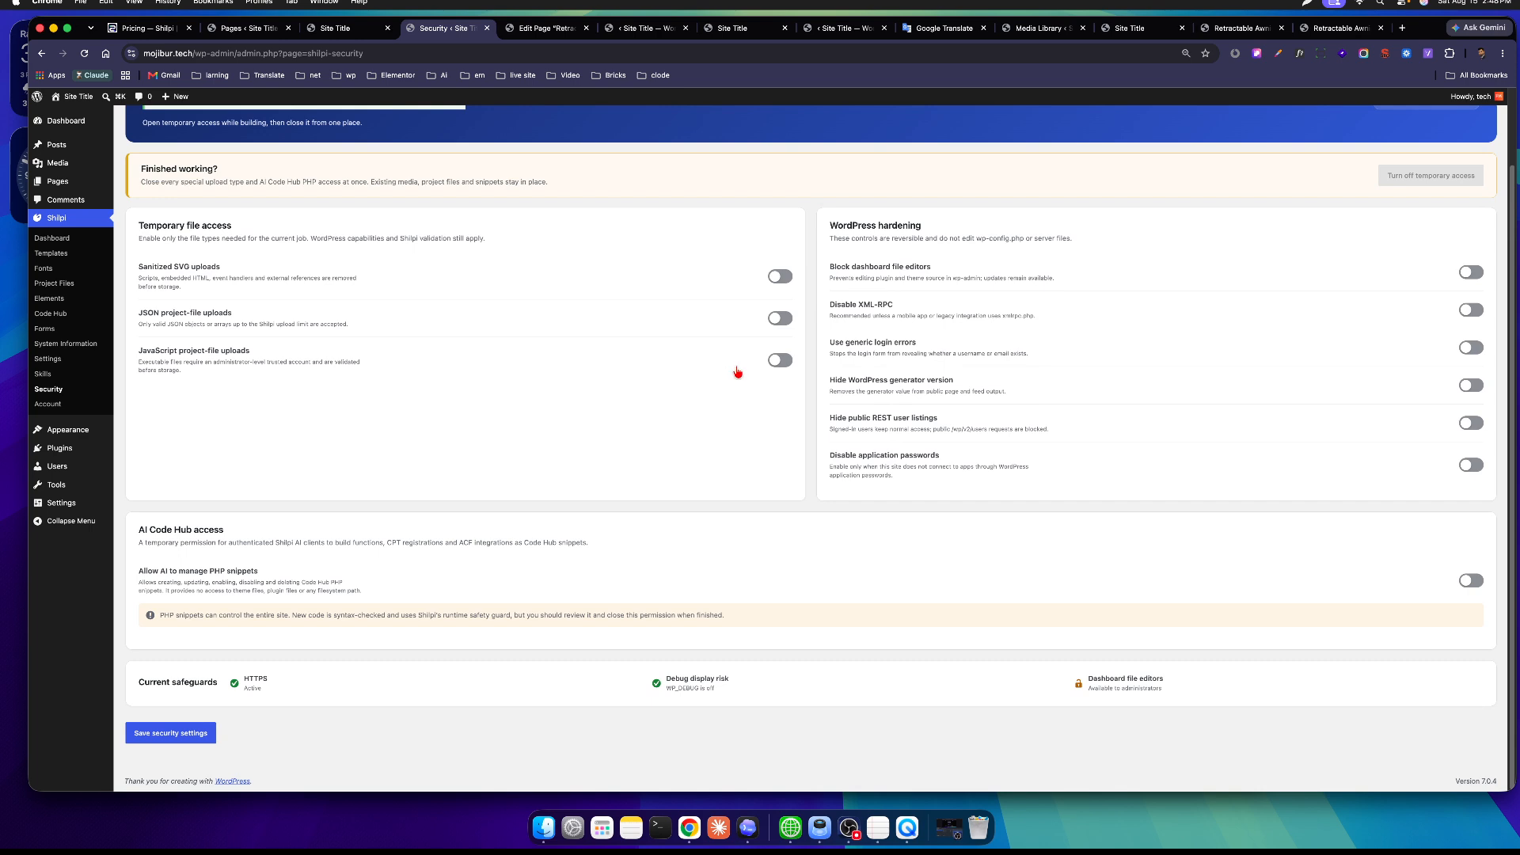
{"action": "scroll", "coordinate": [689, 384], "scroll_direction": "up", "scroll_amount": 3}
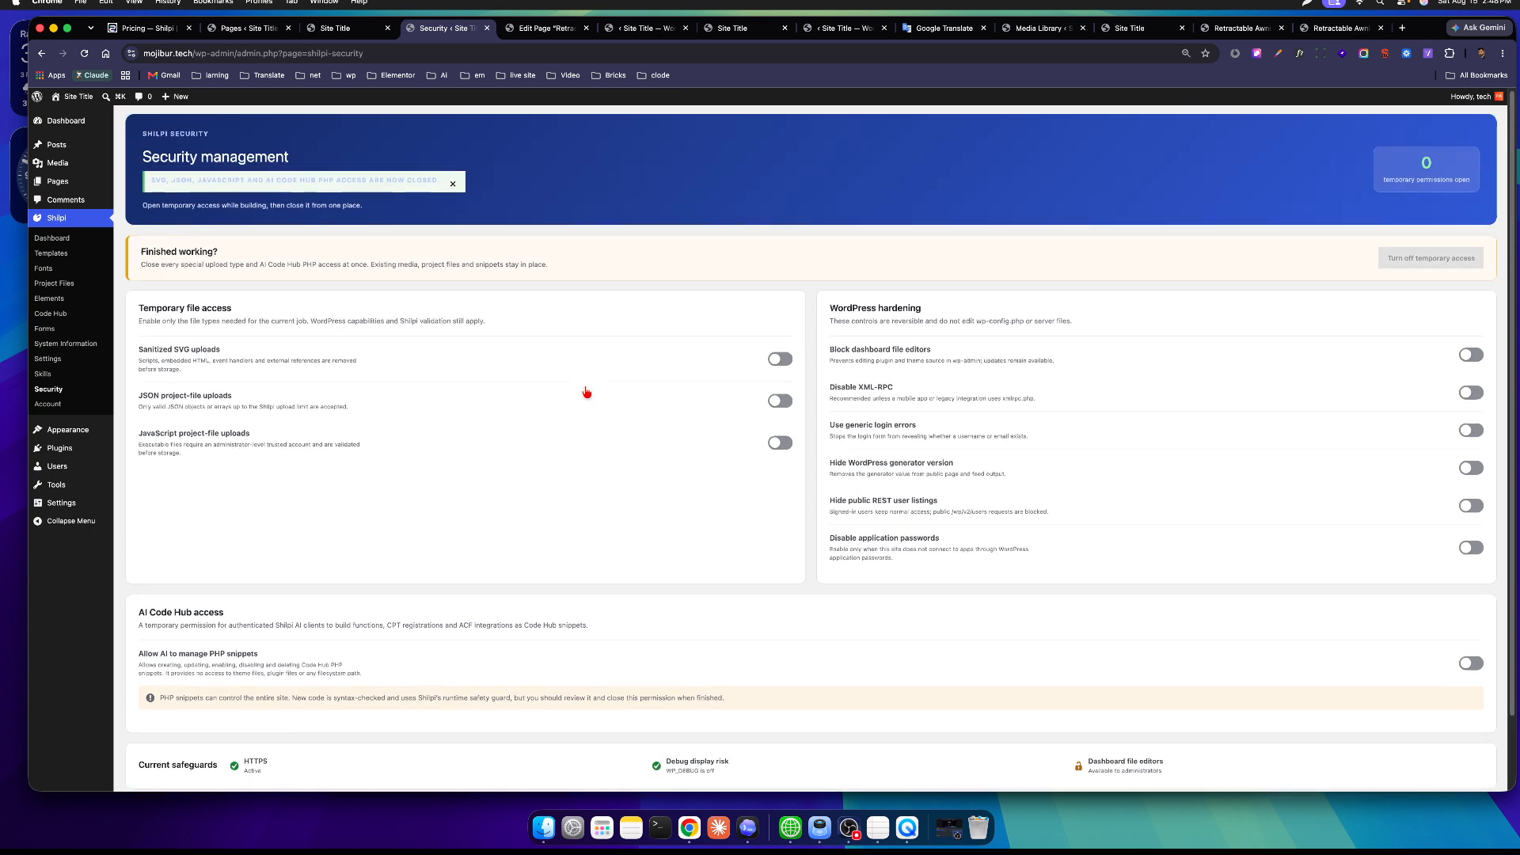
Look over Shilpi's general settings, the form submission inbox and the mail workspace's delivery options.
{"action": "left_click", "coordinate": [46, 360]}
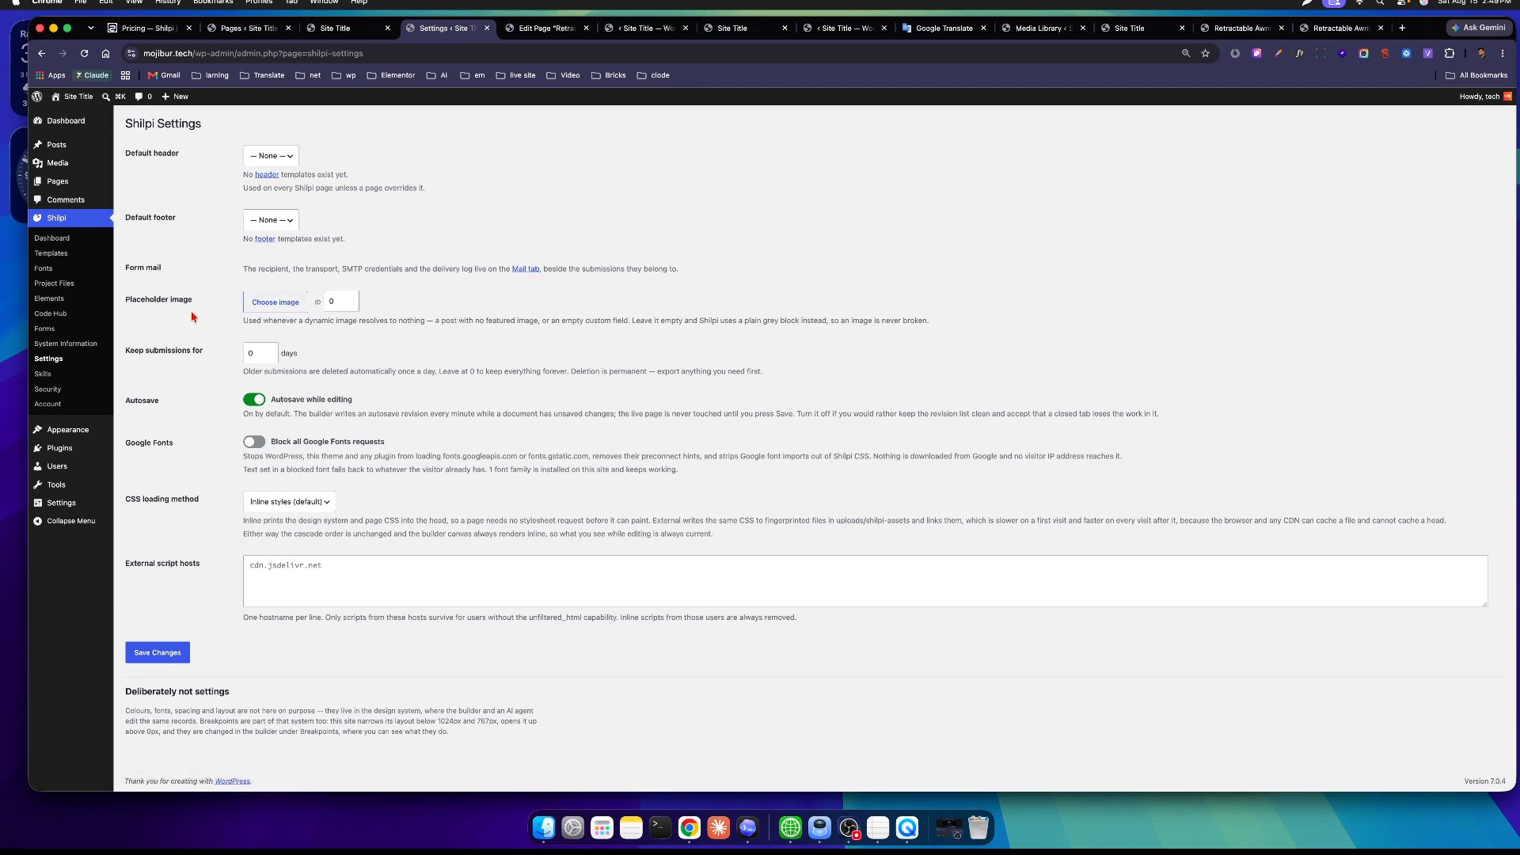
{"action": "left_click", "coordinate": [44, 328]}
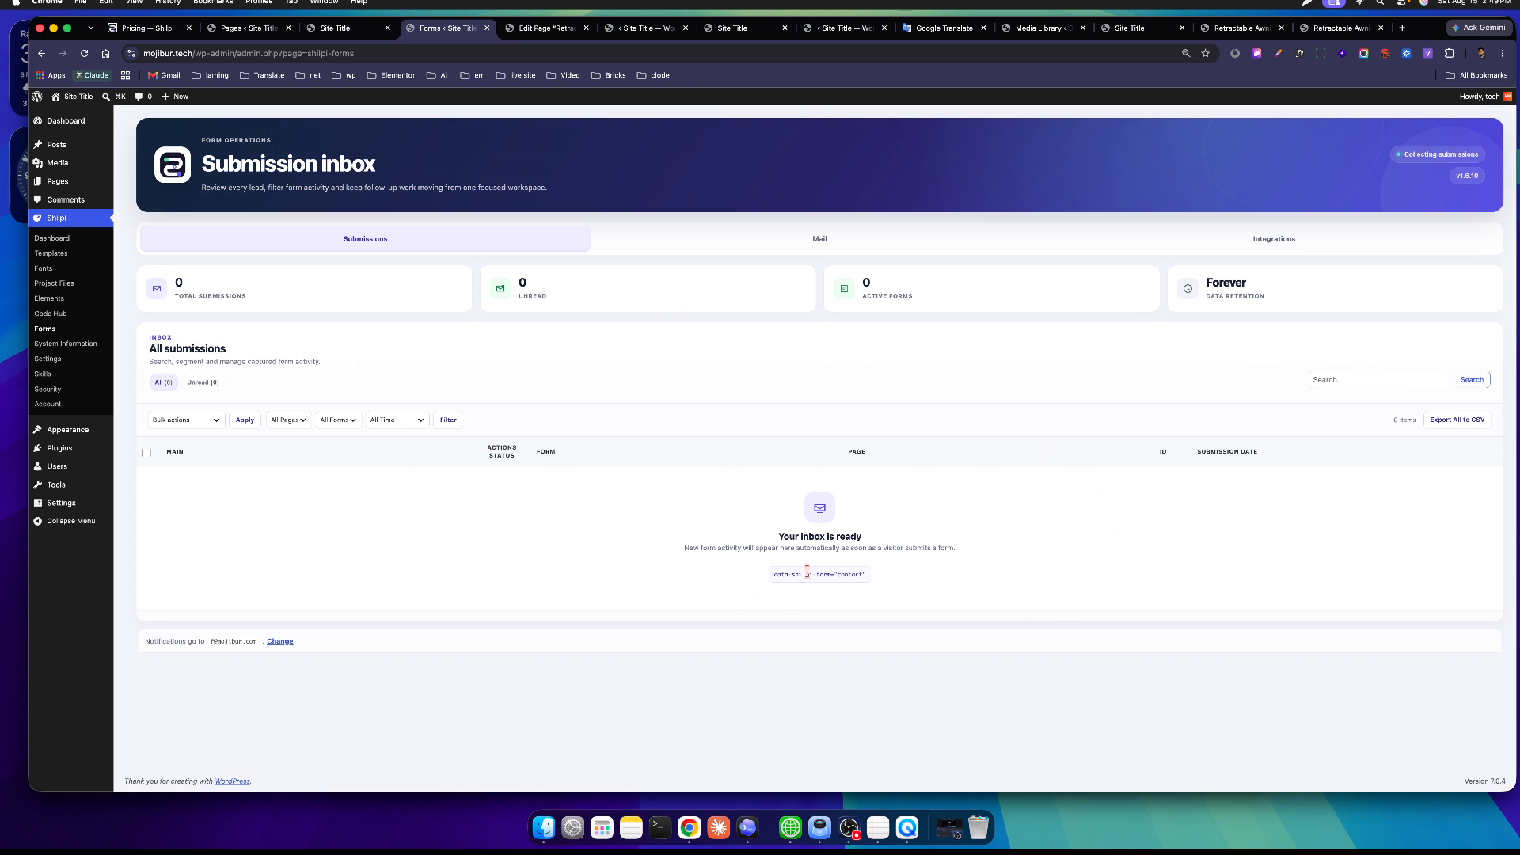
{"action": "left_click", "coordinate": [848, 238]}
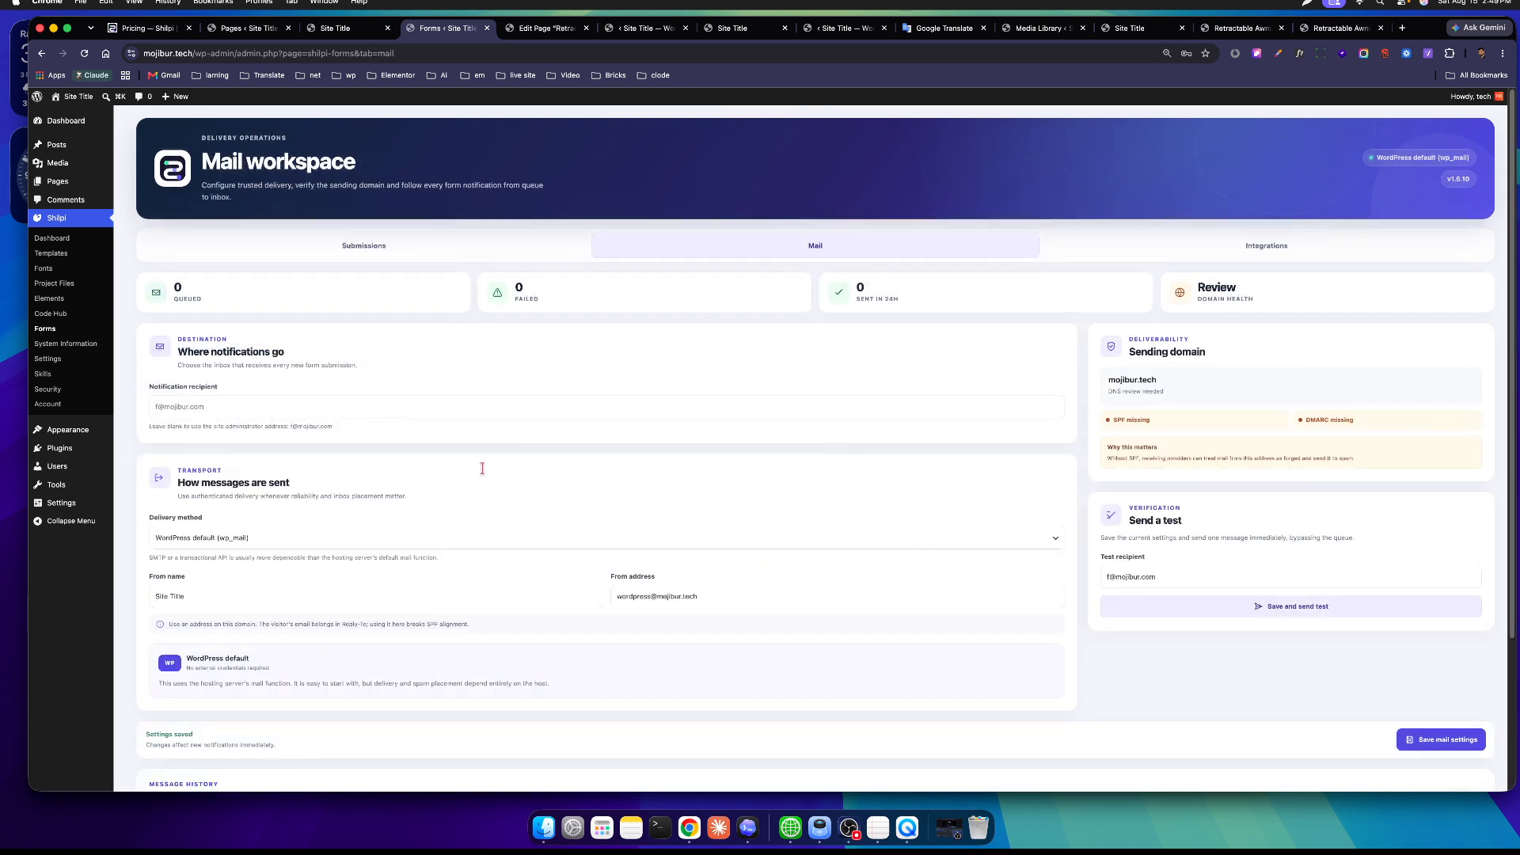
{"action": "scroll", "coordinate": [368, 511], "scroll_direction": "down", "scroll_amount": 5}
{"action": "scroll", "coordinate": [369, 511], "scroll_direction": "up", "scroll_amount": 5}
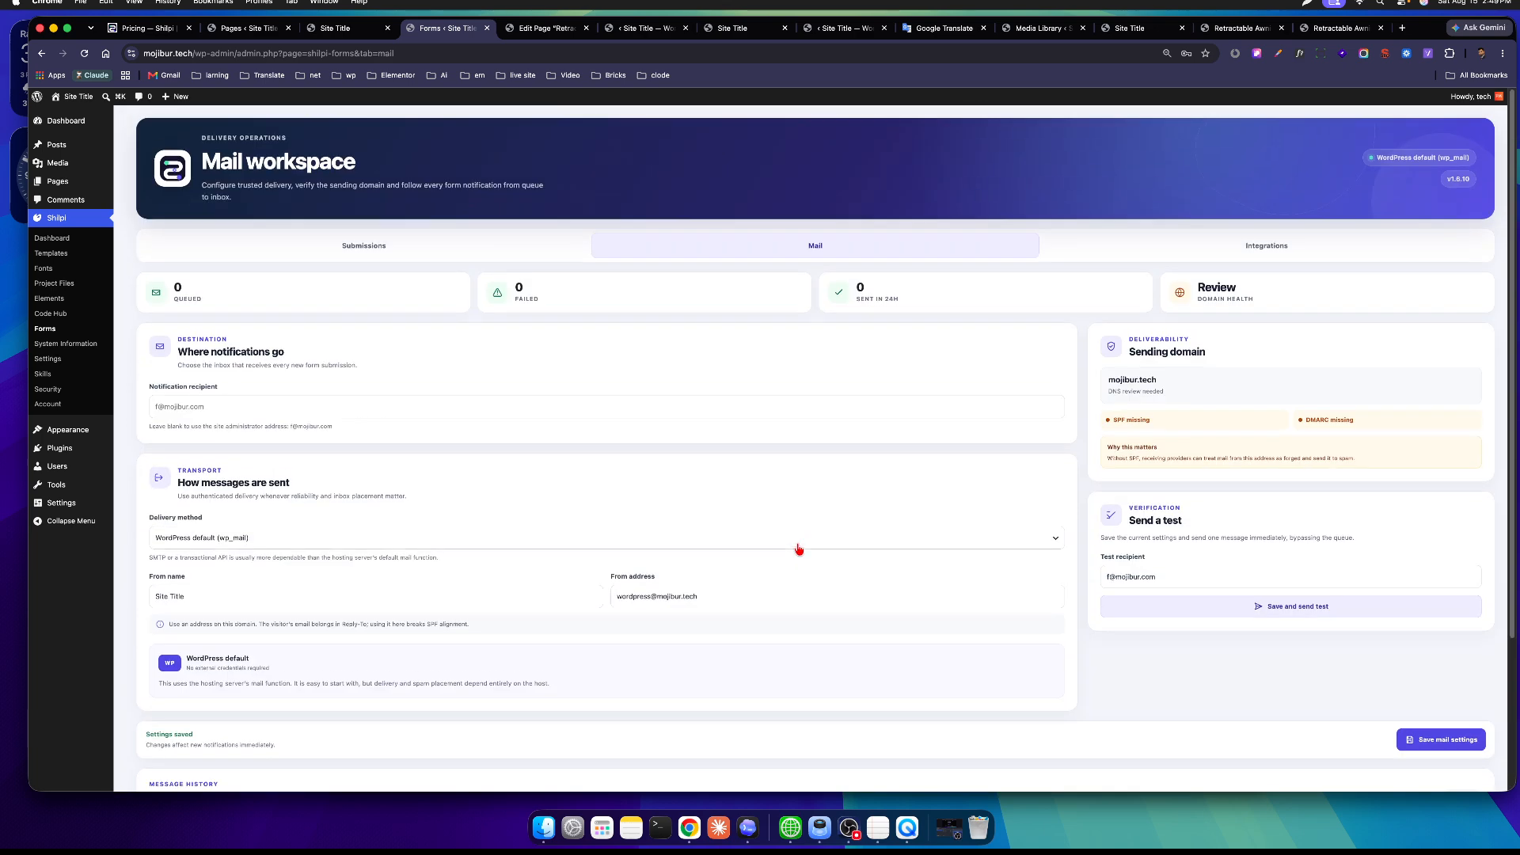
Review the form integrations, covering the anti-spam provider choices and Mailchimp account, and return to the submission inbox.
{"action": "left_click", "coordinate": [1328, 245]}
{"action": "left_click", "coordinate": [312, 450]}
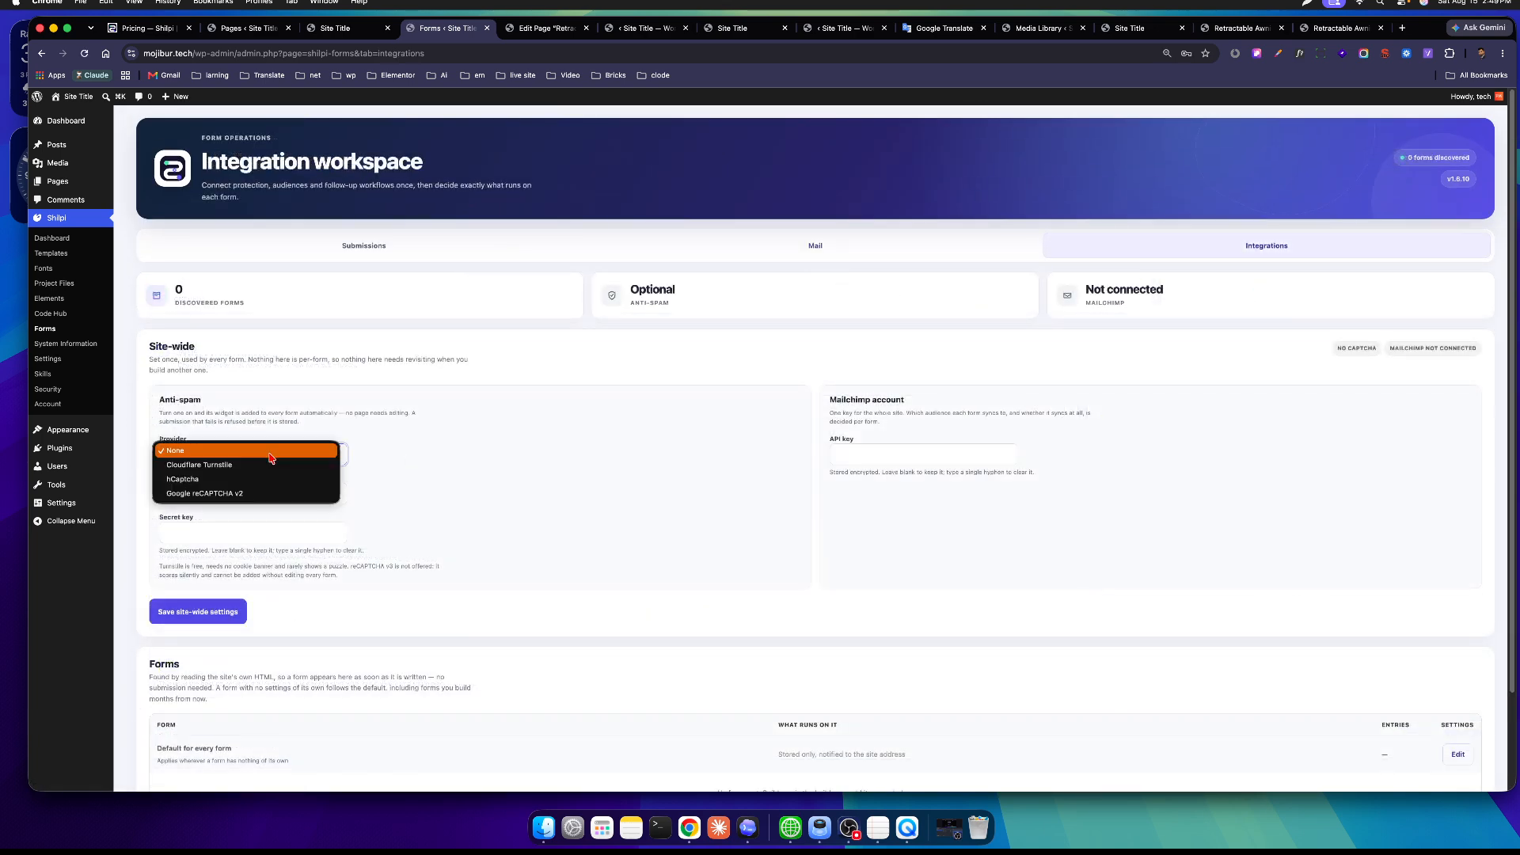
{"action": "left_click", "coordinate": [498, 448]}
{"action": "left_click", "coordinate": [946, 449]}
{"action": "scroll", "coordinate": [554, 456], "scroll_direction": "down", "scroll_amount": 3}
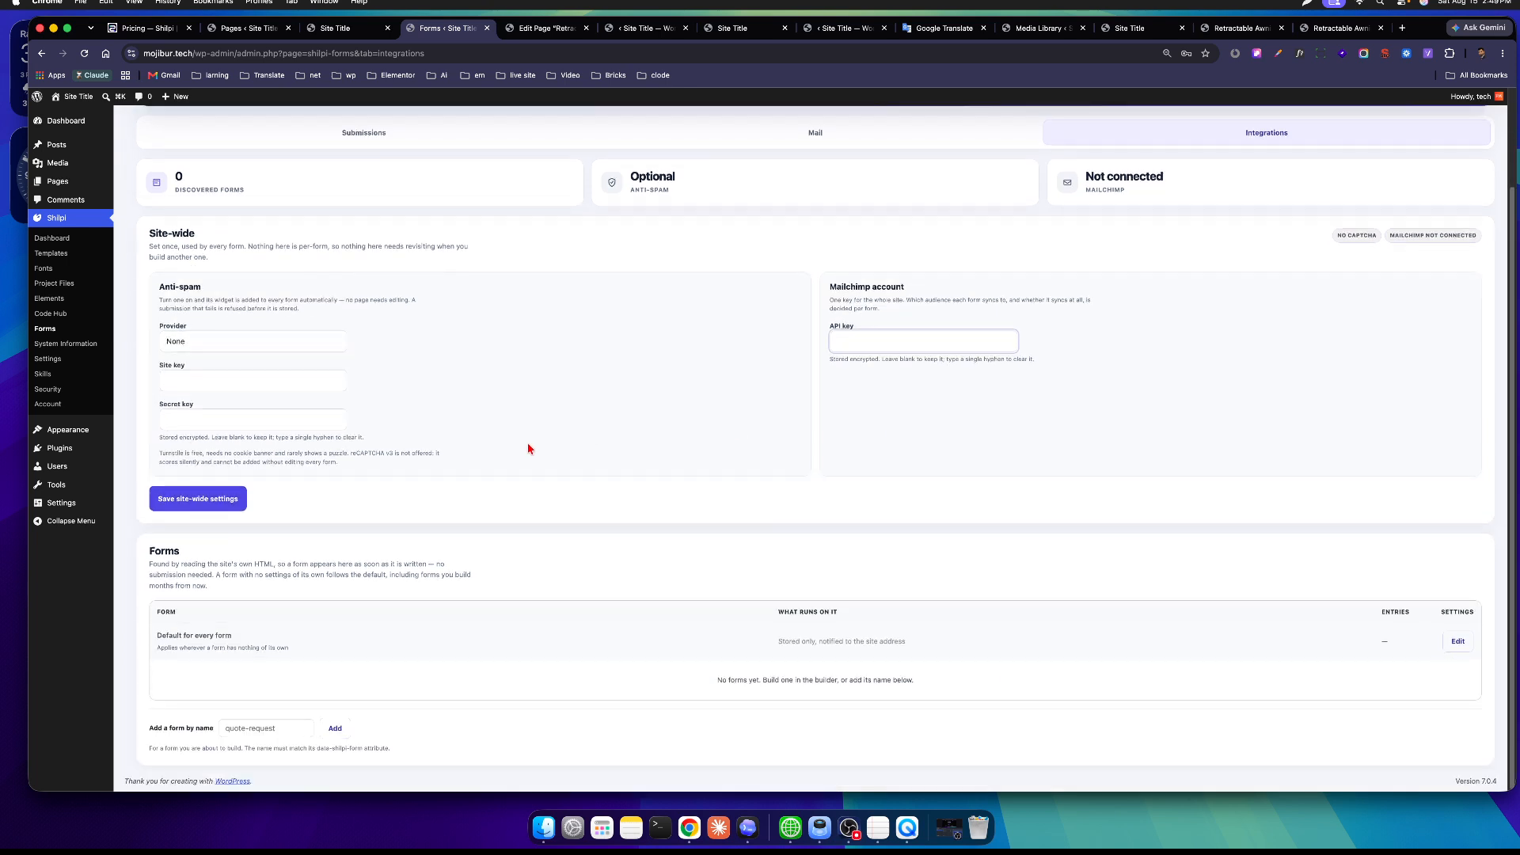
{"action": "scroll", "coordinate": [1110, 672], "scroll_direction": "up", "scroll_amount": 3}
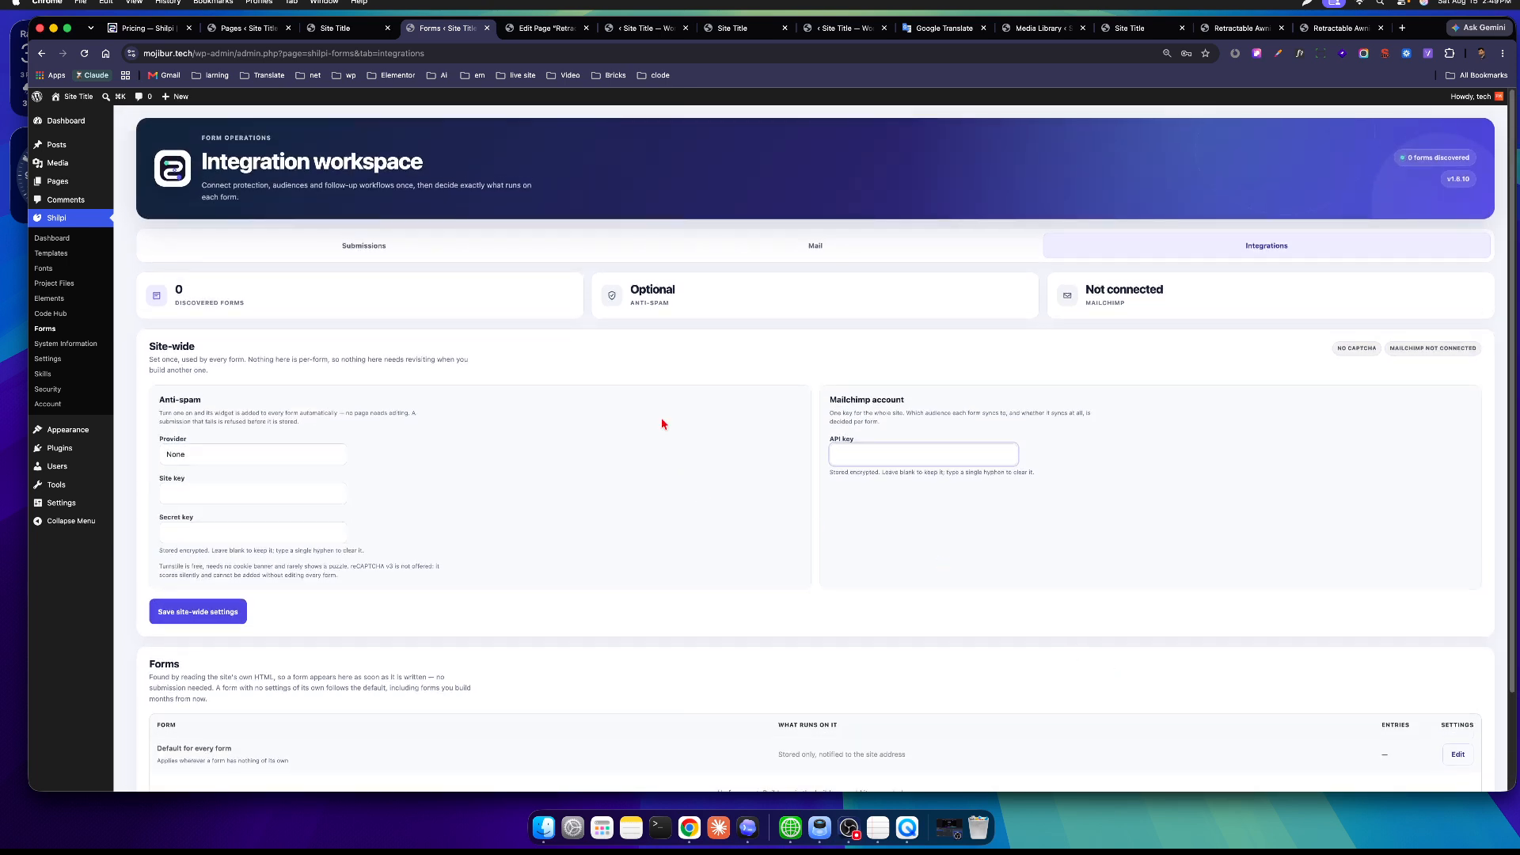
{"action": "left_click", "coordinate": [904, 246]}
{"action": "left_click", "coordinate": [497, 250]}
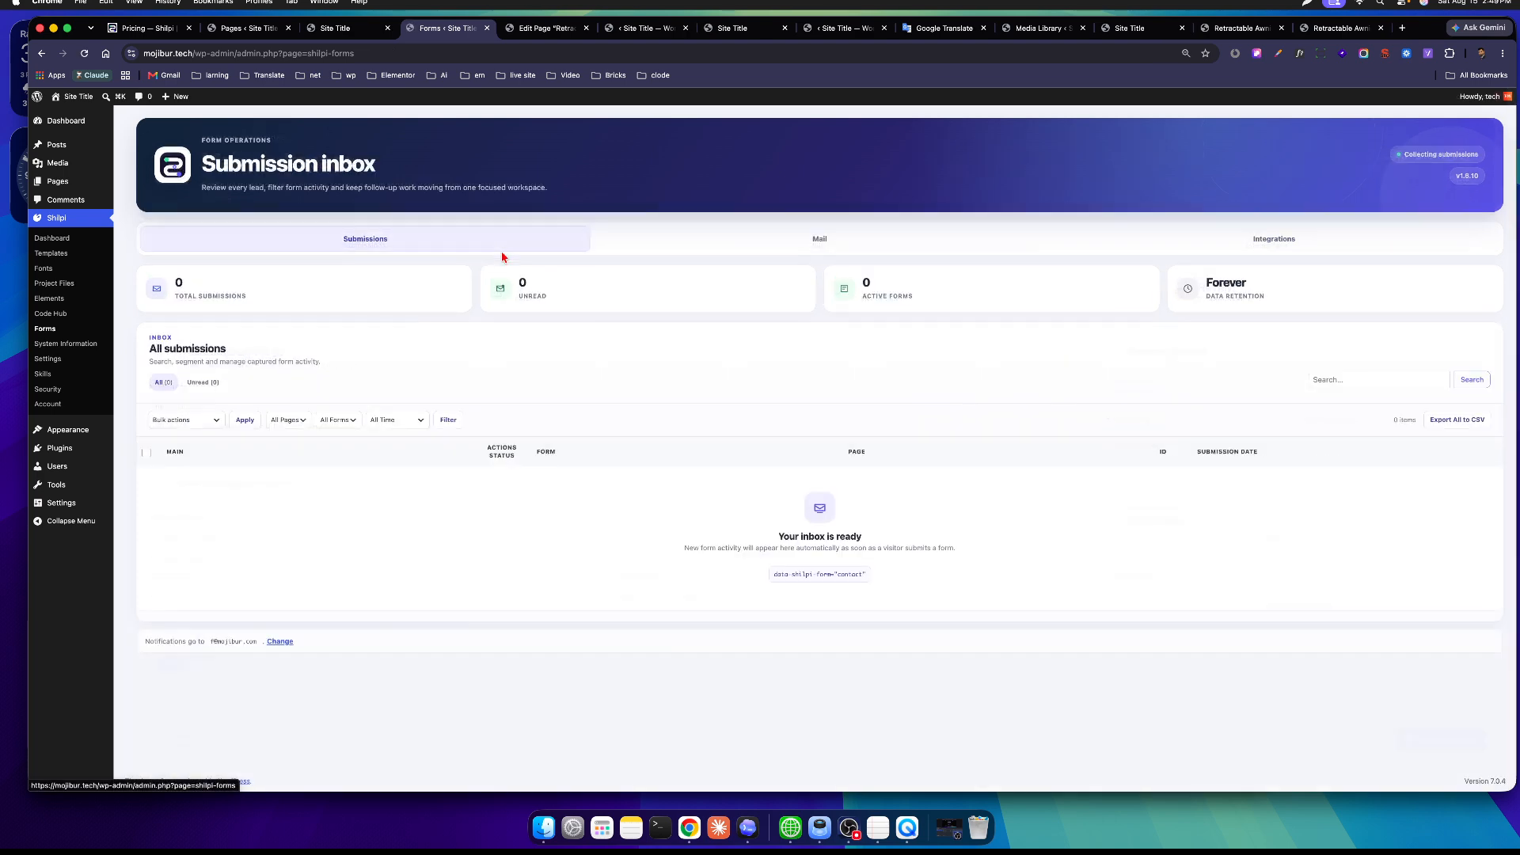
Review Code Hub's global CSS, global JavaScript, HTML slots and PHP snippets editors.
{"action": "left_click", "coordinate": [51, 313]}
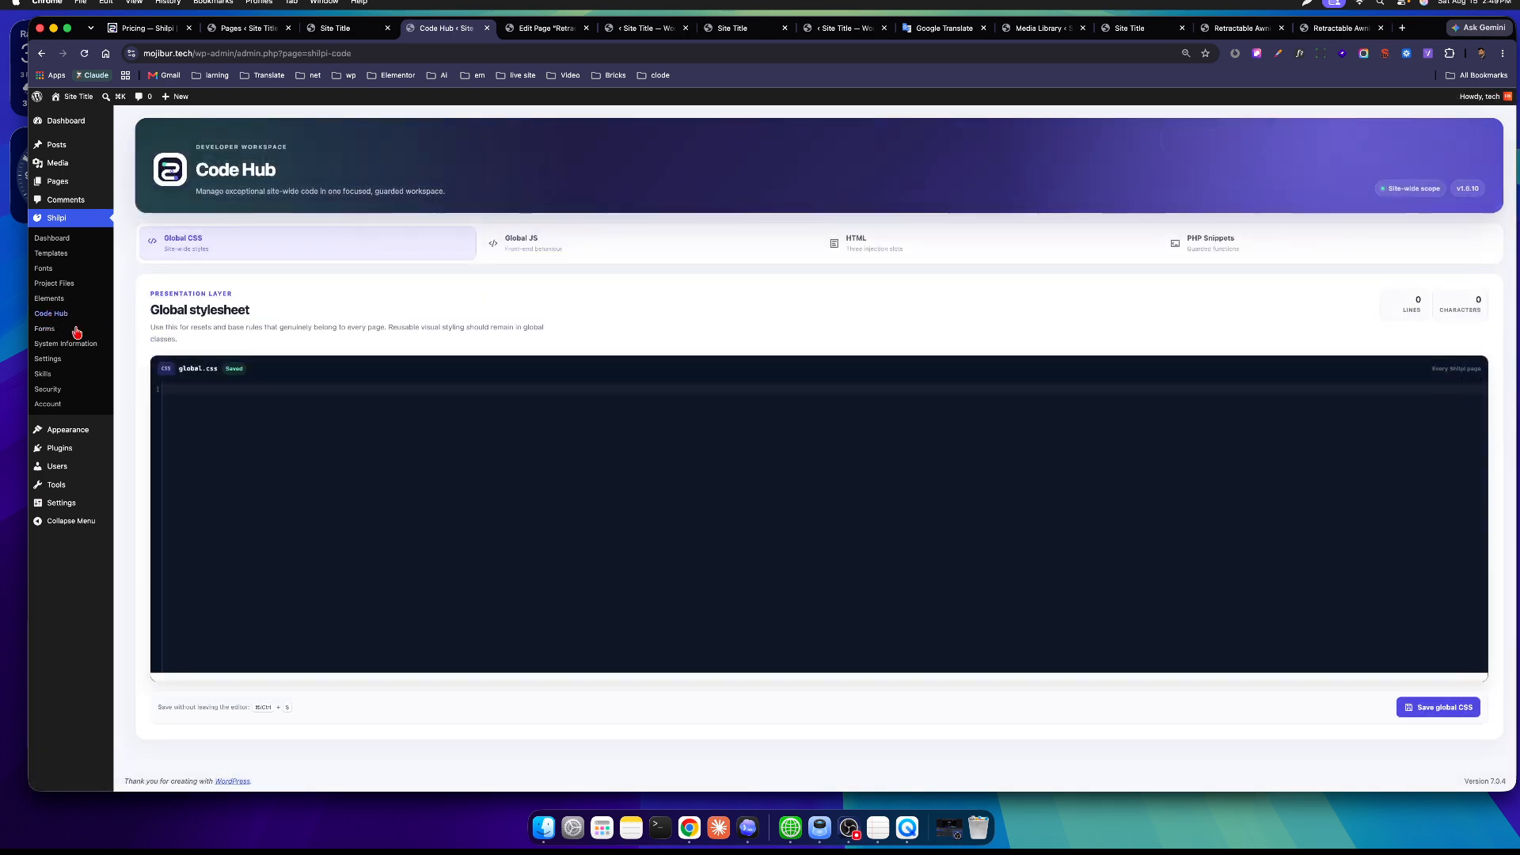
{"action": "left_click", "coordinate": [607, 238]}
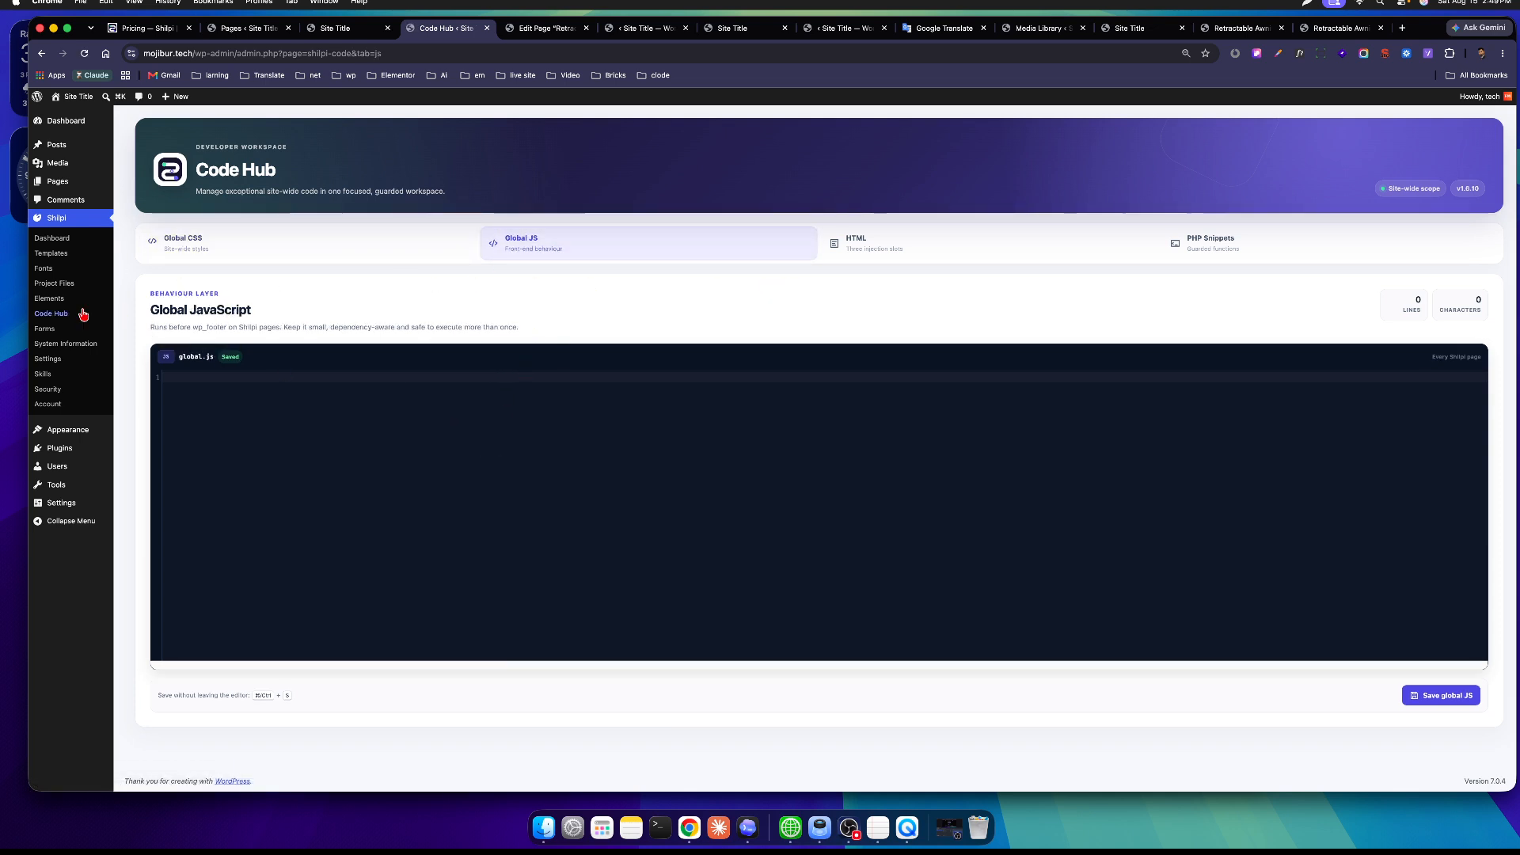
{"action": "left_click", "coordinate": [935, 253]}
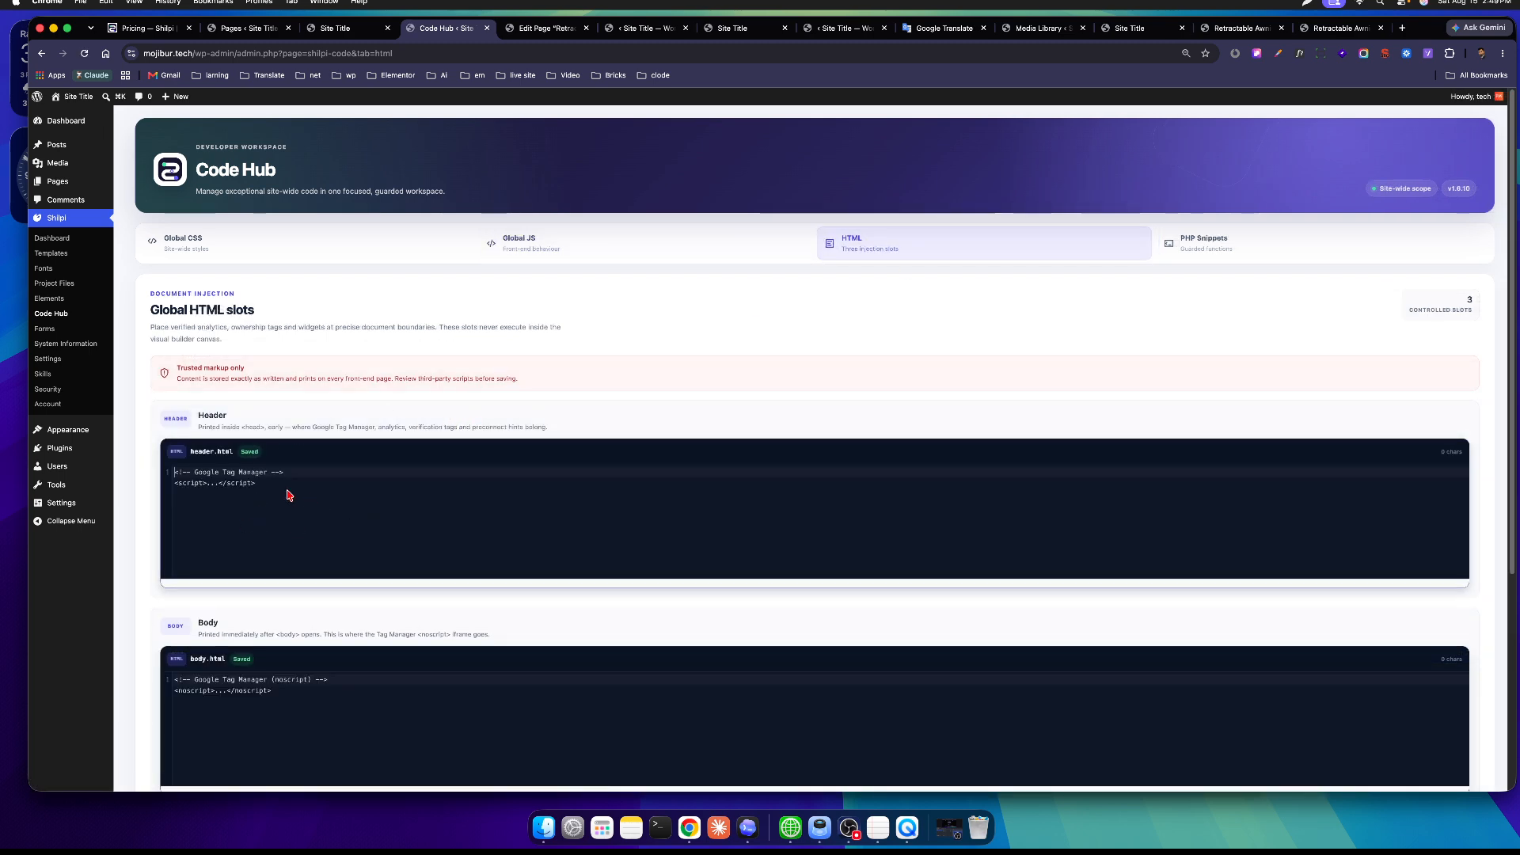
{"action": "scroll", "coordinate": [285, 529], "scroll_direction": "down", "scroll_amount": 5}
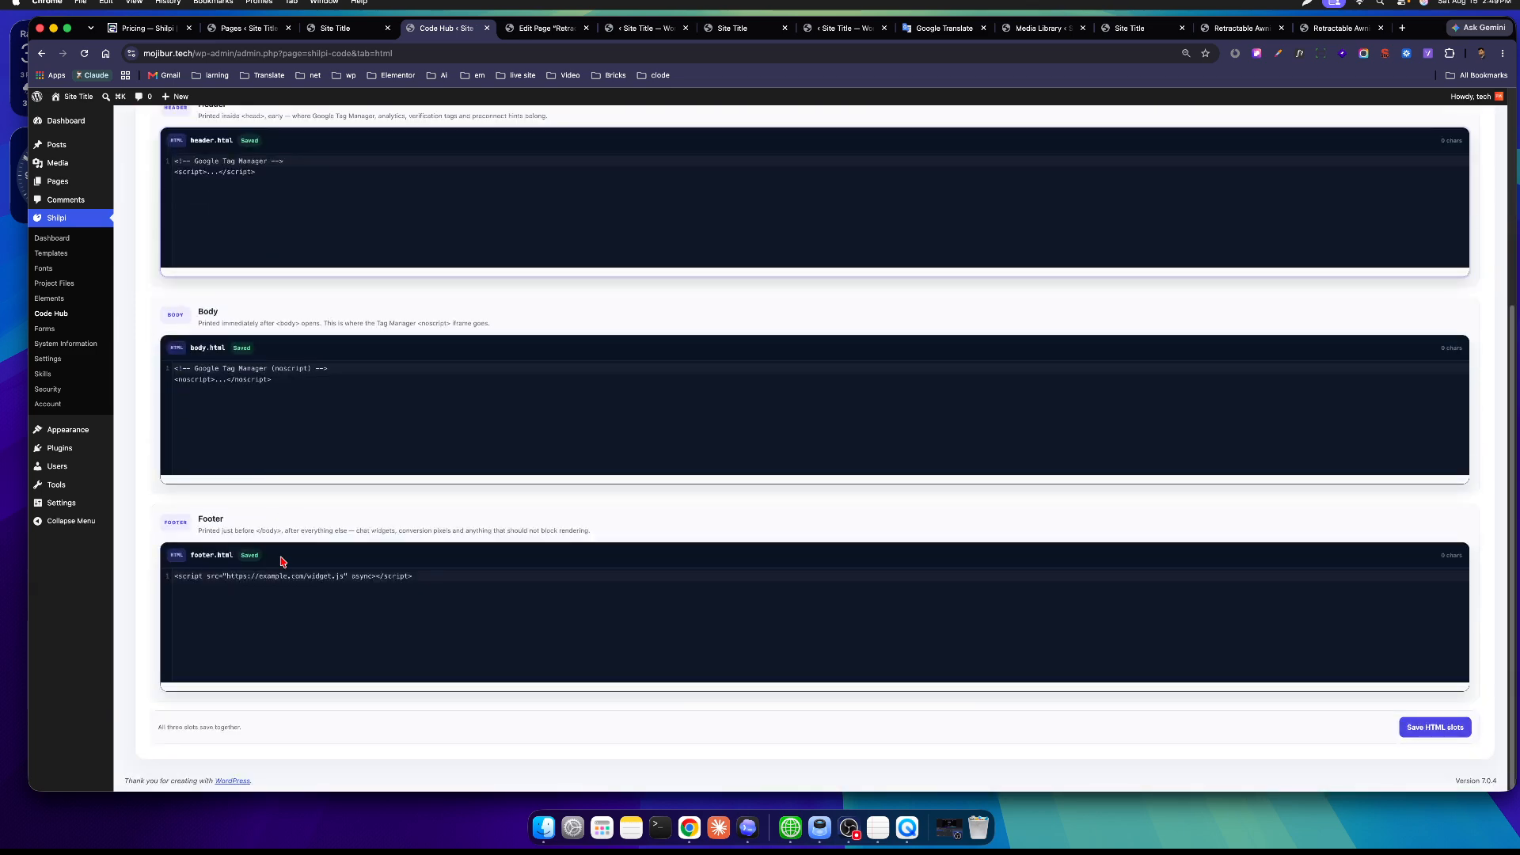
{"action": "scroll", "coordinate": [290, 603], "scroll_direction": "up", "scroll_amount": 5}
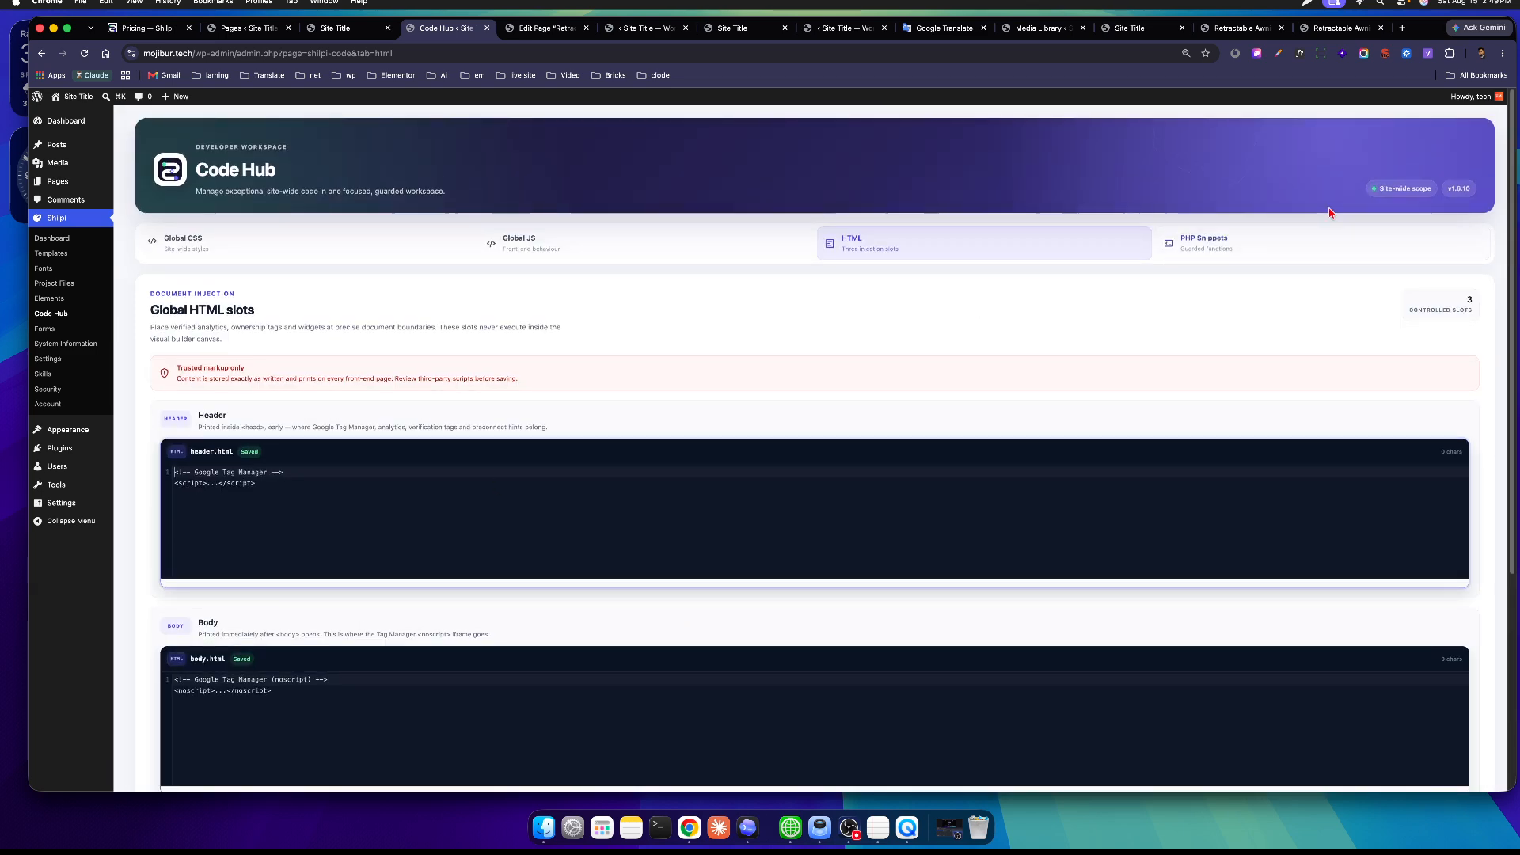
{"action": "left_click", "coordinate": [1265, 249]}
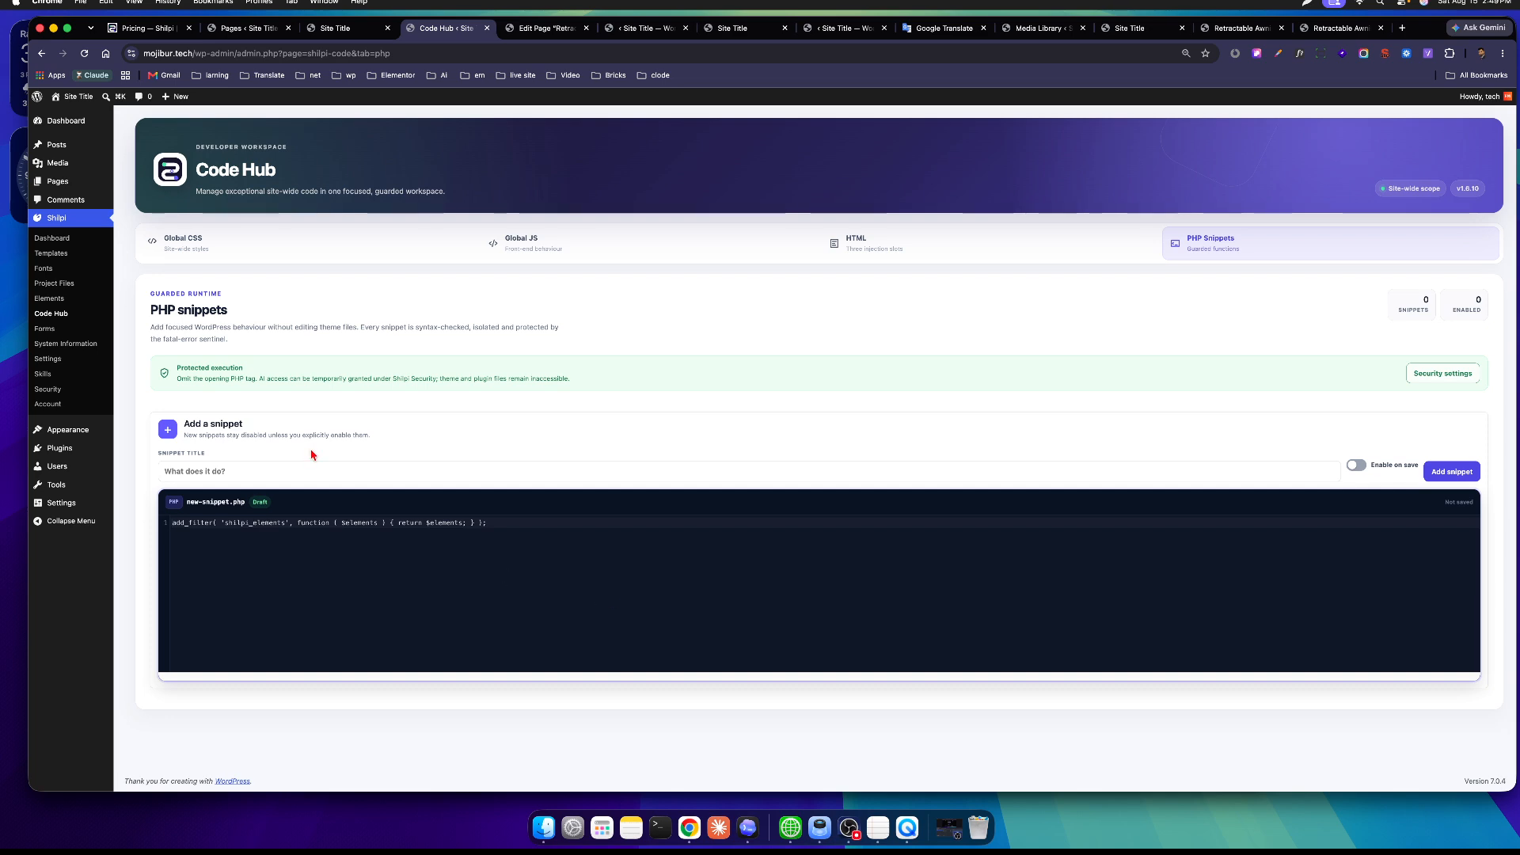
Look through the full list of builder elements and their Active, Hidden and Disabled states.
{"action": "left_click", "coordinate": [49, 299]}
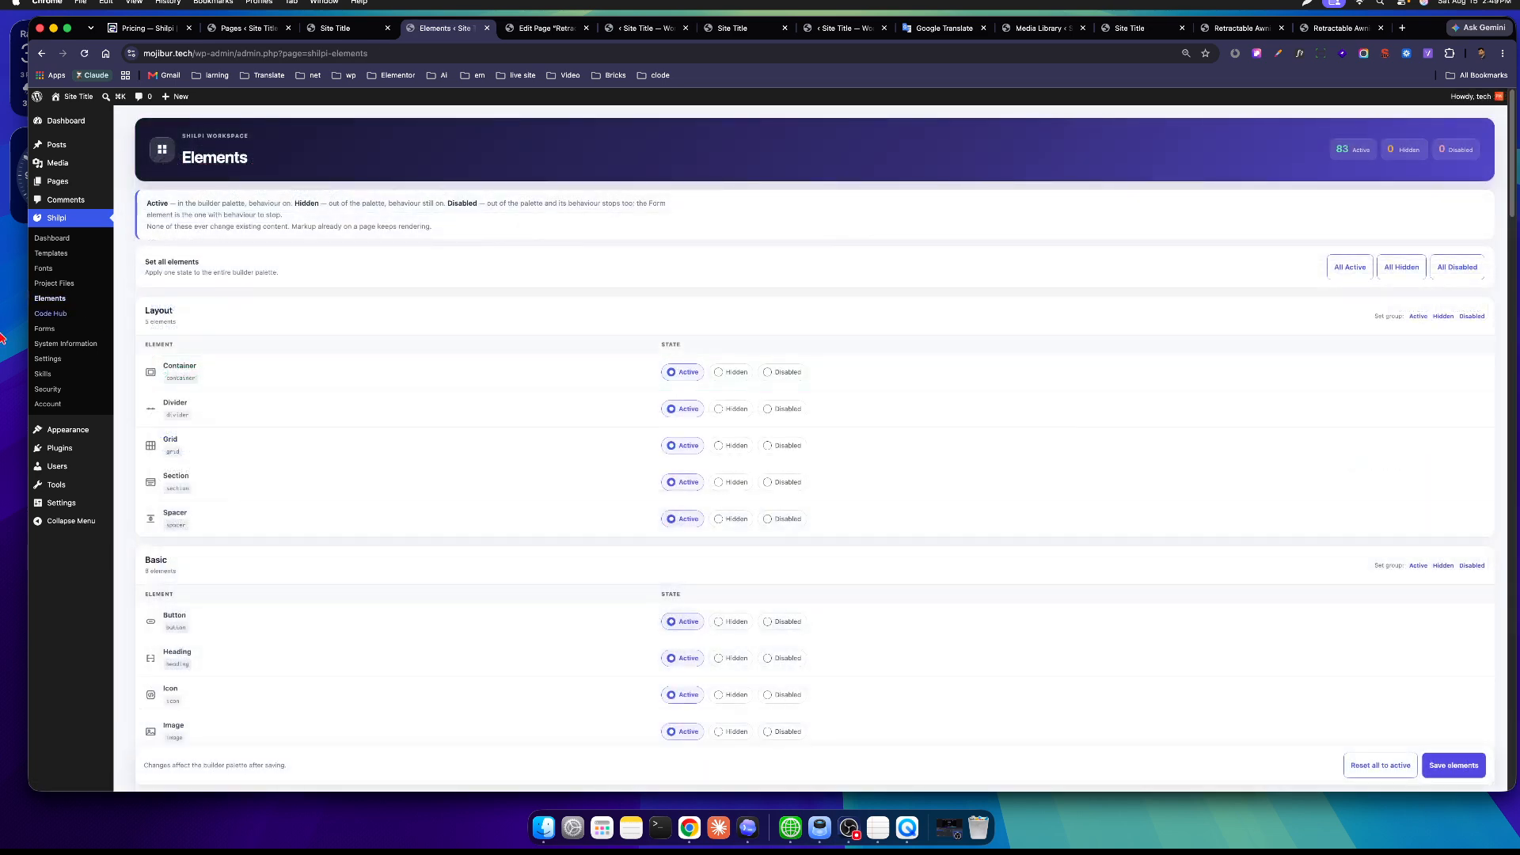
{"action": "scroll", "coordinate": [726, 387], "scroll_direction": "down", "scroll_amount": 20}
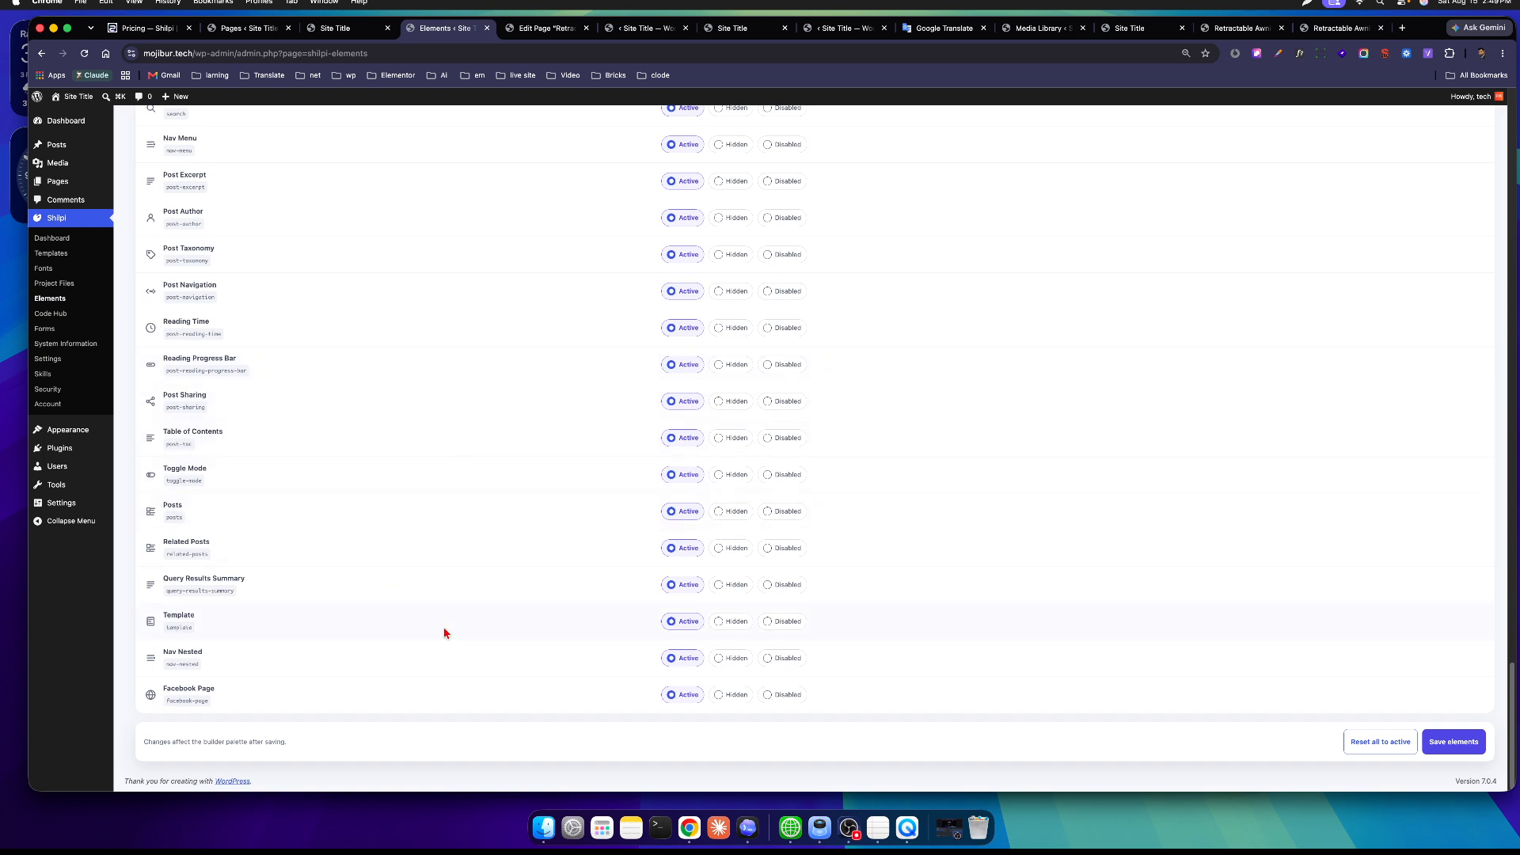
{"action": "scroll", "coordinate": [444, 618], "scroll_direction": "up", "scroll_amount": 1}
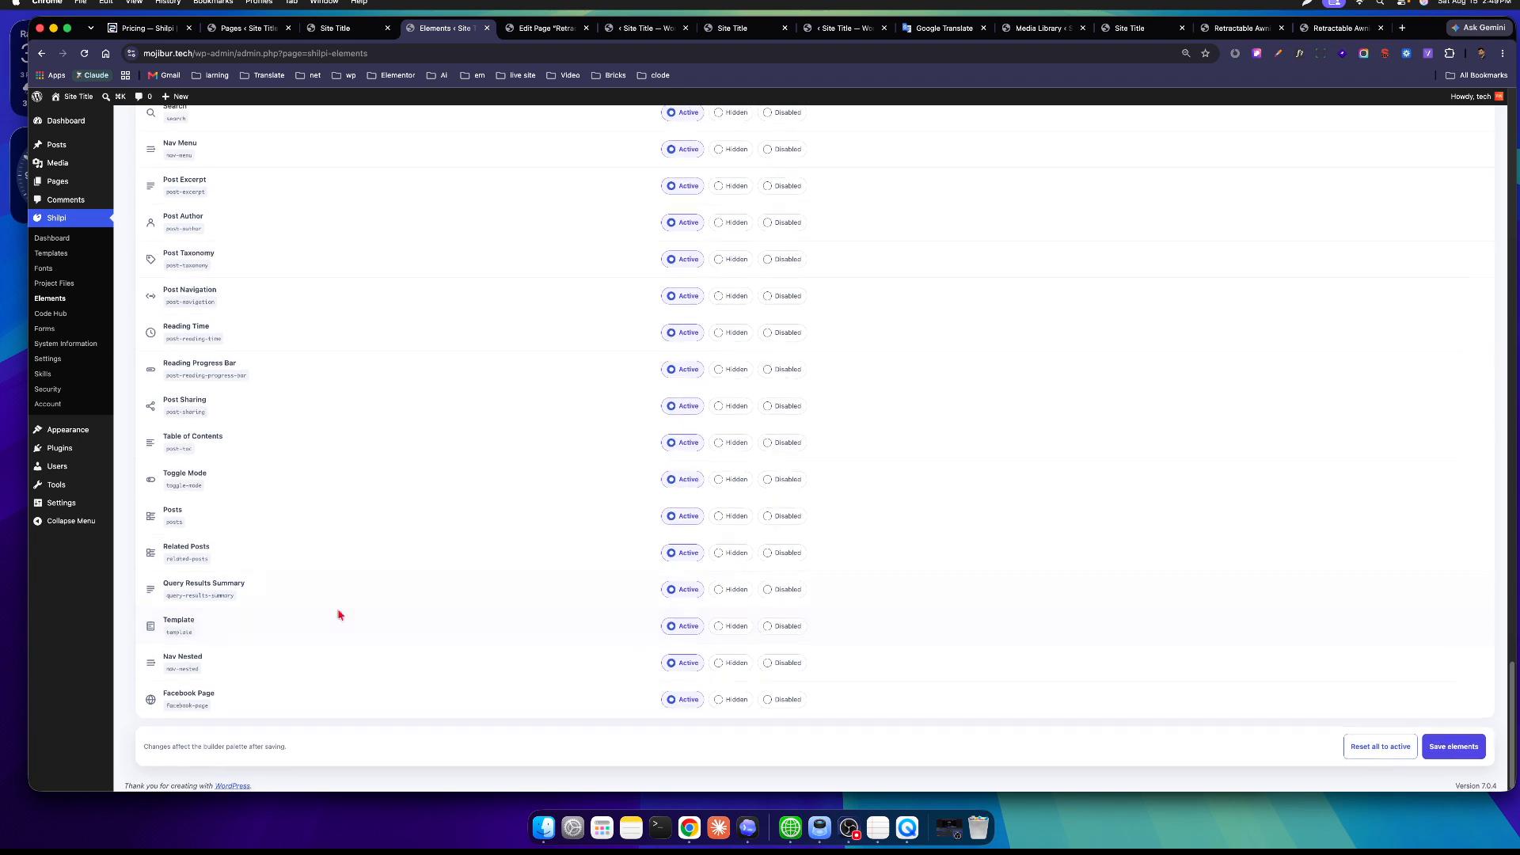
{"action": "scroll", "coordinate": [351, 582], "scroll_direction": "up", "scroll_amount": 20}
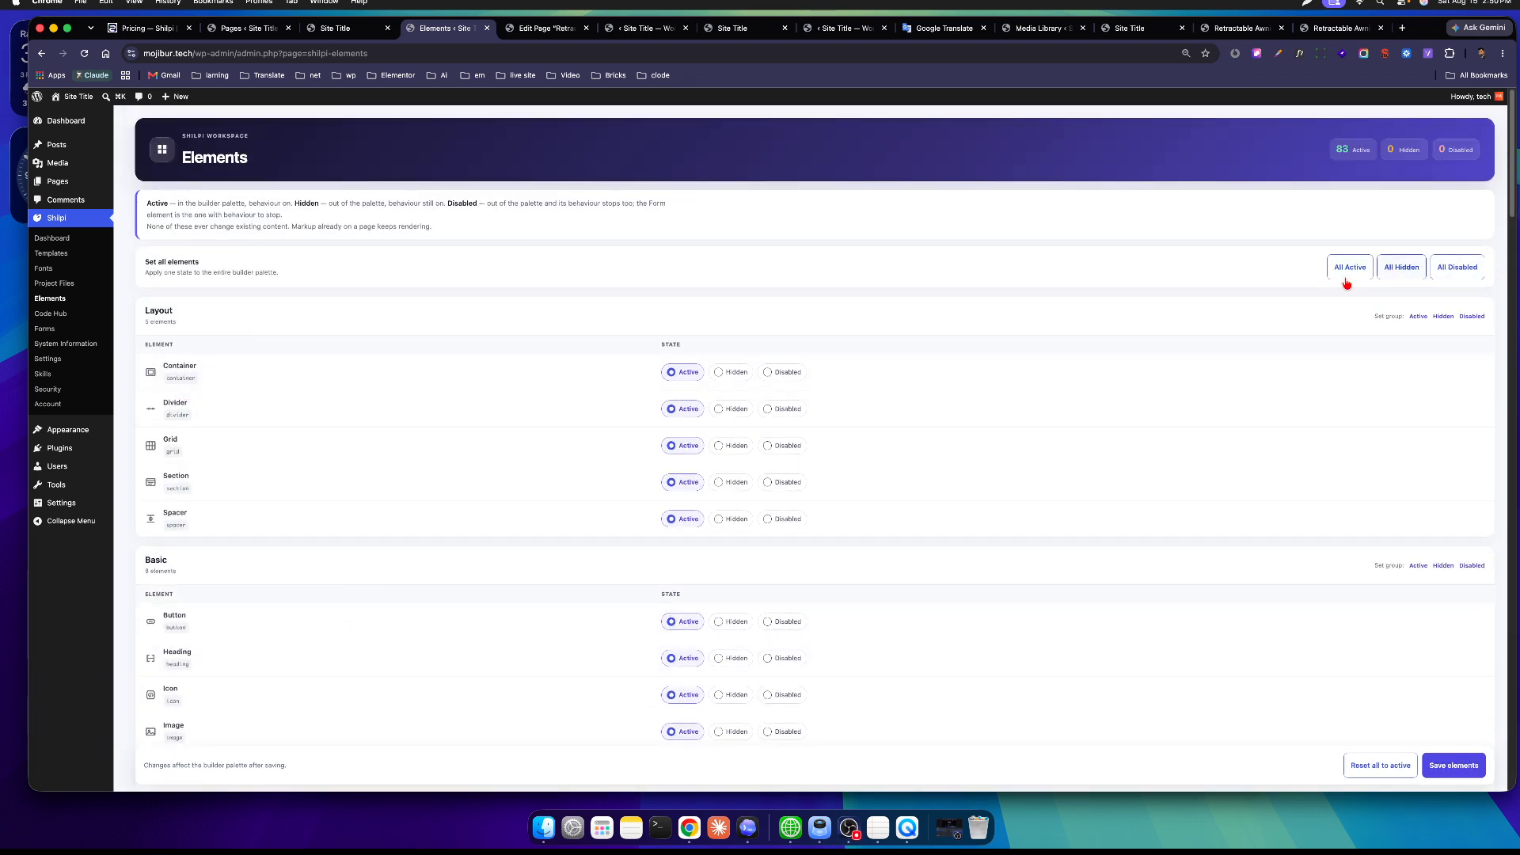
Examine the project file upload form, including the option to load WordPress jQuery first.
{"action": "left_click", "coordinate": [54, 283]}
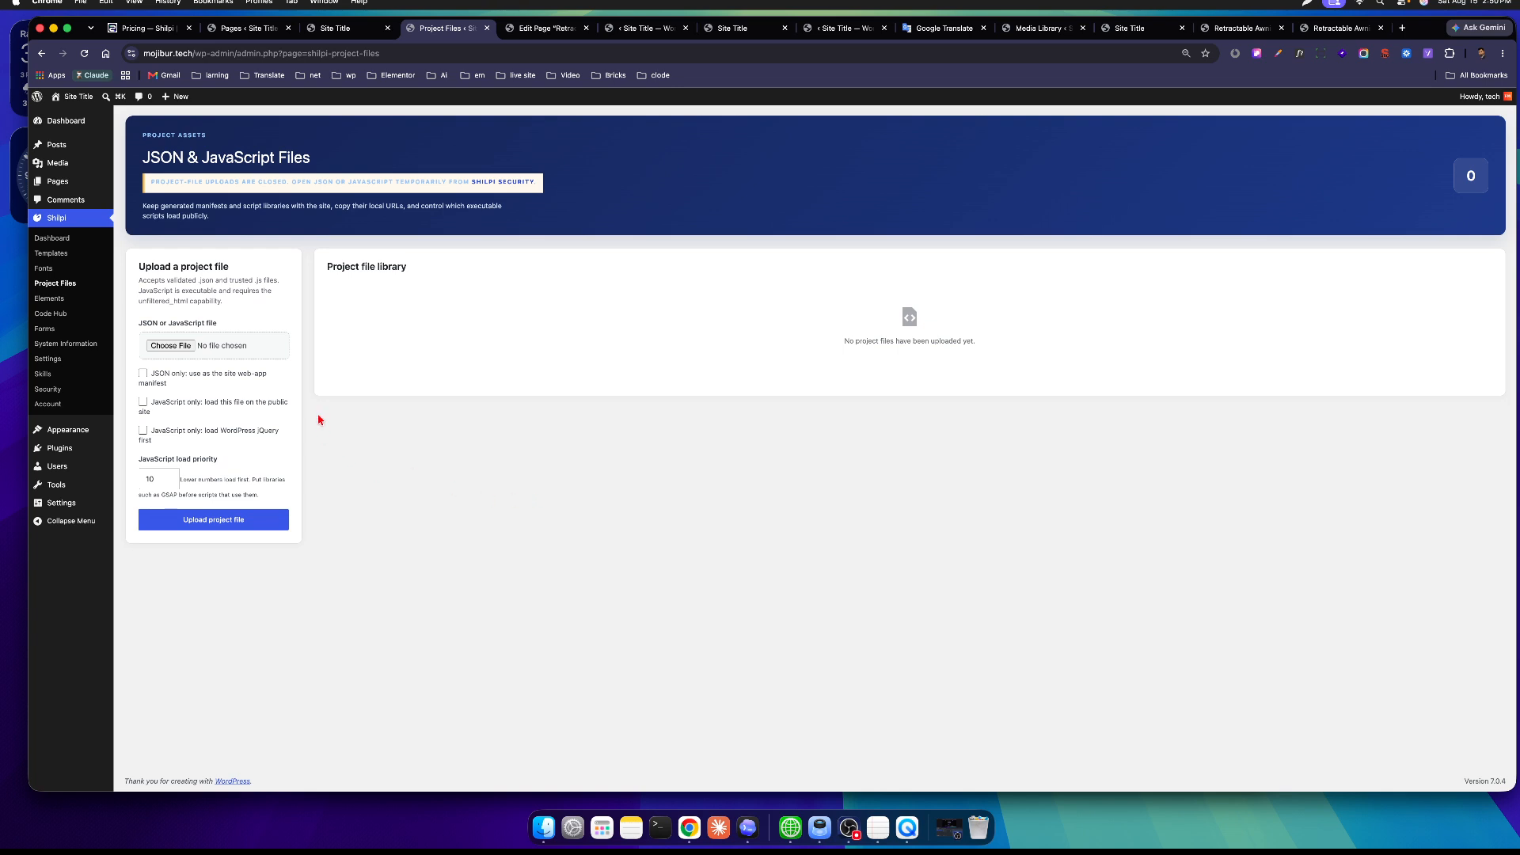
{"action": "left_click_drag", "start_coordinate": [141, 266], "coordinate": [533, 278]}
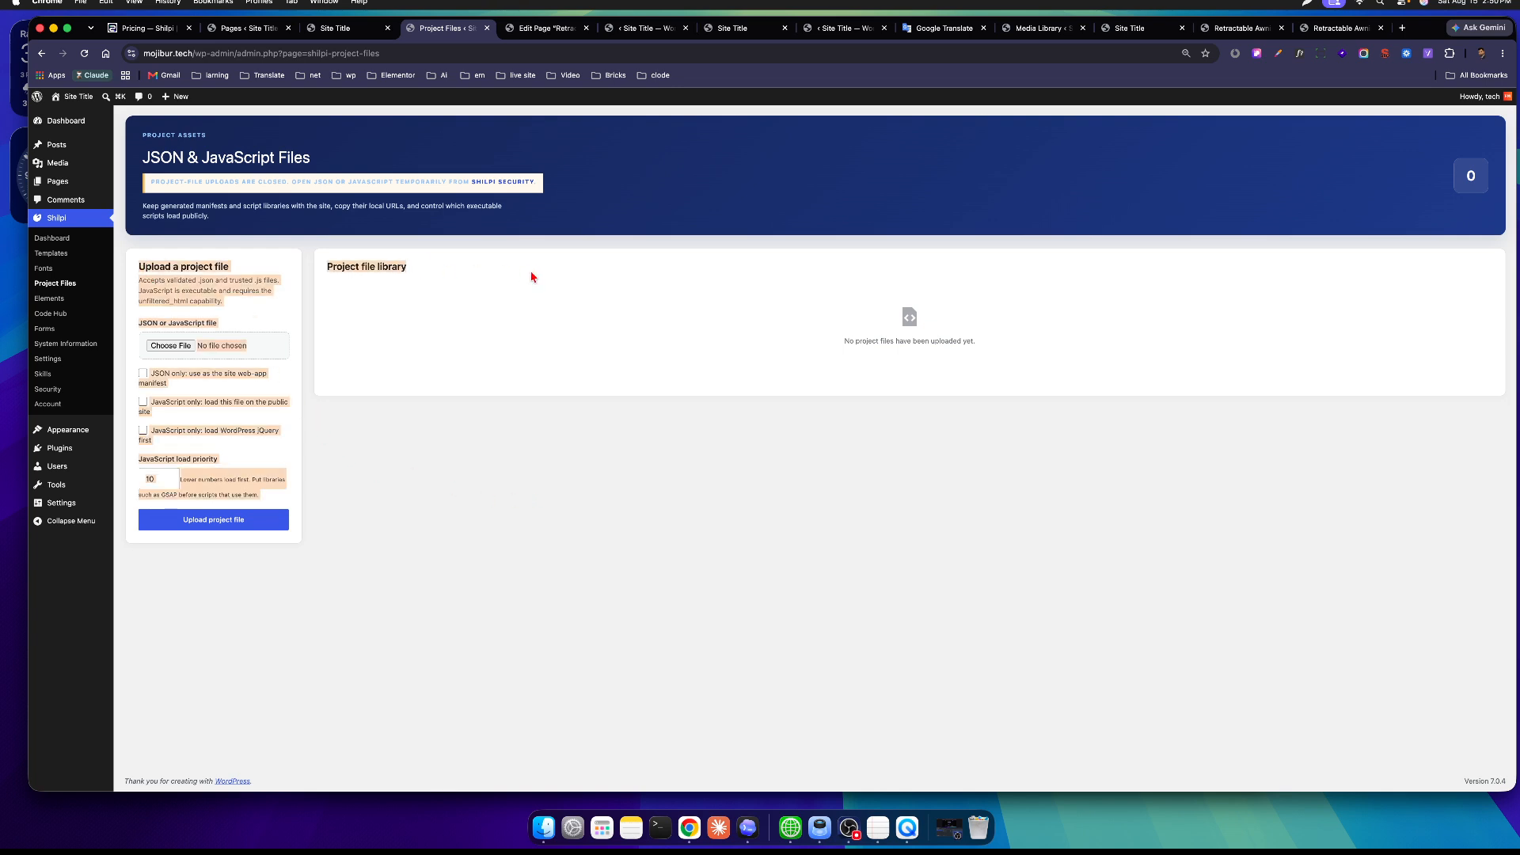
{"action": "left_click", "coordinate": [571, 464]}
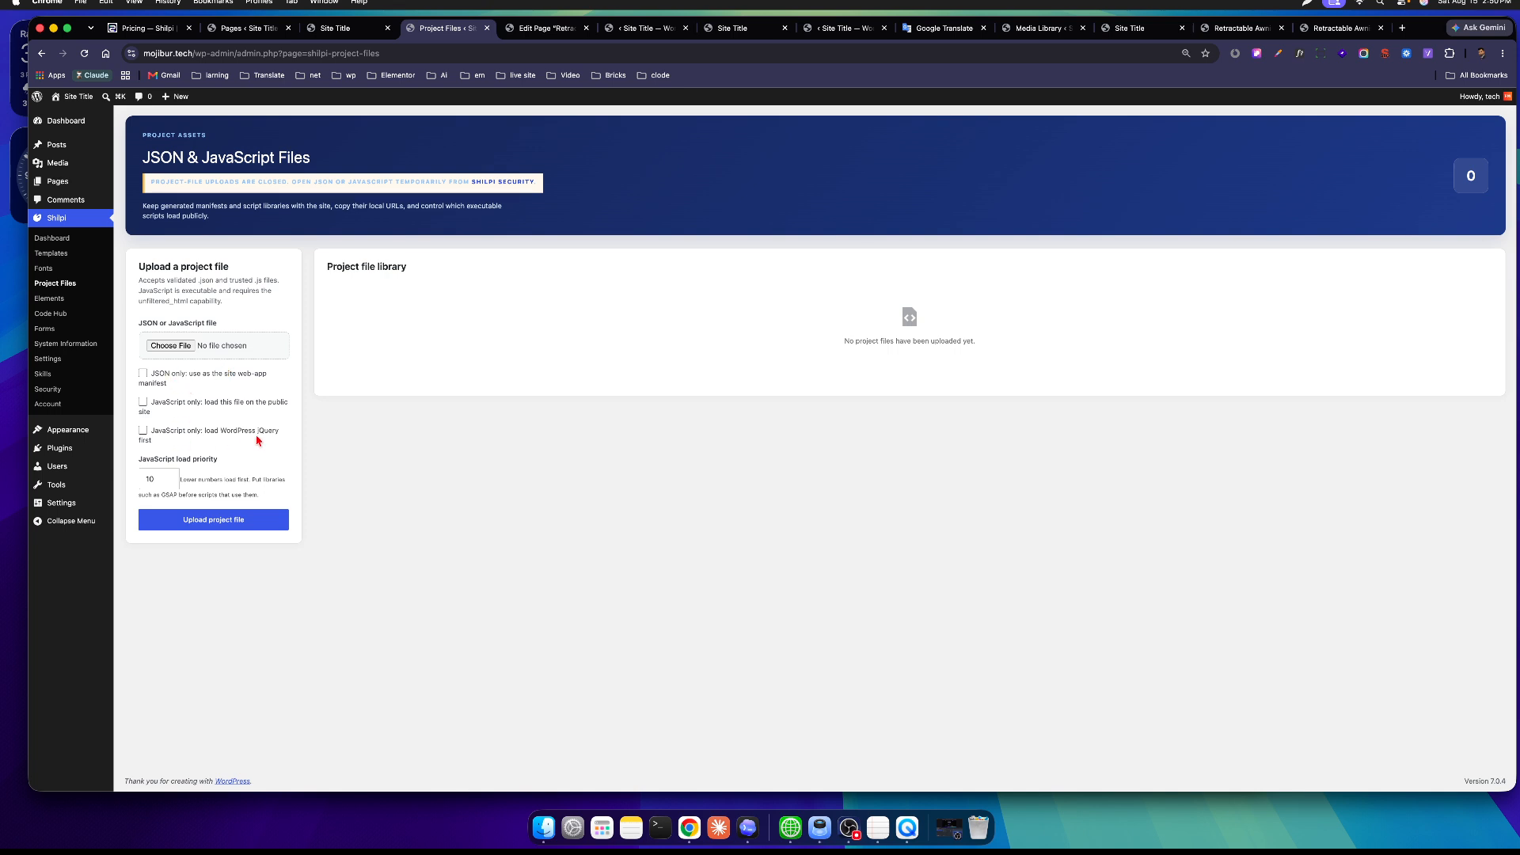
{"action": "left_click_drag", "start_coordinate": [283, 432], "coordinate": [196, 429]}
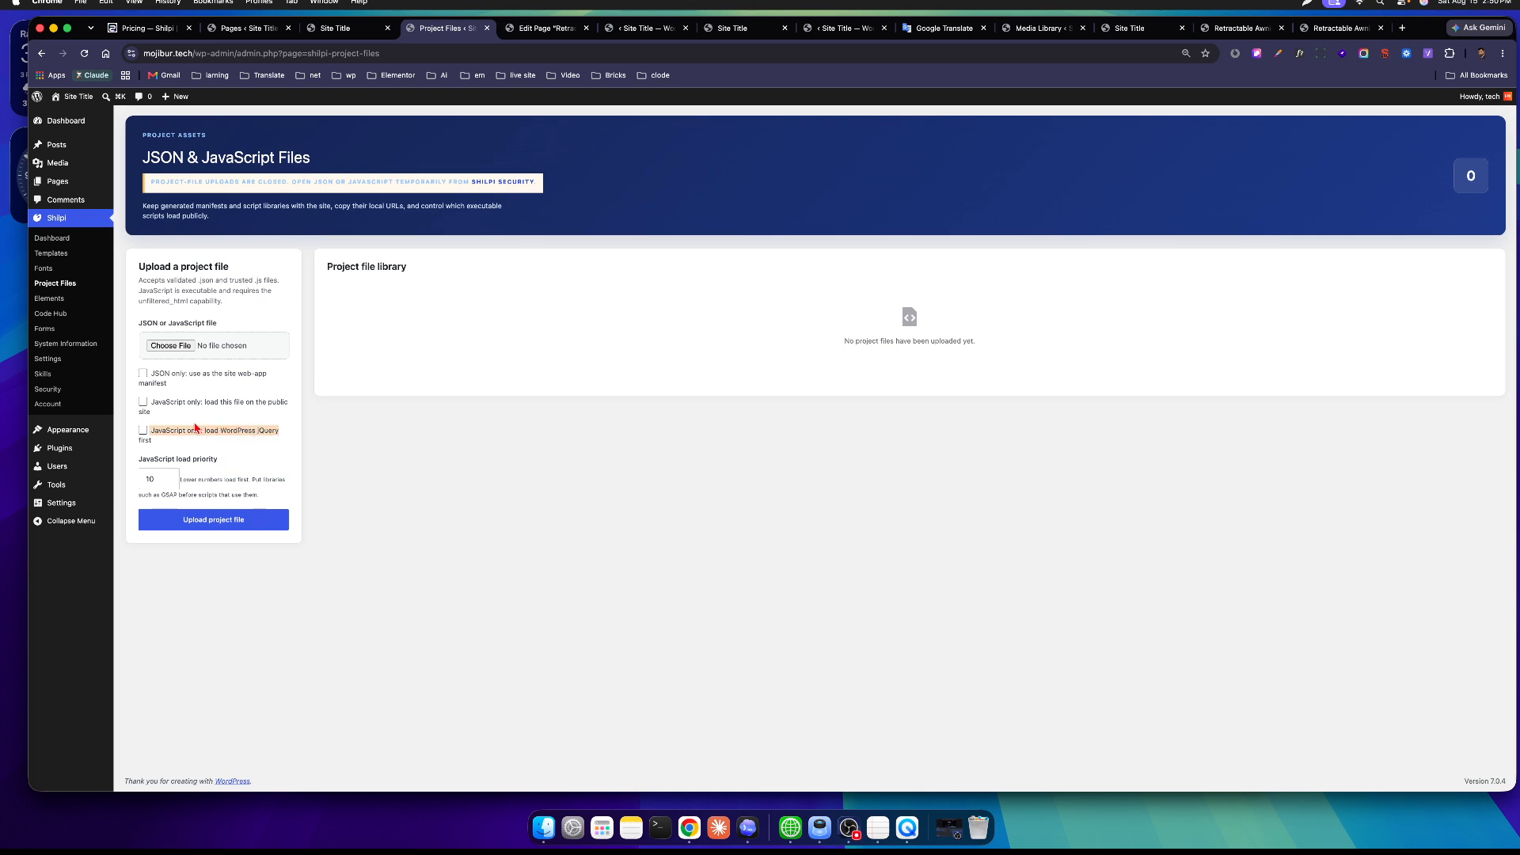
{"action": "left_click", "coordinate": [223, 449]}
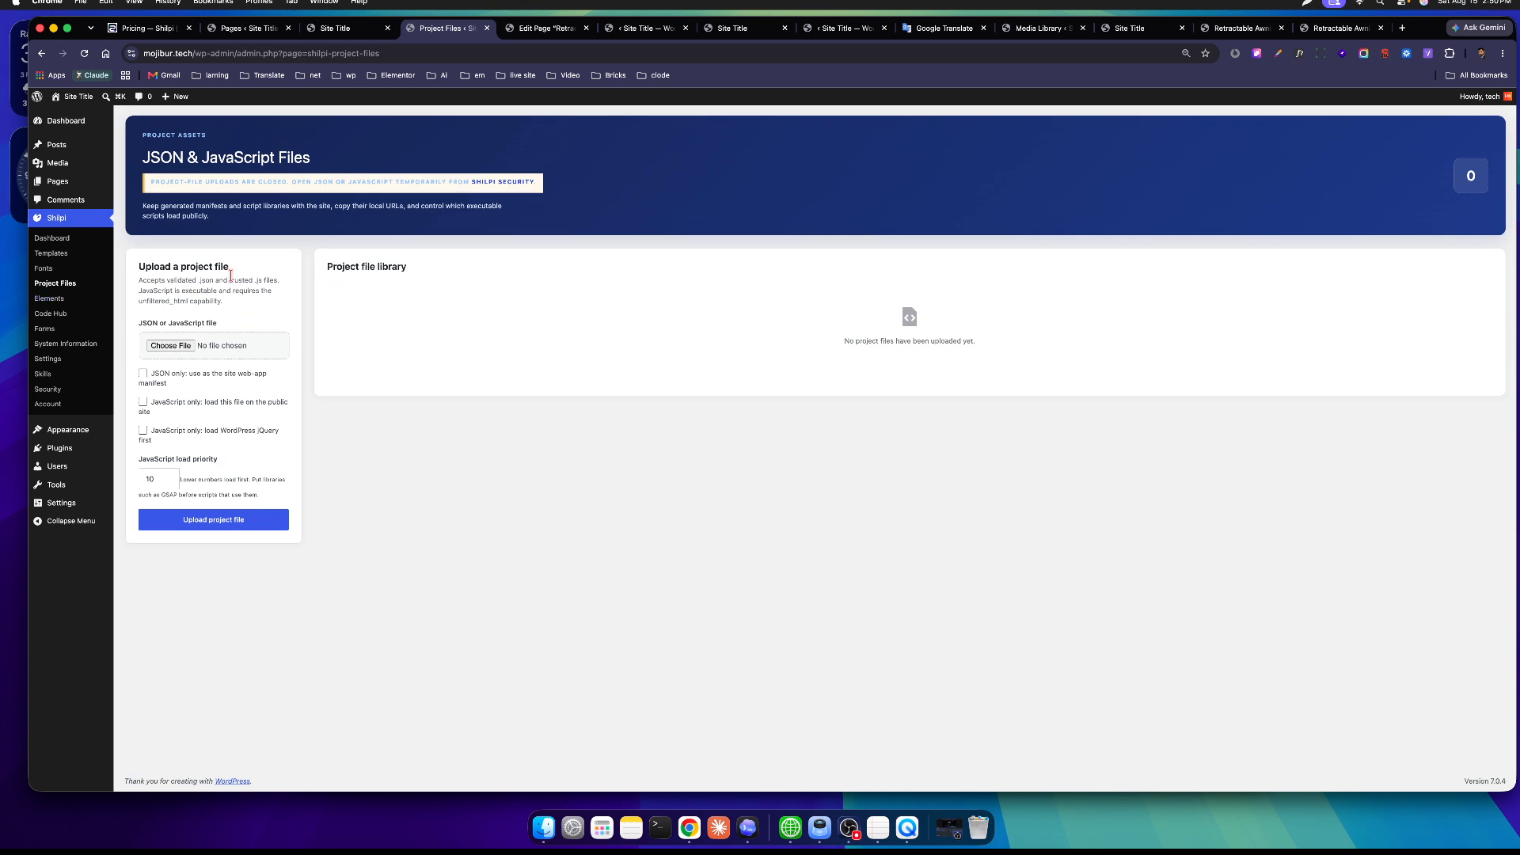
Look at the Web Fonts page's font upload form and font library.
{"action": "left_click", "coordinate": [51, 272]}
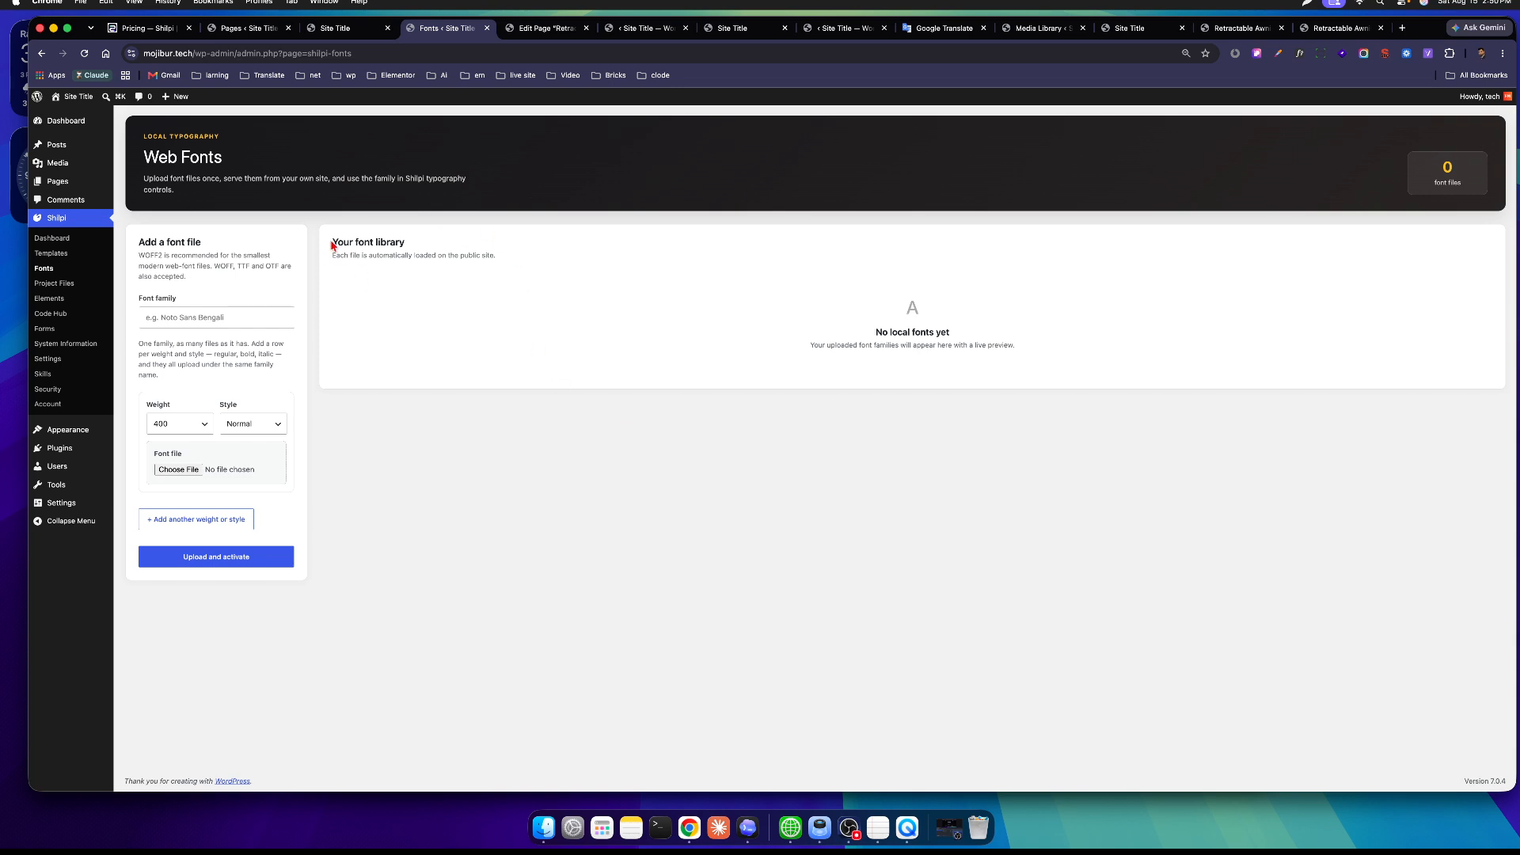
{"action": "left_click_drag", "start_coordinate": [329, 241], "coordinate": [479, 259]}
{"action": "left_click", "coordinate": [571, 296]}
Look through the template types offered for a new template, including Header, Footer and Single, without creating one.
{"action": "left_click", "coordinate": [50, 254]}
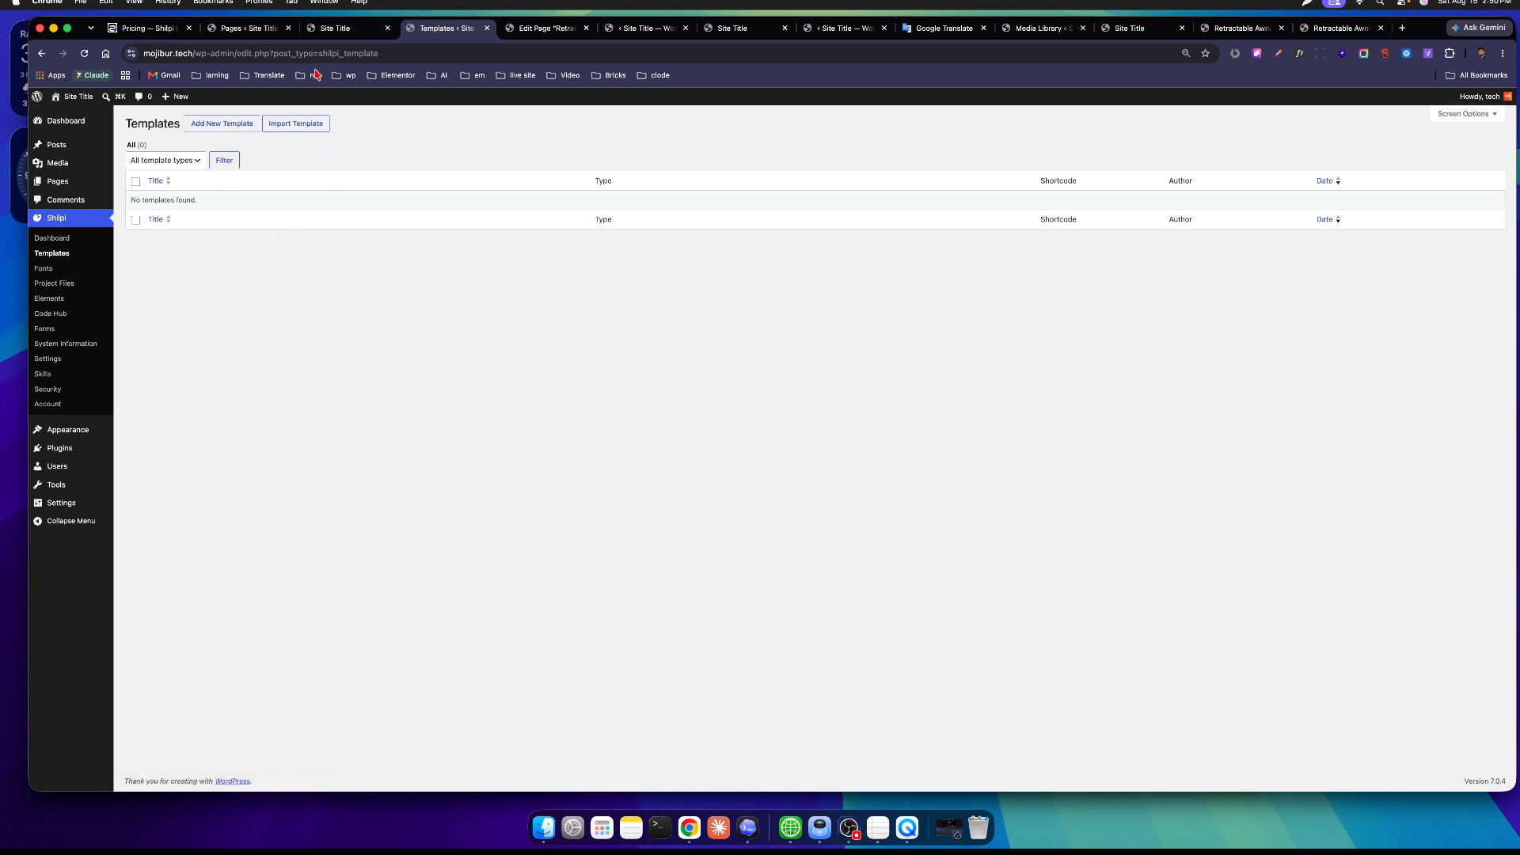
{"action": "left_click", "coordinate": [221, 127]}
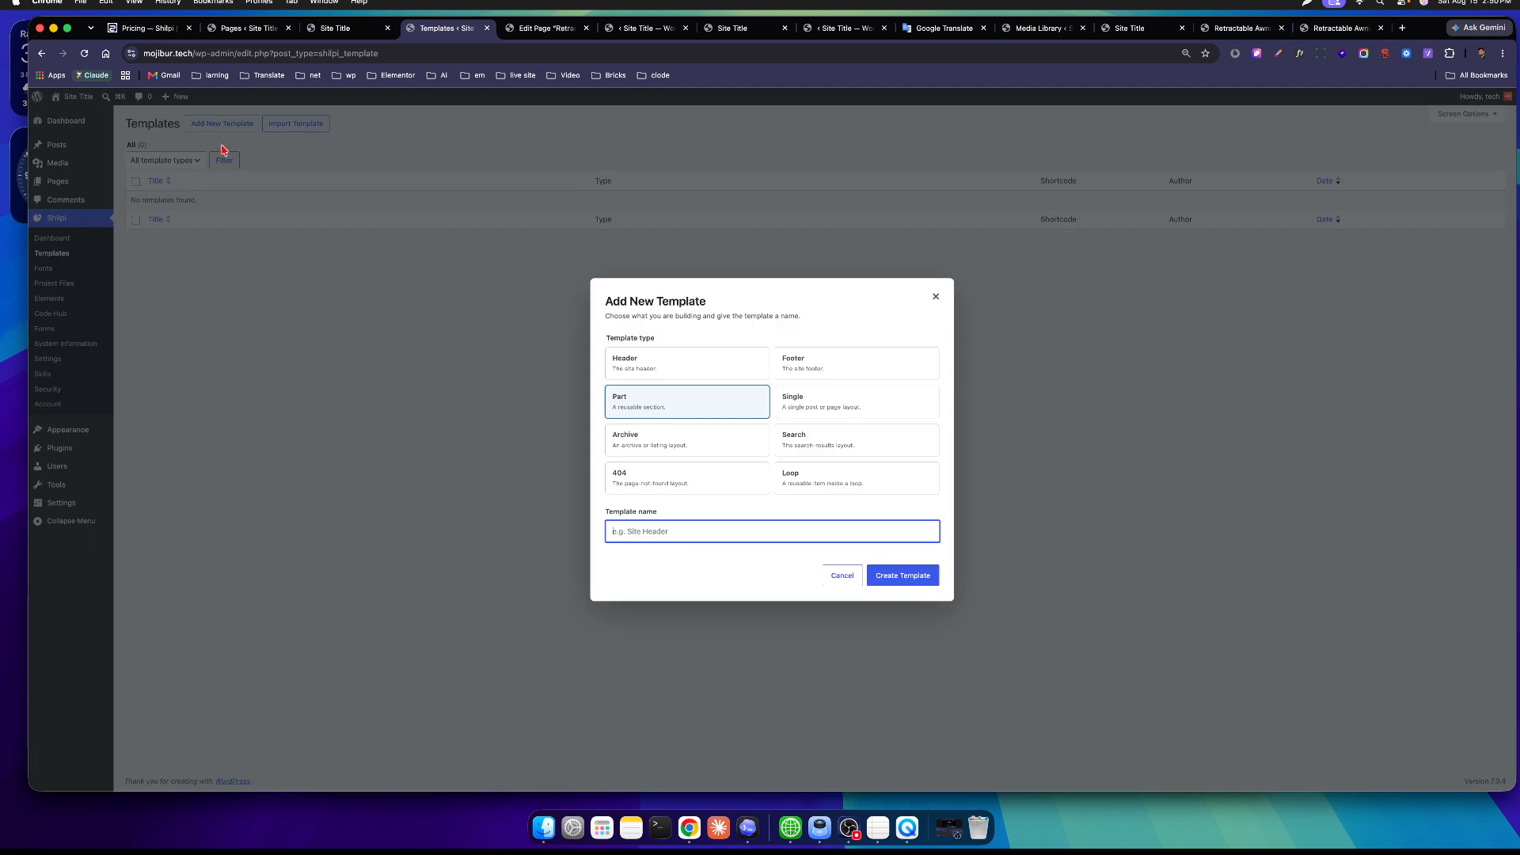
{"action": "left_click", "coordinate": [692, 370]}
{"action": "left_click", "coordinate": [842, 370]}
{"action": "left_click", "coordinate": [839, 401]}
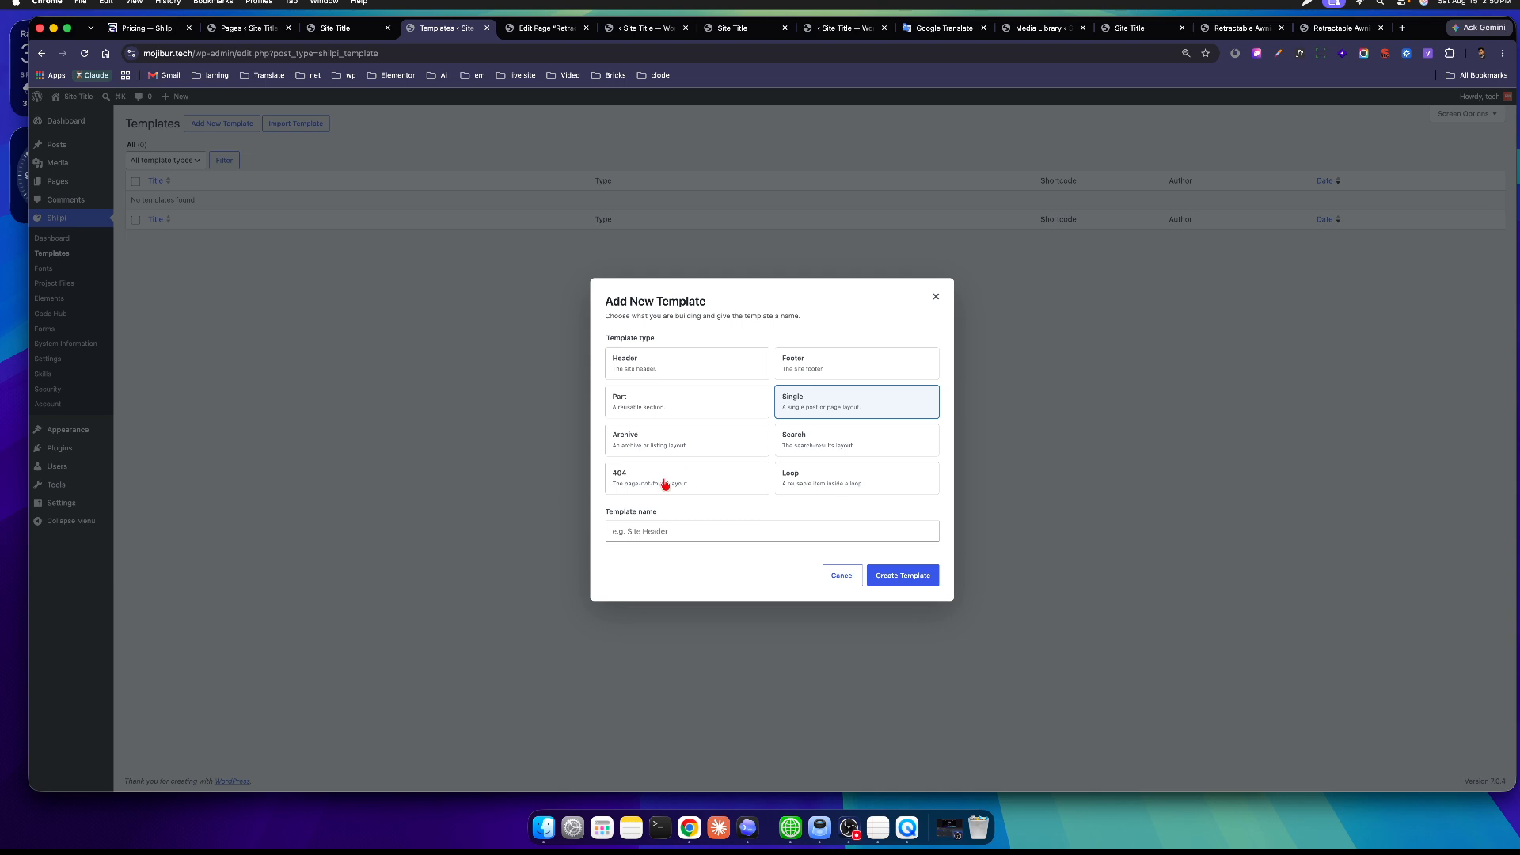
{"action": "left_click", "coordinate": [936, 297]}
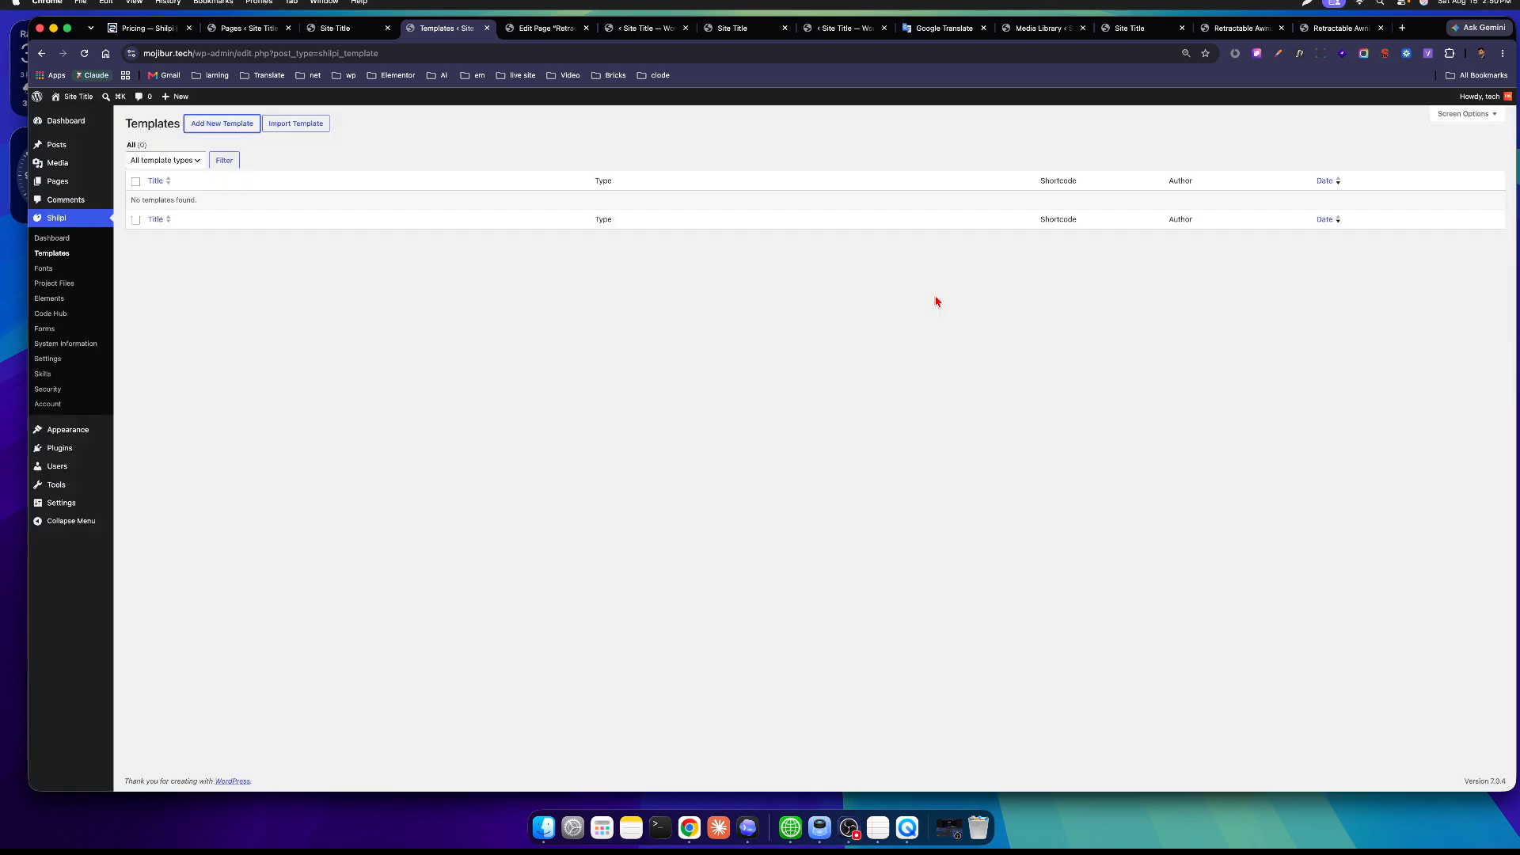
Review the Shilpi dashboard's AI agent connection, production assets, AI instructions and licence sections, and return to the workspace overview.
{"action": "left_click", "coordinate": [52, 239]}
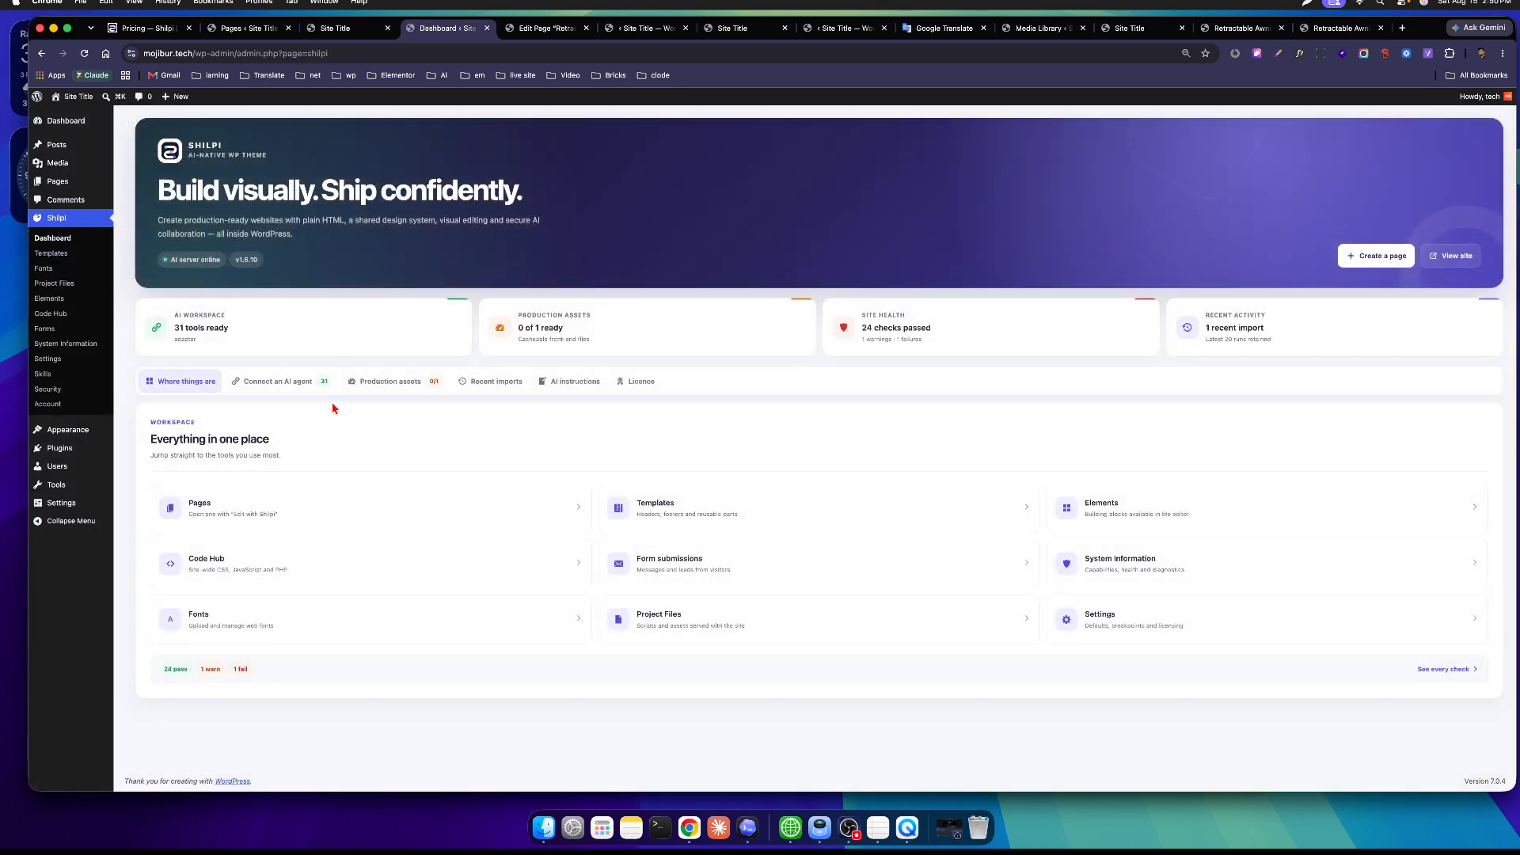
{"action": "left_click", "coordinate": [274, 383]}
{"action": "scroll", "coordinate": [502, 434], "scroll_direction": "down", "scroll_amount": 5}
{"action": "scroll", "coordinate": [502, 440], "scroll_direction": "up", "scroll_amount": 5}
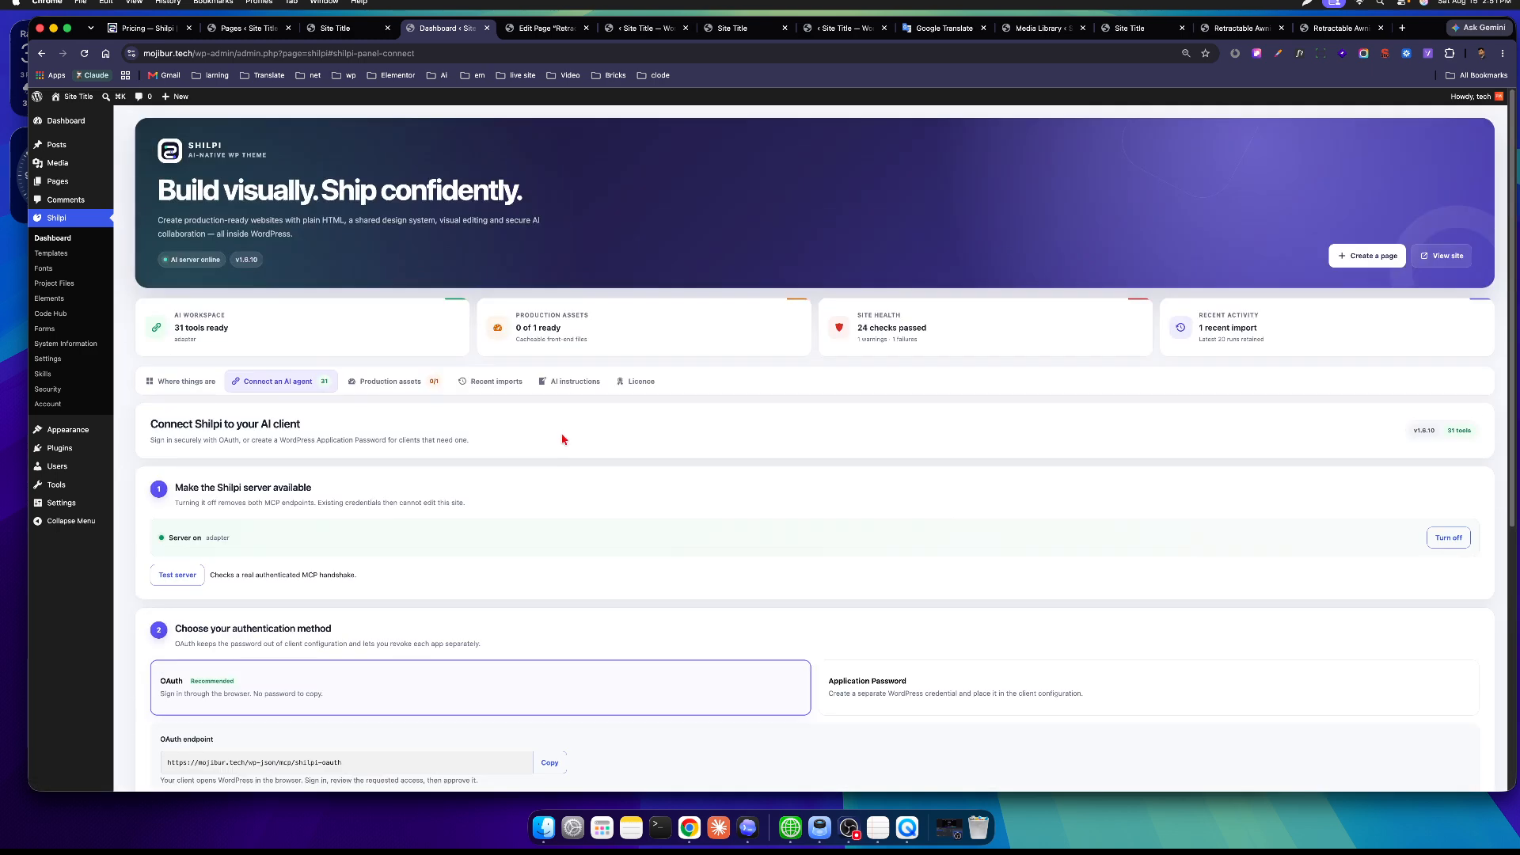
{"action": "left_click", "coordinate": [390, 382]}
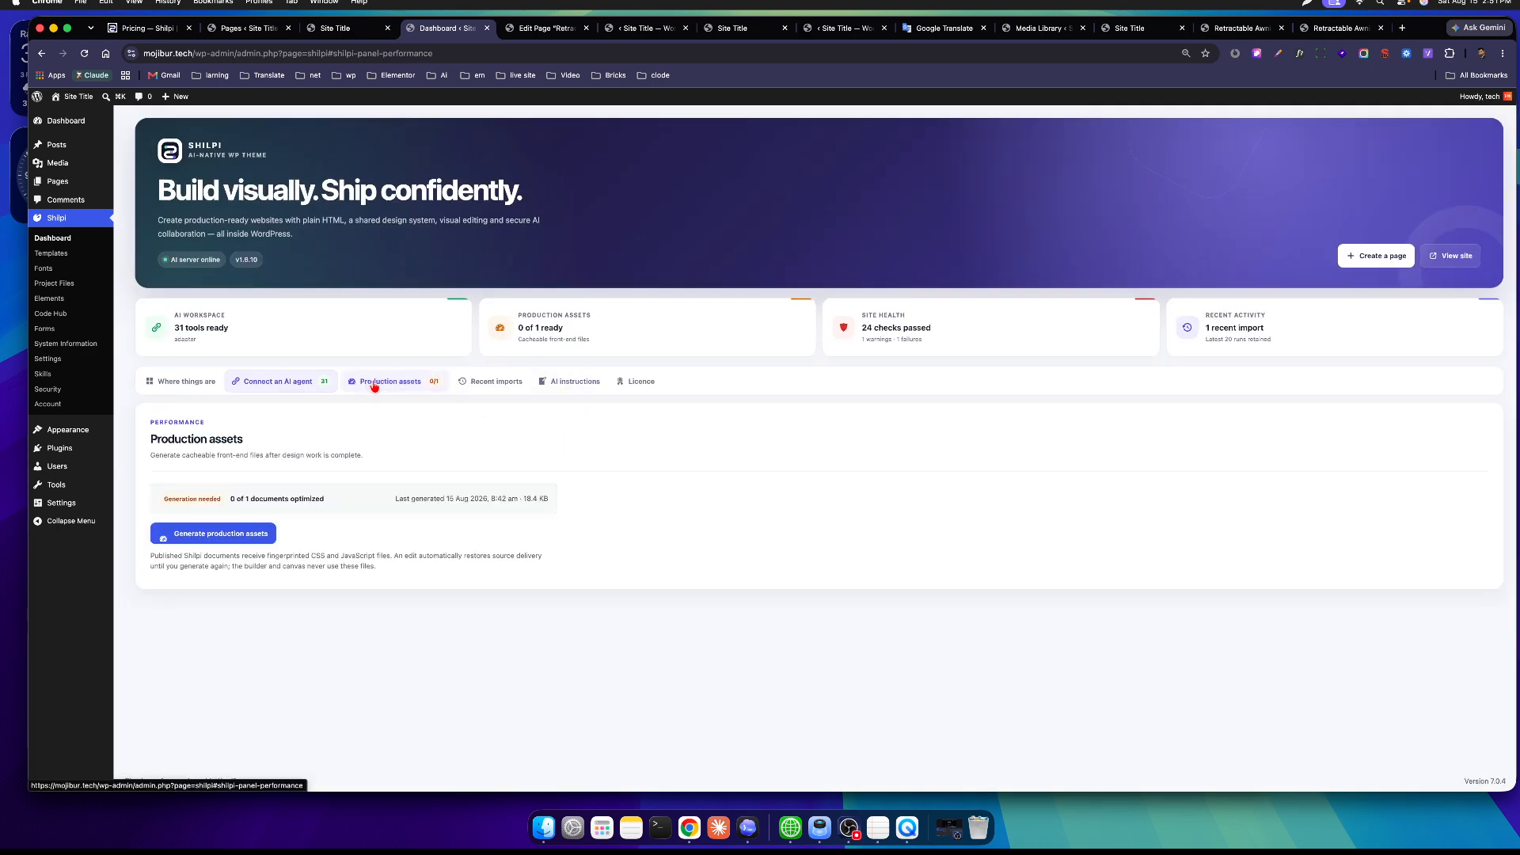
{"action": "left_click", "coordinate": [578, 382]}
{"action": "left_click", "coordinate": [637, 381]}
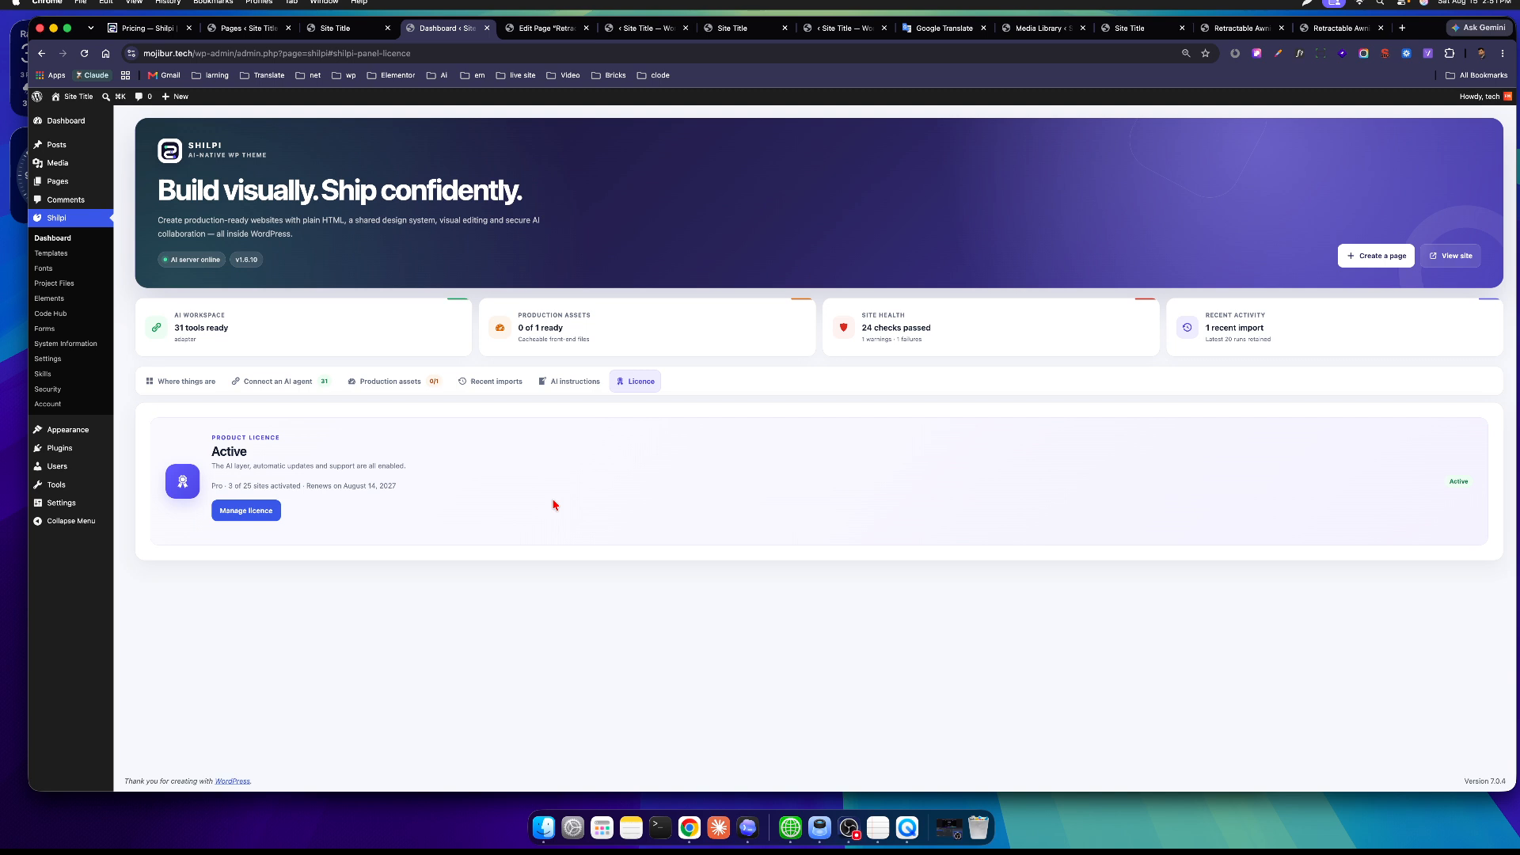
{"action": "left_click", "coordinate": [380, 388]}
{"action": "left_click", "coordinate": [235, 390]}
{"action": "left_click", "coordinate": [202, 383]}
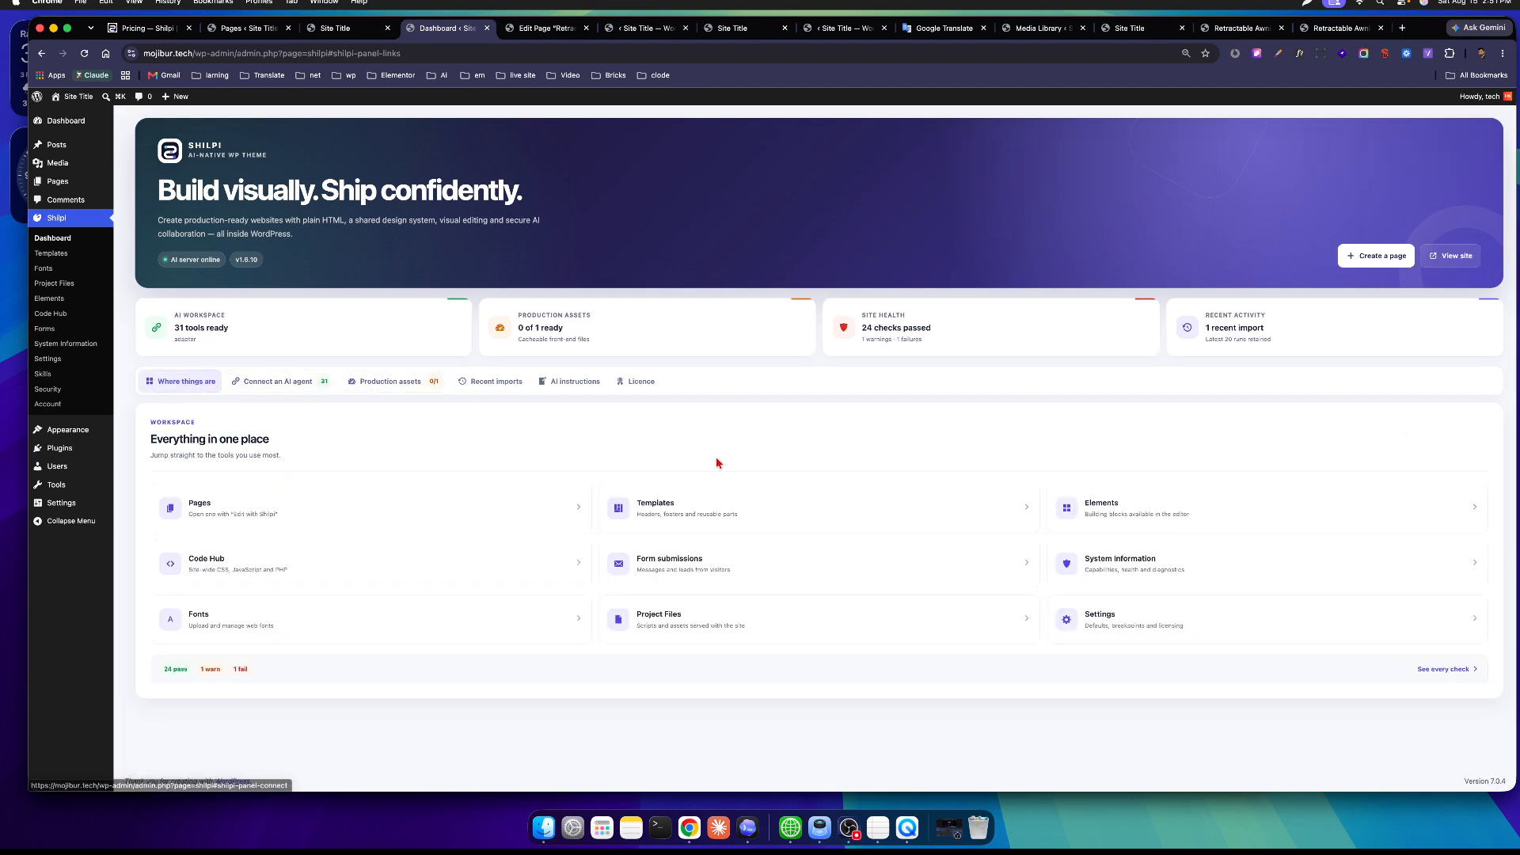
{"action": "left_click", "coordinate": [850, 821]}
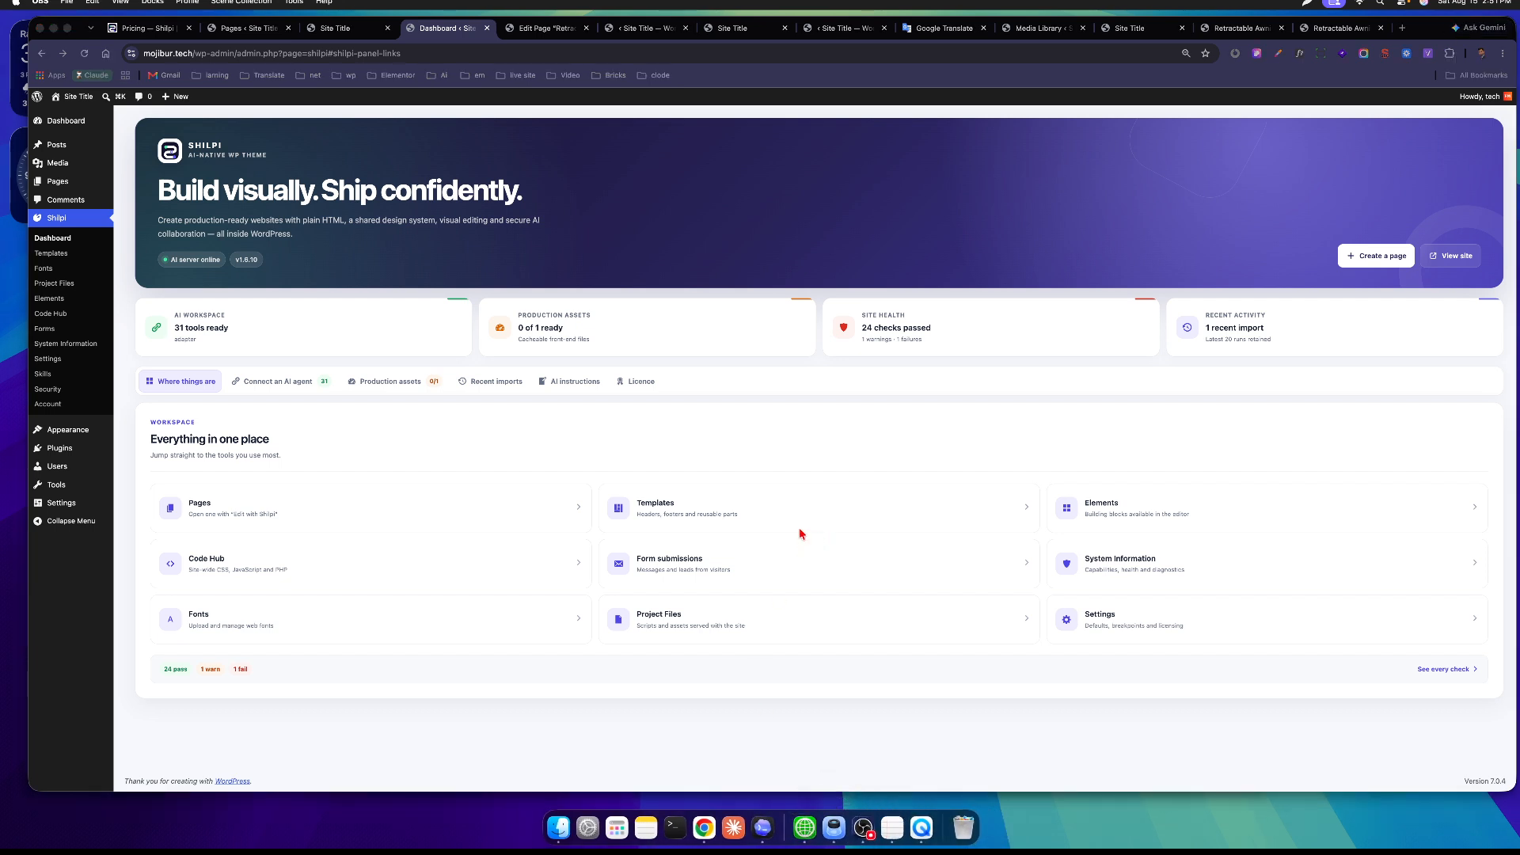